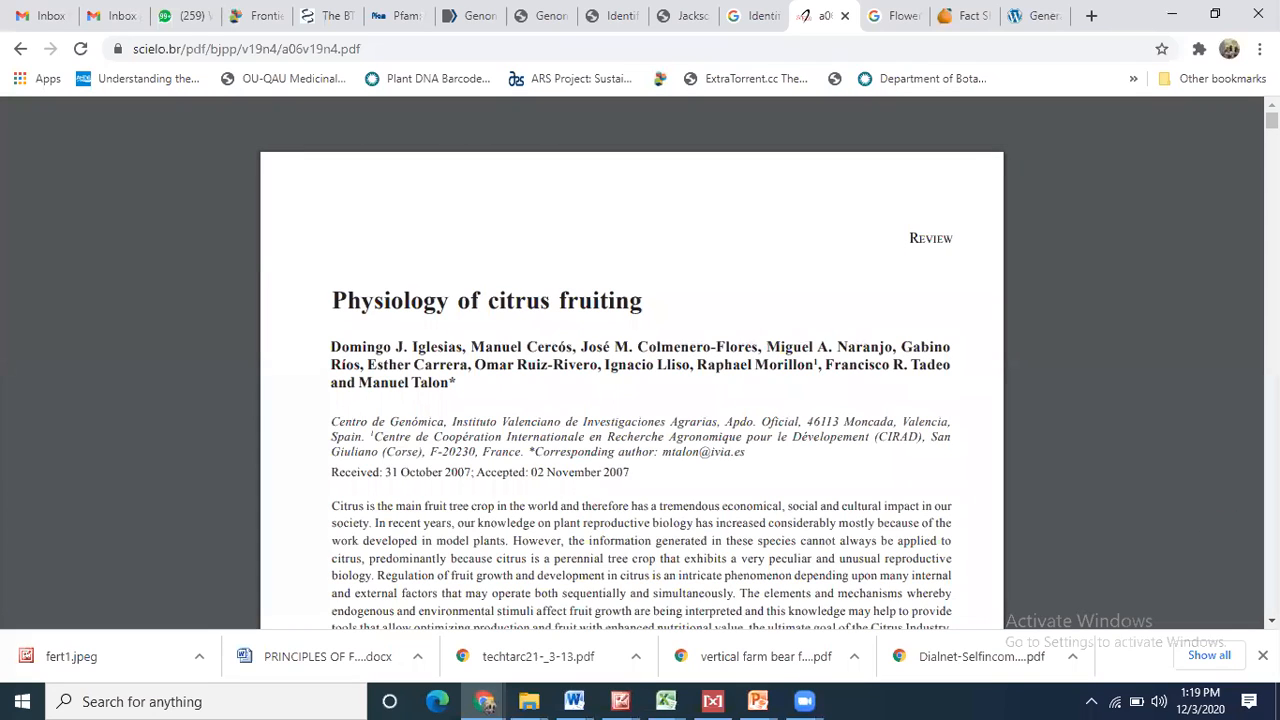
- Highlight the citrus review paper's title, author list, affiliation and abstract in turn
drag(908, 240, 956, 240)
click(955, 242)
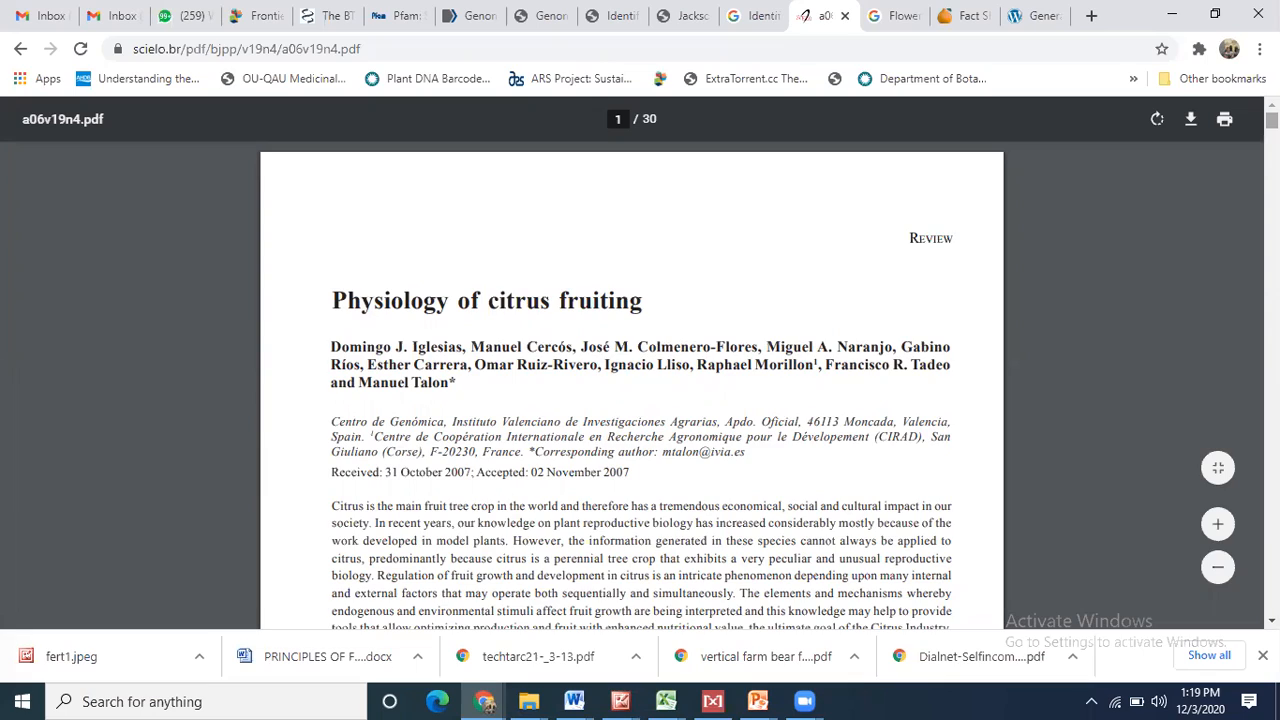
drag(1272, 120, 1272, 120)
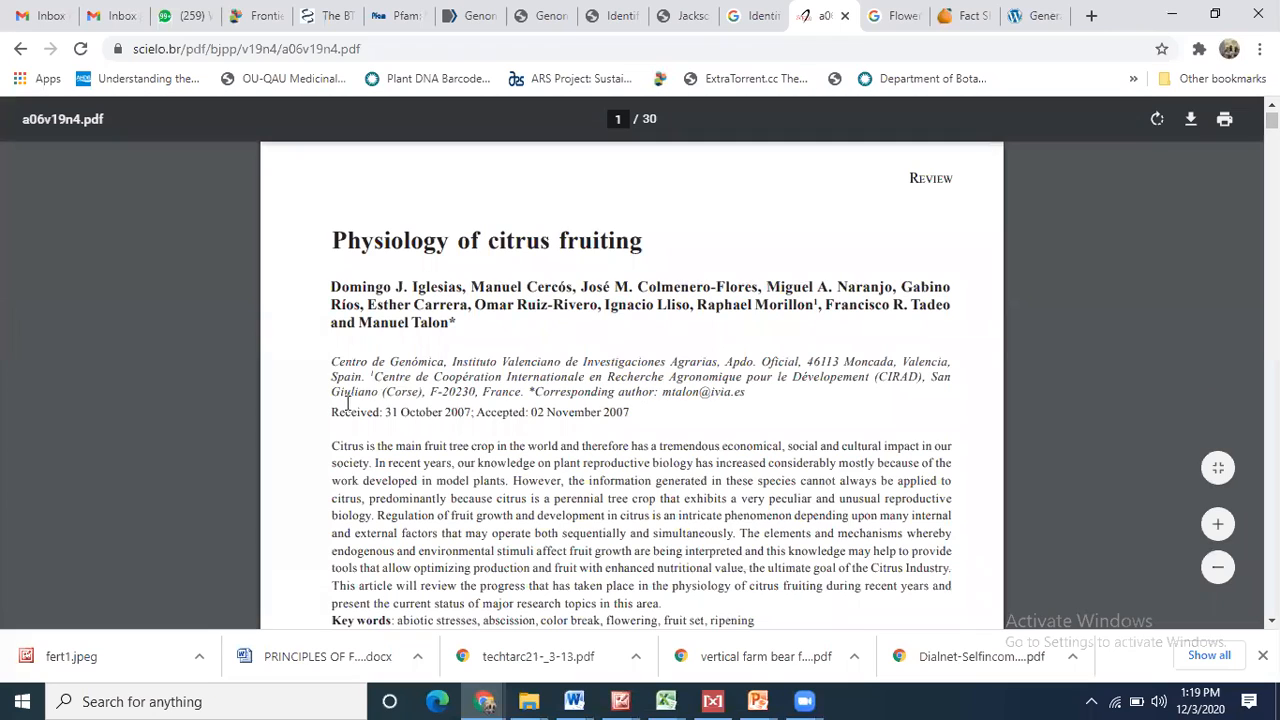
drag(330, 443, 665, 604)
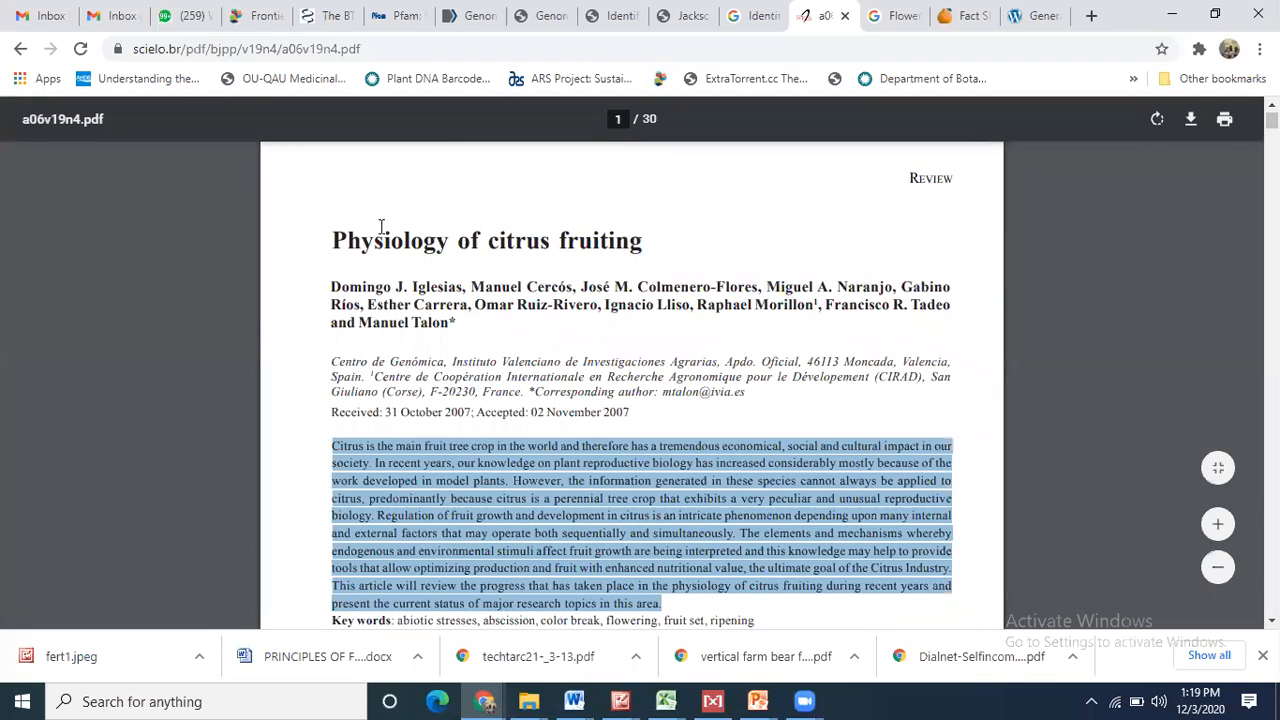
drag(331, 240, 663, 240)
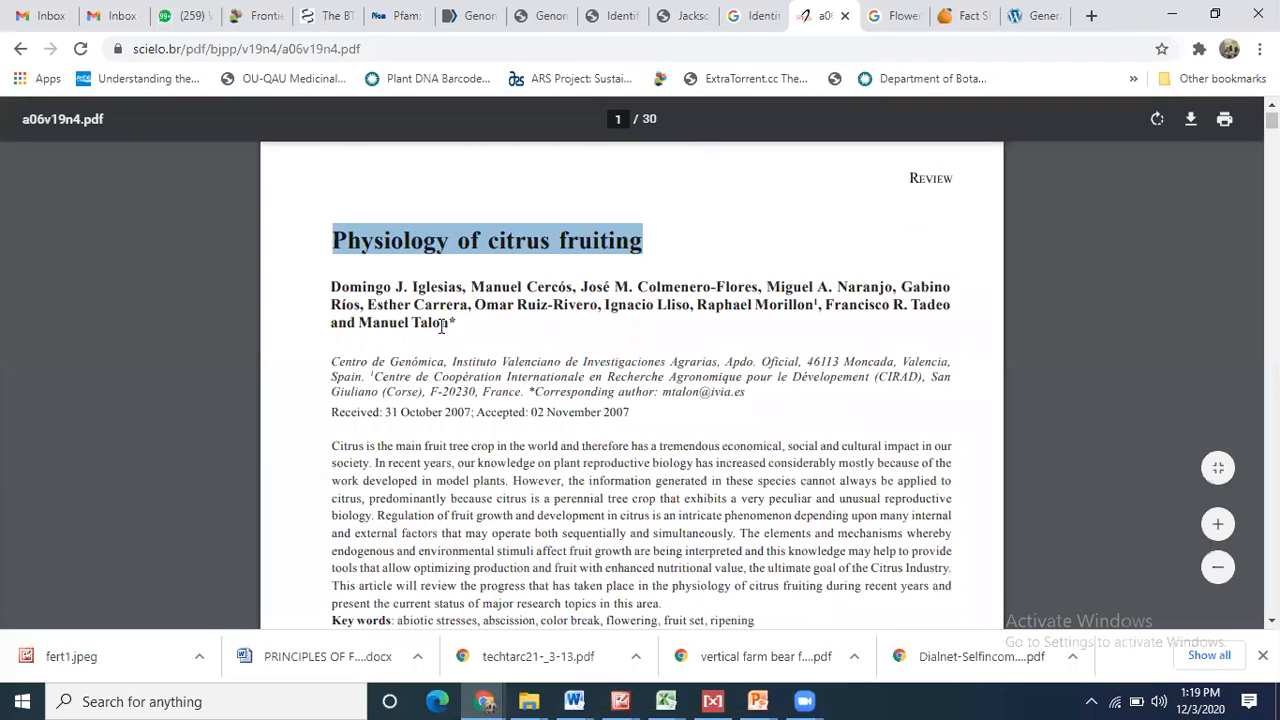
drag(324, 289, 456, 327)
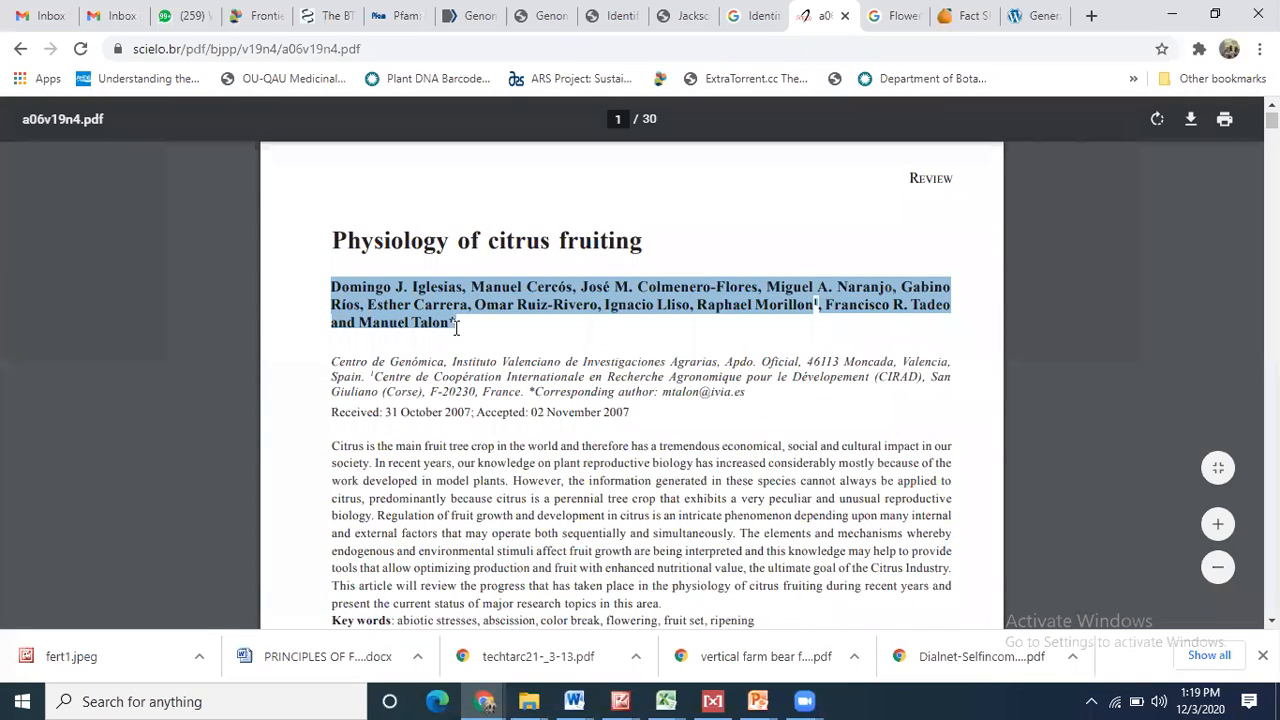
drag(330, 362, 745, 402)
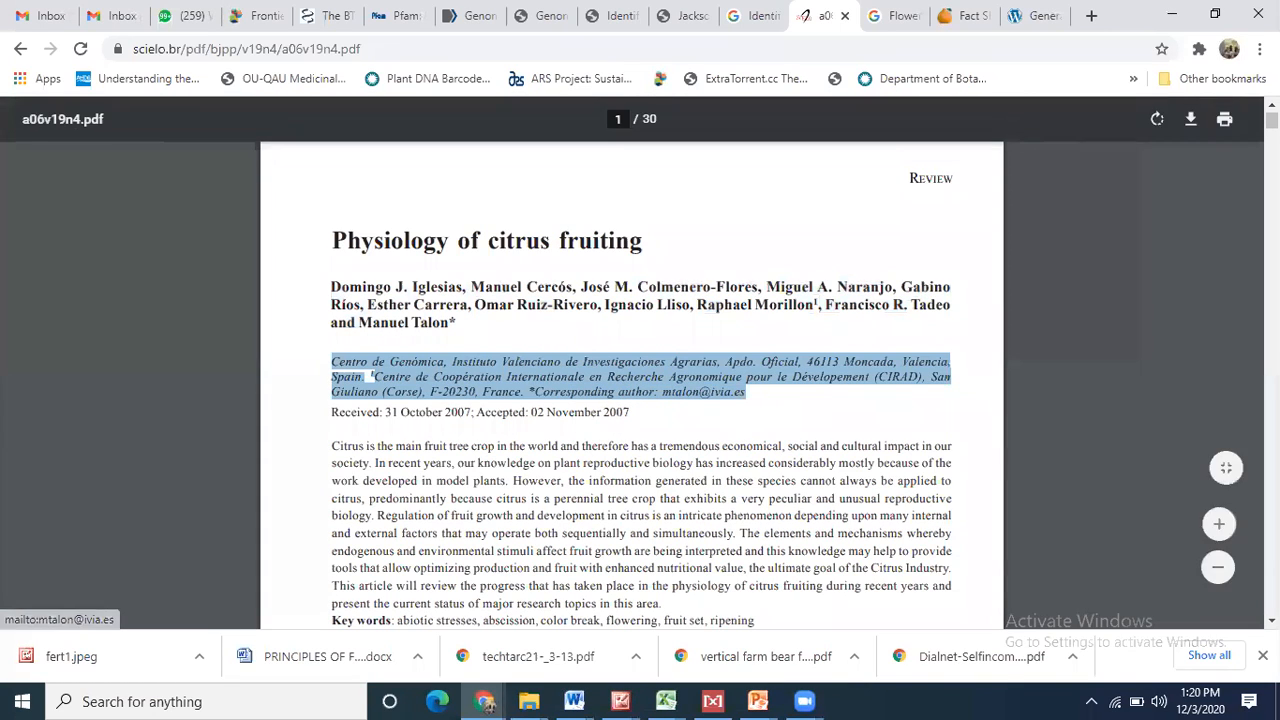
drag(334, 445, 662, 604)
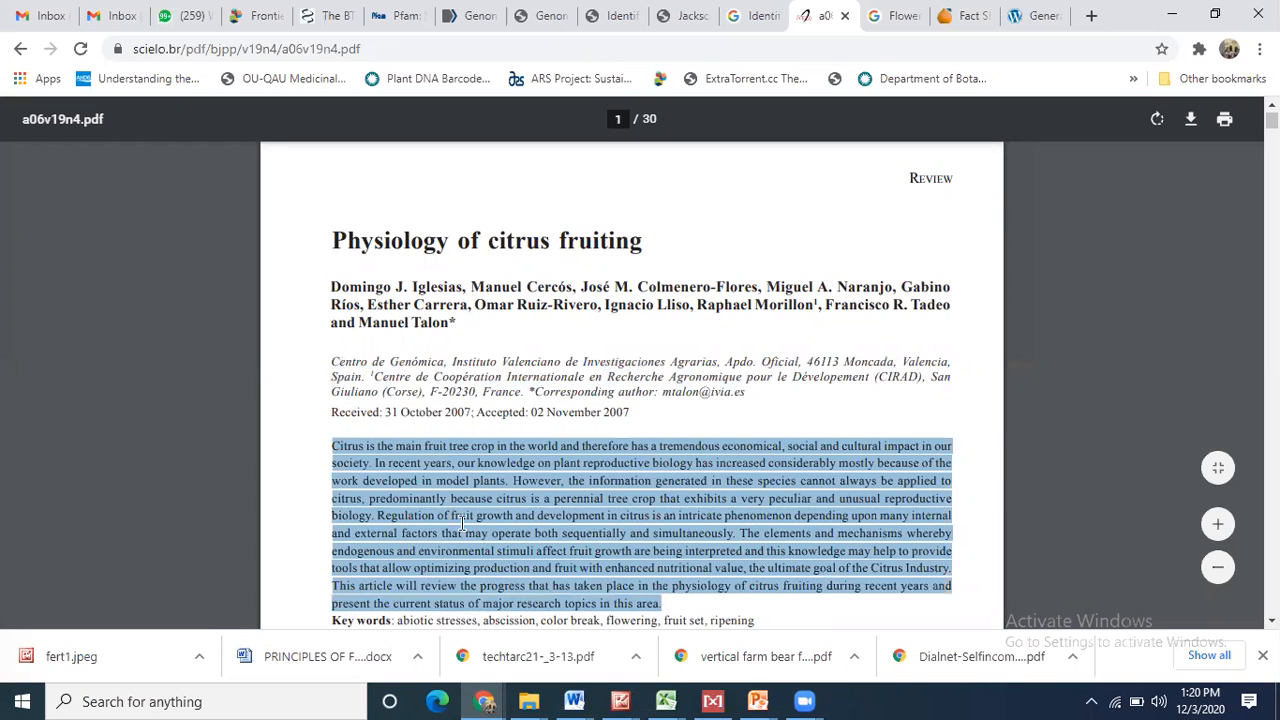
click(427, 468)
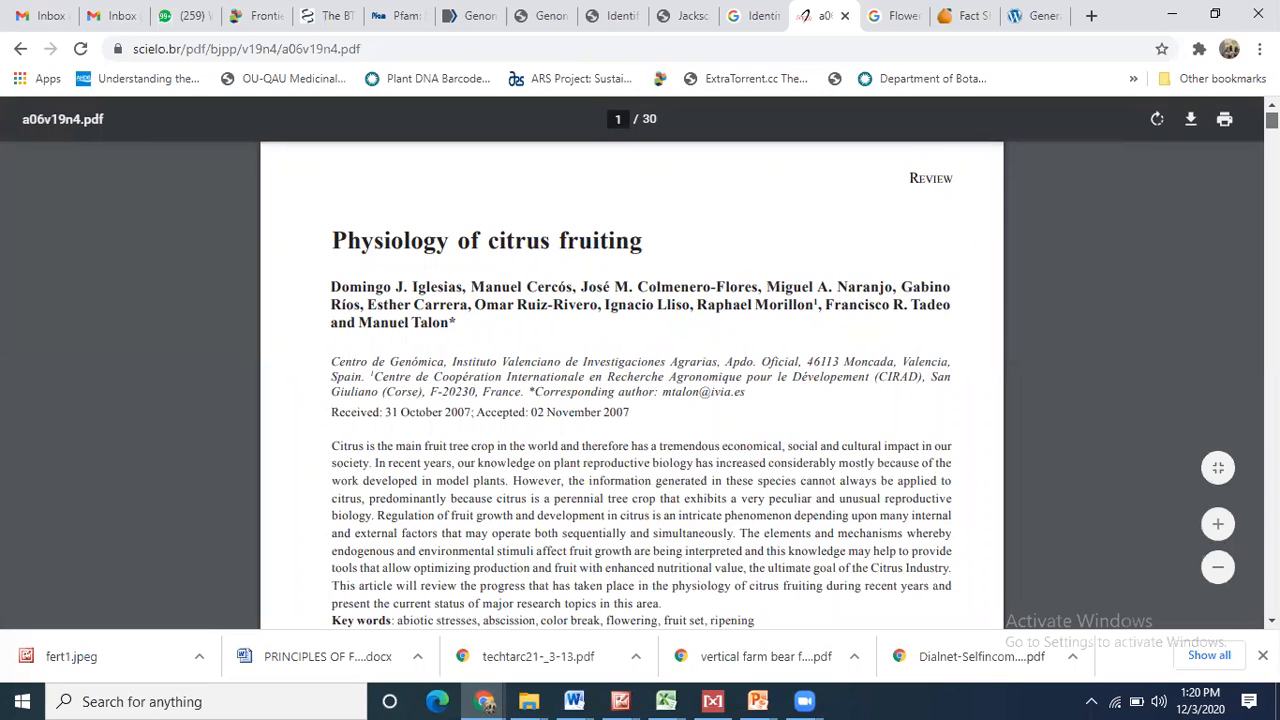
- Scroll to the CITRUS FRUIT SET AND GROWTH section, select the (Talon and Gmitter, 2008) citation, and show Word's open documents
scroll(632, 385, down, 5)
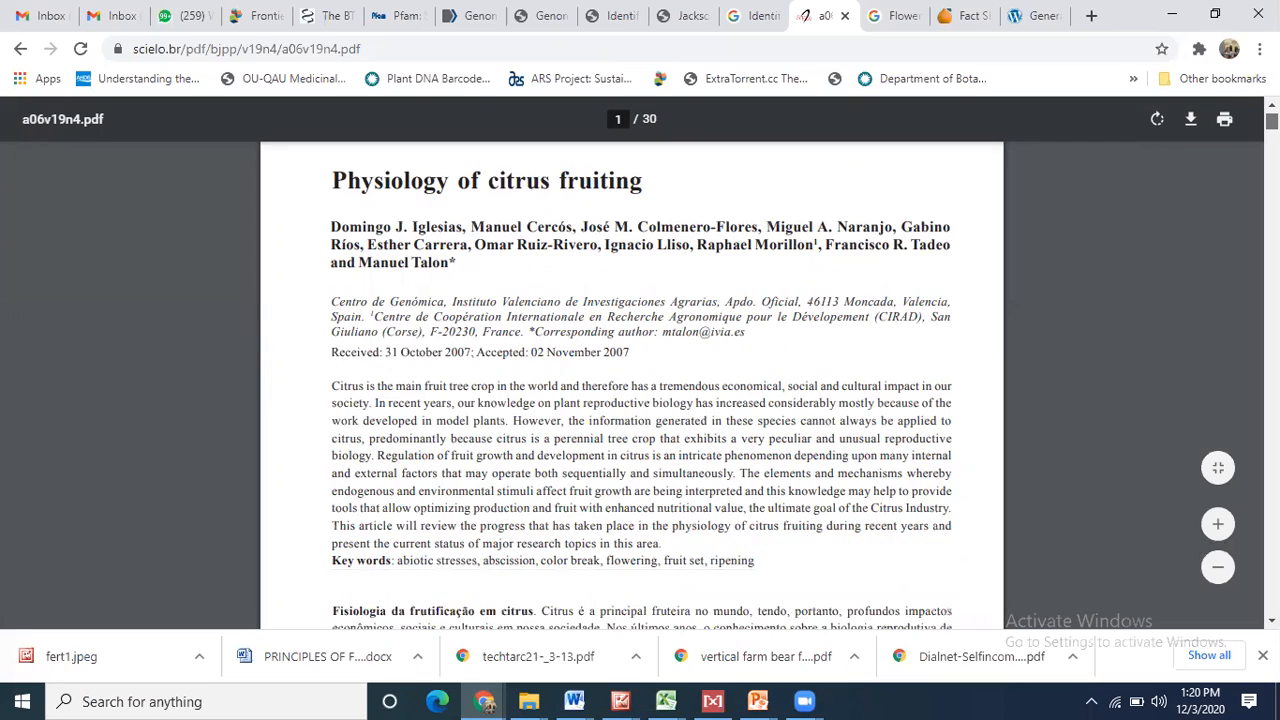
drag(1272, 127, 1272, 144)
drag(635, 349, 902, 357)
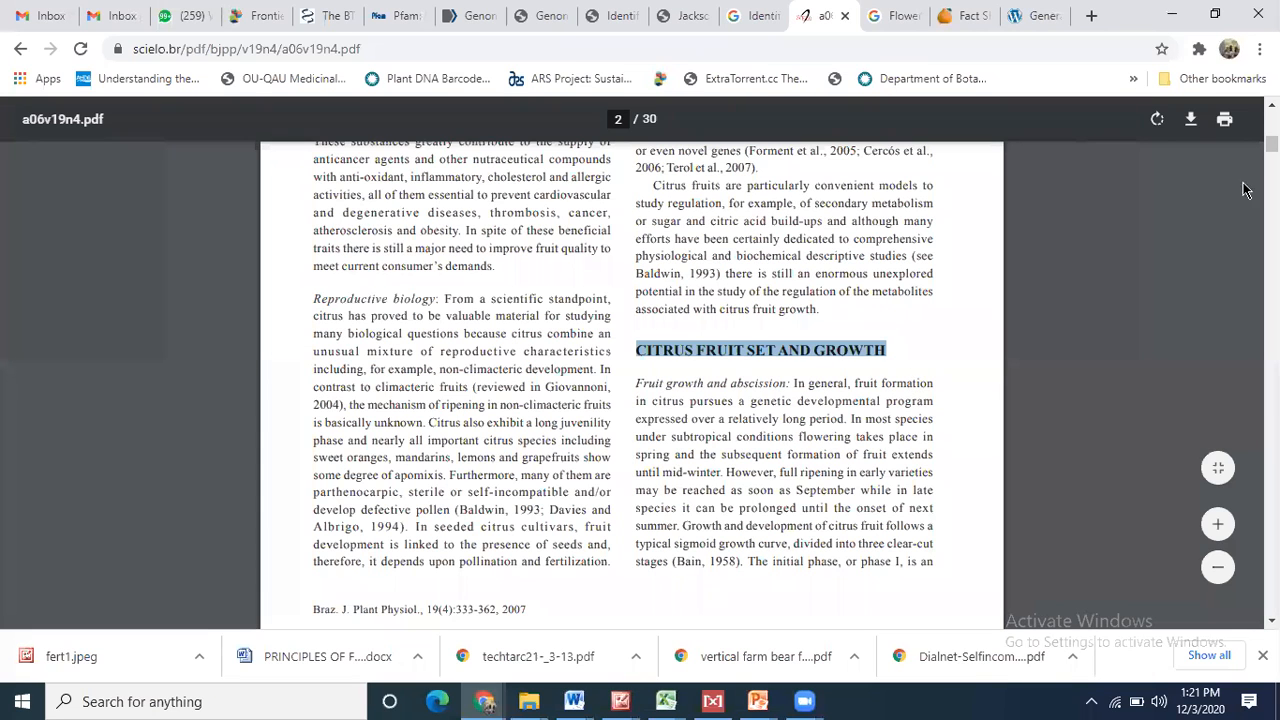
scroll(1271, 146, down, 5)
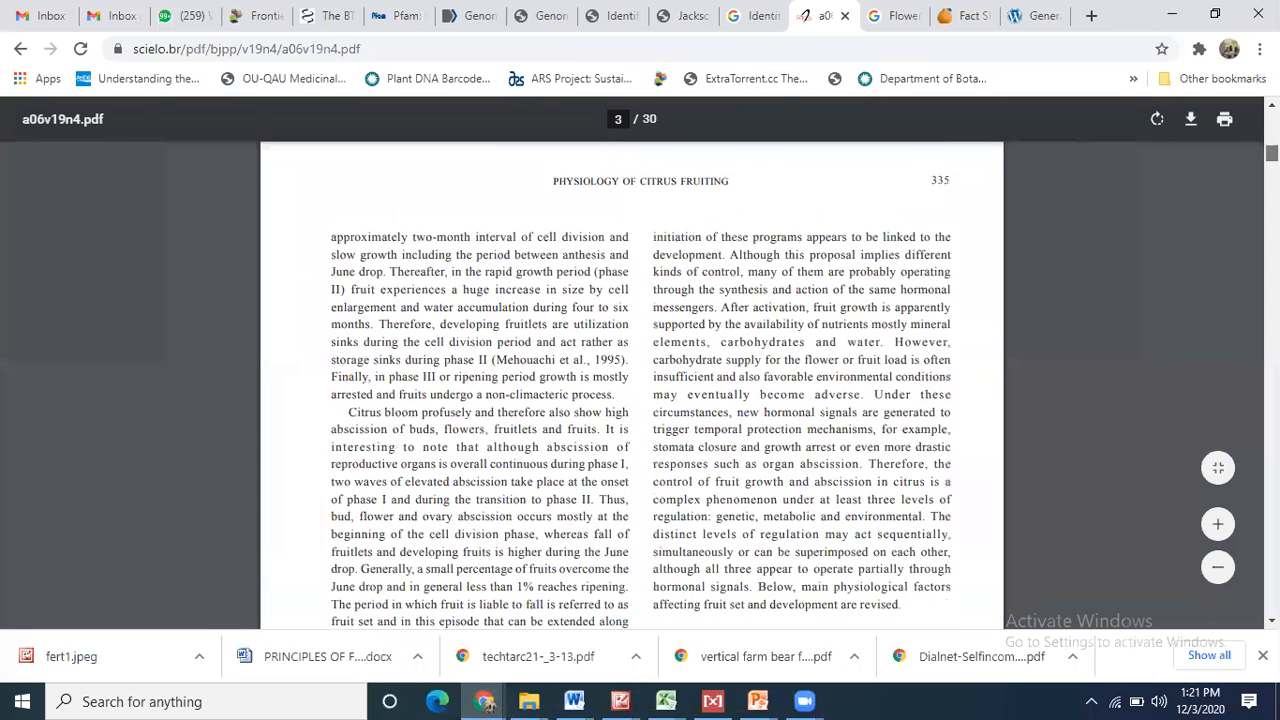
drag(1271, 153, 1271, 129)
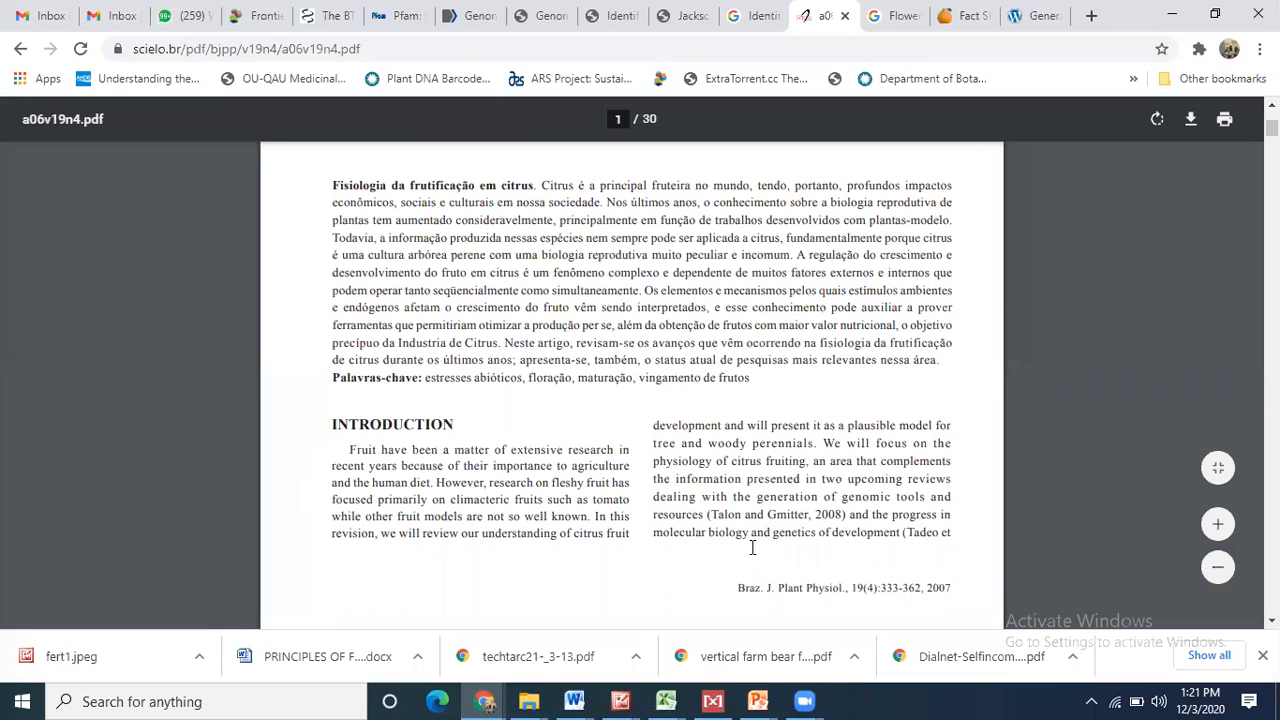
drag(707, 511, 848, 514)
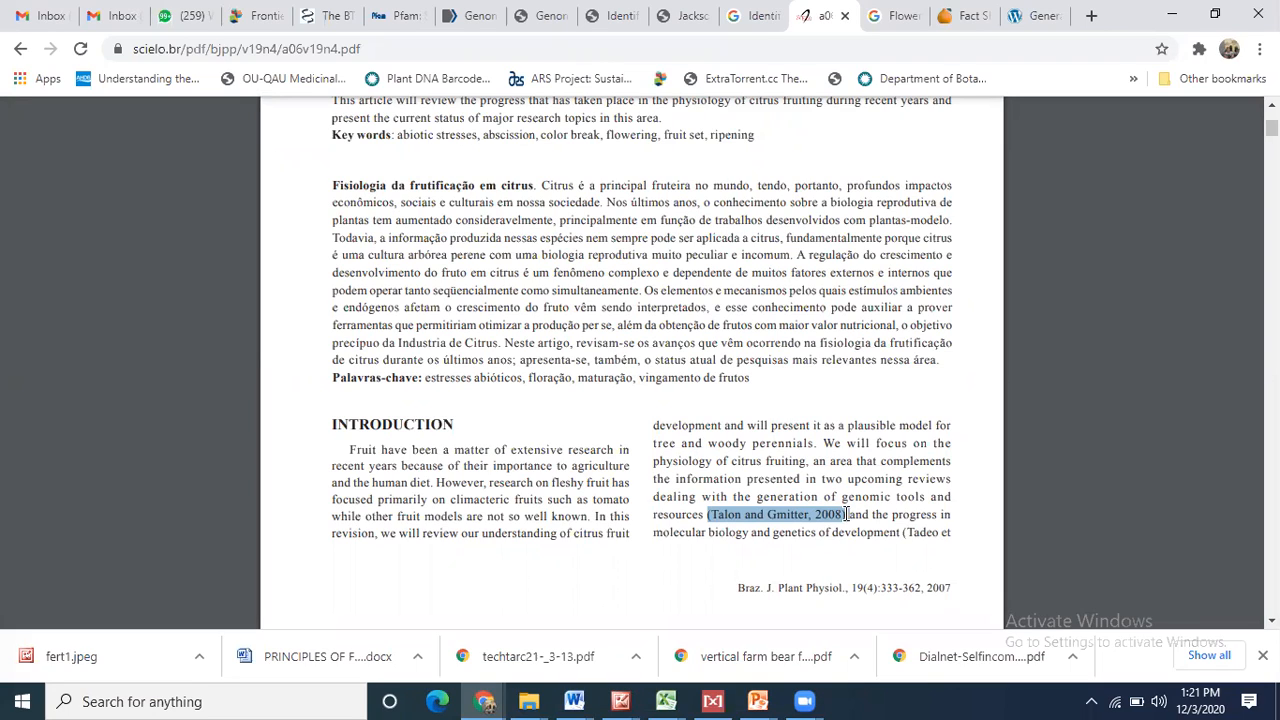
click(573, 699)
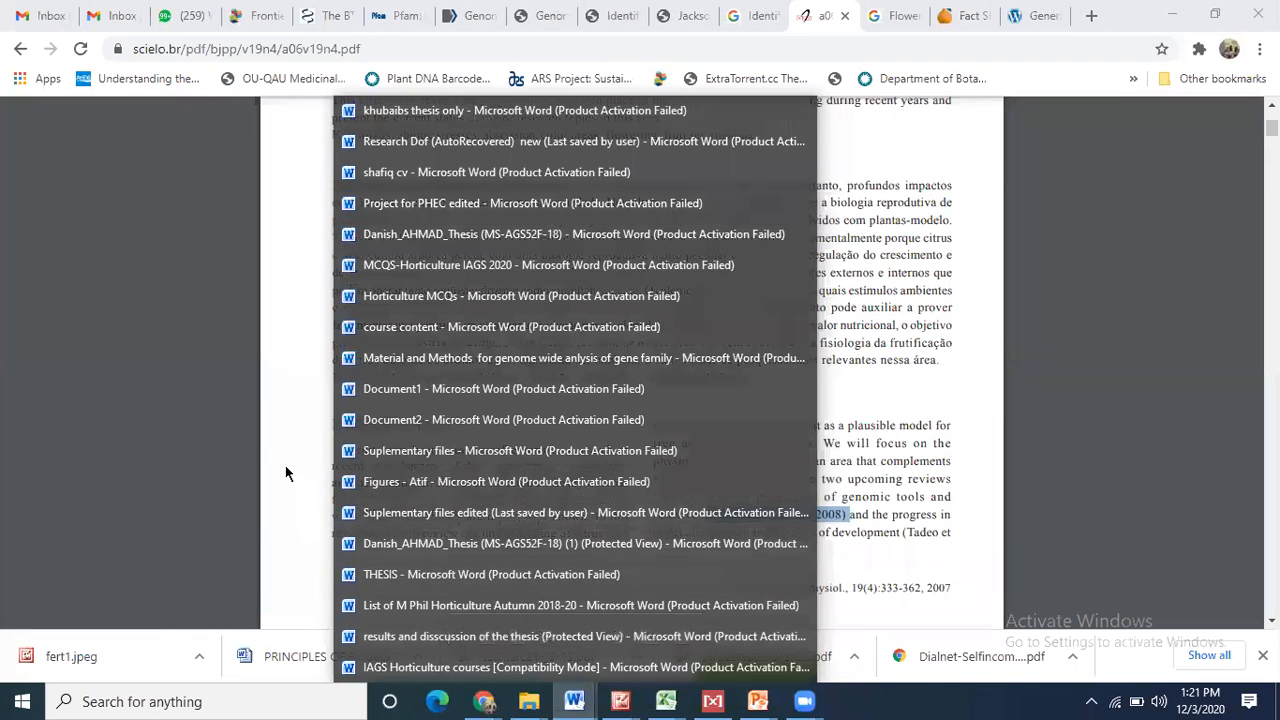
- Download the PRINCIPLES OF FRUIT PRODUCTION docx from the fruit production WhatsApp group and open it in Word
click(278, 432)
click(194, 14)
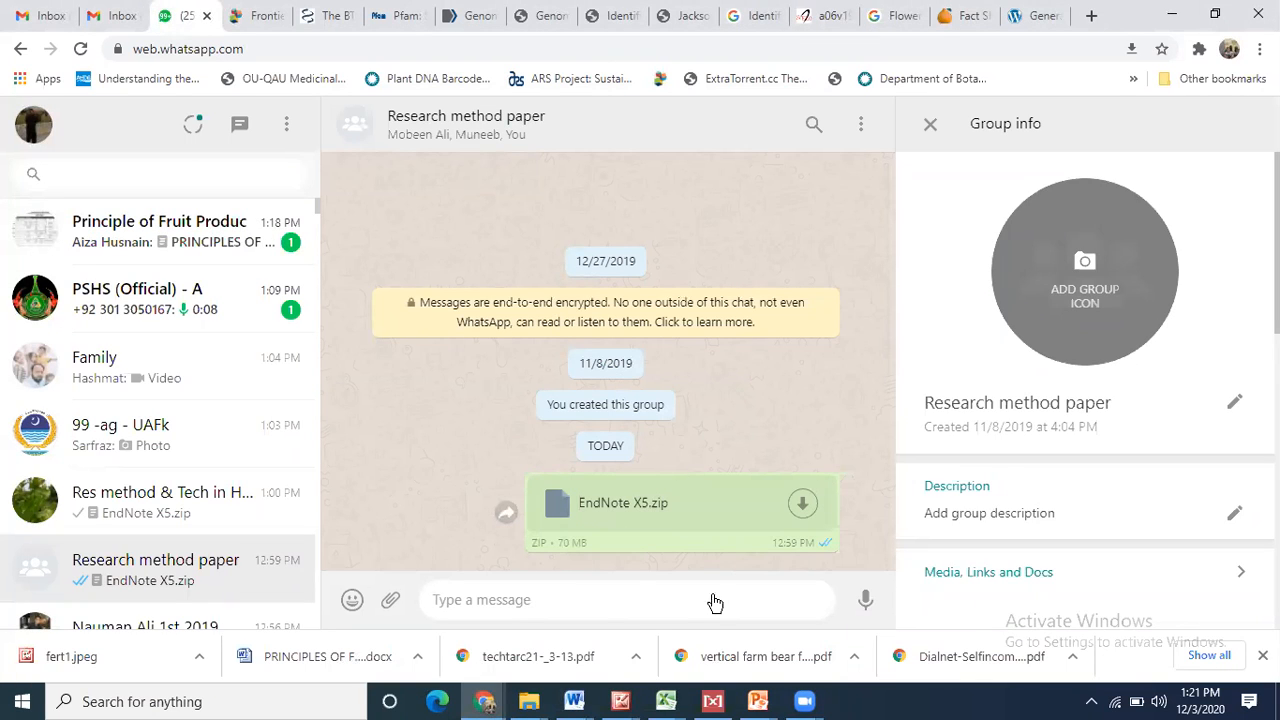
click(566, 700)
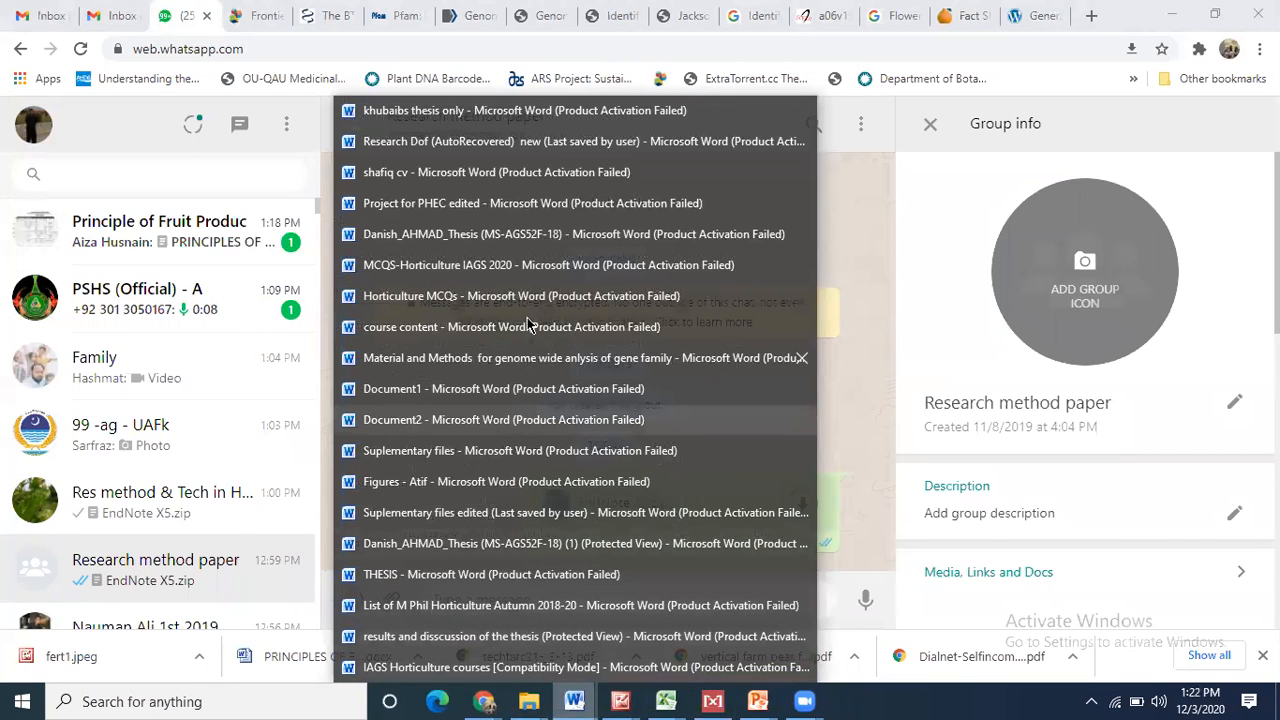
click(855, 215)
click(166, 179)
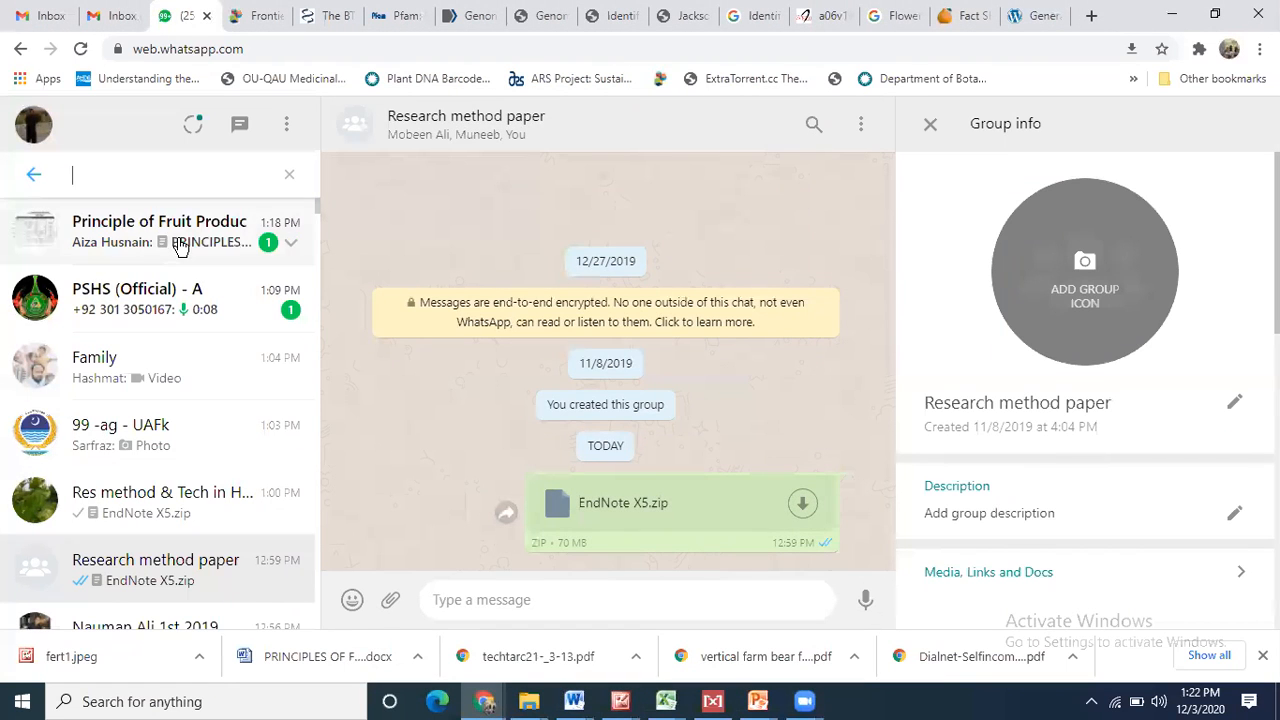
click(178, 245)
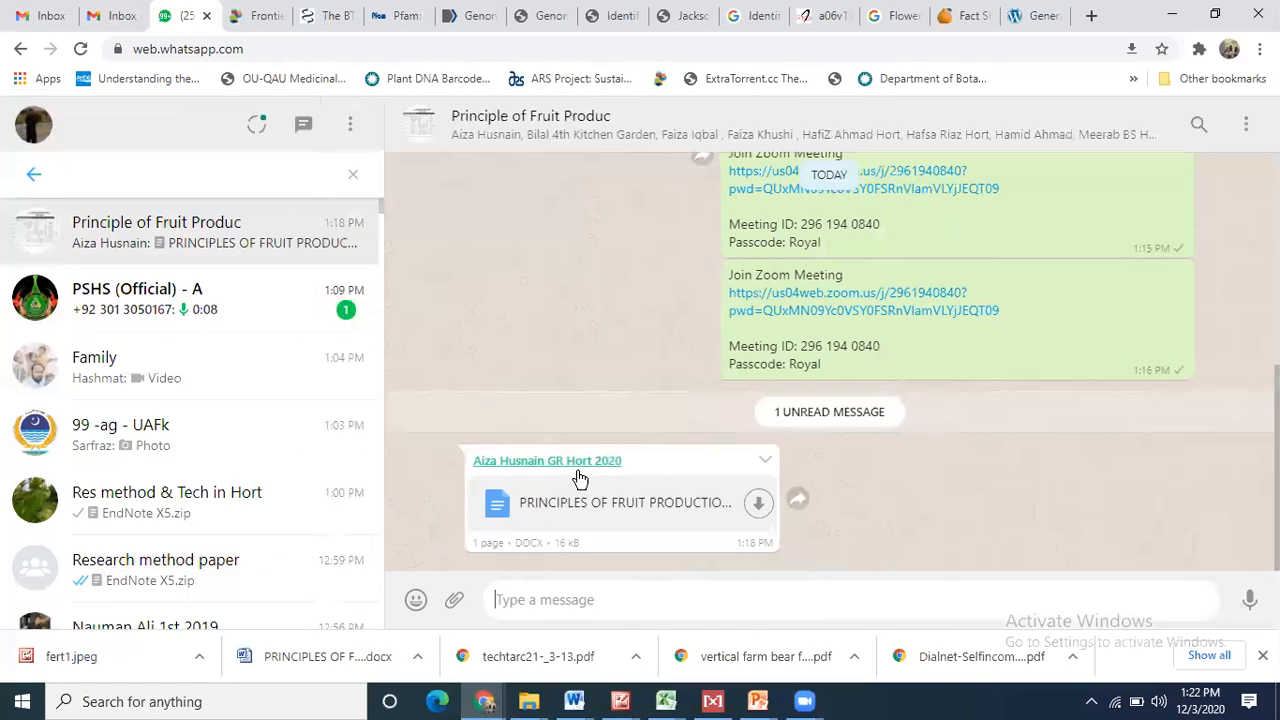
click(758, 505)
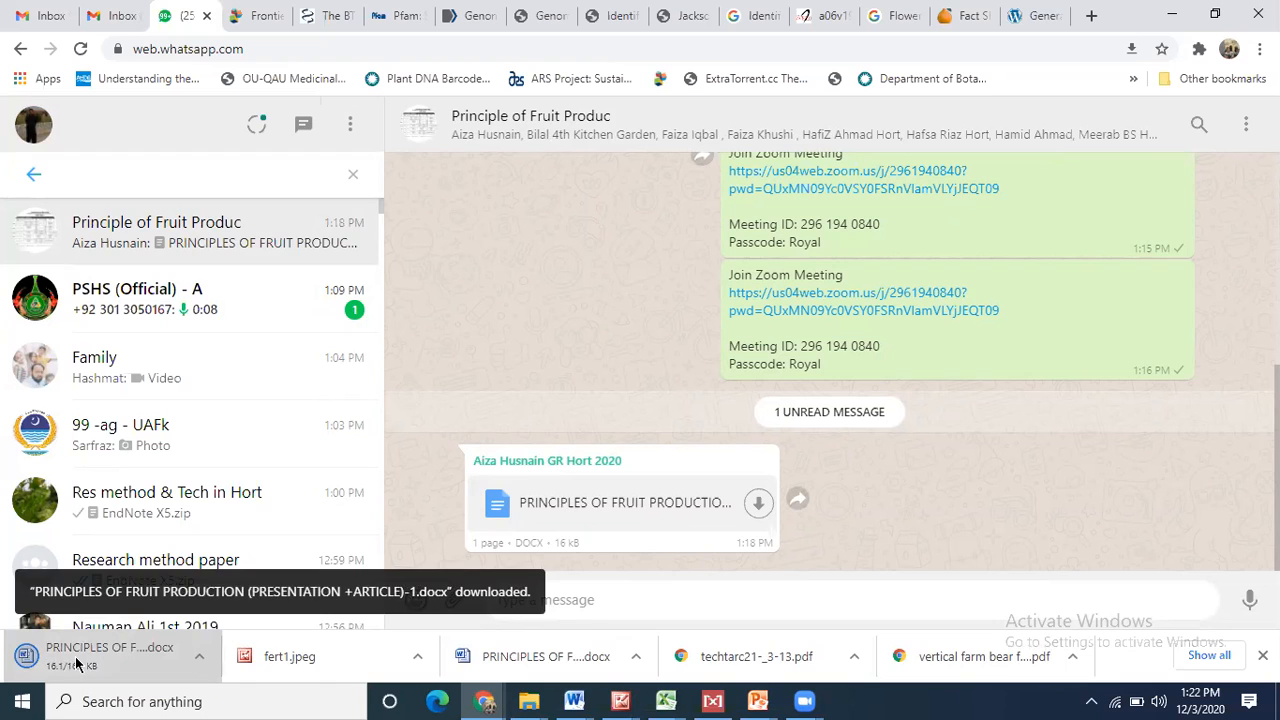
click(76, 664)
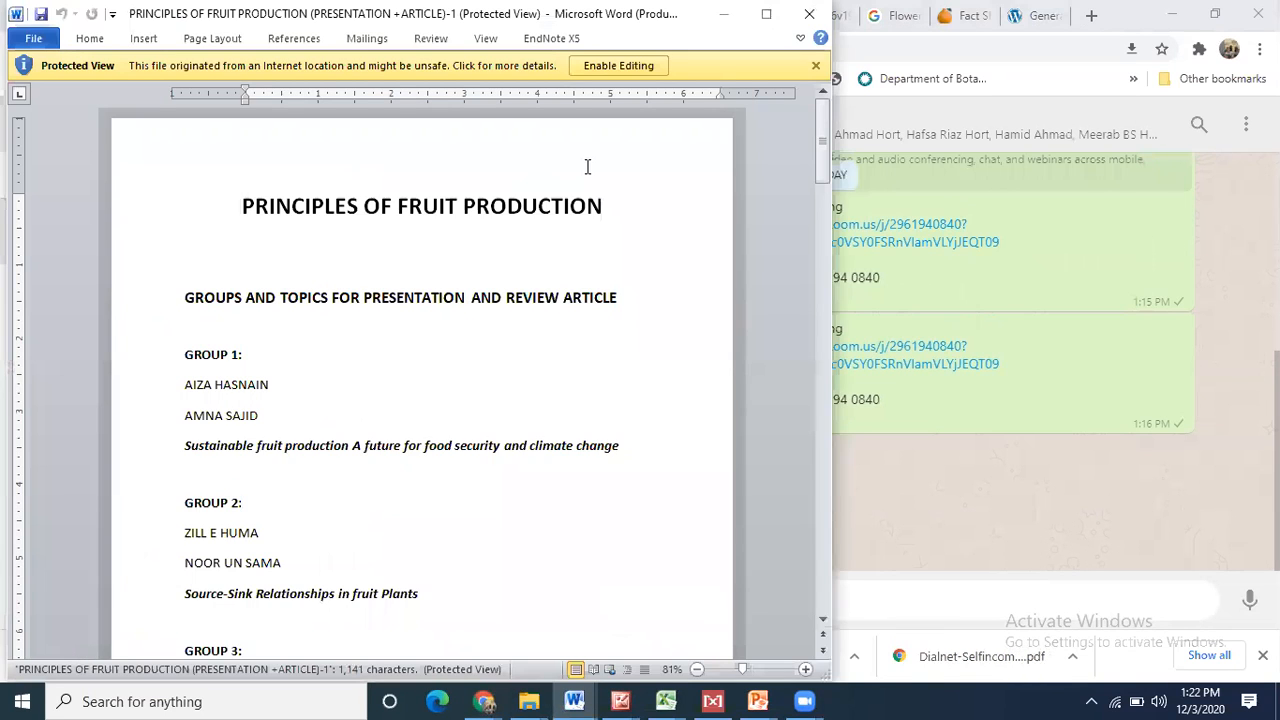
- Maximize Word and highlight the food security and Sustainable fruit production topic lines
click(766, 14)
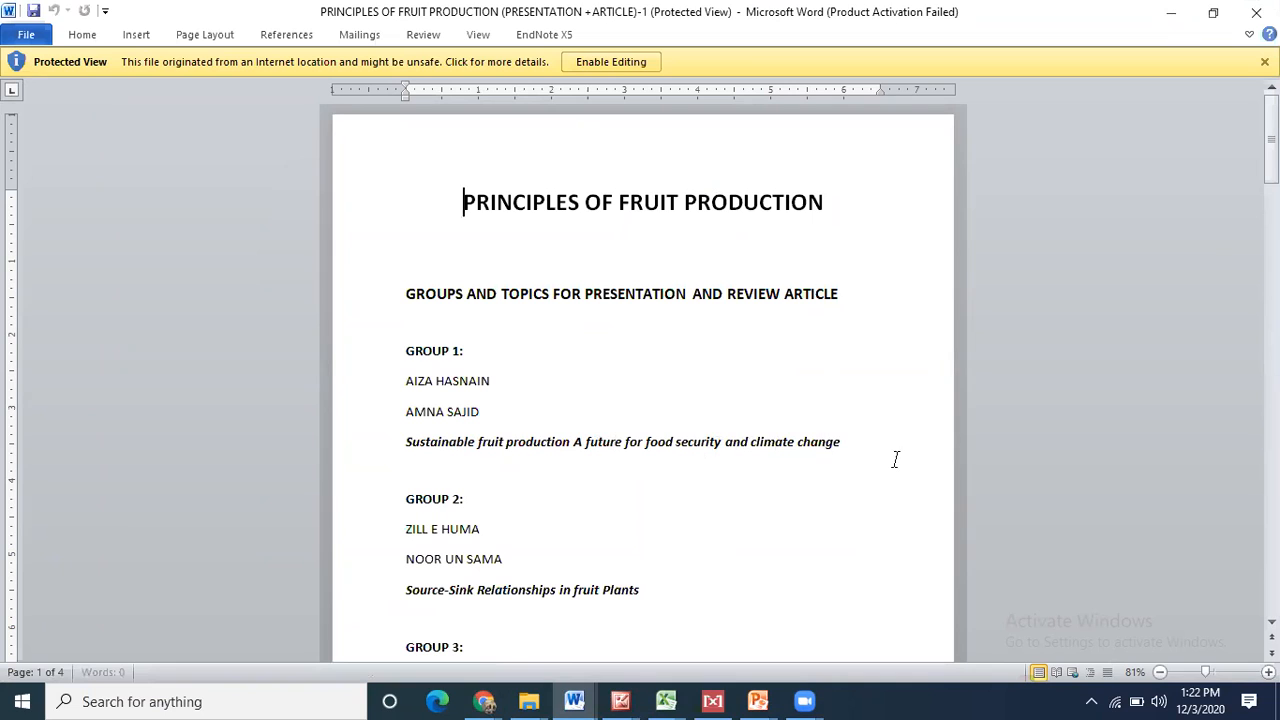
drag(843, 446, 398, 454)
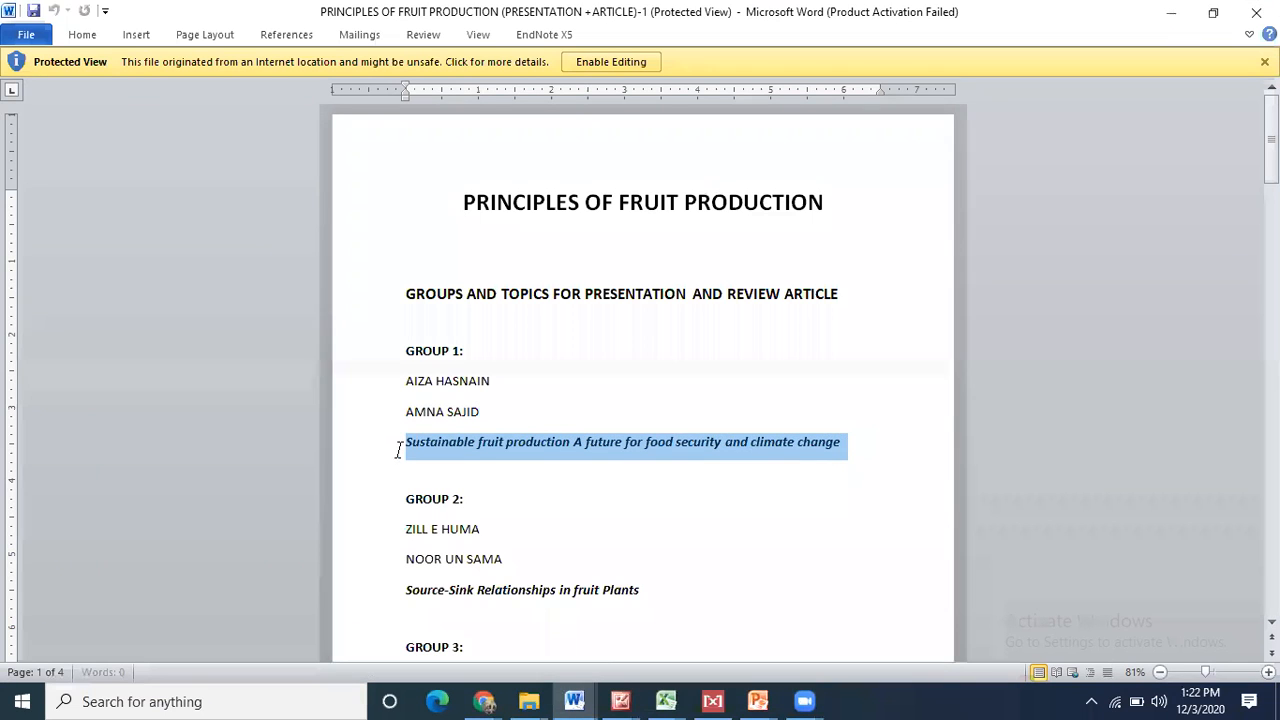
click(474, 446)
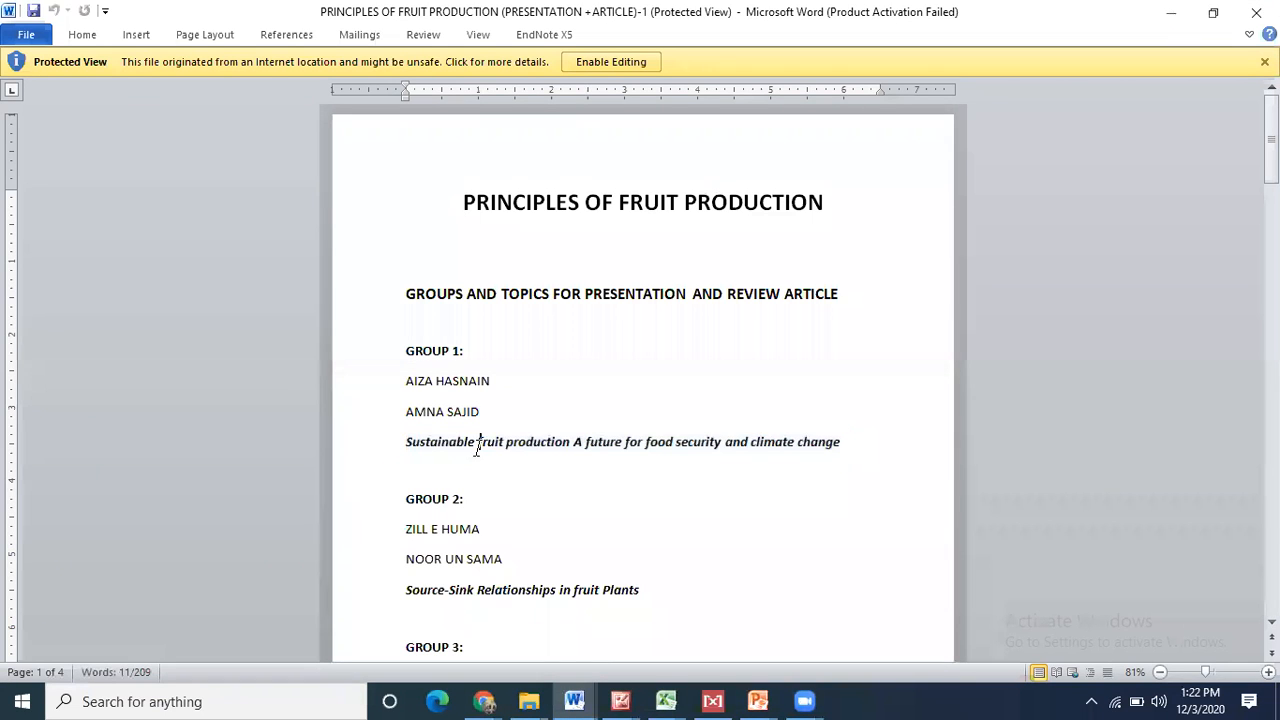
drag(402, 441, 569, 443)
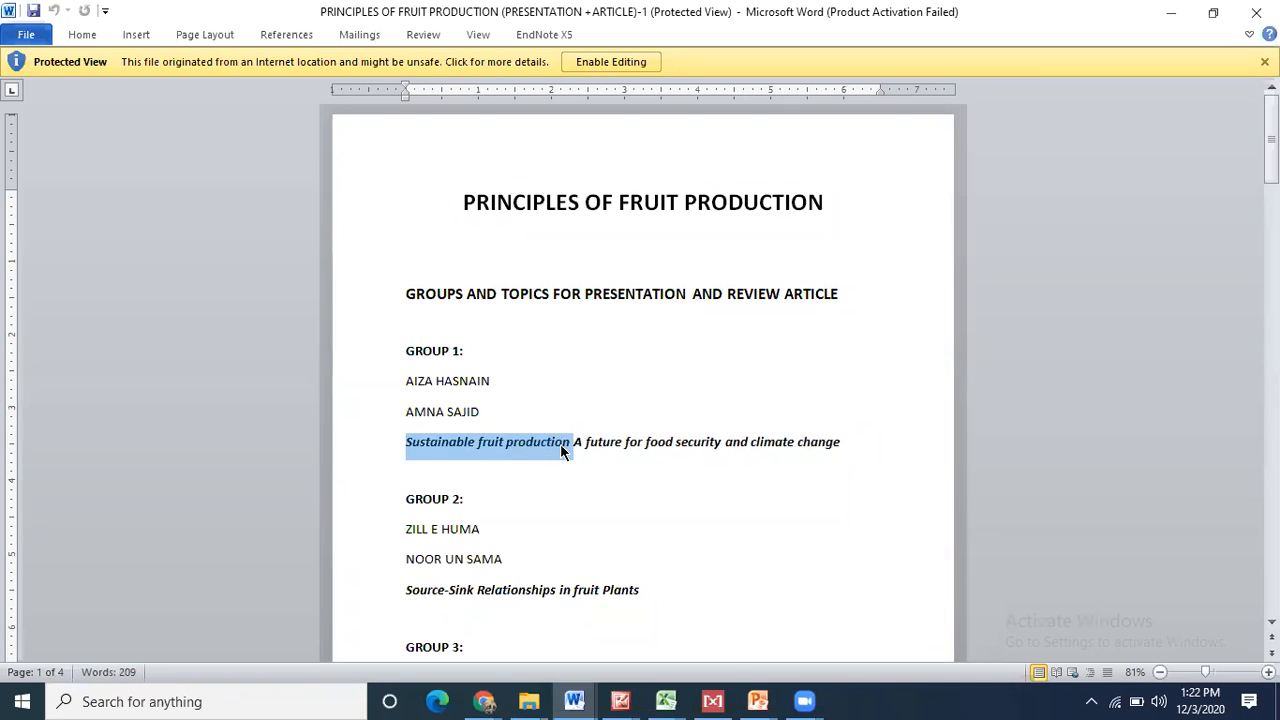
click(577, 443)
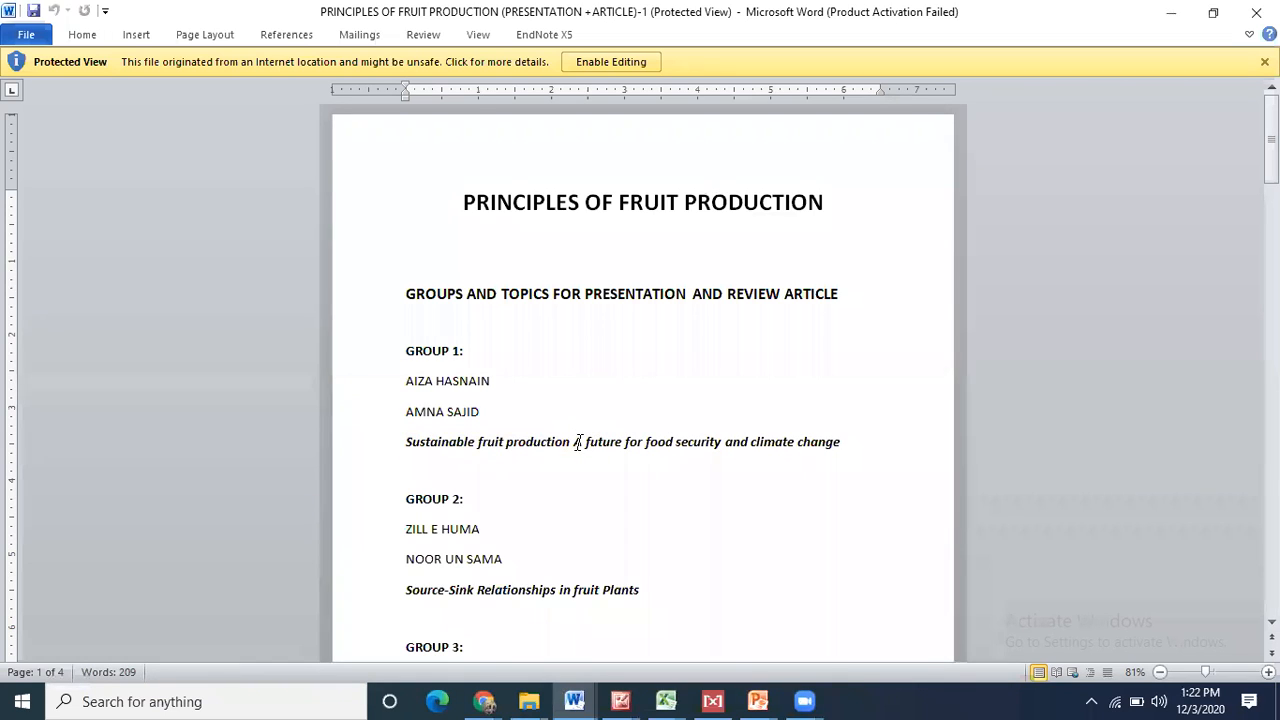
- Enable editing on the document, scroll down, and minimize Word
click(624, 61)
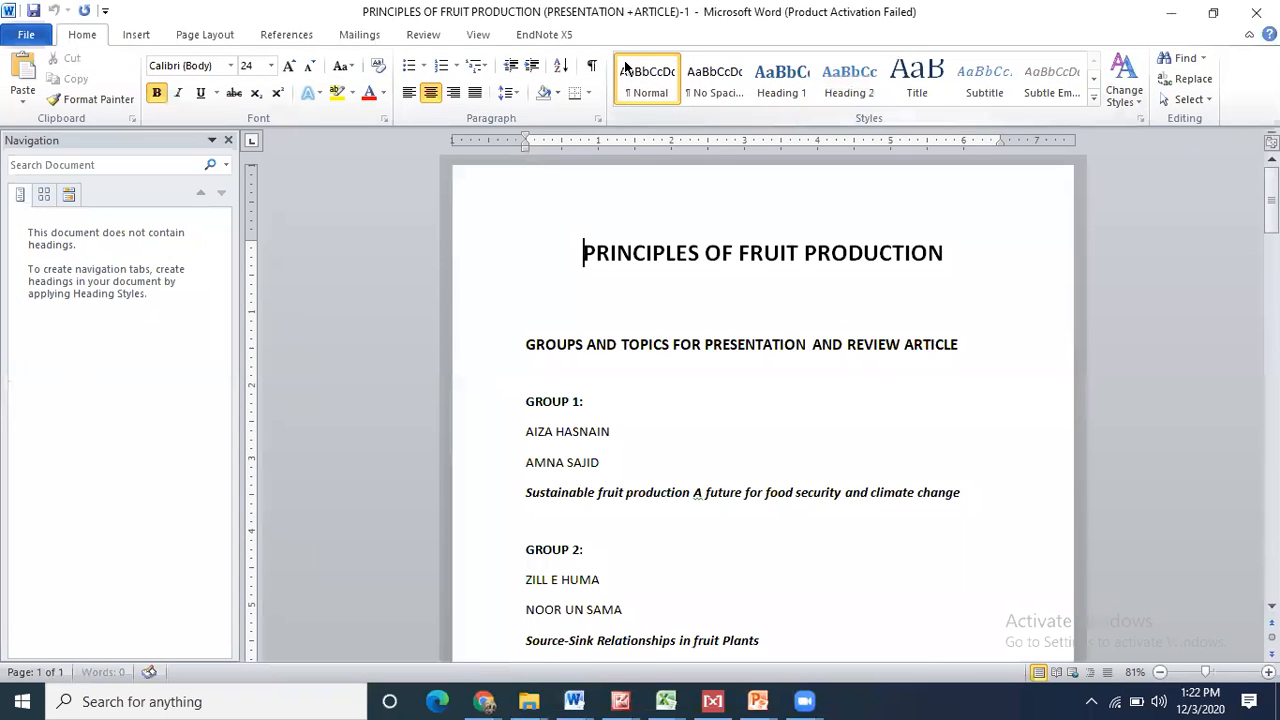
drag(1271, 190, 1271, 219)
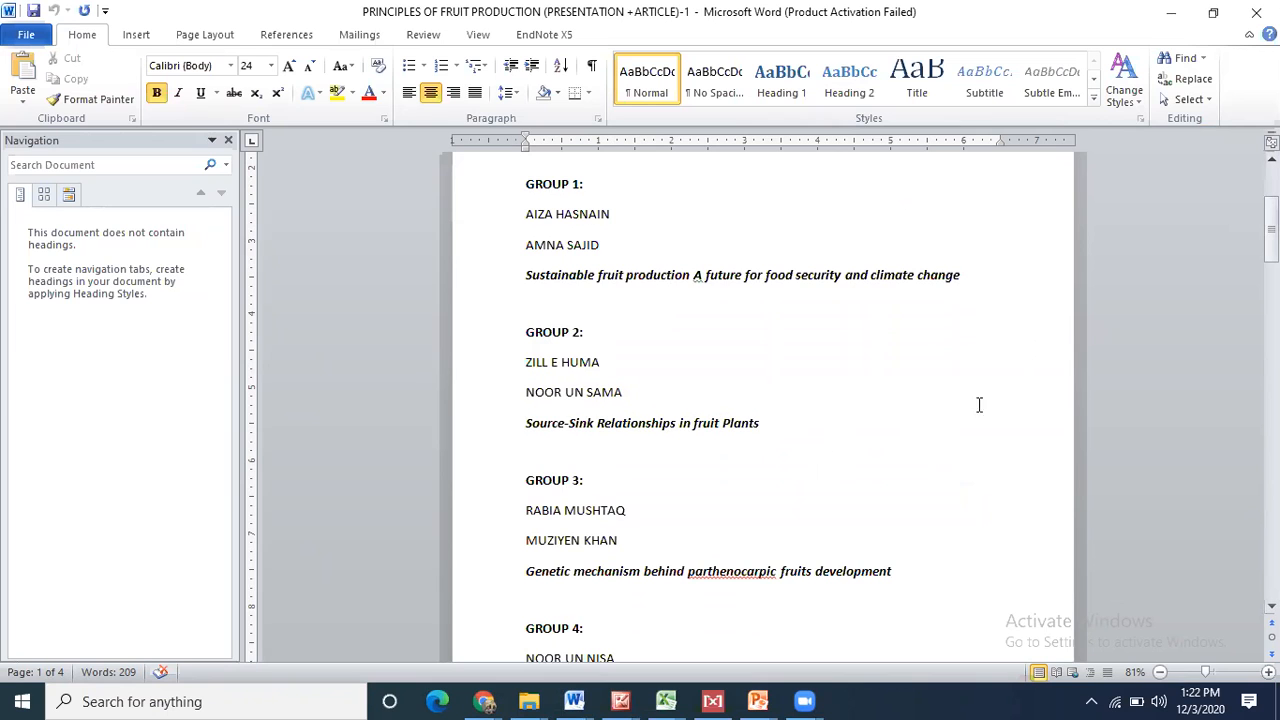
click(1173, 12)
- Browse through the open citrus, genomics and BTB gene article tabs
click(1030, 14)
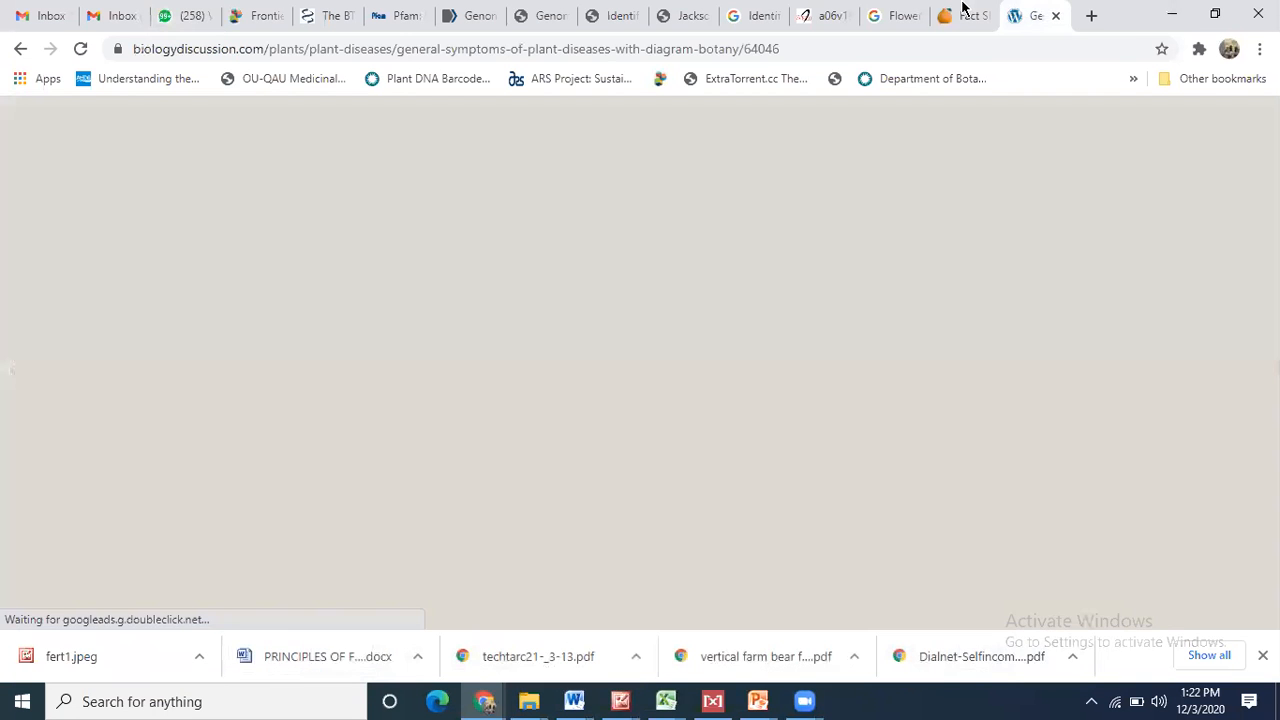
click(958, 10)
click(900, 12)
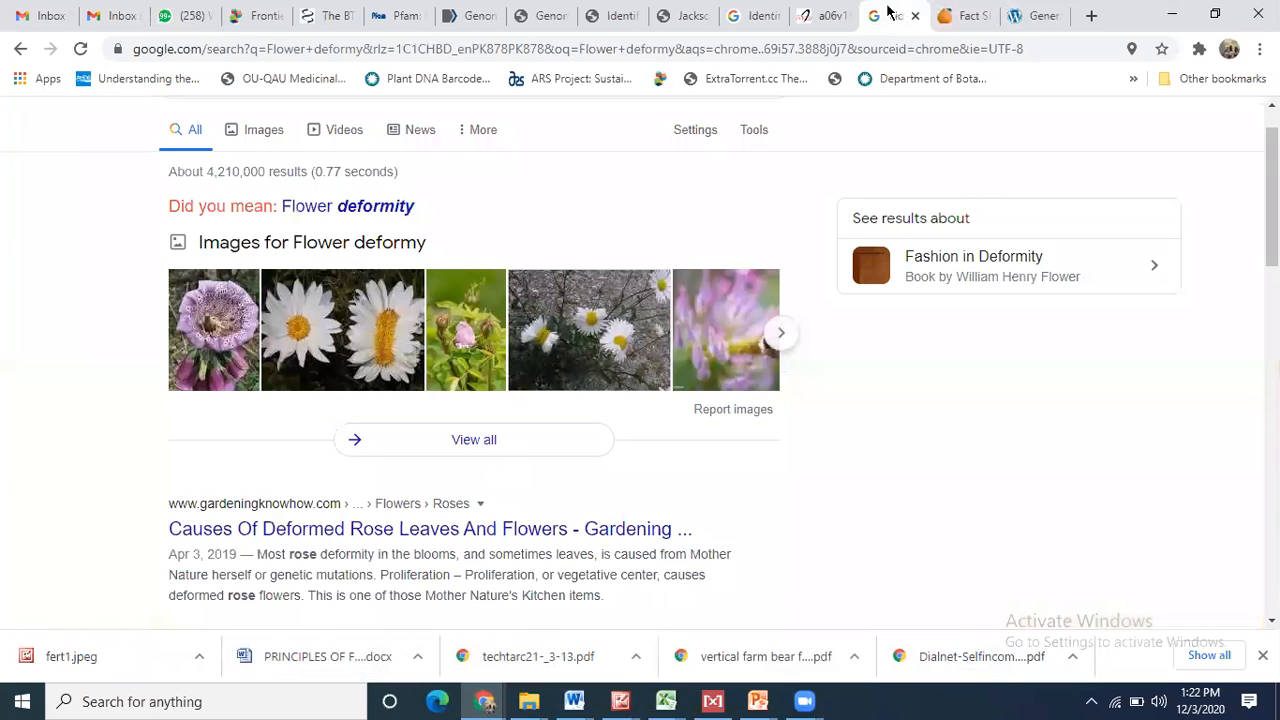
click(688, 10)
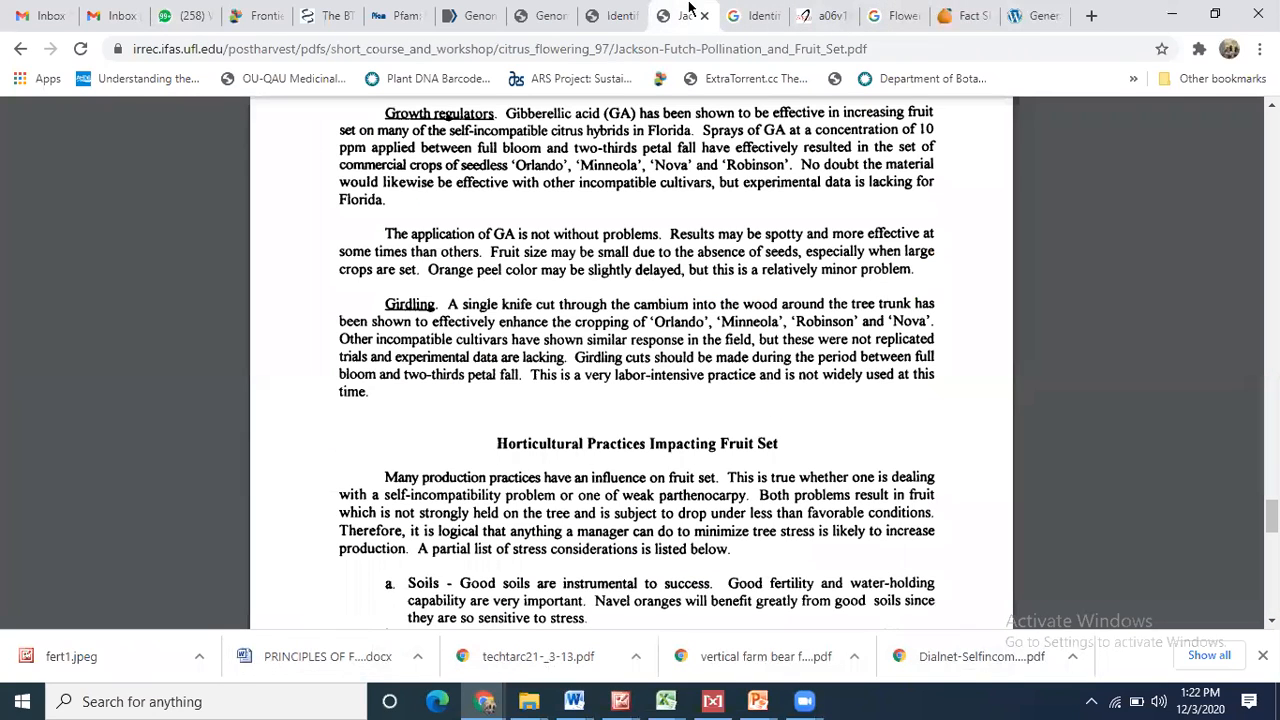
click(606, 10)
click(545, 10)
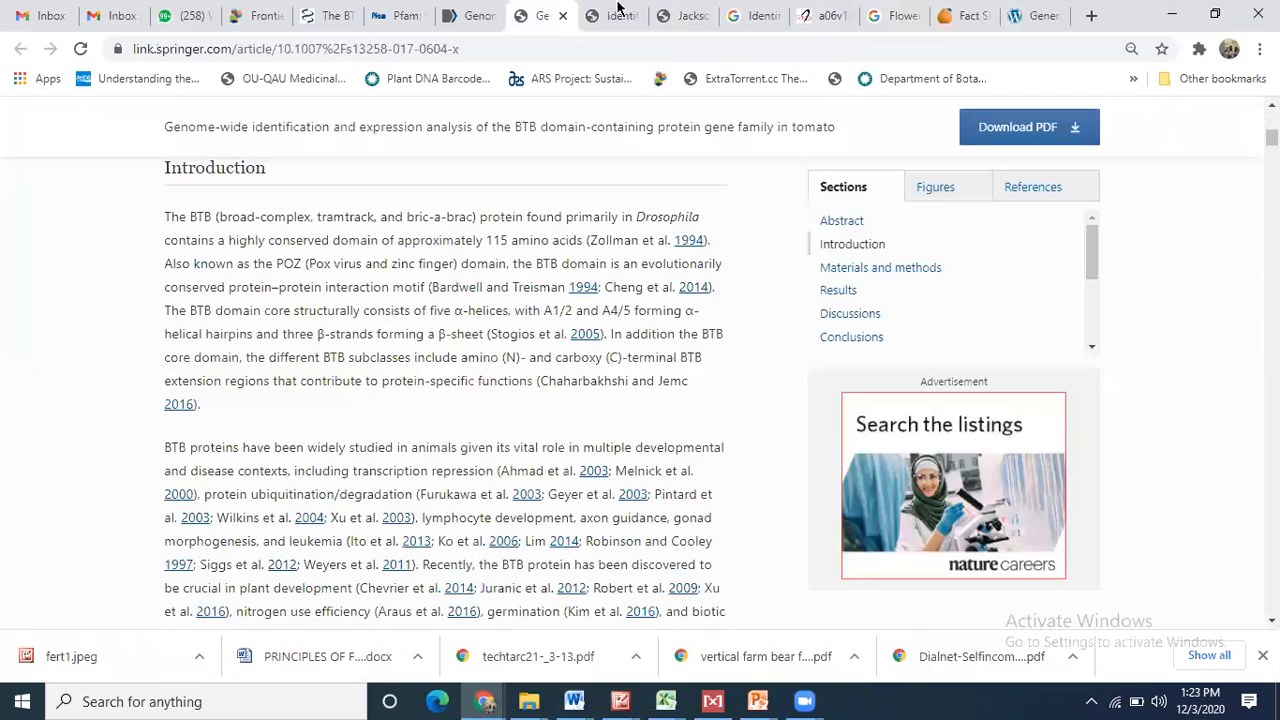
click(978, 10)
click(1032, 12)
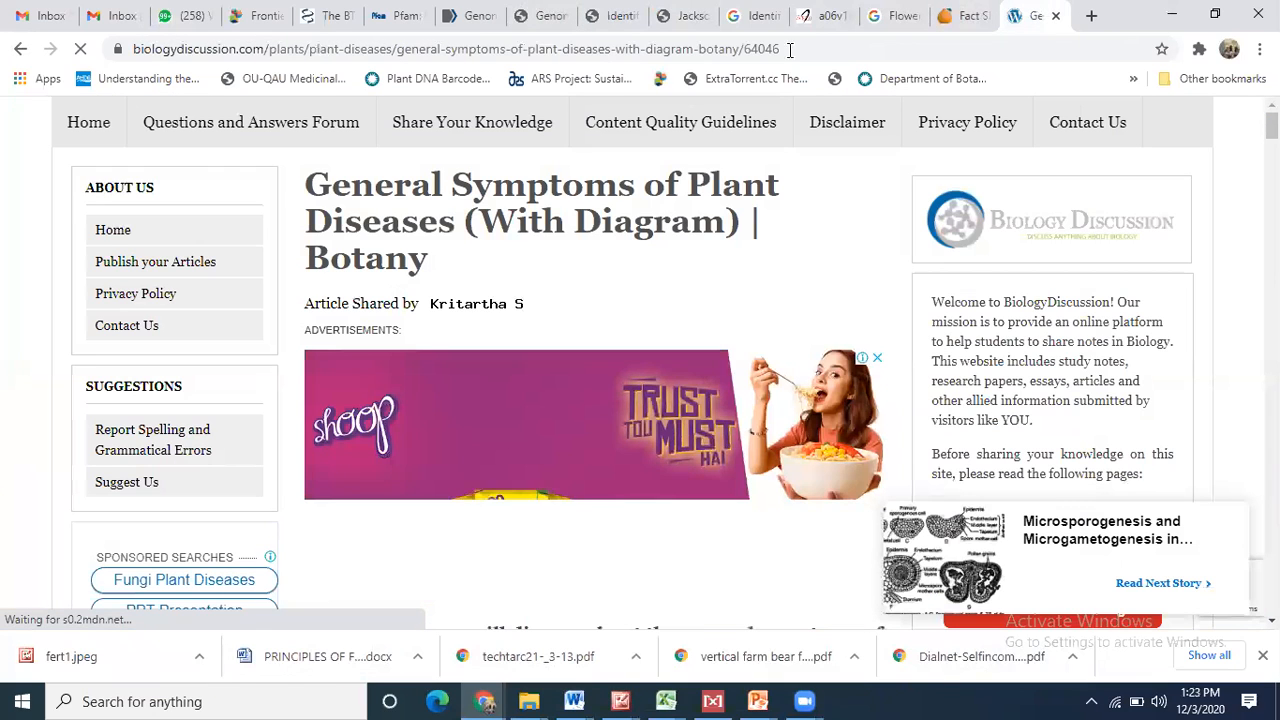
click(462, 12)
click(533, 12)
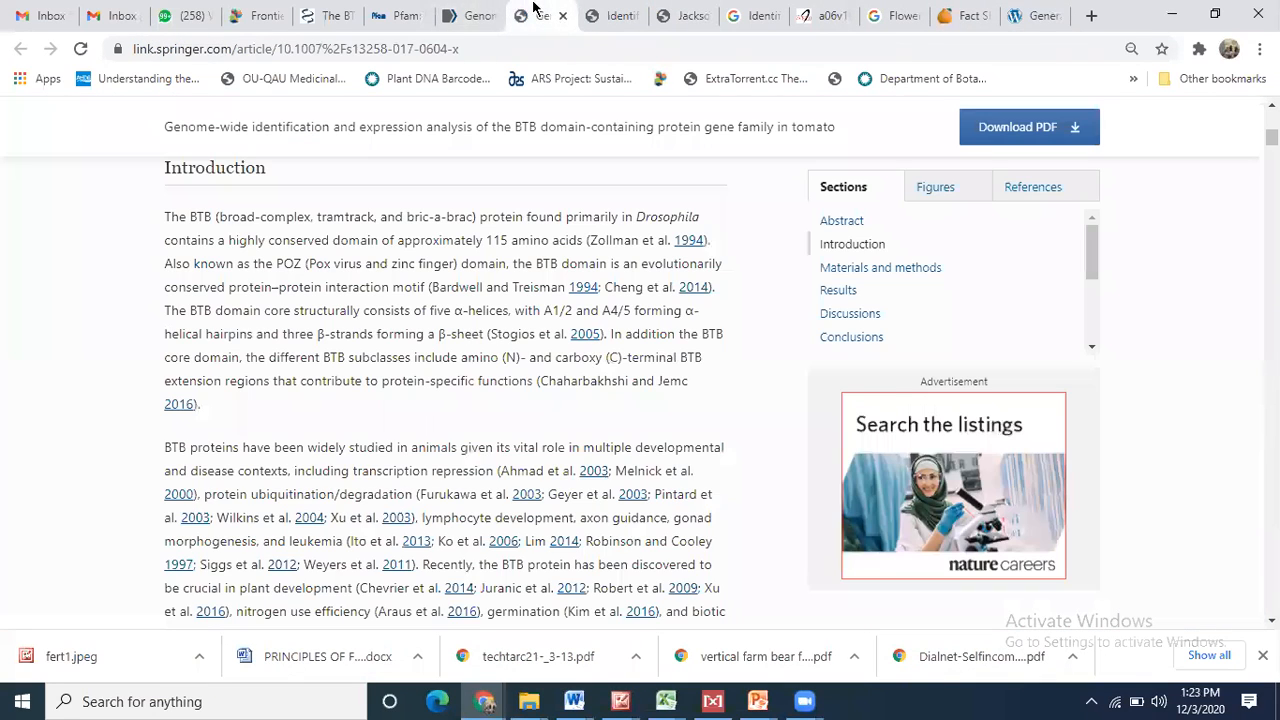
click(612, 10)
click(706, 10)
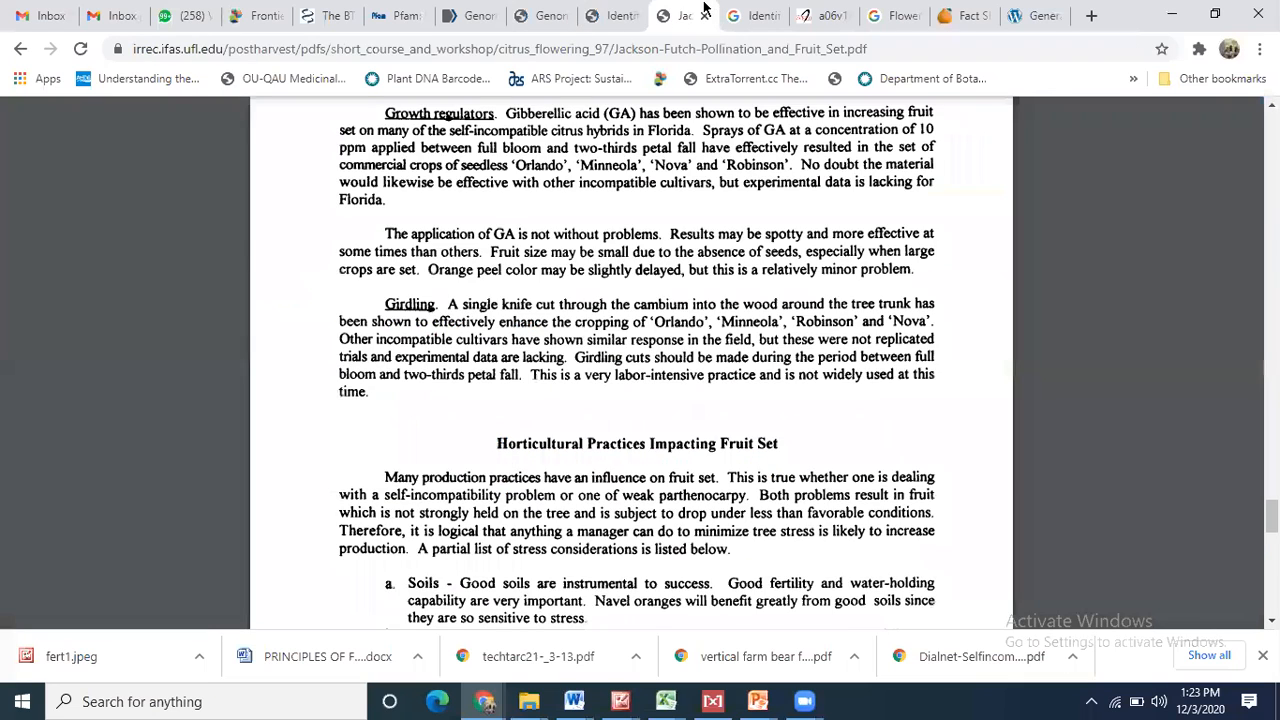
click(745, 10)
- Read page 2 of the scielo citrus-fruiting PDF, then return to the WhatsApp group chat
click(824, 12)
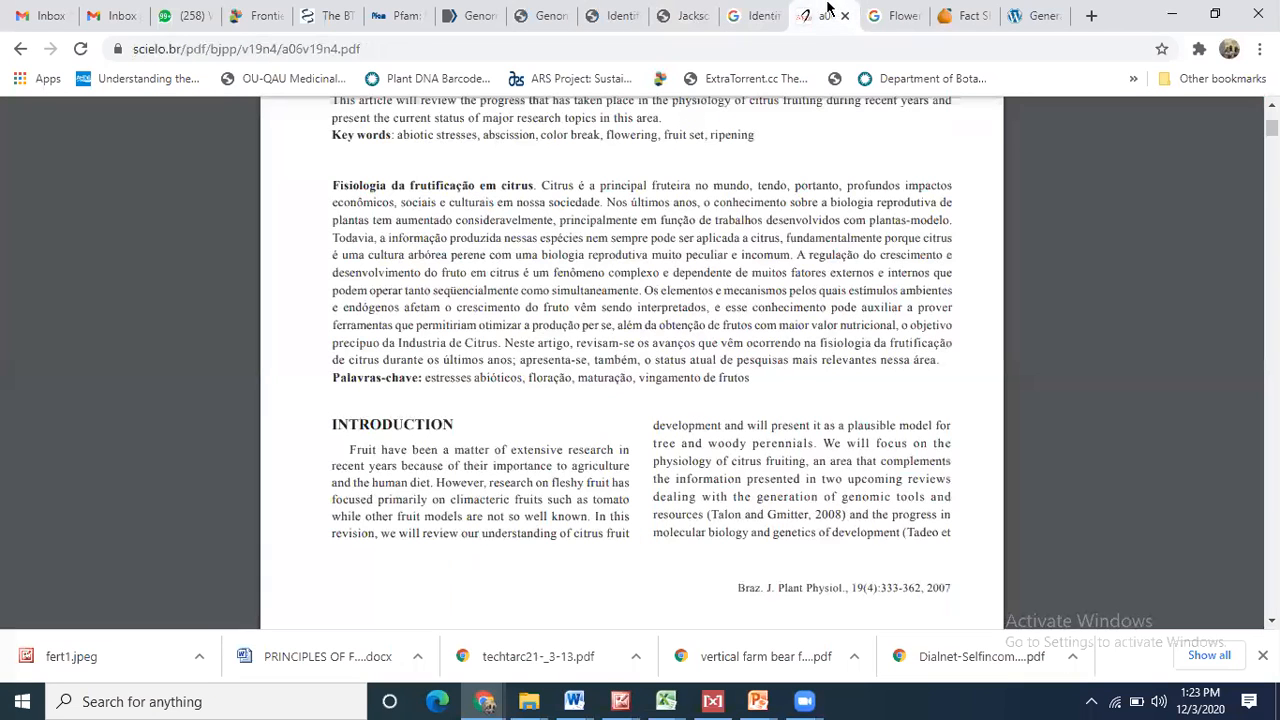
click(1272, 105)
drag(1272, 127, 1272, 141)
scroll(631, 385, up, 3)
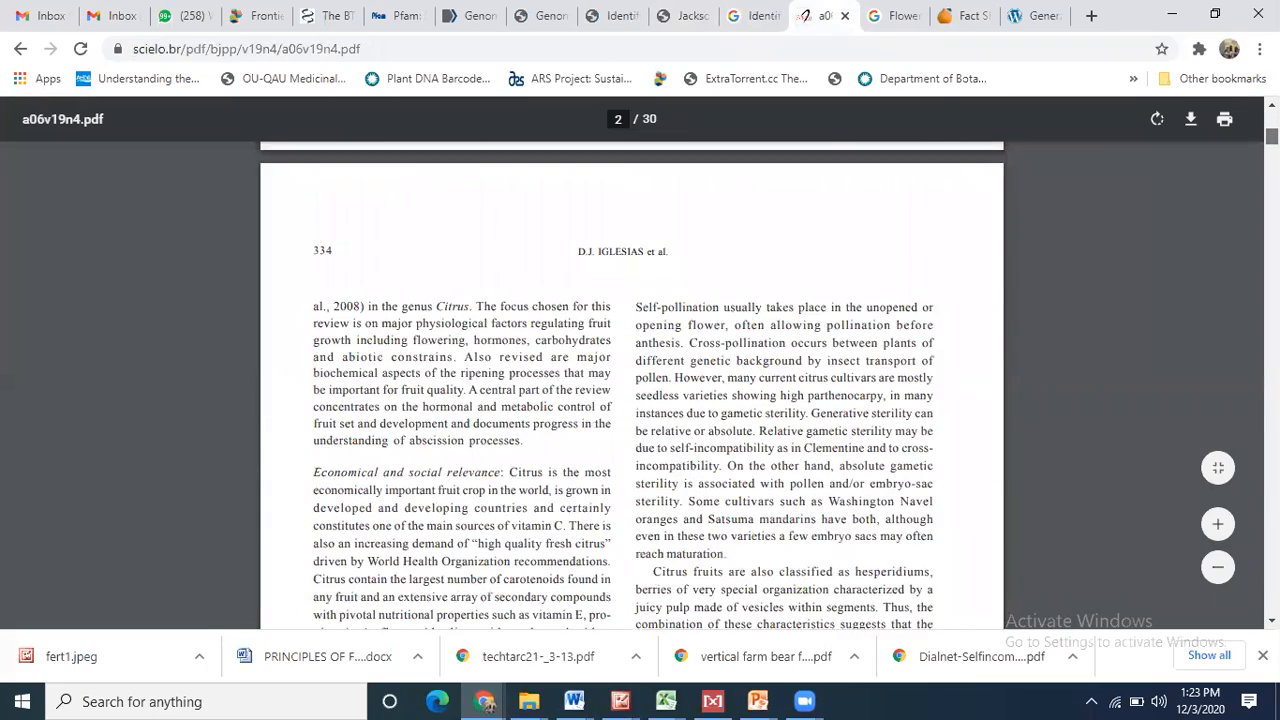
scroll(631, 385, down, 1)
scroll(631, 385, down, 2)
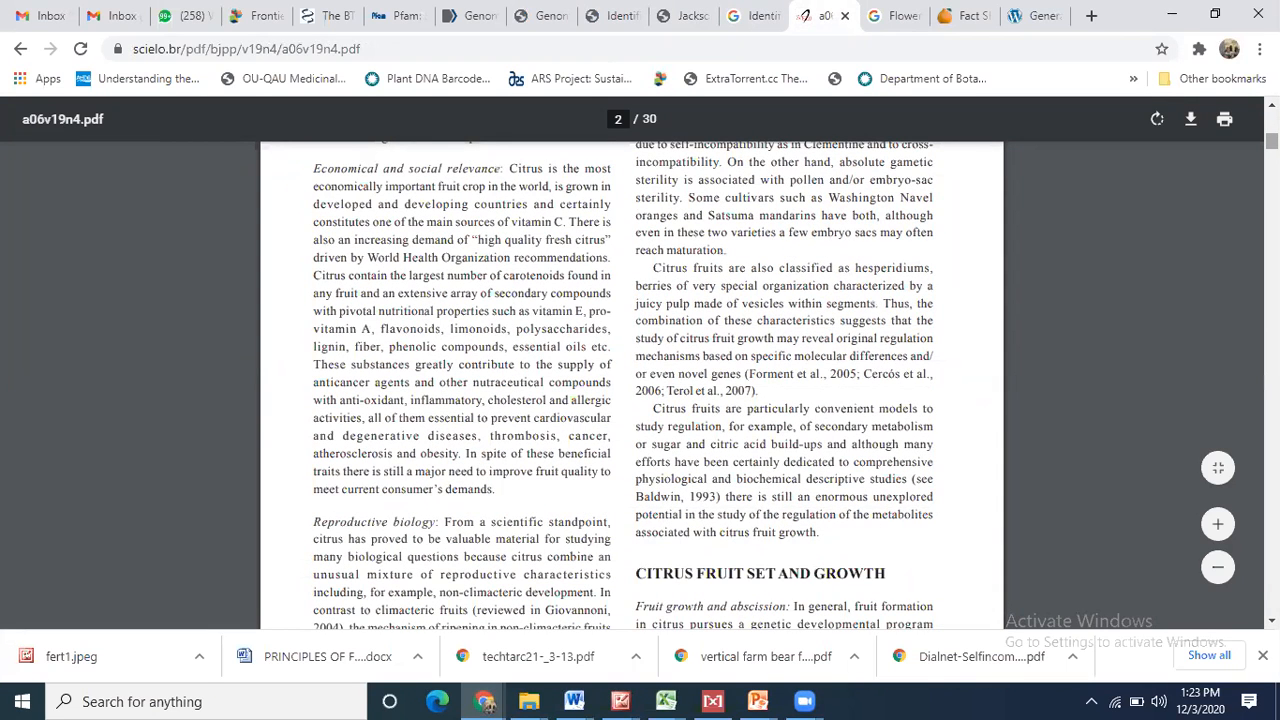
click(185, 15)
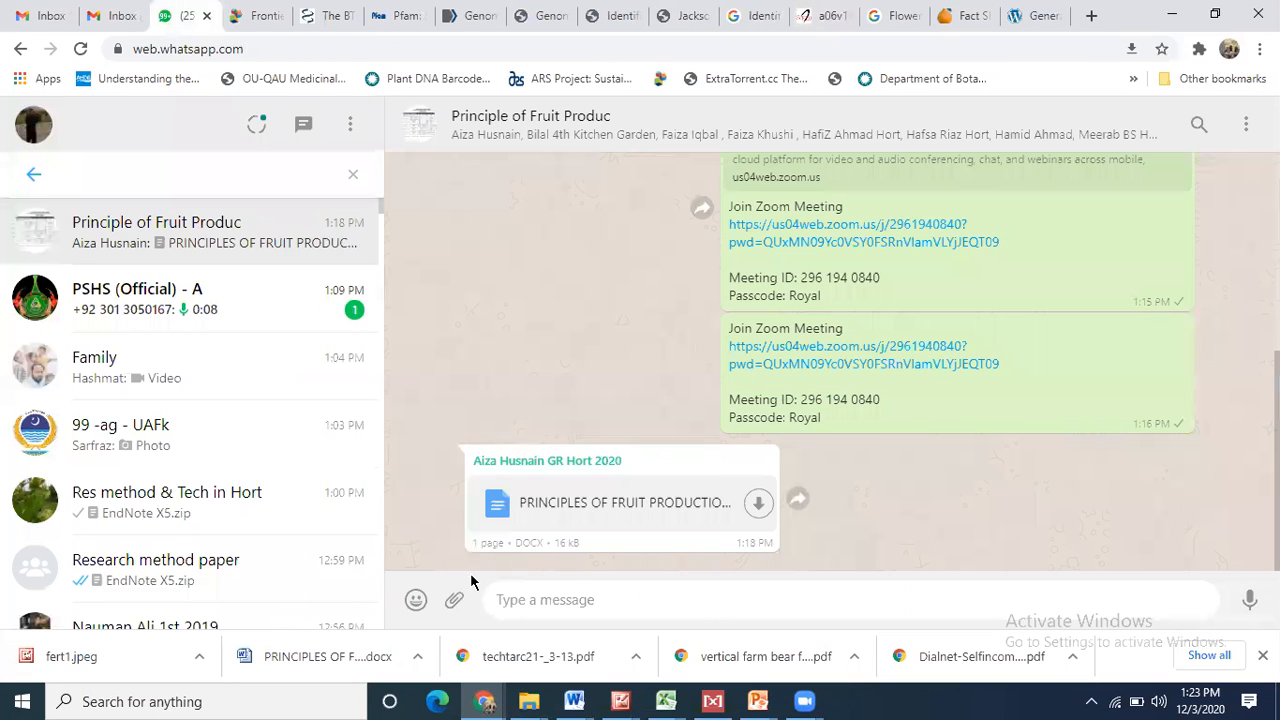
- Scroll up the group chat to the 70 MB EndNote X5.zip and course content.docx messages
scroll(942, 370, up, 5)
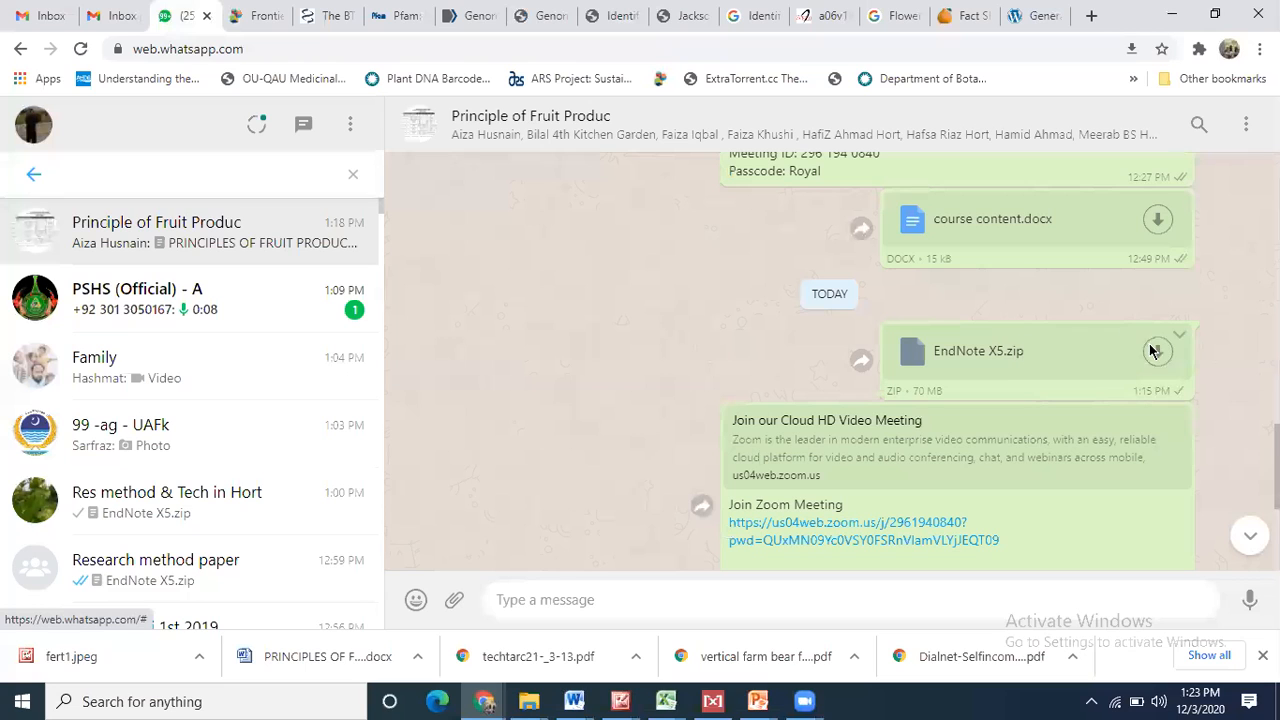
- Minimize Chrome and open the Dell PU folder on New Volume (D:) in File Explorer
click(1165, 20)
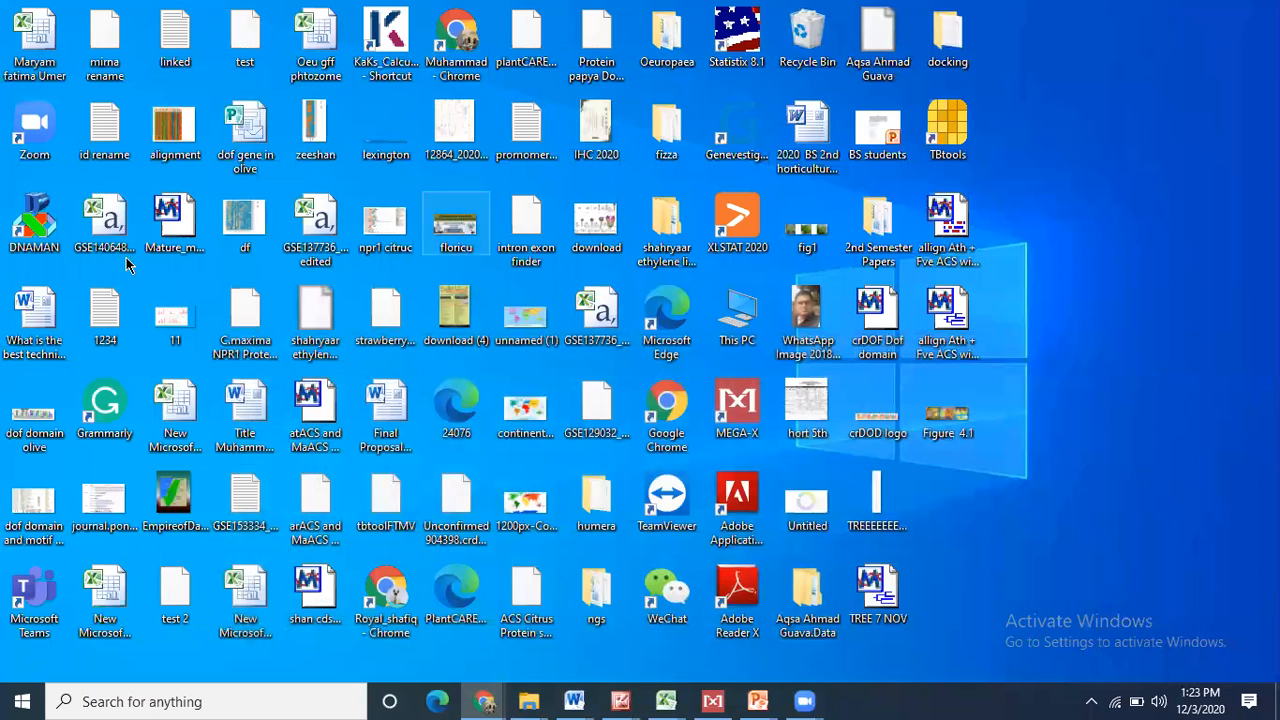
mouse_move(533, 697)
click(50, 640)
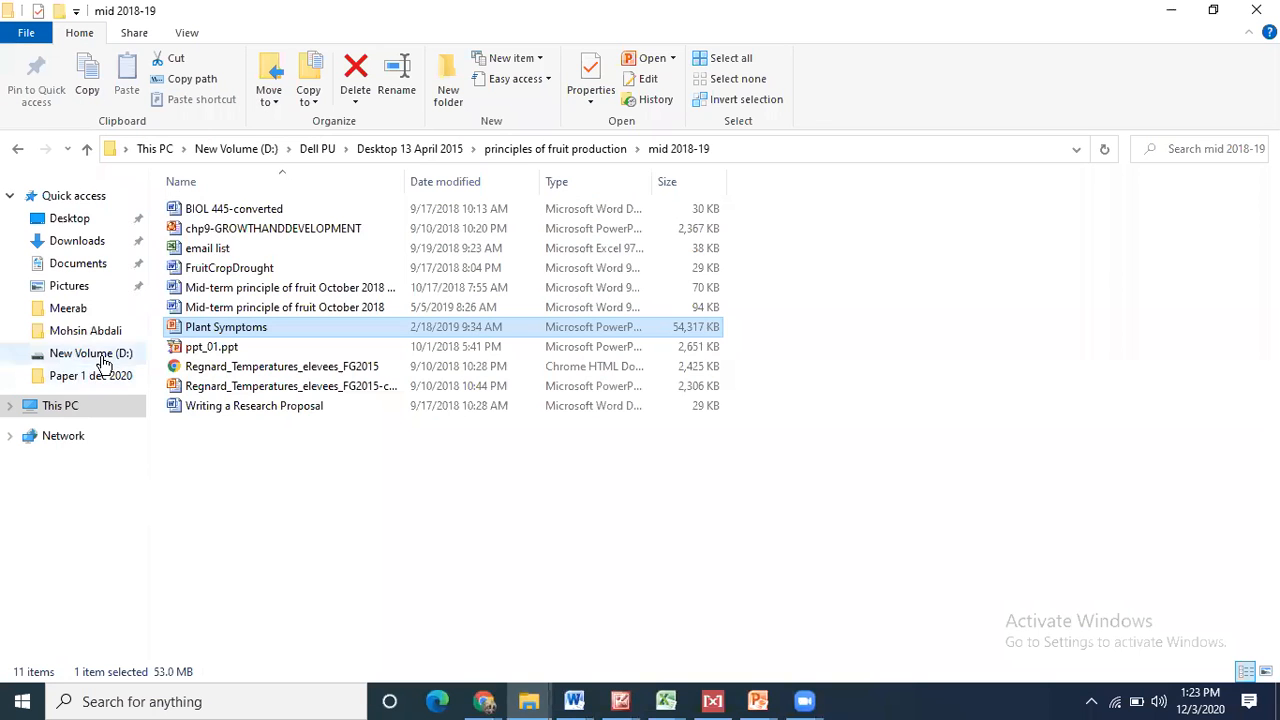
click(100, 356)
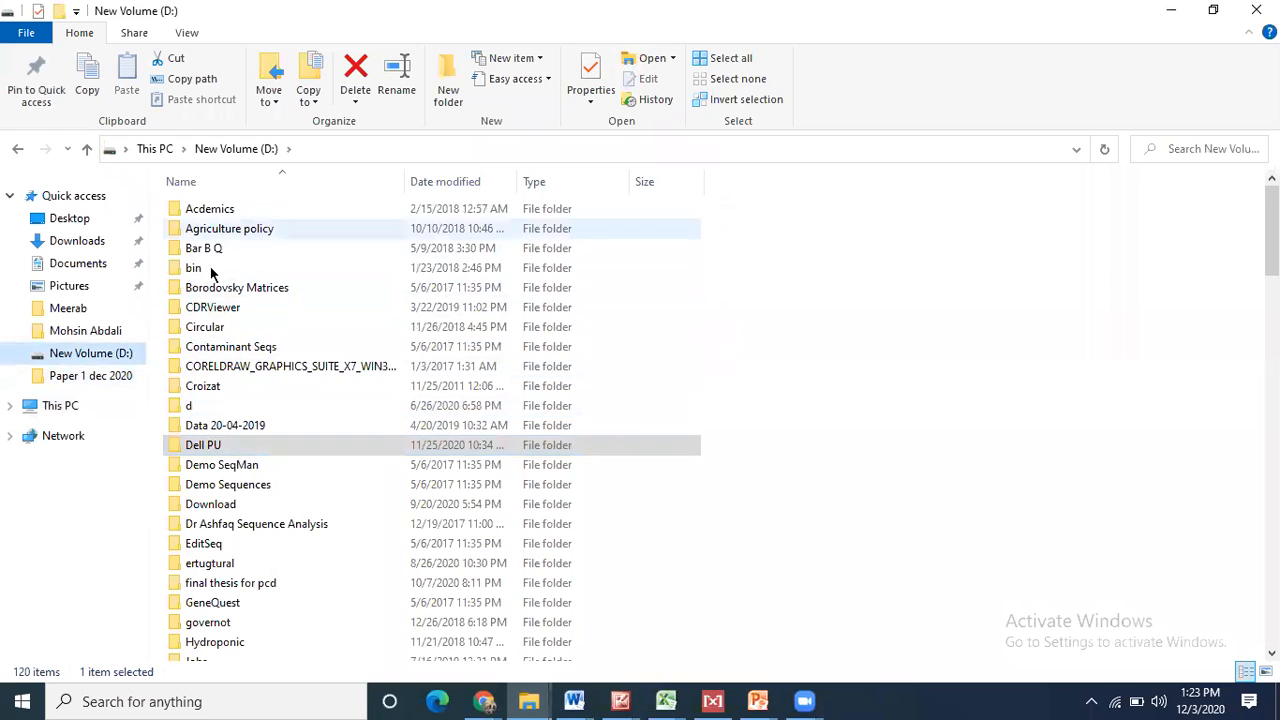
double_click(195, 447)
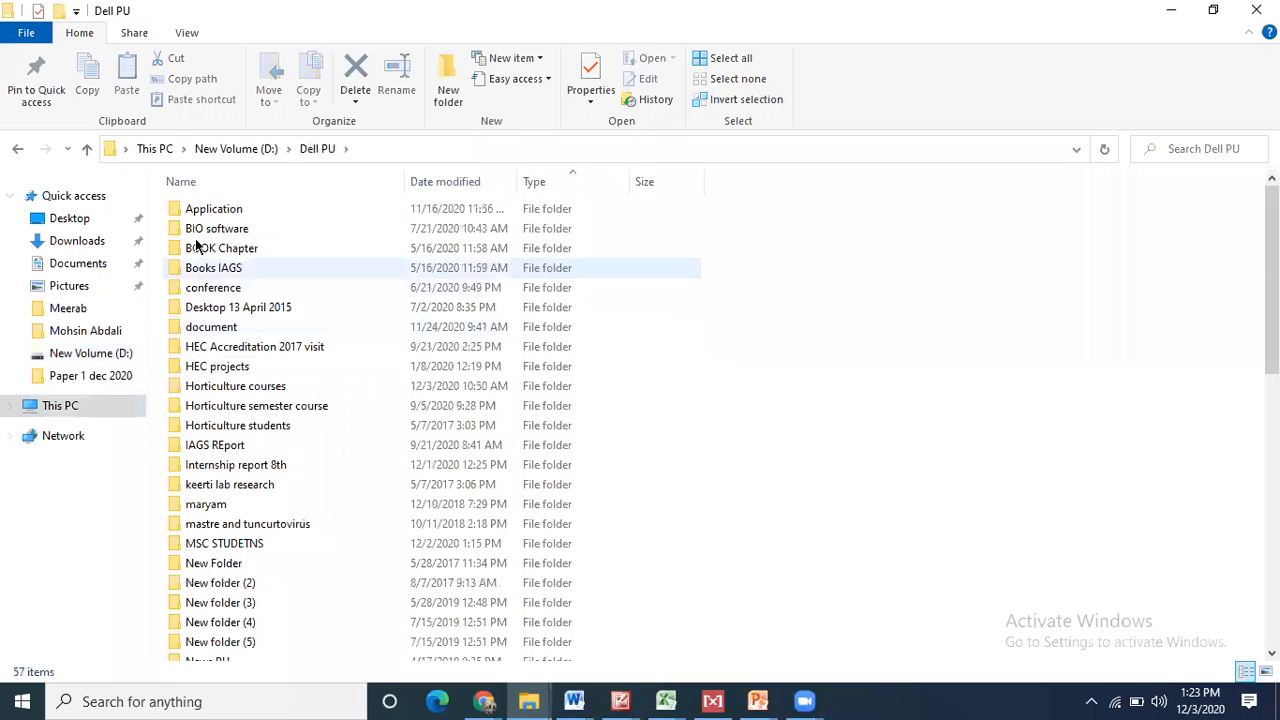
- Copy the EndNote application from BIO software > EndNote X5 > Crack, then return to New Volume (D:)
double_click(200, 227)
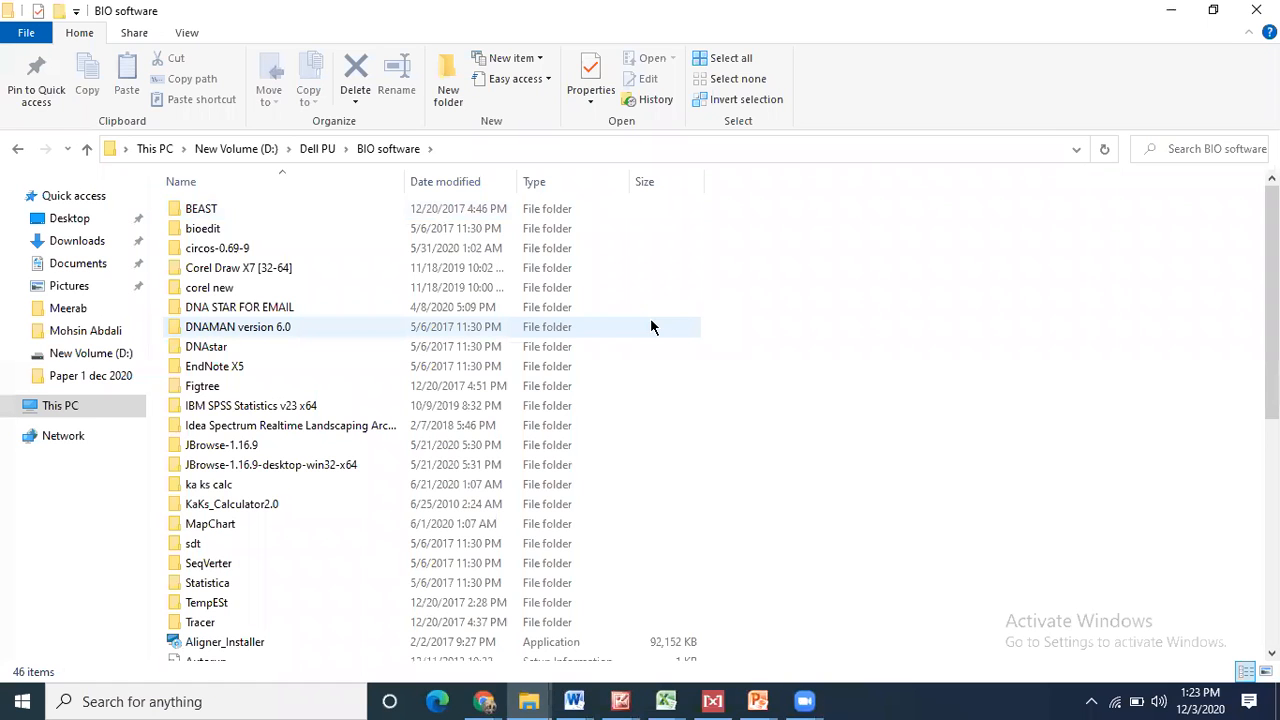
drag(1272, 283, 1272, 354)
drag(1272, 283, 1272, 251)
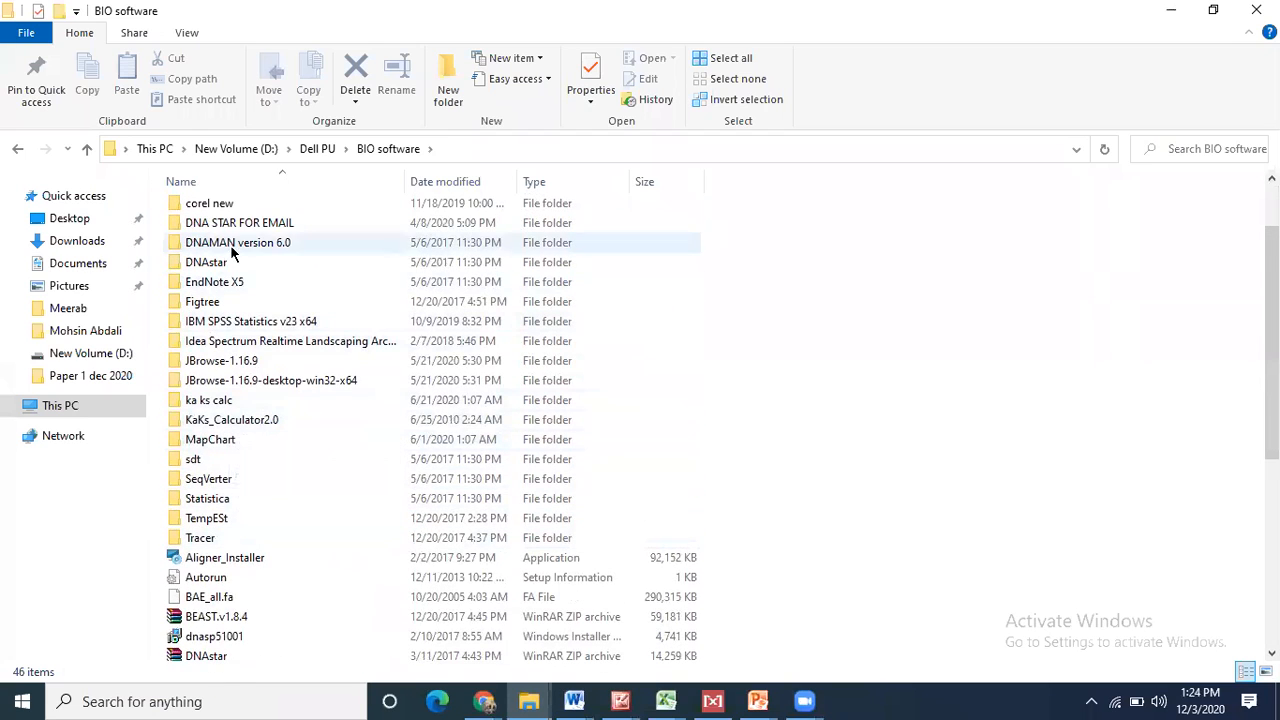
double_click(214, 282)
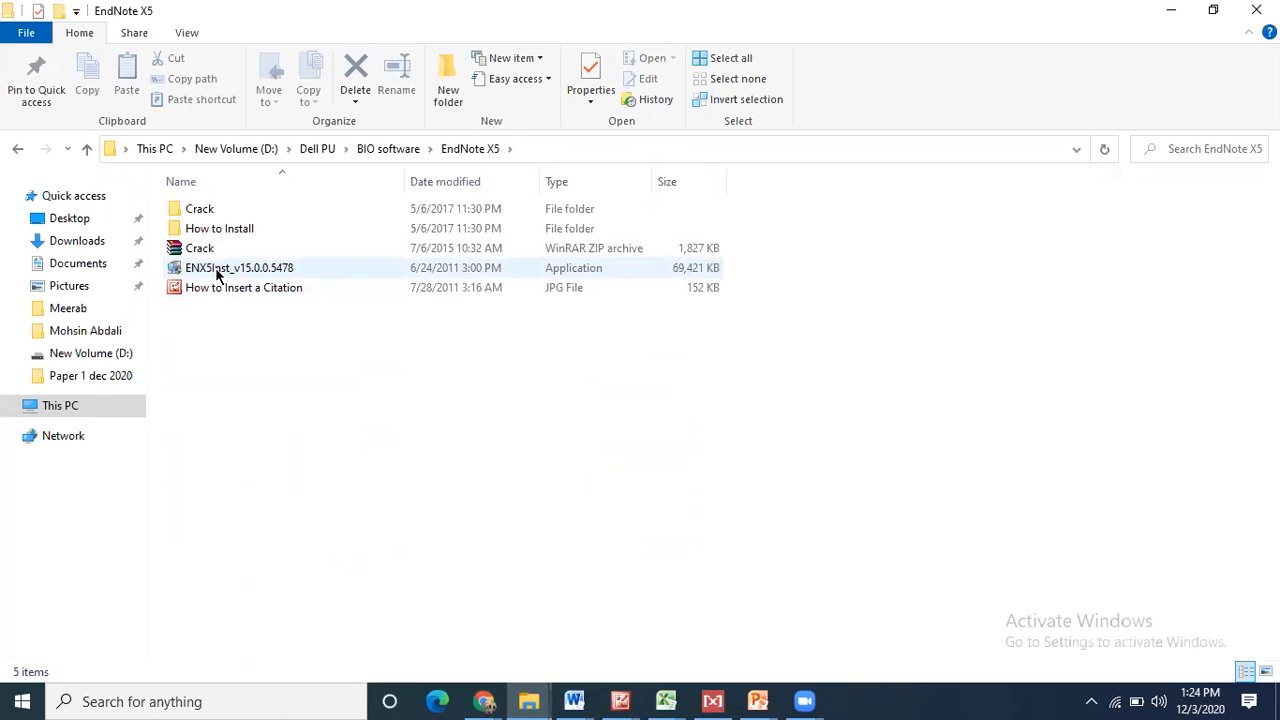
double_click(200, 208)
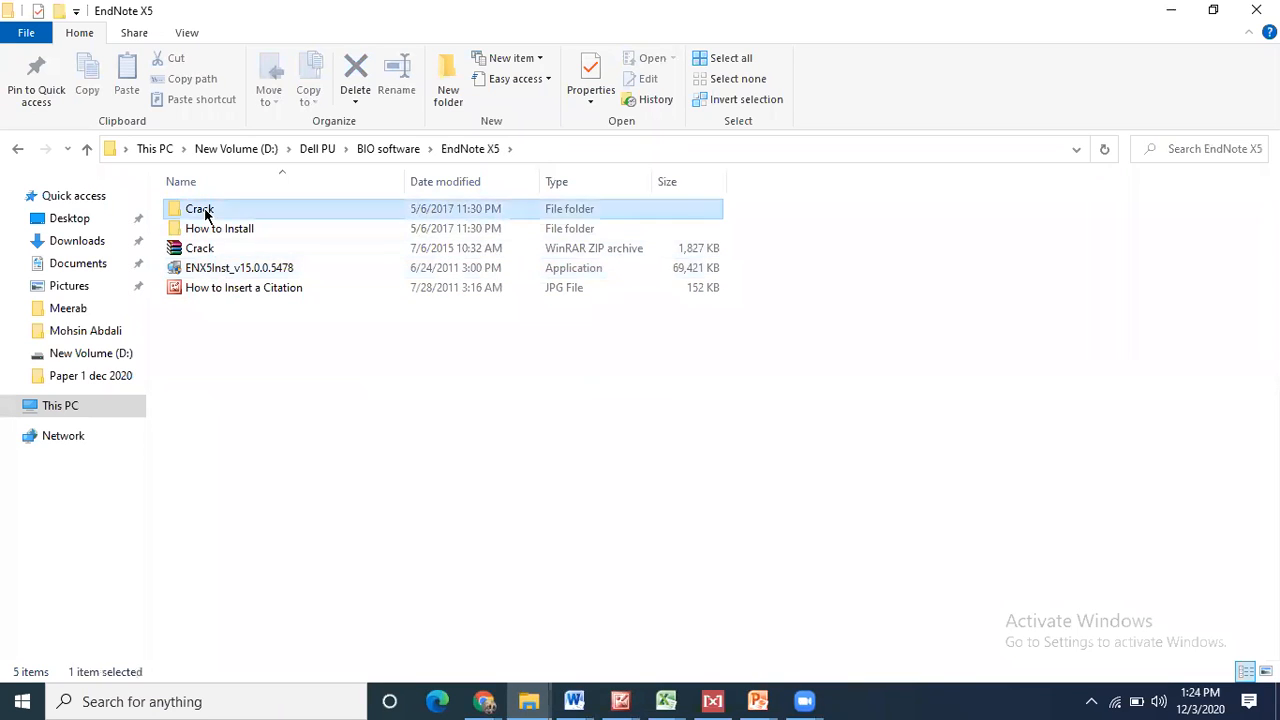
right_click(207, 213)
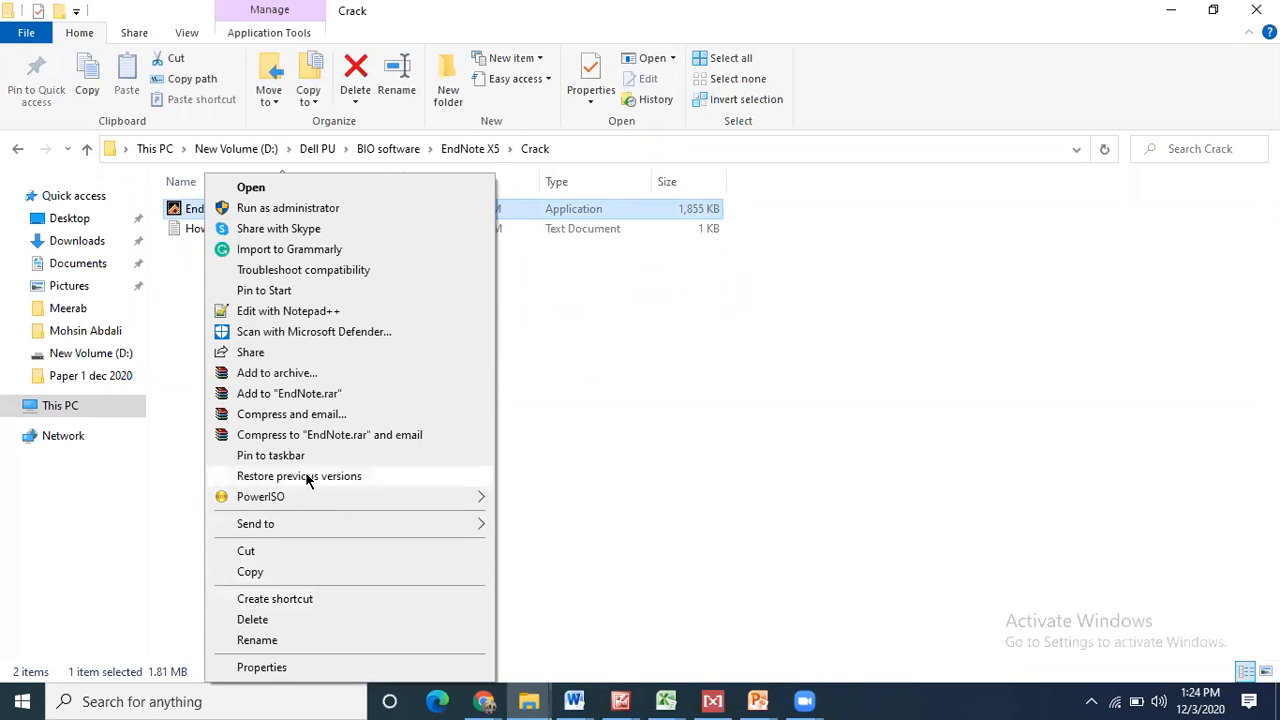
click(262, 573)
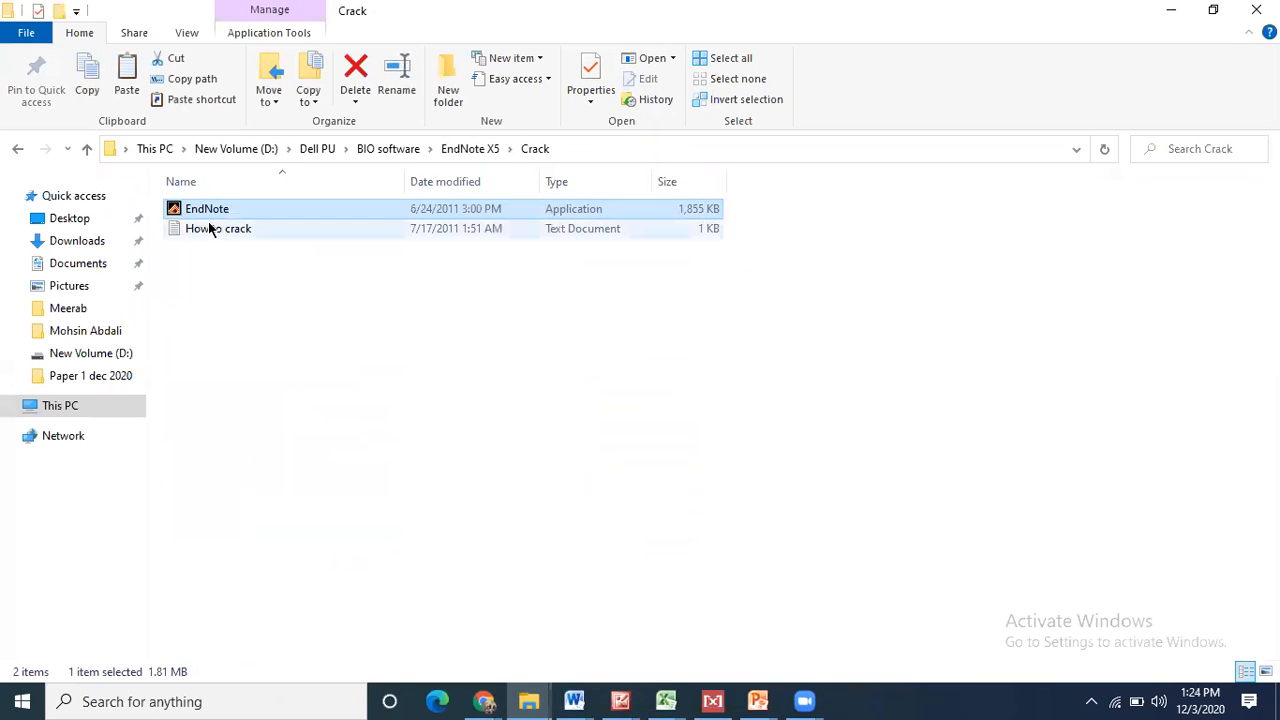
click(104, 360)
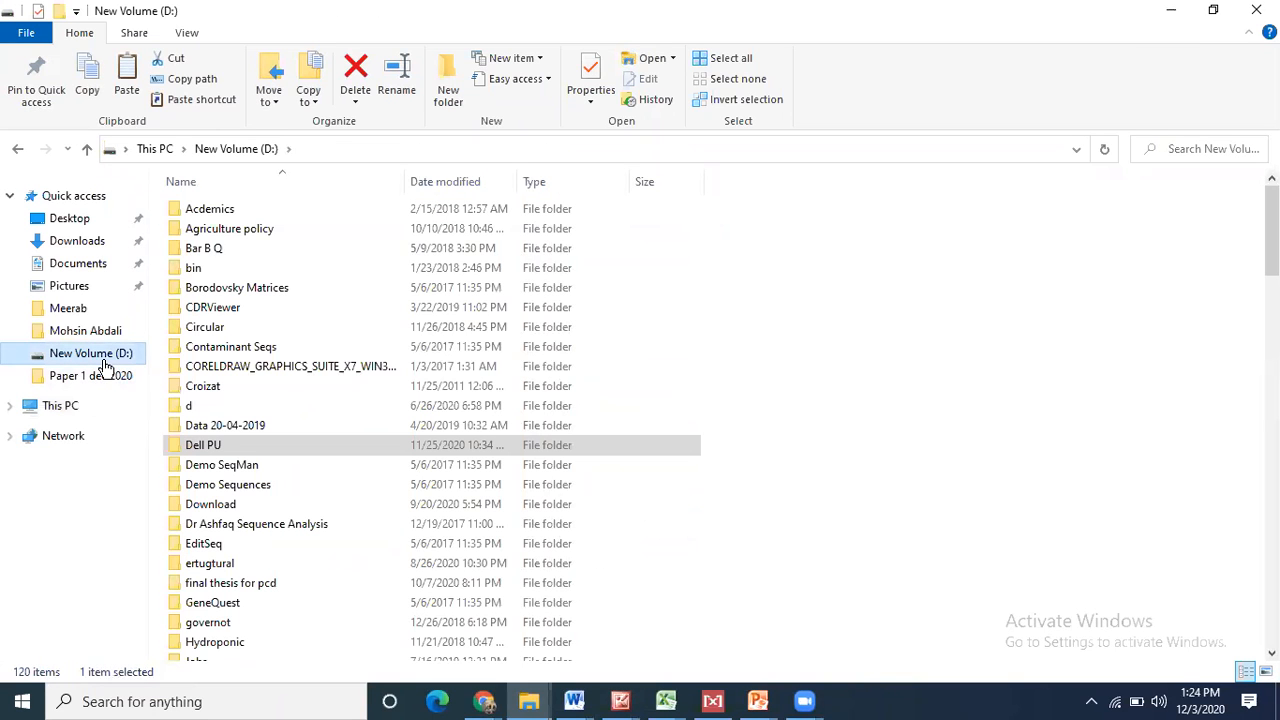
- Paste EndNote.exe into C:\Program Files (x86)\EndNote X5, replacing the original with administrator permission
click(66, 410)
double_click(277, 357)
double_click(229, 287)
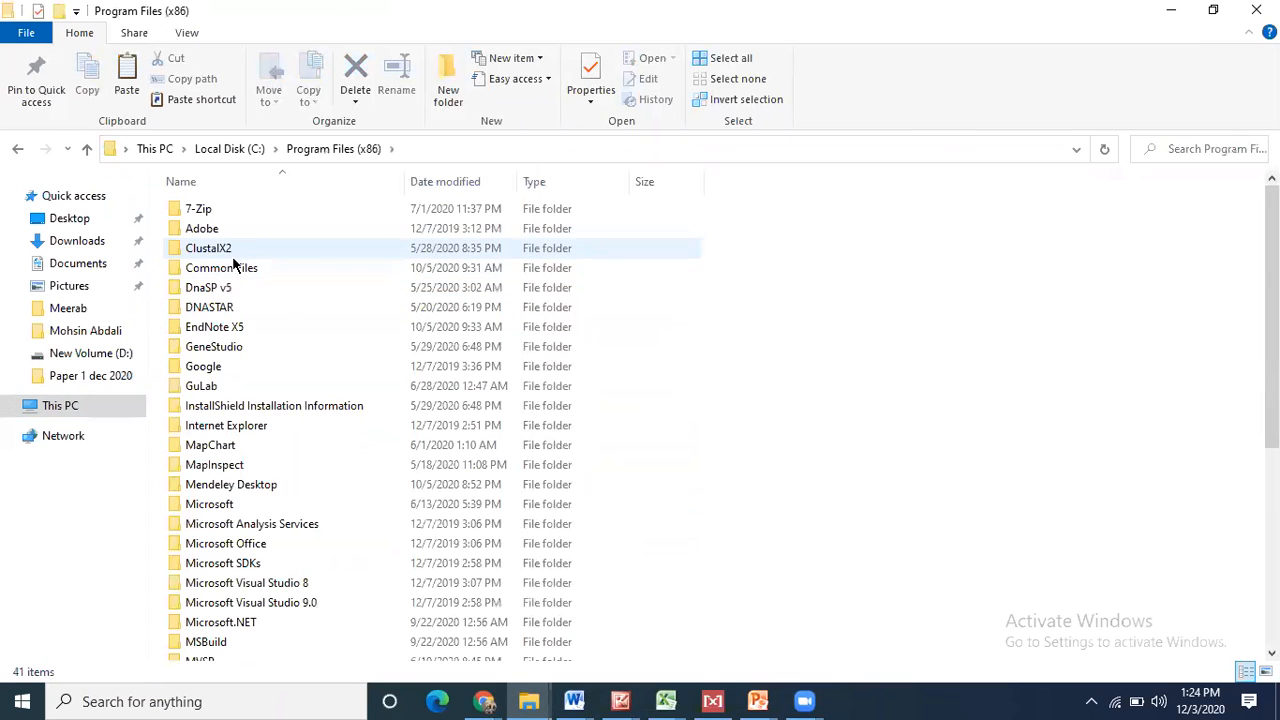
double_click(230, 327)
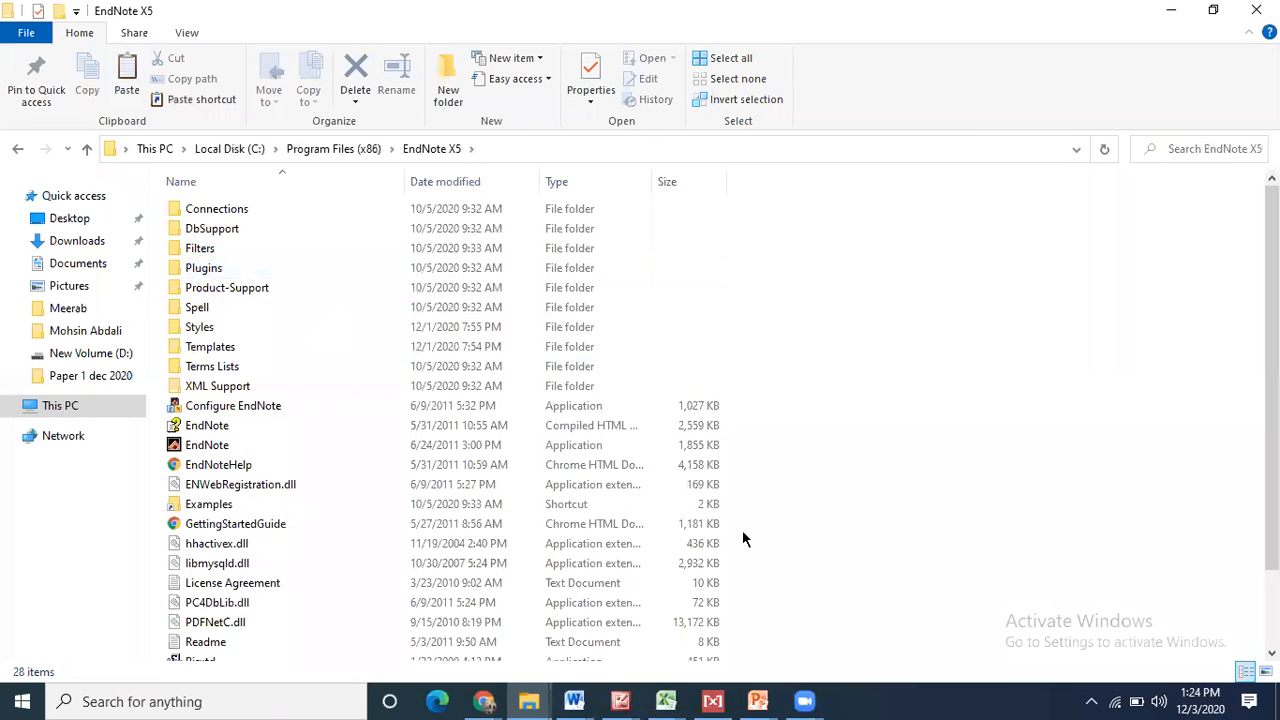
key(ctrl+v)
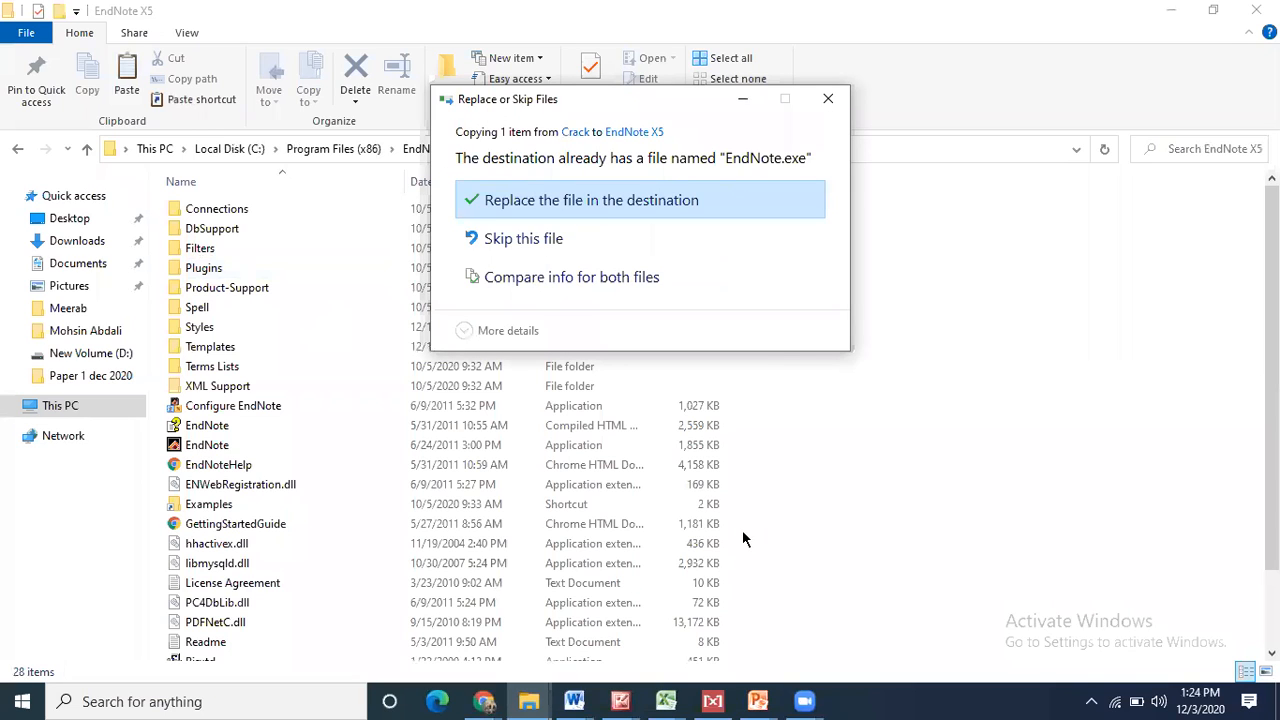
click(597, 208)
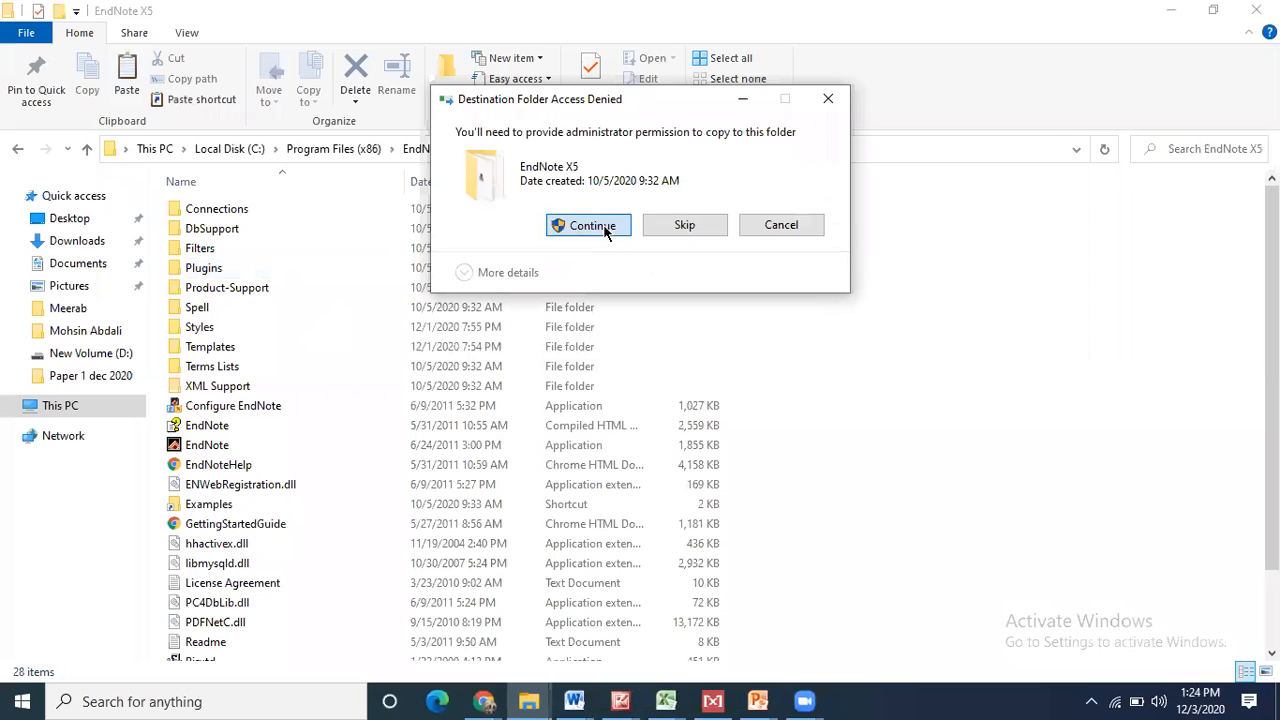
click(592, 225)
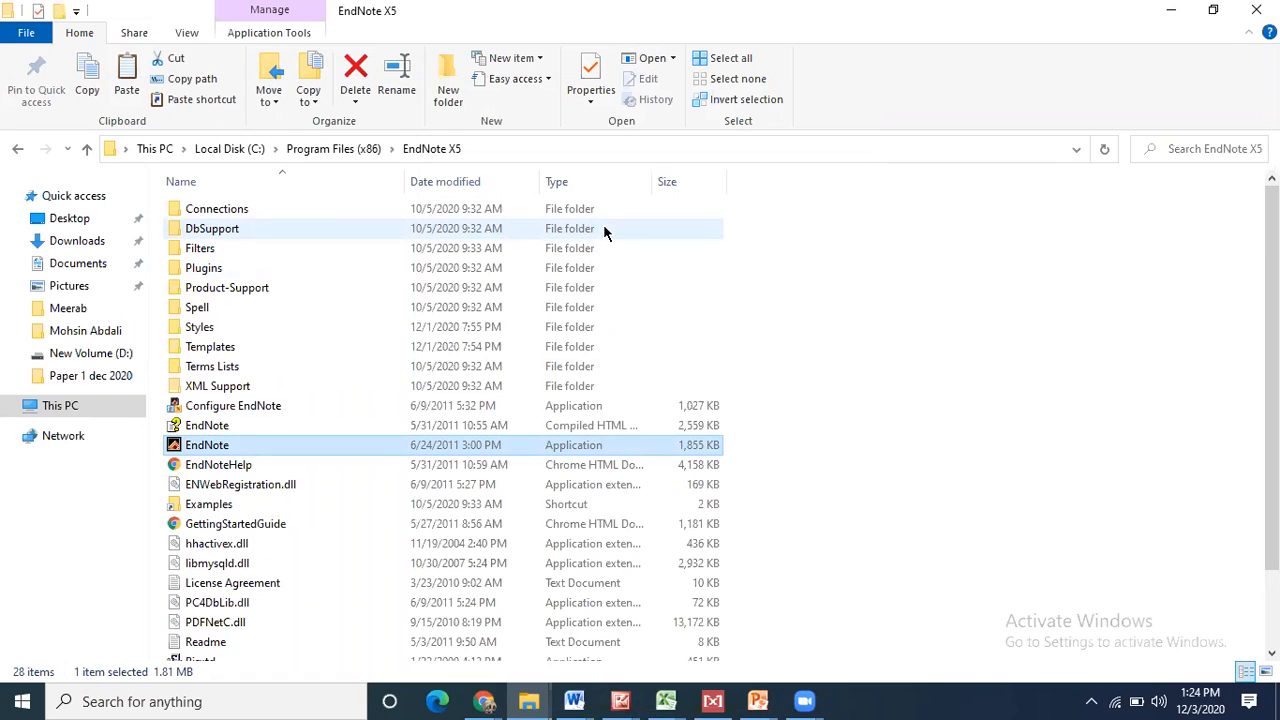
click(604, 230)
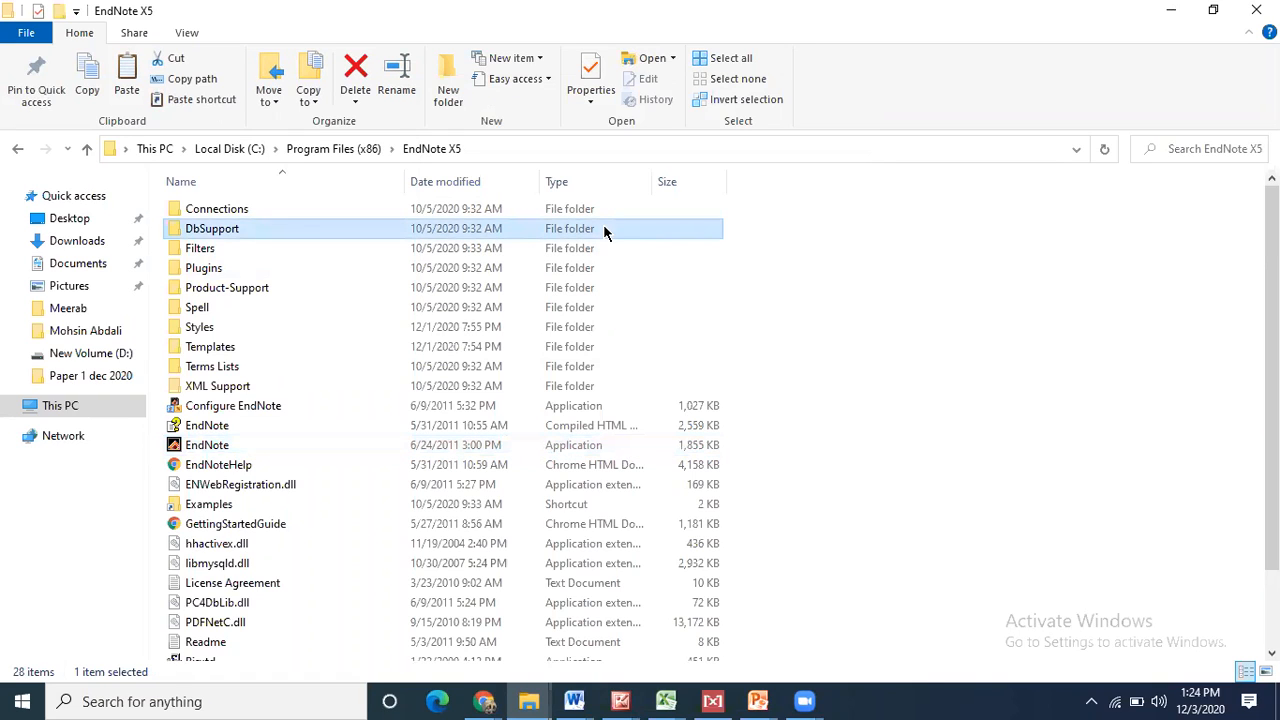
click(1176, 9)
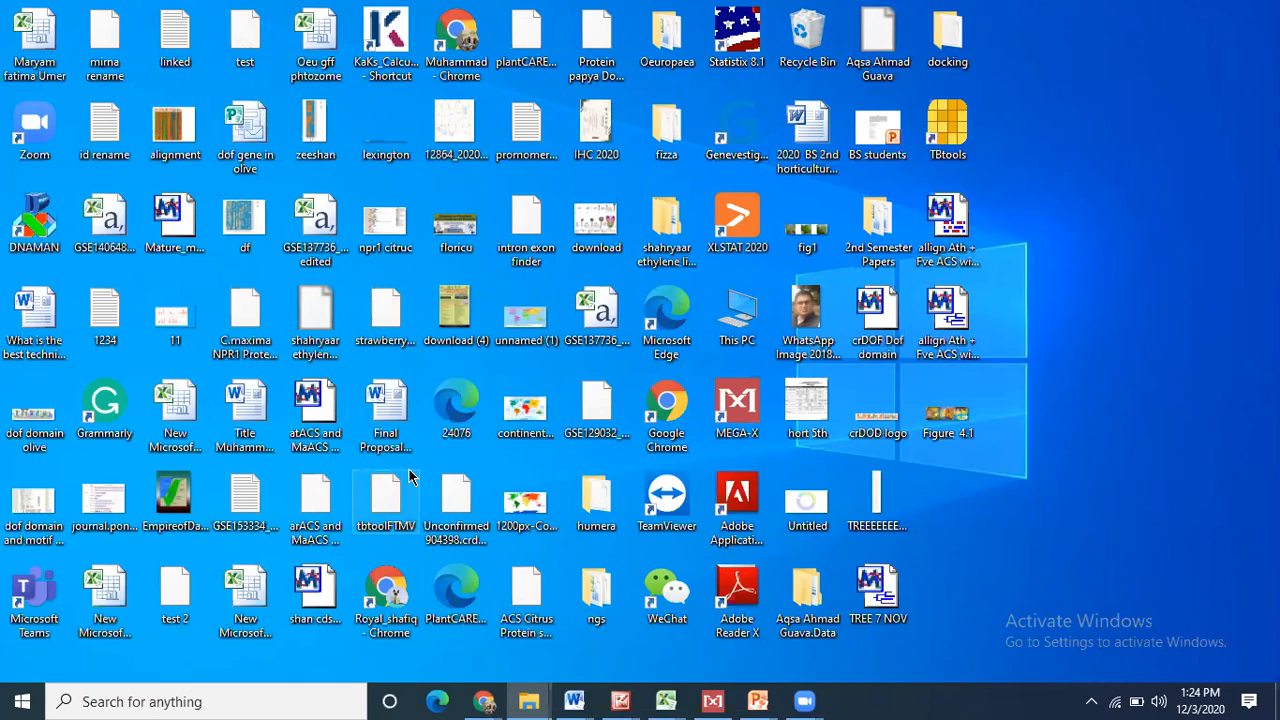
- Search Windows for 'end', launch the EndNote Program, and maximize its window
click(170, 703)
text(end)
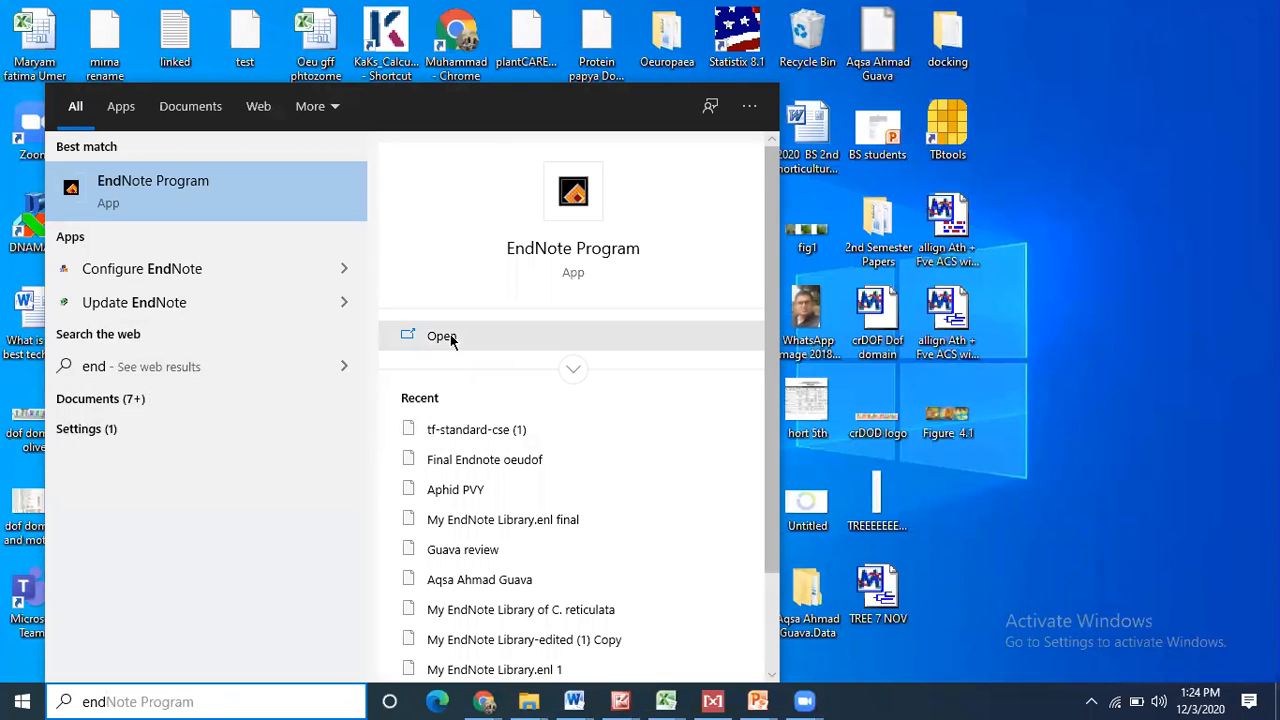
click(451, 340)
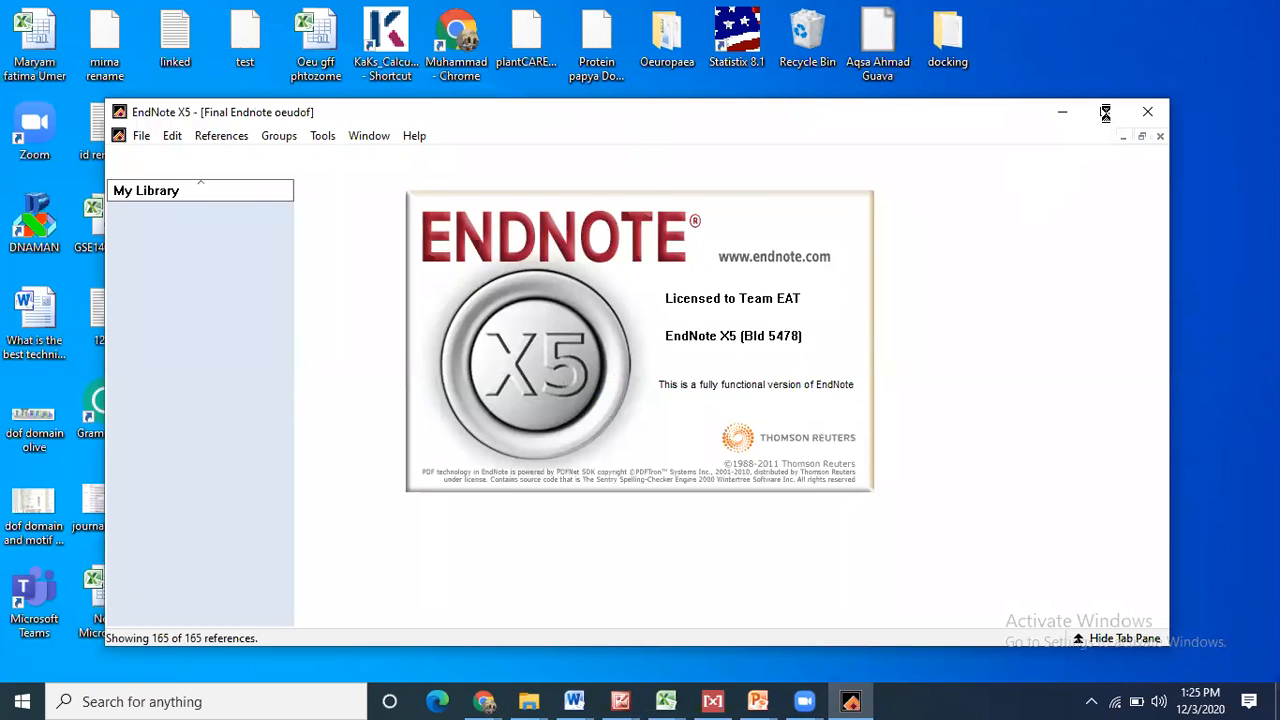
click(1105, 113)
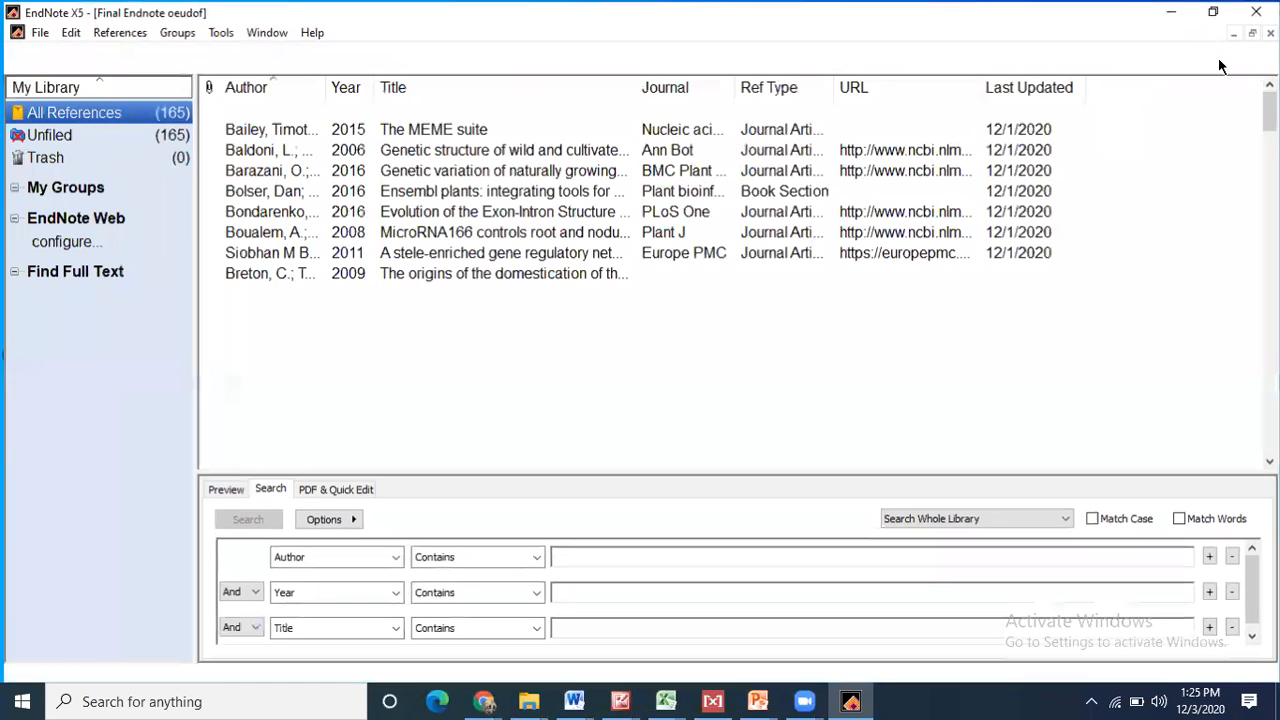
- Close the Final Endnote oeudof library and save a new Desktop library named Alza_sustainabale fruit production
click(1270, 31)
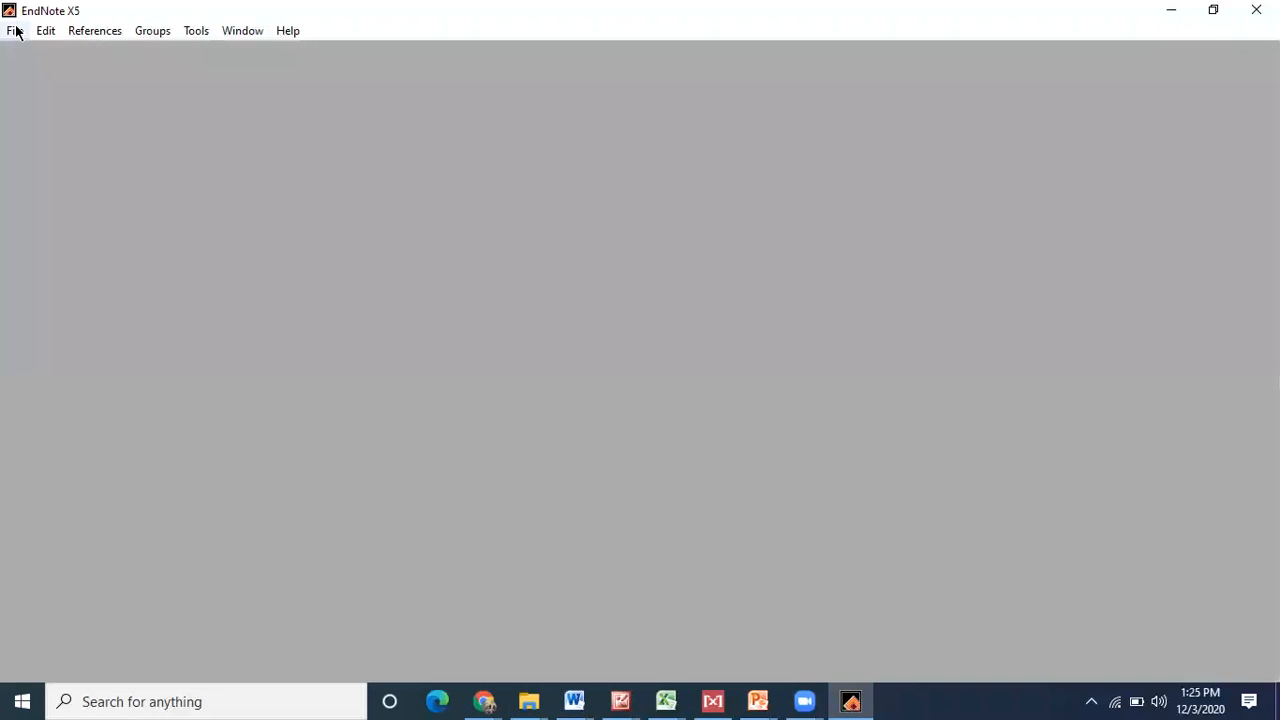
click(15, 31)
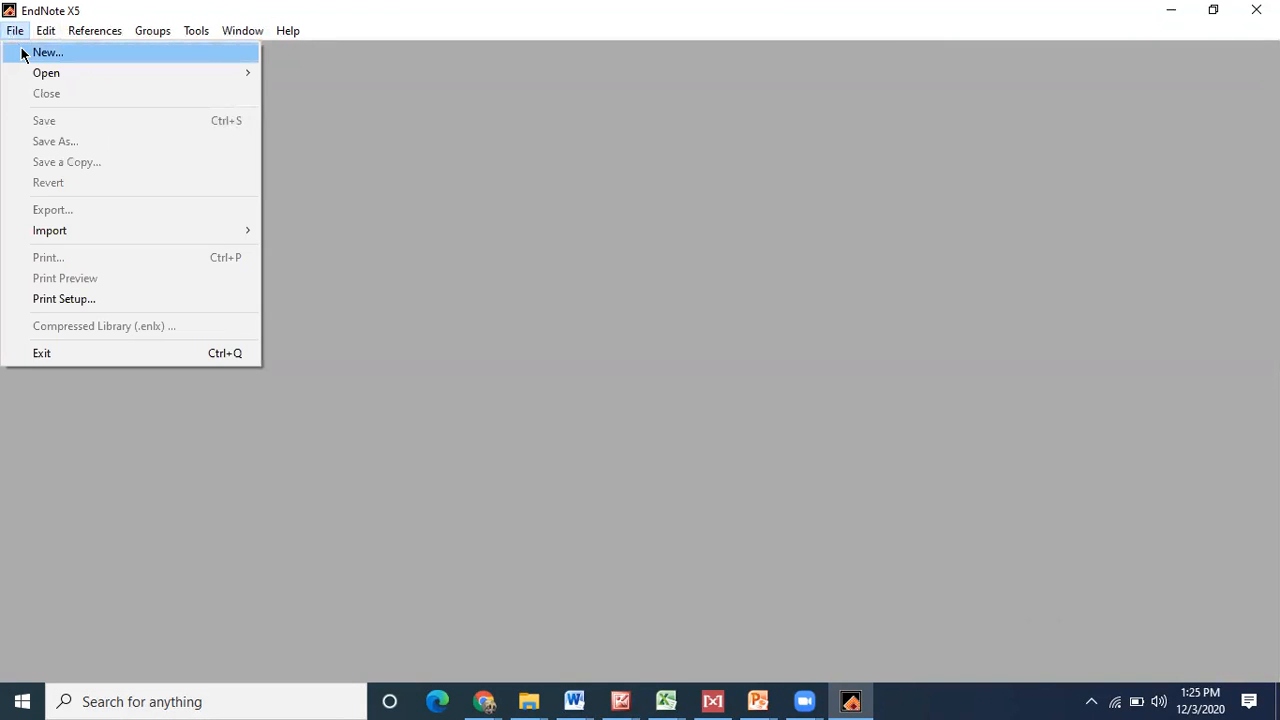
click(22, 53)
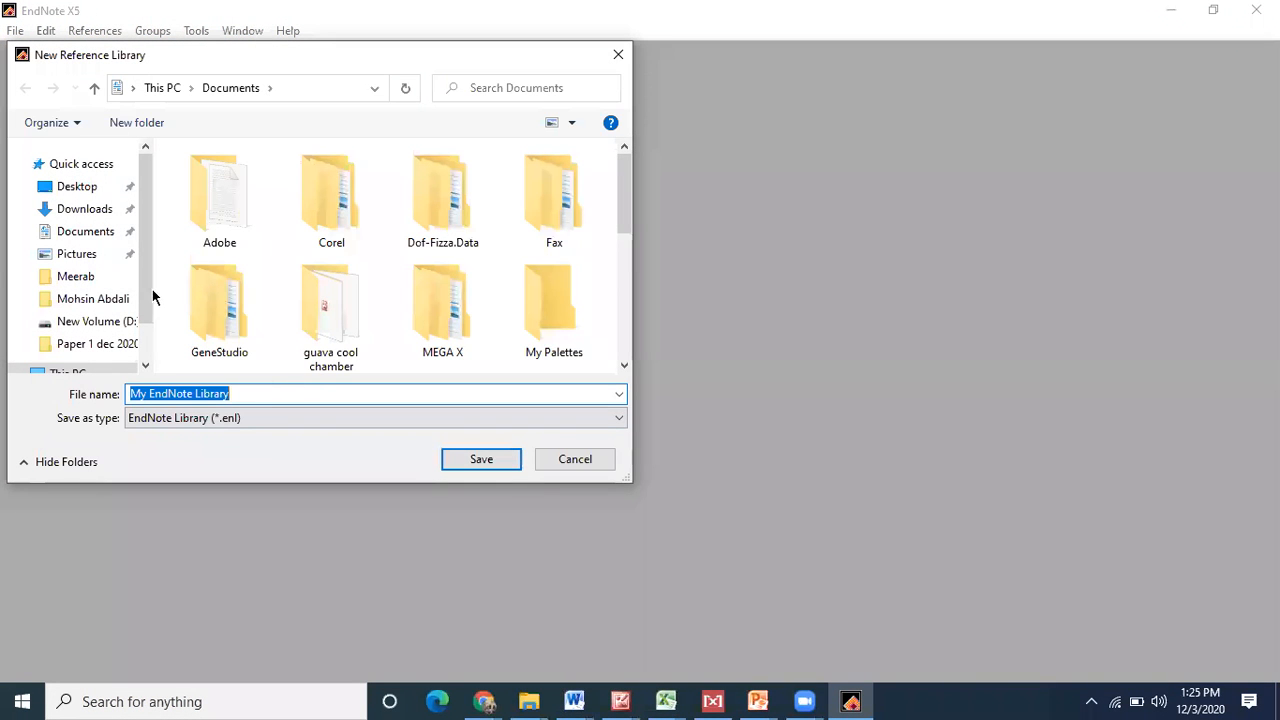
click(88, 188)
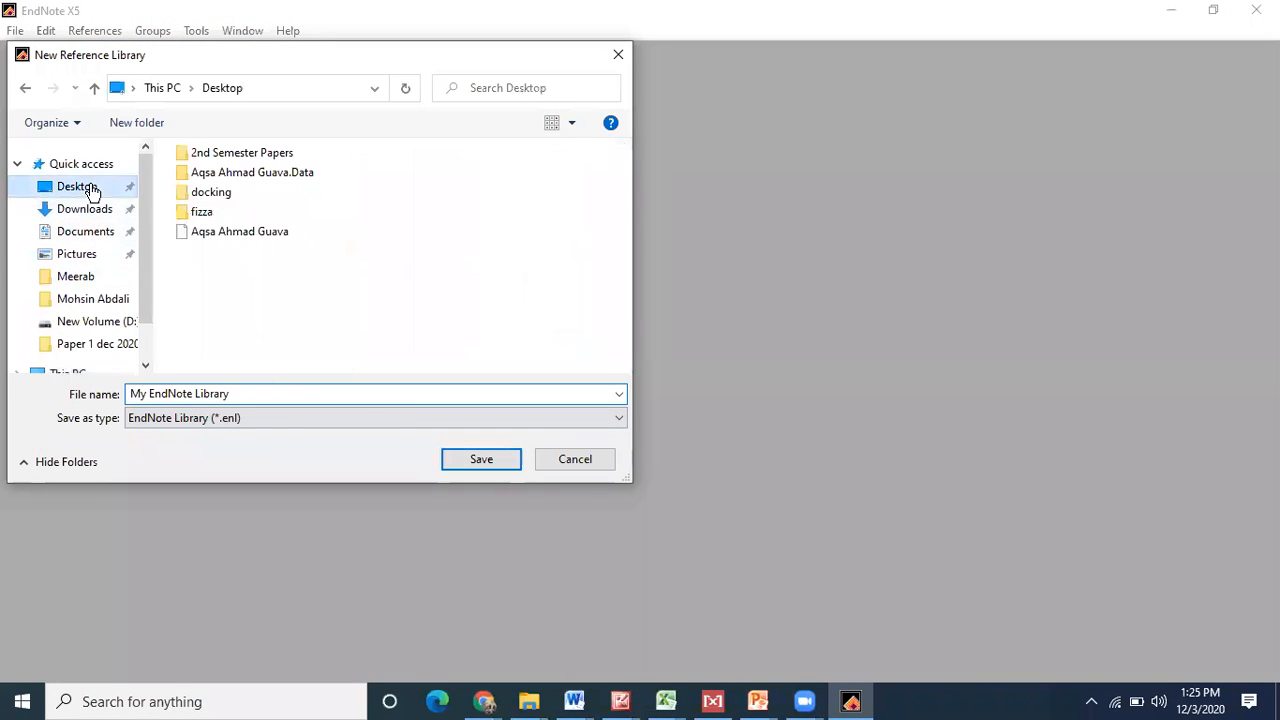
click(233, 394)
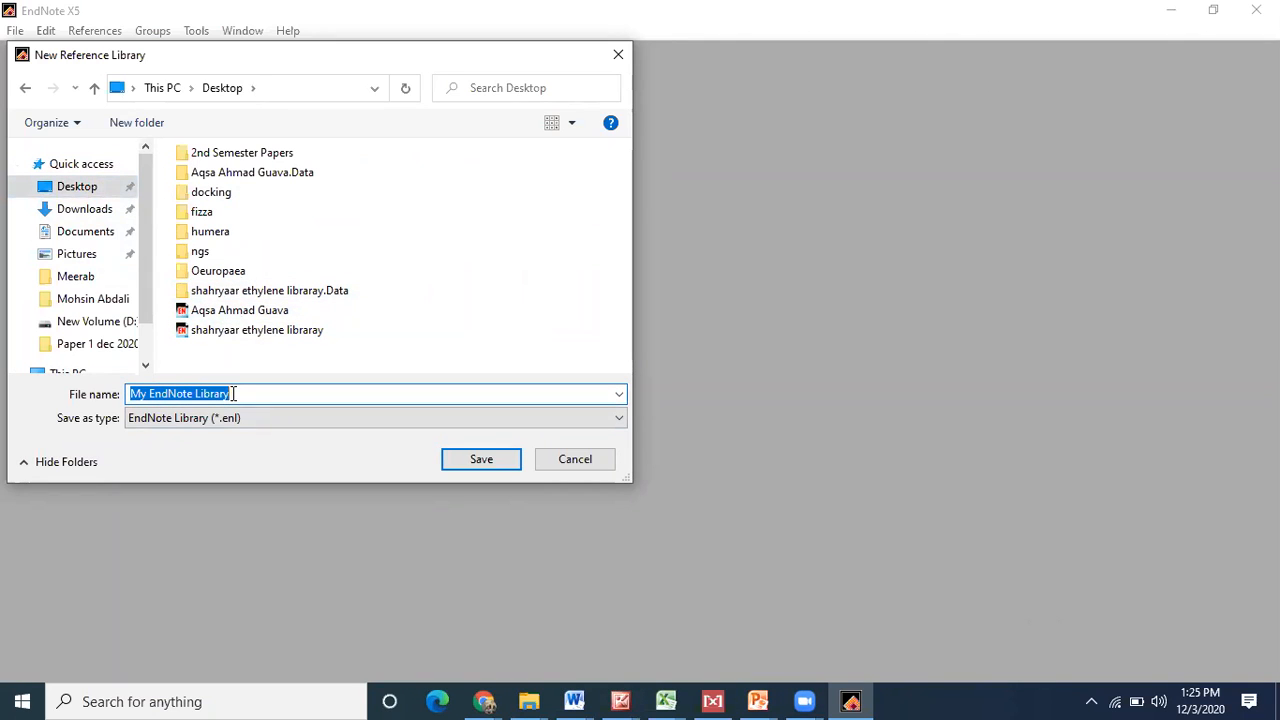
text(Alza)
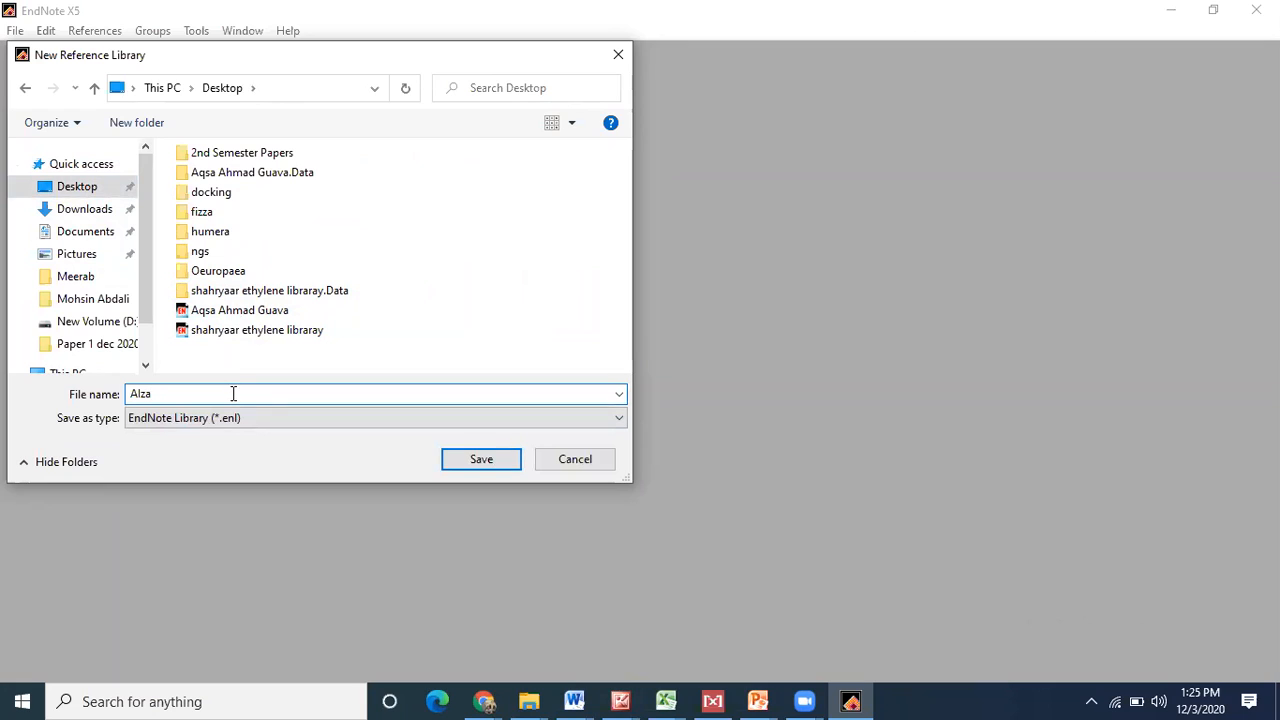
text(_suta)
text(fruit production)
click(477, 456)
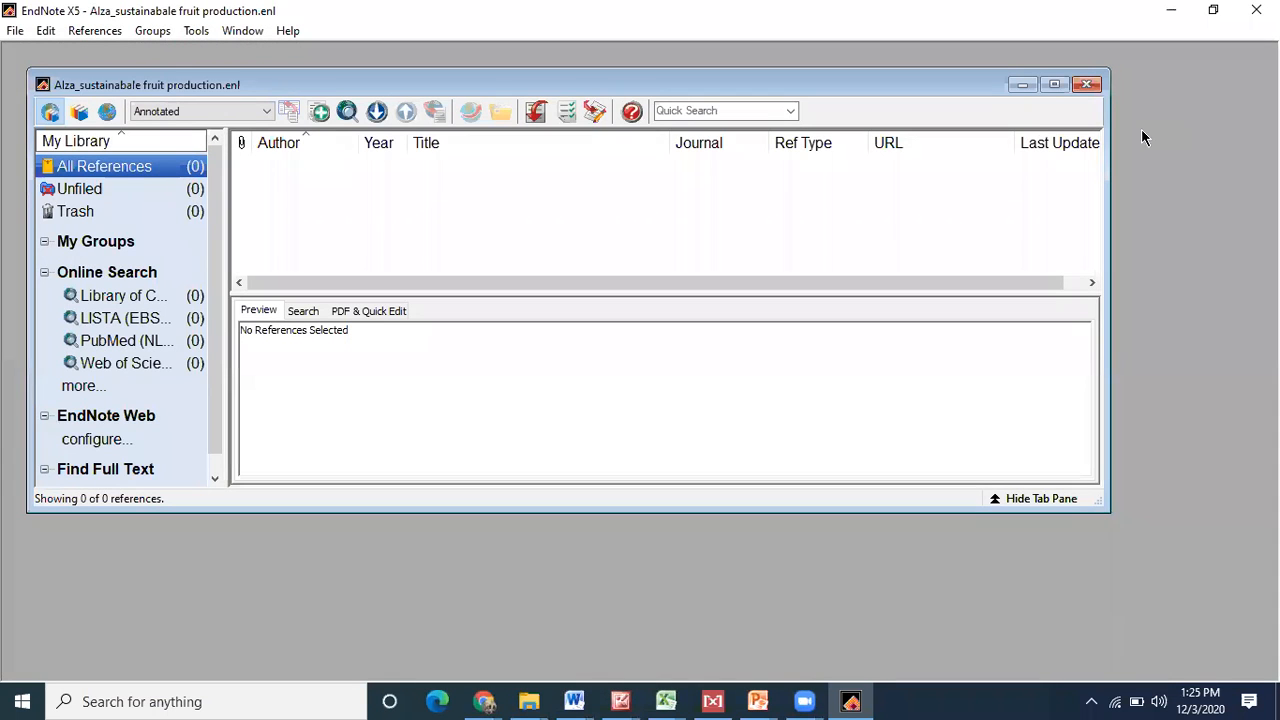
click(1055, 84)
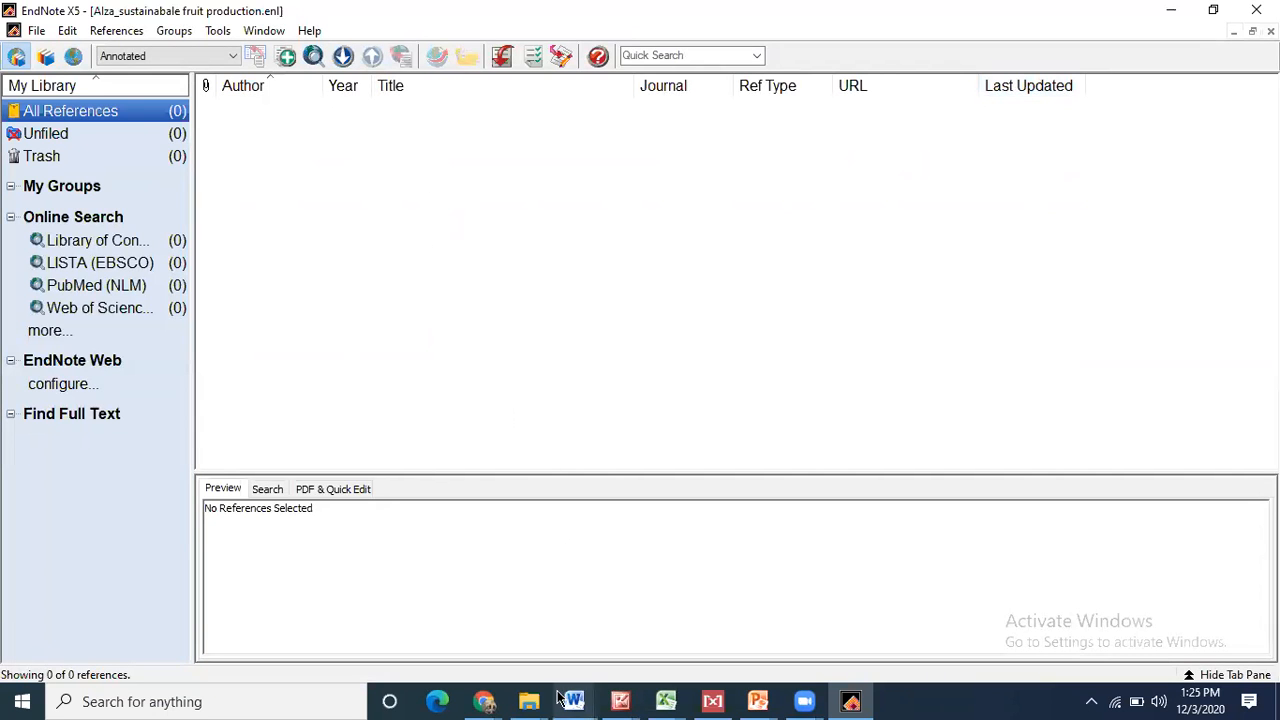
- Search Google in a new Chrome tab for 'Sustainabale fruit production'
mouse_move(484, 701)
click(270, 625)
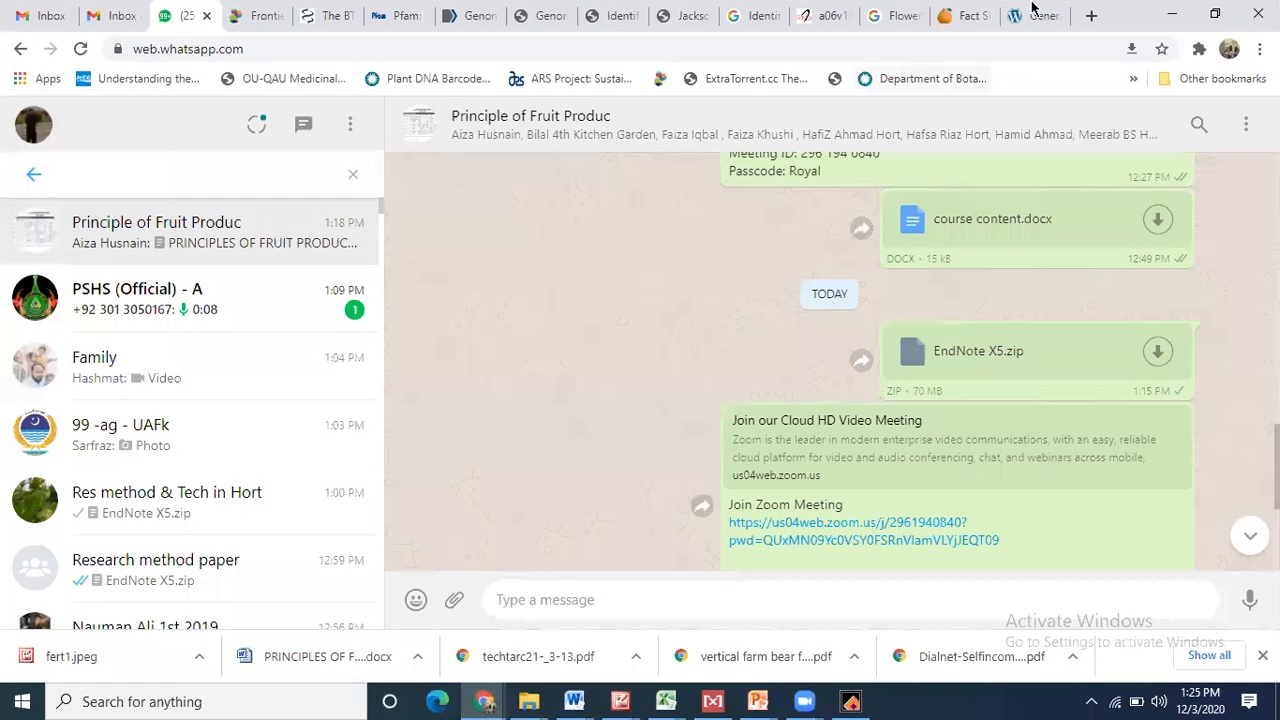
click(1033, 15)
click(1092, 17)
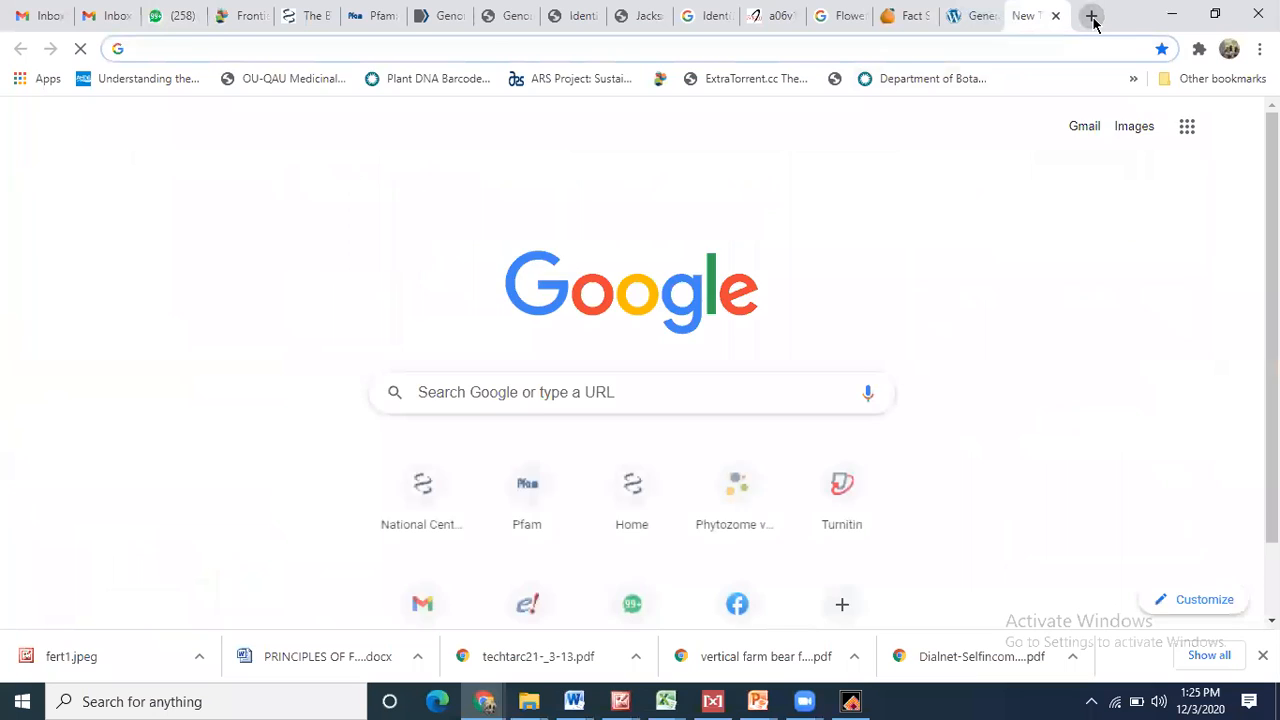
text(Sustaina)
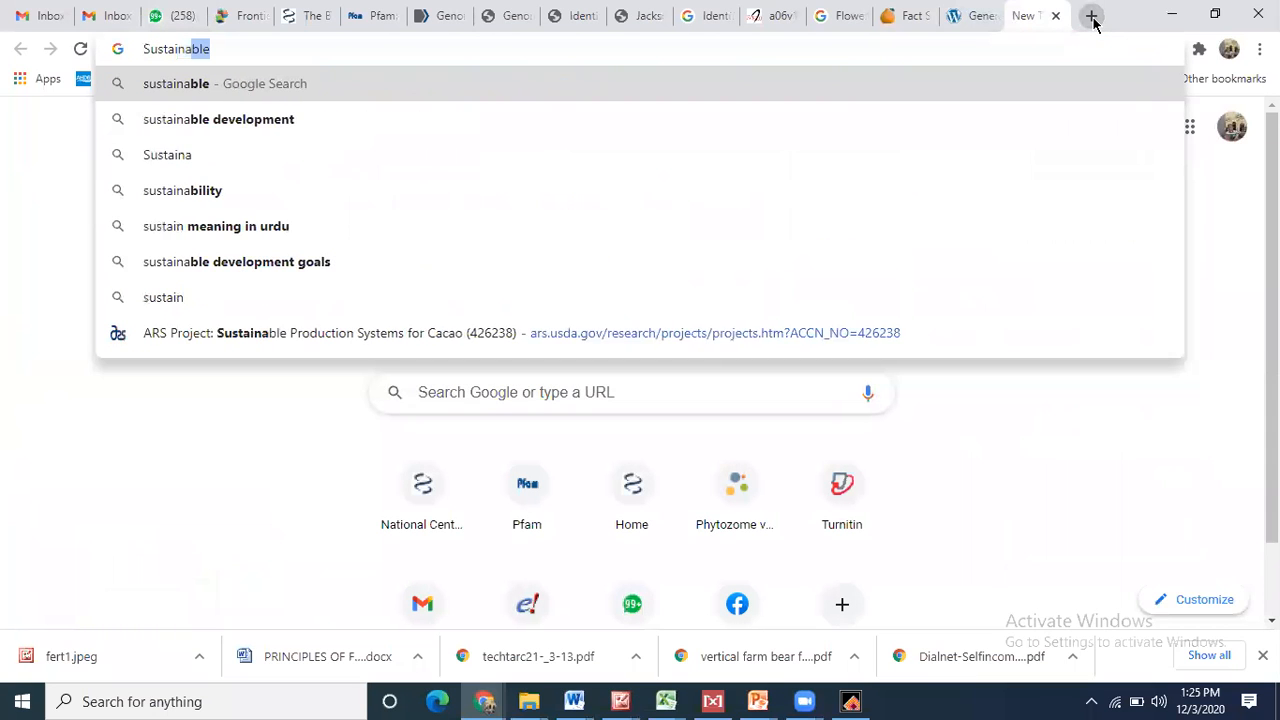
text(bale fruit)
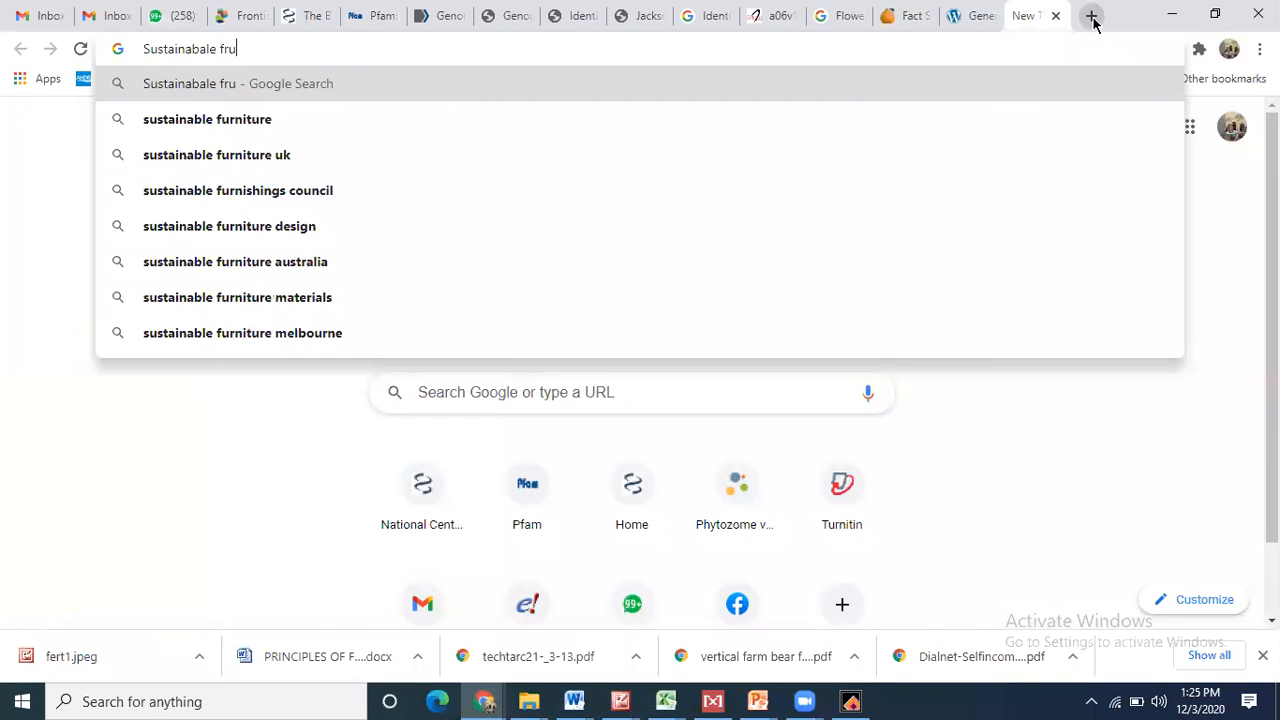
text(pr)
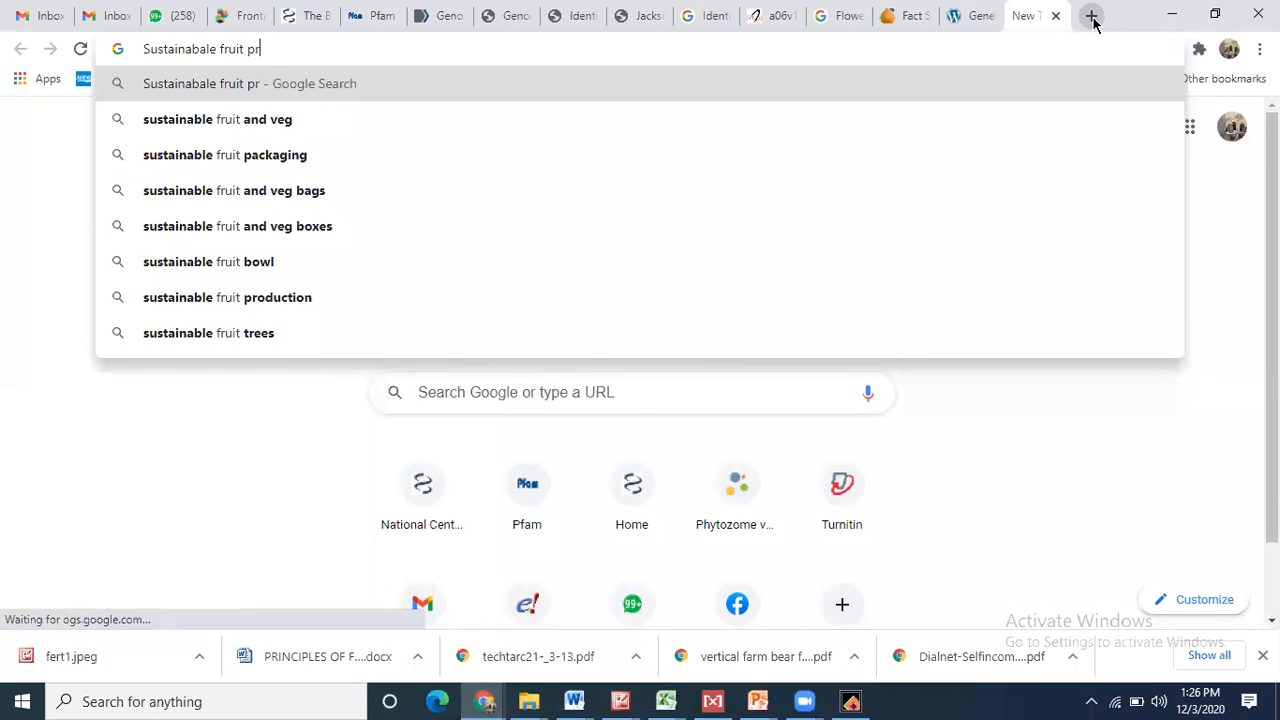
text(oduction)
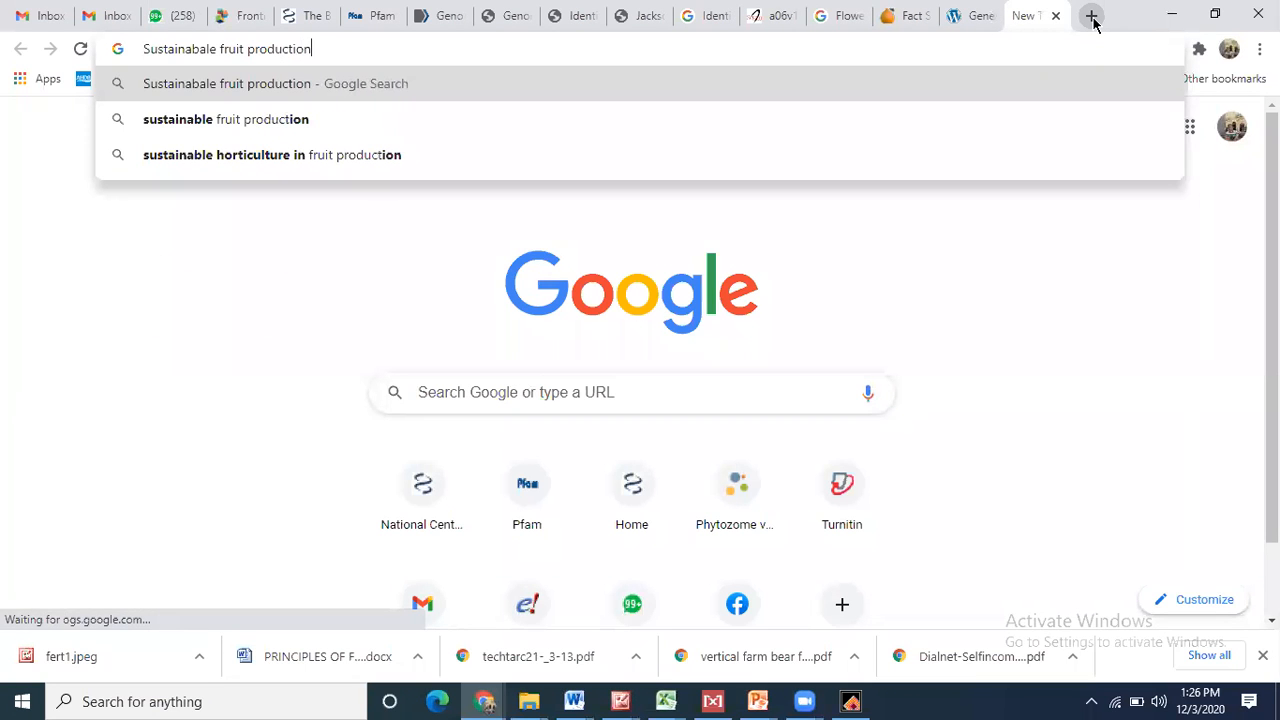
key(Return)
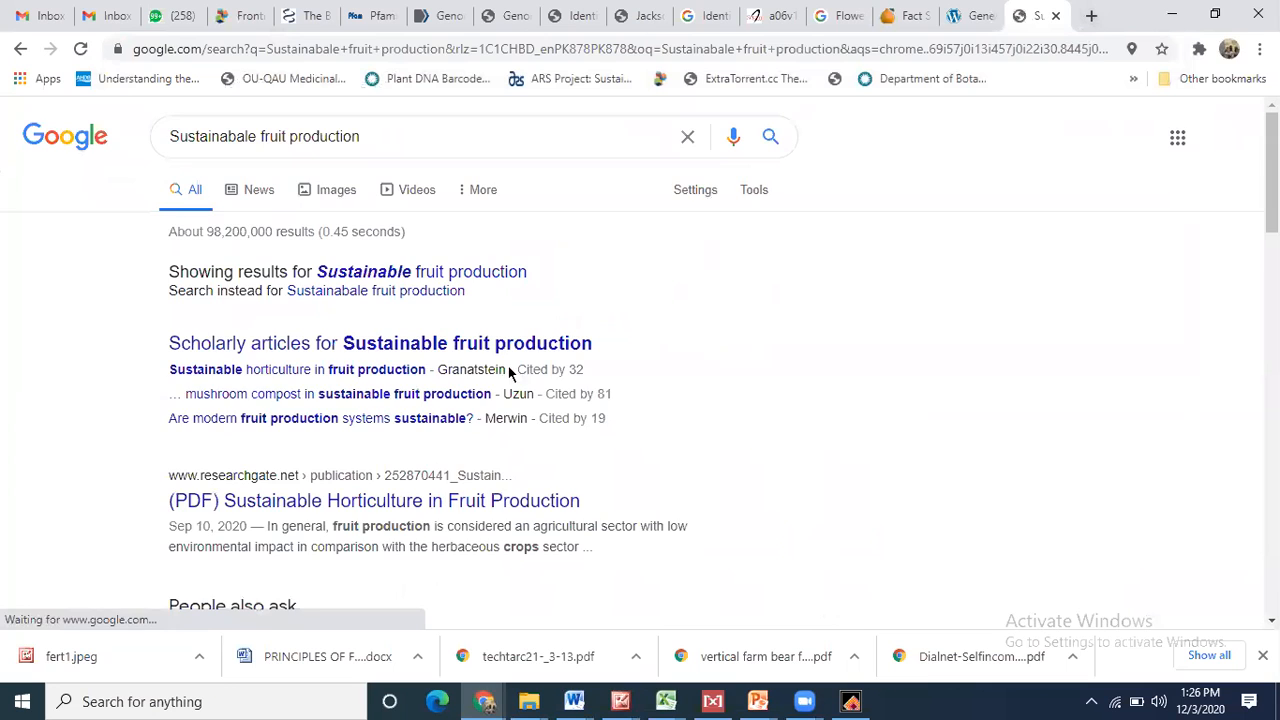
- Skim the SAI Platform fruit production PDF result, then return to the Google results
scroll(425, 512, down, 3)
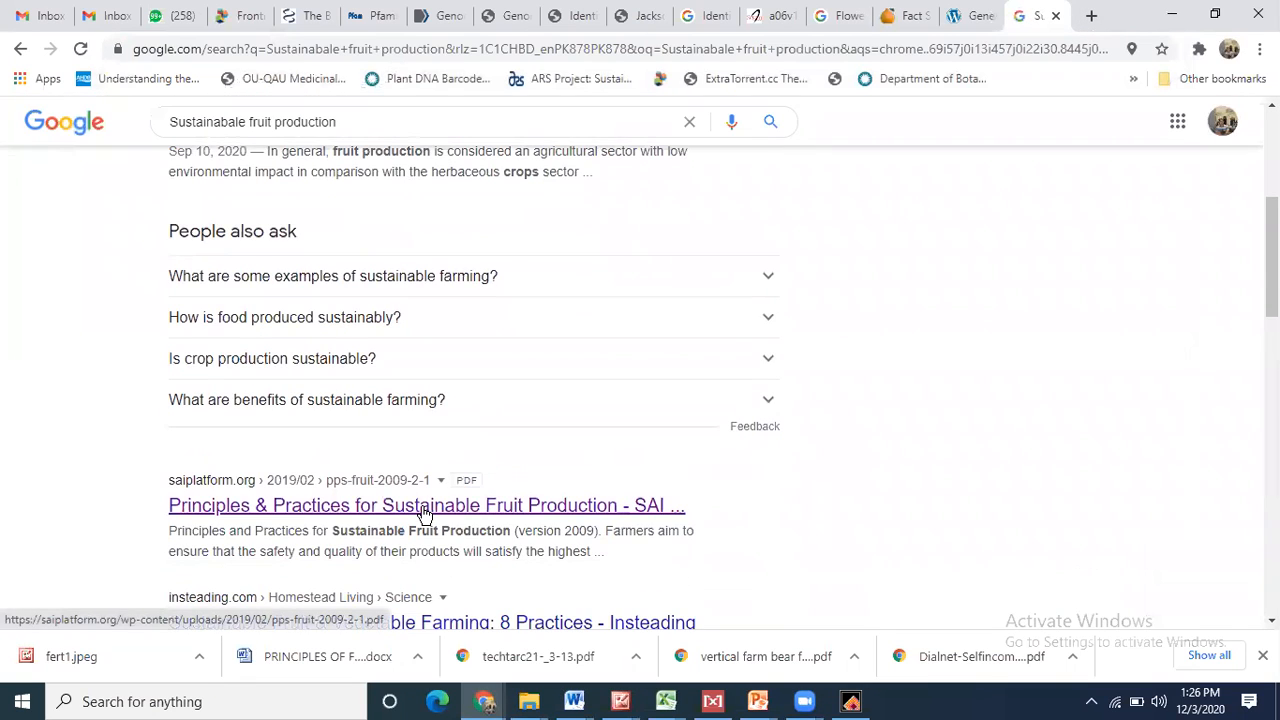
scroll(425, 512, down, 3)
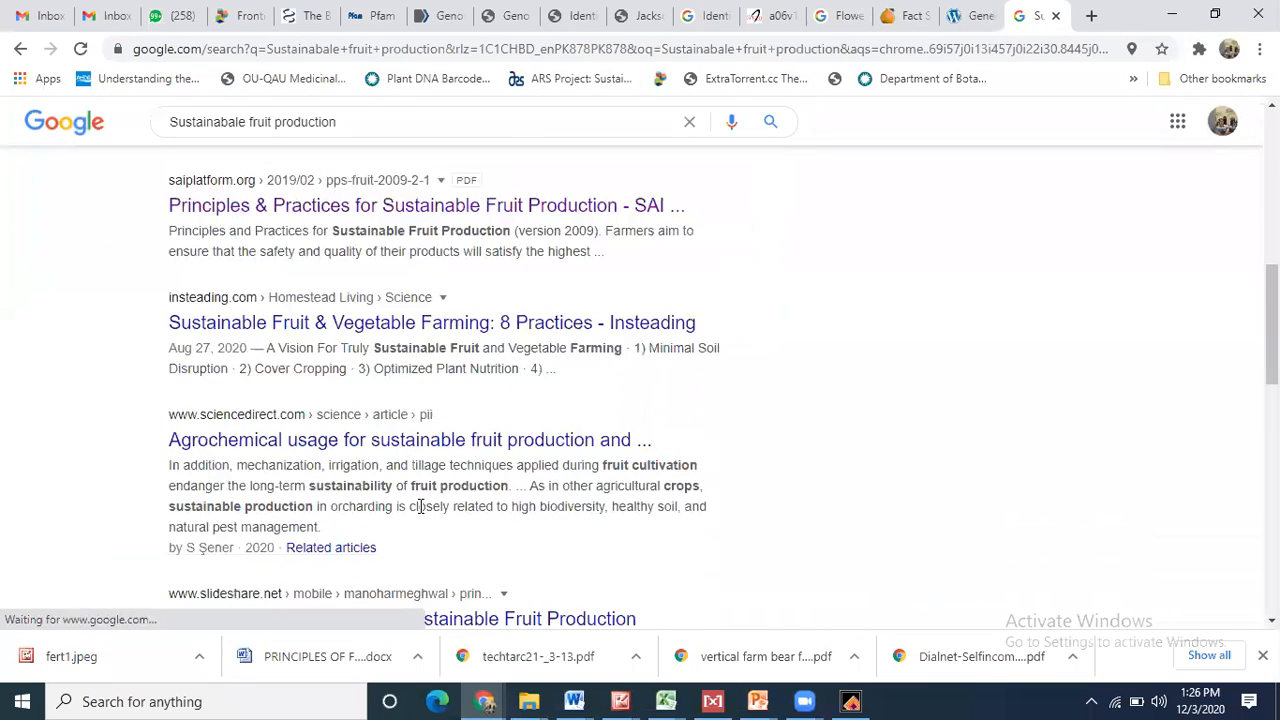
click(413, 212)
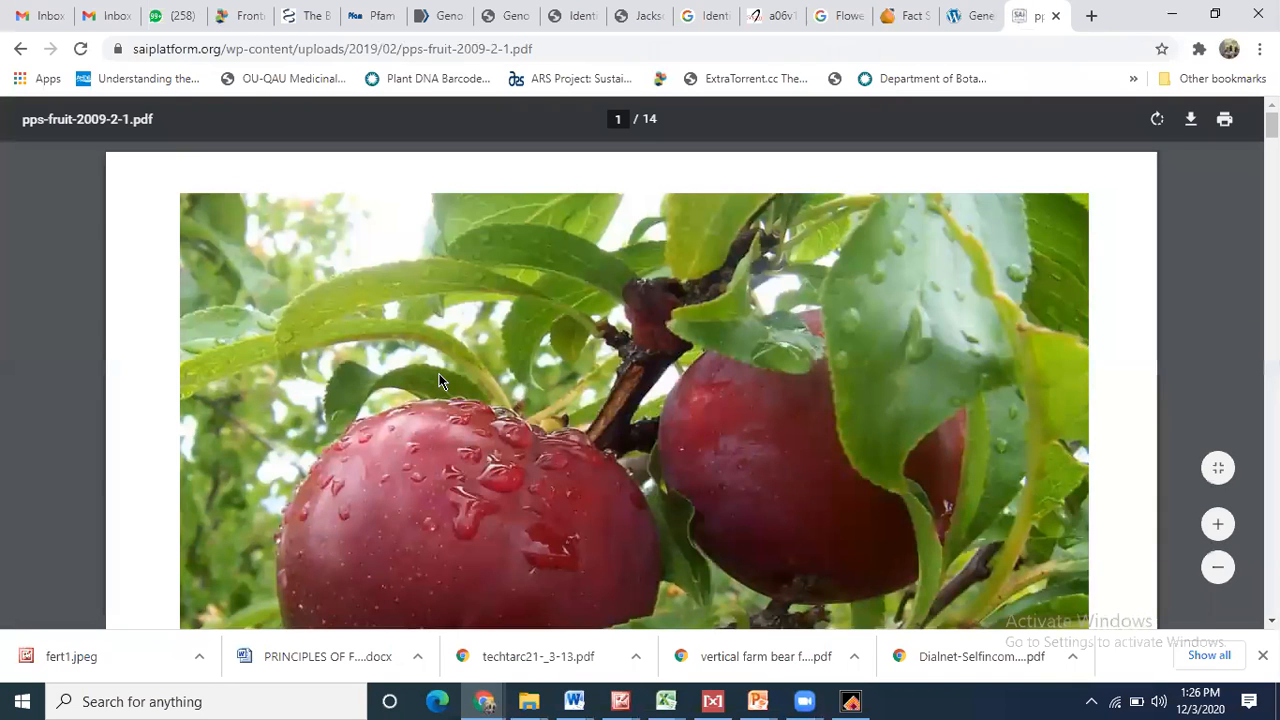
scroll(440, 381, down, 10)
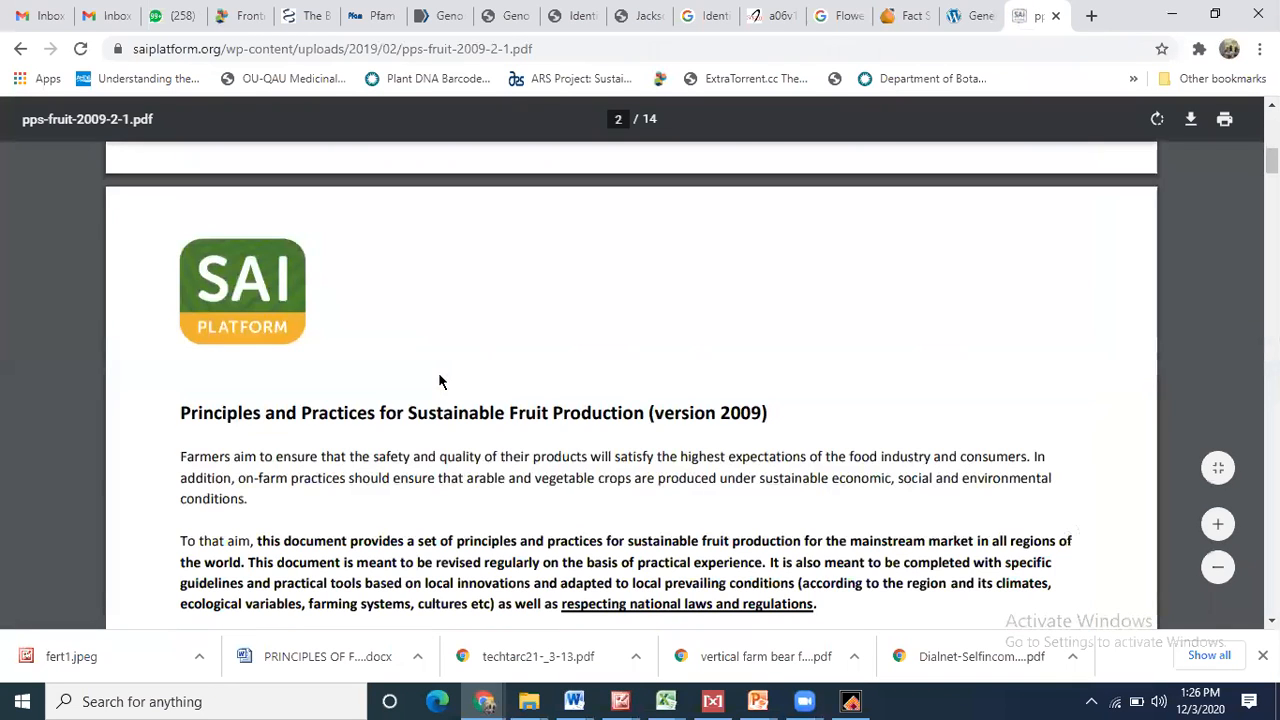
scroll(426, 371, down, 2)
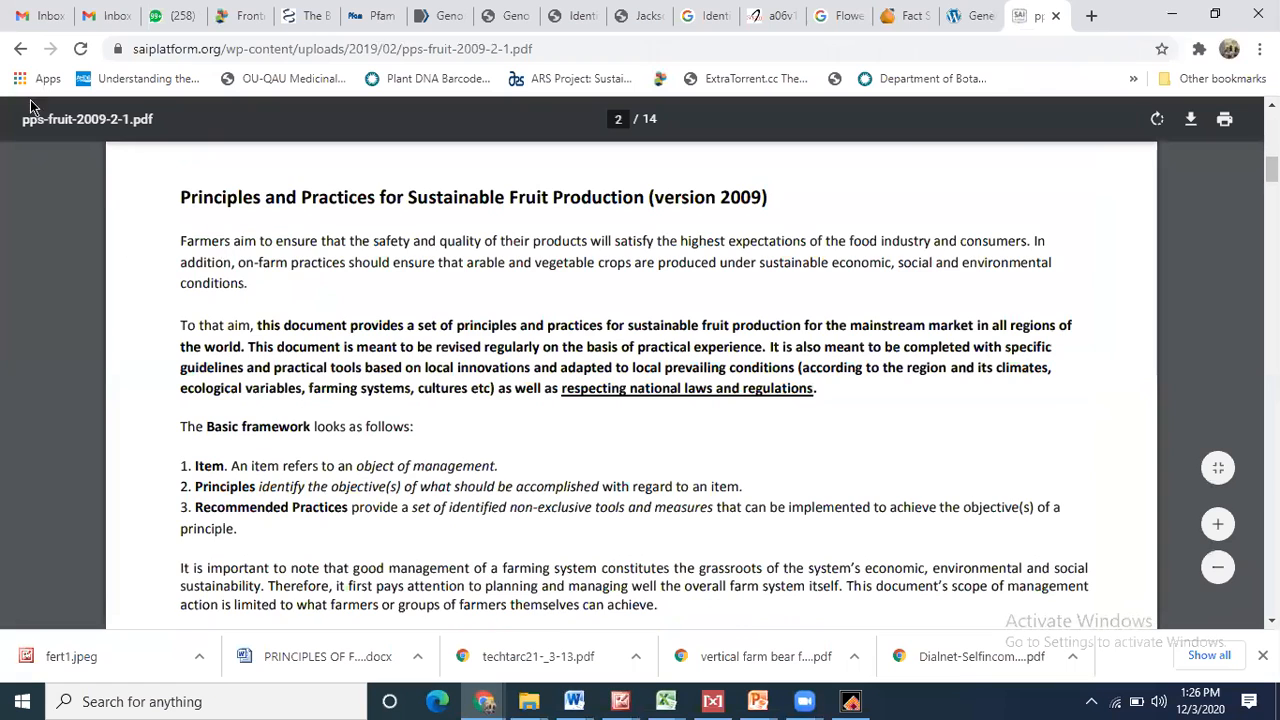
click(18, 50)
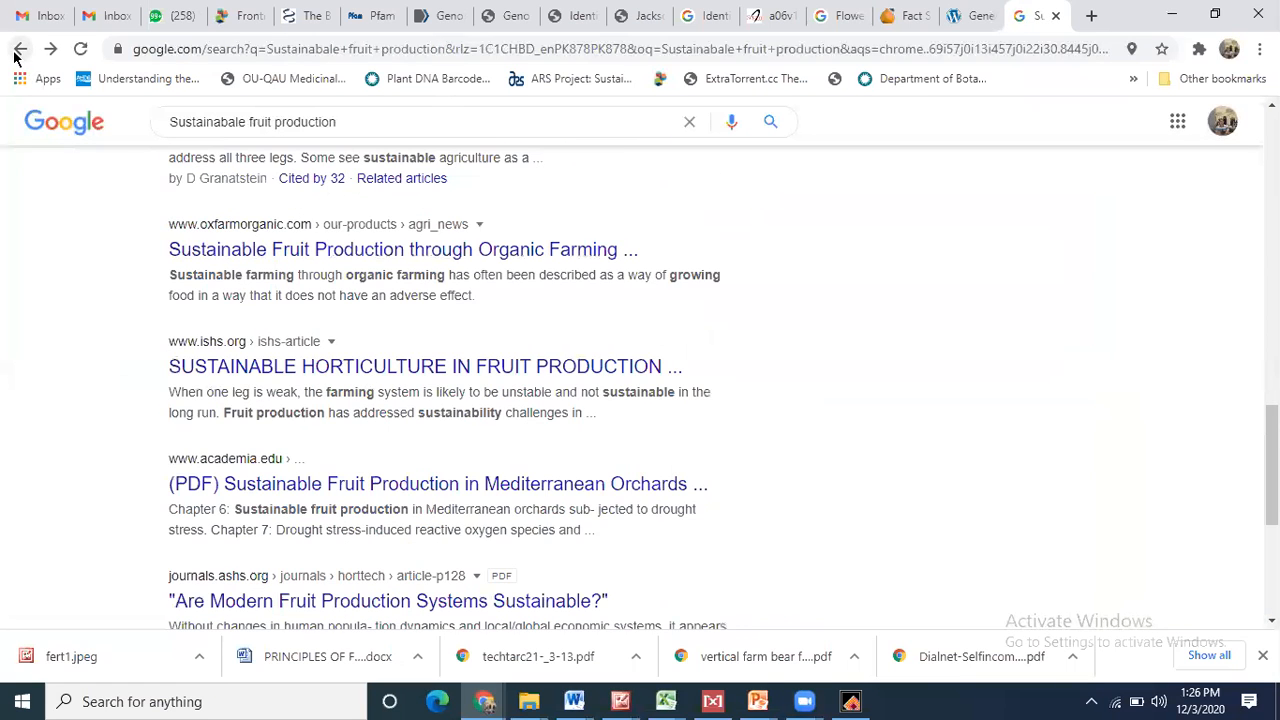
- Download the academia.edu Mediterranean orchards drought-stress paper as PDF, declining the extra offers and feedback
scroll(280, 290, down, 1)
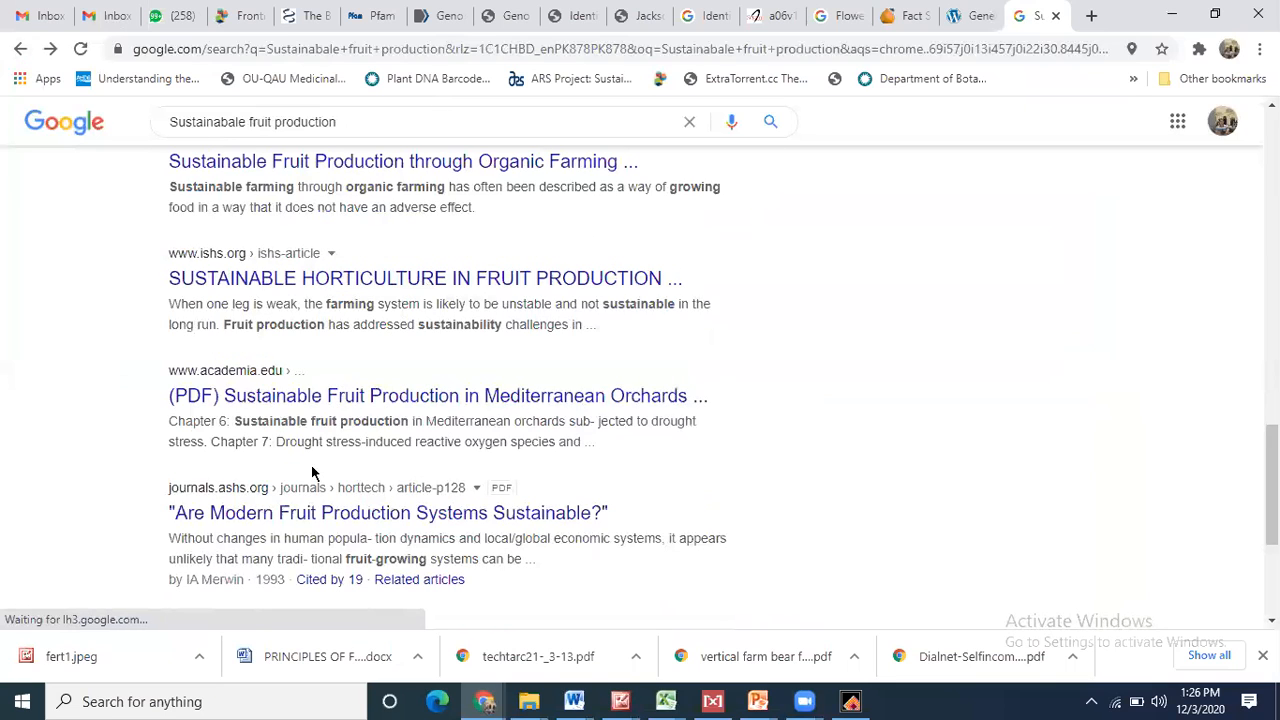
click(313, 396)
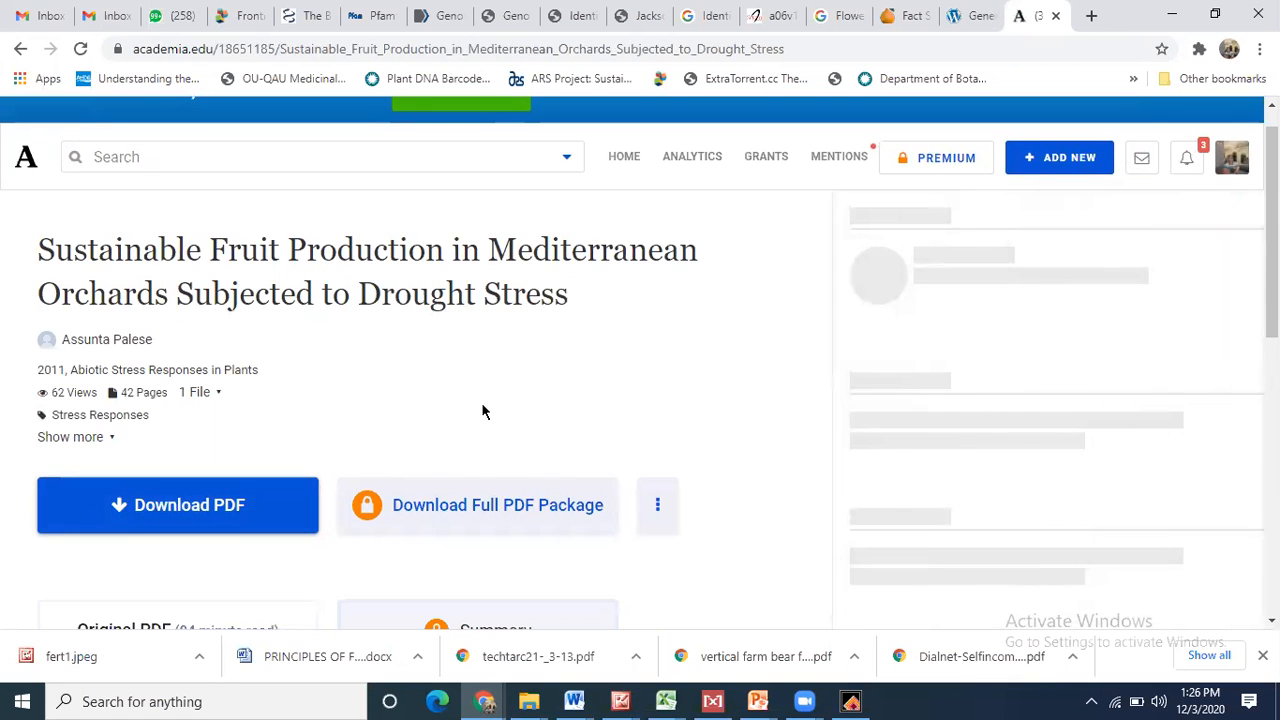
click(224, 506)
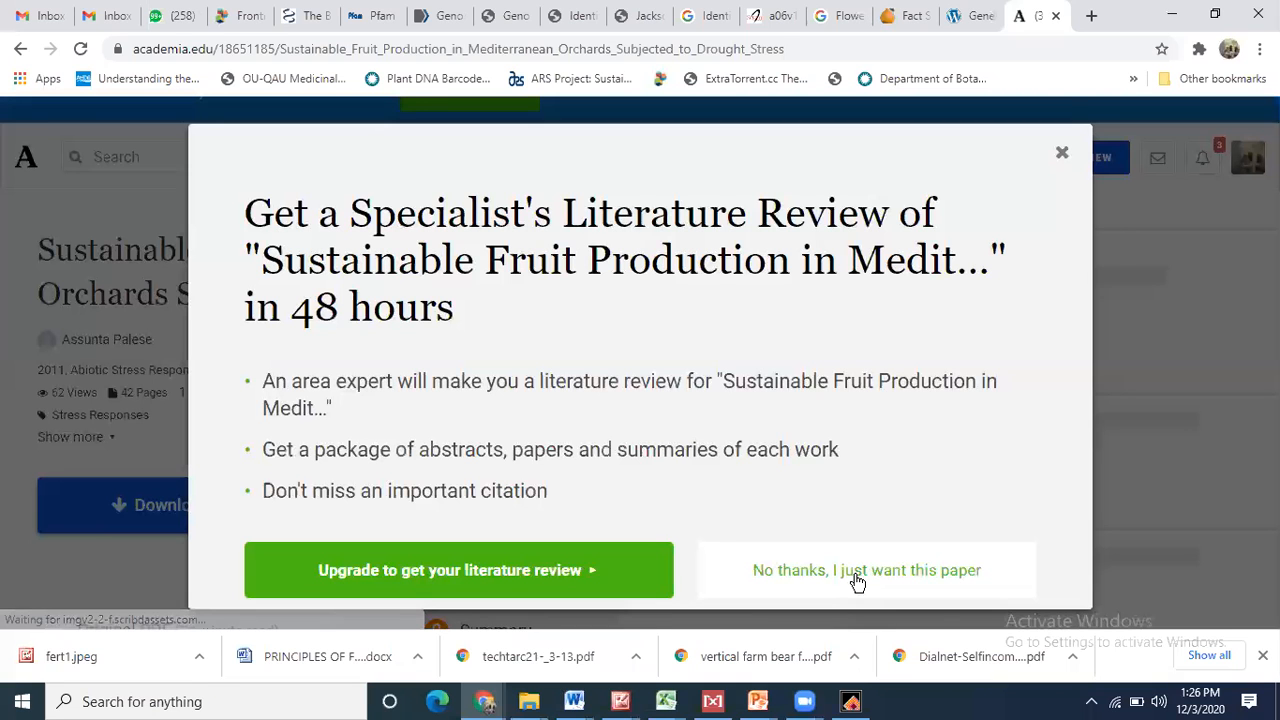
click(857, 580)
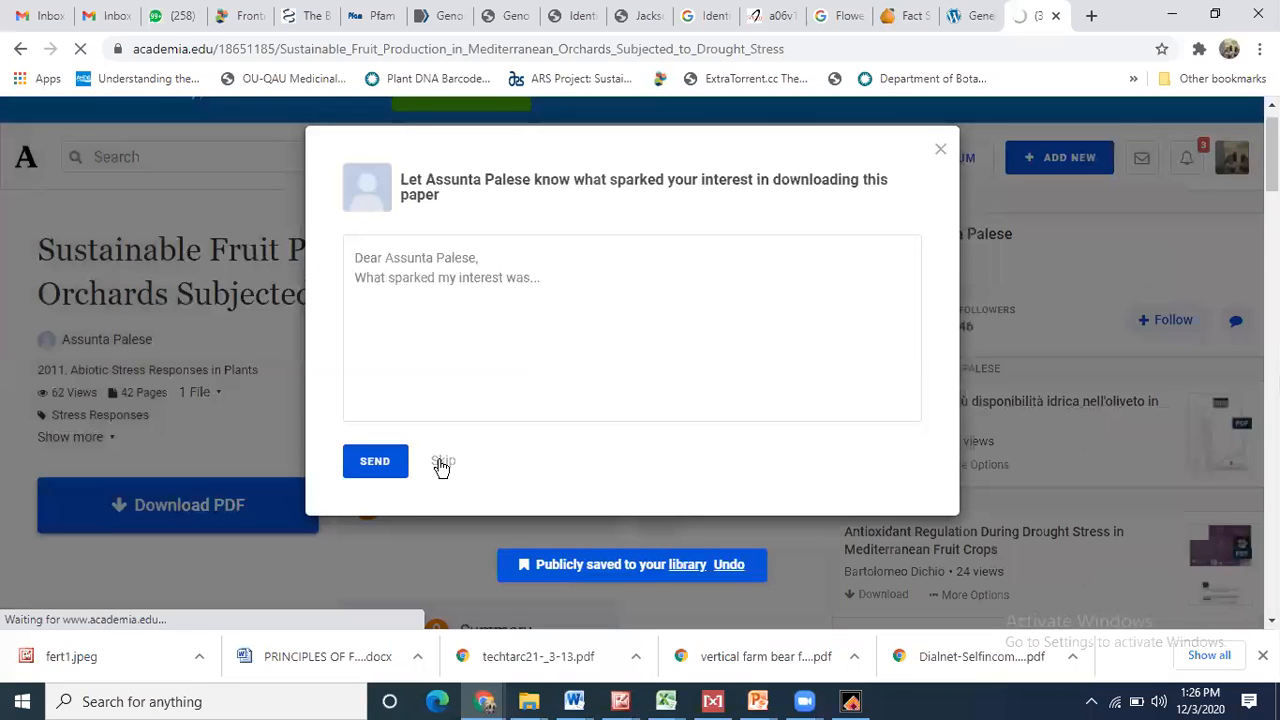
click(441, 464)
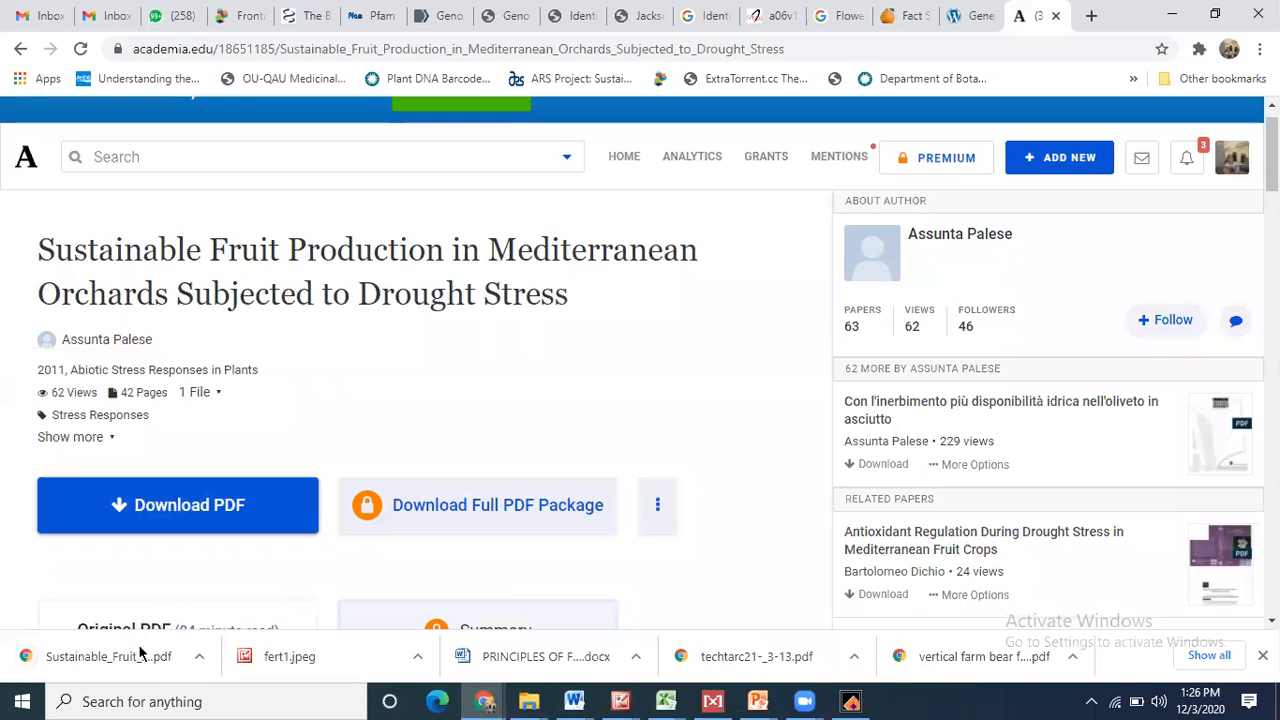
- Open the downloaded drought-stress chapter PDF and scroll to its Introduction
click(130, 657)
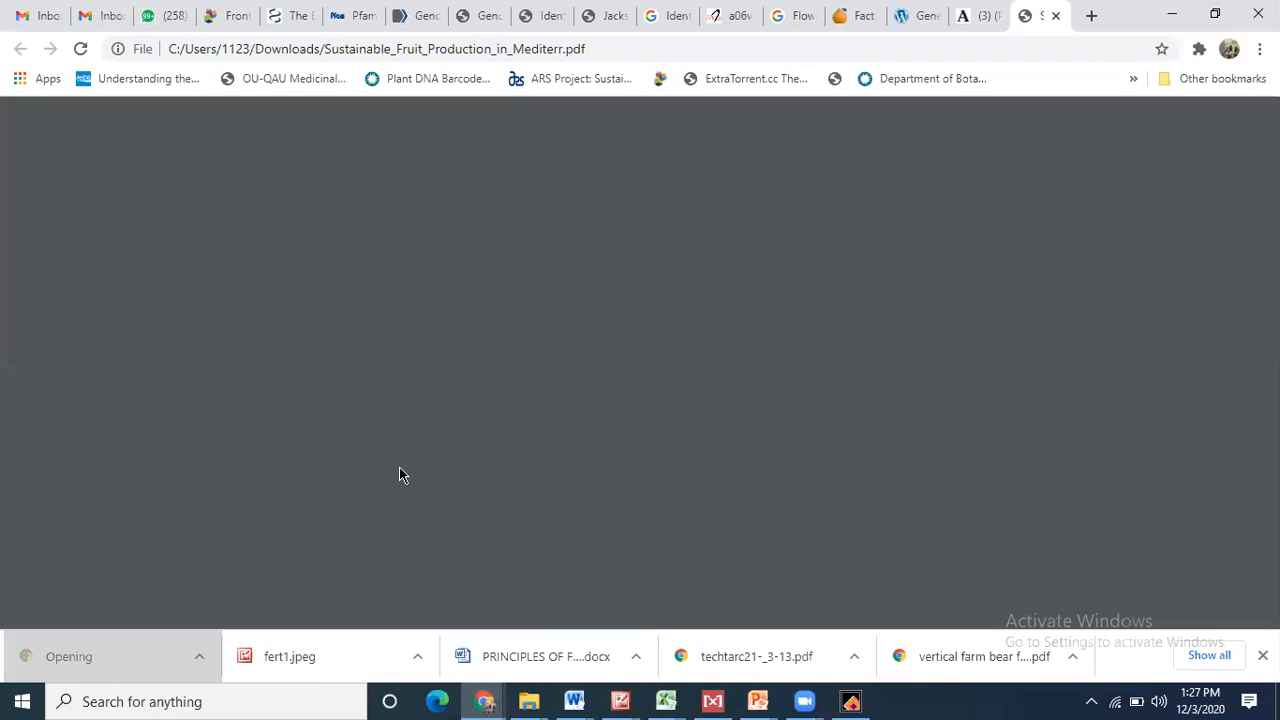
scroll(399, 467, down, 14)
scroll(399, 467, down, 2)
scroll(399, 470, down, 12)
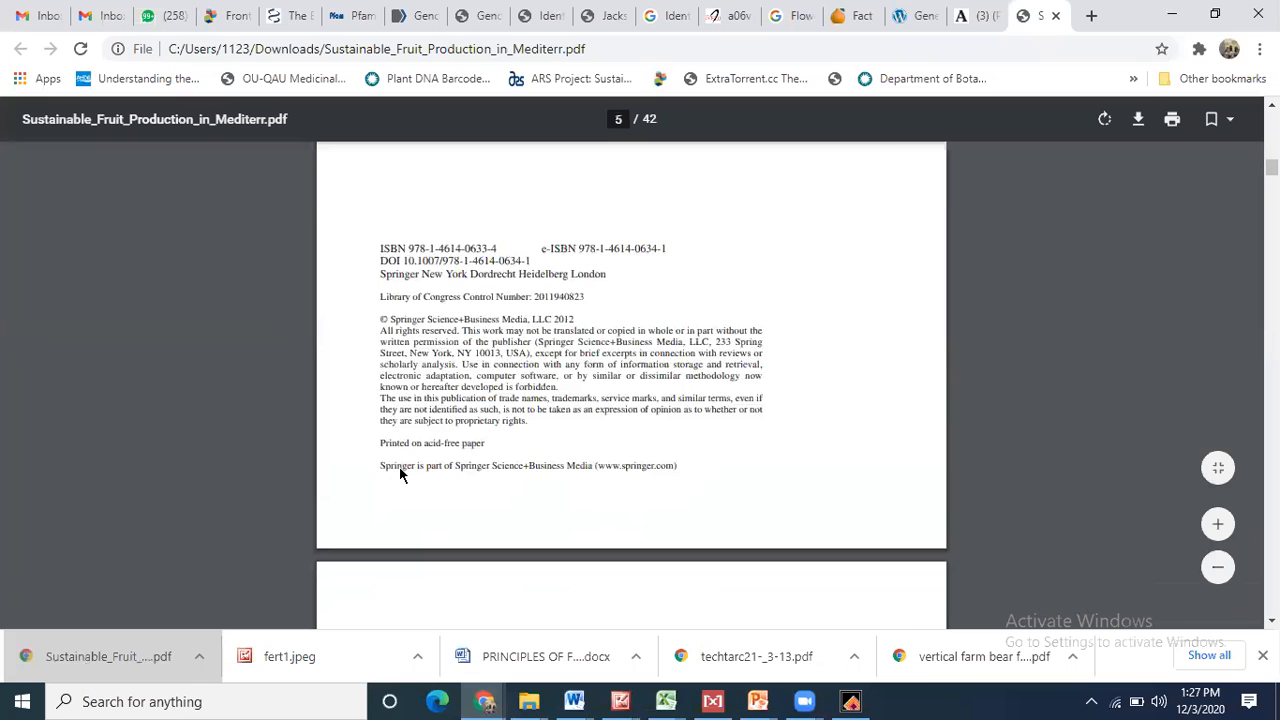
scroll(399, 475, down, 10)
scroll(400, 473, down, 10)
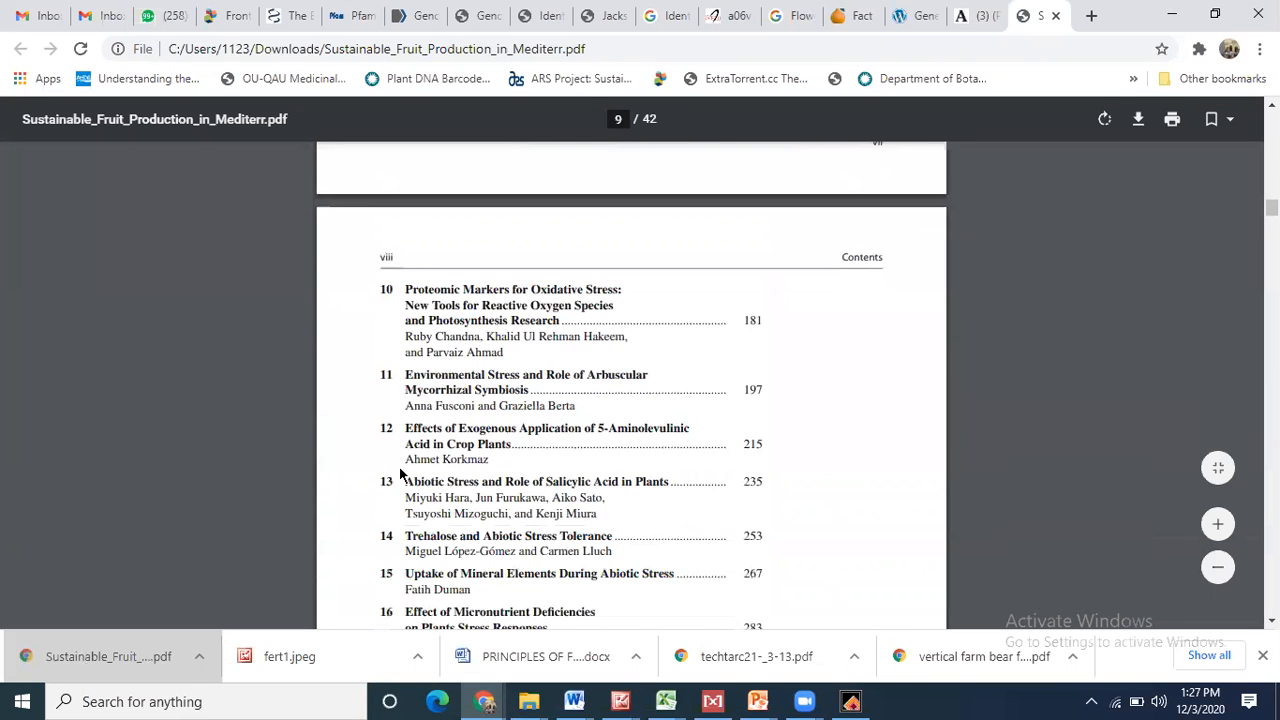
scroll(399, 470, down, 15)
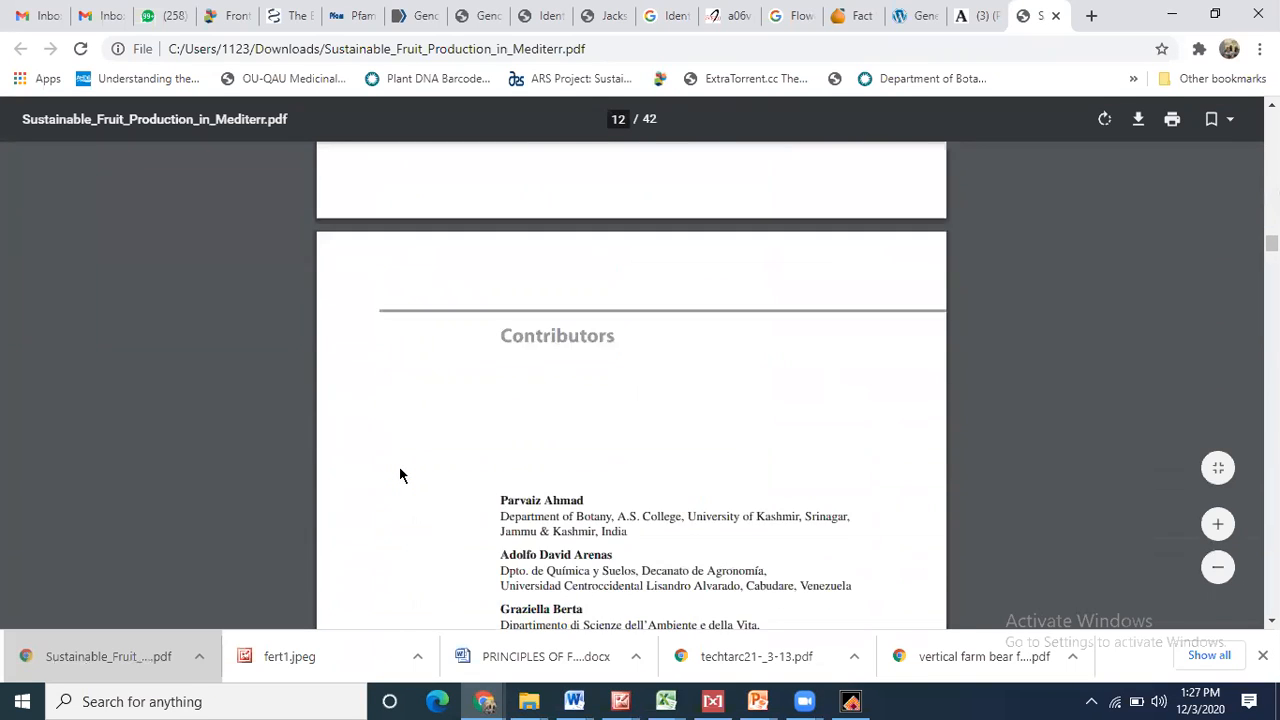
scroll(399, 467, down, 10)
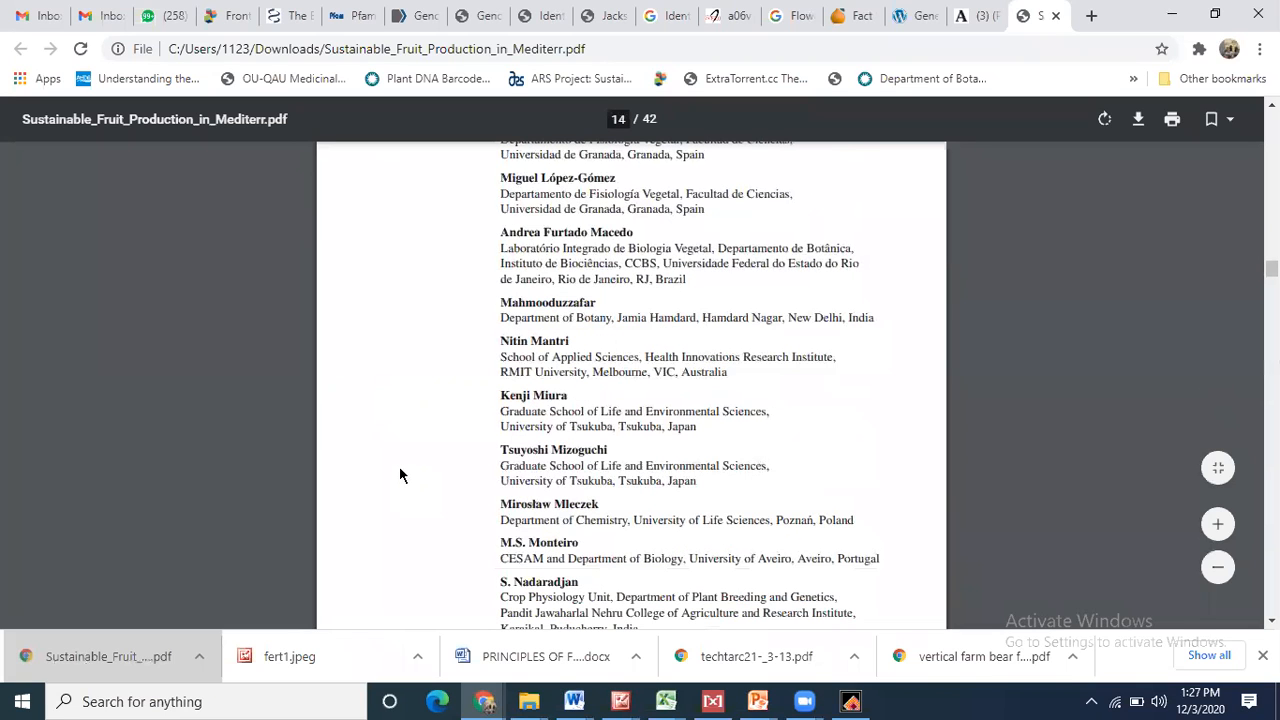
scroll(399, 475, down, 20)
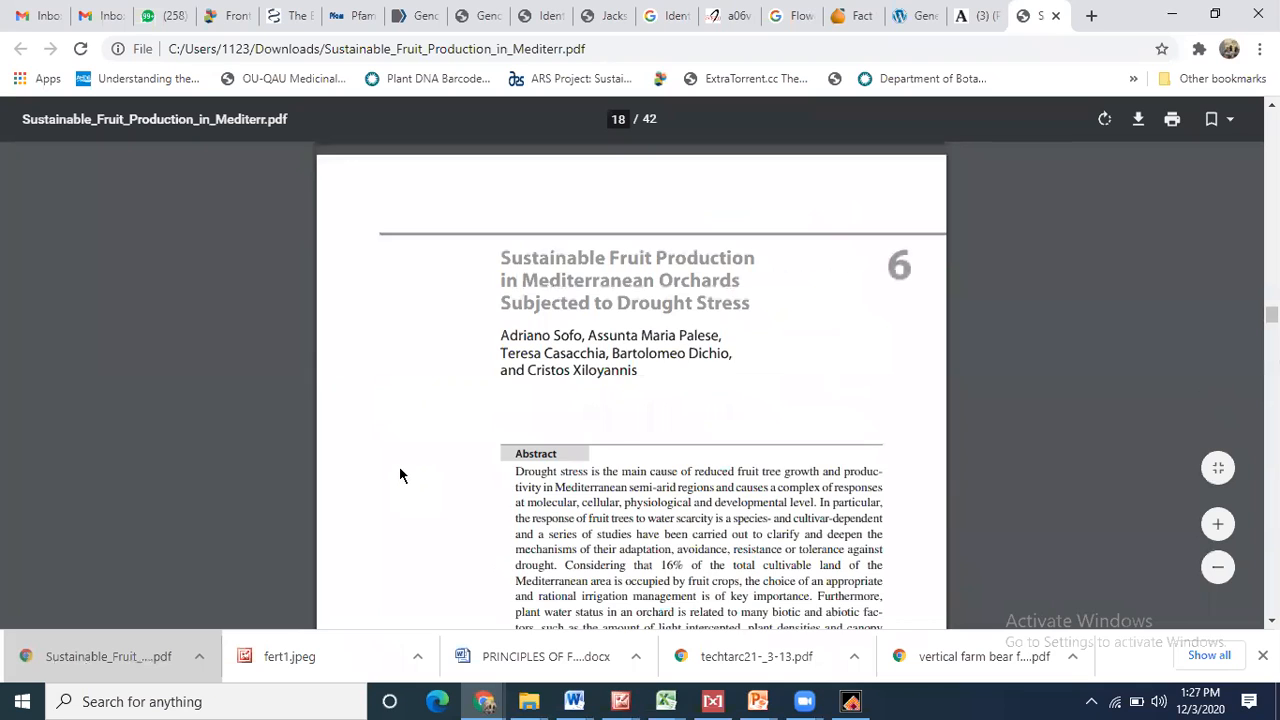
scroll(400, 475, up, 1)
scroll(399, 470, down, 5)
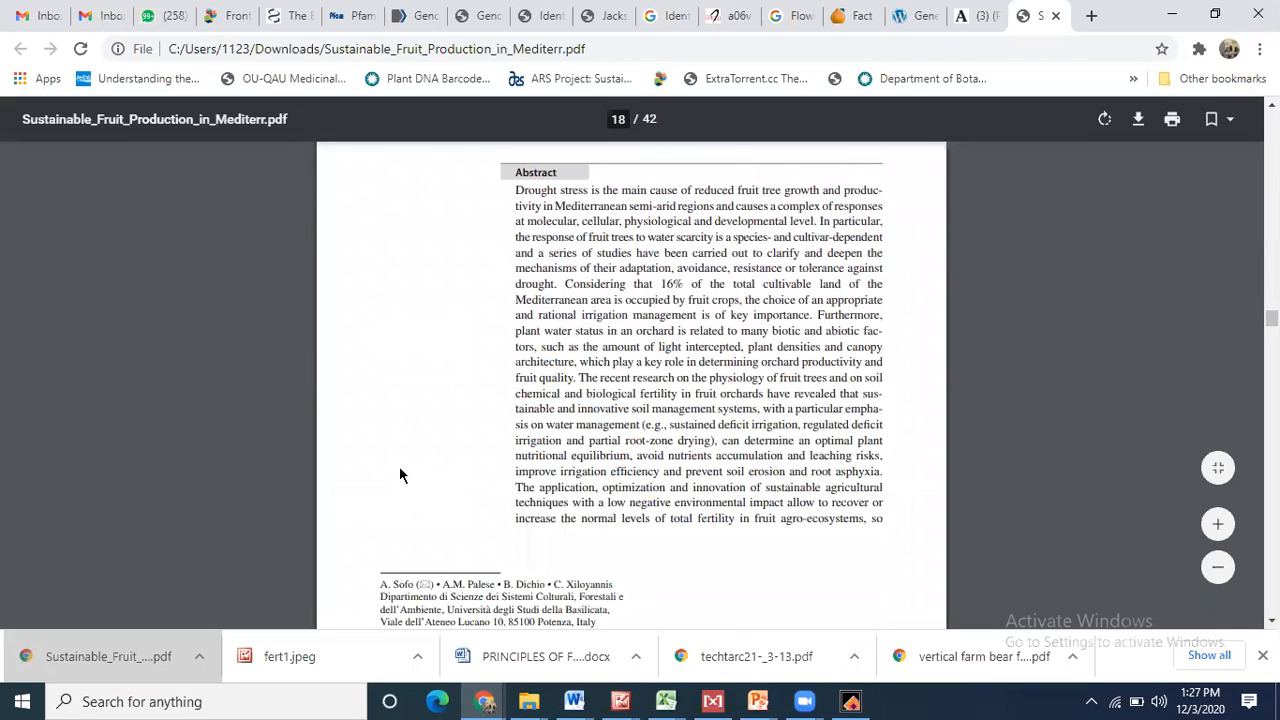
scroll(399, 475, down, 5)
- Select the first Introduction paragraph, 'Plants are sessile organisms…', and return to Word
drag(512, 416, 545, 502)
scroll(512, 416, down, 2)
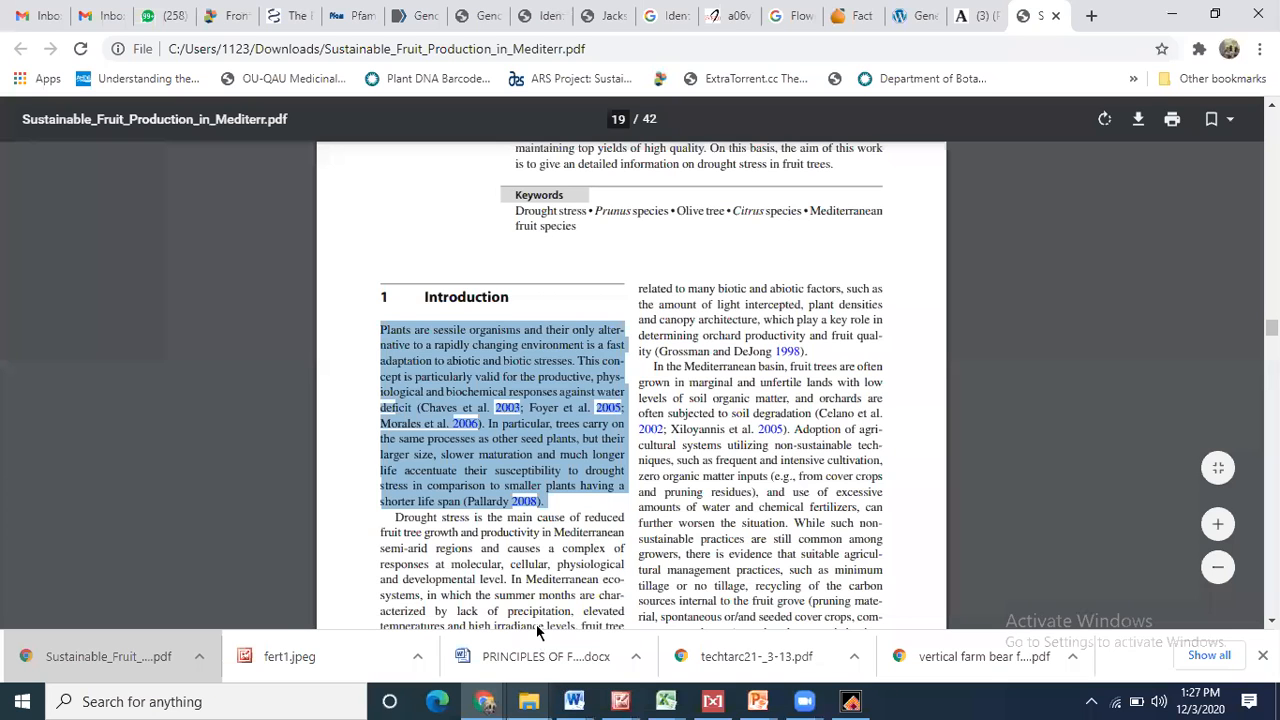
key(alt+Tab)
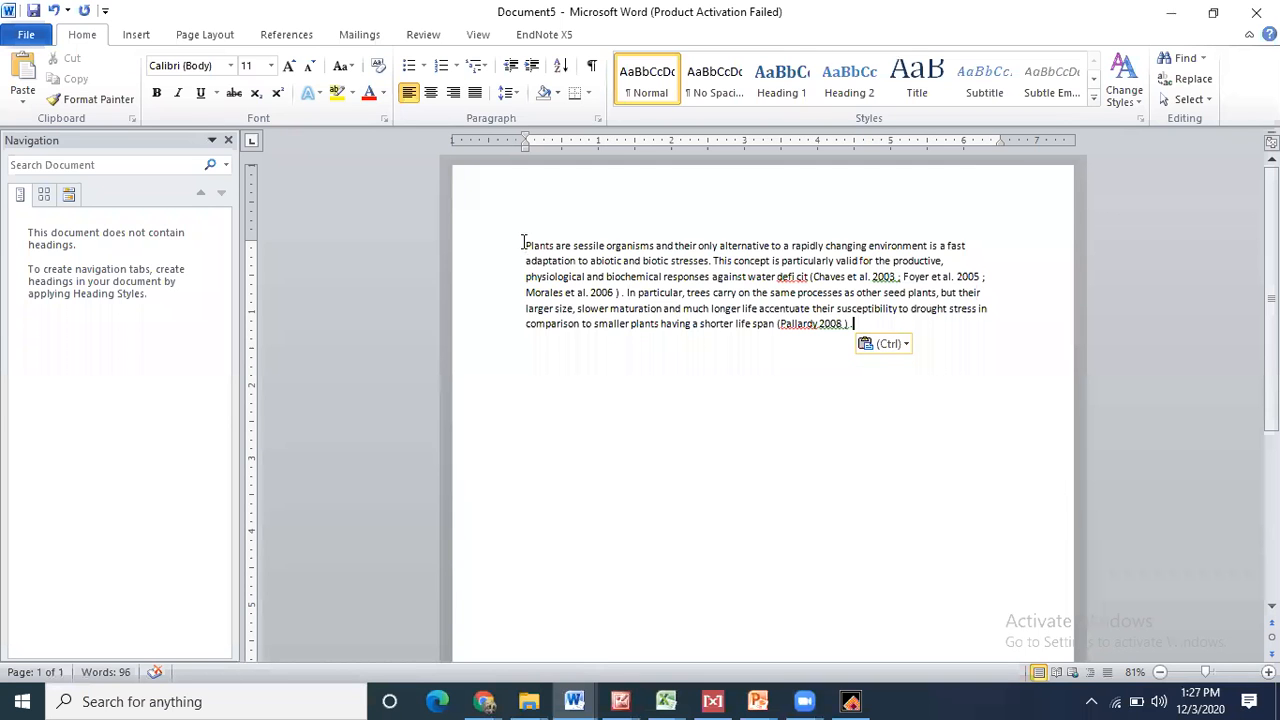
- Copy the fruit production title from the course document and paste it above Document5's paragraph
click(526, 246)
key(Return)
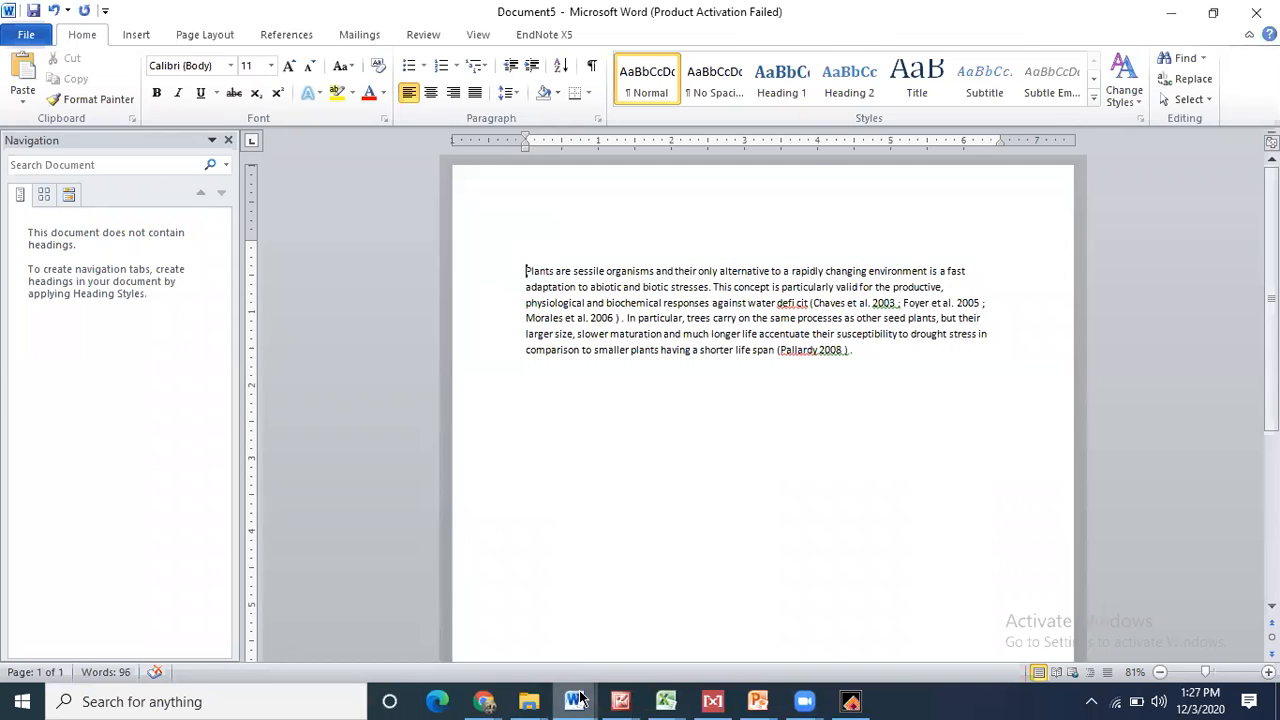
click(582, 700)
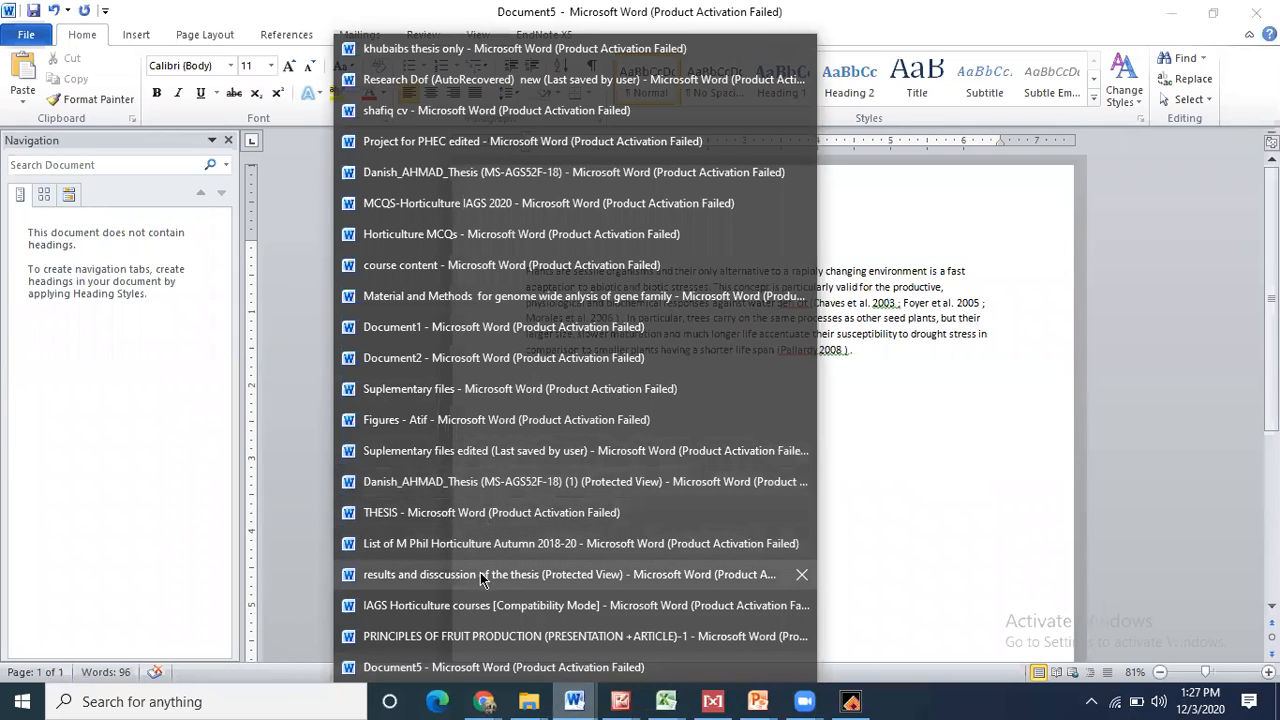
click(452, 667)
click(575, 700)
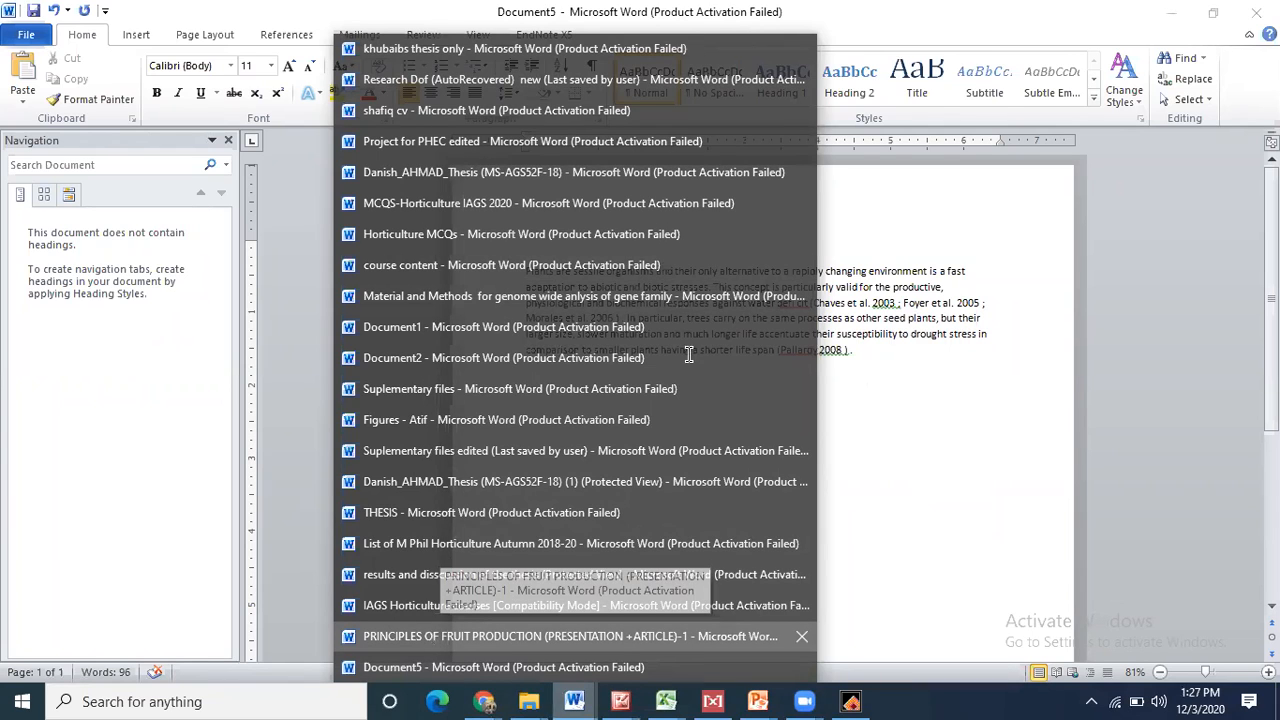
drag(523, 281, 1030, 289)
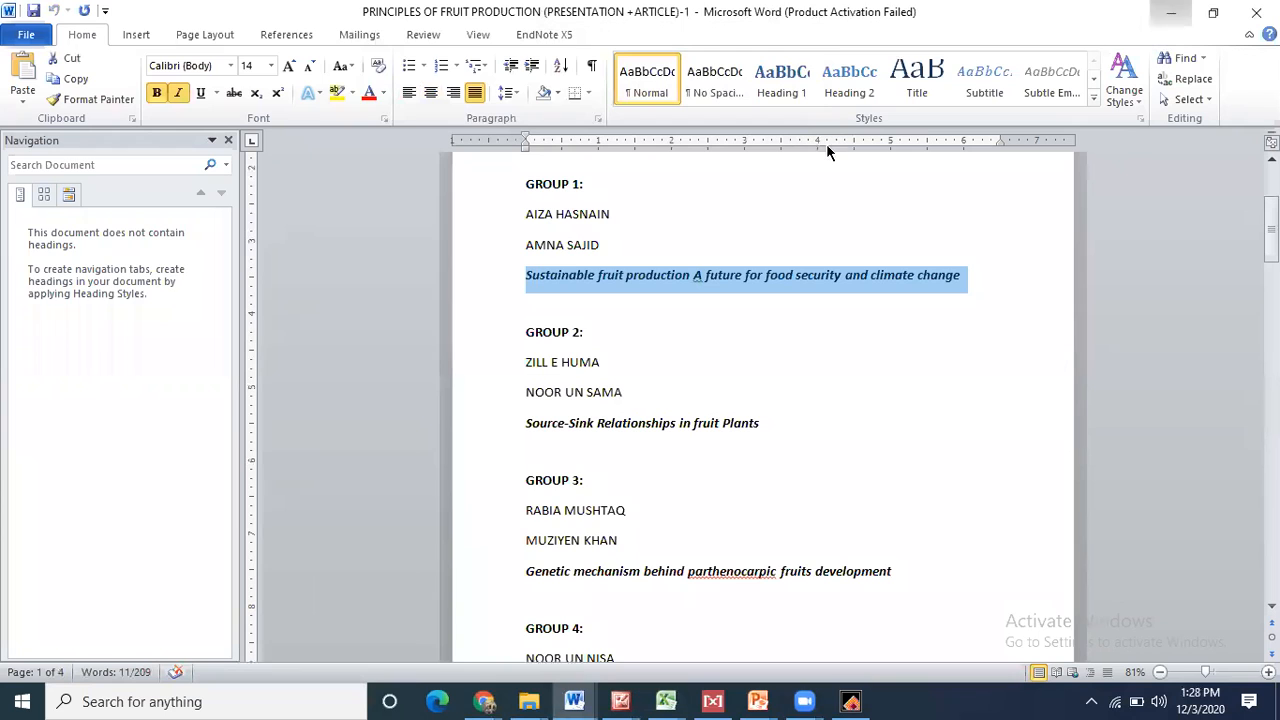
key(ctrl+c)
key(alt+Tab)
key(ctrl+v)
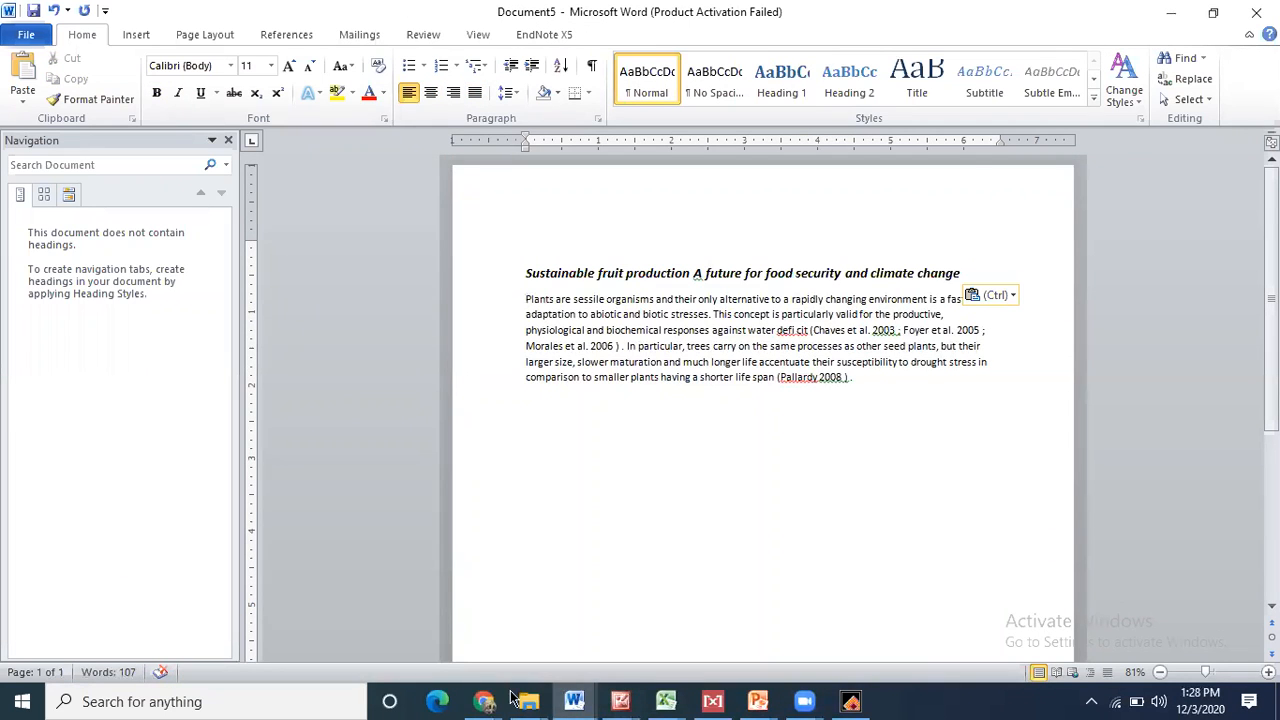
- Select the two group-member name lines in the course document and return to Document5
click(573, 700)
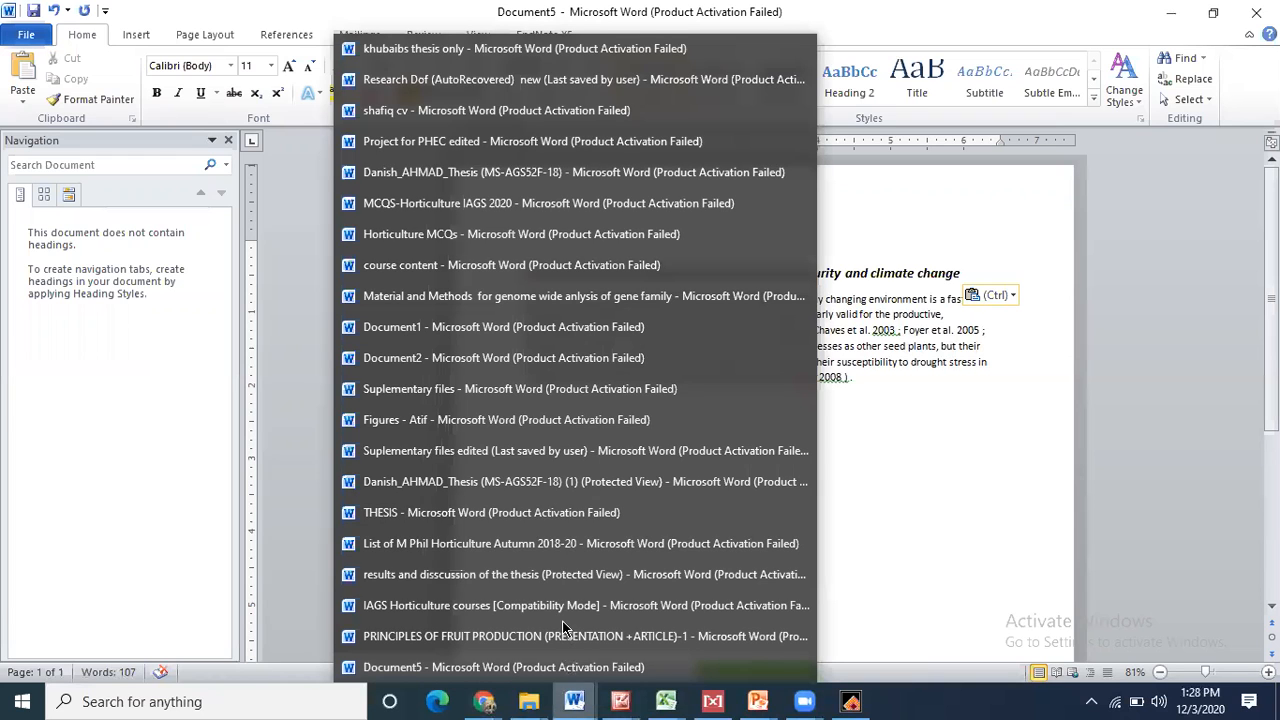
click(545, 636)
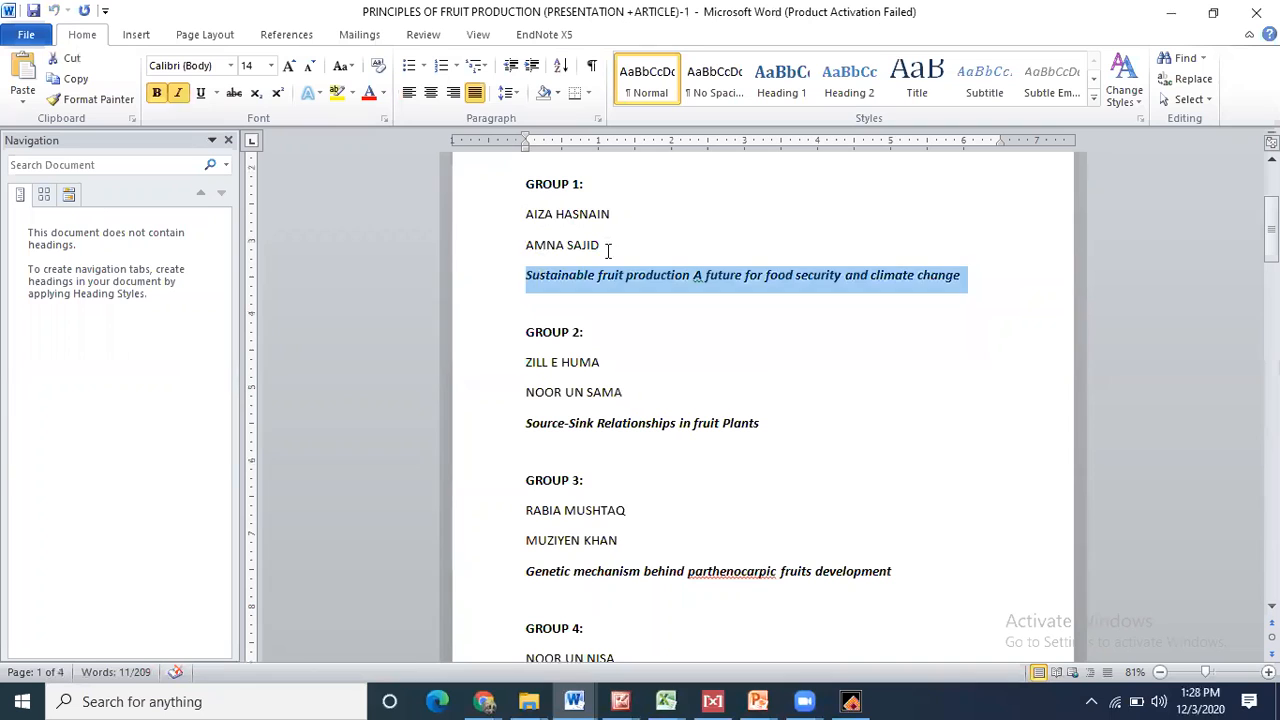
drag(526, 214, 612, 258)
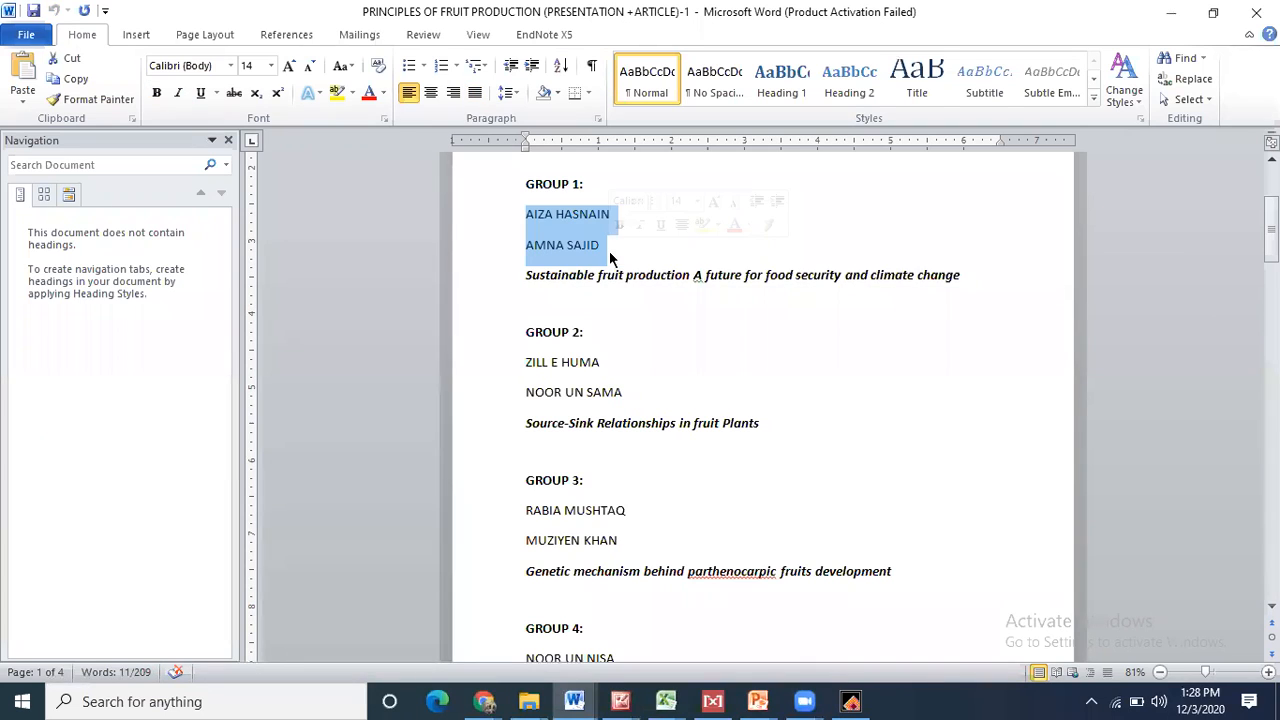
click(1172, 13)
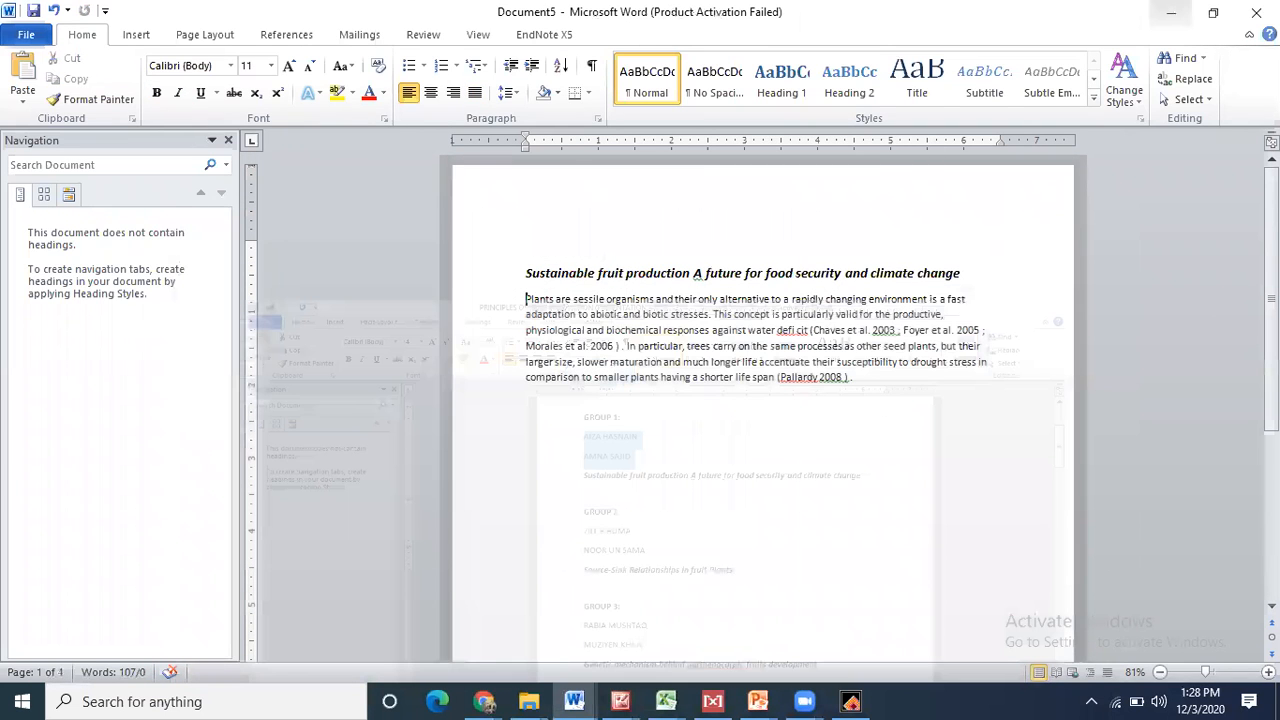
- Paste the two author names below the title, joined on one comma-separated line
key(ctrl+v)
key(Up)
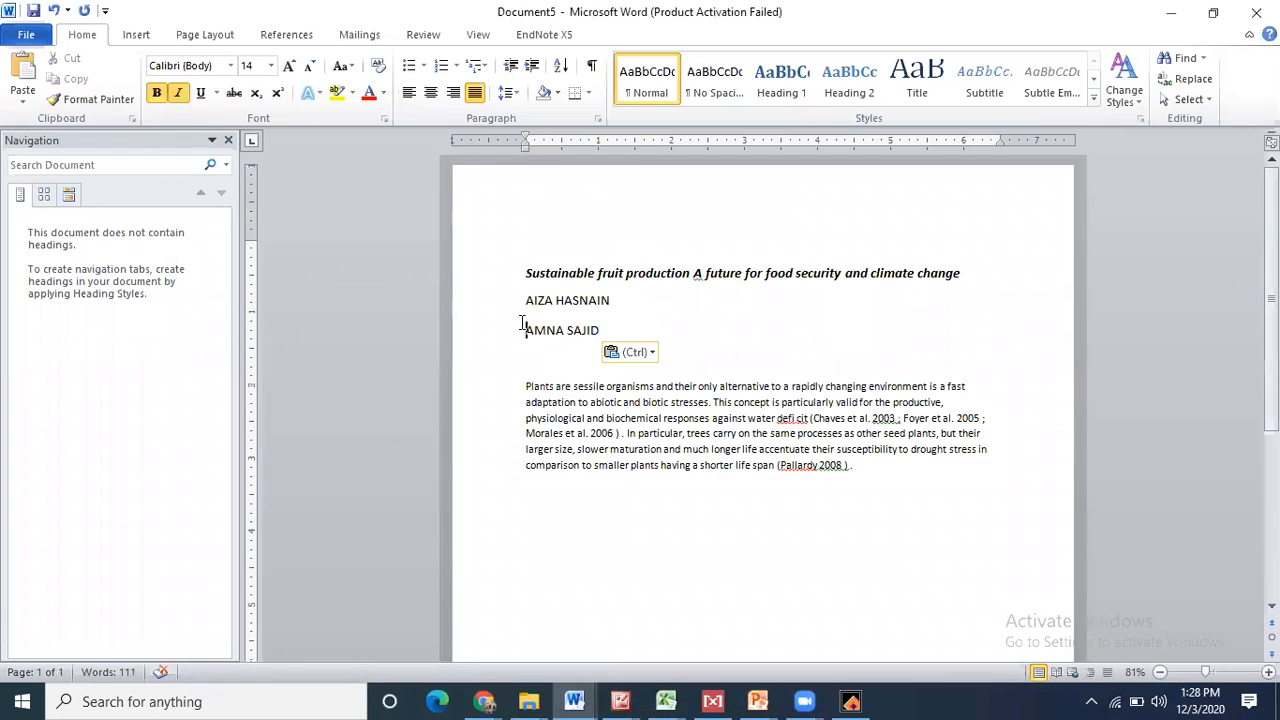
key(BackSpace)
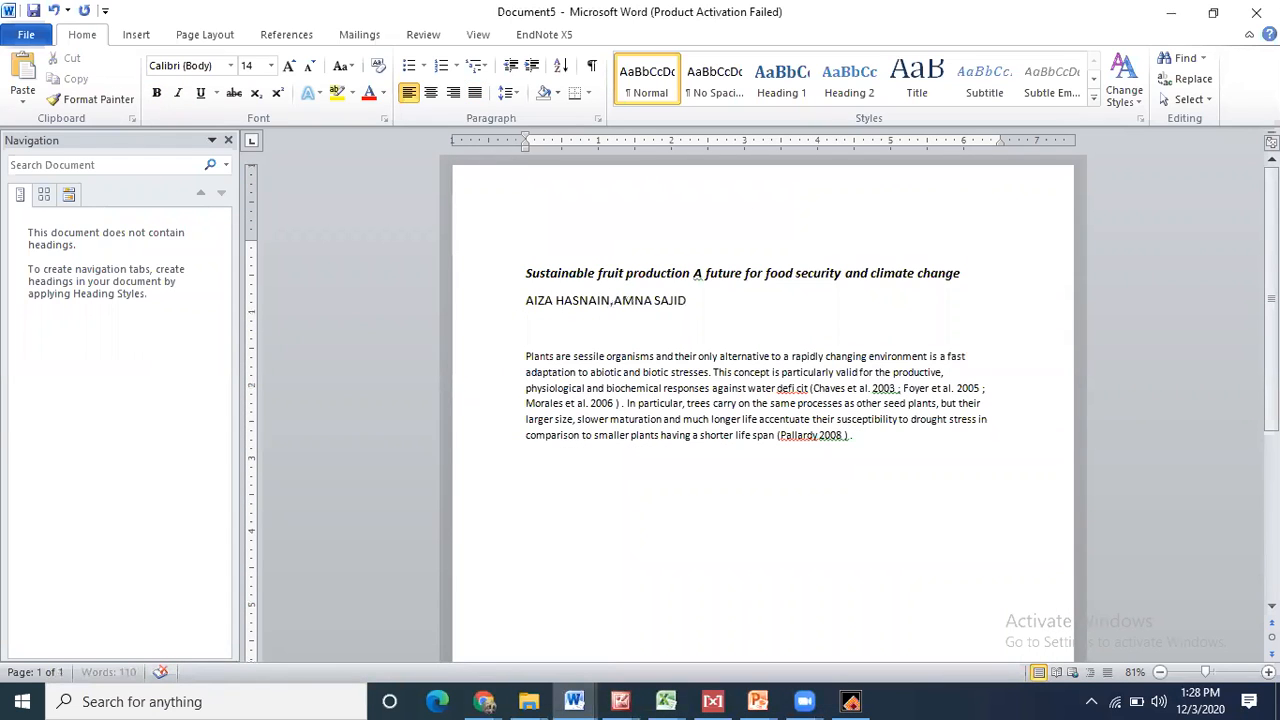
click(718, 285)
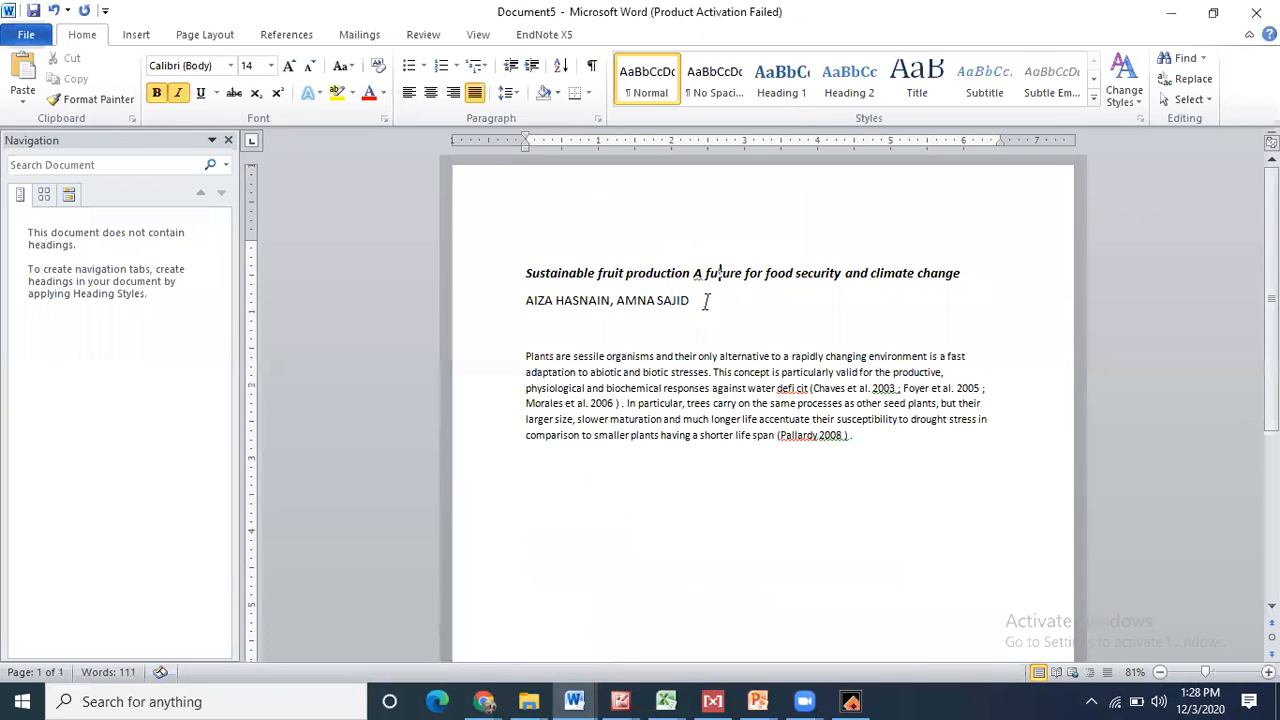
click(705, 298)
key(Return)
- Add the Institute of Agricultural Sciences, University of the Punjab, Lahore affiliation and an Abstract heading
text(Institute of )
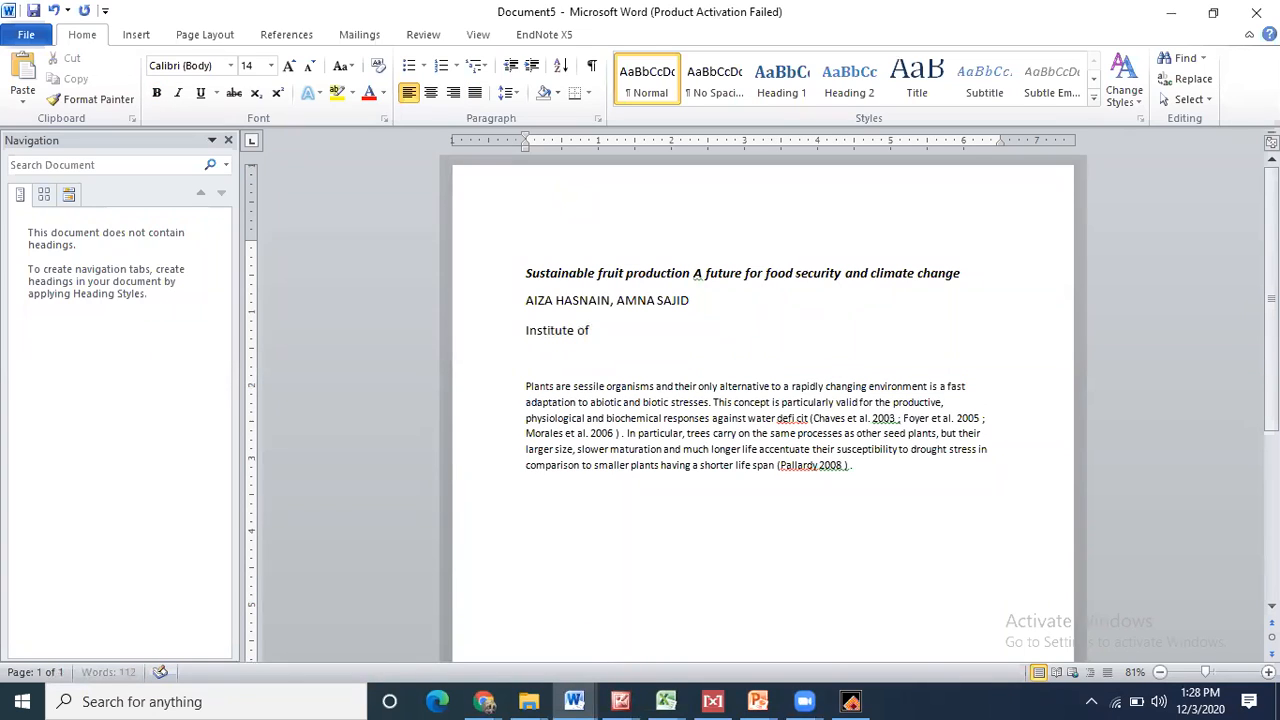
text(Agricultural Sciences University of the)
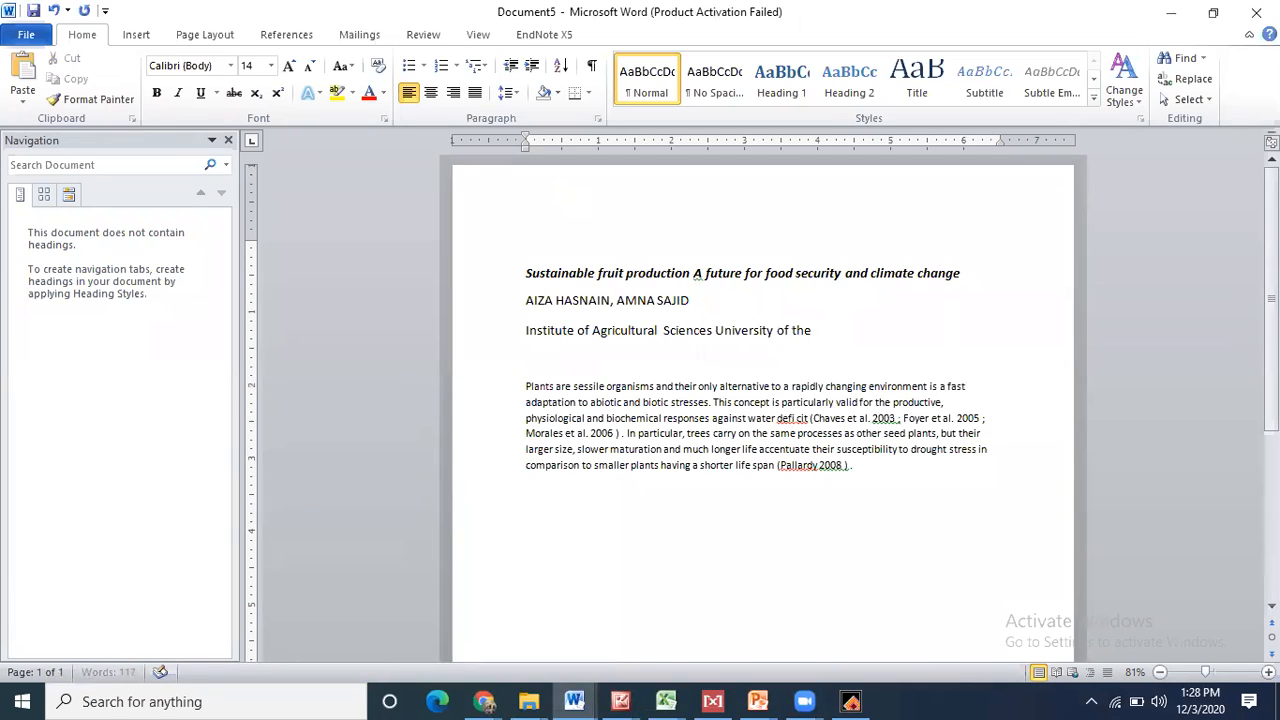
text( Punjab New Campus Lah)
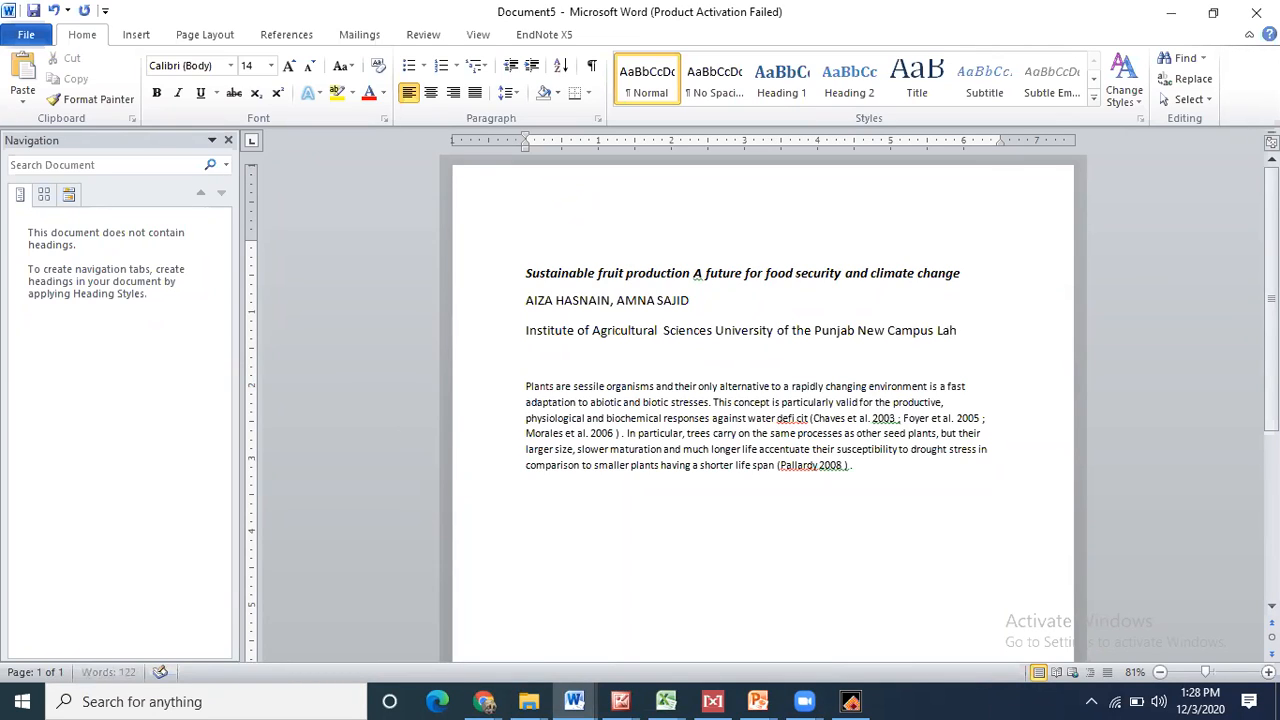
text(ore pakistan)
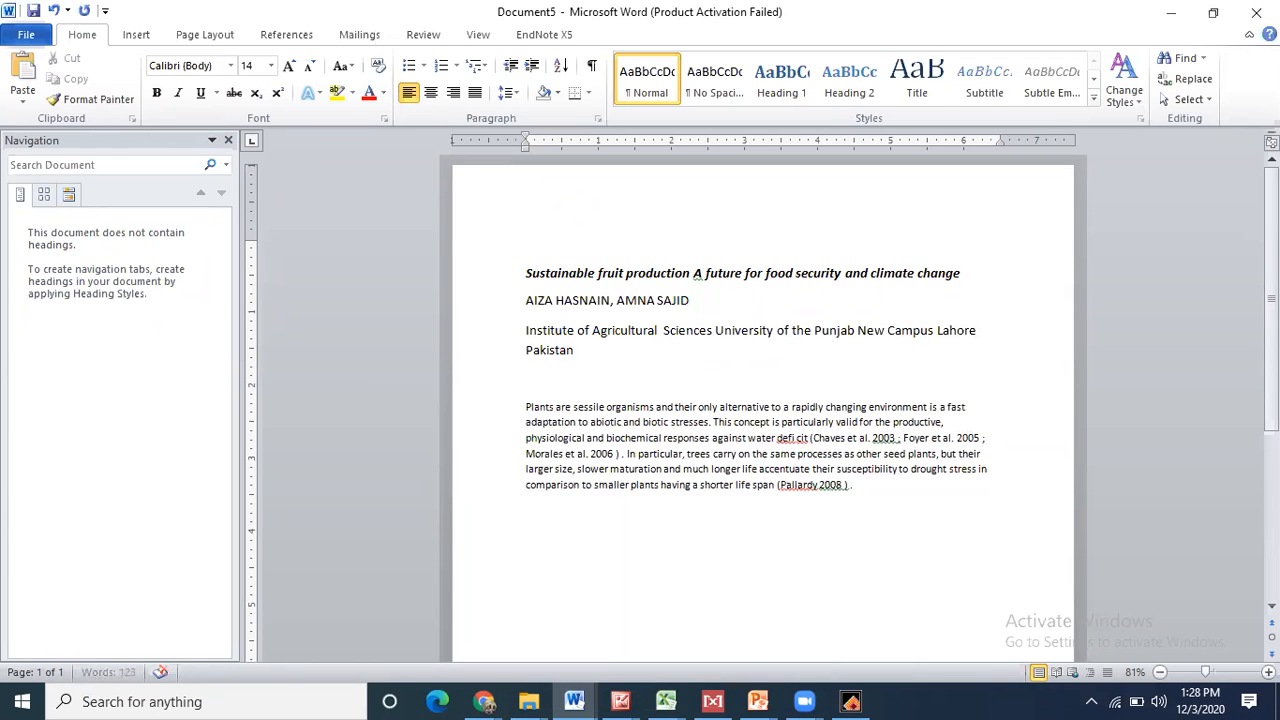
click(541, 373)
text(Abstract)
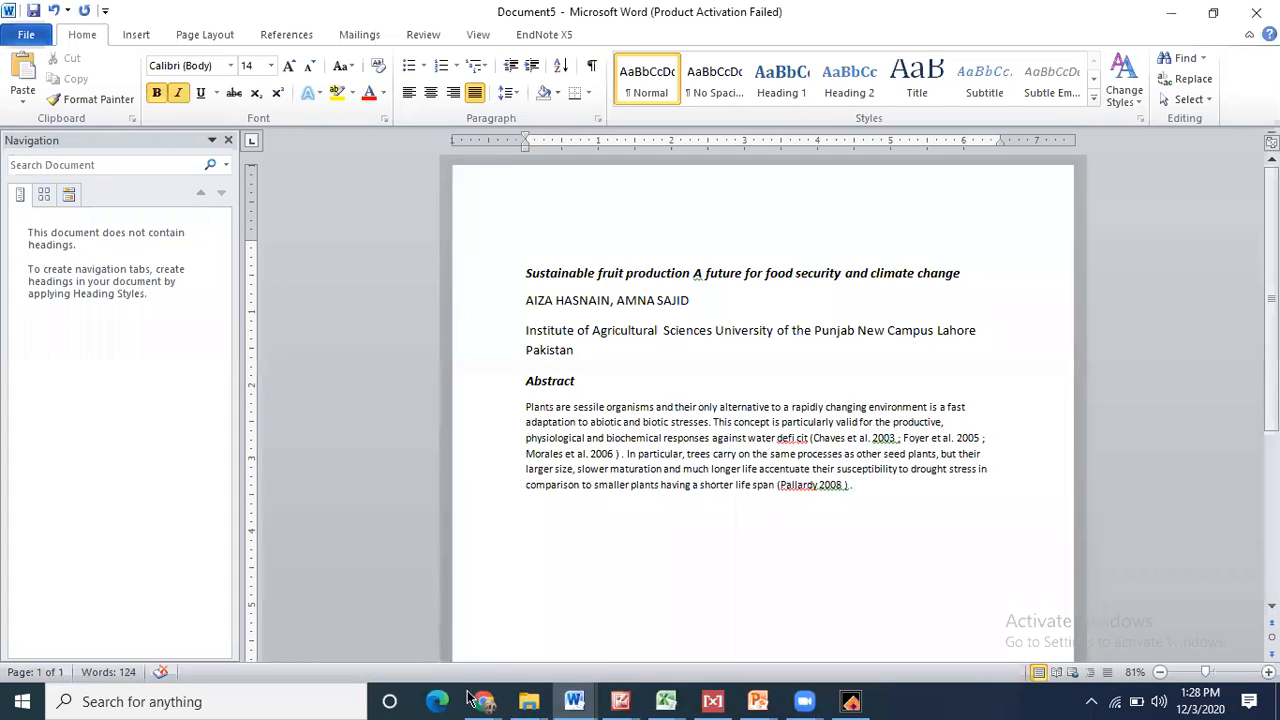
key(alt+Tab)
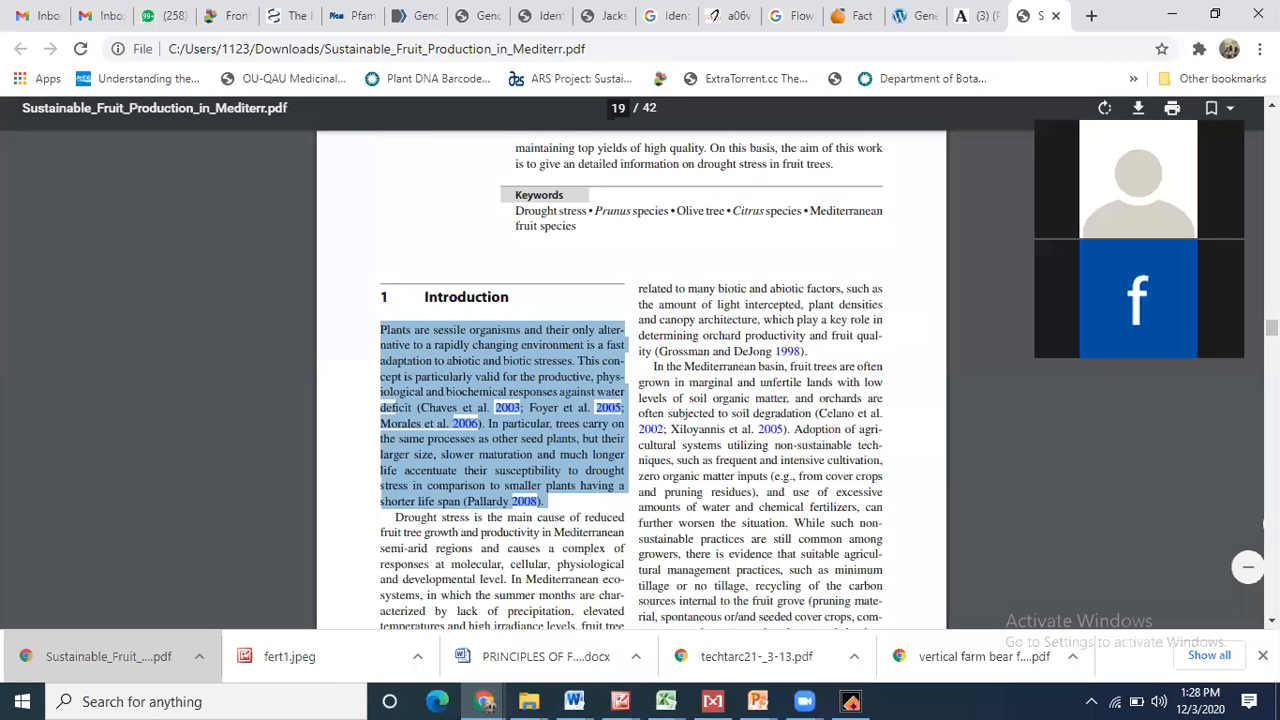
- Copy the PDF's Abstract and paste it under Document5's Abstract heading, spacing off the Plants paragraph
drag(1272, 327, 1272, 317)
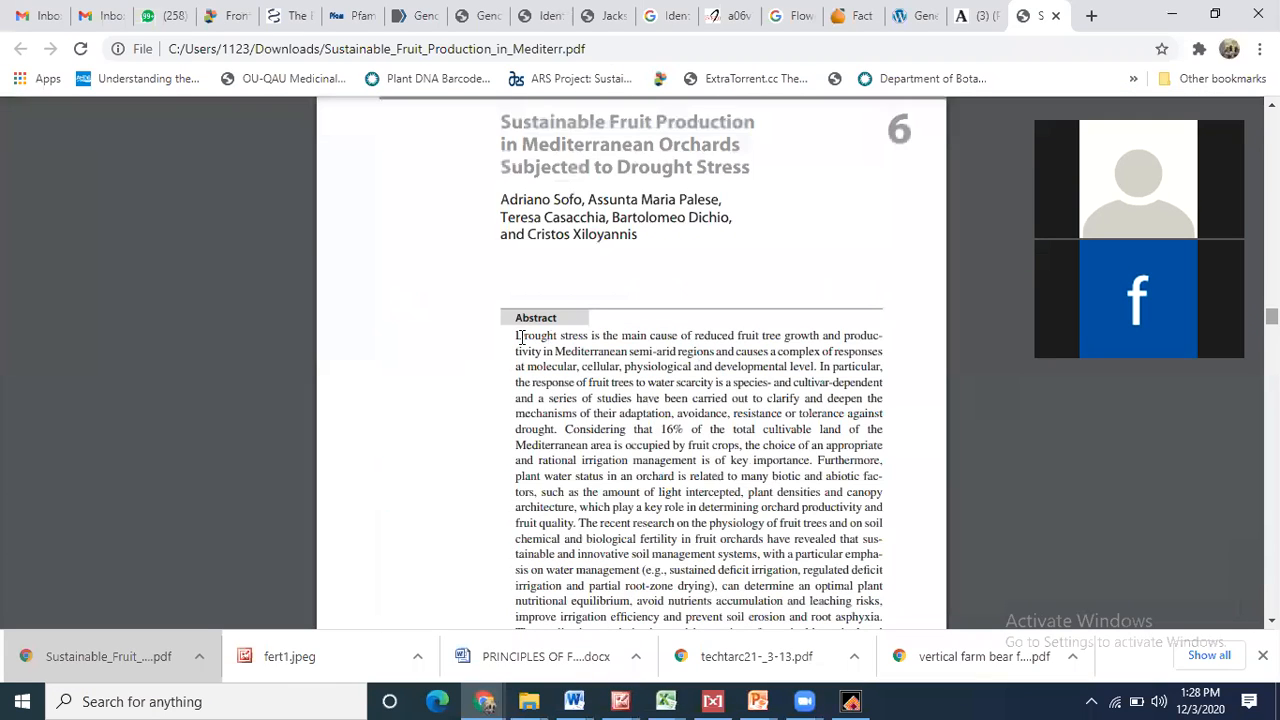
drag(515, 338, 883, 519)
right_click(650, 345)
click(686, 360)
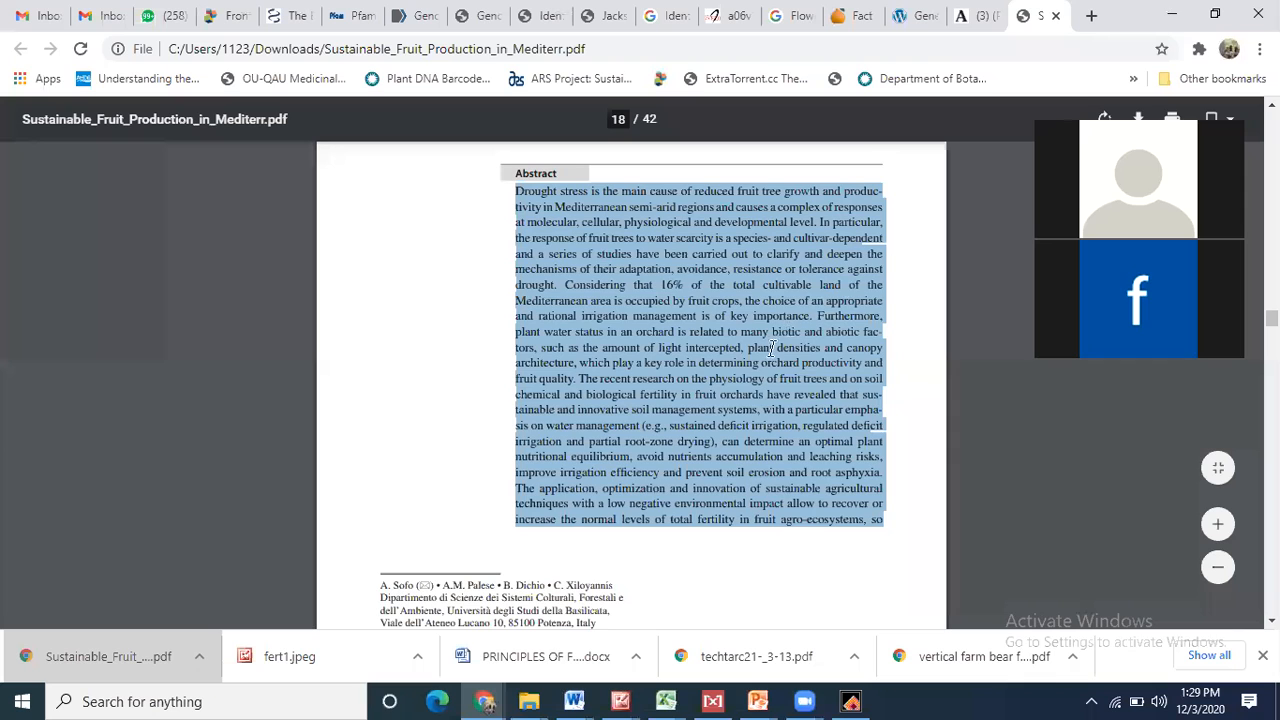
key(alt+Tab)
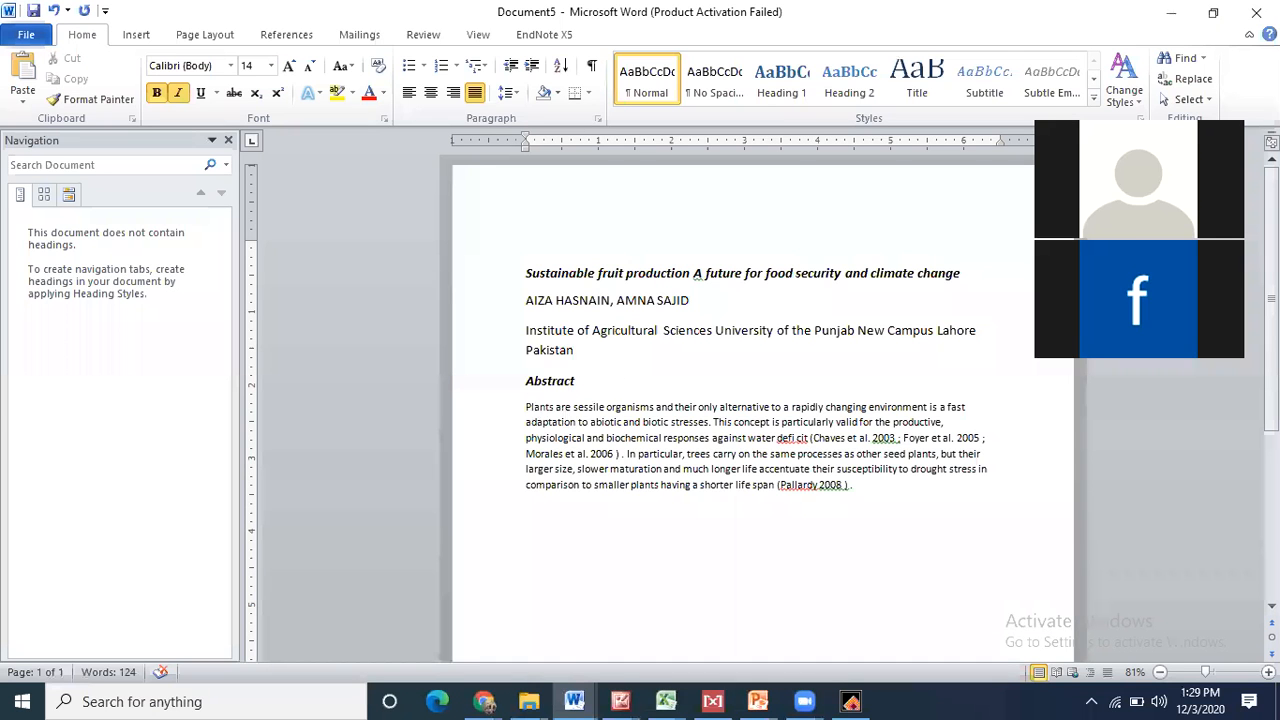
click(604, 388)
key(Return)
key(ctrl+v)
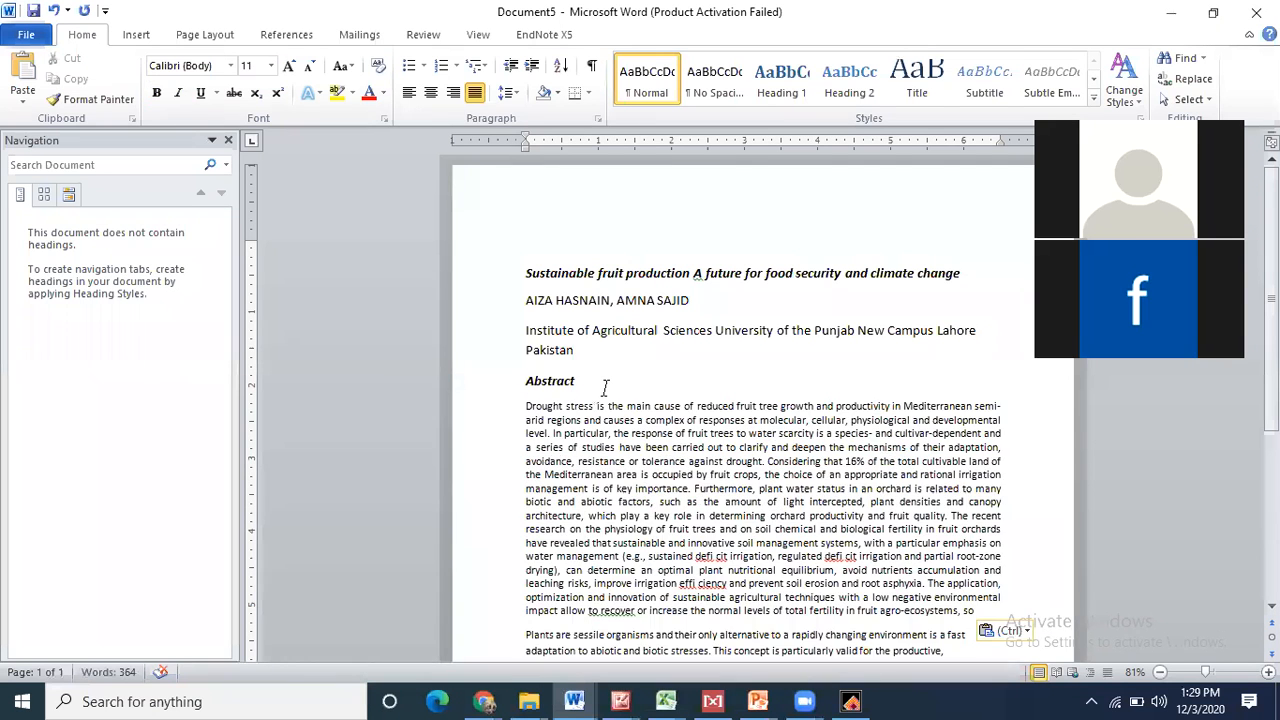
click(526, 636)
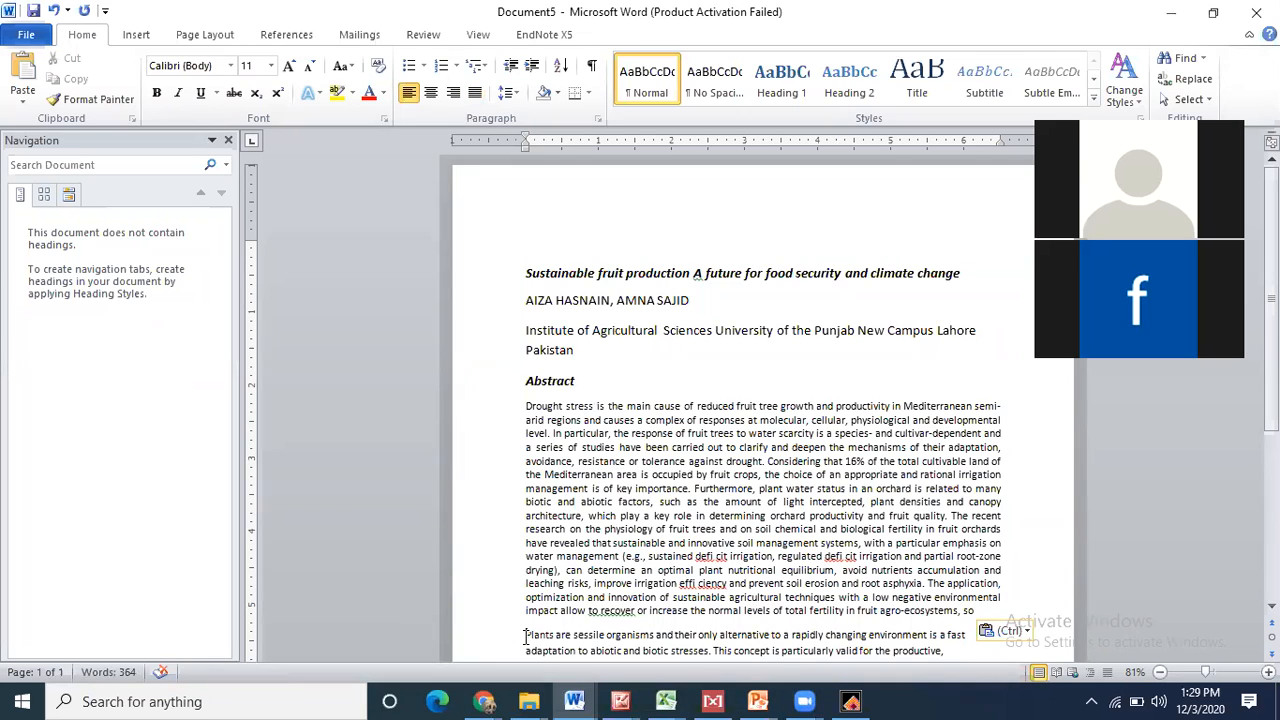
key(Return)
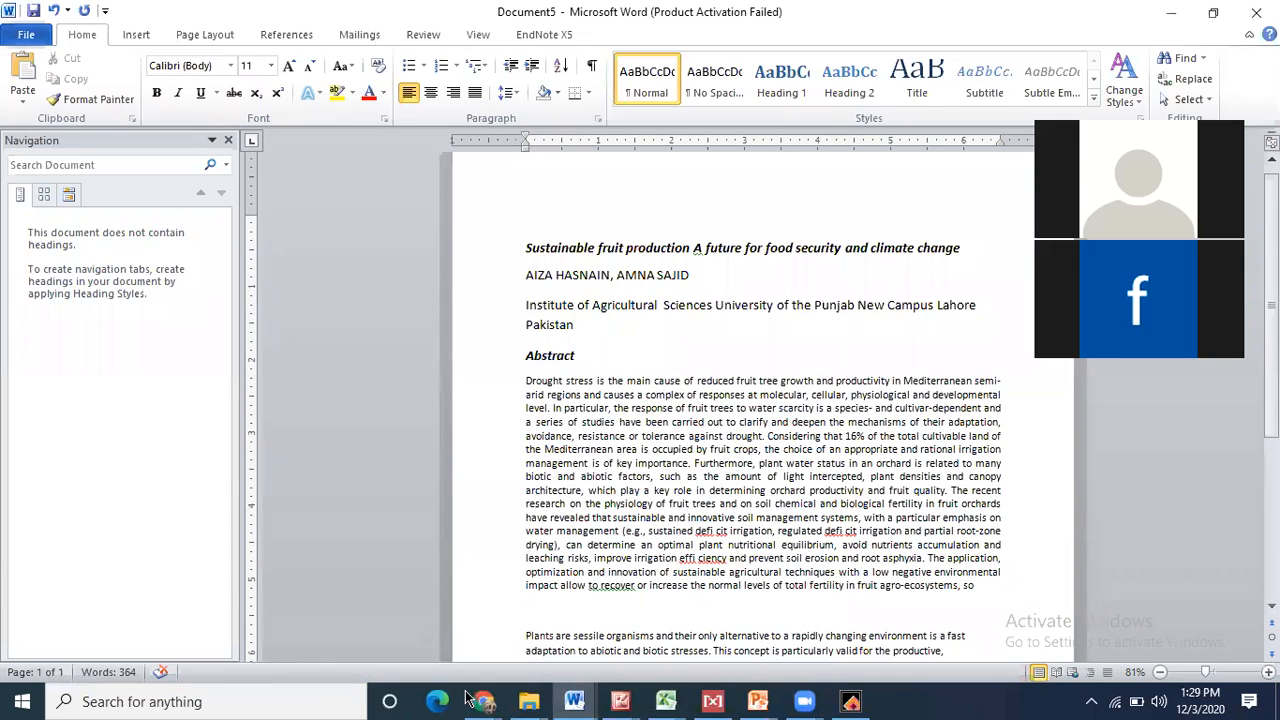
- Copy the abstract's final two lines from page 106 of the PDF
click(466, 697)
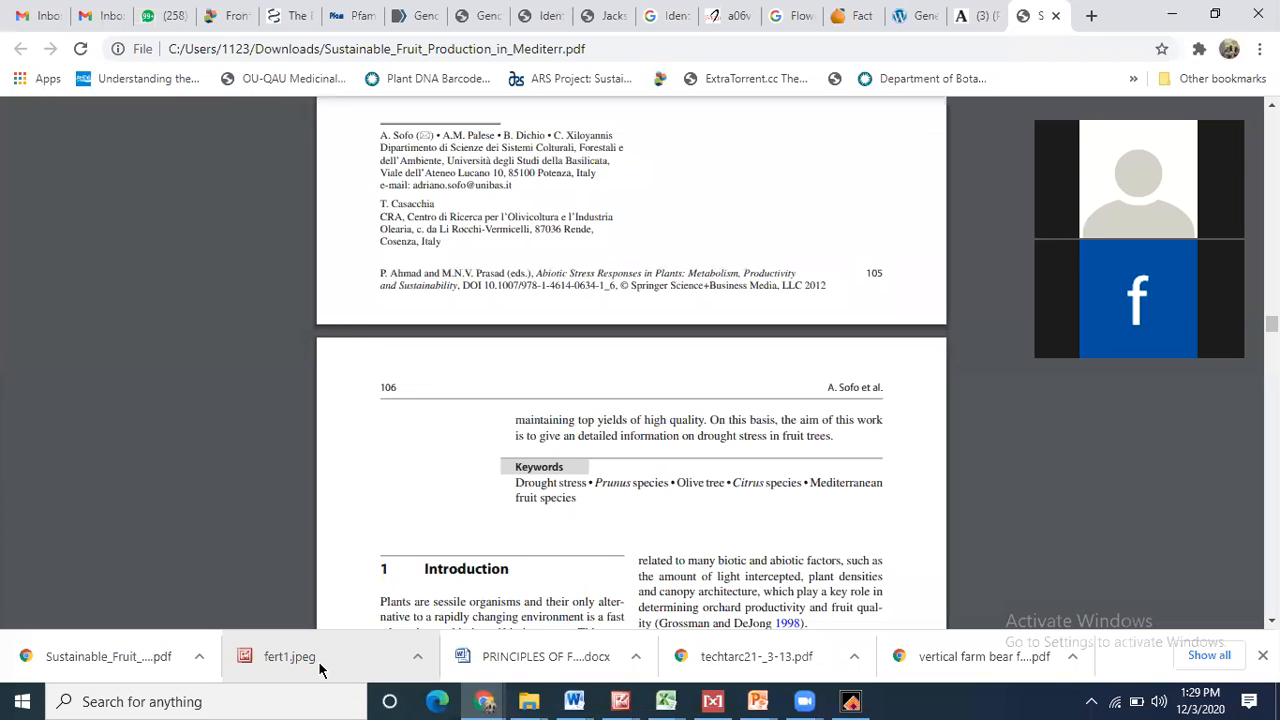
key(Down)
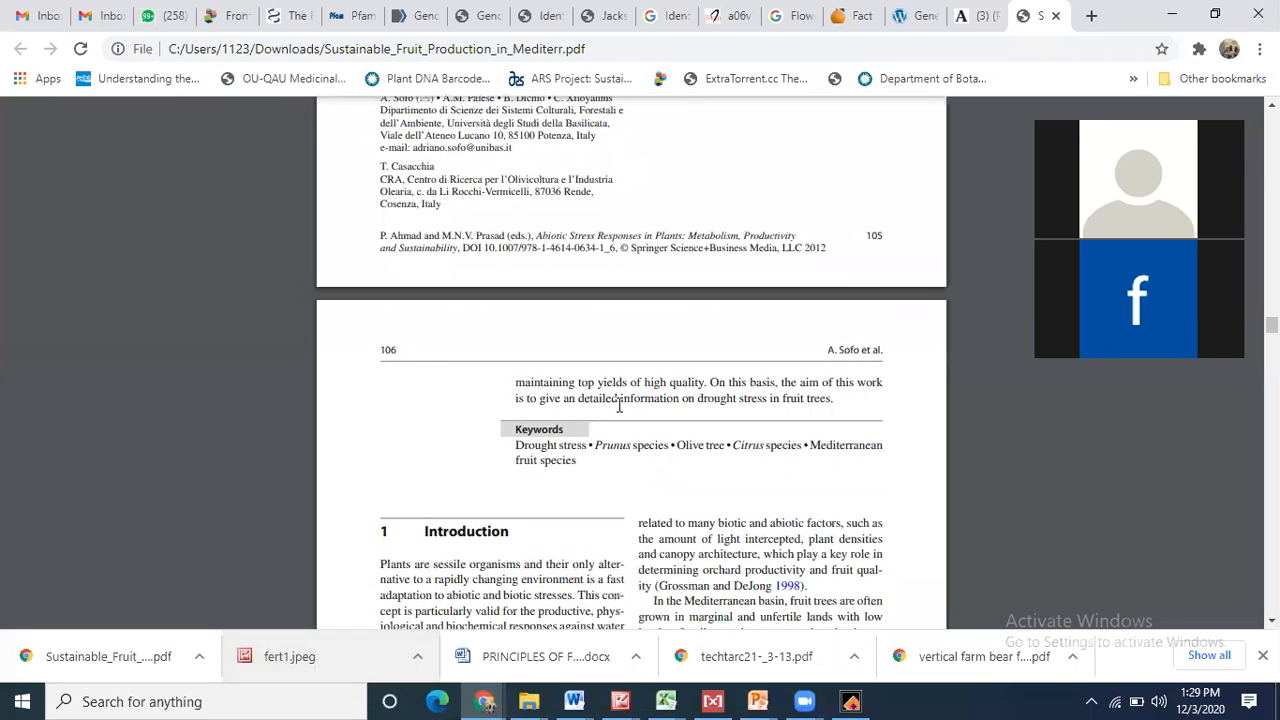
drag(584, 459, 585, 457)
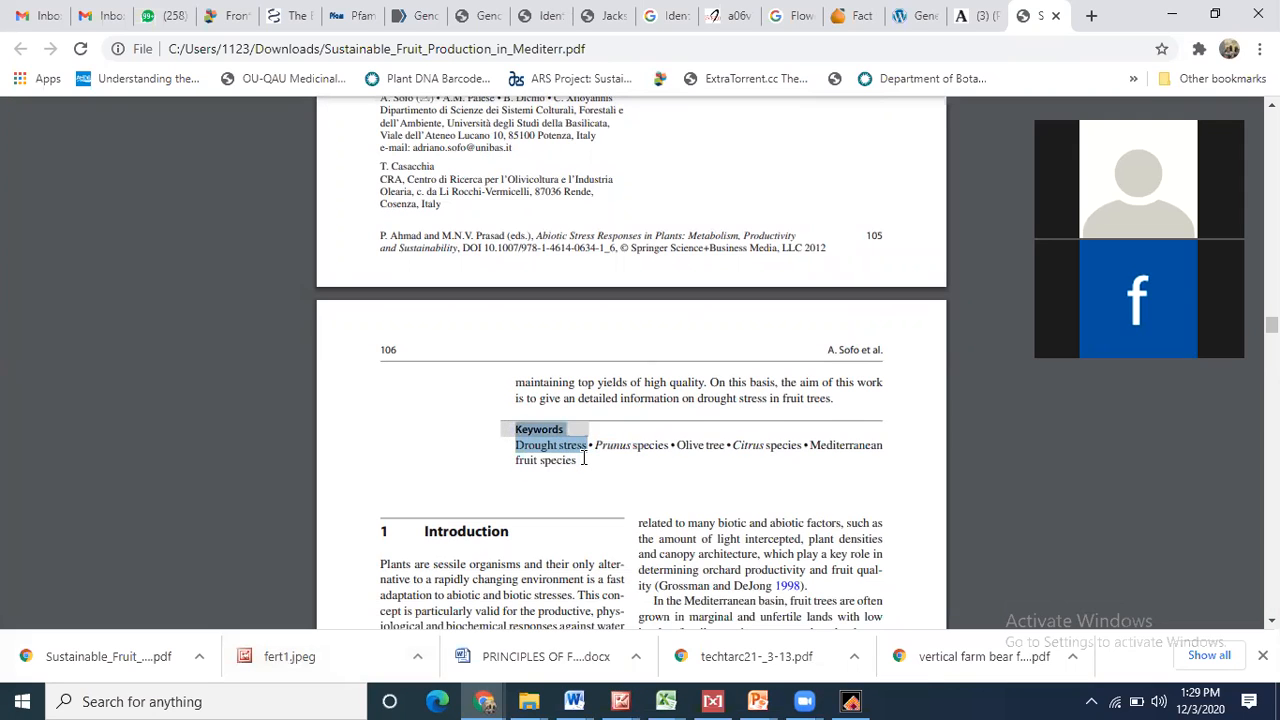
right_click(584, 459)
click(581, 461)
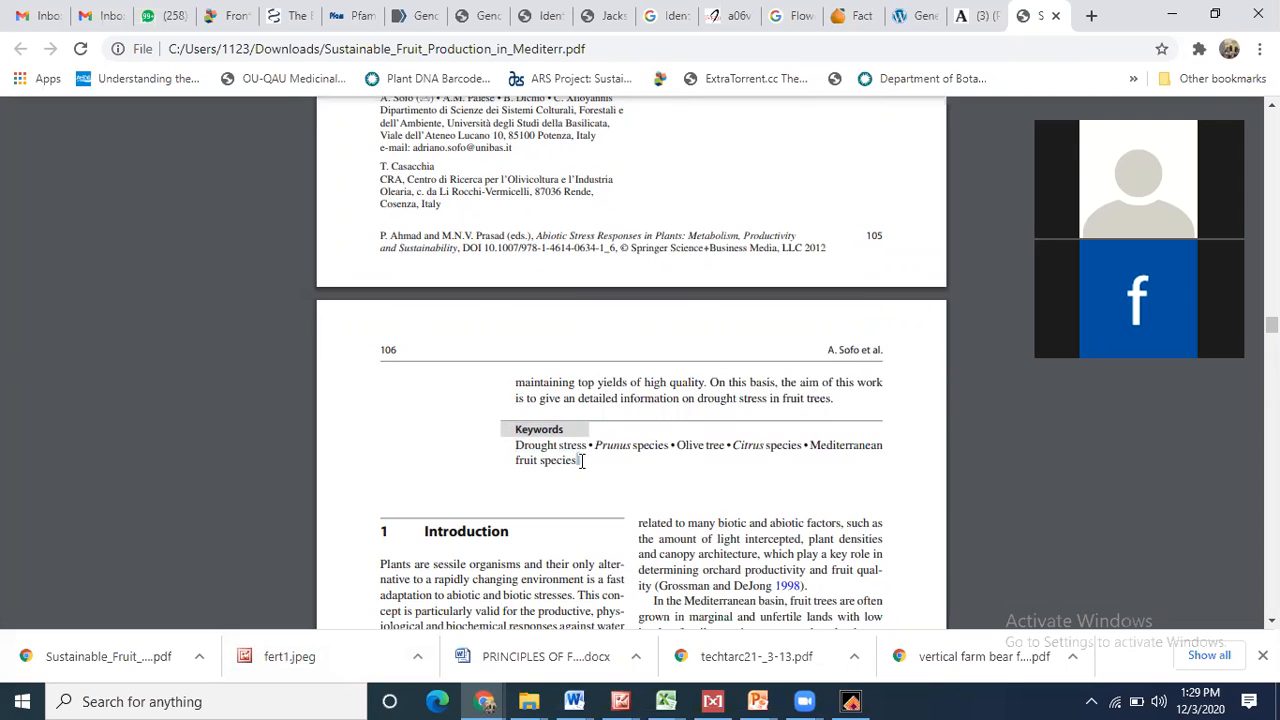
drag(510, 375, 808, 396)
right_click(818, 398)
click(843, 407)
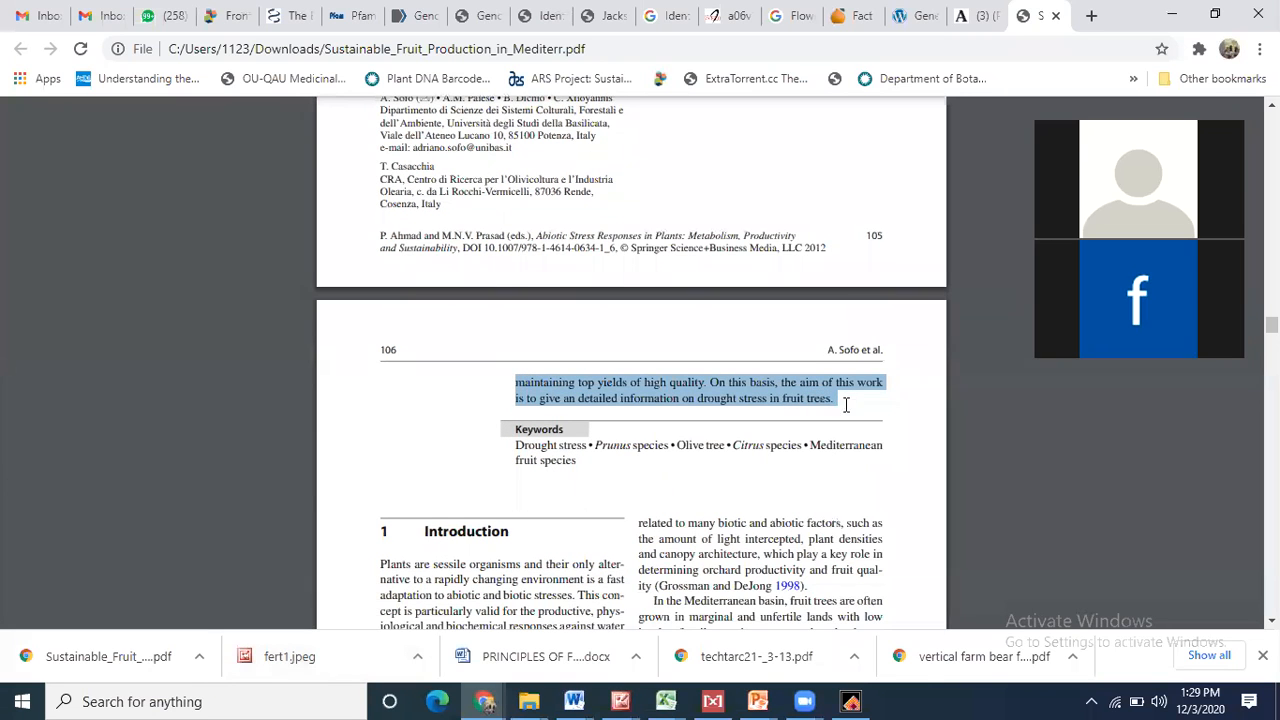
click(574, 701)
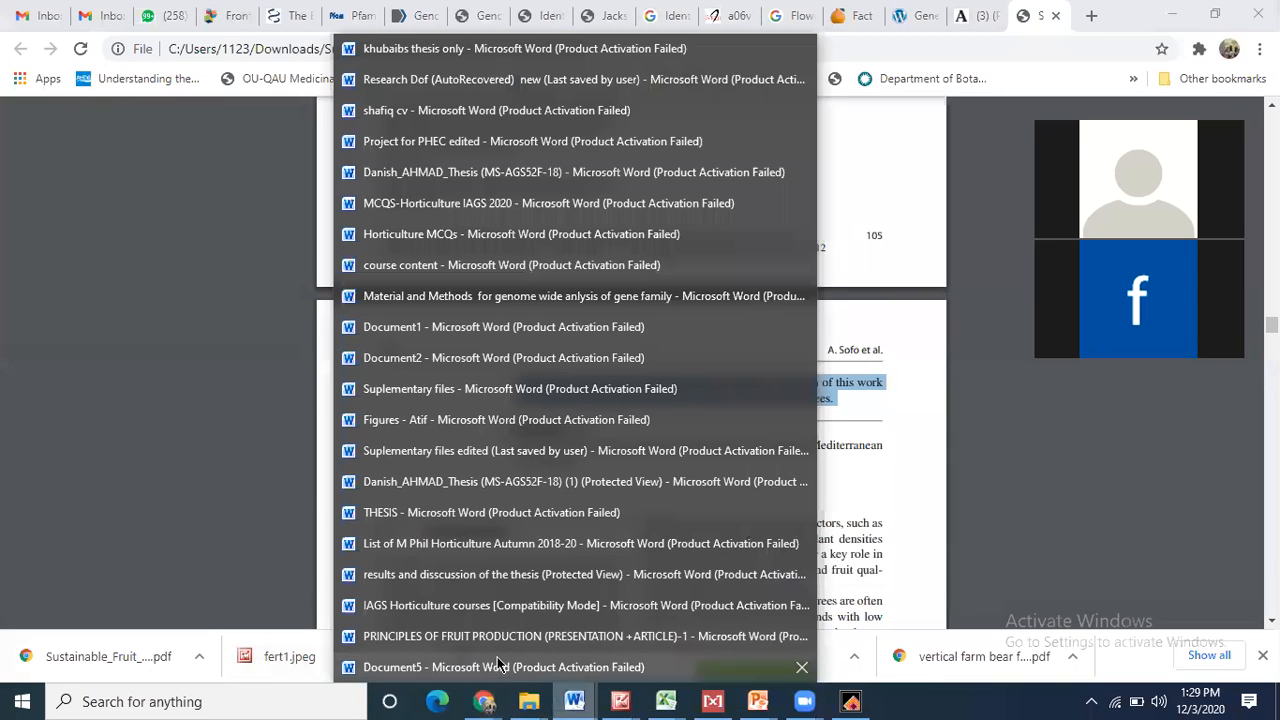
- Append the copied lines to the abstract's end and start a 'Keyword;' line below it
click(495, 658)
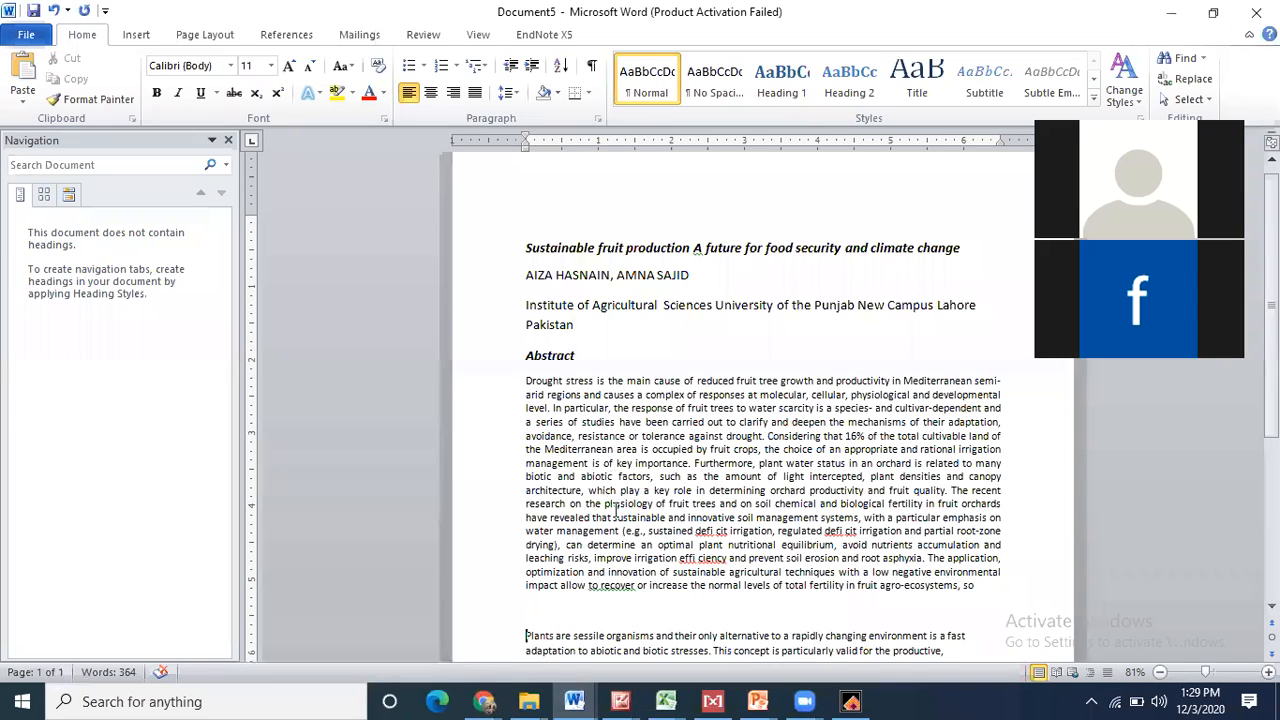
click(985, 582)
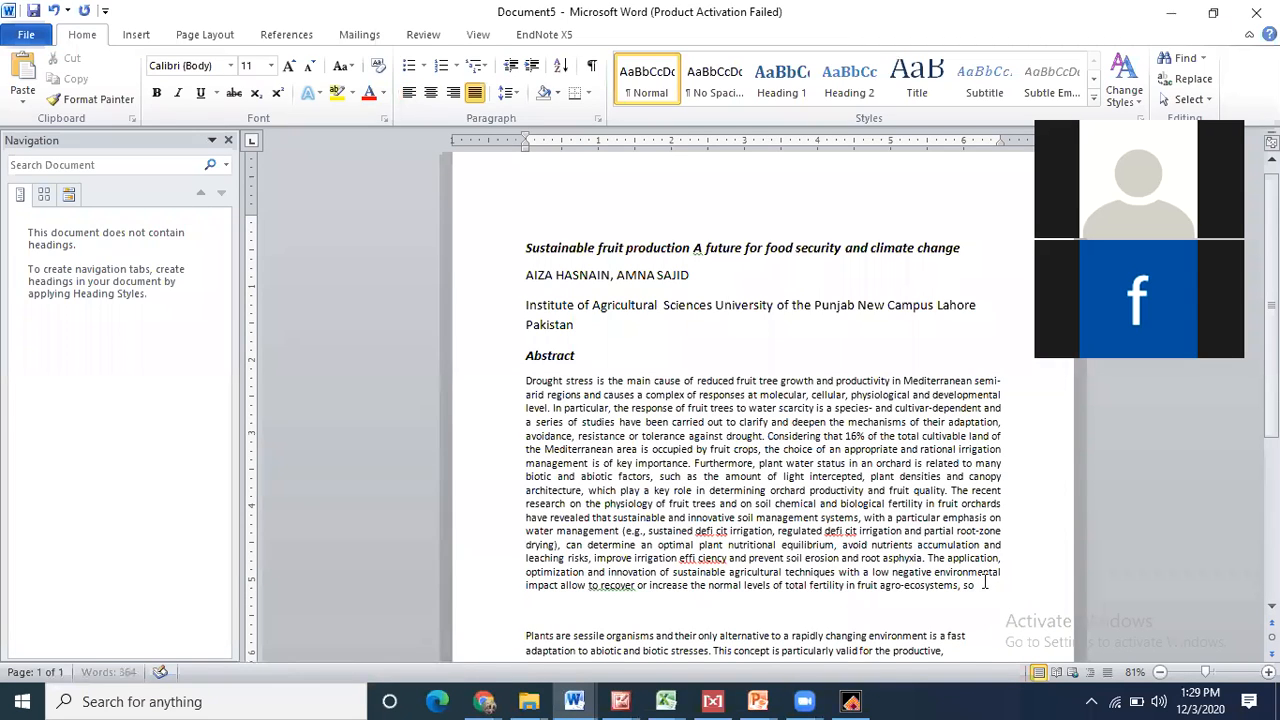
key(ctrl+v)
key(Return)
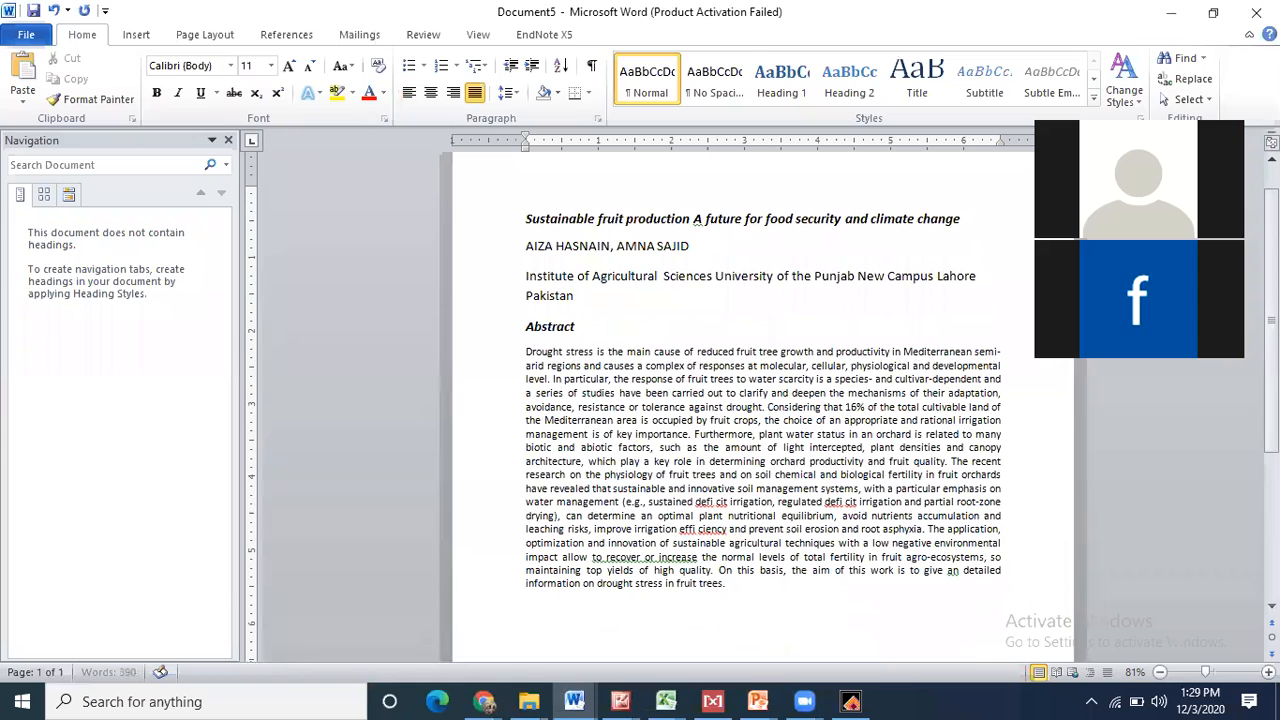
text(Keyword;)
- List keywords Pomology, Fruit Production, Climate Change, Food security, then add an Introduction heading
text(Pomology, Frui)
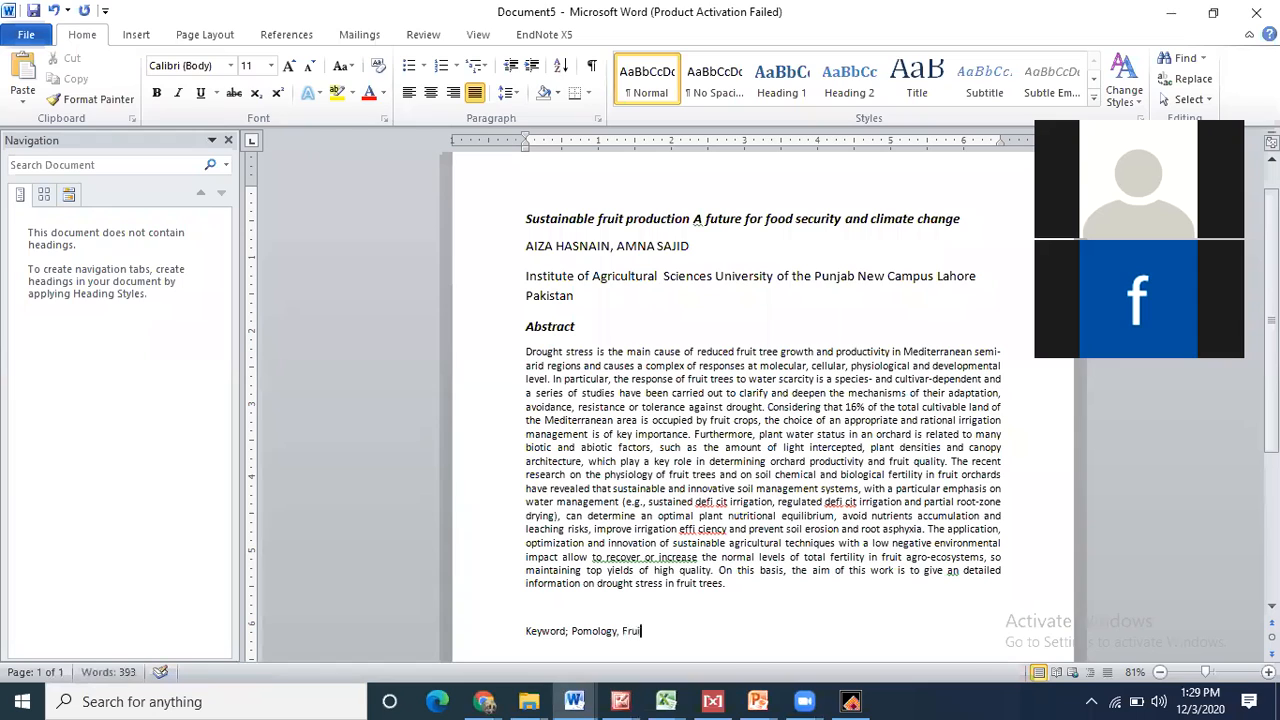
text(t Production, Cl)
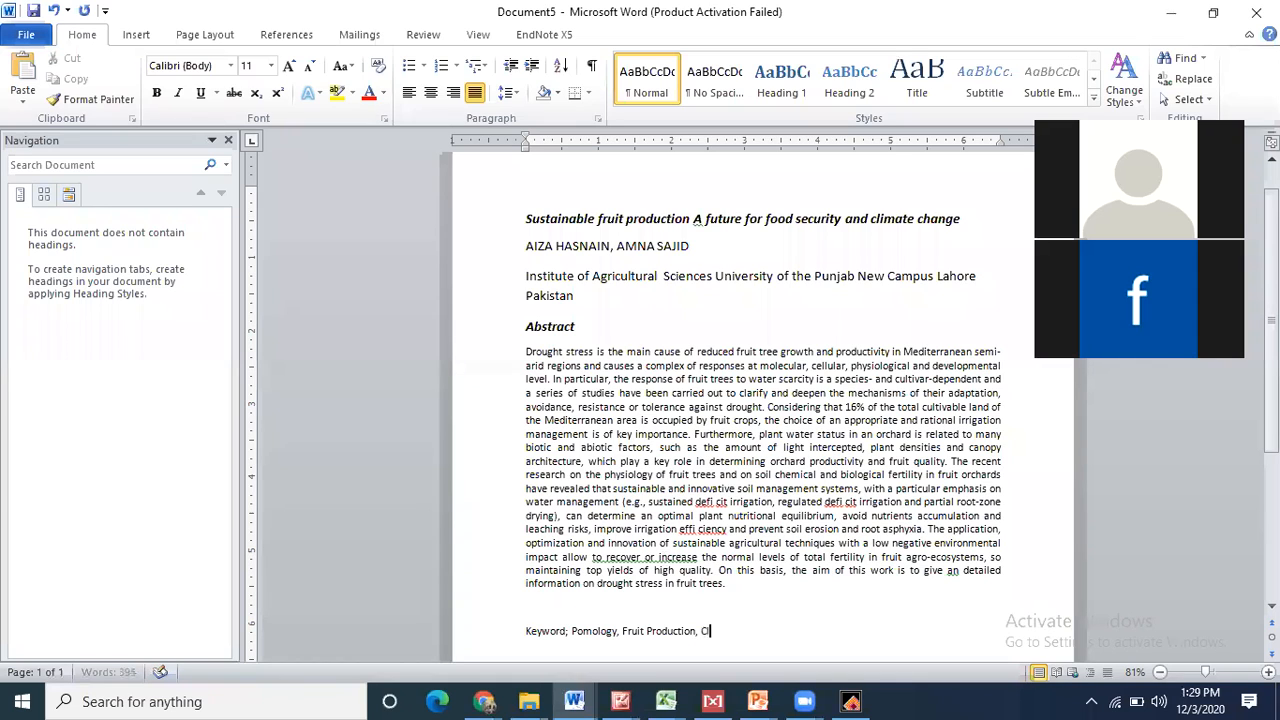
text(imate Change)
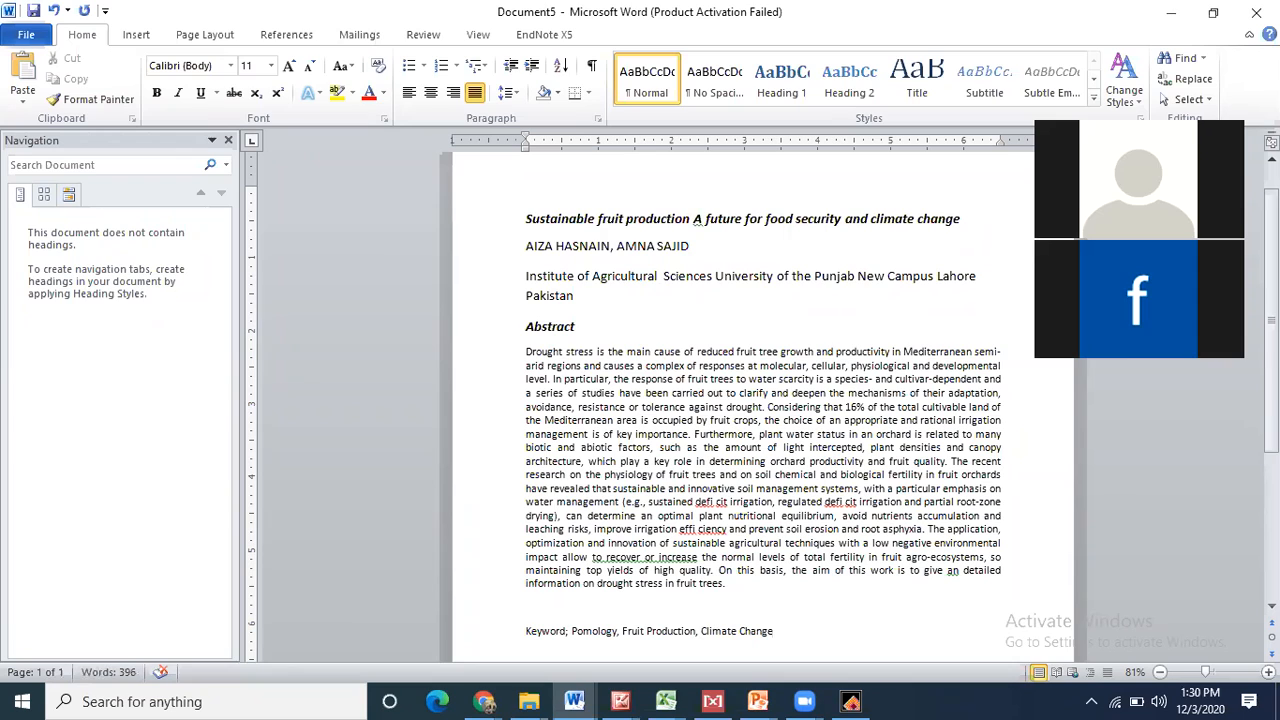
text(. Food security)
key(Return)
key(Return)
text(Introduction)
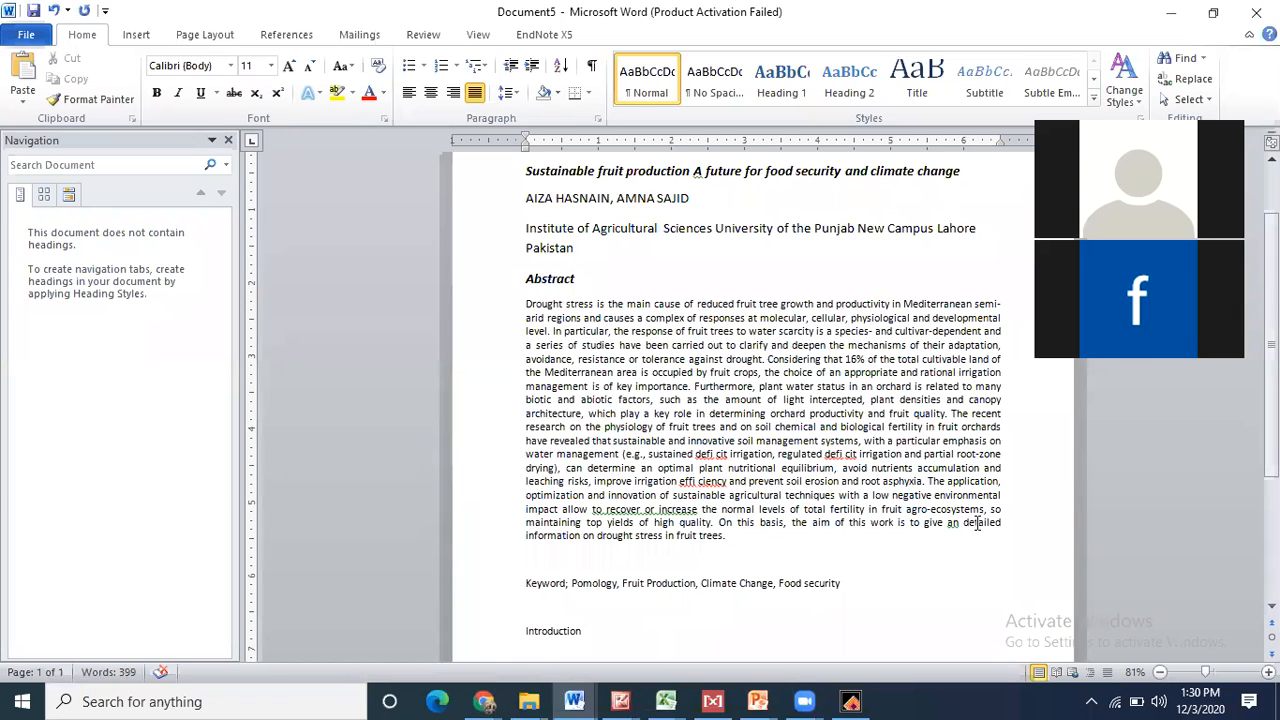
scroll(977, 524, down, 3)
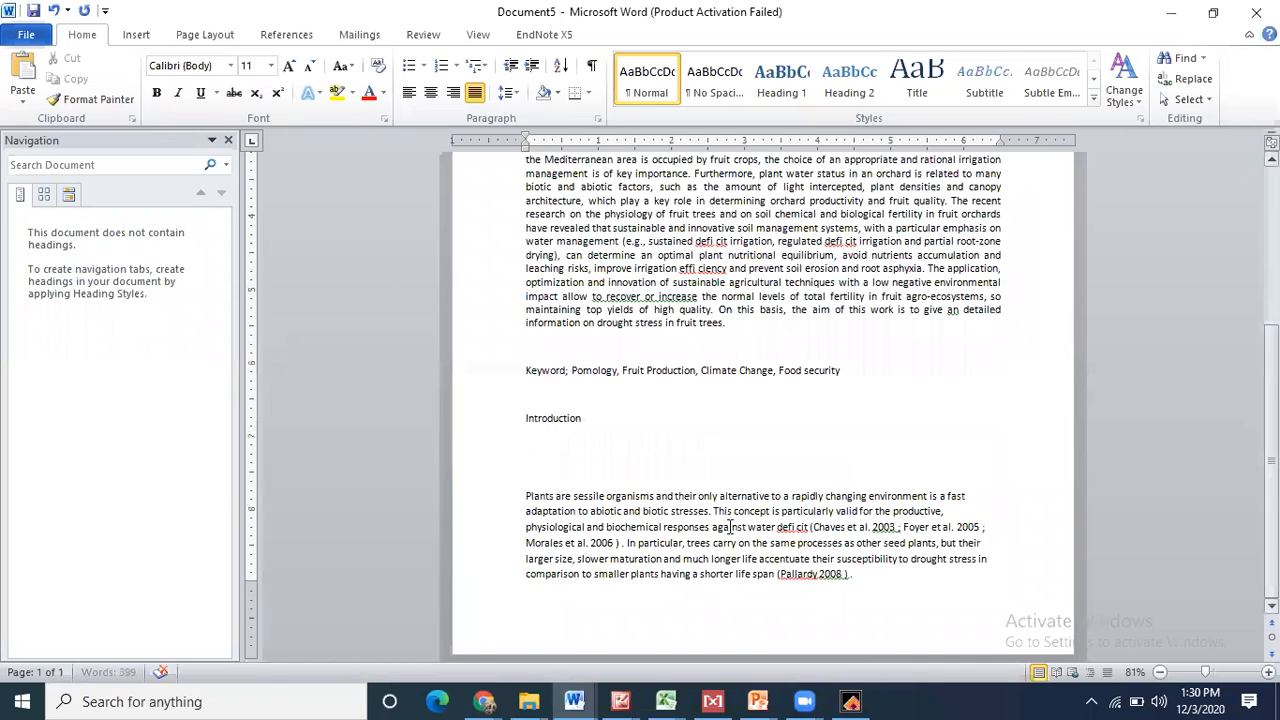
click(486, 701)
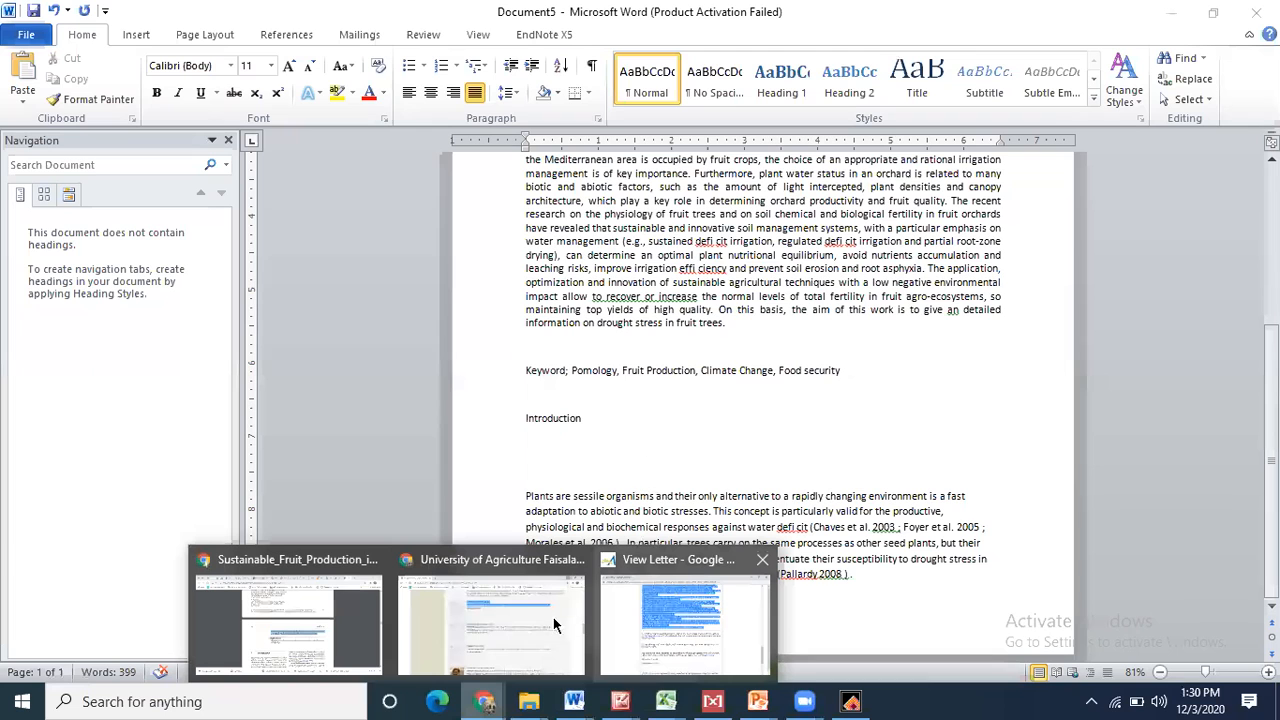
- Follow the Chaves et al. 2003 citation in the PDF's Introduction to the reference list
click(291, 625)
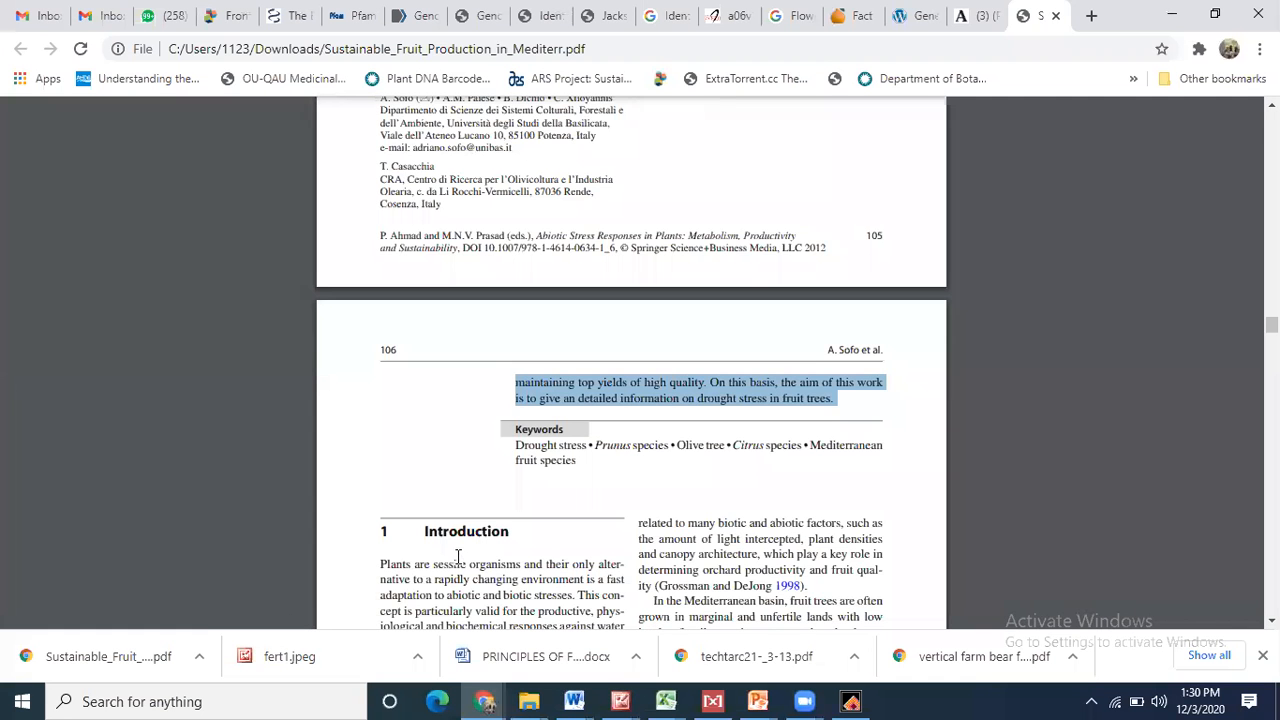
scroll(457, 556, down, 1)
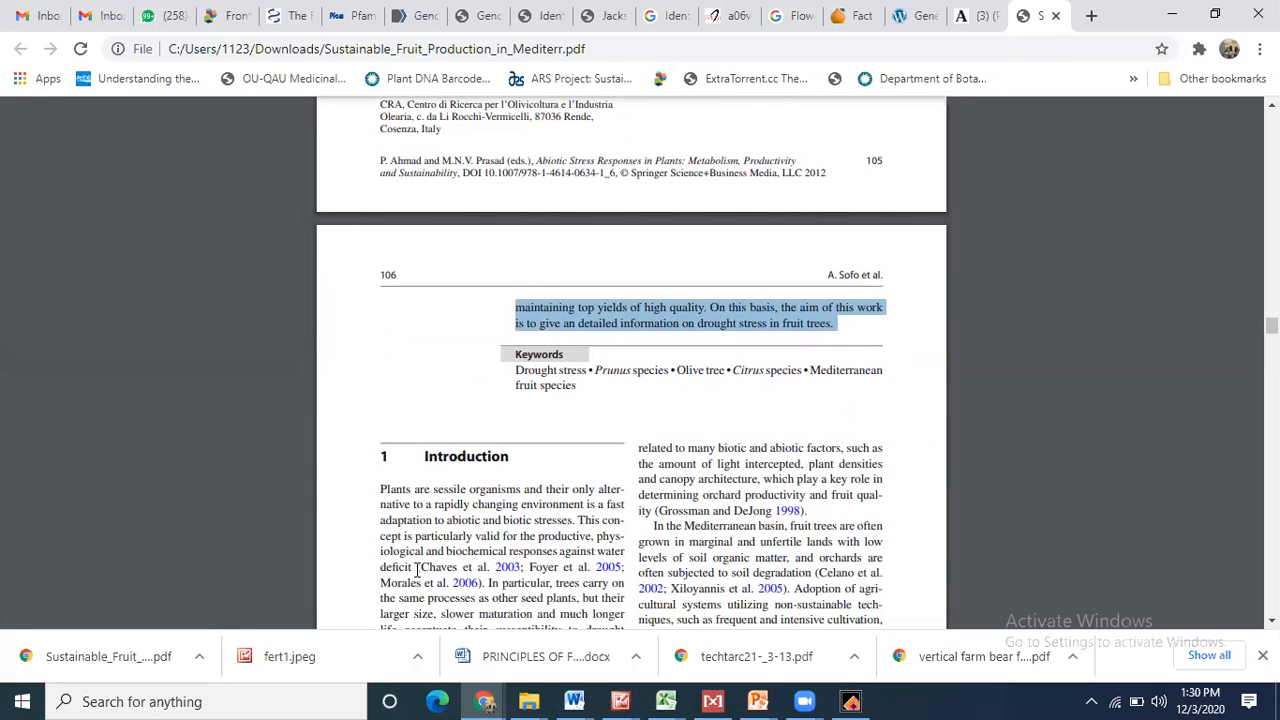
drag(424, 567, 472, 568)
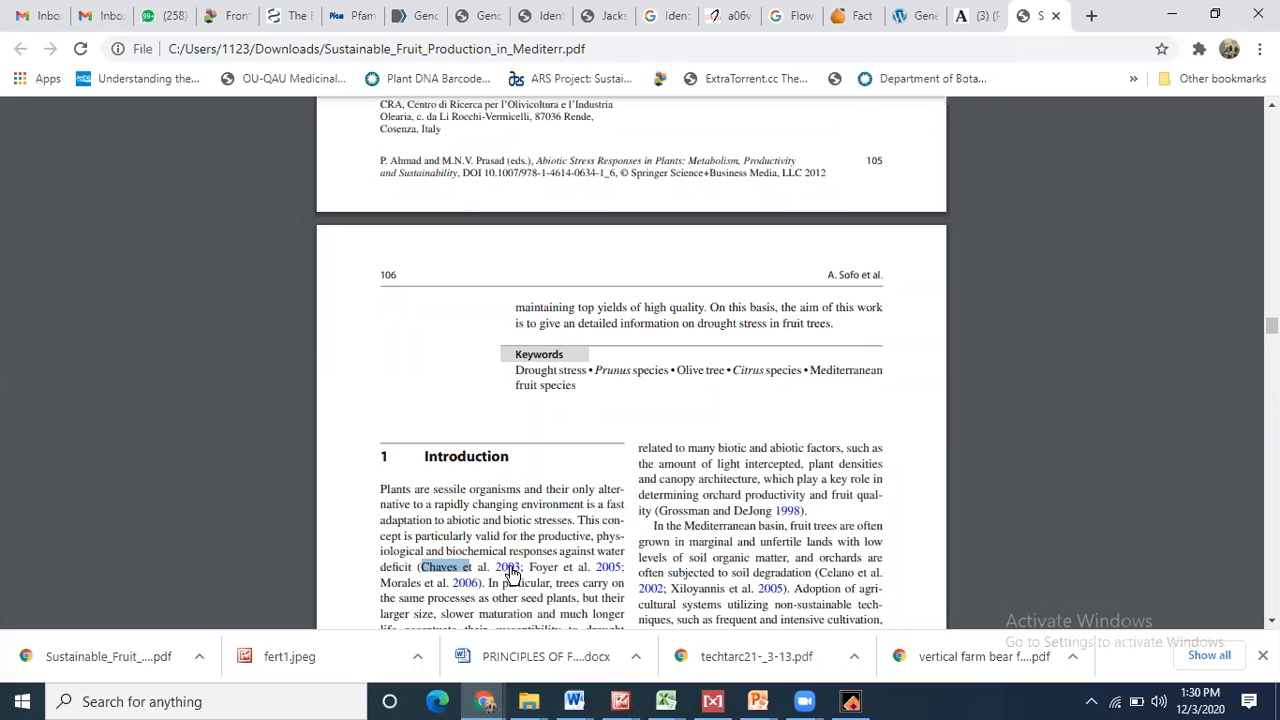
click(508, 567)
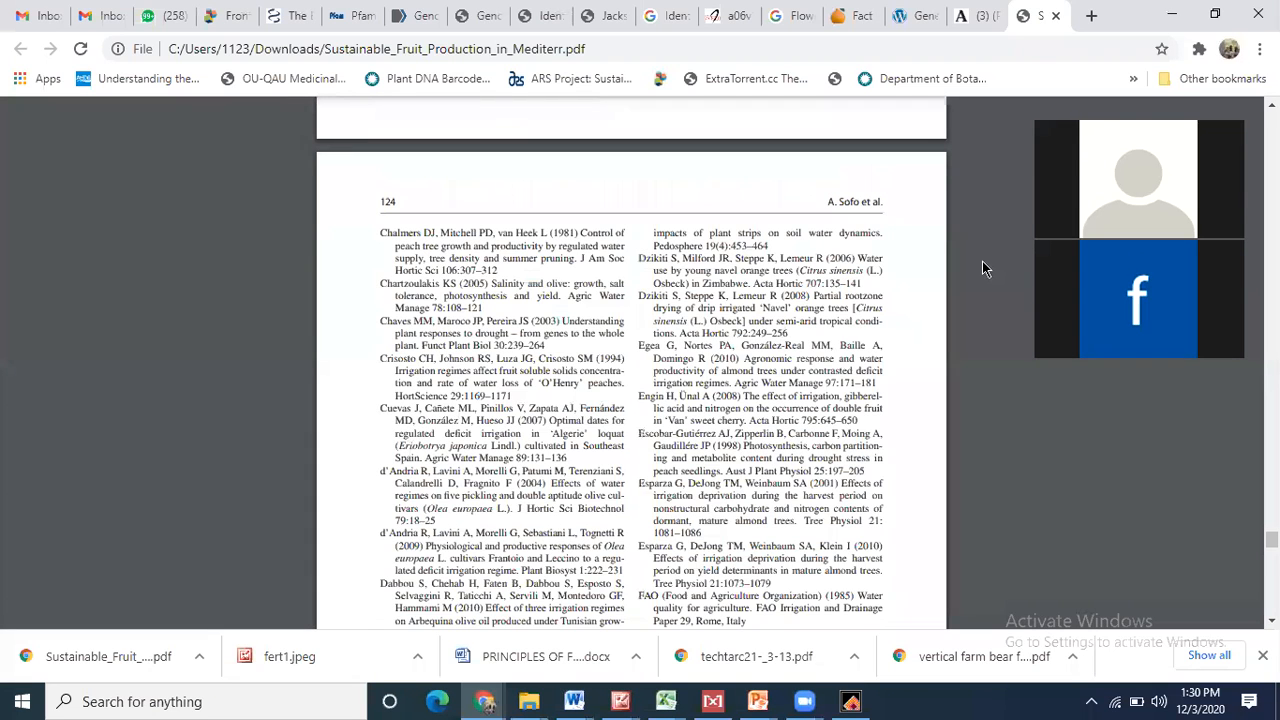
- Copy the 'Understanding plant responses to drought' reference title and choose PubMed (NLM) in EndNote
scroll(630, 390, up, 3)
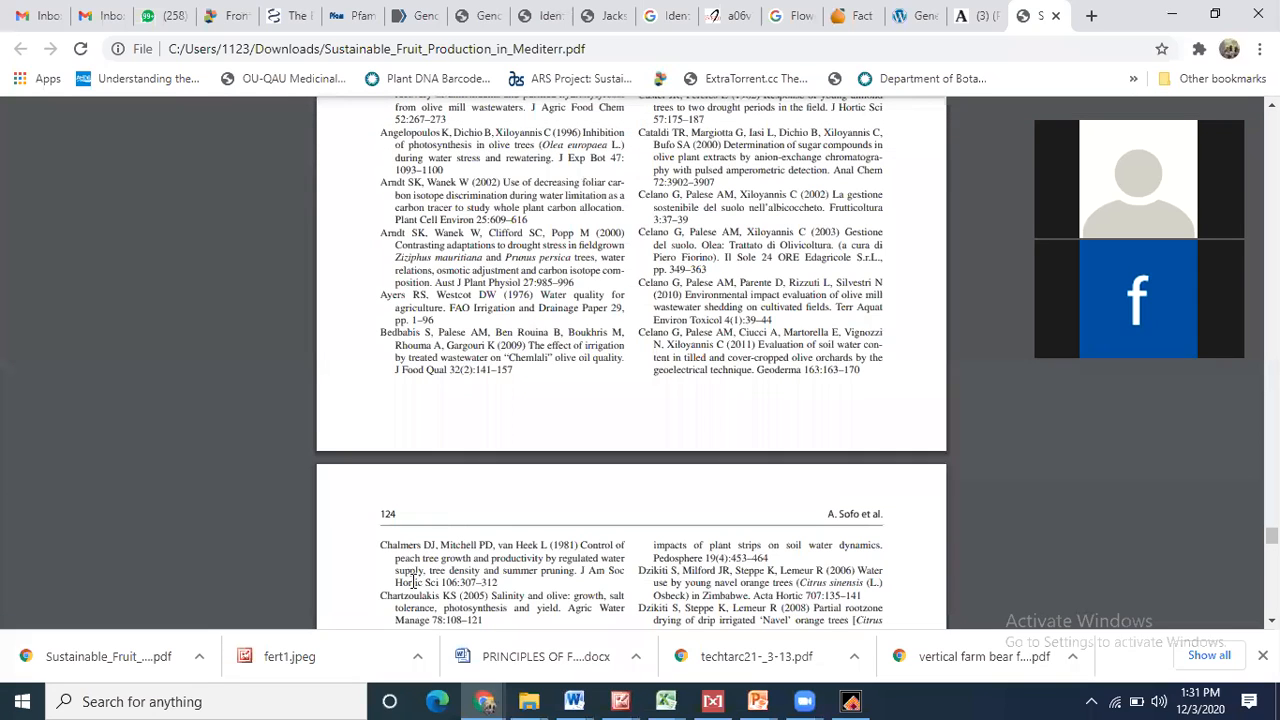
scroll(421, 605, down, 1)
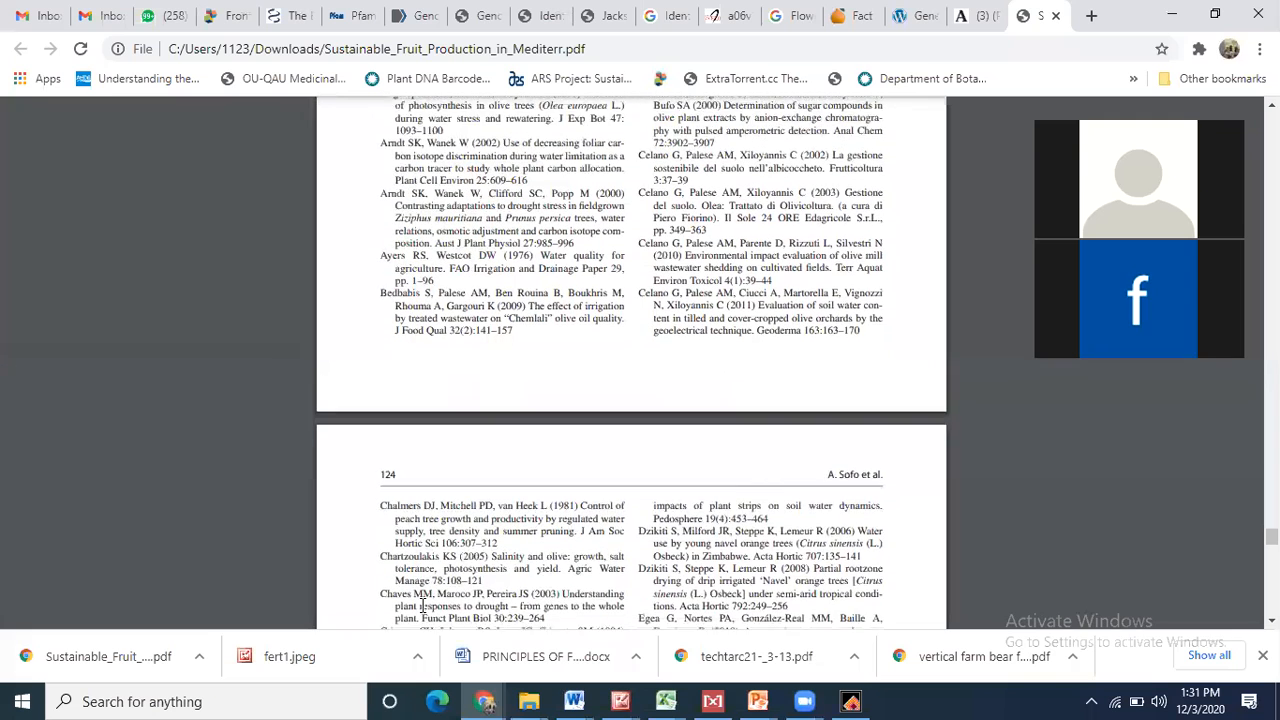
drag(380, 560, 418, 580)
click(561, 570)
right_click(418, 580)
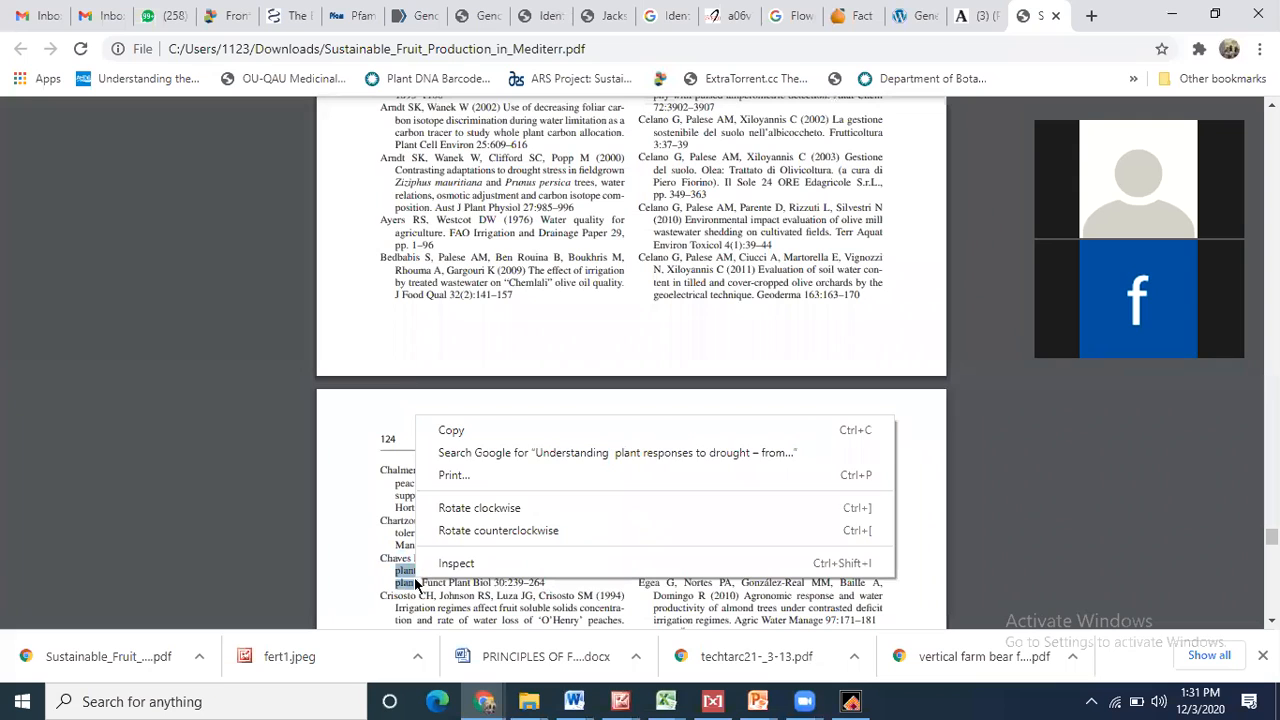
click(468, 432)
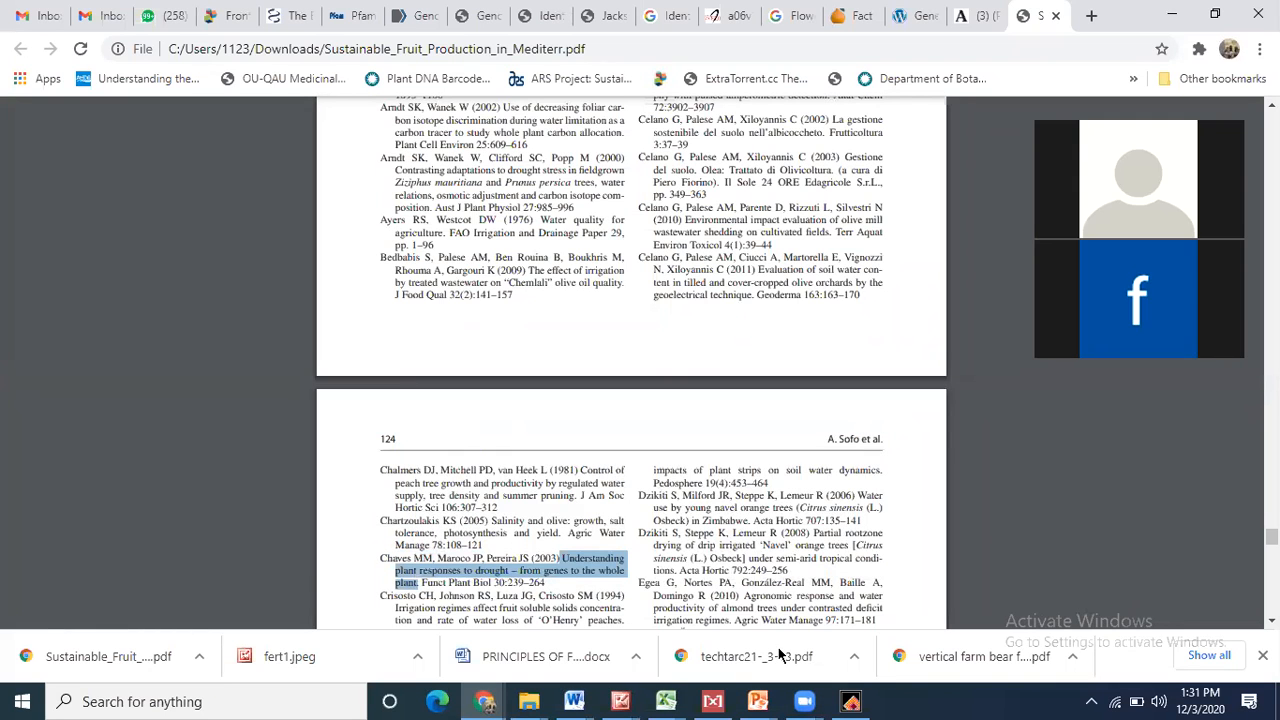
click(850, 701)
click(77, 285)
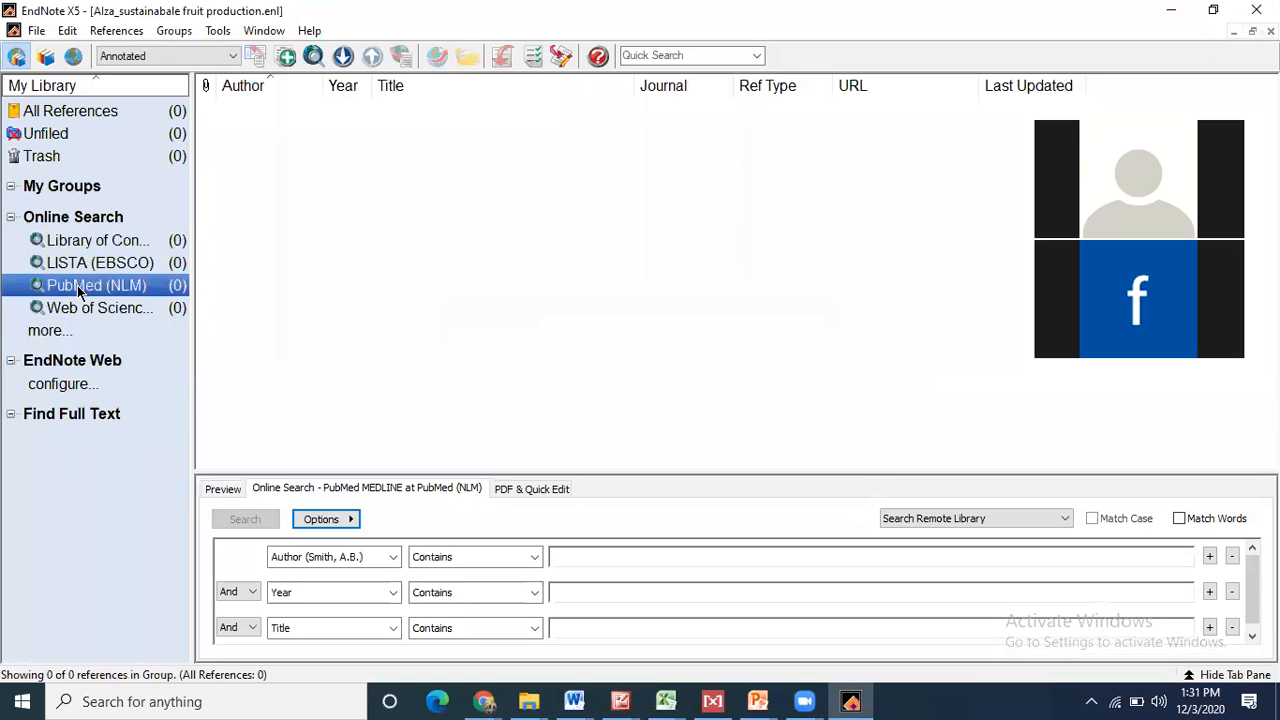
- Switch EndNote to Online Search with PubMed (NLM) and the All Fields search field
click(46, 56)
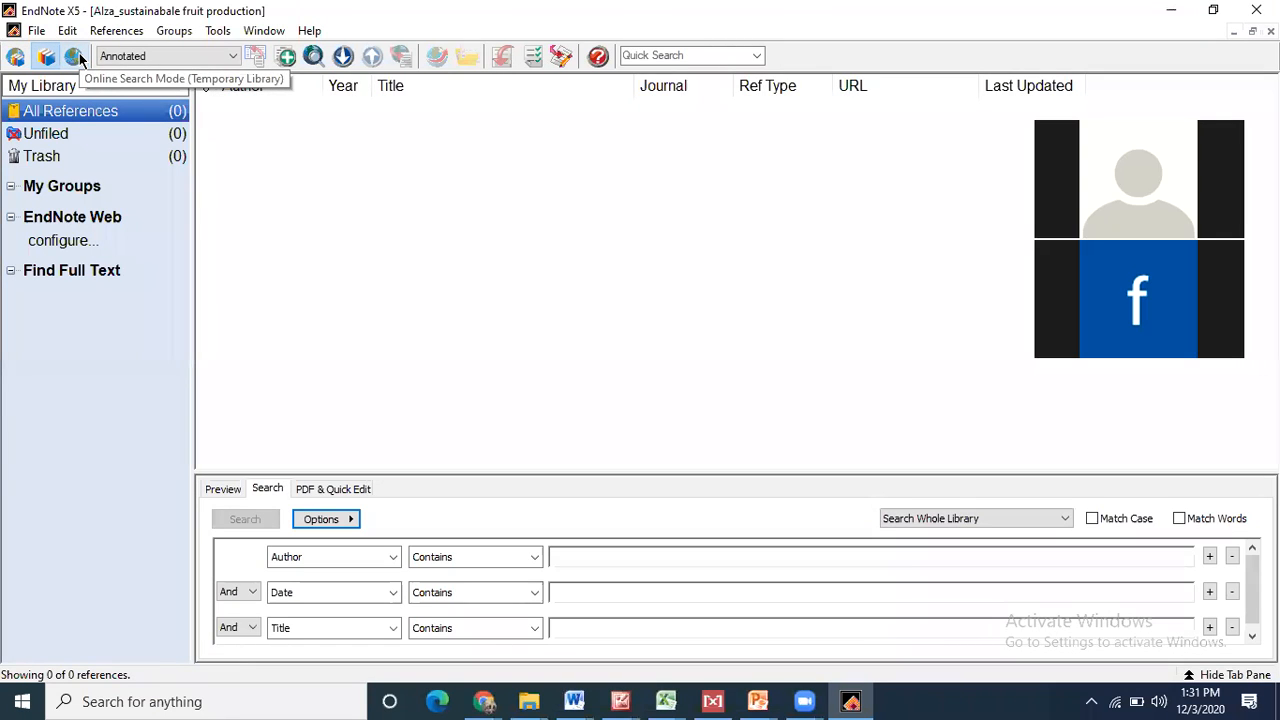
click(78, 58)
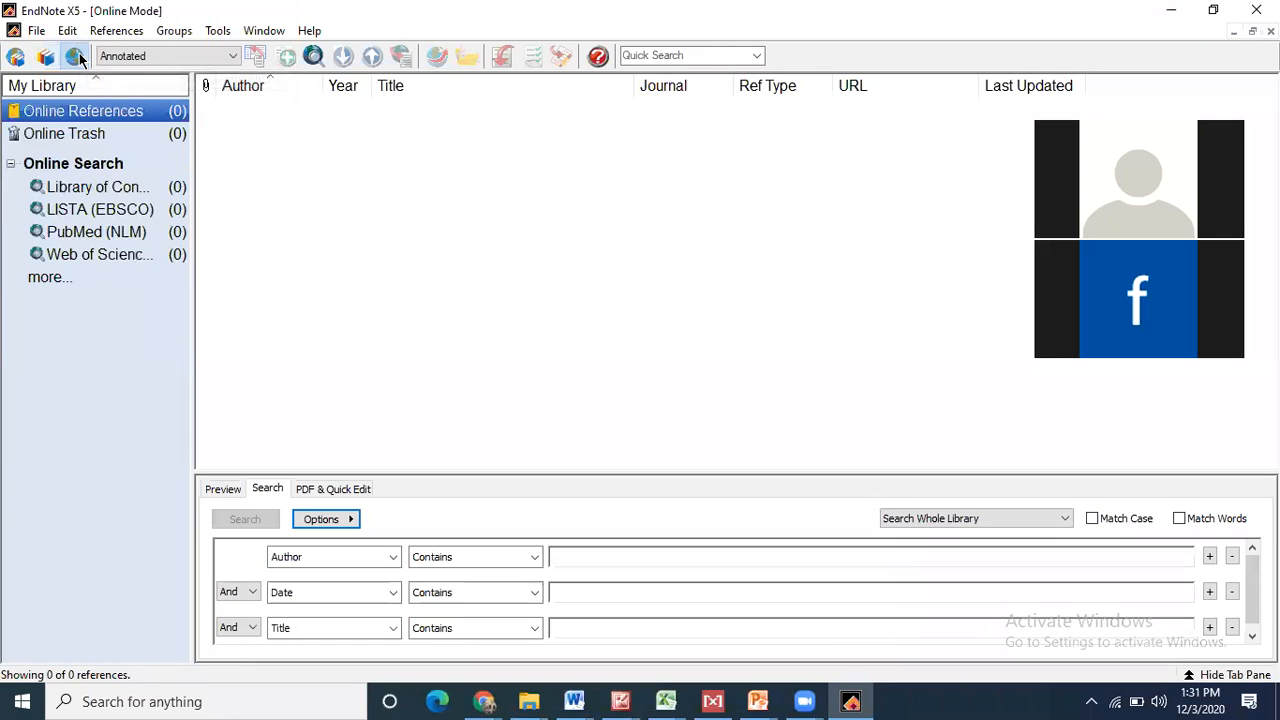
click(46, 56)
click(78, 57)
click(81, 233)
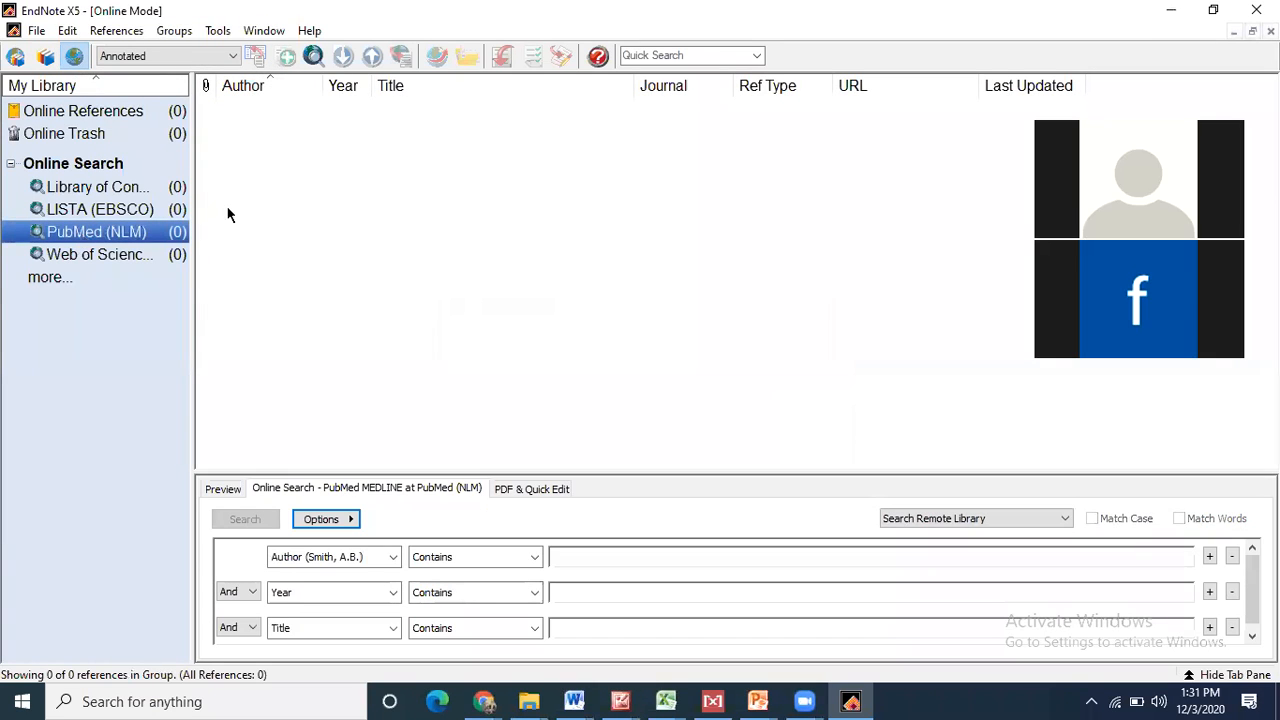
click(350, 557)
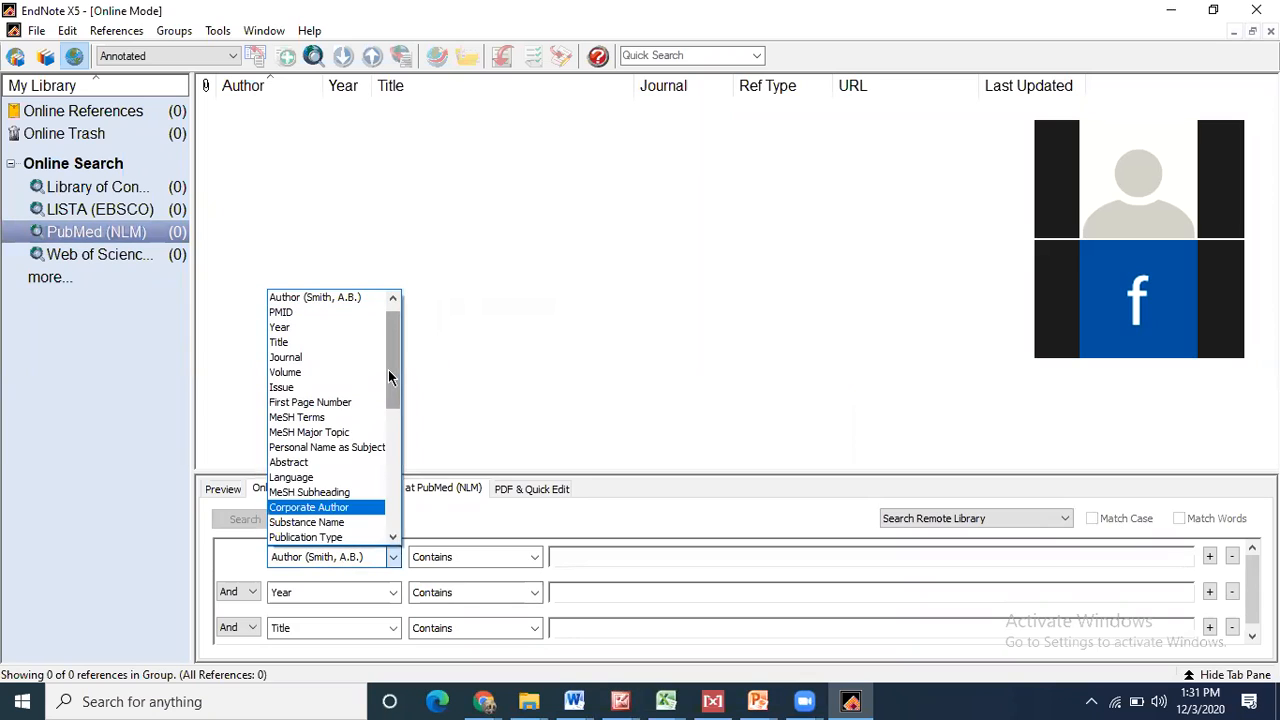
scroll(388, 375, up, 1)
click(300, 297)
- Search PubMed for the full pasted title, tidied onto one line; no references match
click(600, 558)
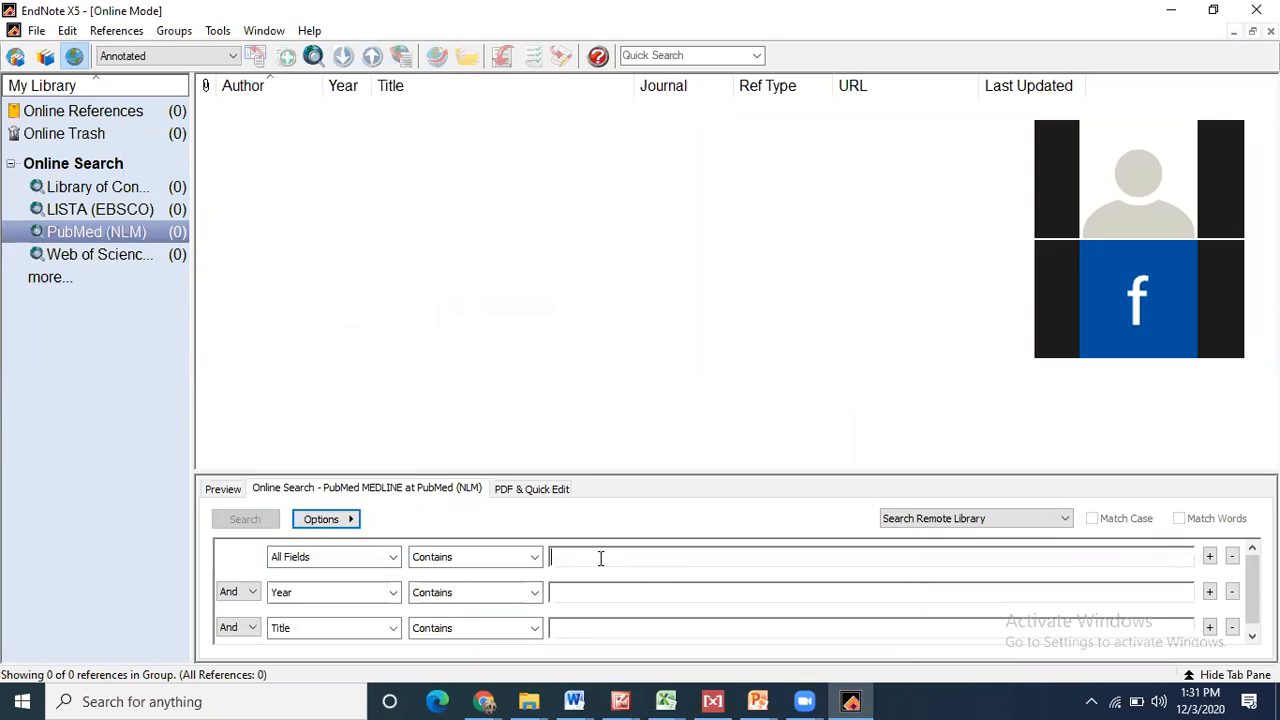
key(ctrl+v)
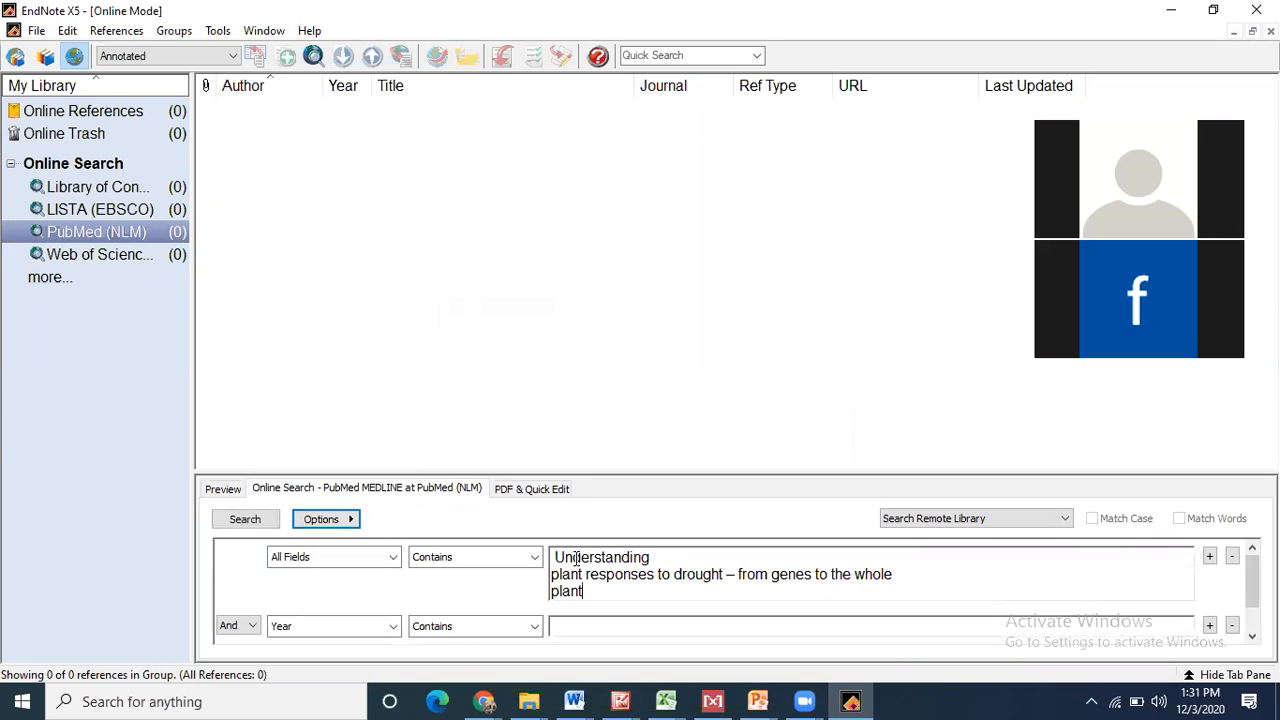
click(555, 558)
key(BackSpace)
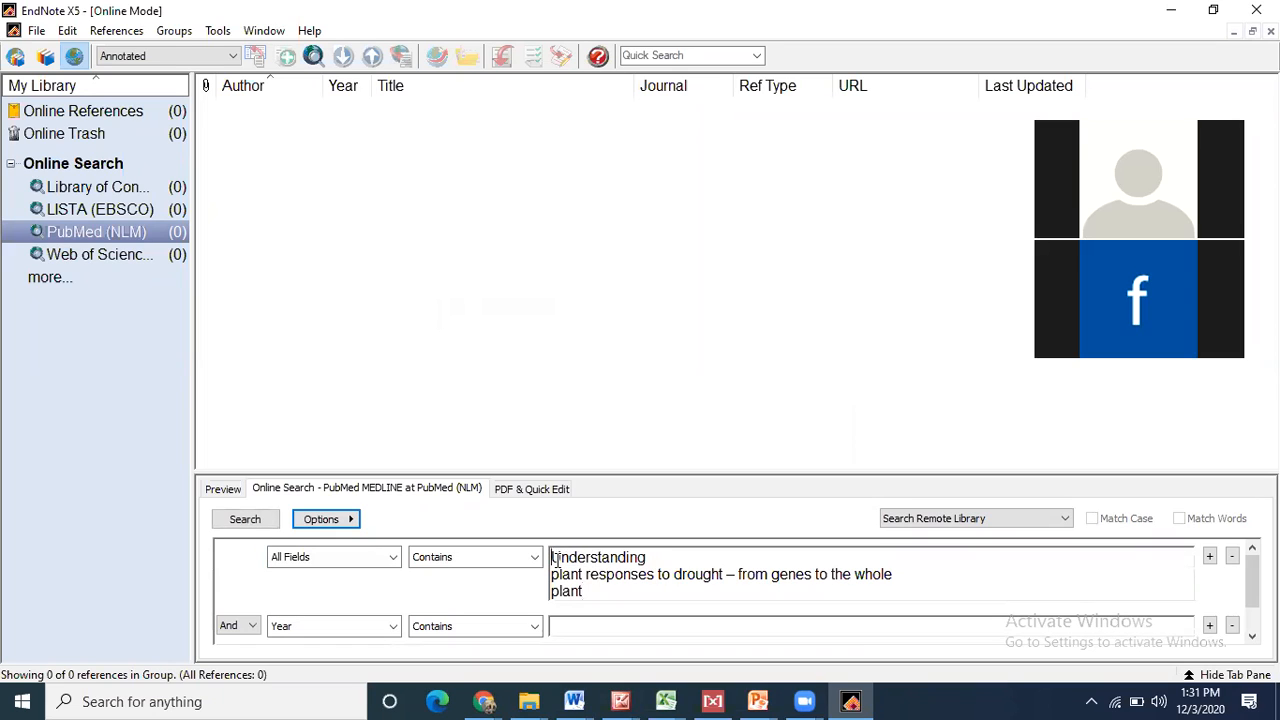
click(553, 574)
key(BackSpace)
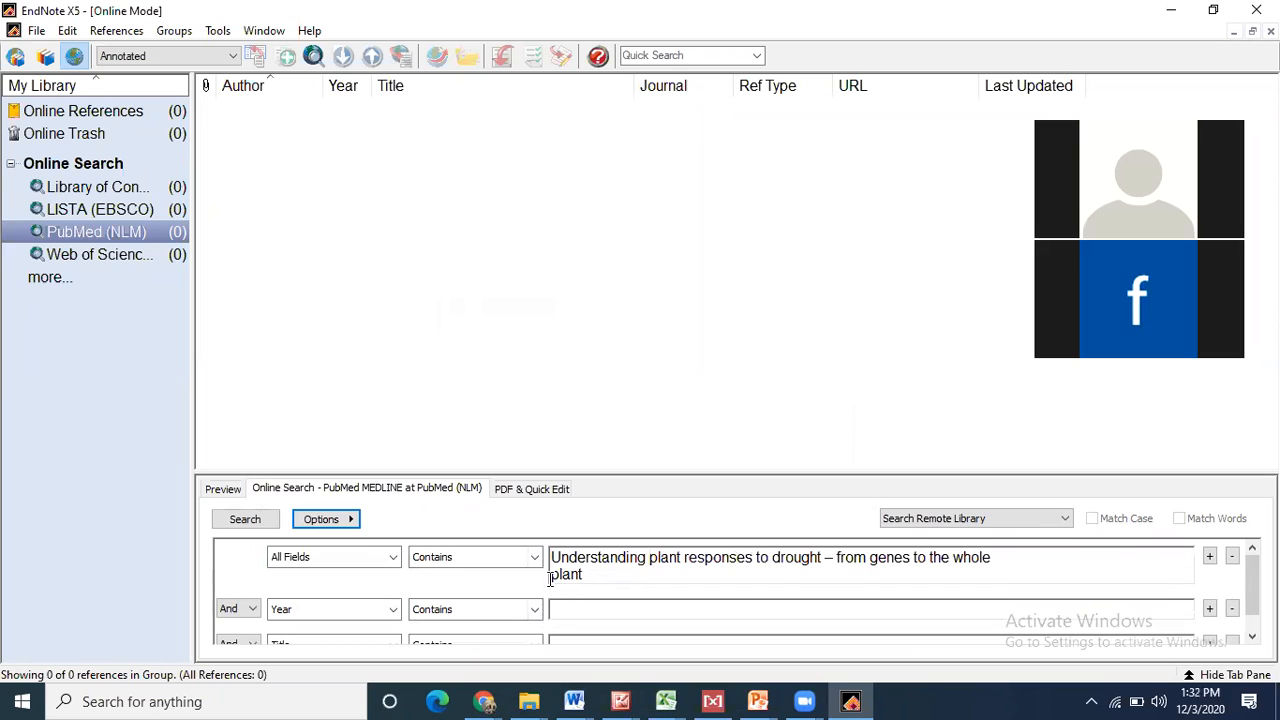
click(551, 575)
key(BackSpace)
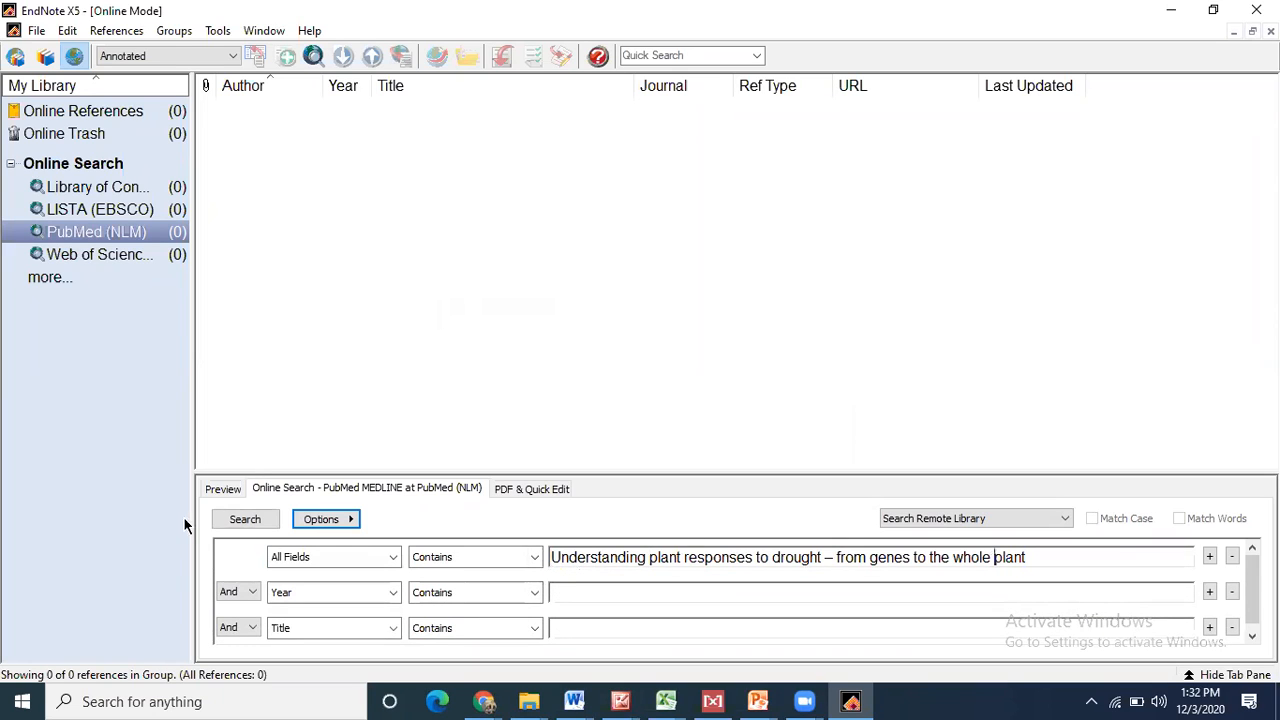
click(245, 520)
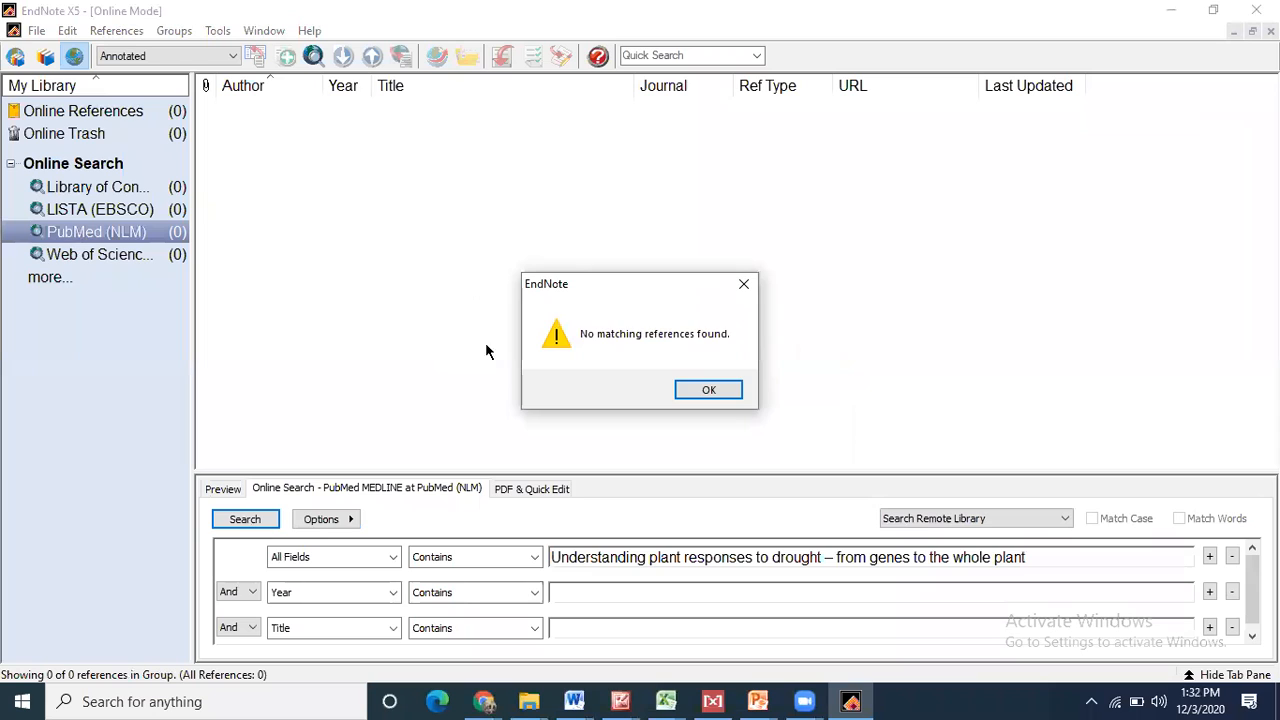
click(708, 389)
- Retry with the subtitle removed (851 hits, cancelled), then search the full title without the dash
click(825, 557)
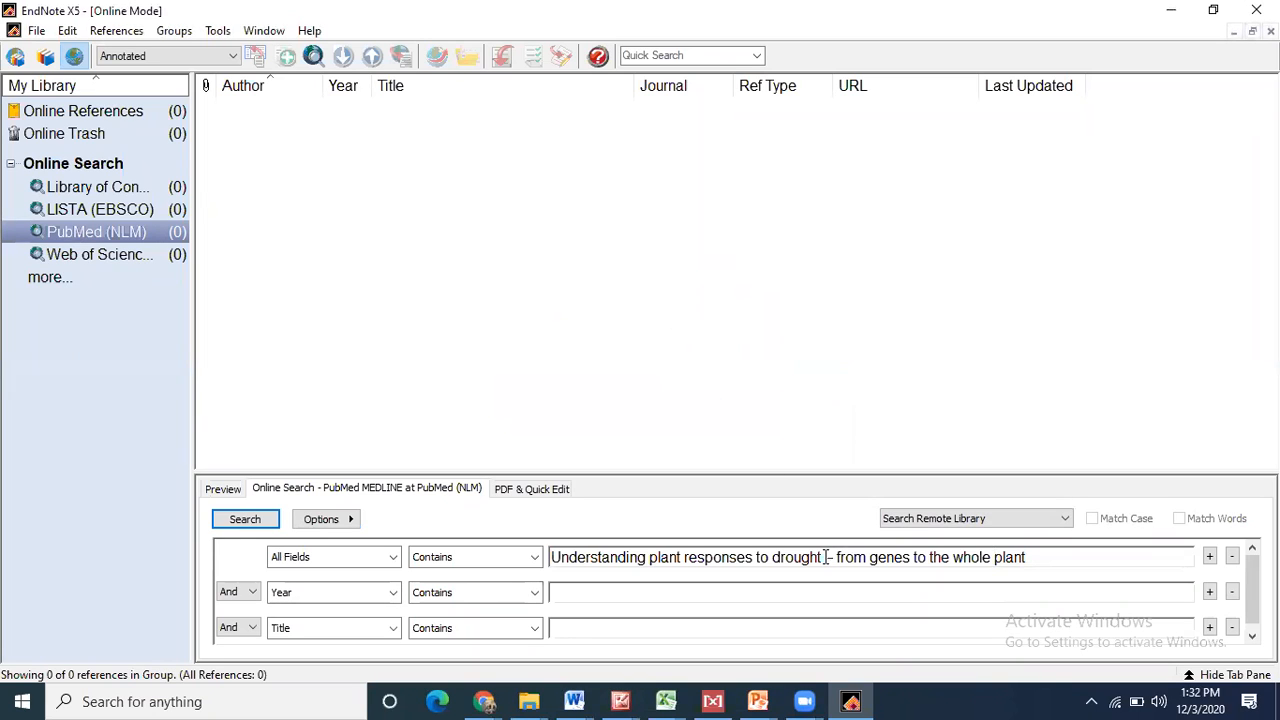
shift+click(1106, 571)
key(BackSpace)
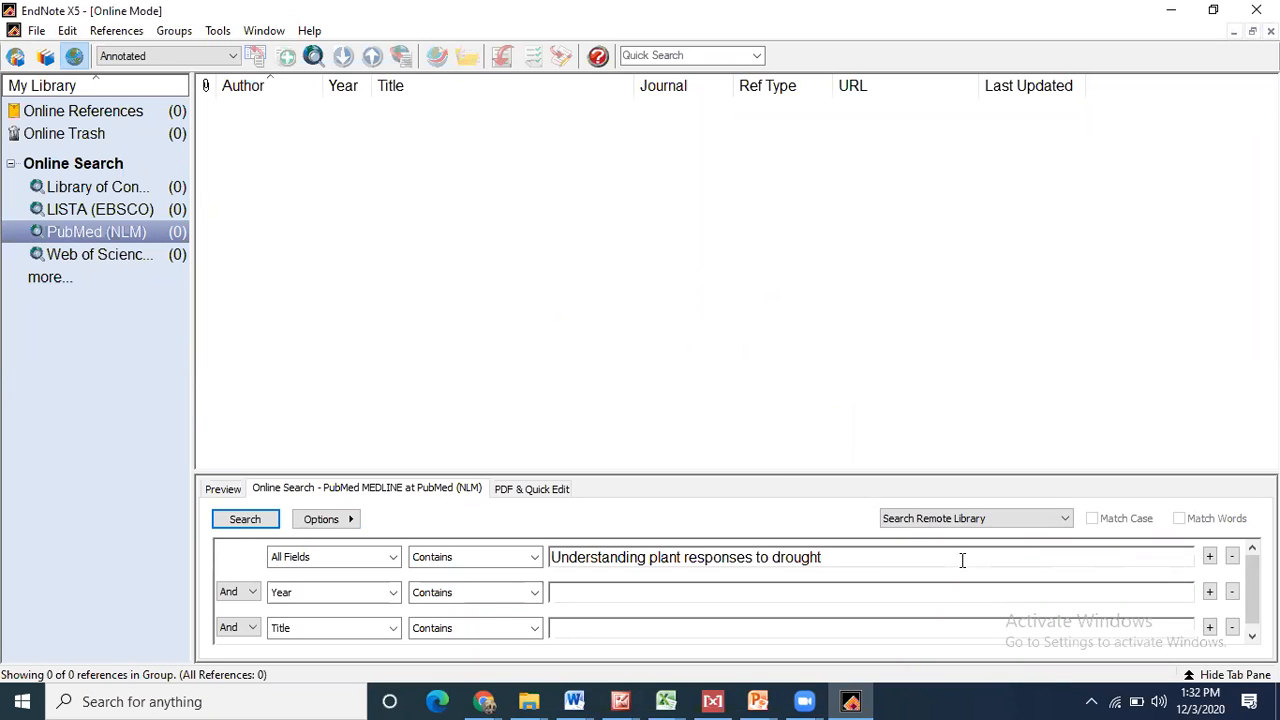
click(252, 519)
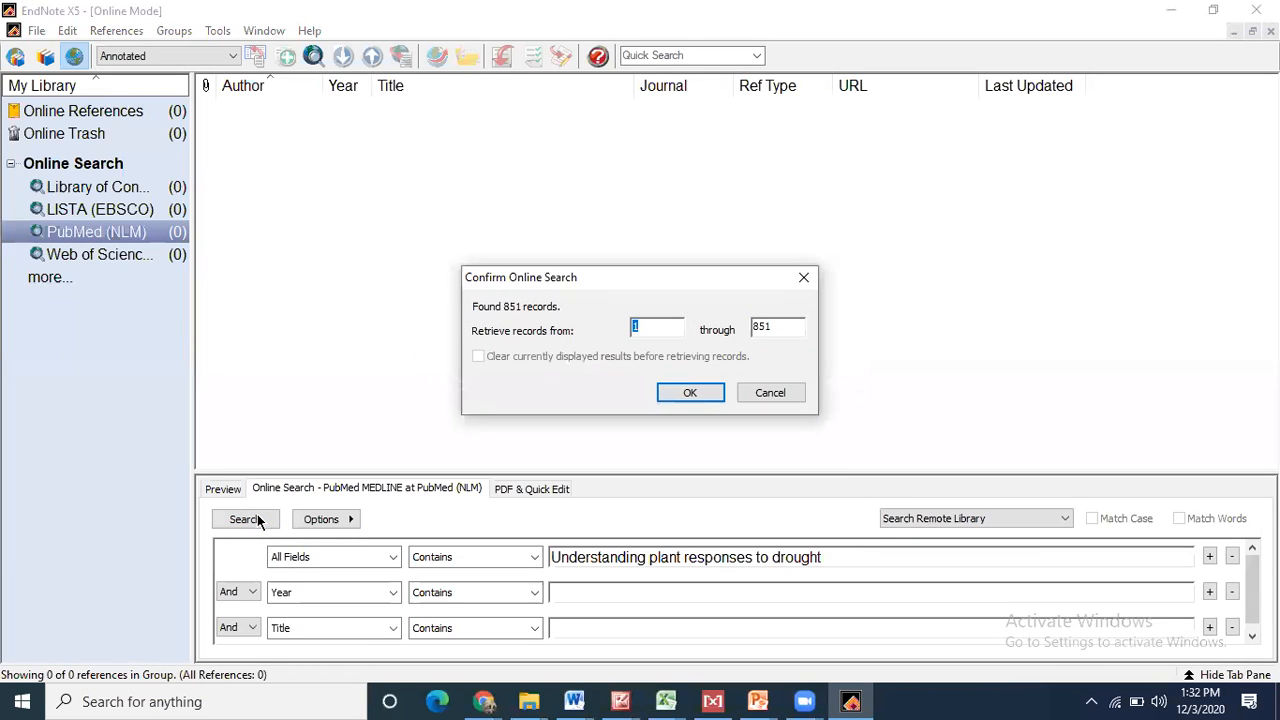
click(771, 393)
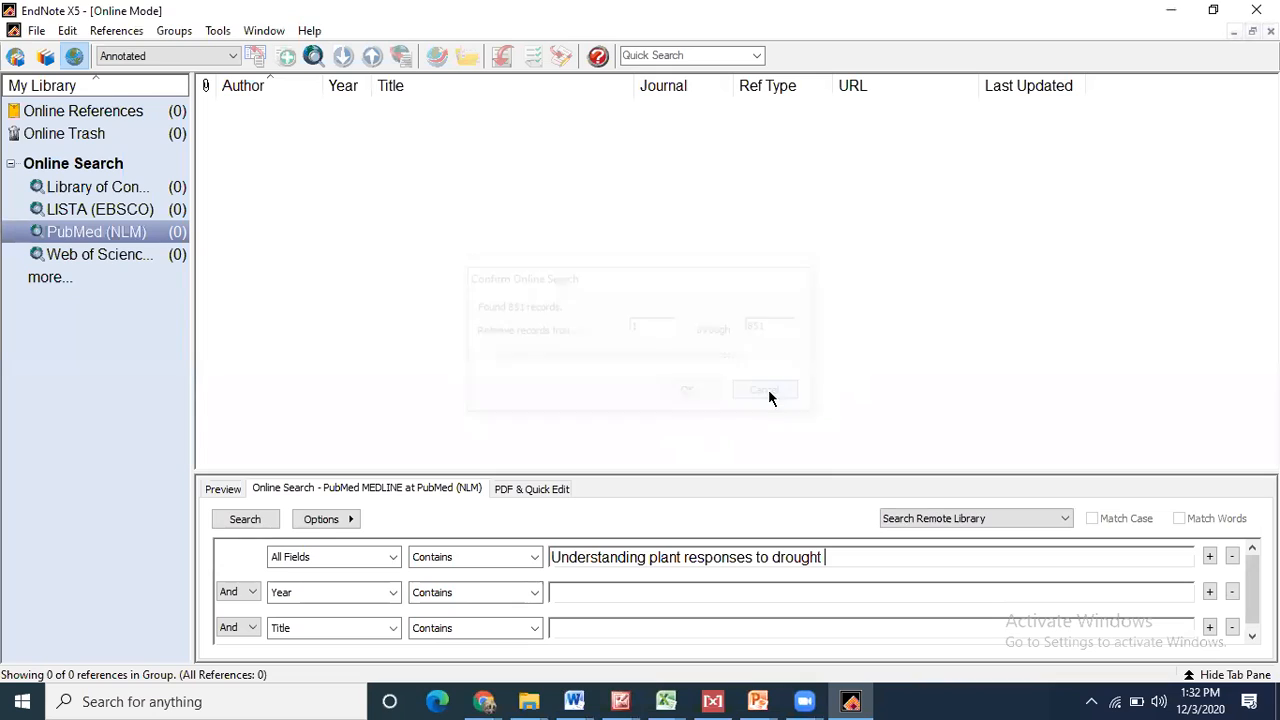
key(ctrl+z)
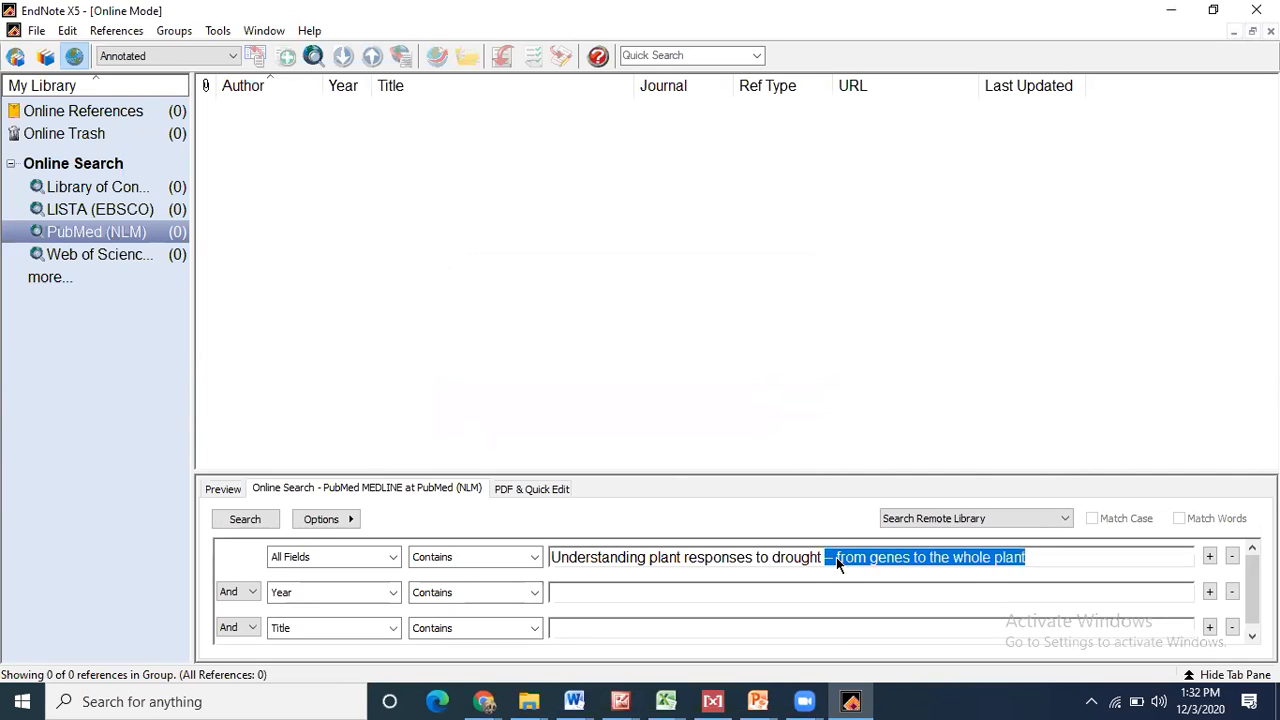
click(836, 557)
key(BackSpace)
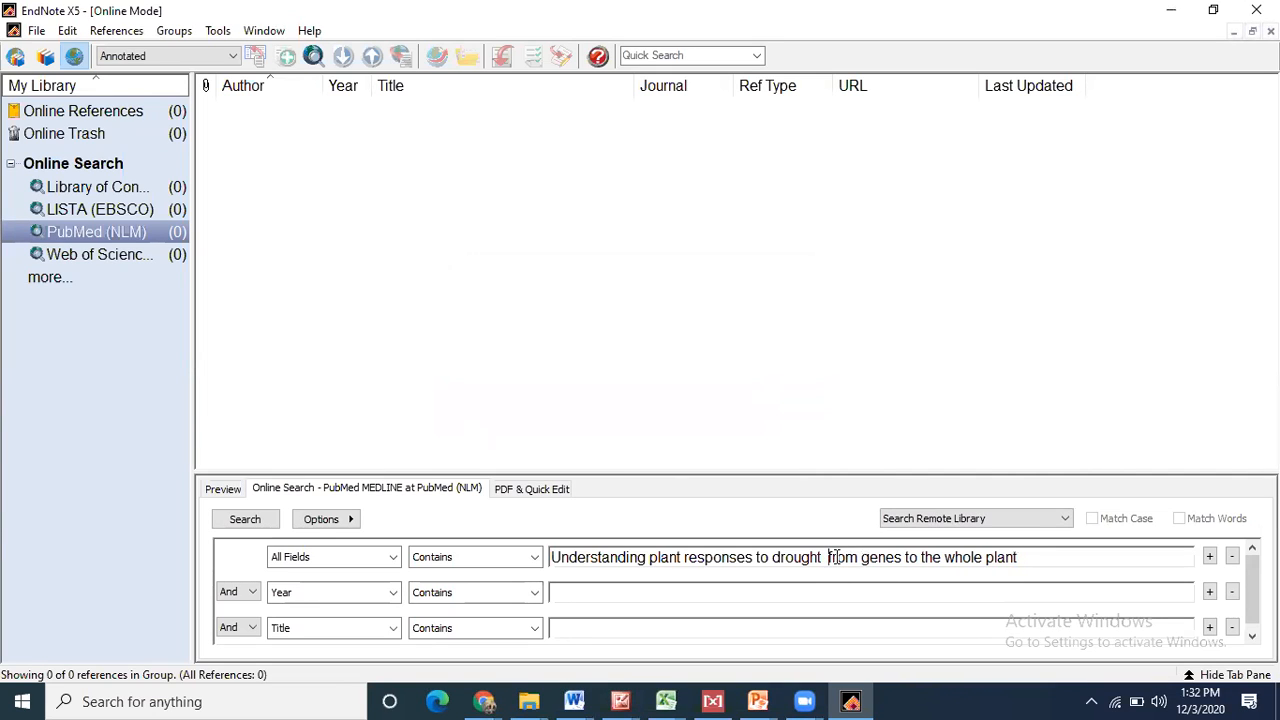
click(248, 520)
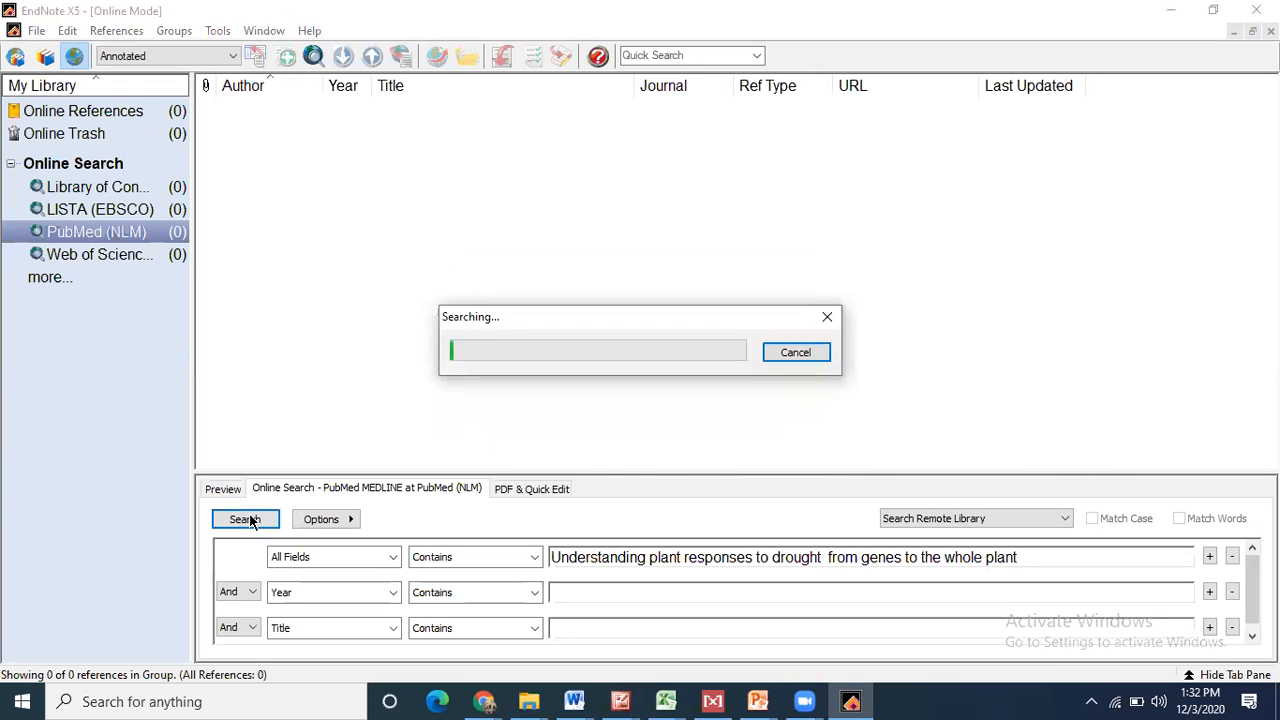
- Retrieve the PubMed search results and preview the Chaves 2003 drought paper's citation and abstract
click(669, 392)
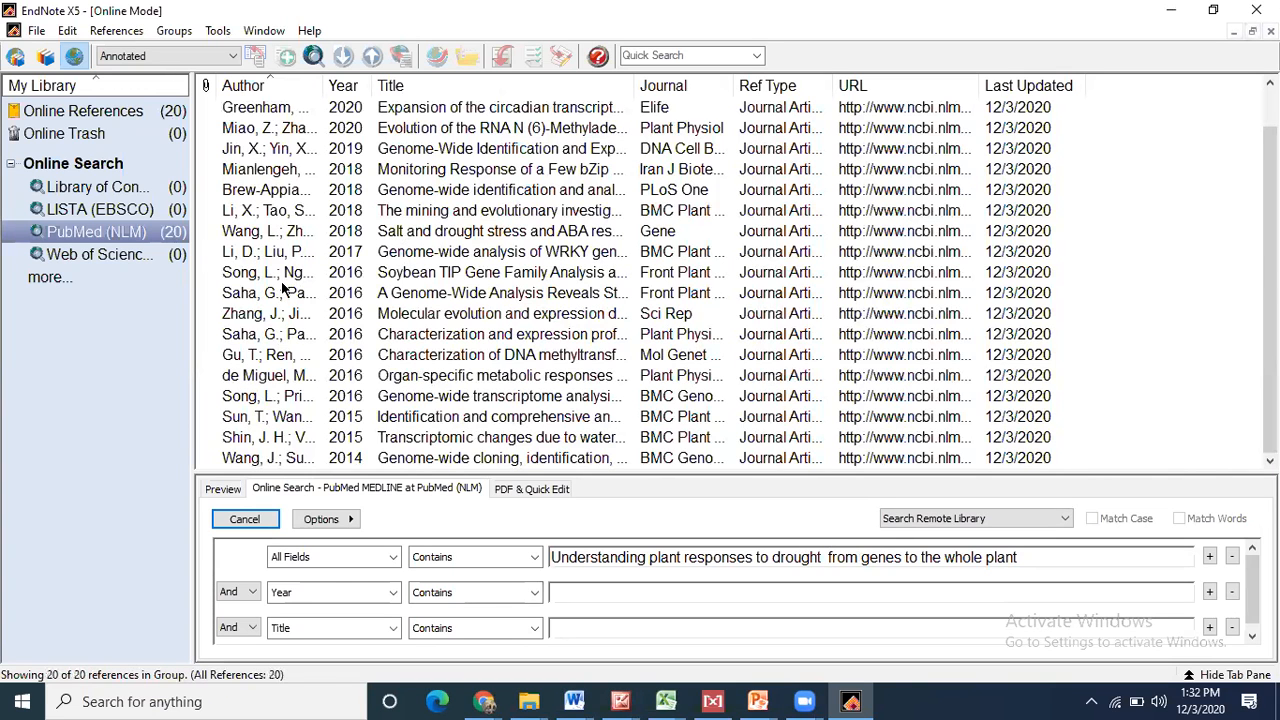
scroll(284, 289, down, 2)
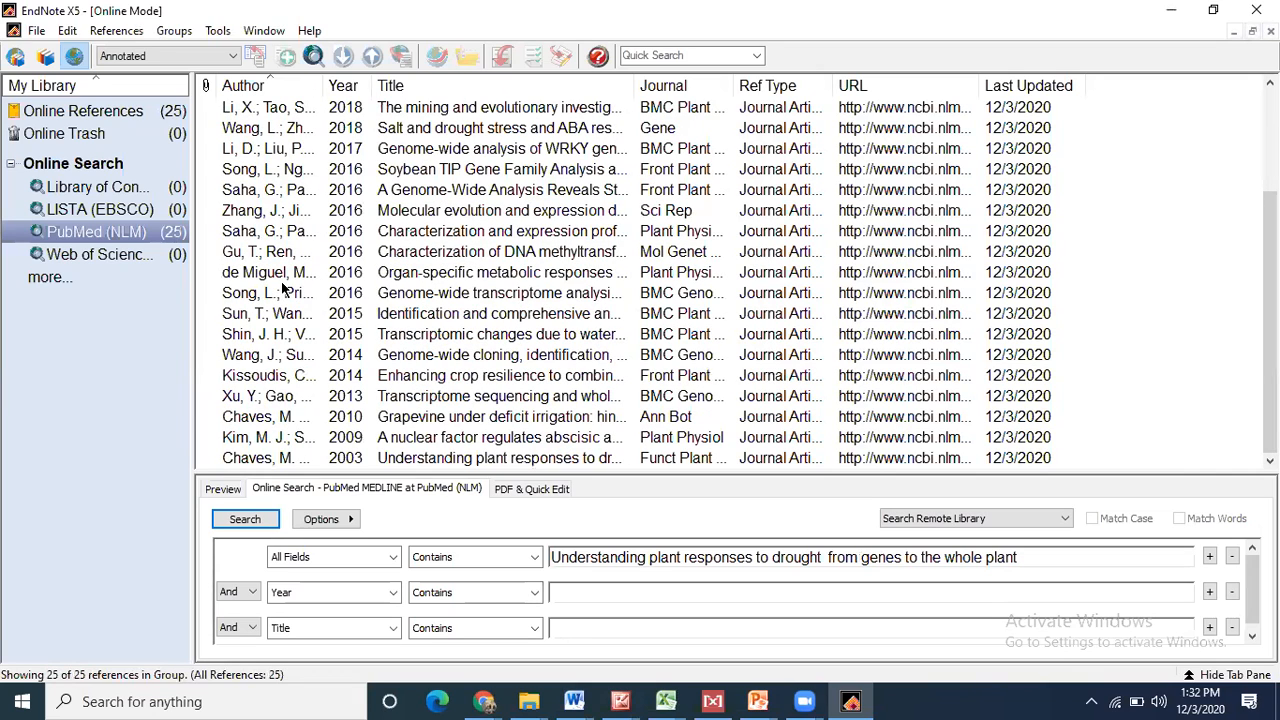
click(245, 459)
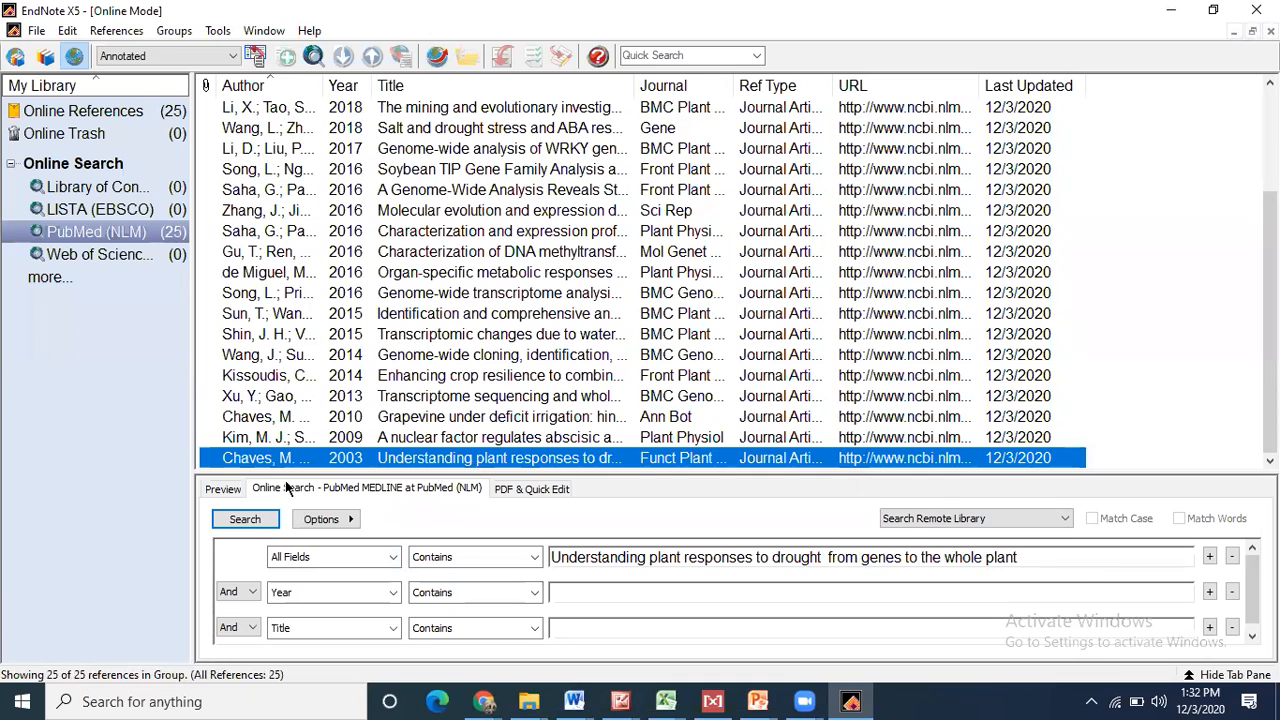
click(225, 490)
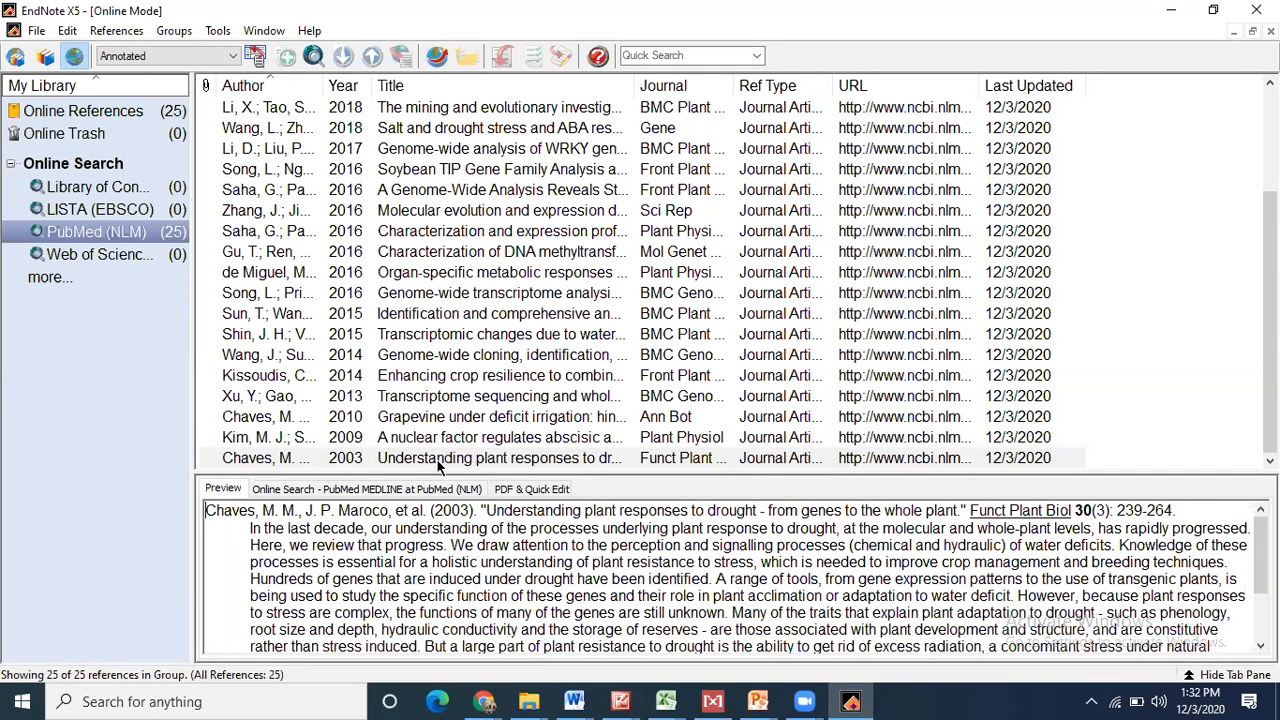
- Cut the Chaves 2003 reference from the results and return to the local fruit production library
click(311, 458)
right_click(310, 460)
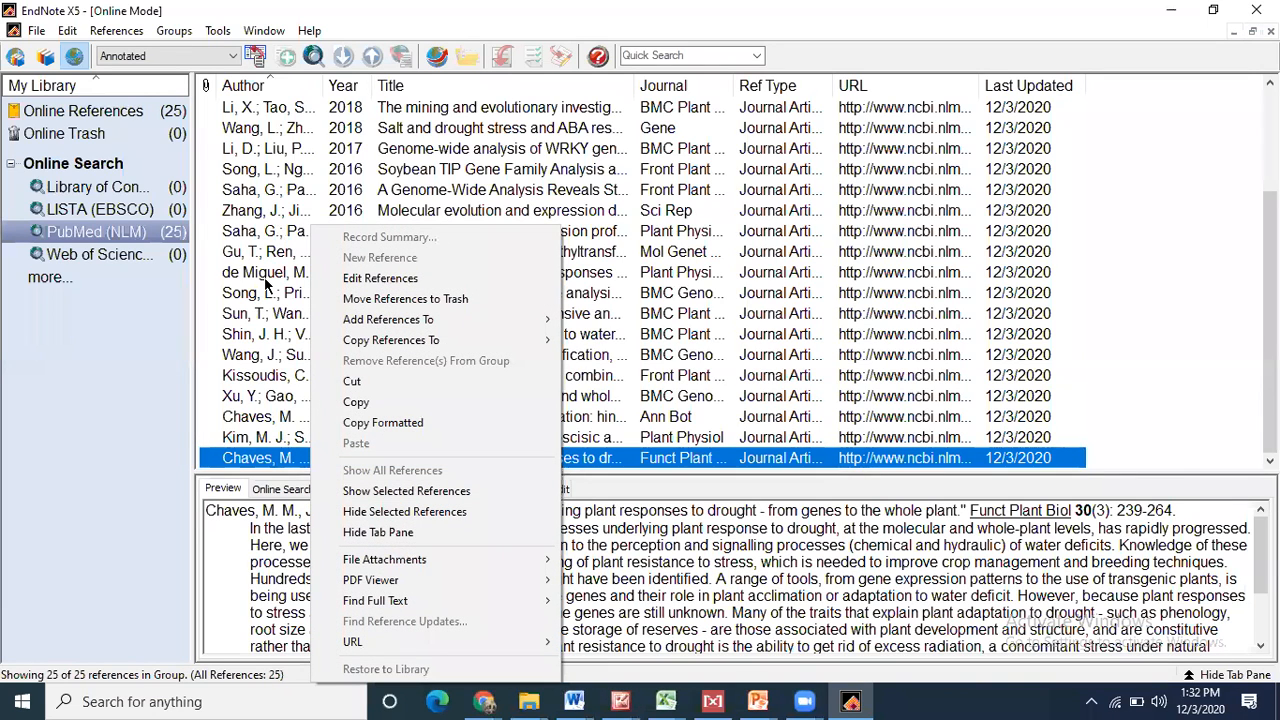
click(352, 381)
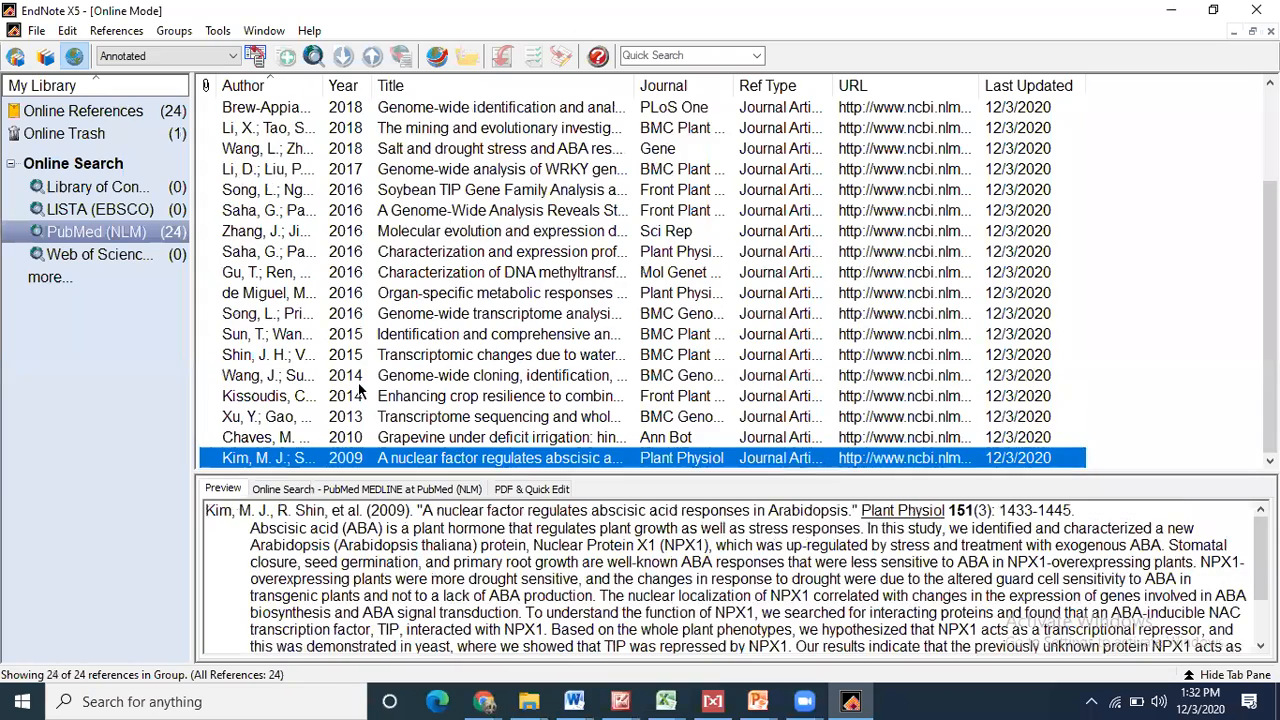
click(45, 57)
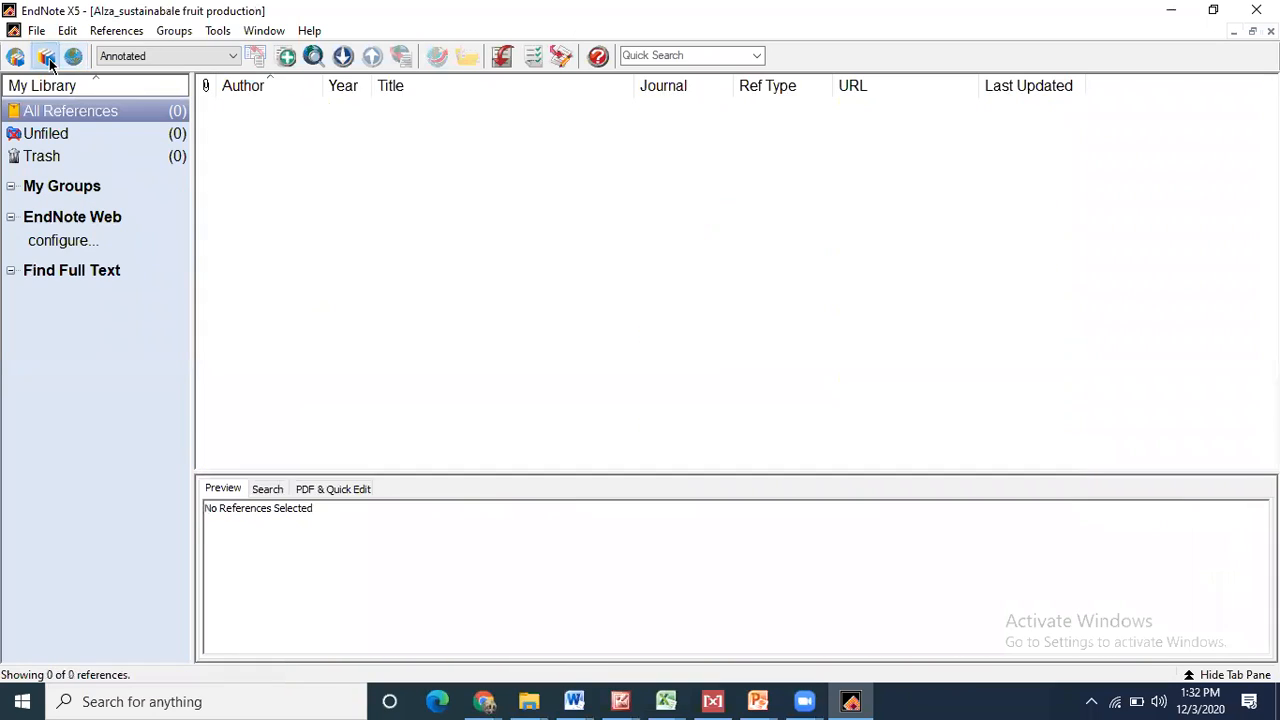
- Paste the Chaves 2003 reference into the library and check its full details
key(ctrl+v)
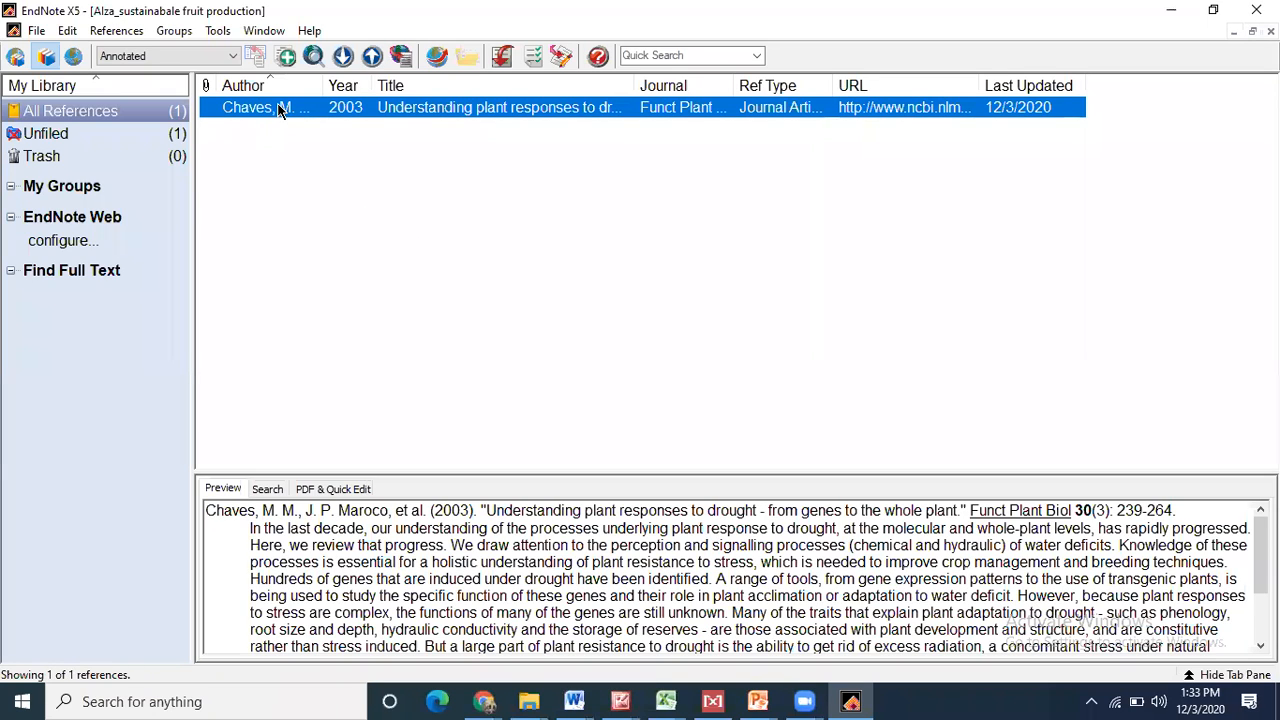
double_click(278, 108)
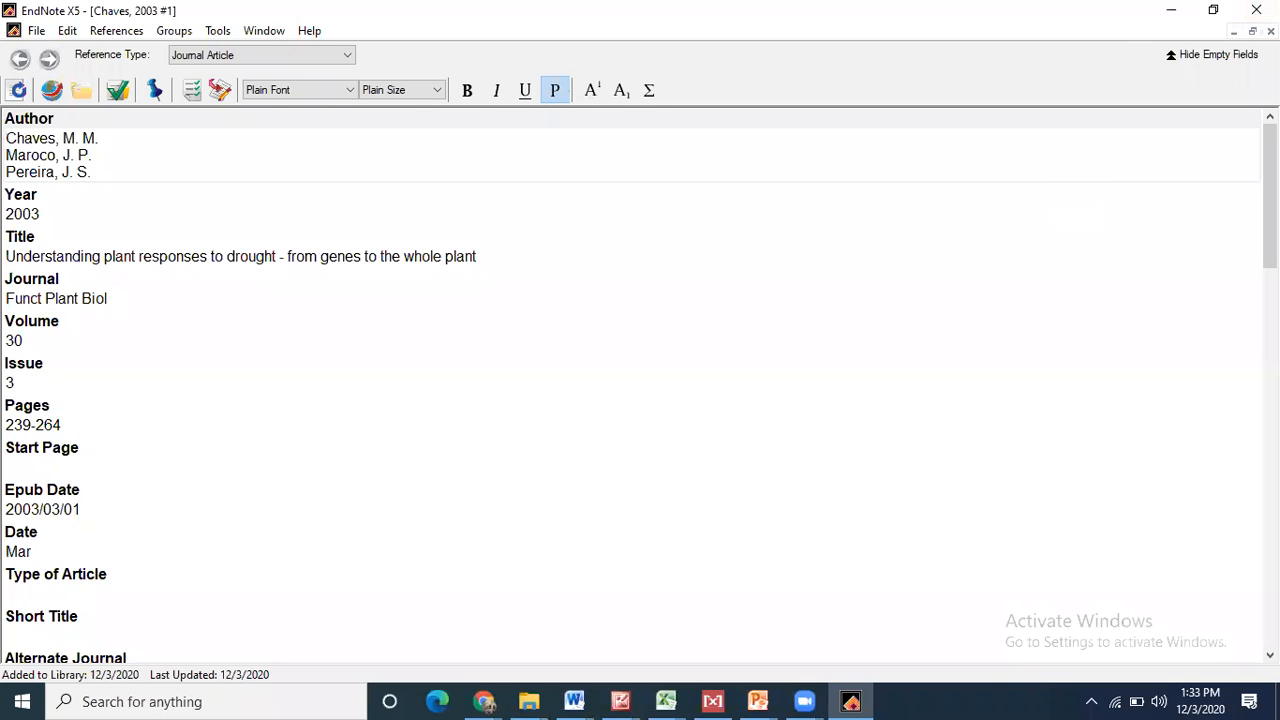
click(1271, 31)
- Copy the Chaves 2003 reference, minimize EndNote, and bring Word's Document5 manuscript forward
right_click(278, 113)
click(335, 285)
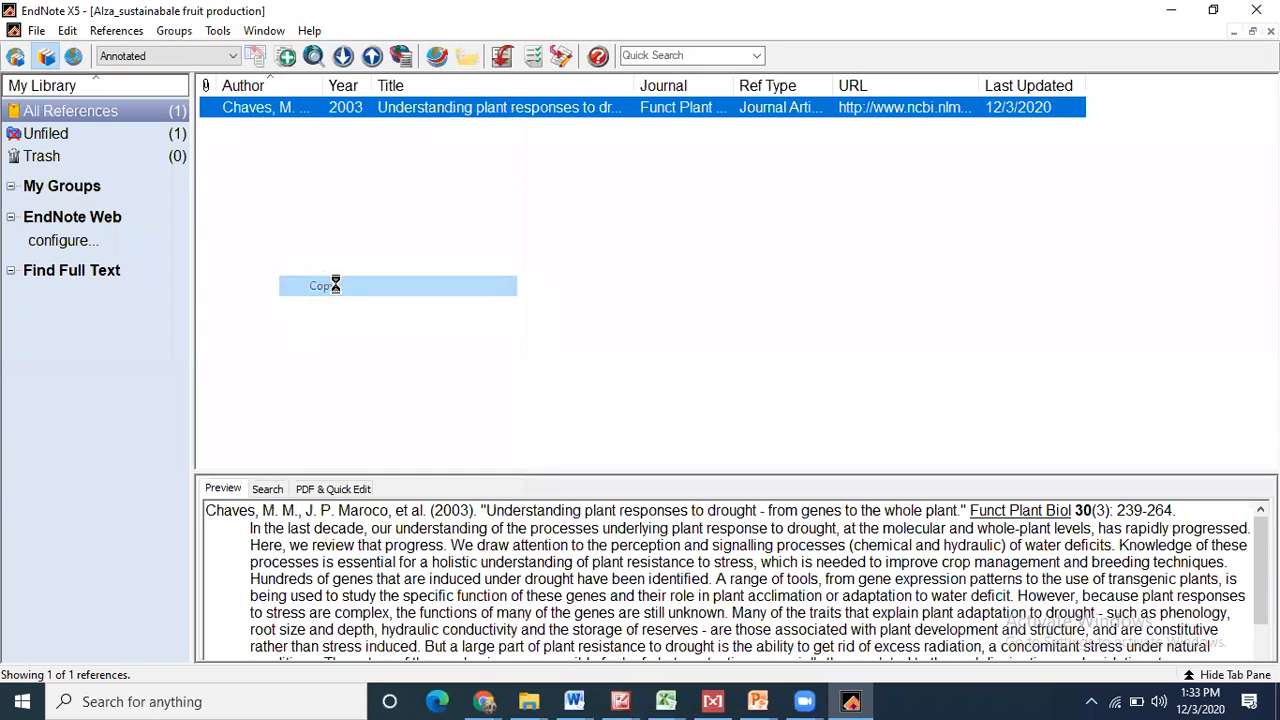
click(1171, 10)
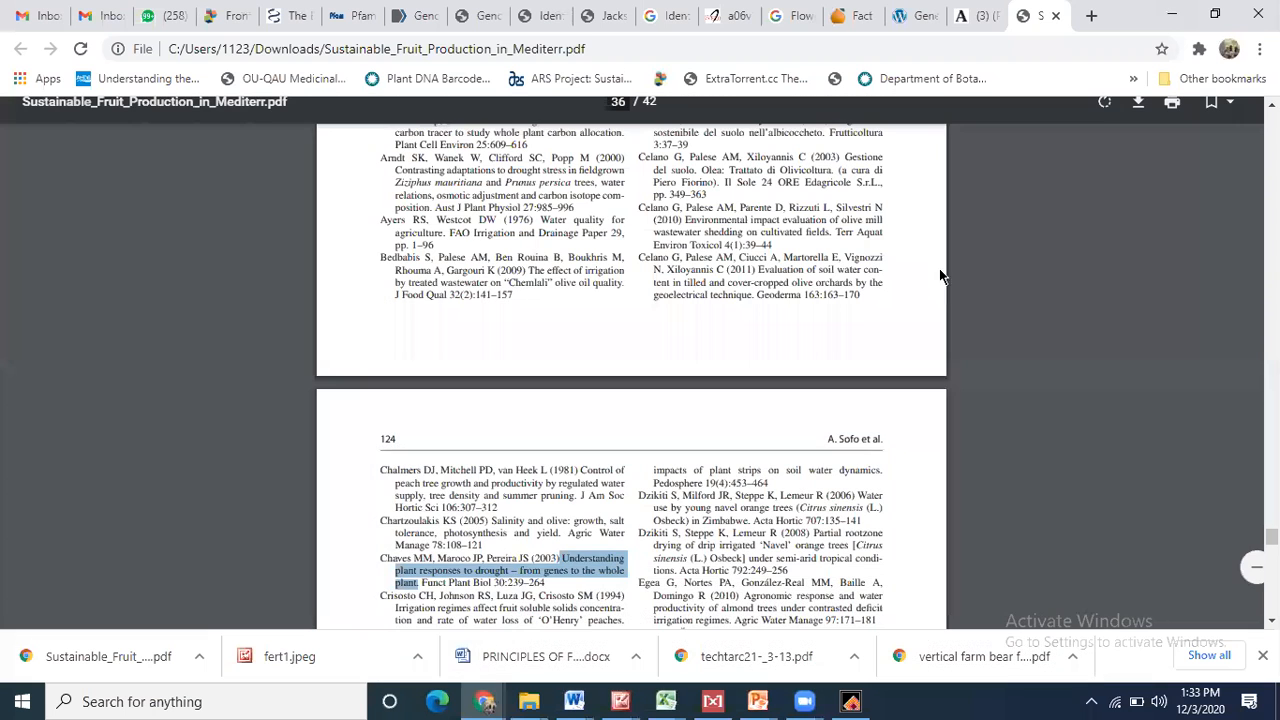
click(574, 701)
click(466, 670)
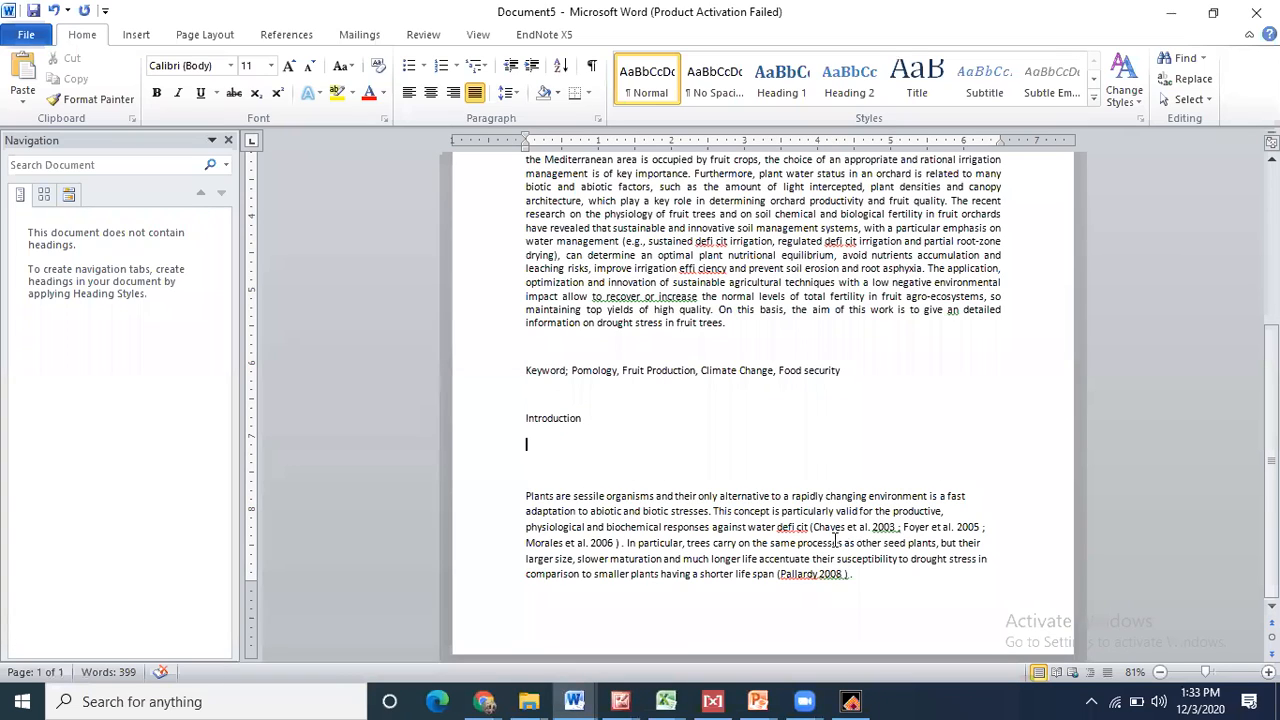
- Replace the Chaves et al. 2003 text with {Chaves, 2003 #1} and delete the Foyer and Morales citations
drag(812, 527, 890, 529)
key(ctrl+v)
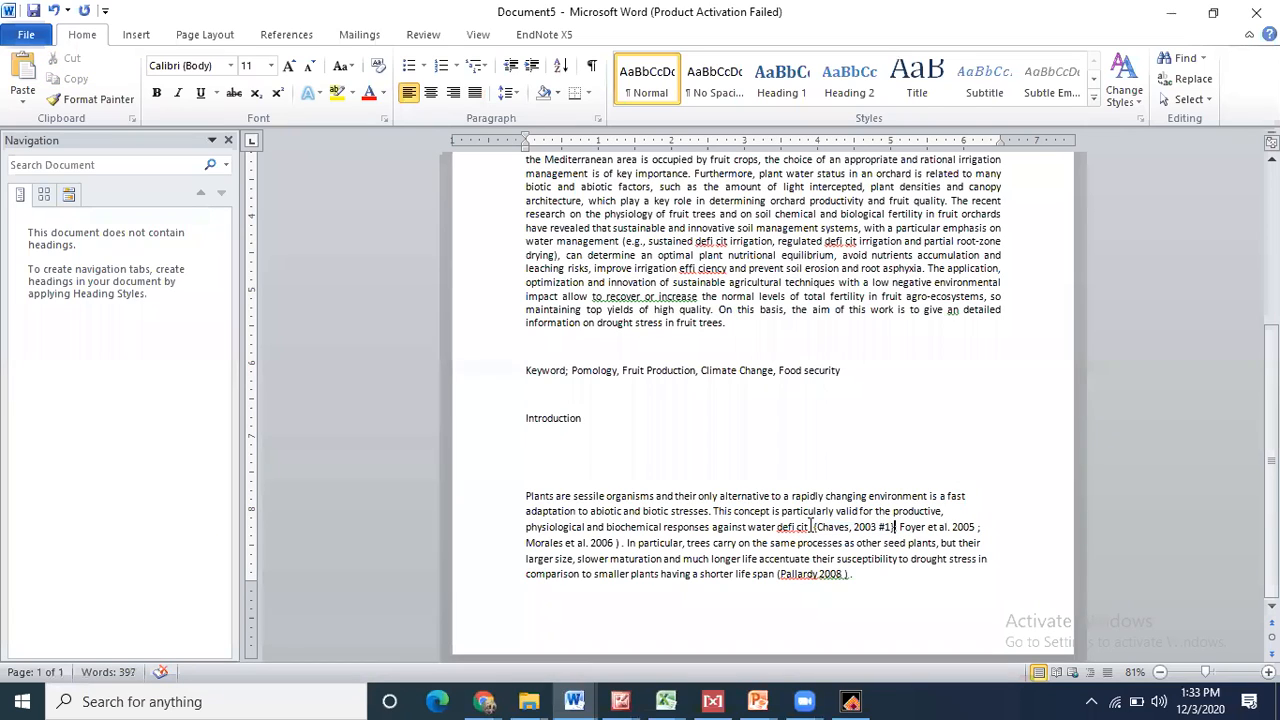
drag(812, 527, 621, 545)
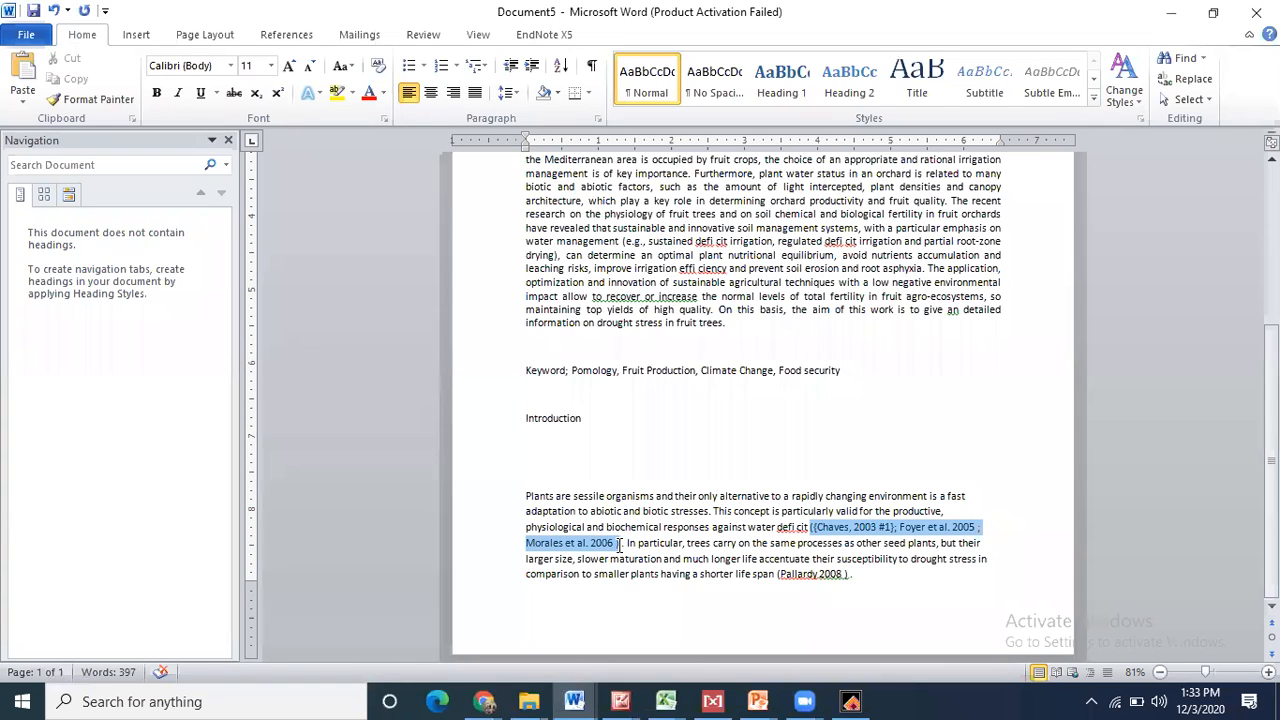
key(Delete)
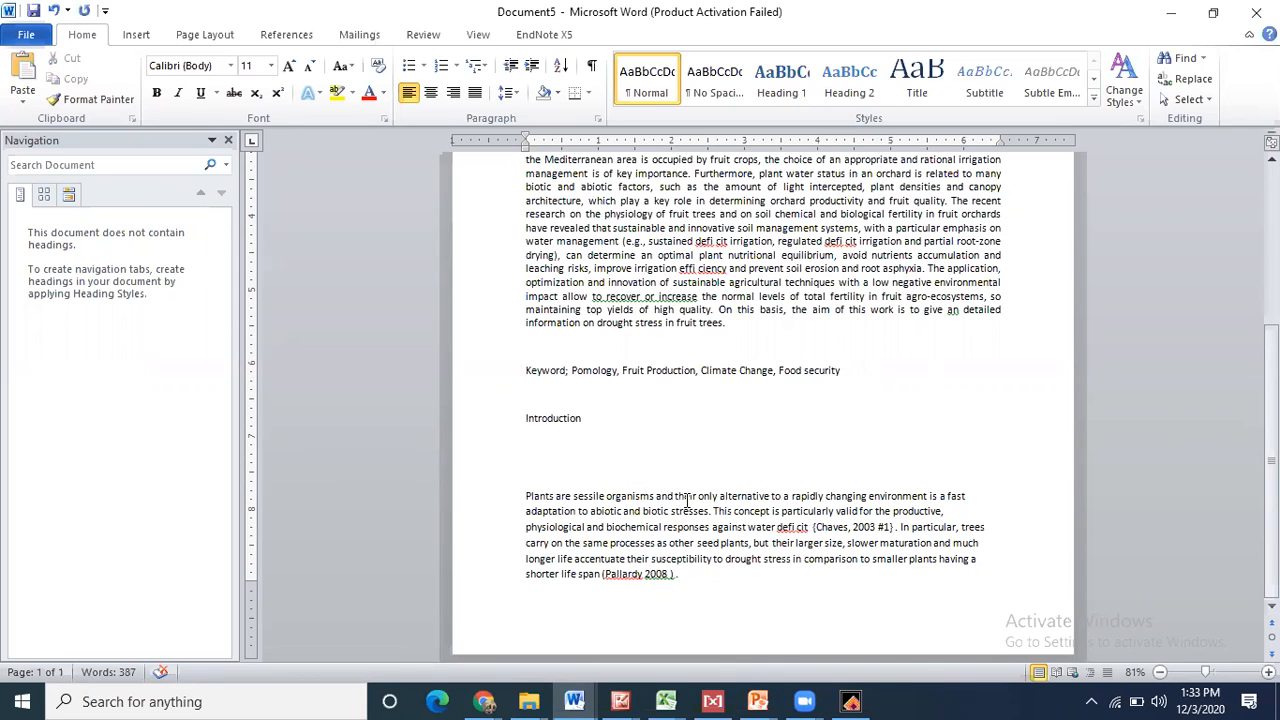
- Delete the empty line between the Introduction heading and the 'Plants are sessile' paragraph
drag(521, 496, 808, 528)
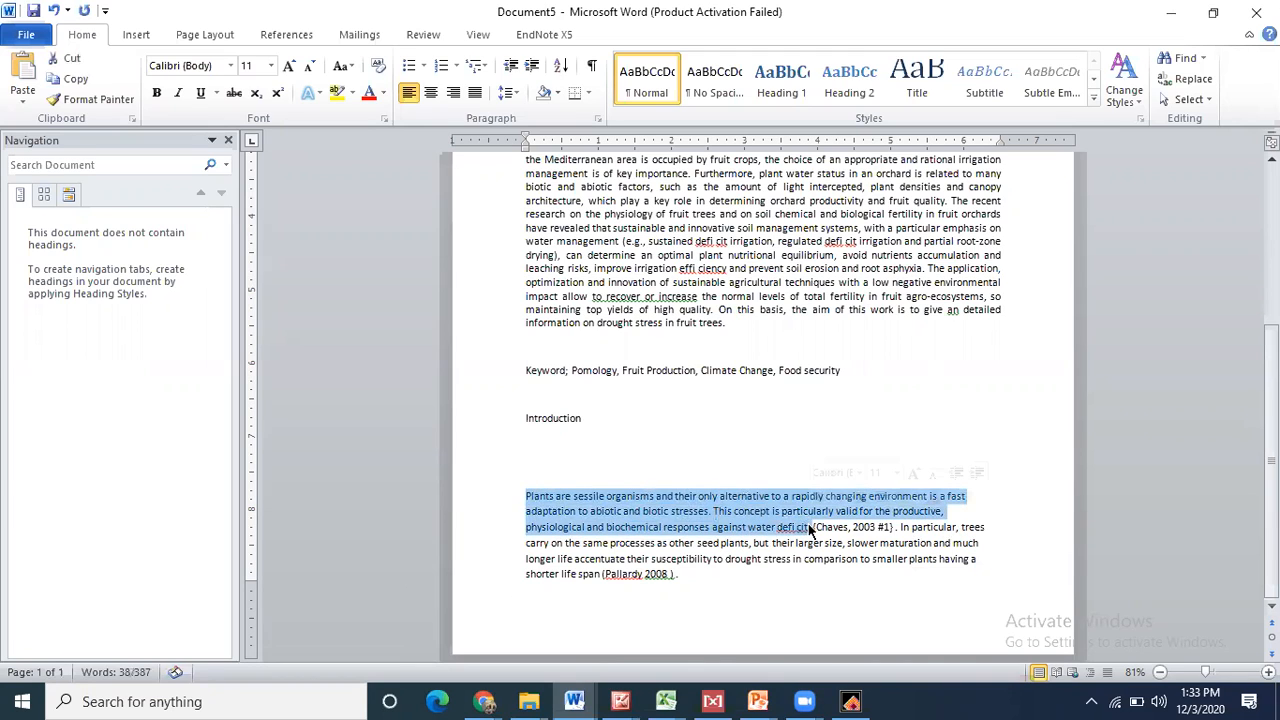
click(620, 497)
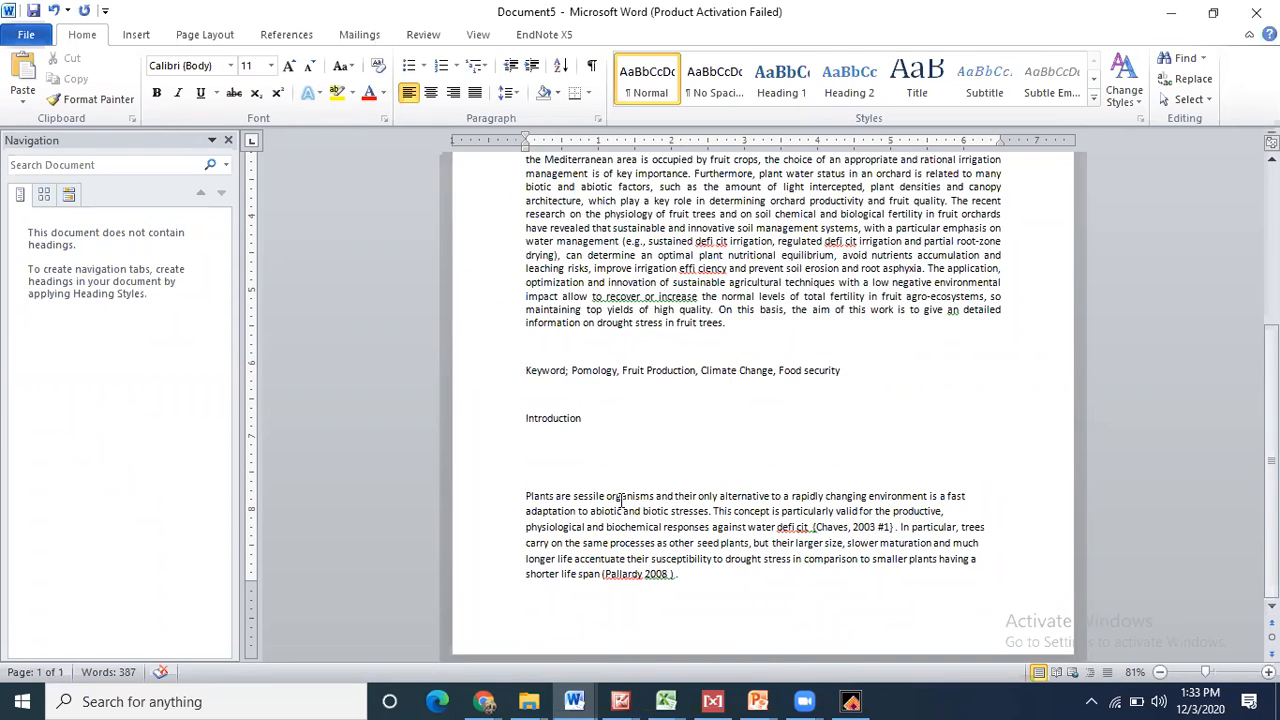
click(553, 466)
right_click(551, 467)
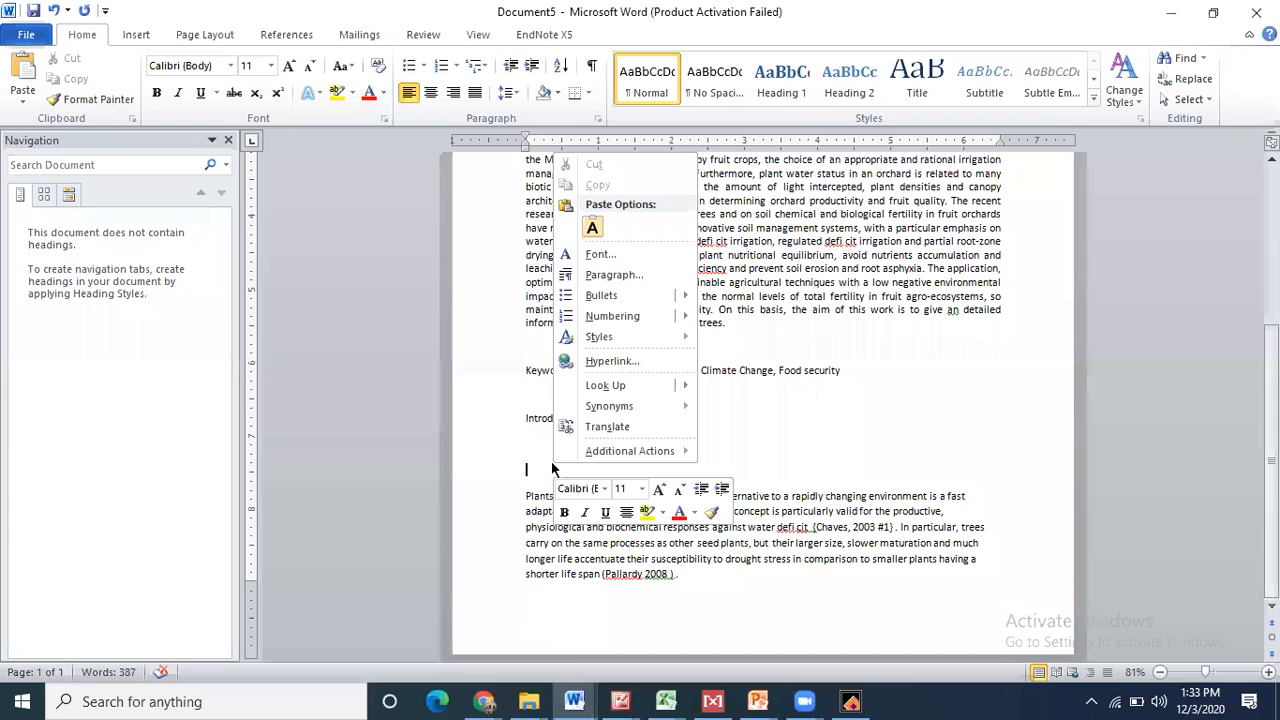
click(536, 466)
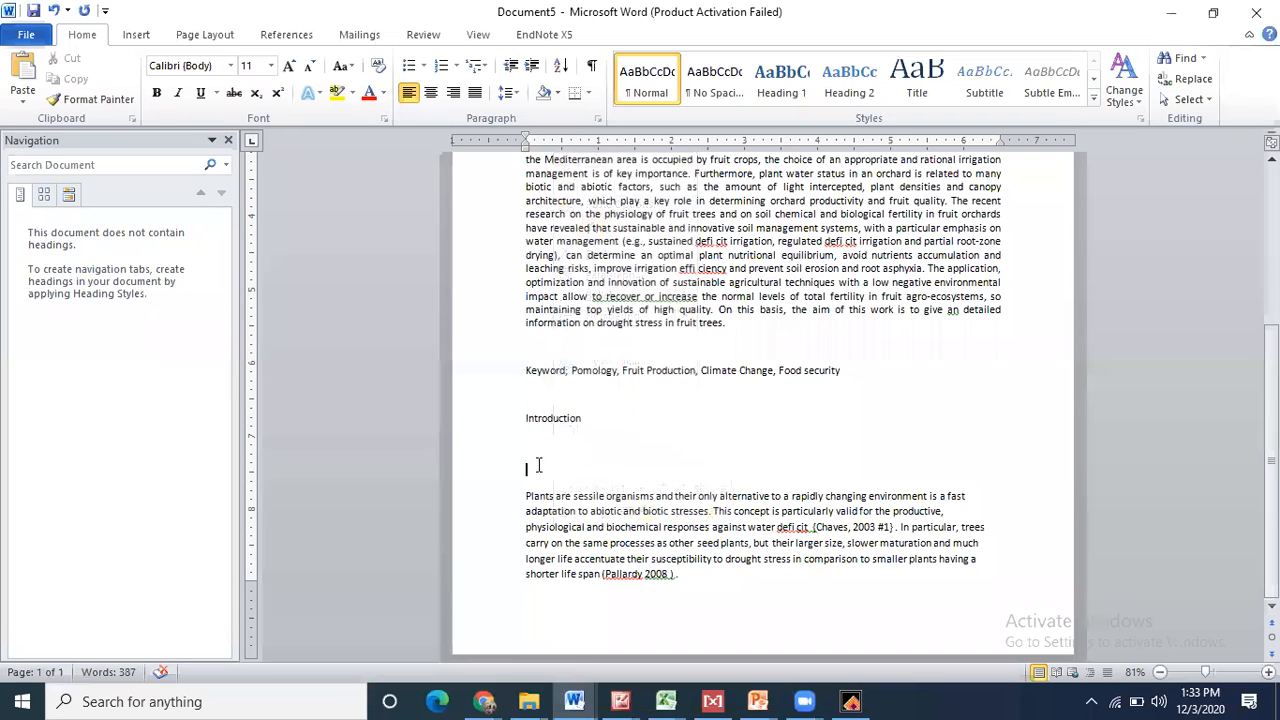
key(Delete)
key(Delete)
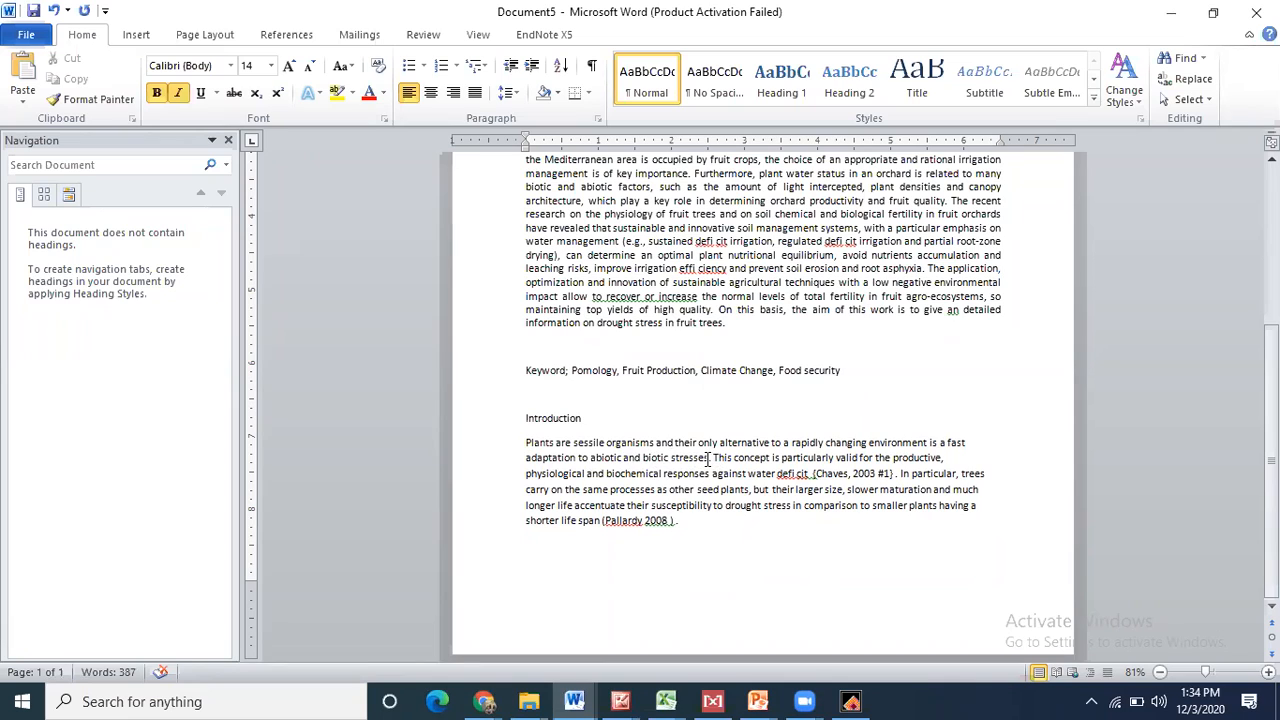
- Add the opening sentence 'Plant are very important organism… abiotic stresses under various various climatic condiction'
click(524, 443)
text(Plant are)
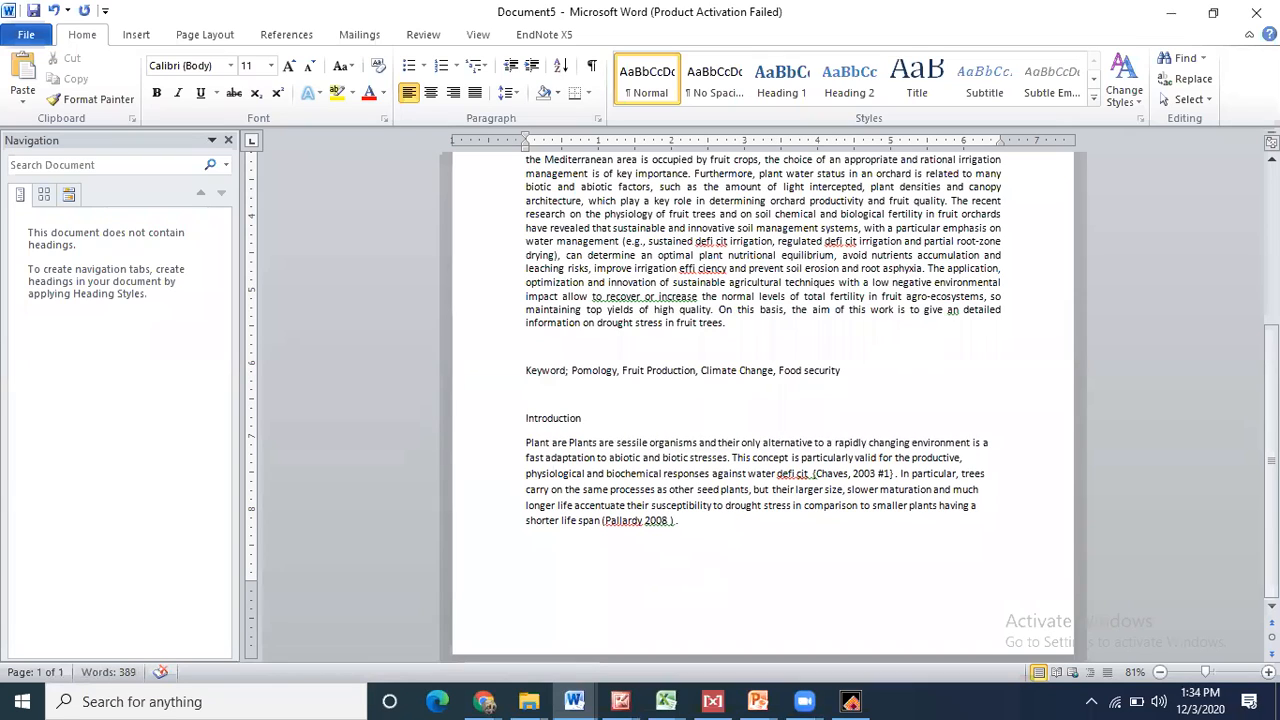
text( very im)
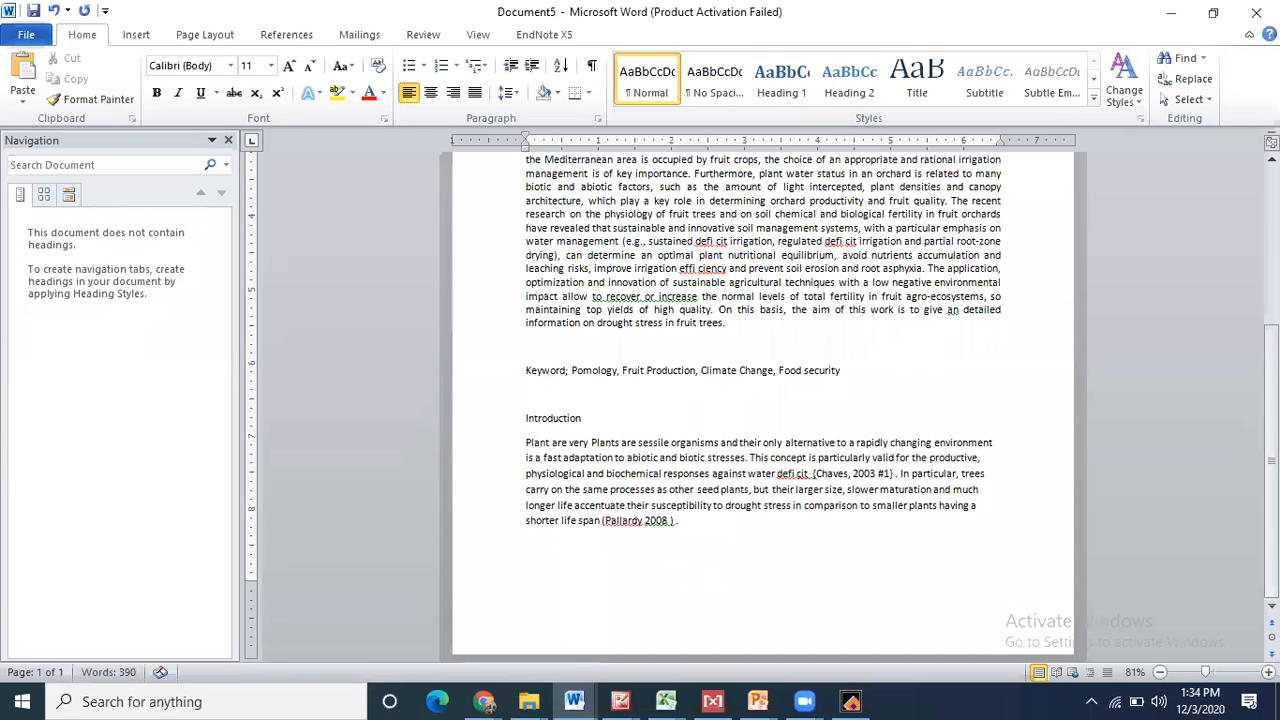
text(portant )
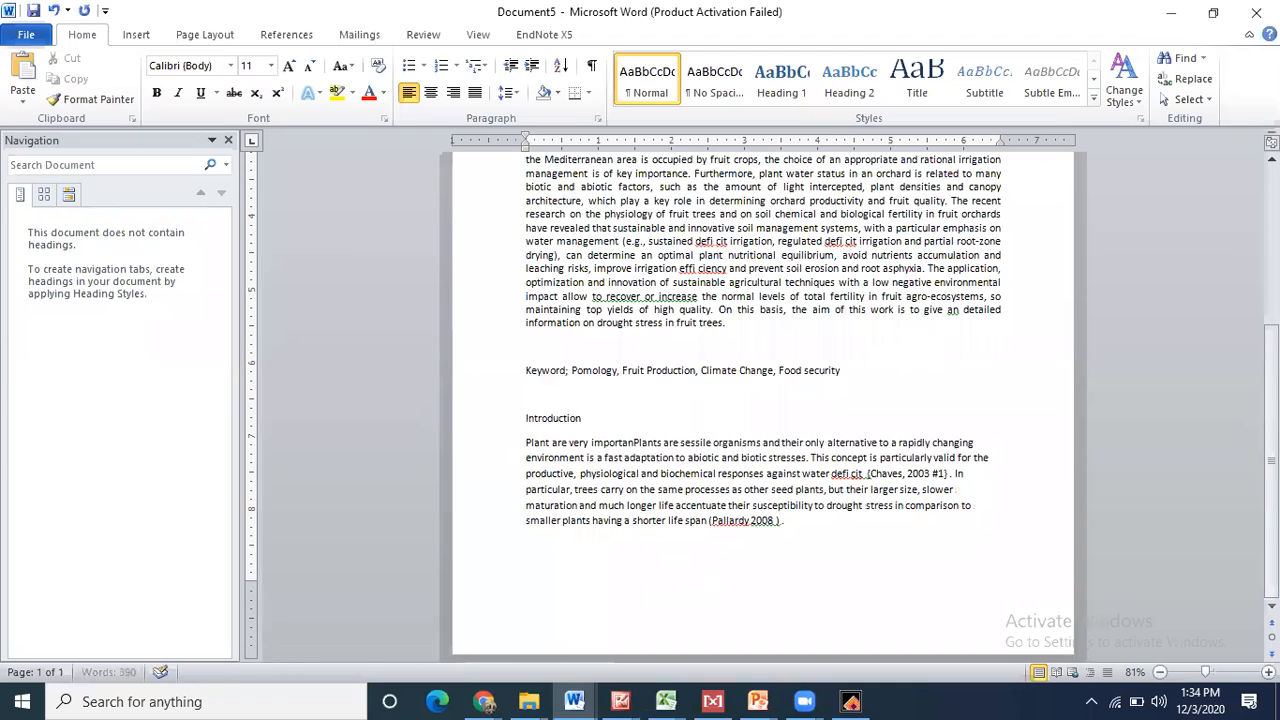
text(organis)
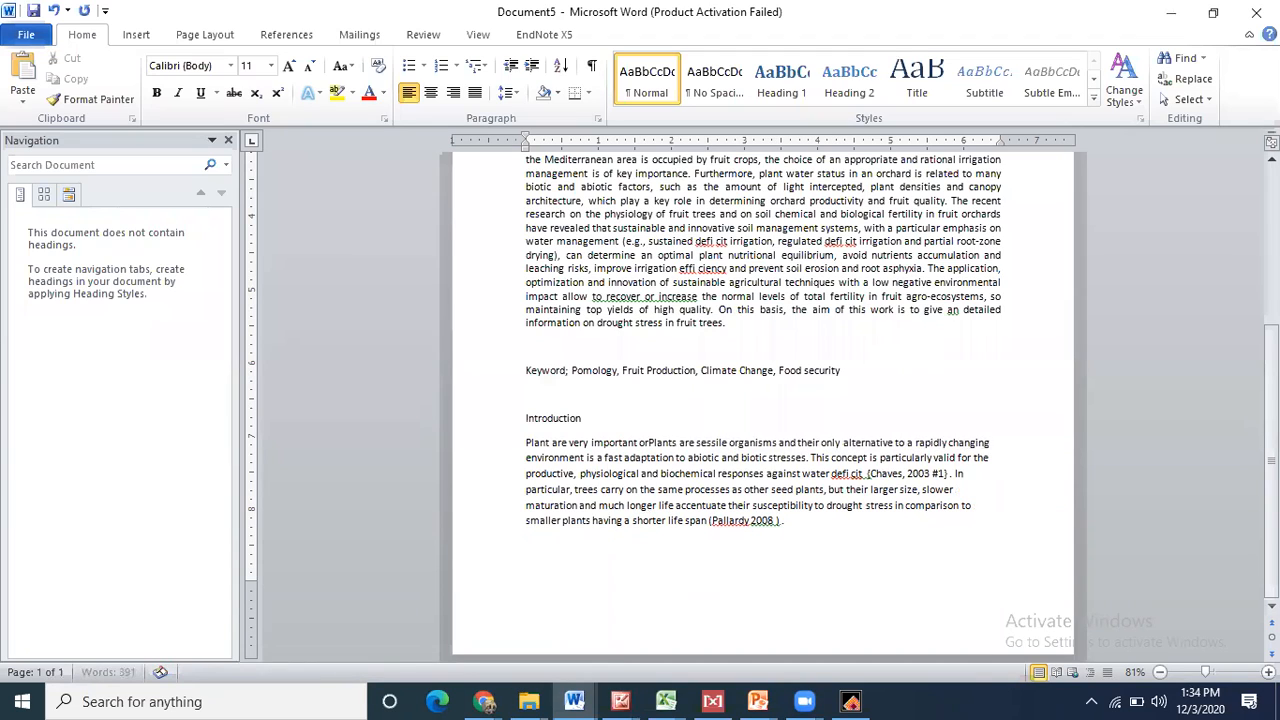
text(m and )
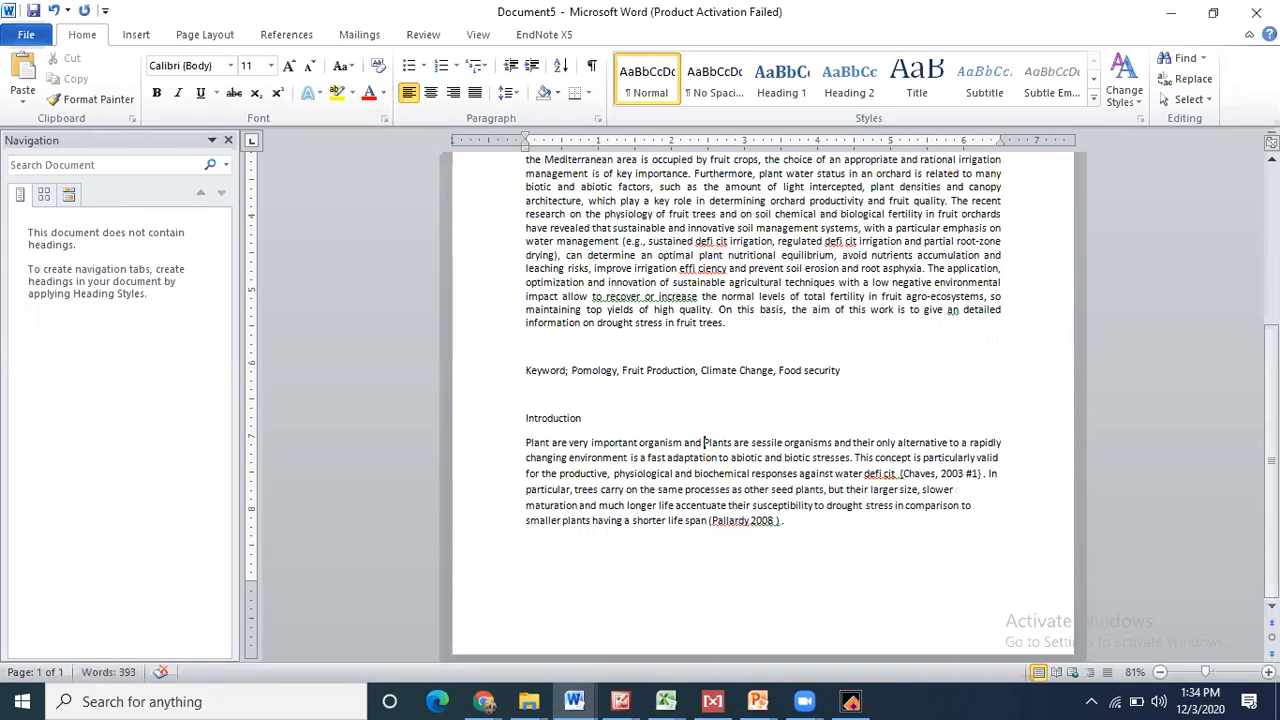
text(can adop)
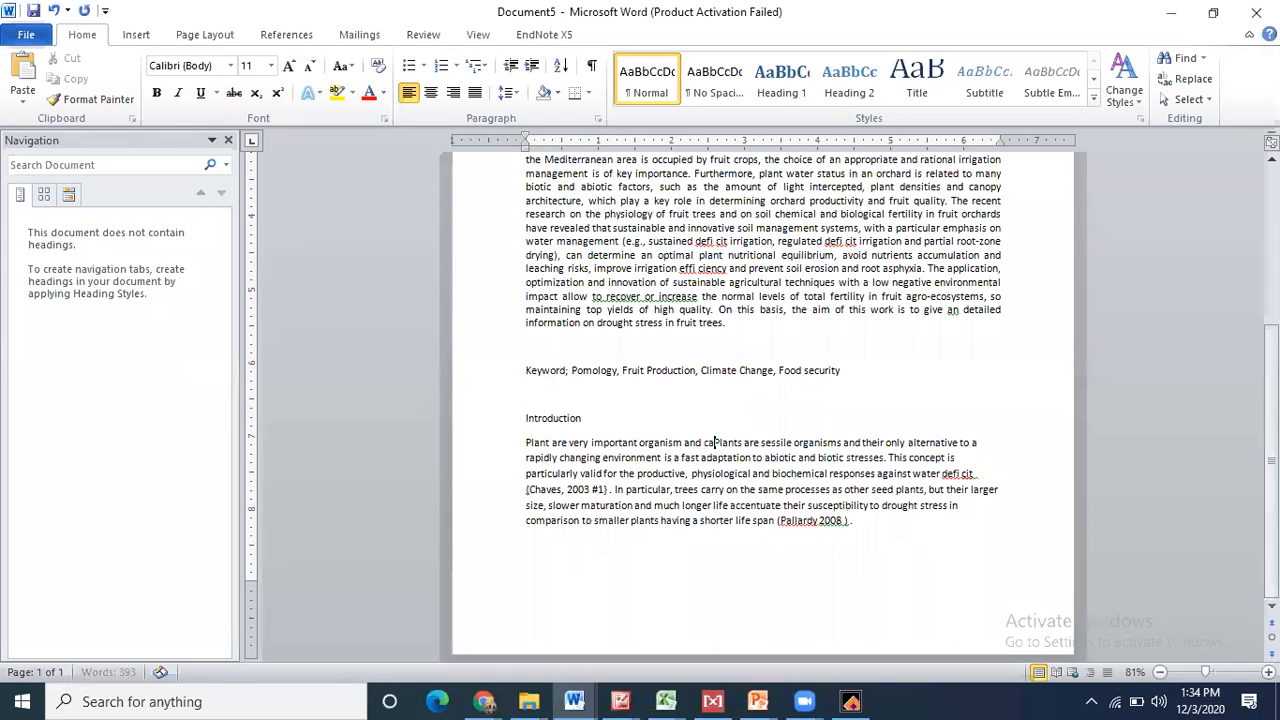
text(t to m)
text(any bio)
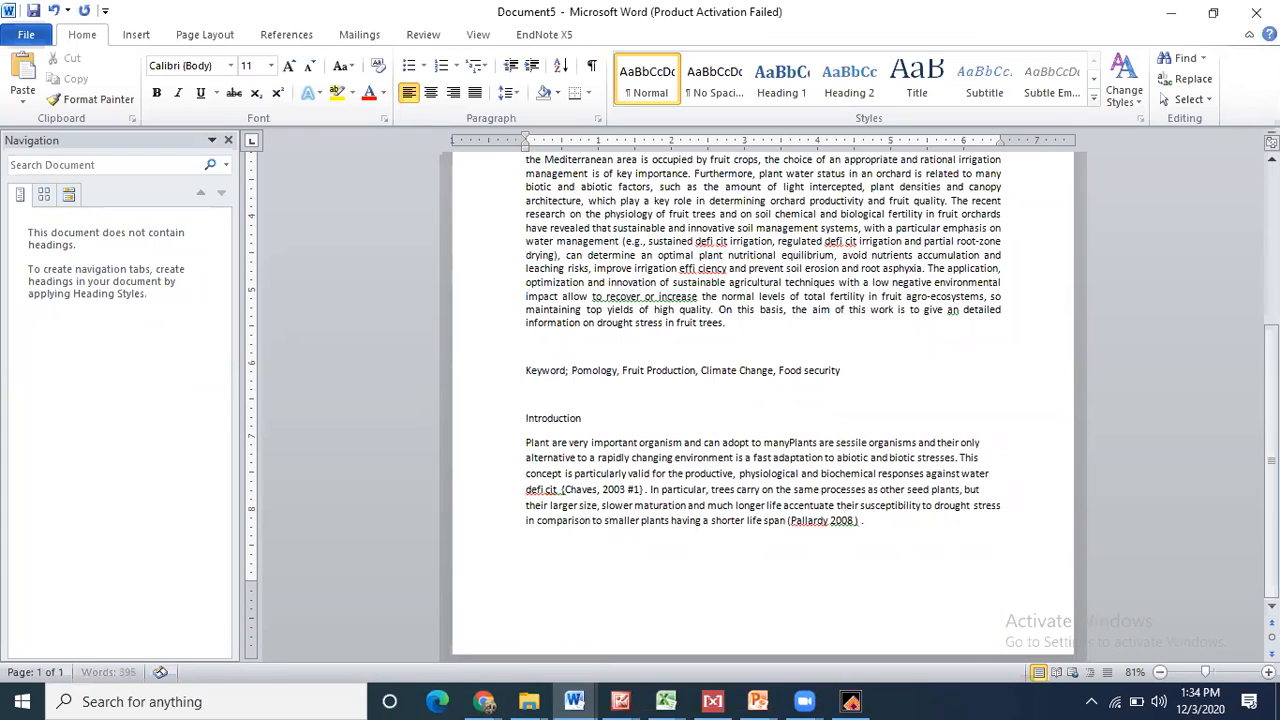
text(tic an)
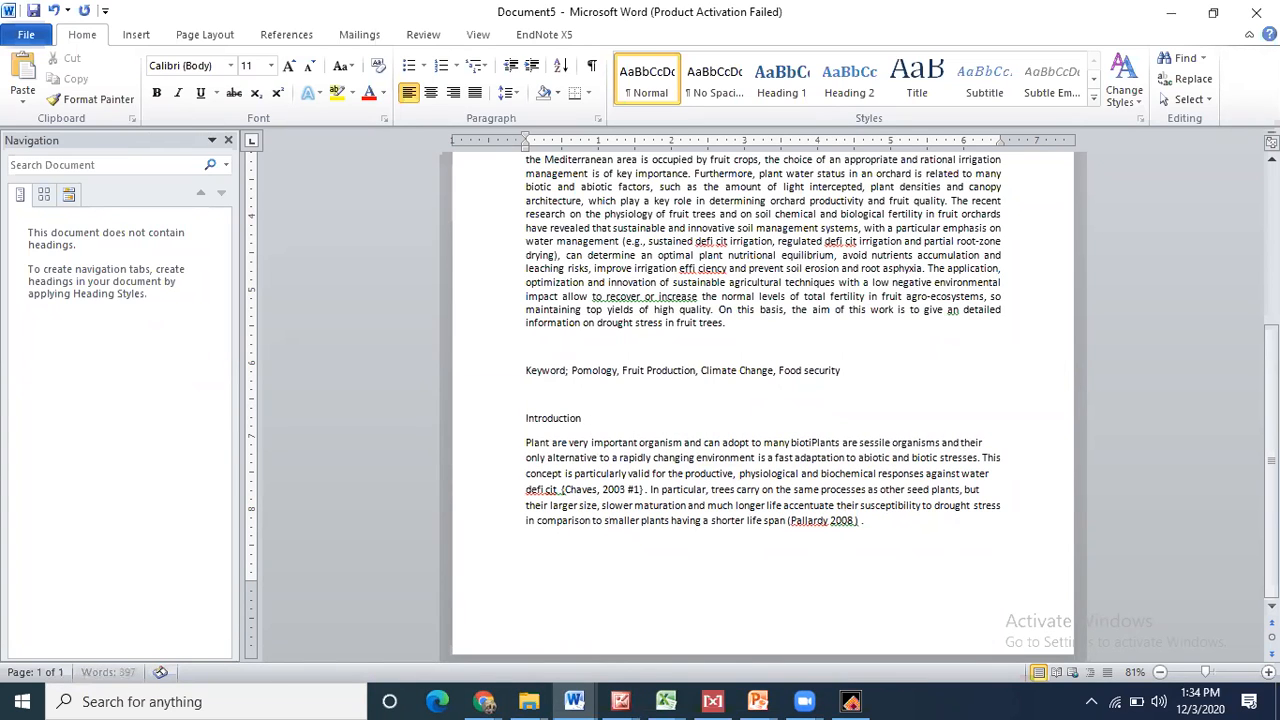
text(d)
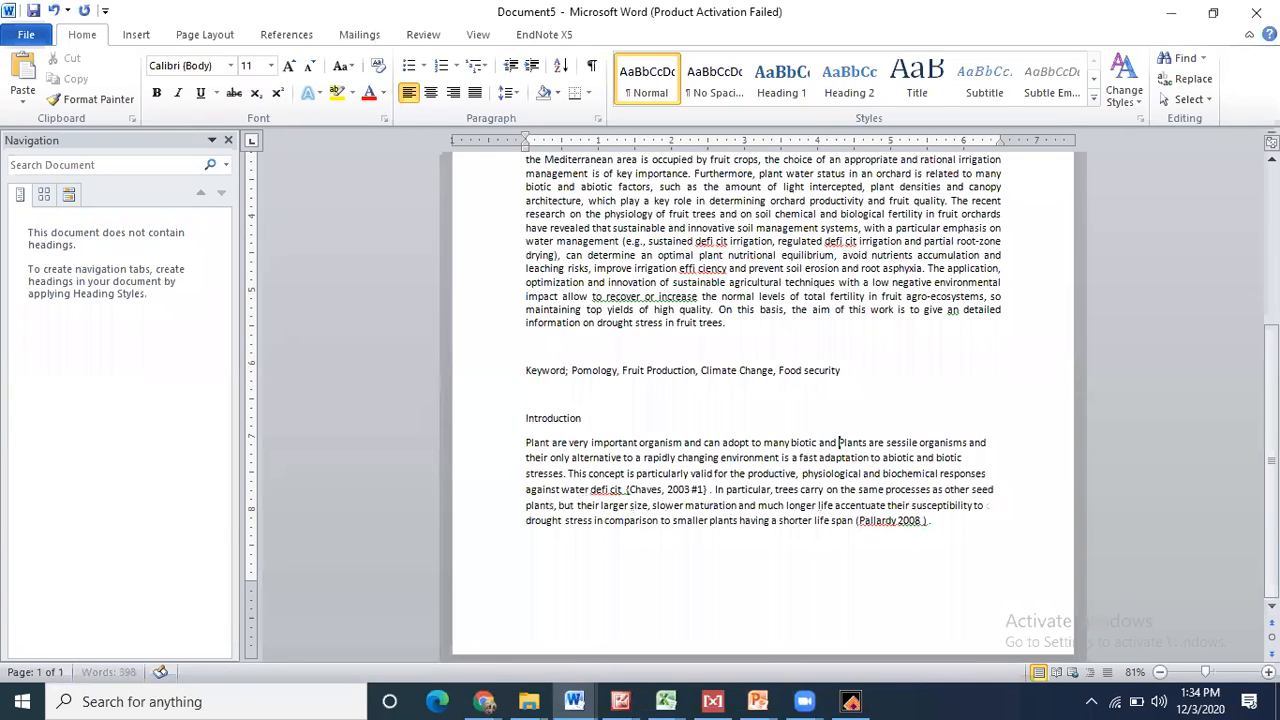
text( abiotic stre)
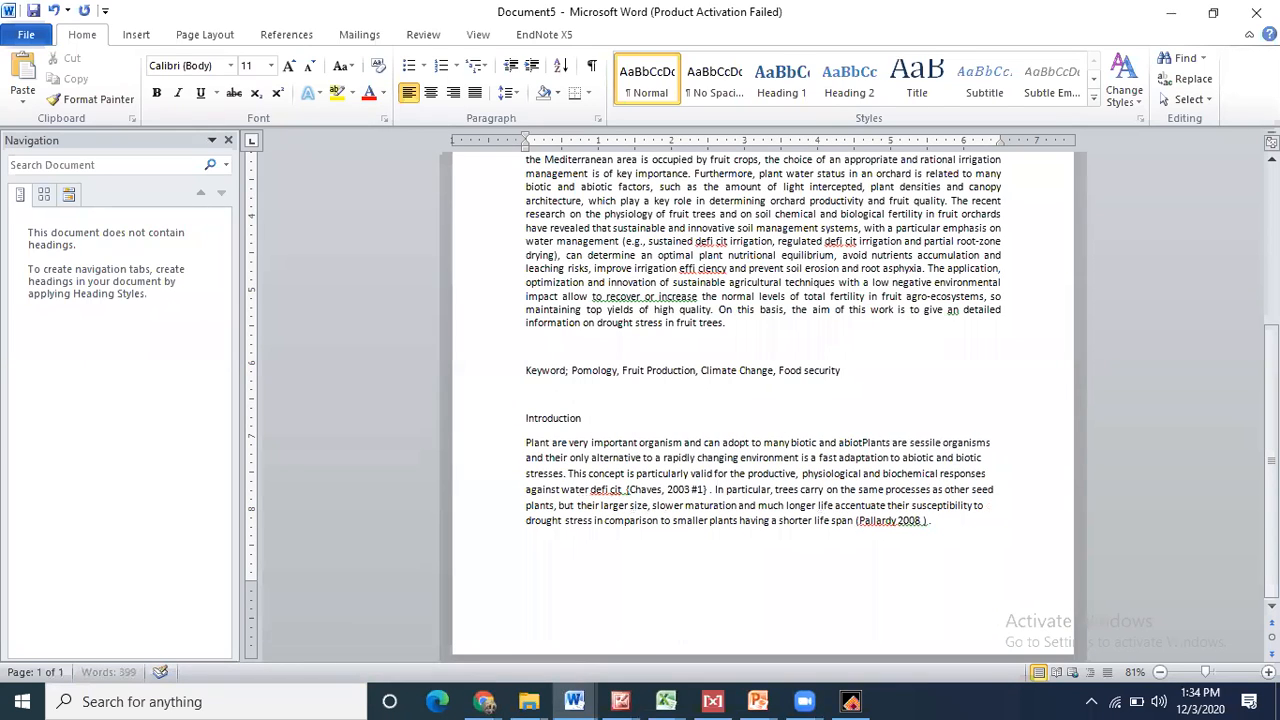
text(sses)
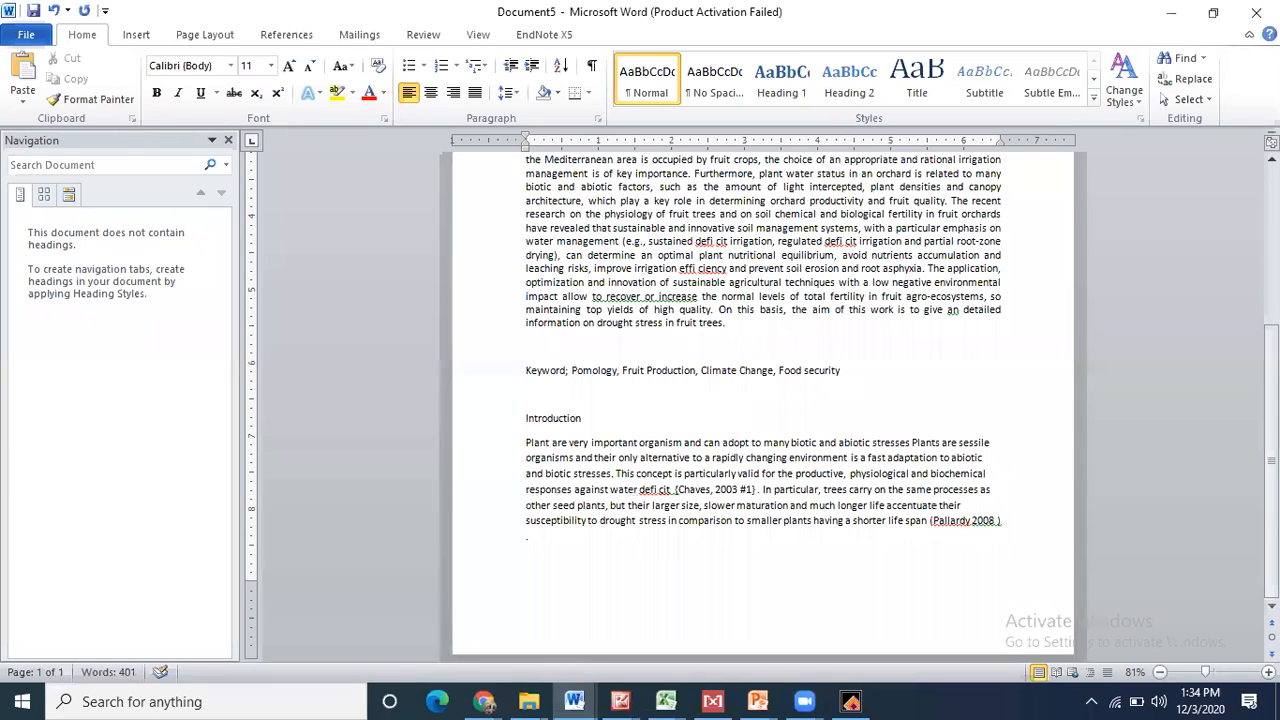
key(BackSpace)
text(.)
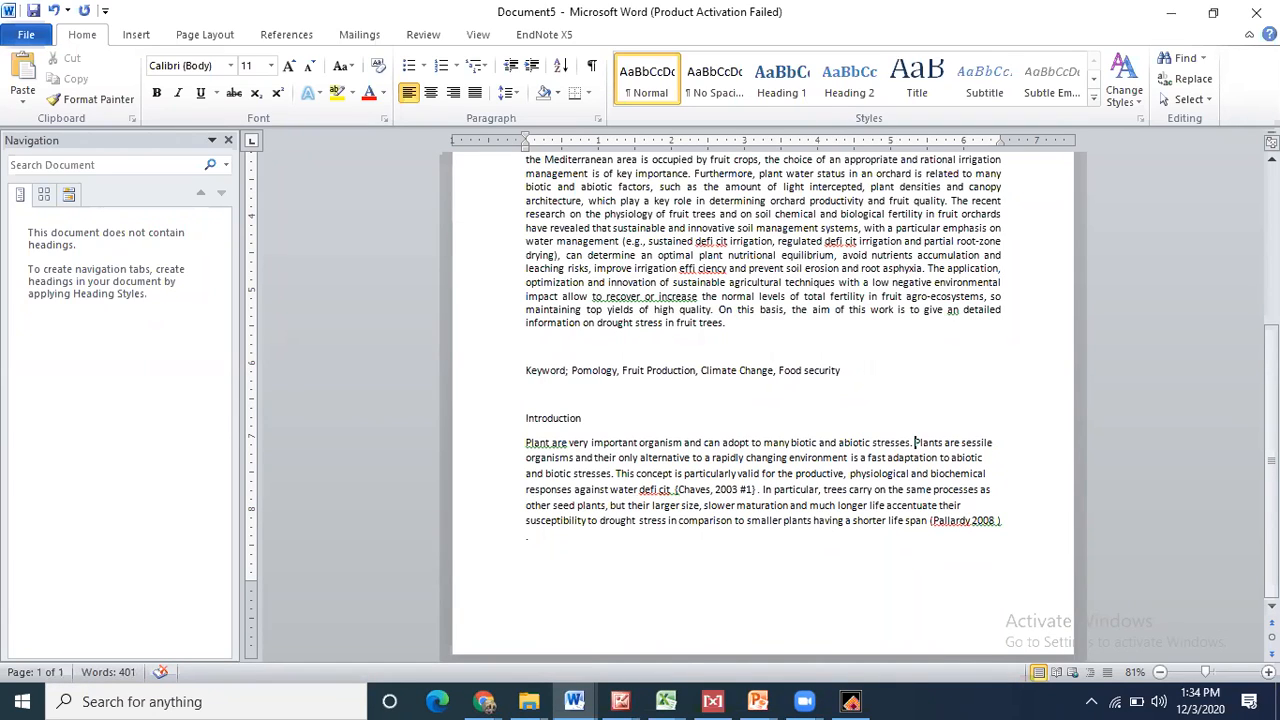
key(BackSpace)
key(BackSpace)
text(under various )
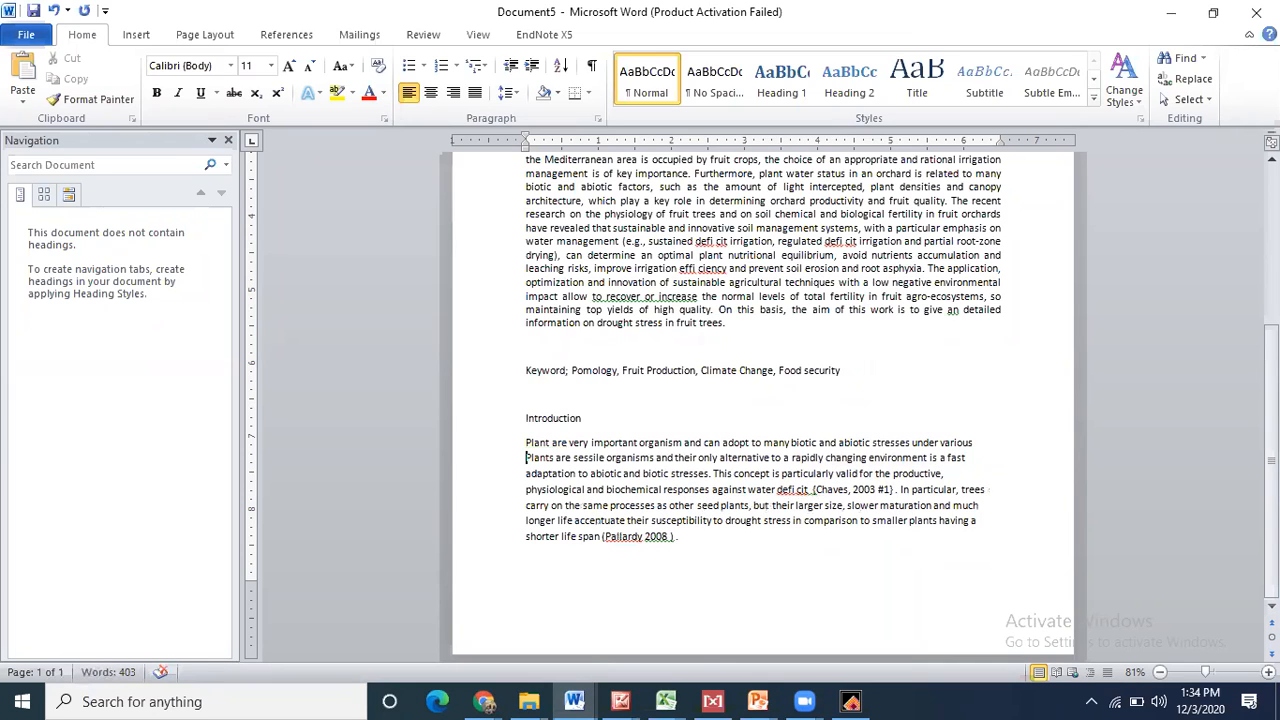
text(various)
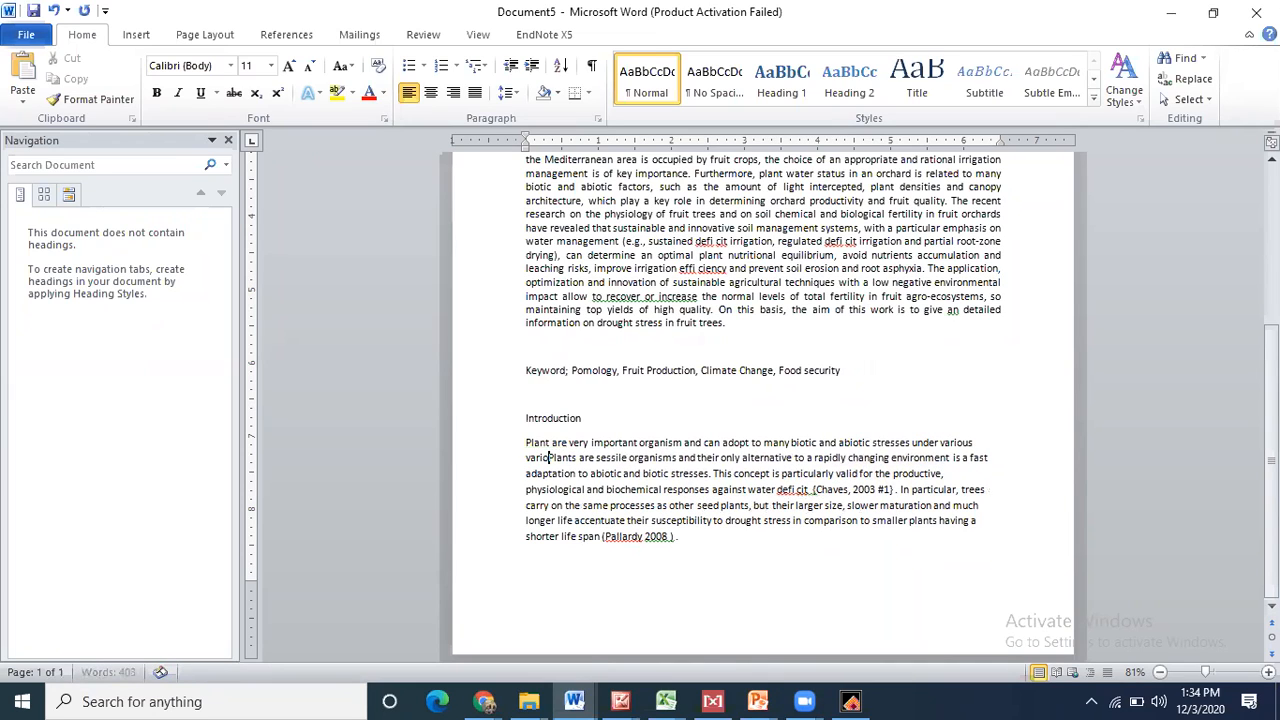
text( climatic )
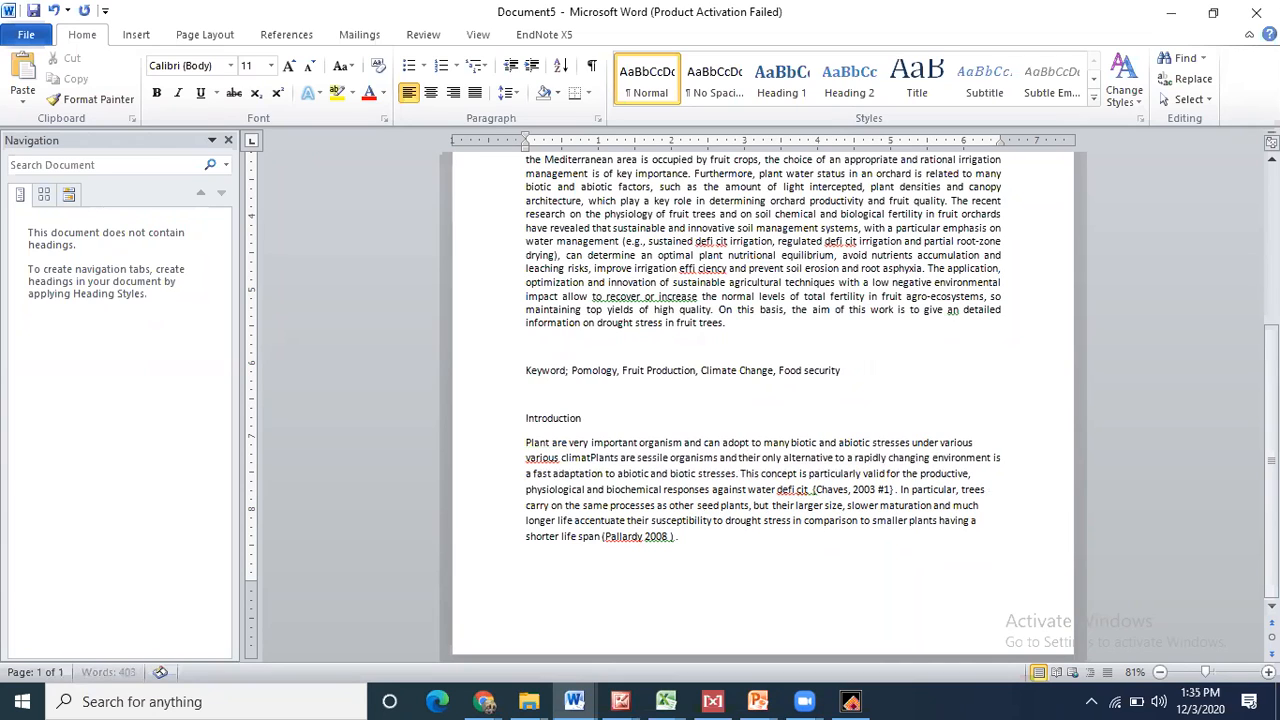
text(condict)
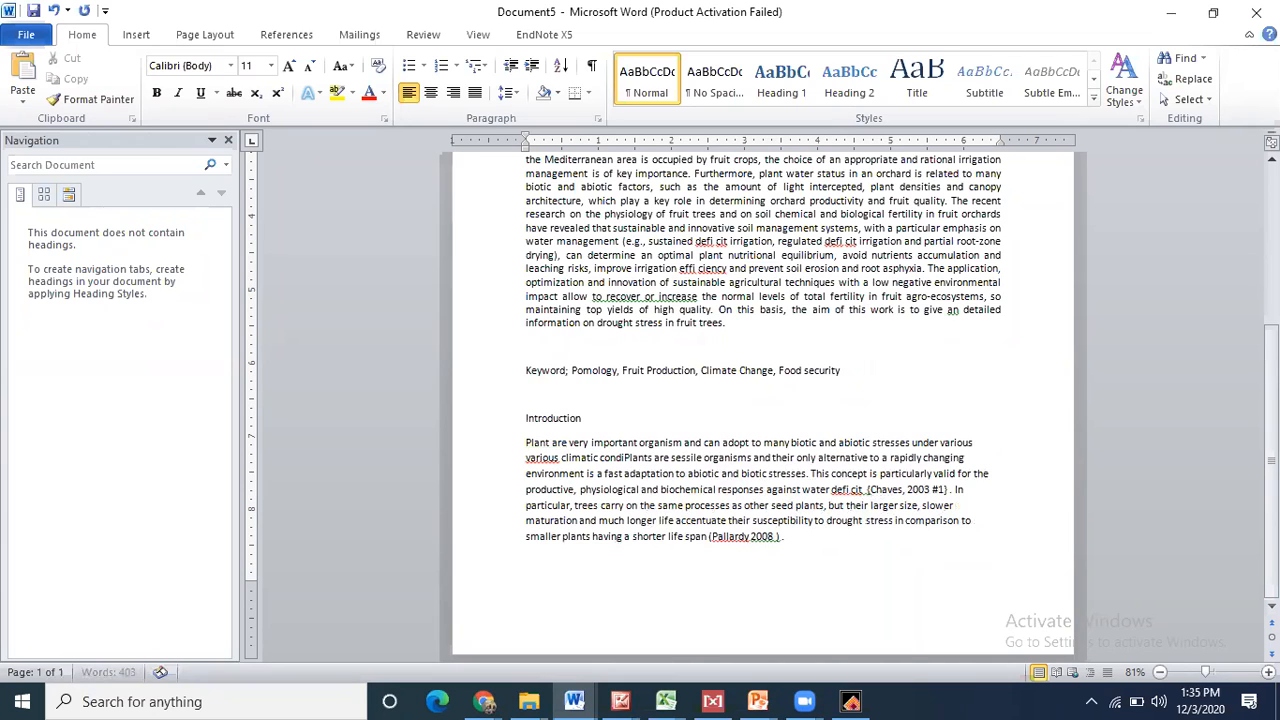
text(ion)
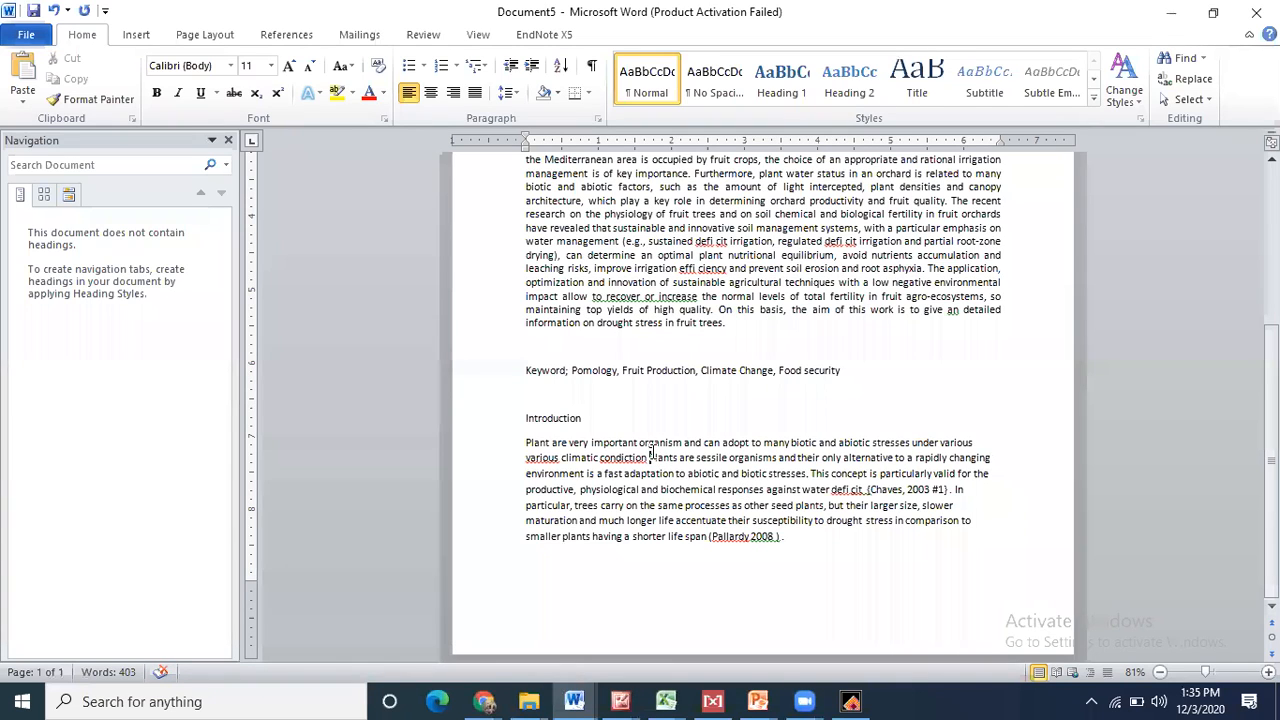
- Delete the 'Plants are sessile' sentence, correct 'condiction' to 'condition', and remove the repeated 'various'
drag(649, 457, 803, 478)
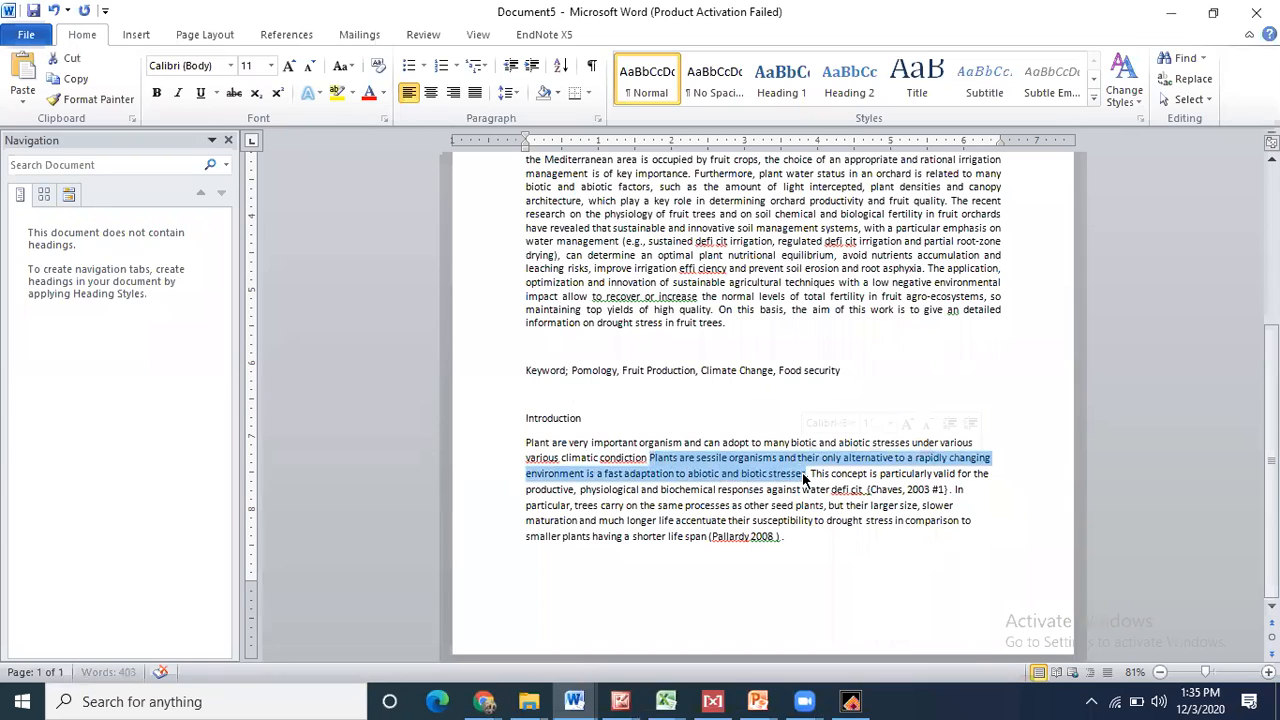
key(Delete)
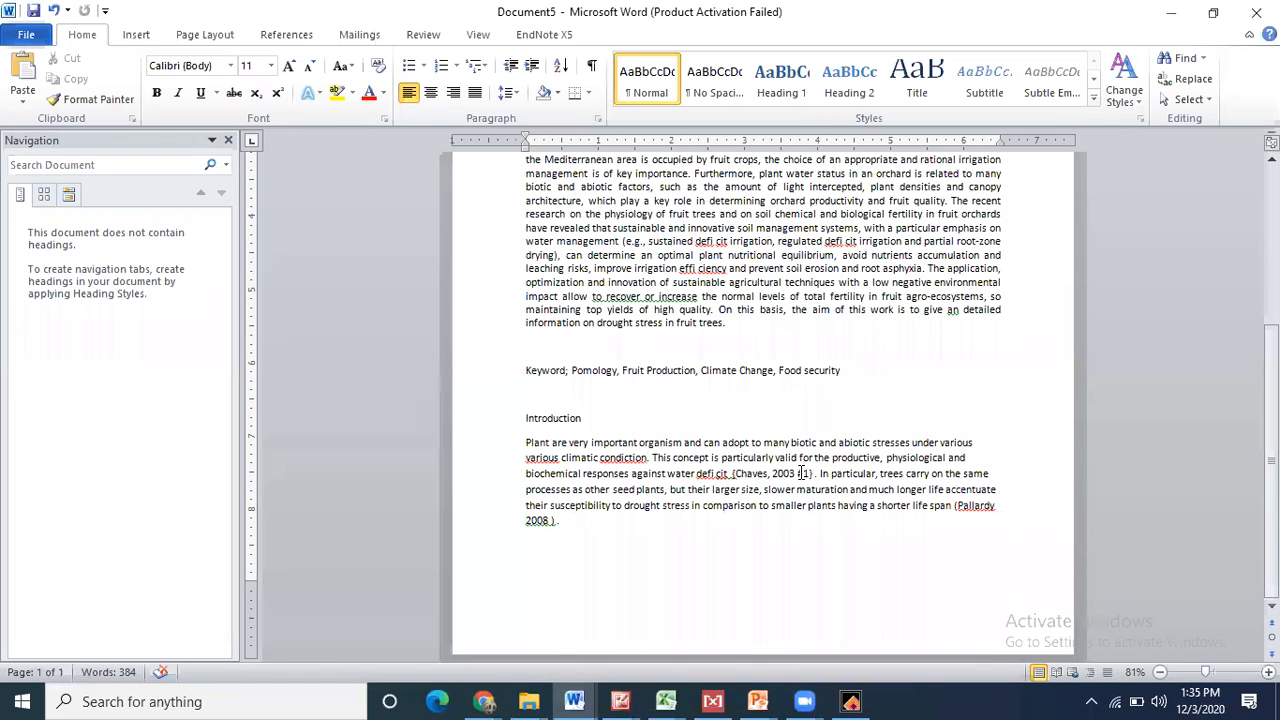
right_click(613, 458)
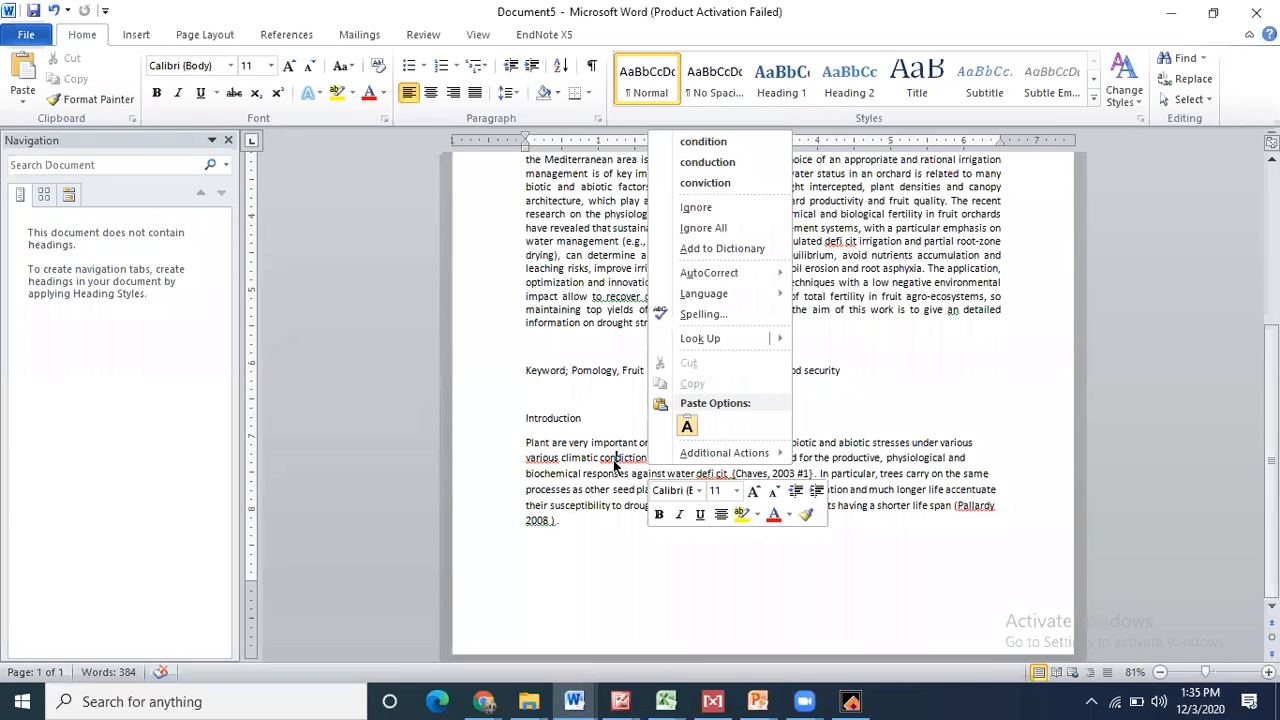
click(710, 142)
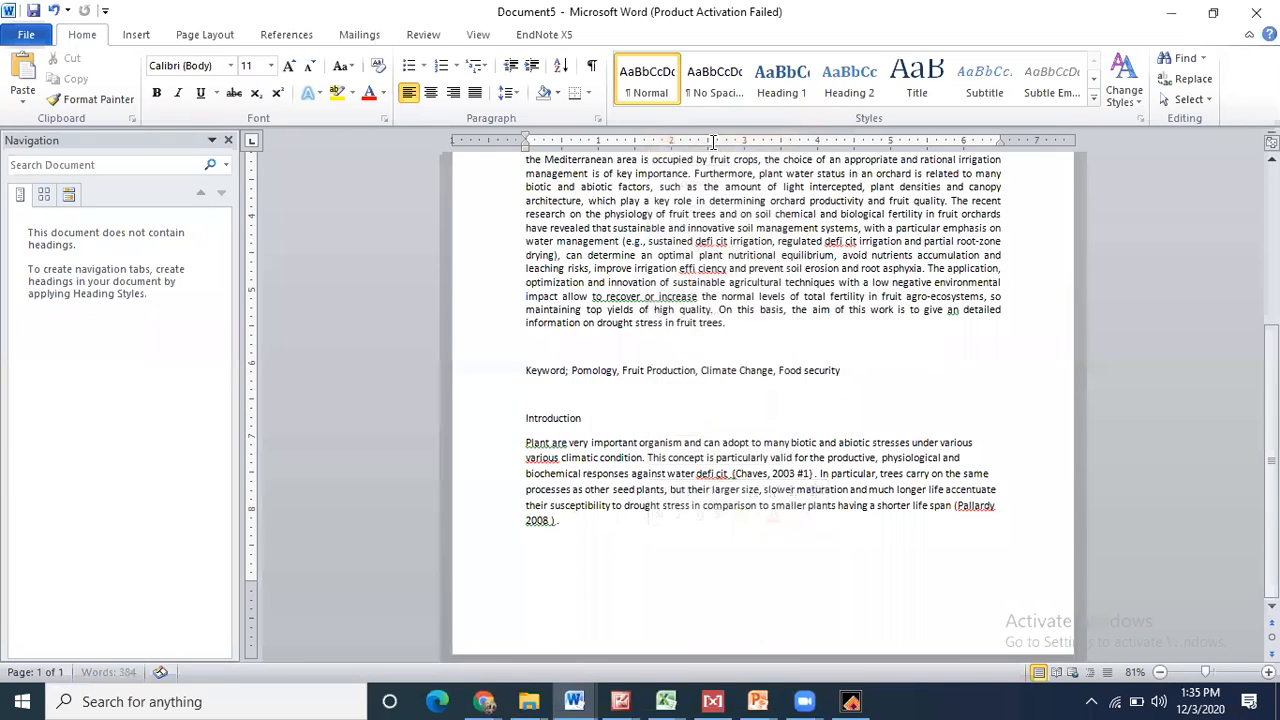
right_click(545, 459)
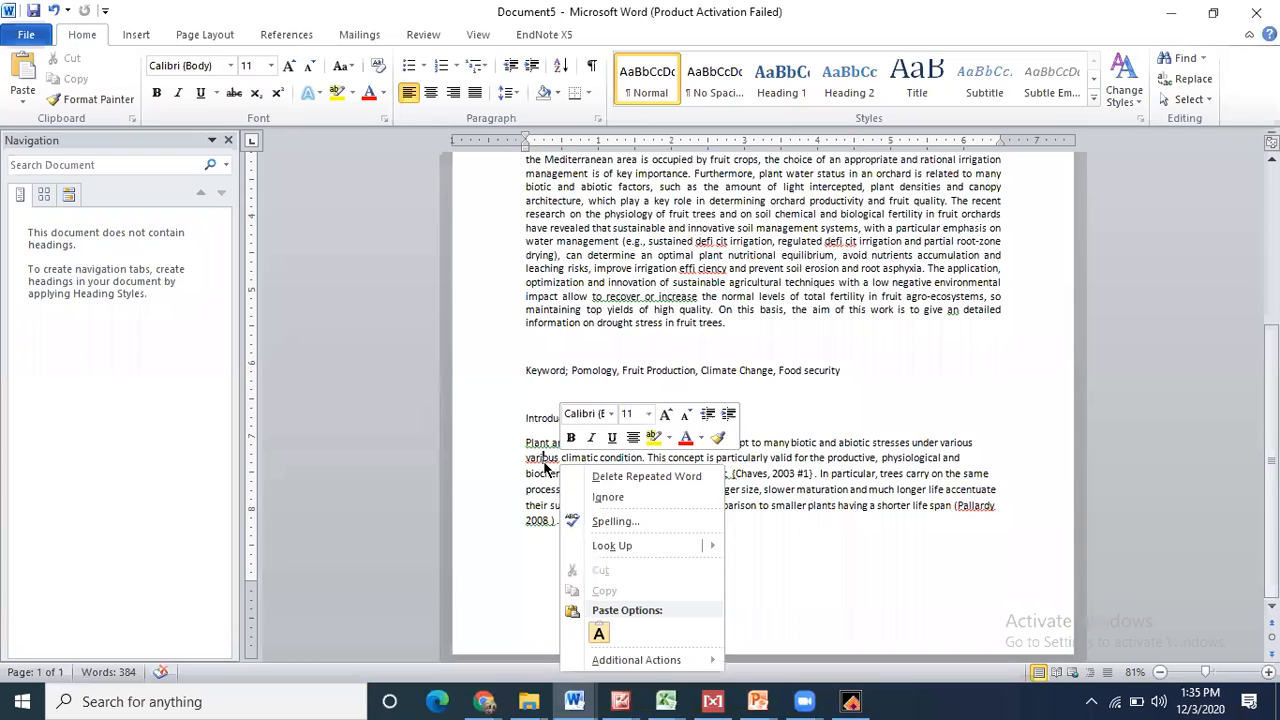
click(656, 474)
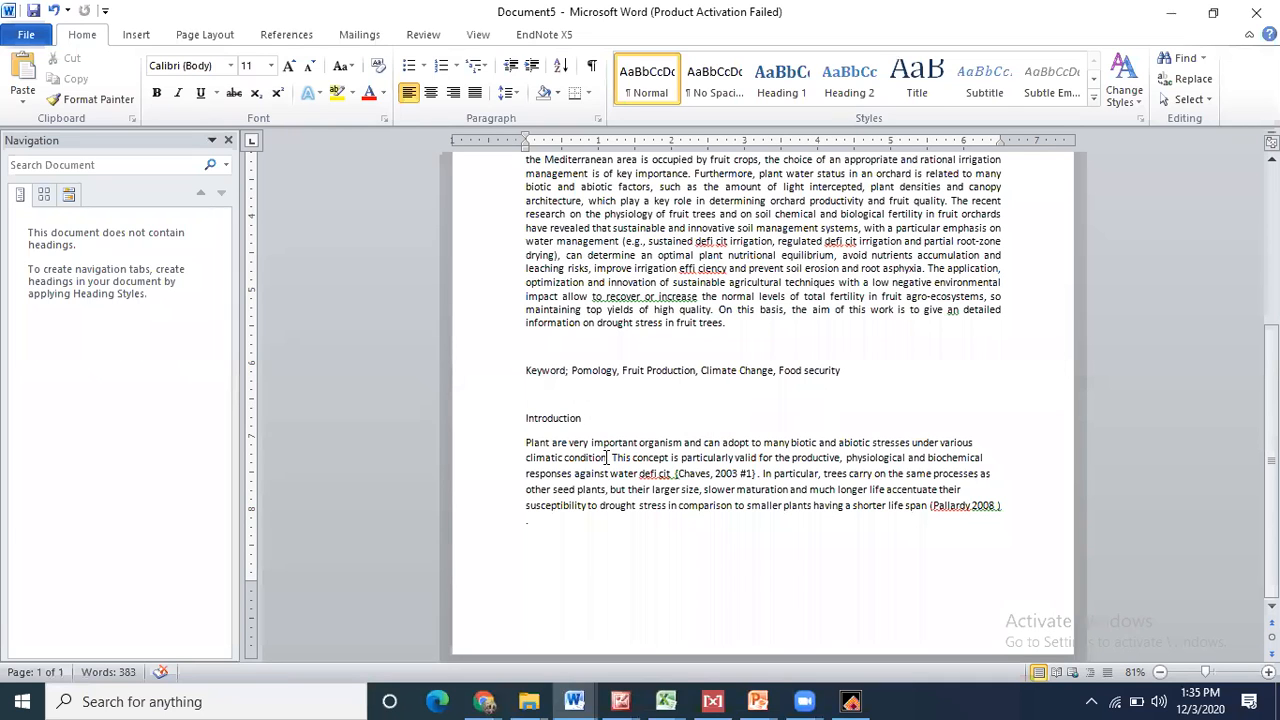
- In a new Chrome tab, run a Google search for 'Food seciurity' and skim the results
mouse_move(484, 701)
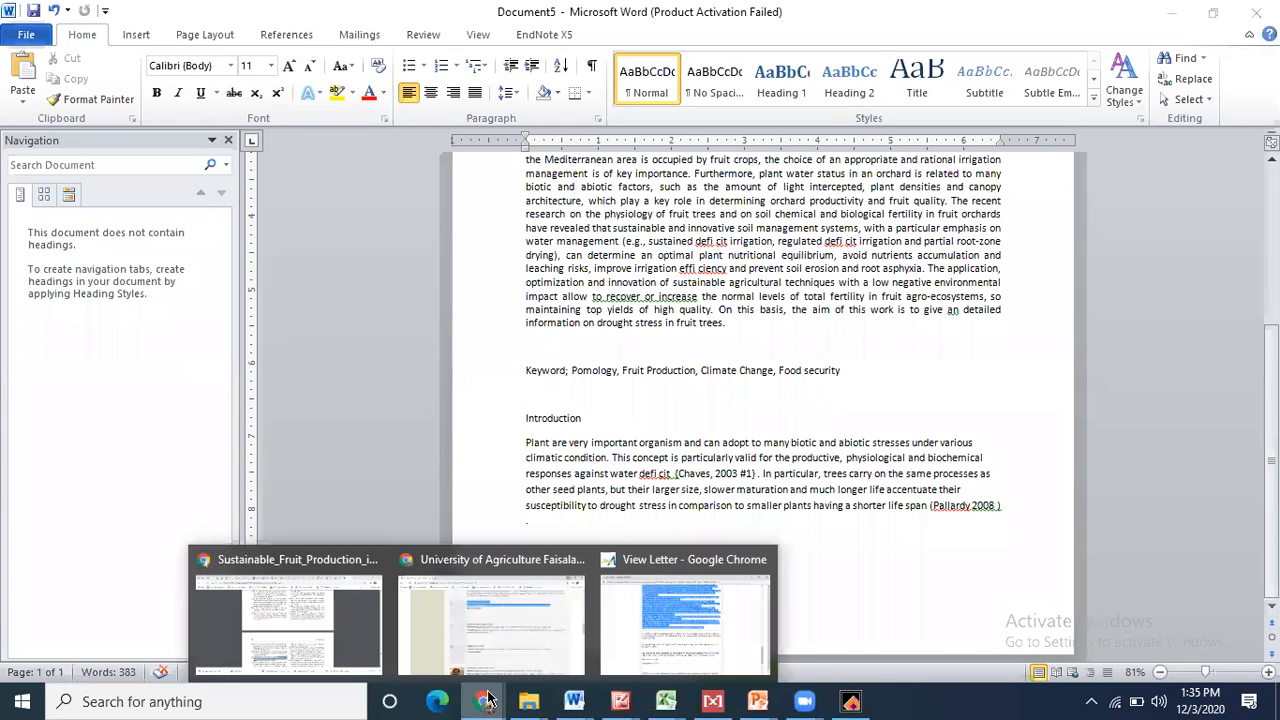
click(286, 612)
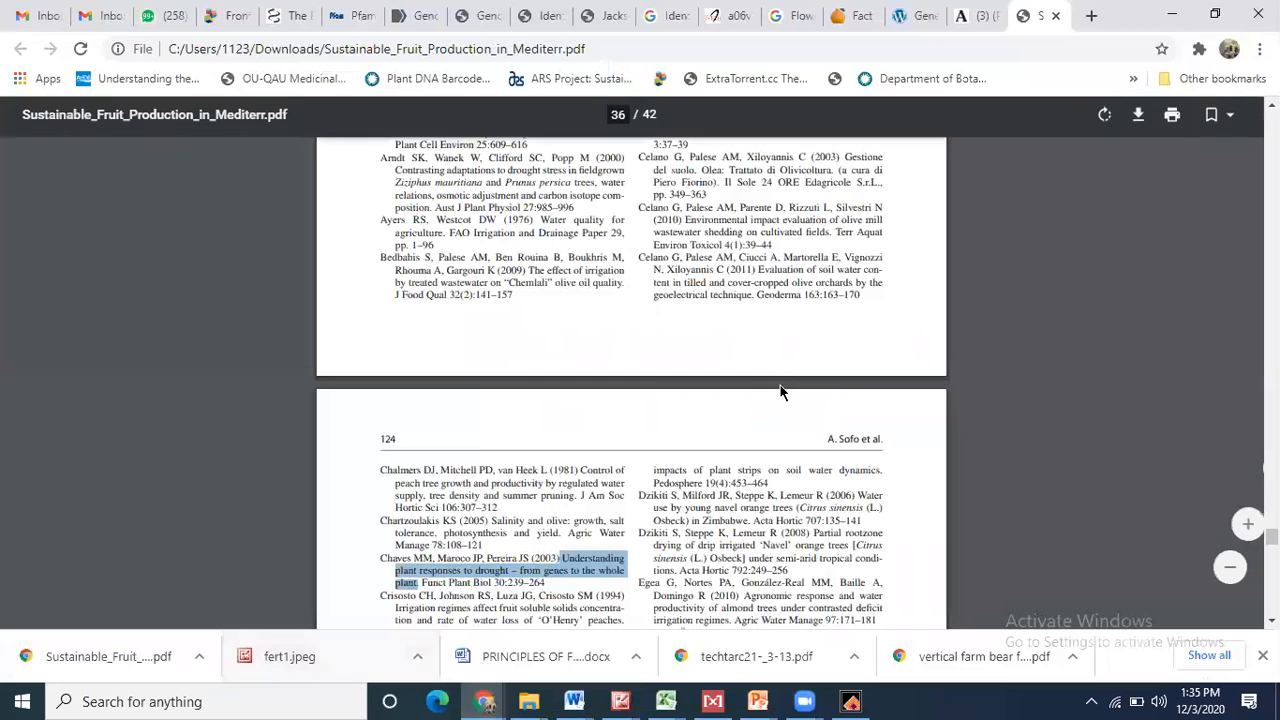
click(1091, 15)
text(Foo)
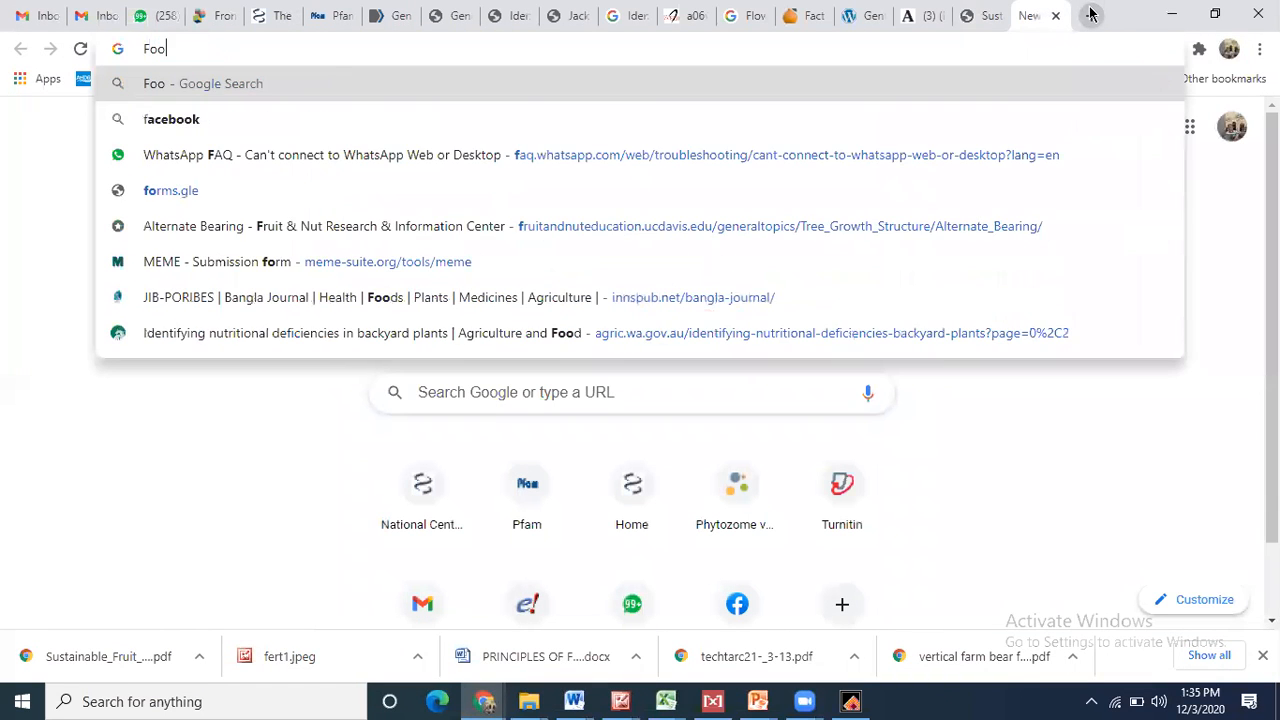
text(d seci)
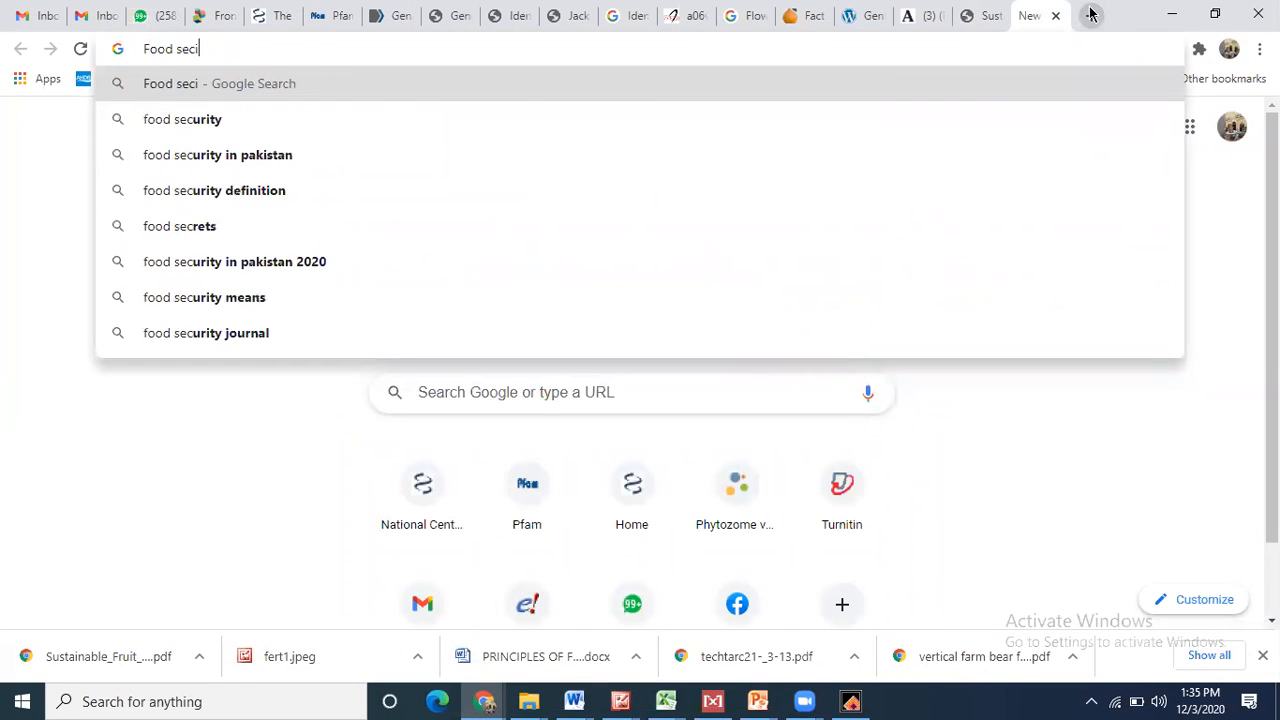
text(urity)
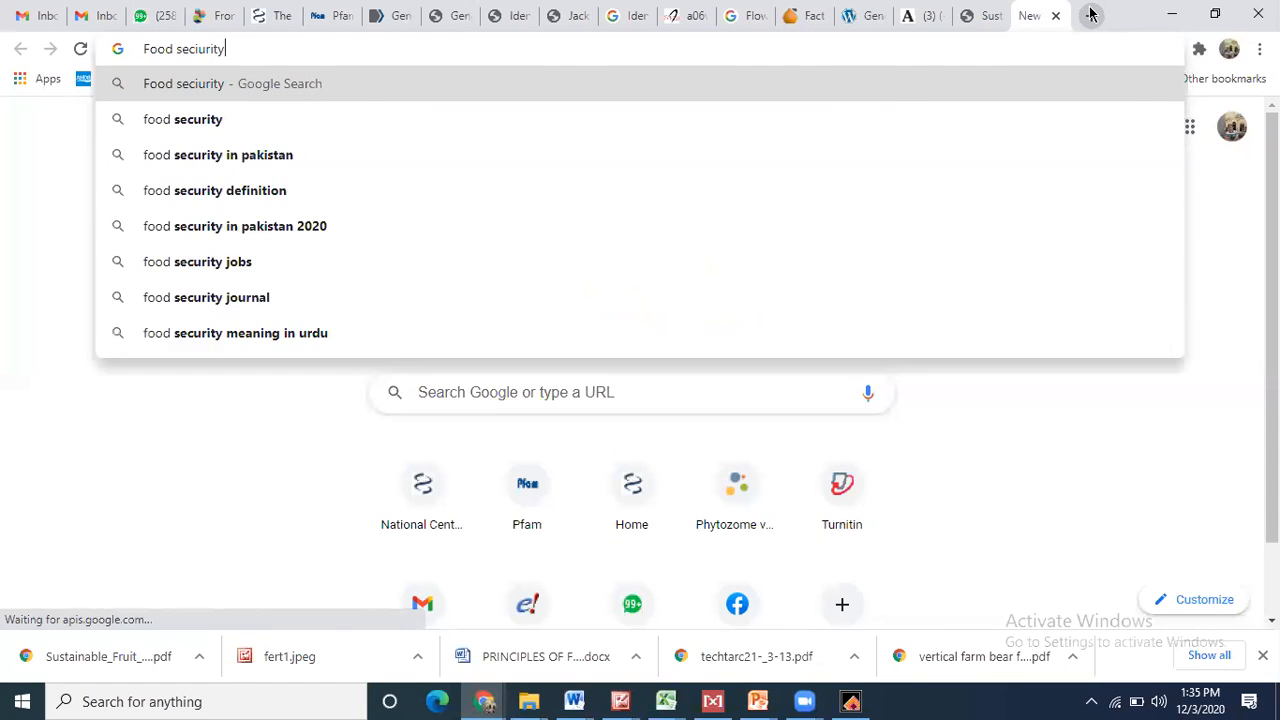
key(Return)
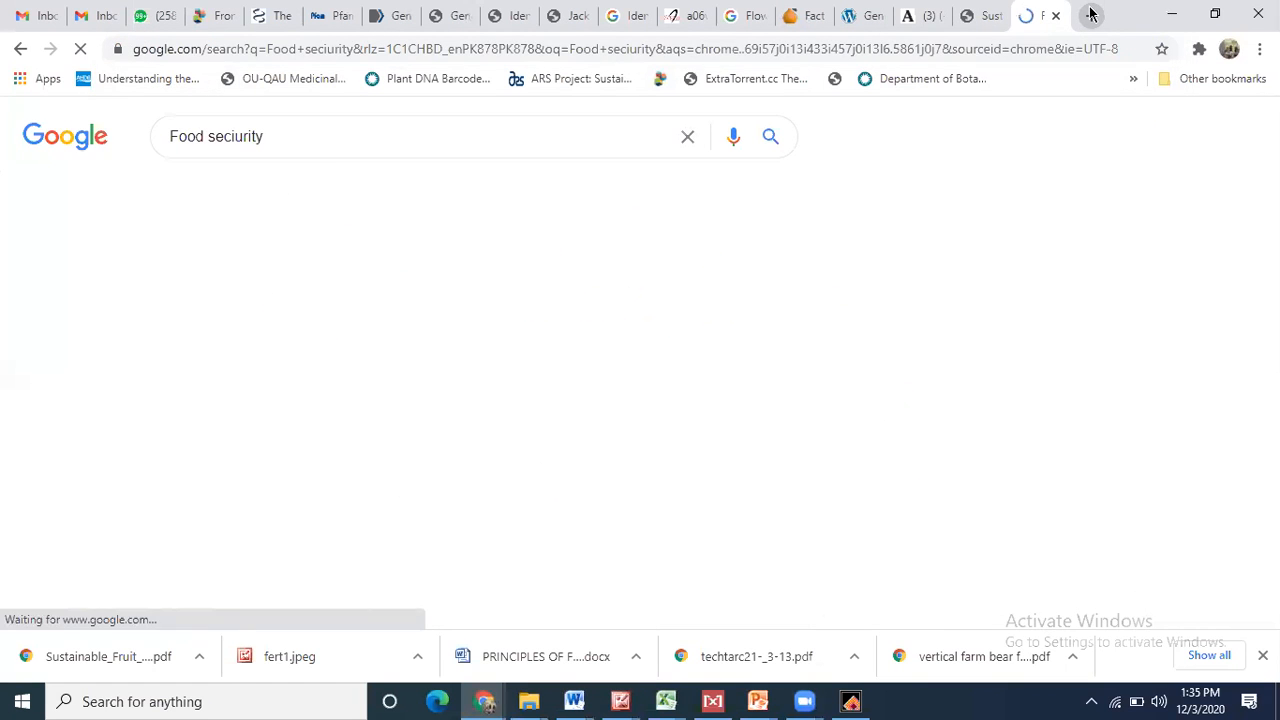
scroll(581, 268, down, 4)
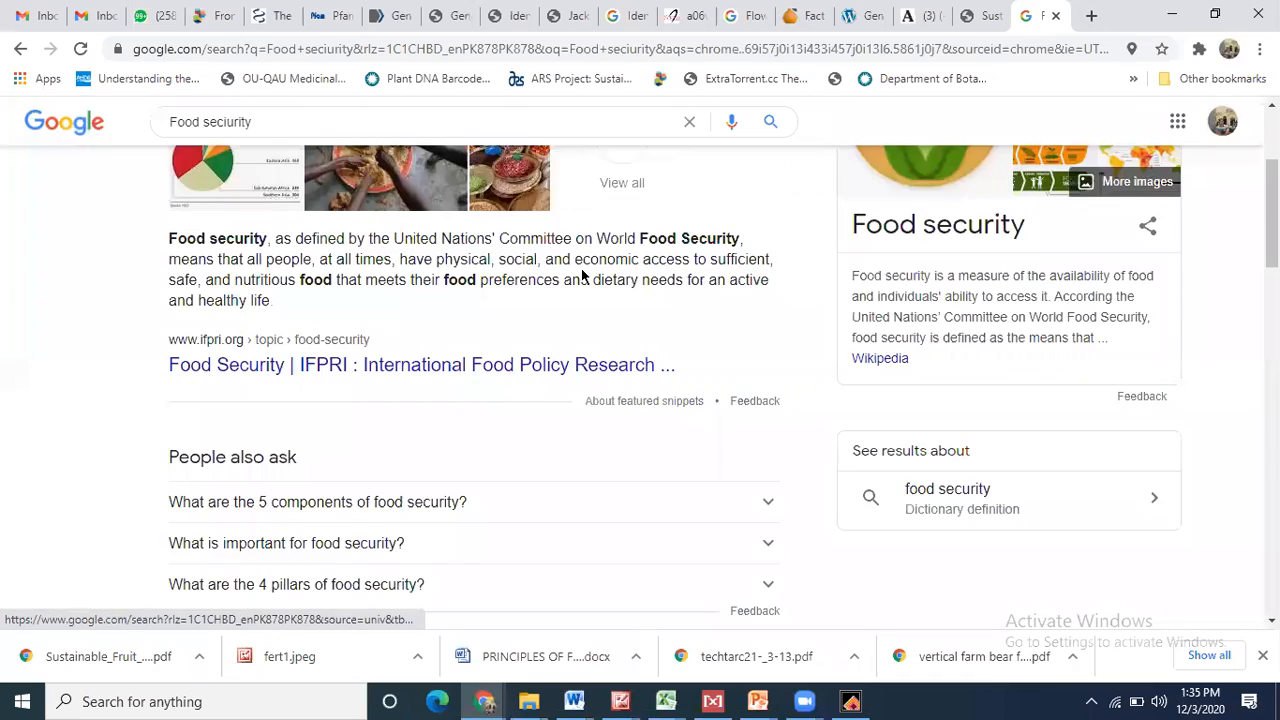
scroll(581, 268, down, 7)
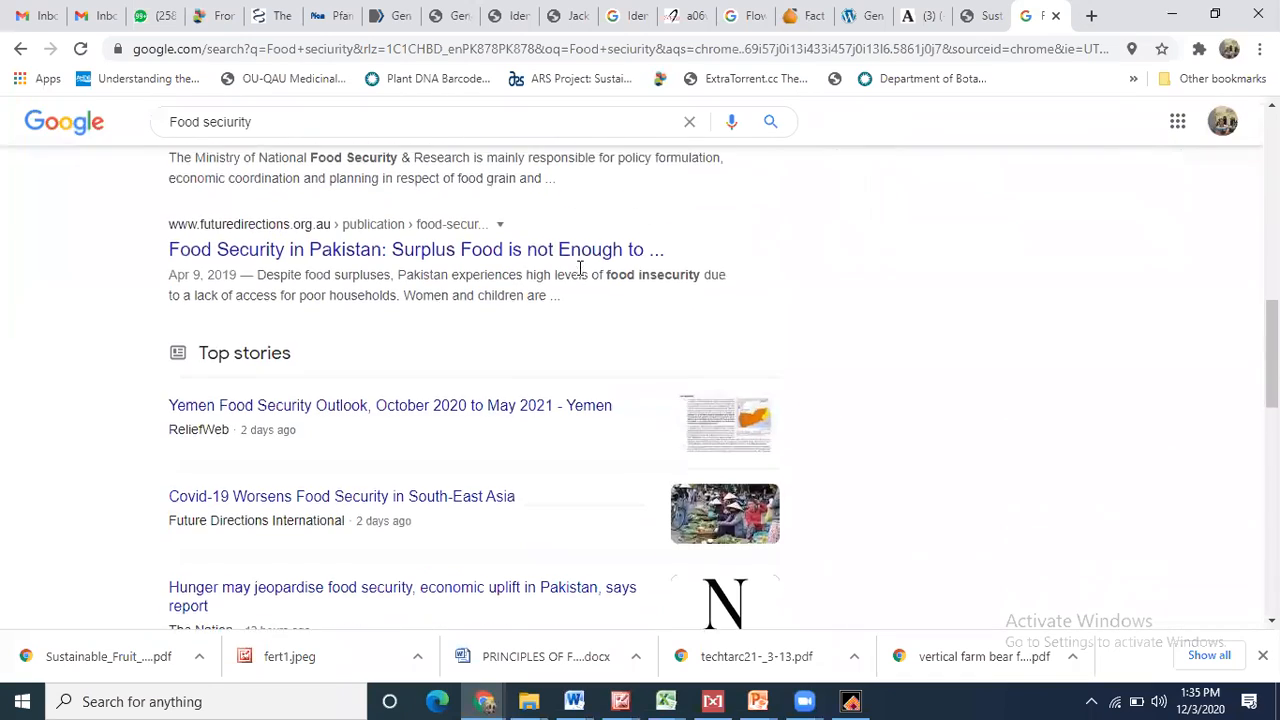
scroll(581, 268, down, 5)
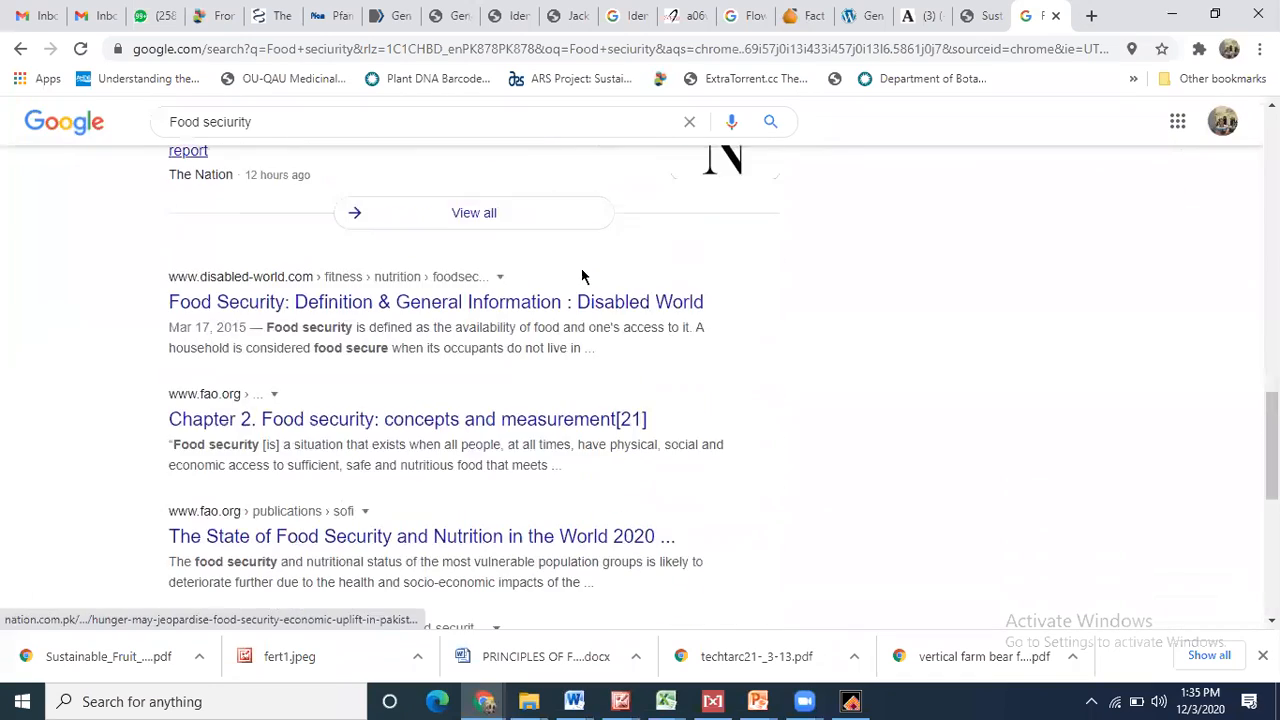
scroll(581, 268, up, 1)
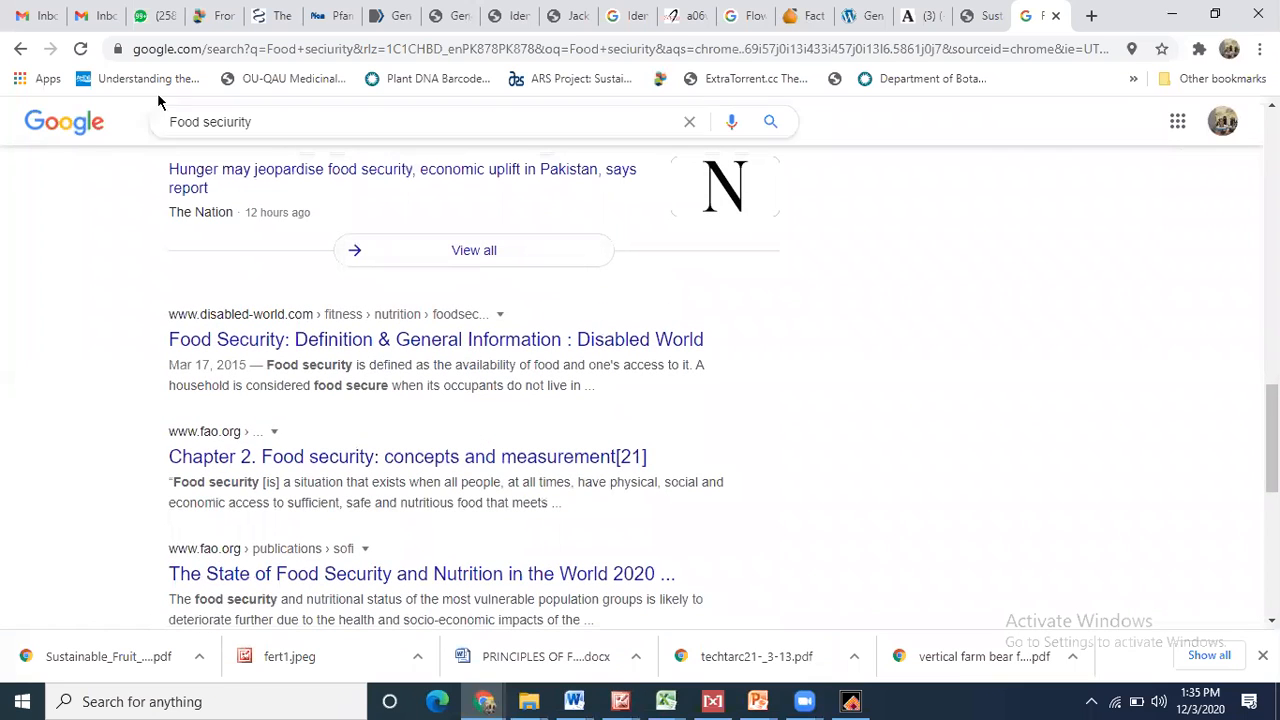
drag(260, 121, 2, 97)
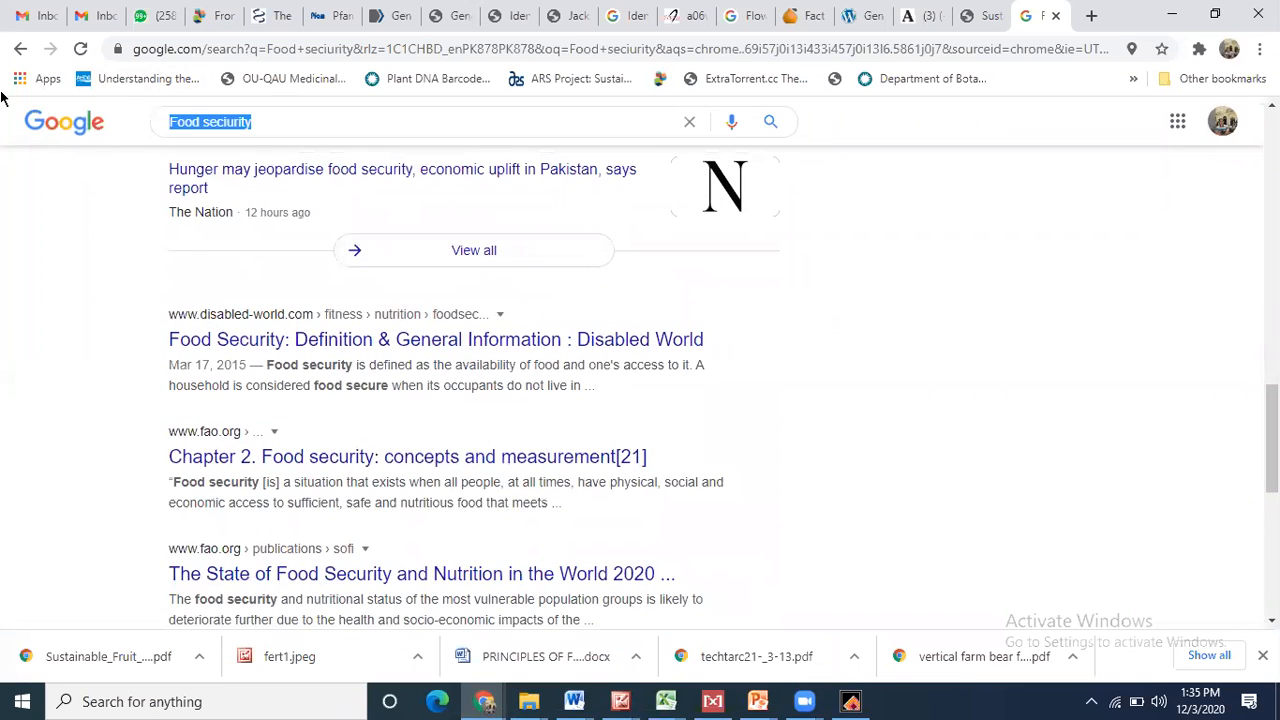
- Search Google for 'google scholar' from the address bar
click(281, 50)
text(googlr)
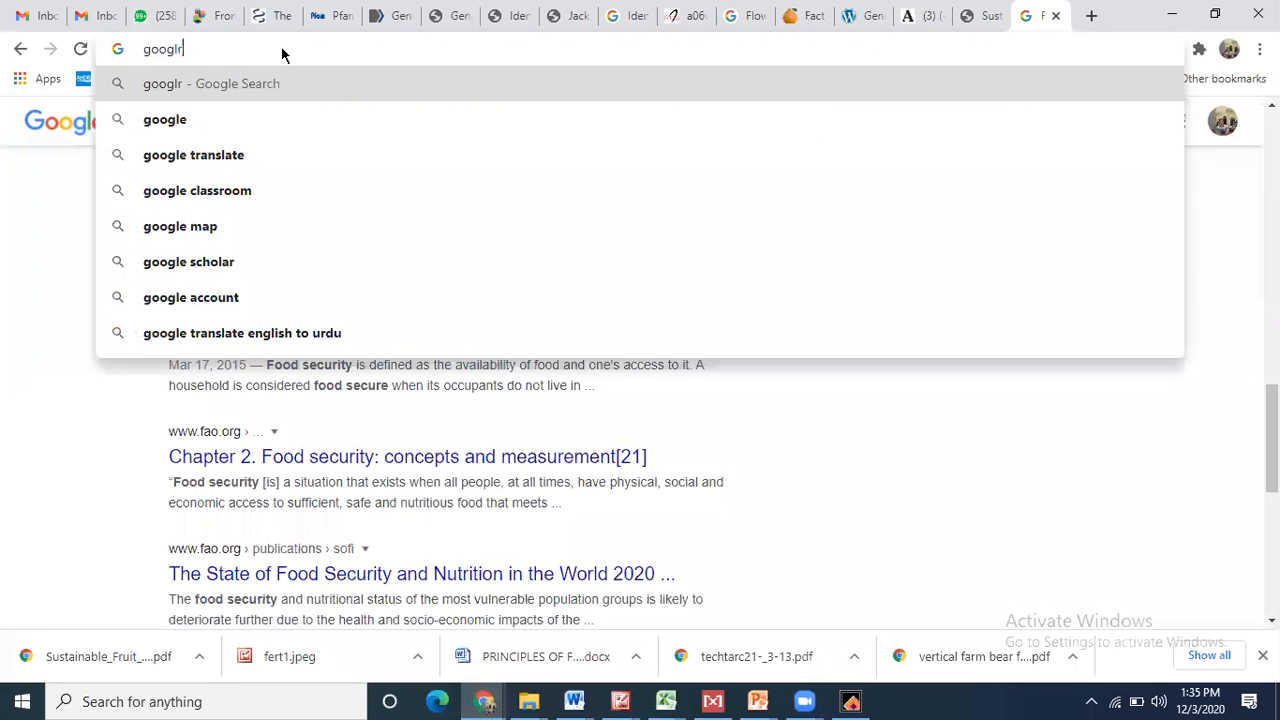
key(BackSpace)
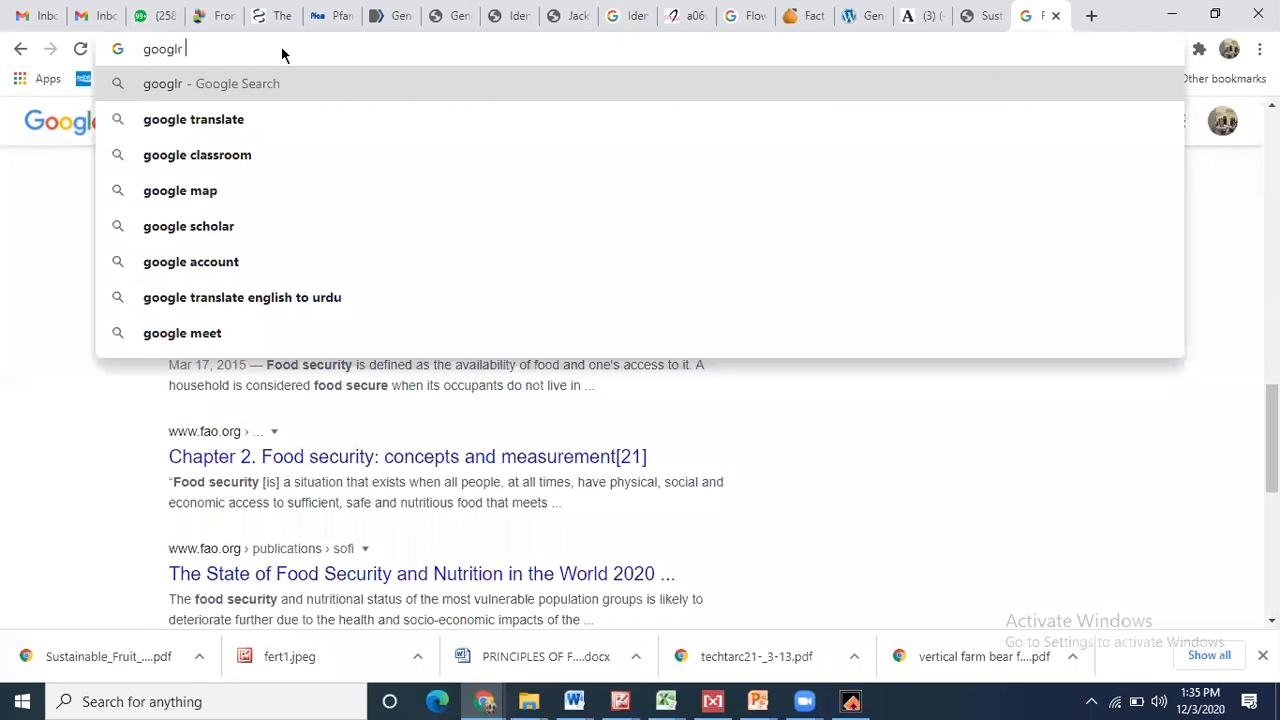
text(e sc)
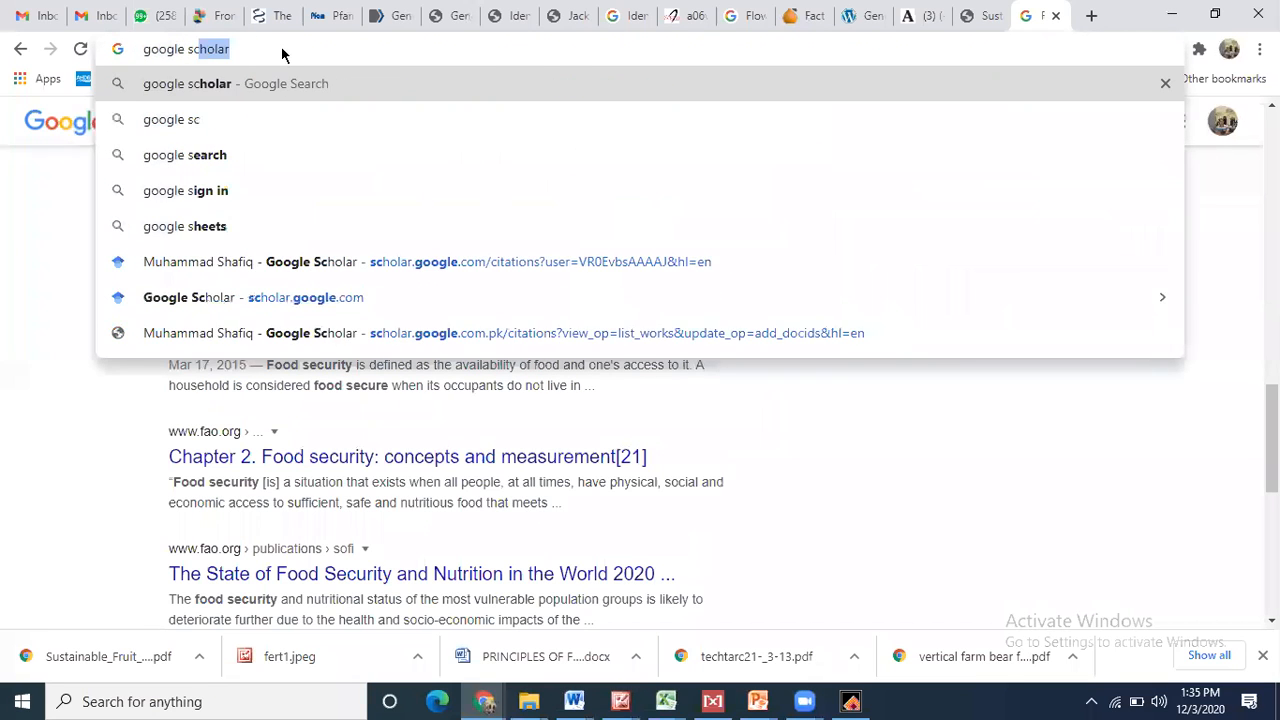
text(holar)
key(Return)
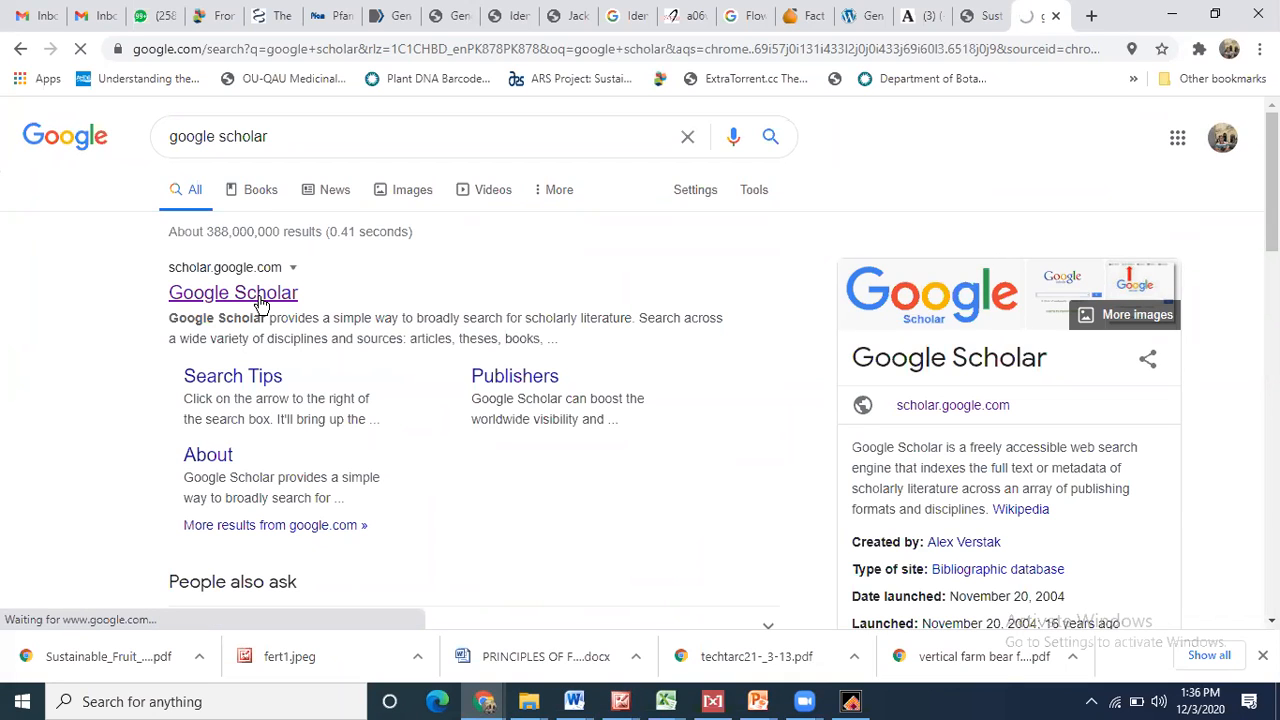
- Search Google Scholar for 'Food seciurity' and preview the Food security and food production systems paper
click(396, 292)
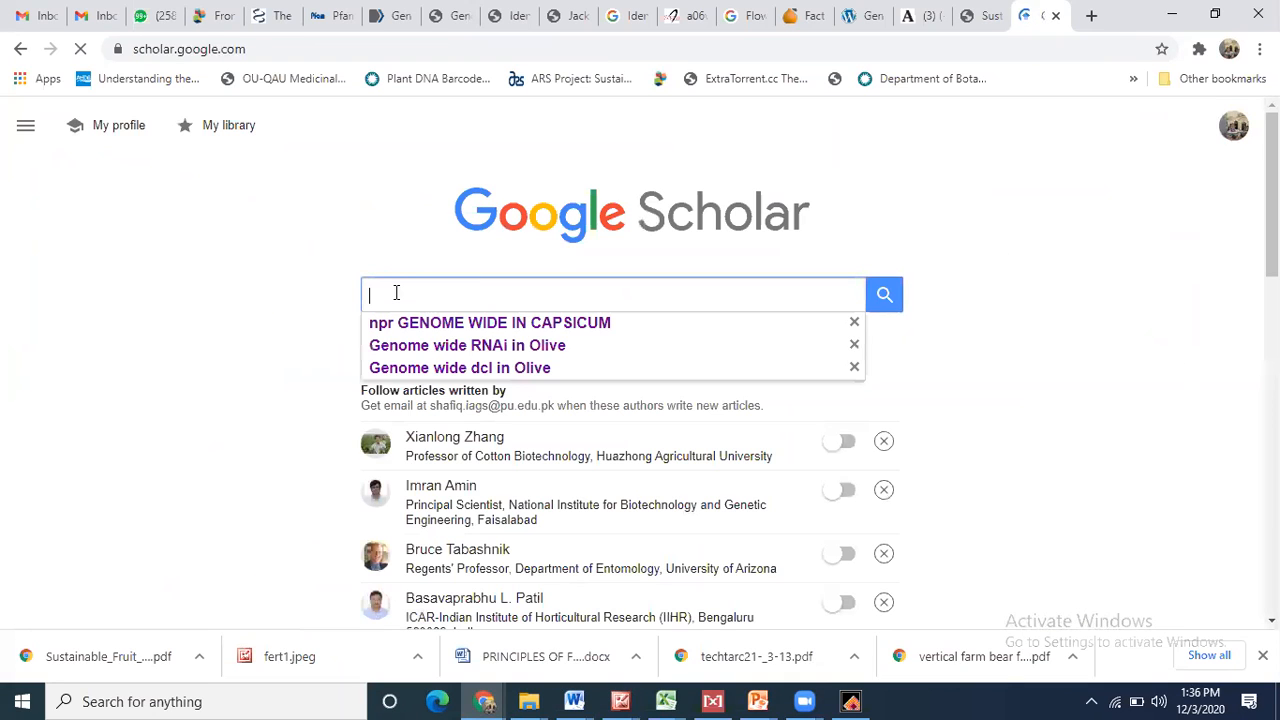
text(Food seciurity)
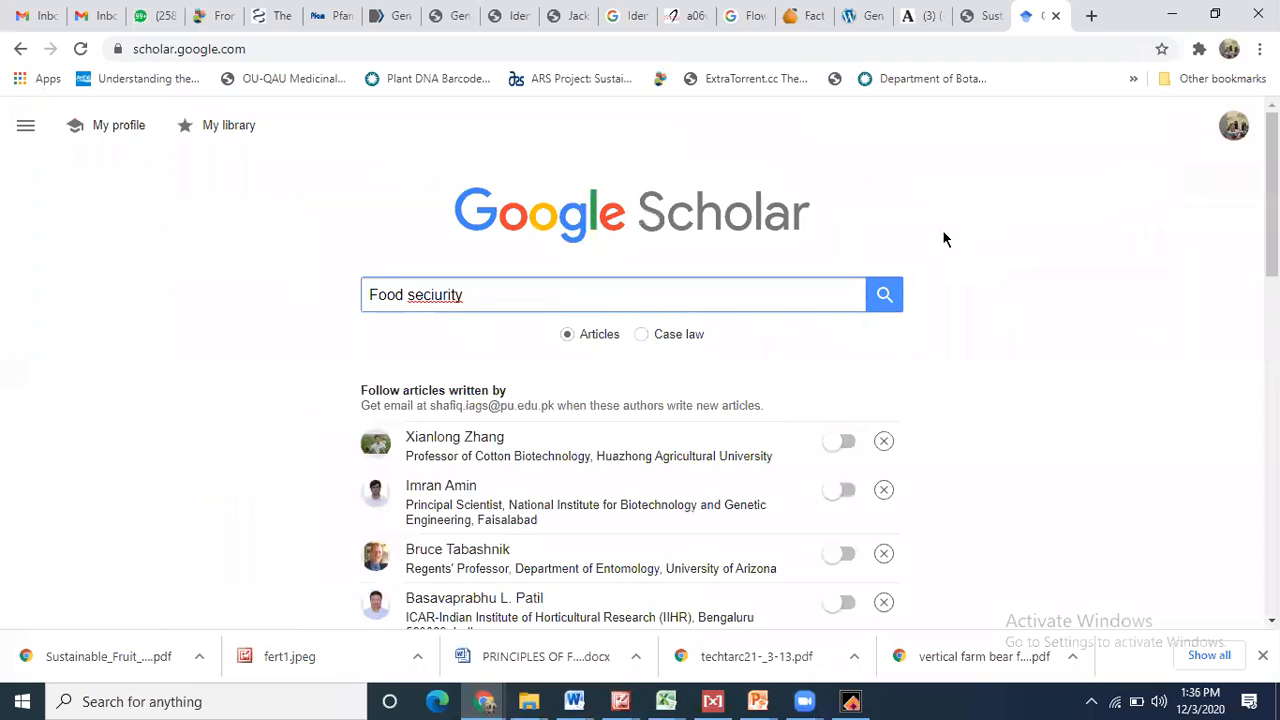
click(885, 295)
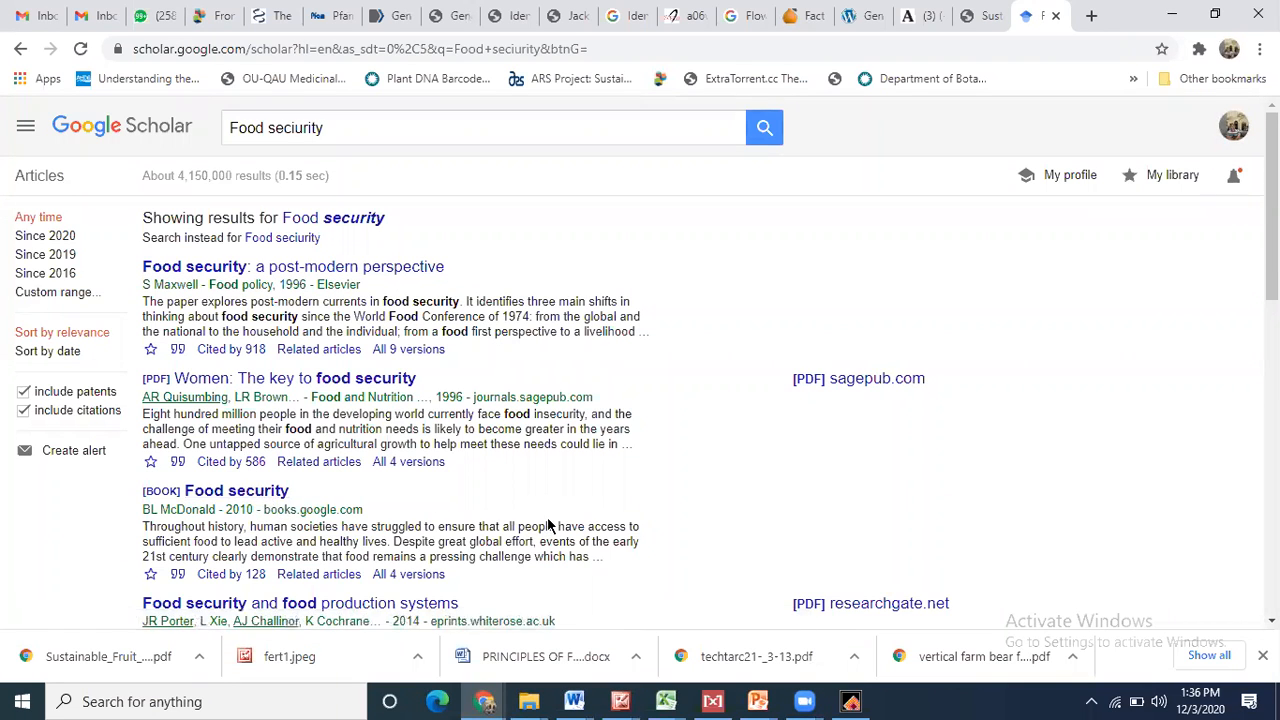
scroll(548, 525, down, 3)
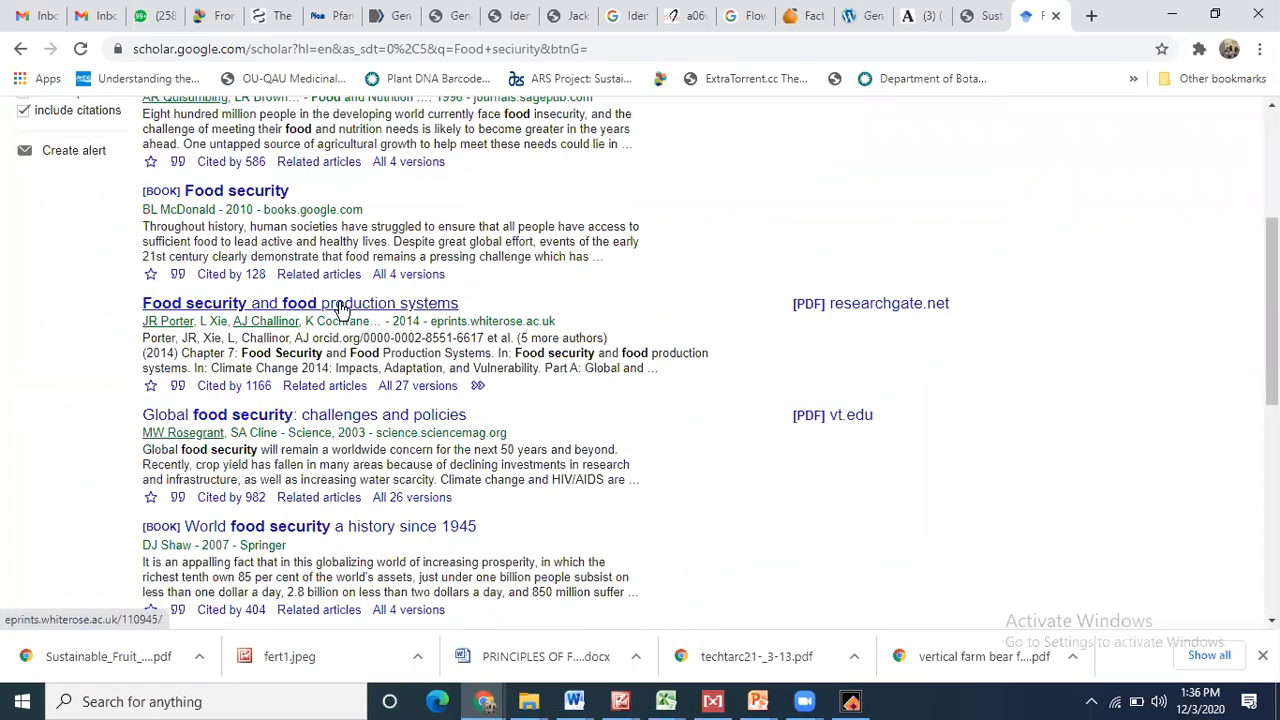
click(340, 310)
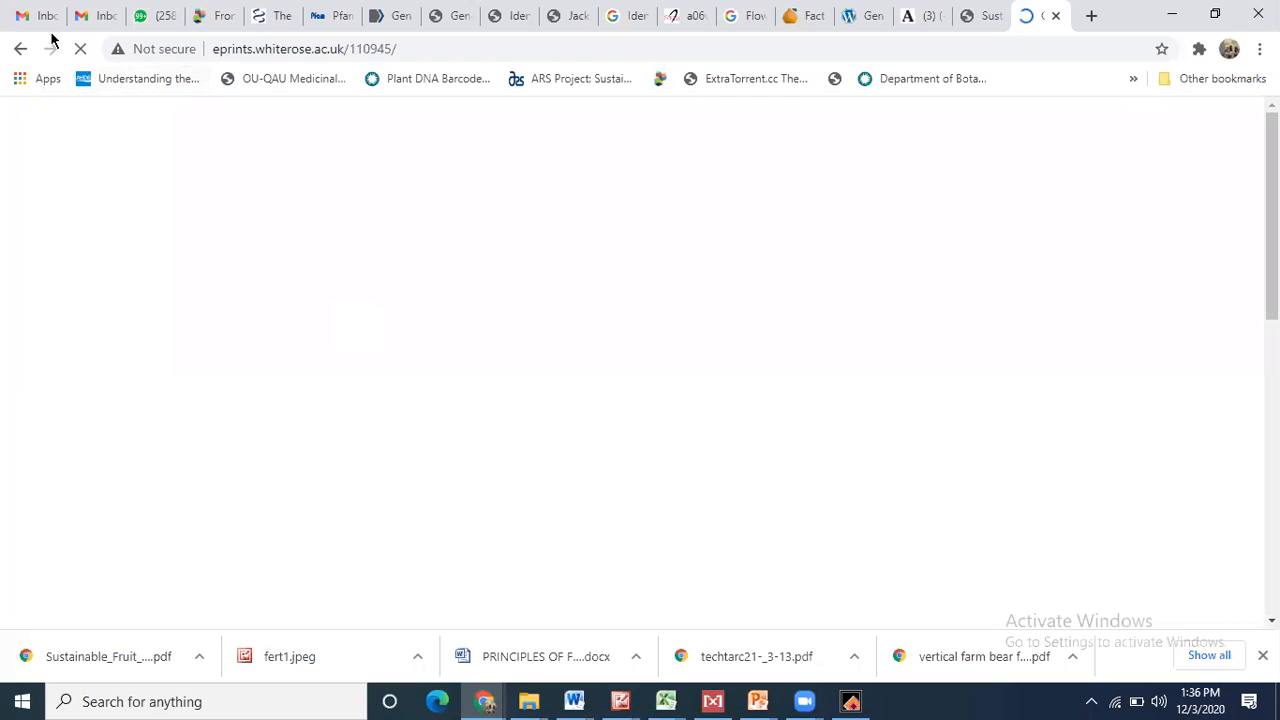
click(20, 50)
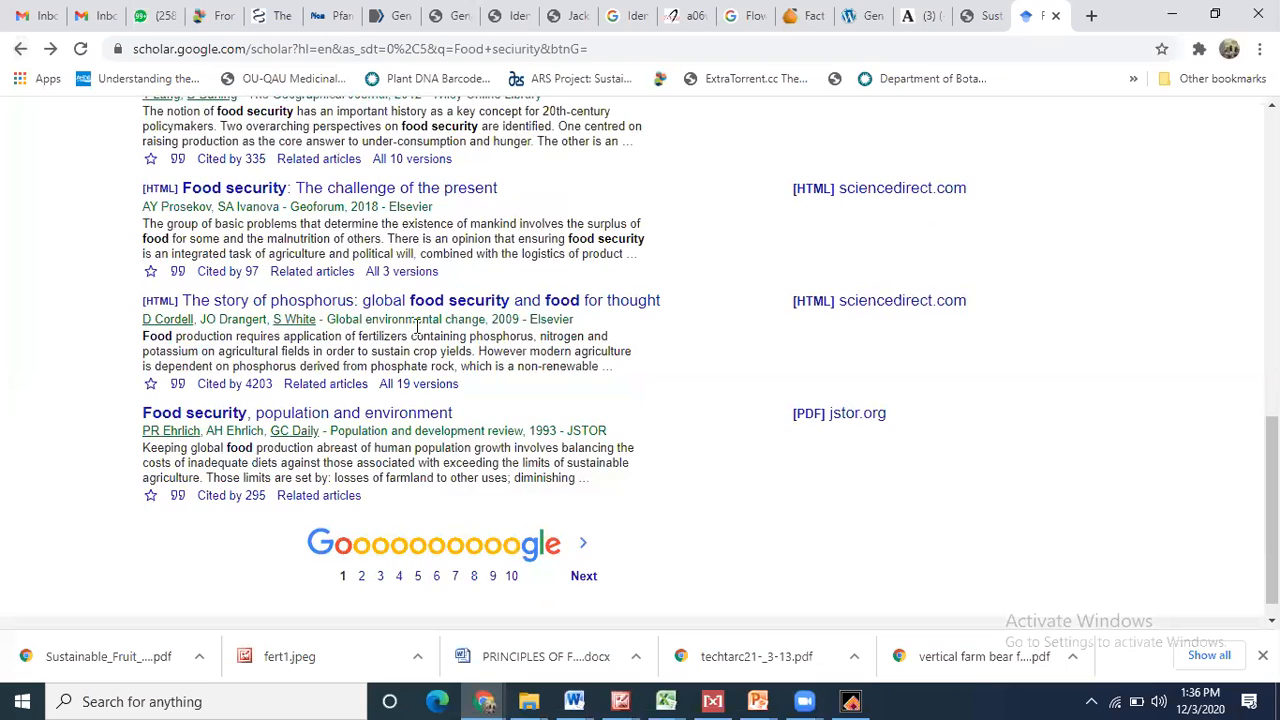
- Preview the 1993 JSTOR paper 'Food Security, Population and Environment' to its second page, then return
click(391, 411)
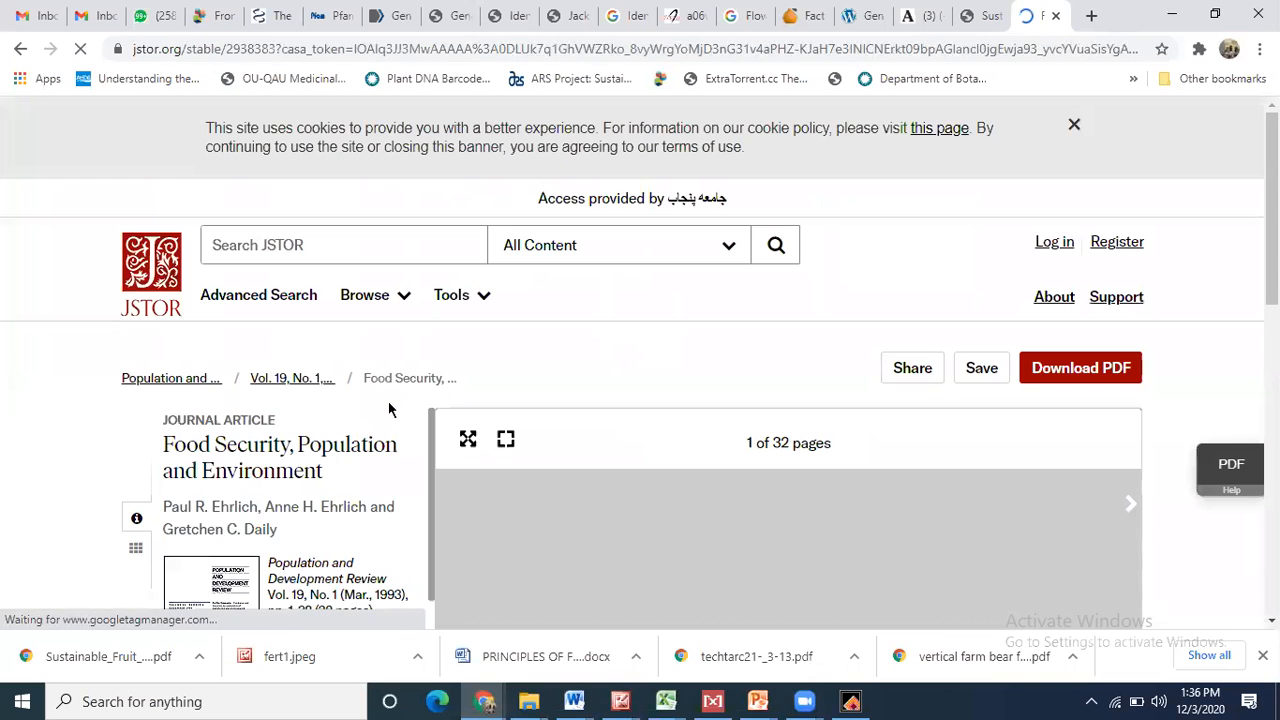
scroll(390, 410, down, 5)
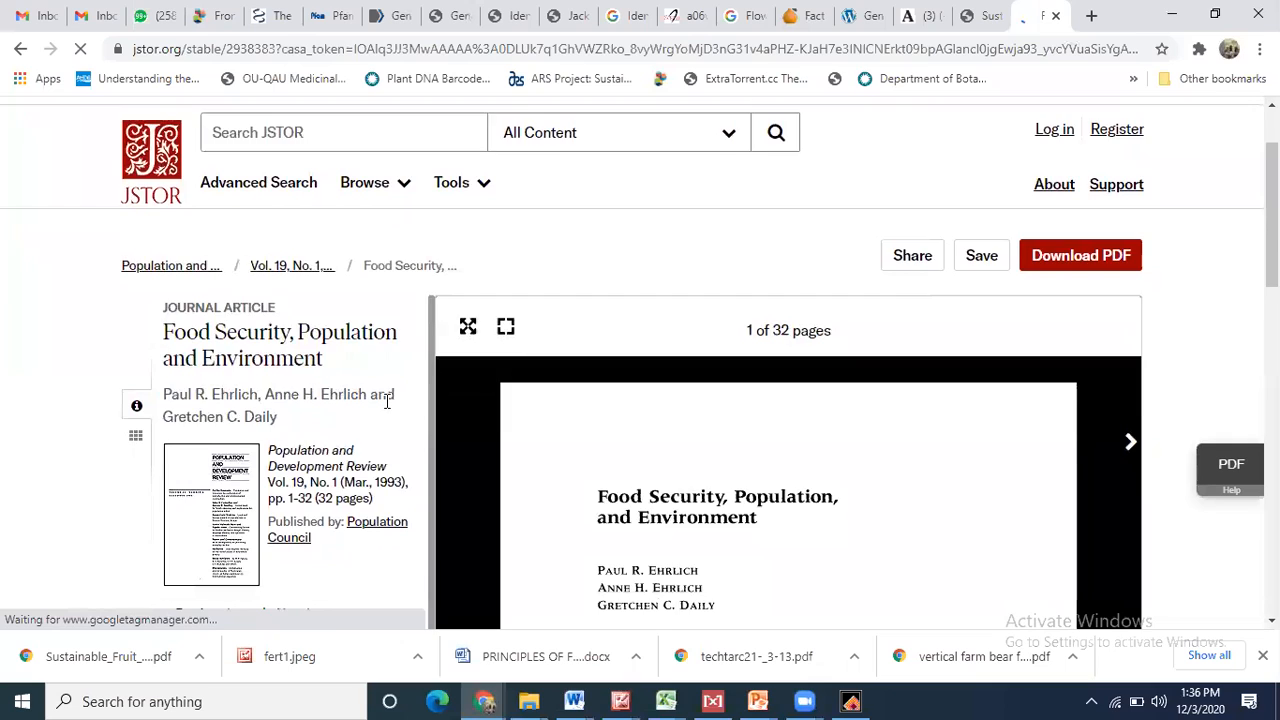
scroll(390, 410, down, 5)
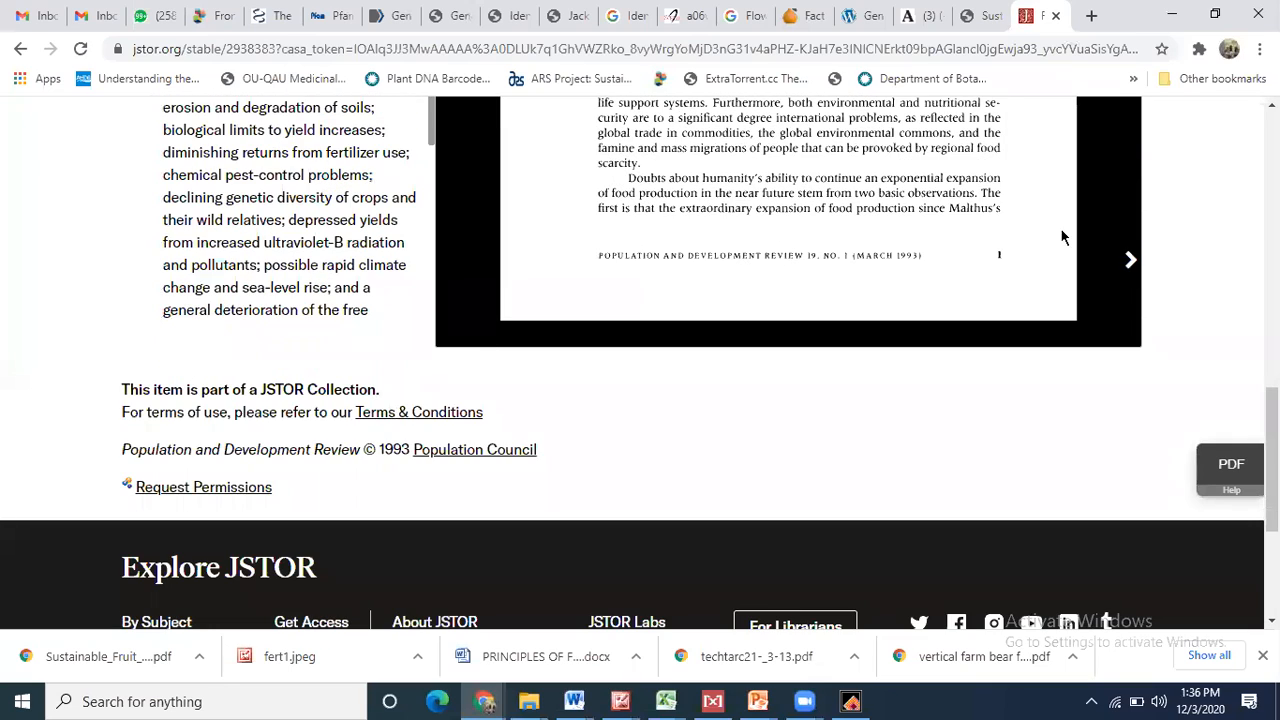
click(1131, 260)
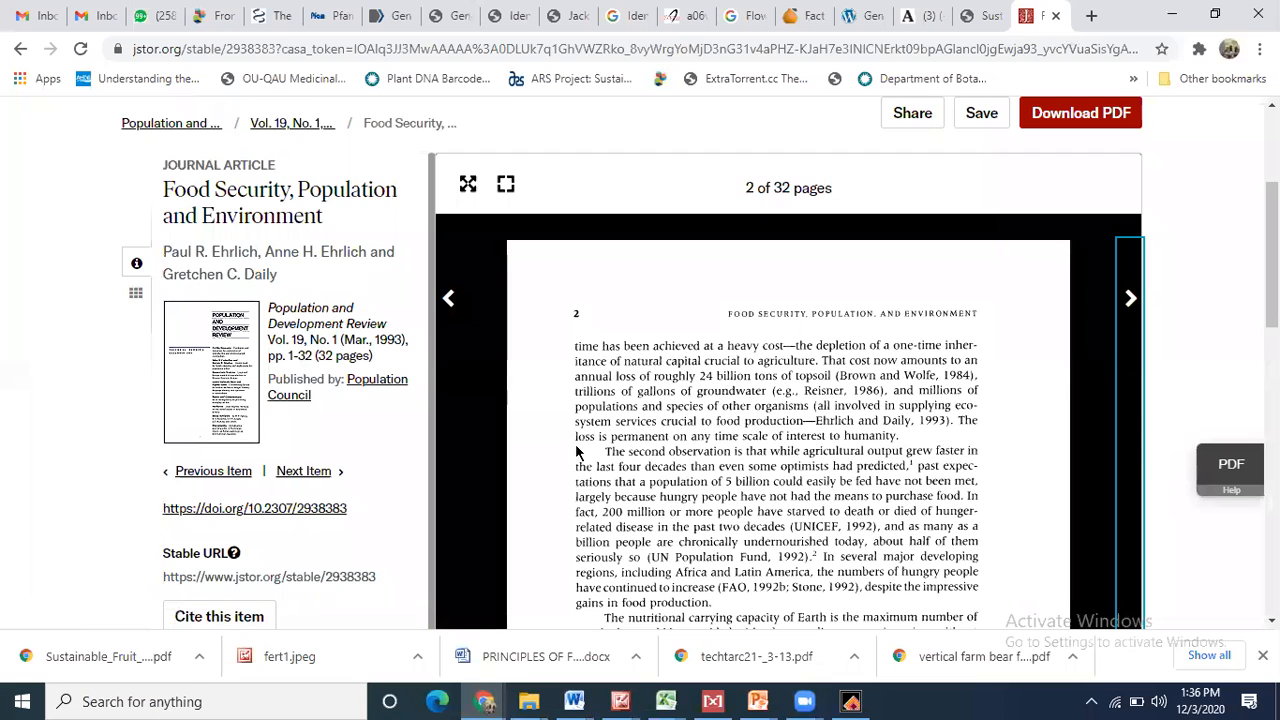
click(18, 50)
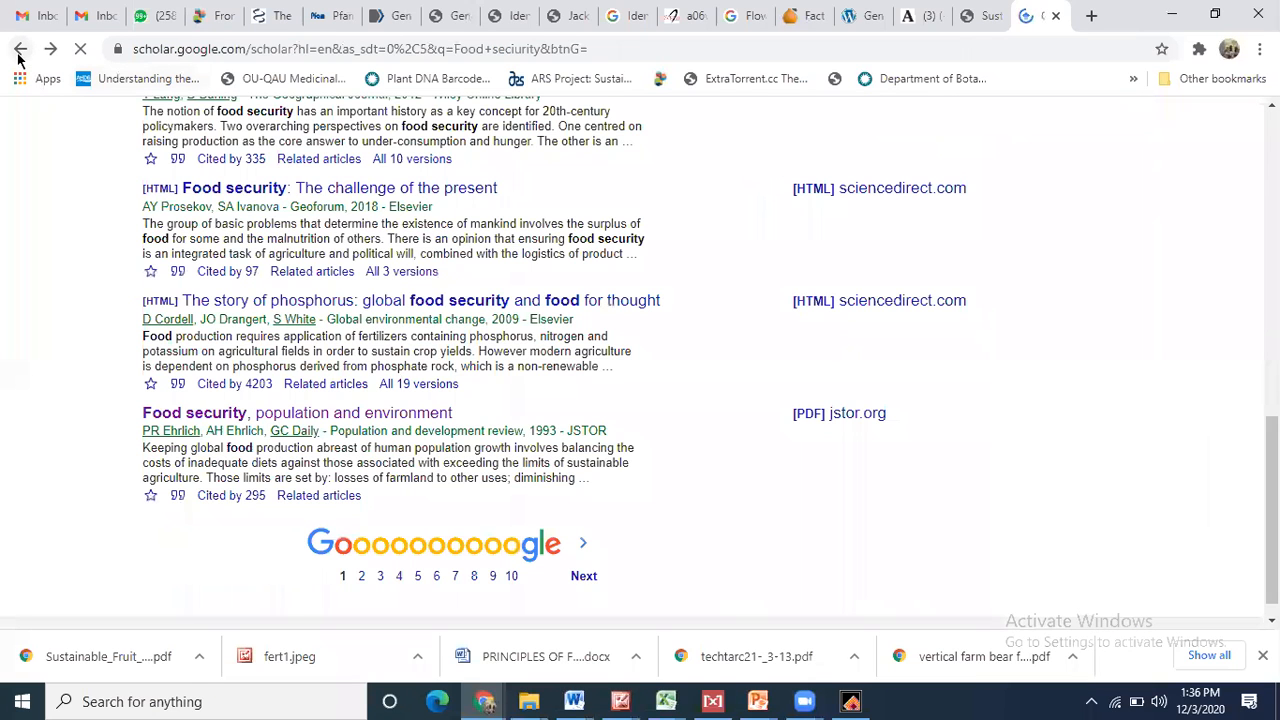
- On results page 2, preview the food assistance programs chapter and the climate change article
click(583, 549)
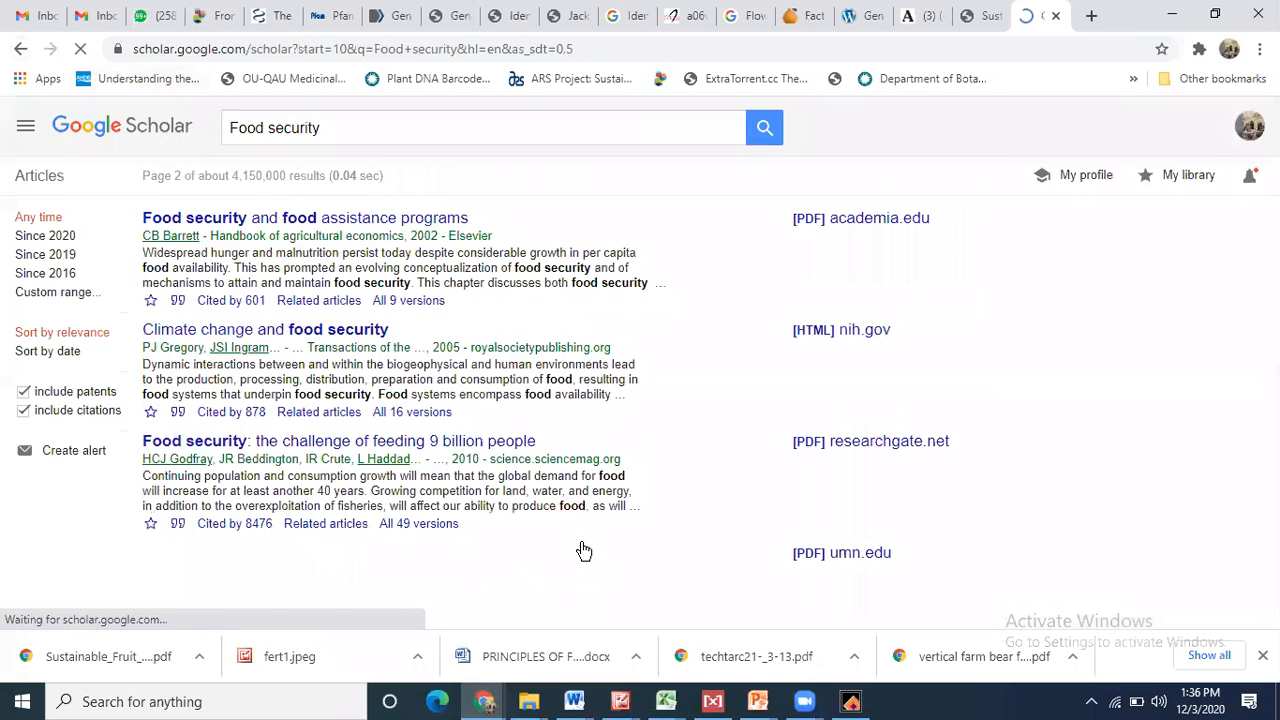
click(289, 221)
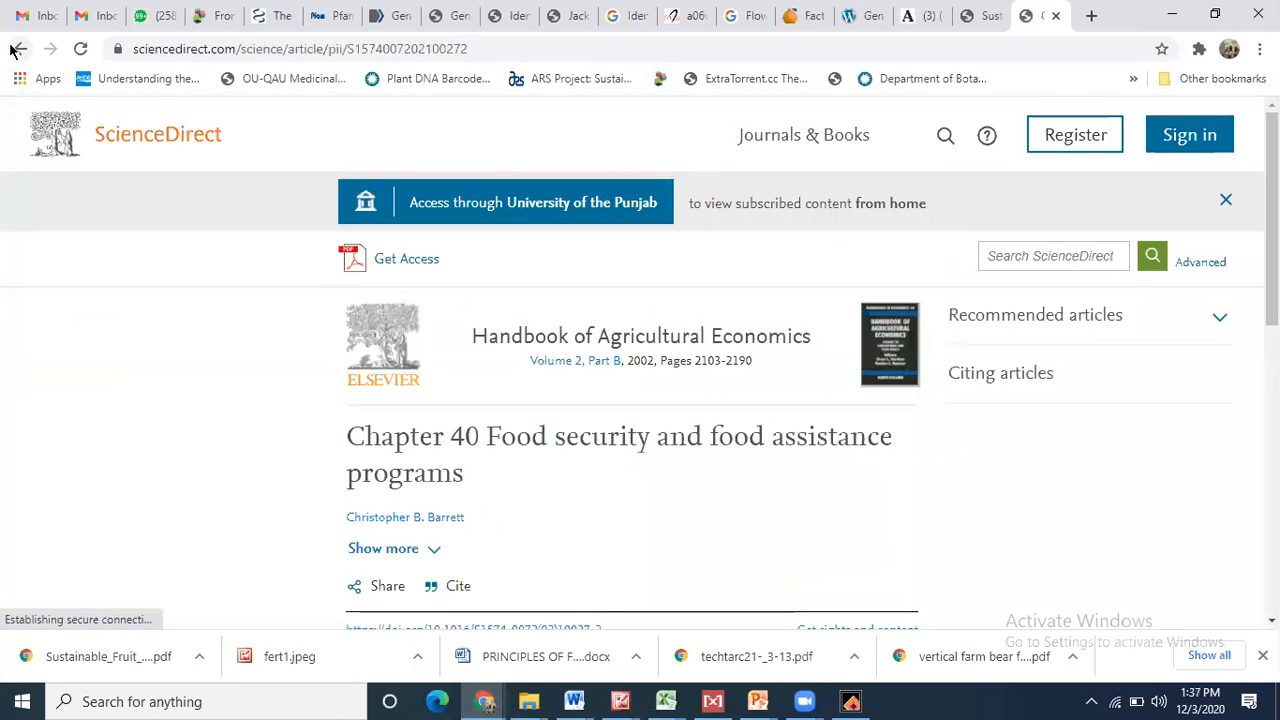
key(Down)
key(Down)
key(Down)
key(Down)
key(Down)
key(Down)
key(Down)
key(Down)
key(Down)
key(Down)
key(Down)
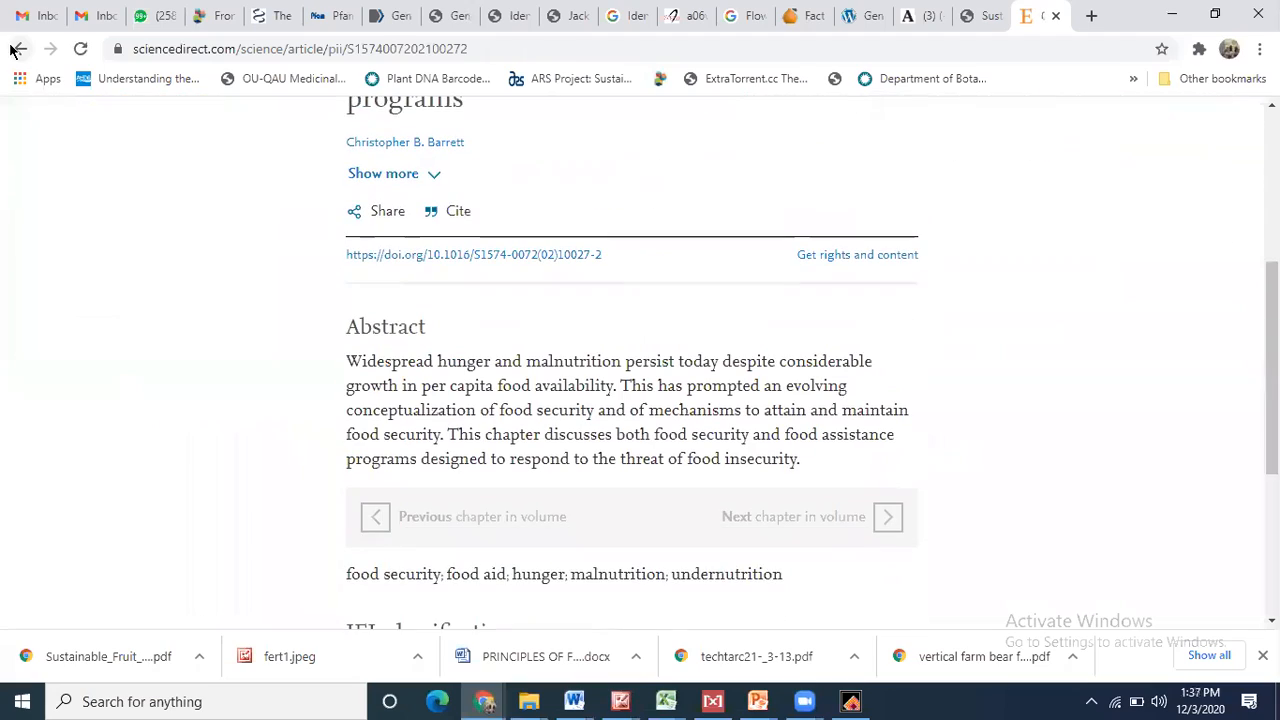
click(18, 47)
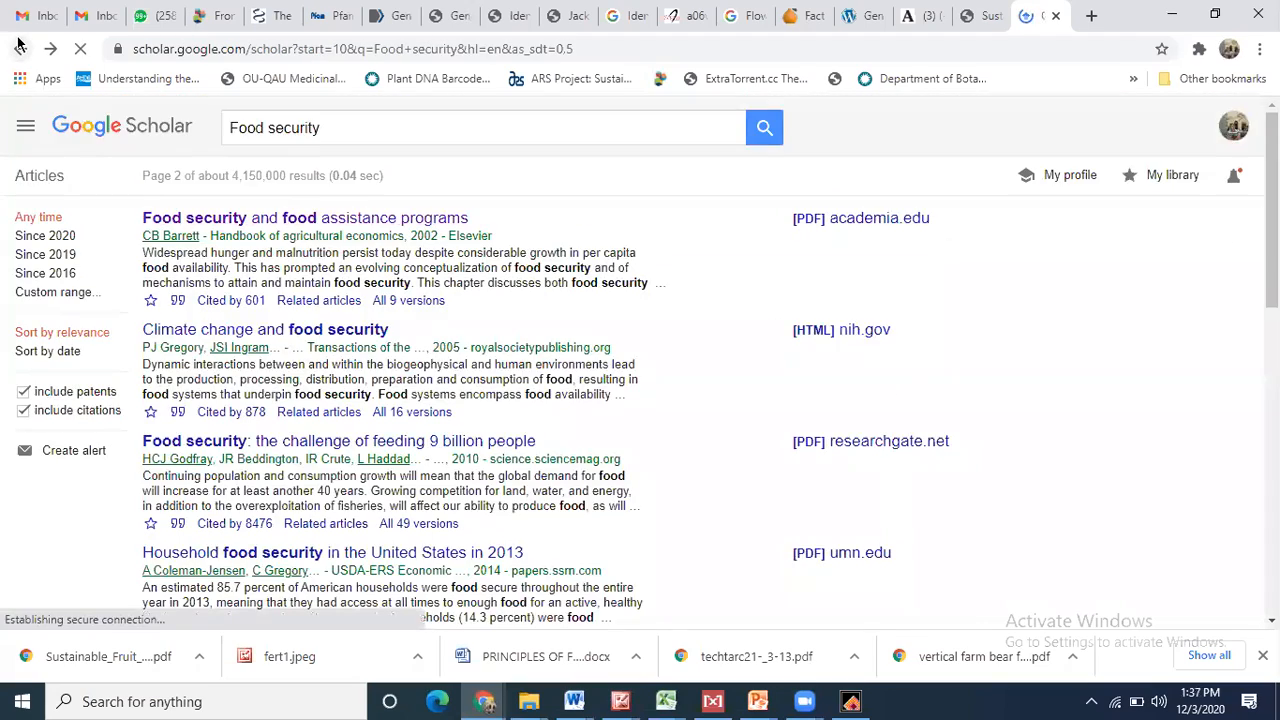
key(Down)
key(Down)
key(Down)
key(Down)
key(Down)
key(Down)
key(Down)
key(Down)
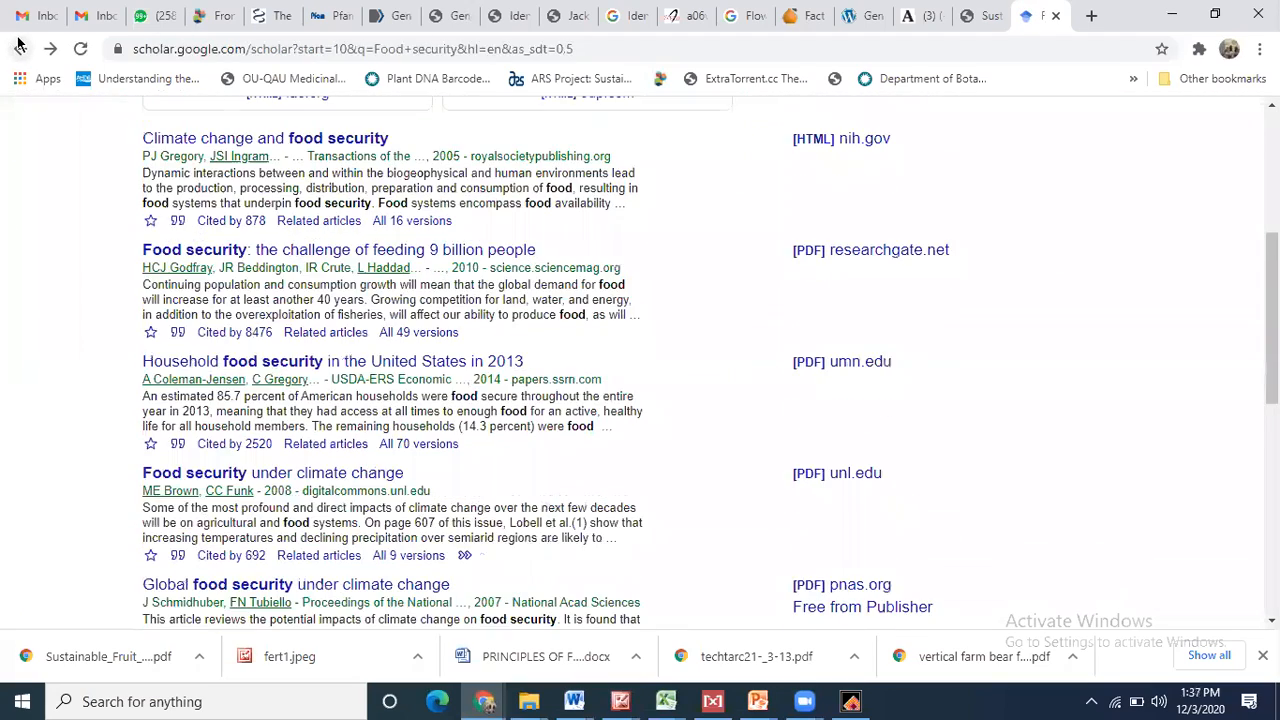
key(Down)
key(Down)
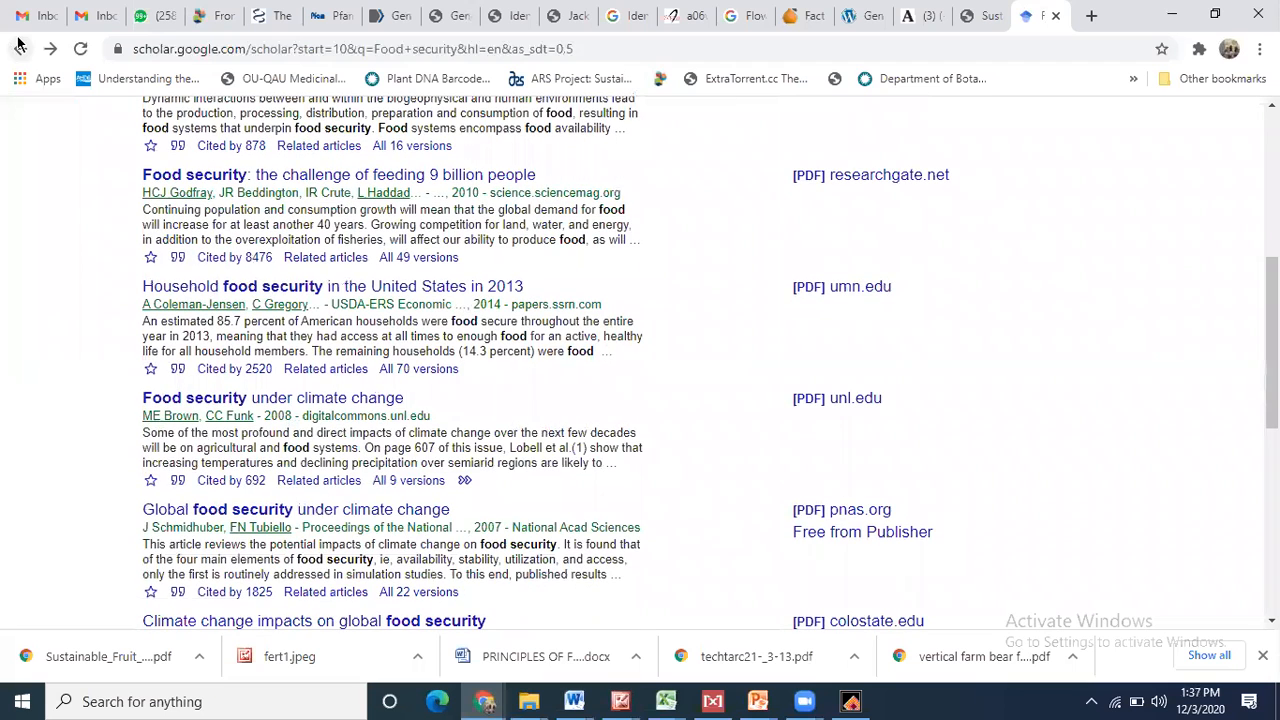
click(298, 400)
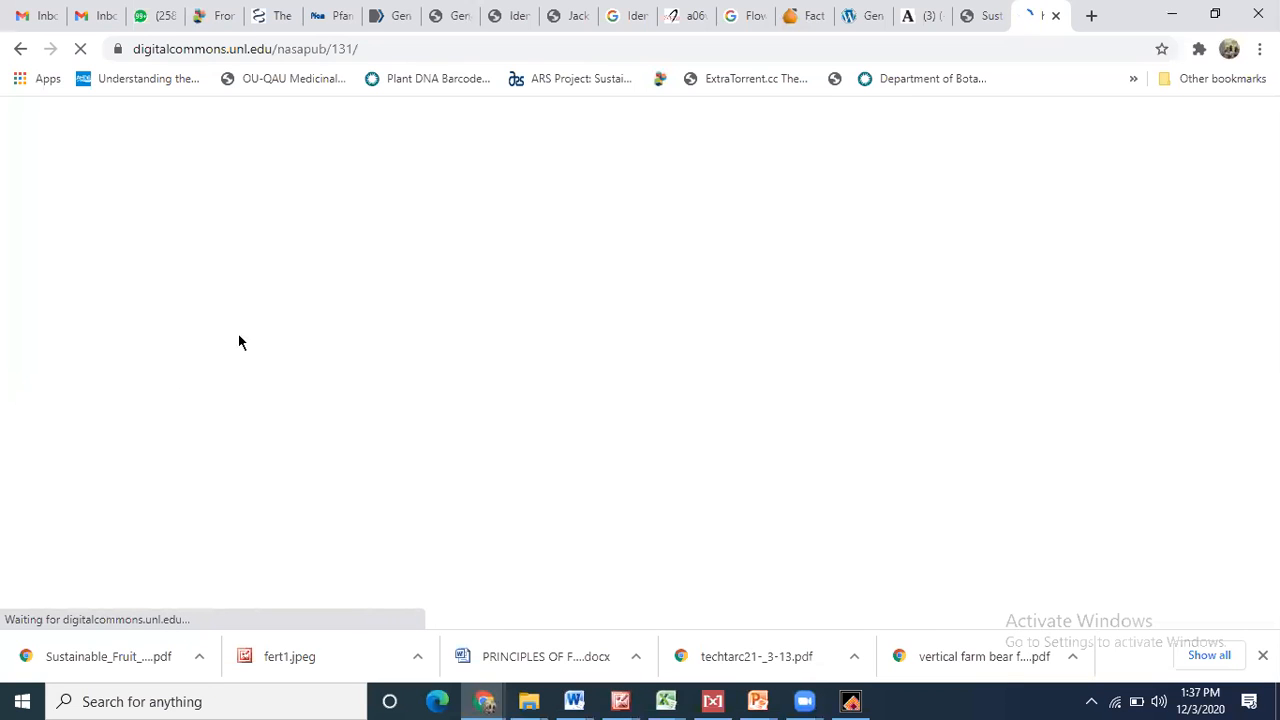
click(19, 48)
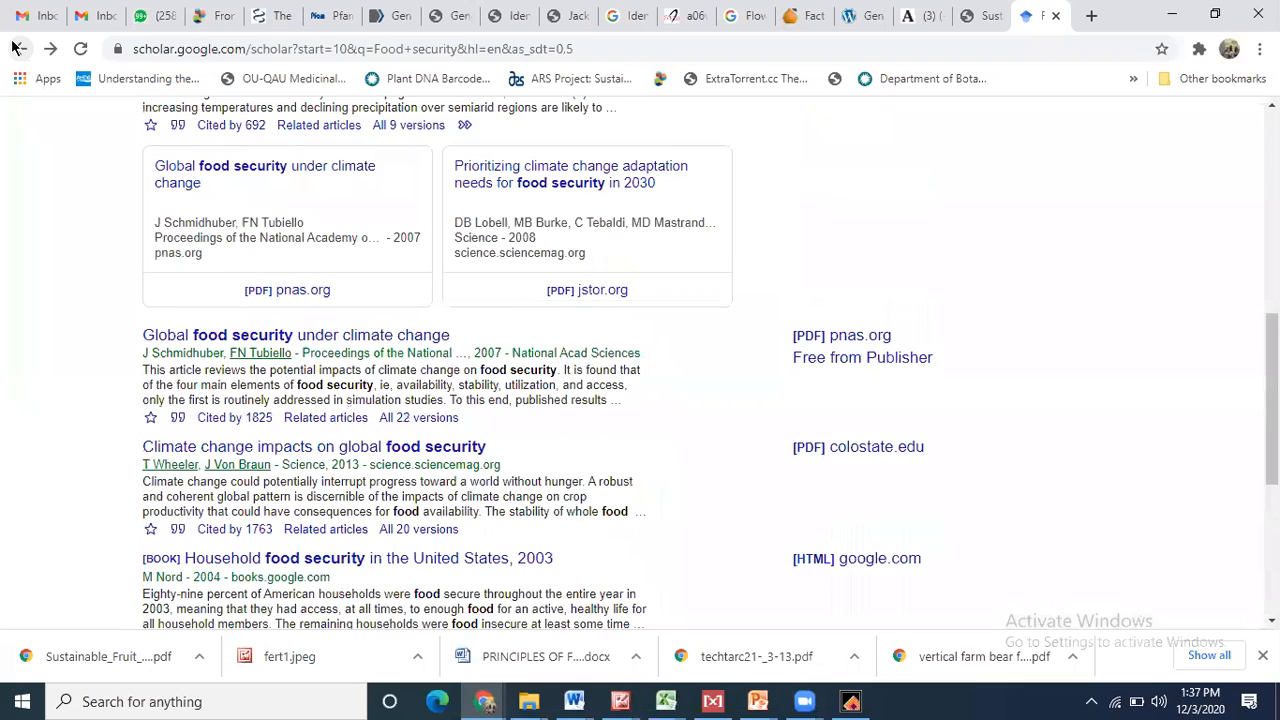
- Append 'in Pakistan' to the Scholar search query
key(Home)
click(332, 131)
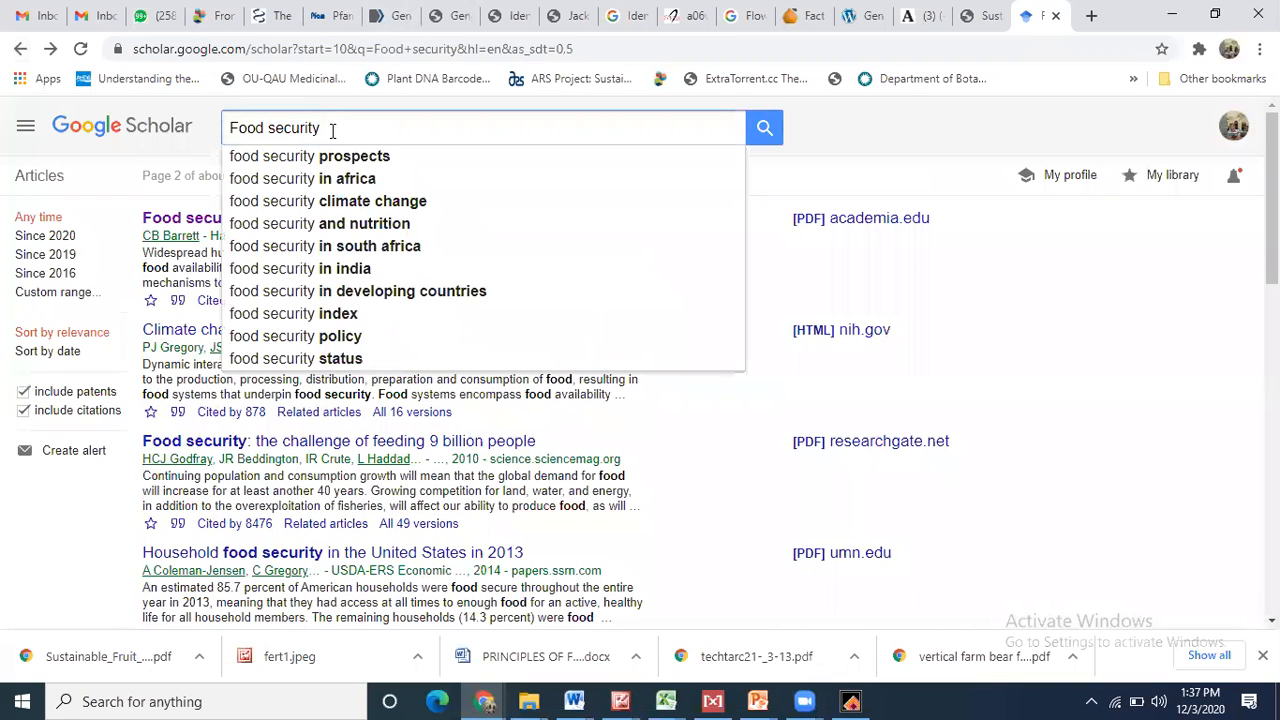
text(in Pakistan)
- Search 'Food seciurity in Pakistan' and select the first Introduction sentence in the pakjas PDF
key(Return)
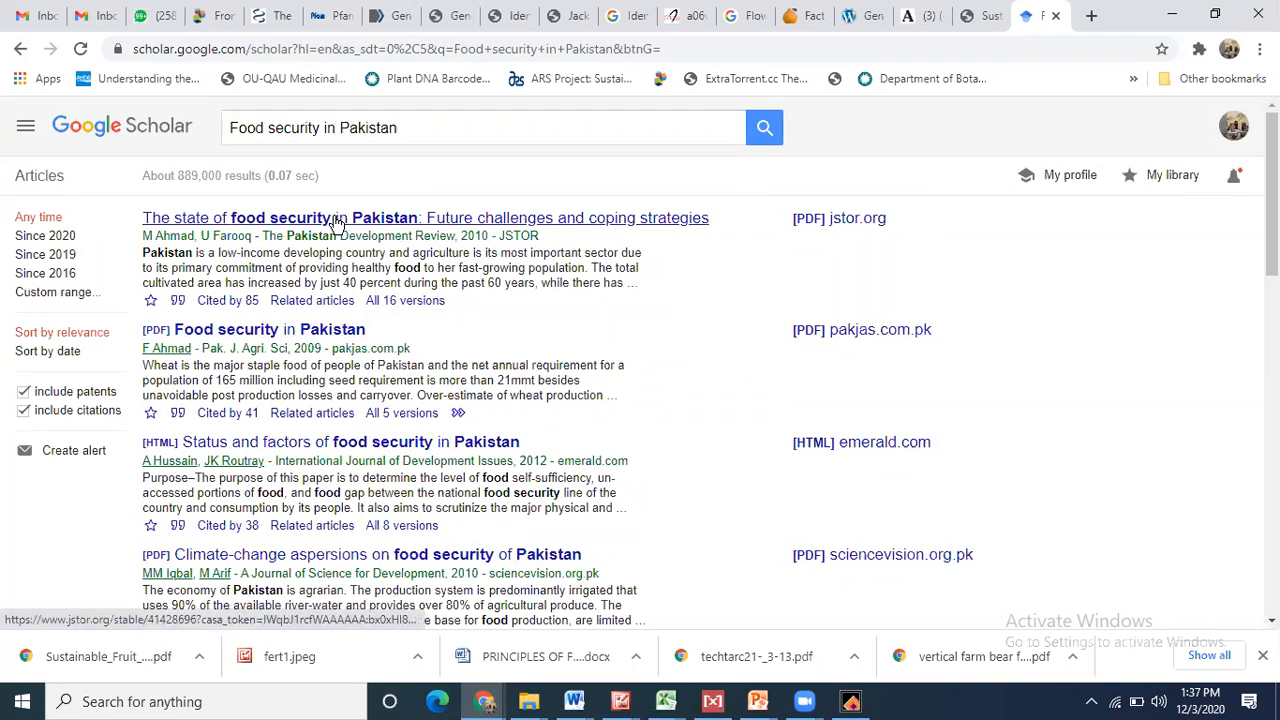
click(335, 339)
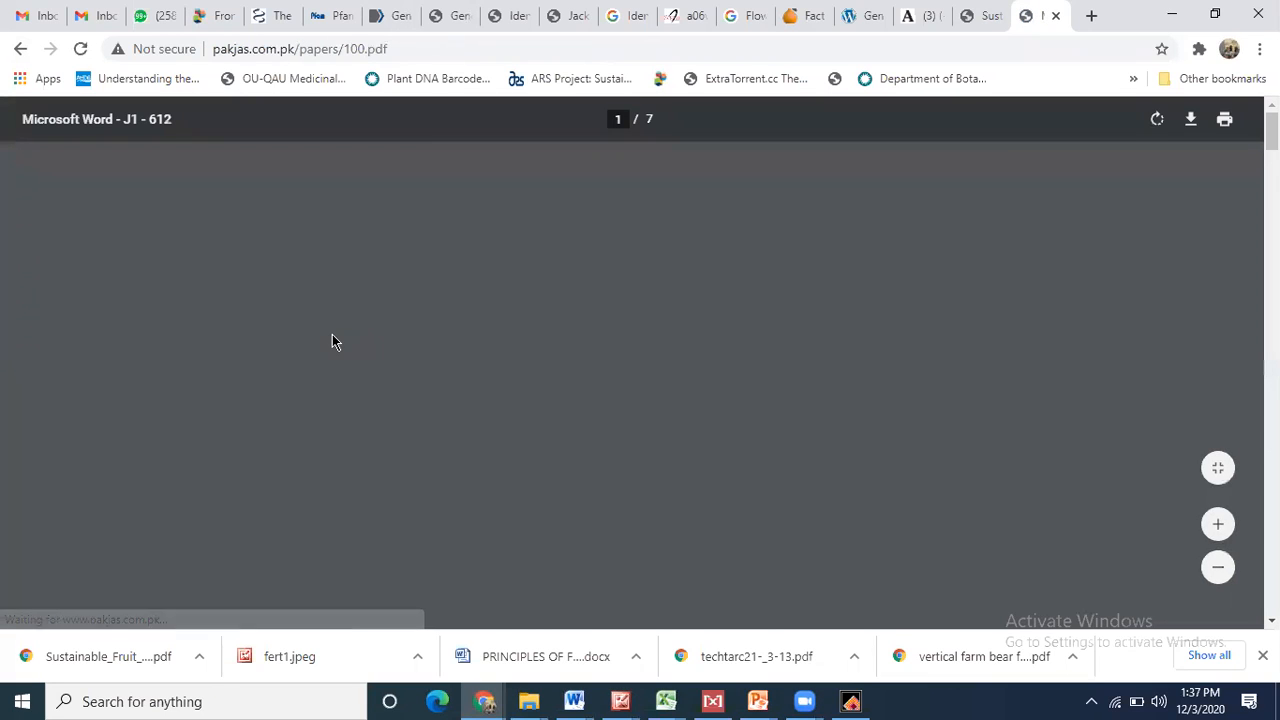
scroll(335, 341, down, 5)
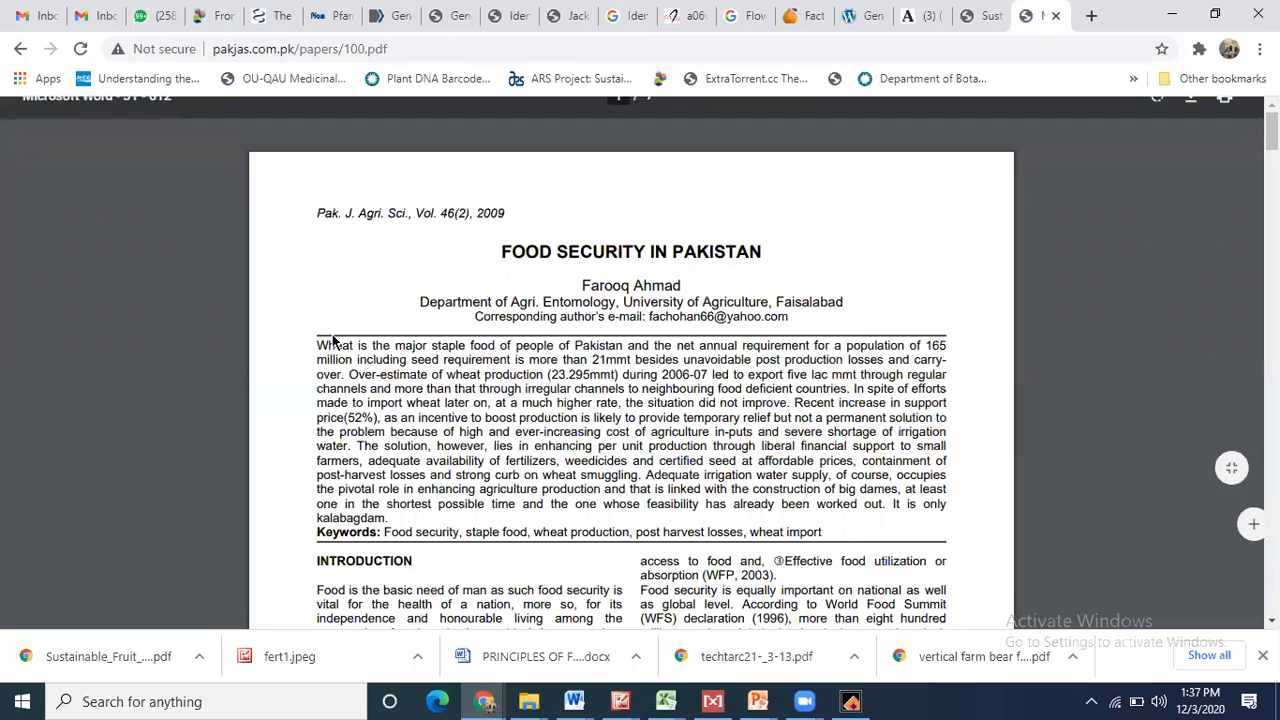
drag(317, 327, 521, 375)
key(ctrl+c)
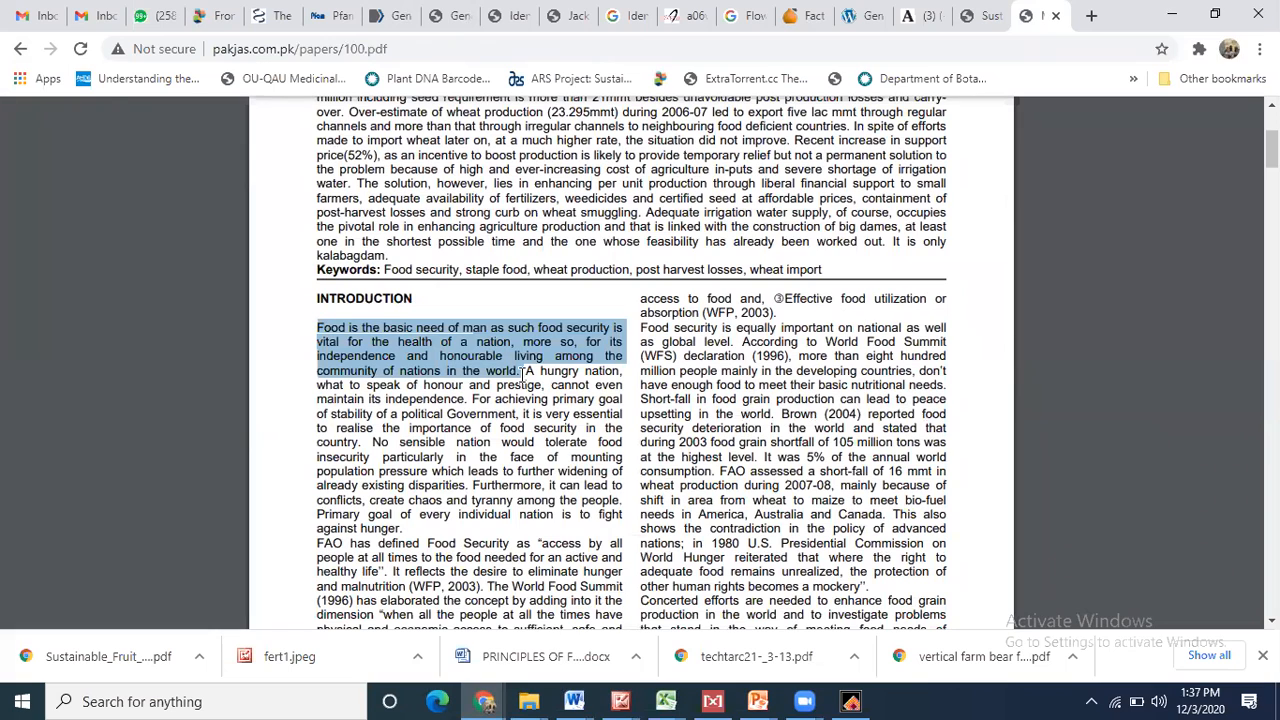
- Paste the sentence as a new paragraph after the first Introduction paragraph in Document5
click(1171, 15)
click(1012, 505)
key(Return)
key(Return)
key(ctrl+v)
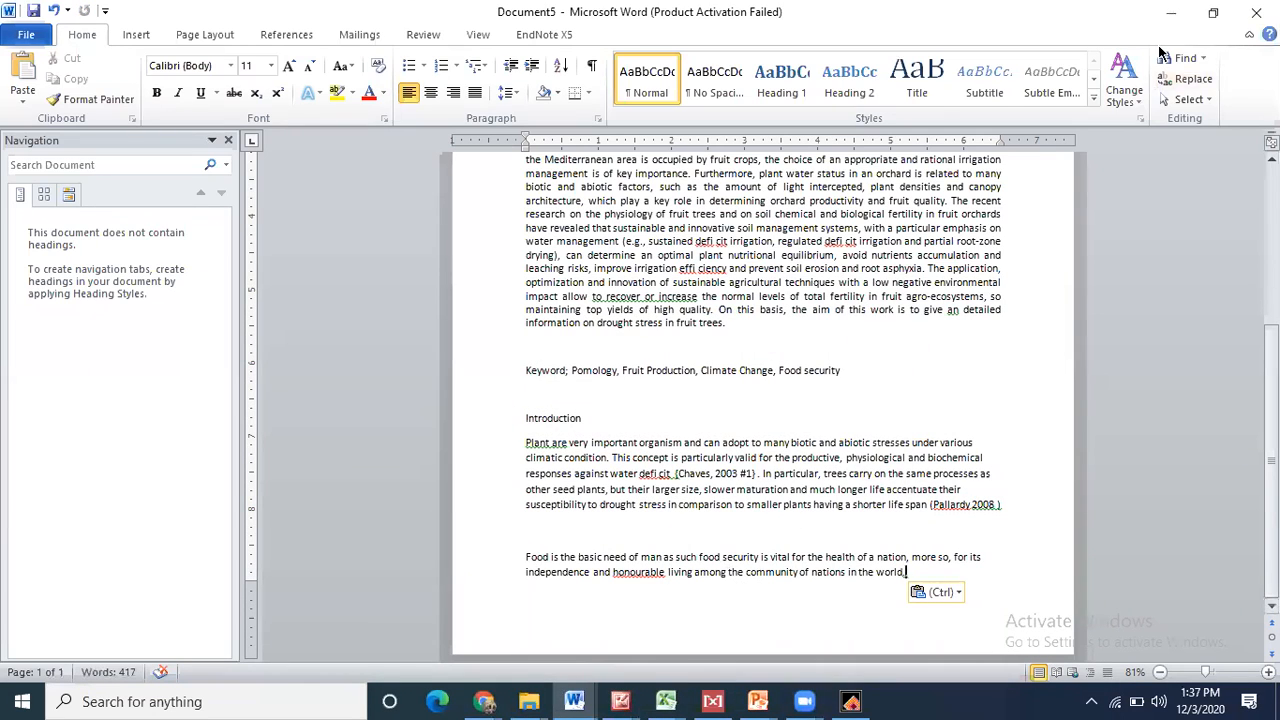
- Minimize both Word documents and bring back the browser showing the Pakistan PDF
click(1171, 12)
click(1171, 12)
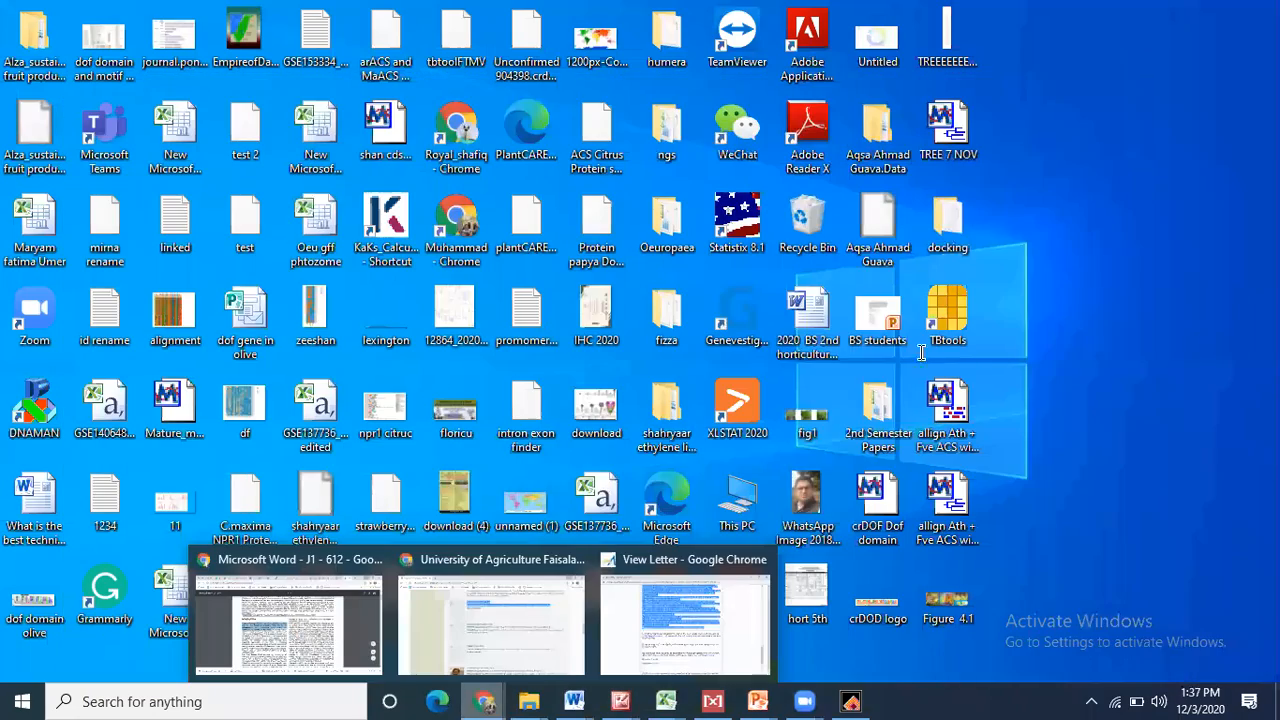
click(484, 700)
- Select the paper title 'FOOD SECURITY IN PAKISTAN' and switch to the EndNote X5 library
scroll(812, 248, up, 3)
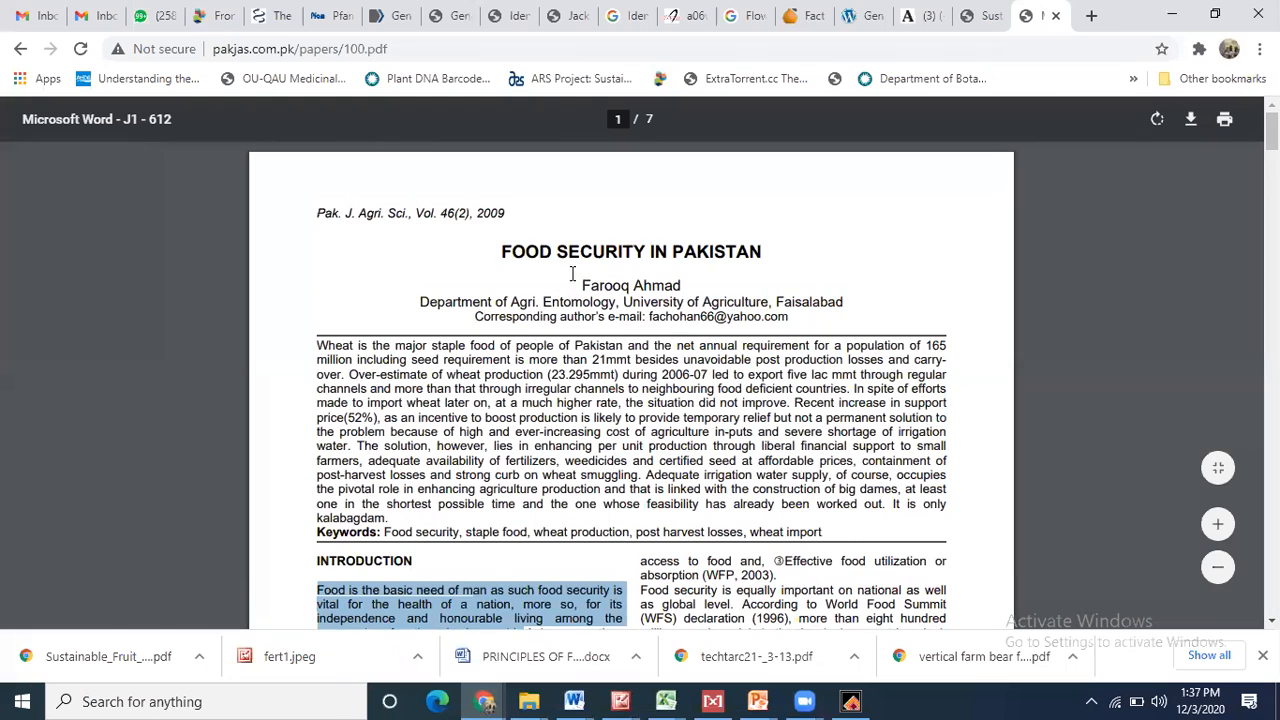
click(506, 251)
drag(506, 251, 793, 253)
key(ctrl+c)
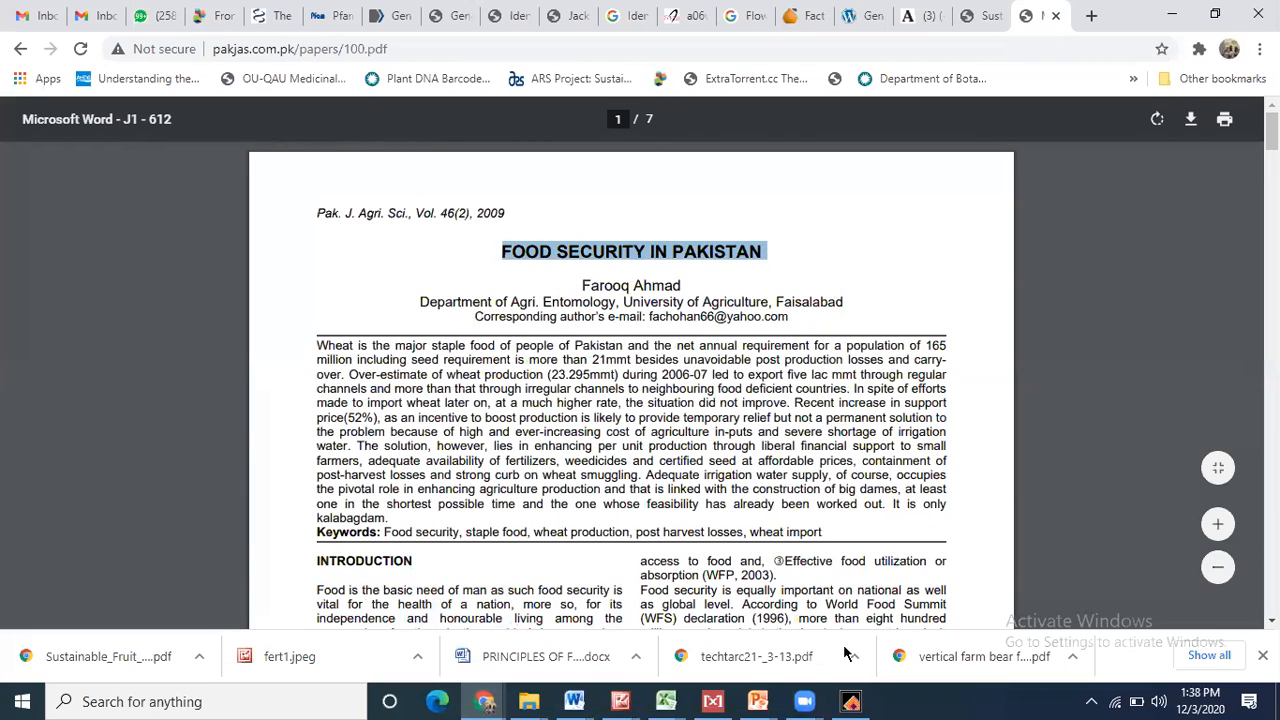
key(alt+Tab)
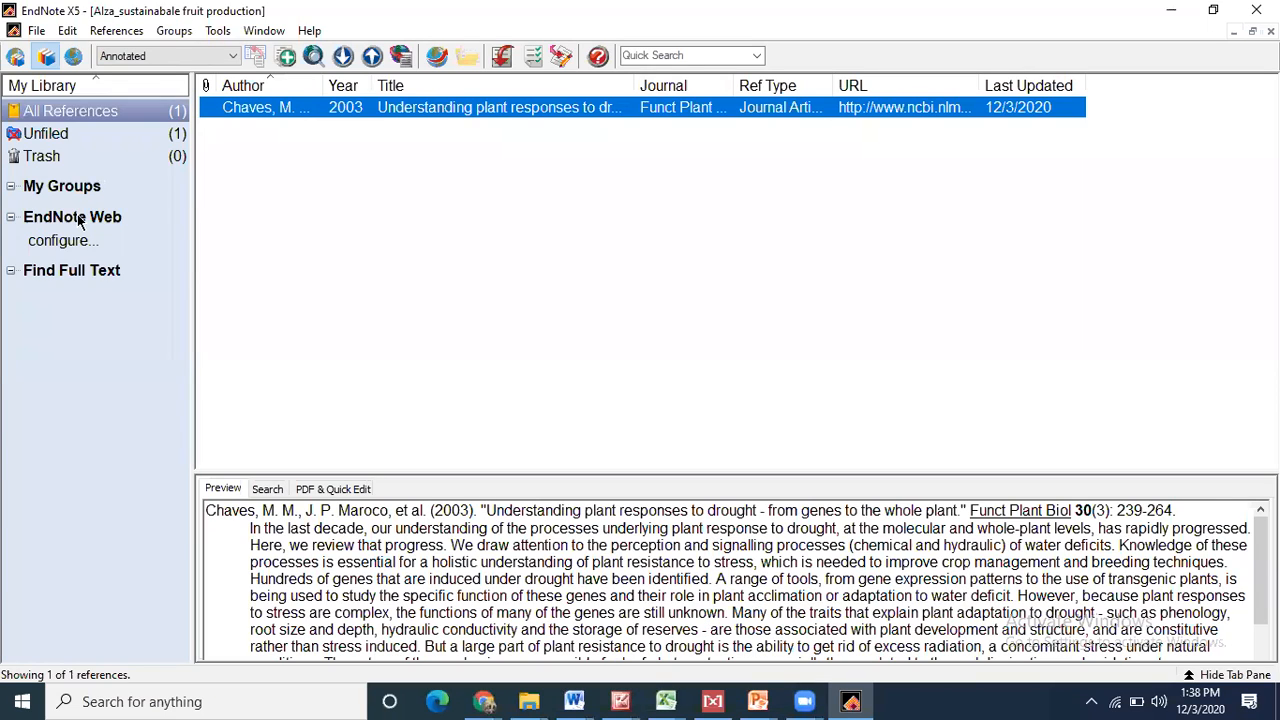
- Run a PubMed (NLM) search for 'FOOD SECURITY IN PAKISTAN' and retrieve all 261 found records
click(100, 237)
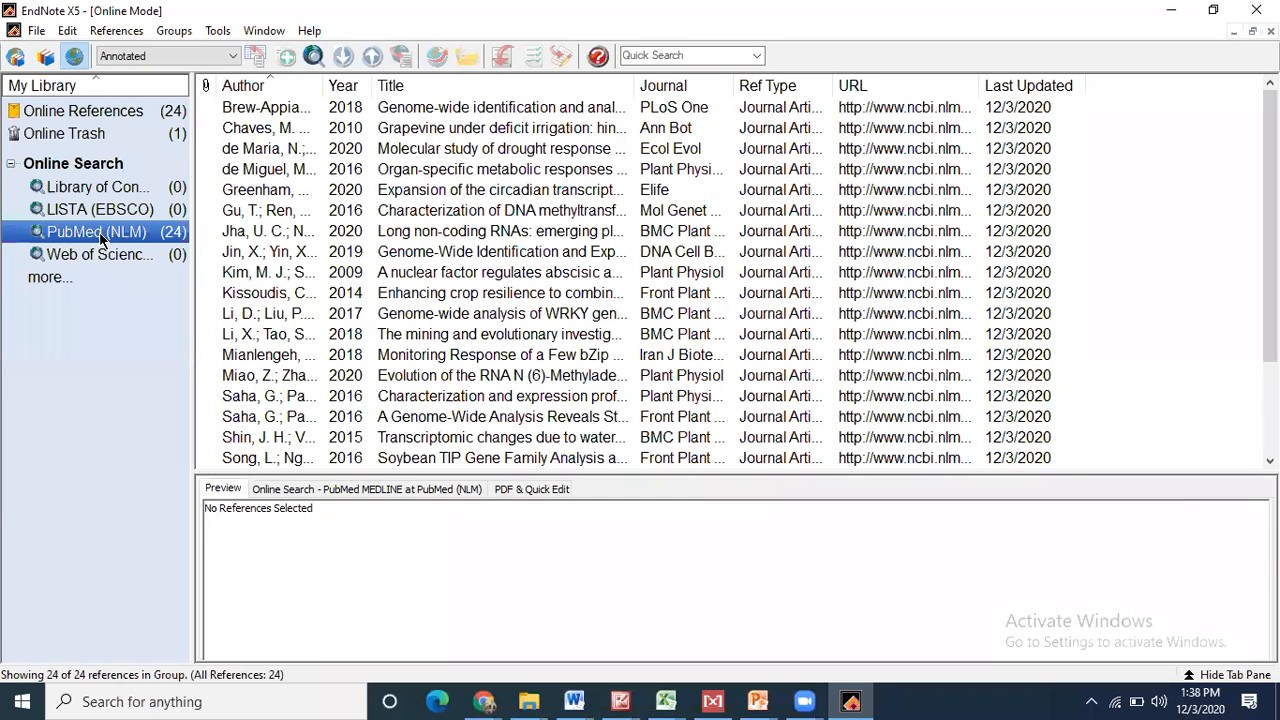
click(284, 492)
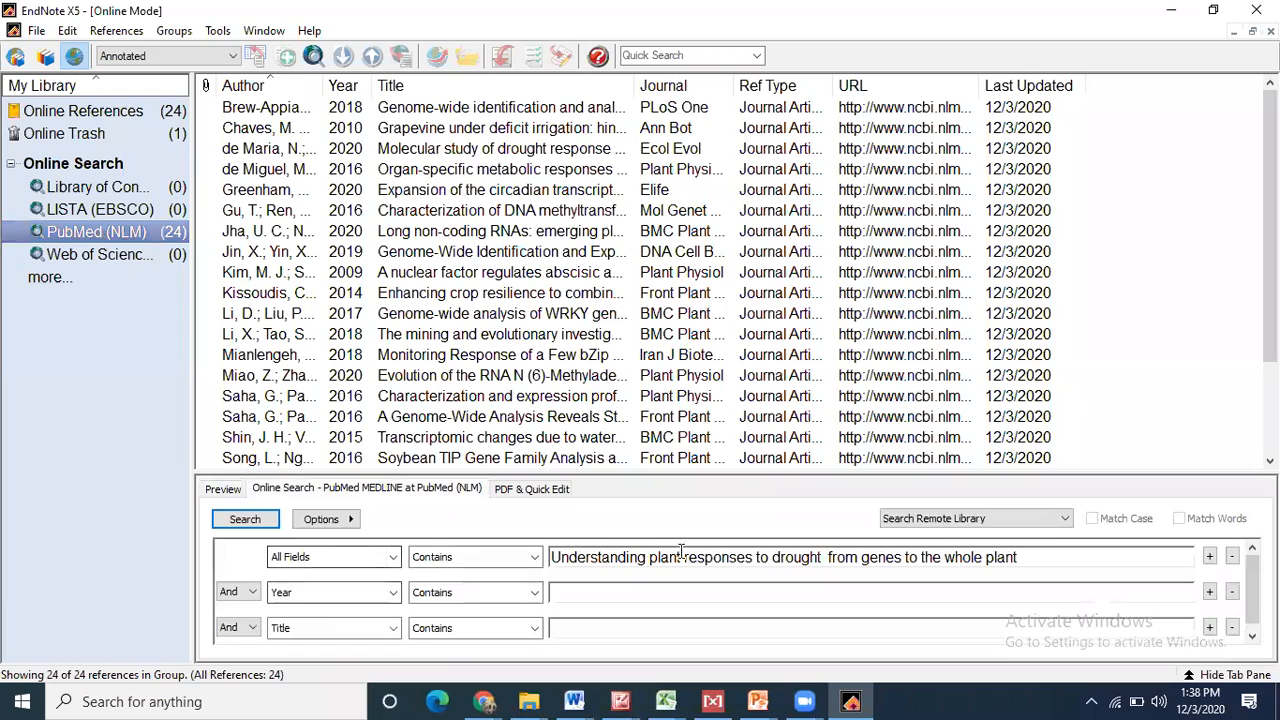
drag(1022, 557, 80, 511)
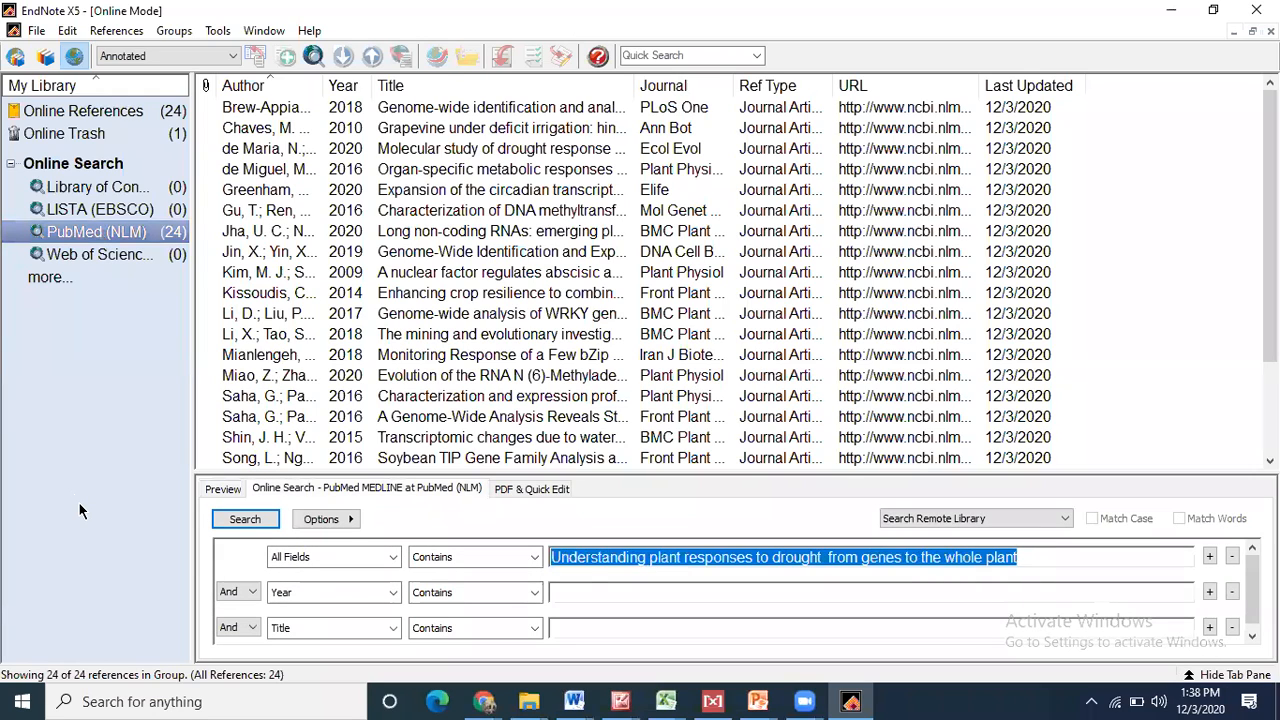
key(ctrl+v)
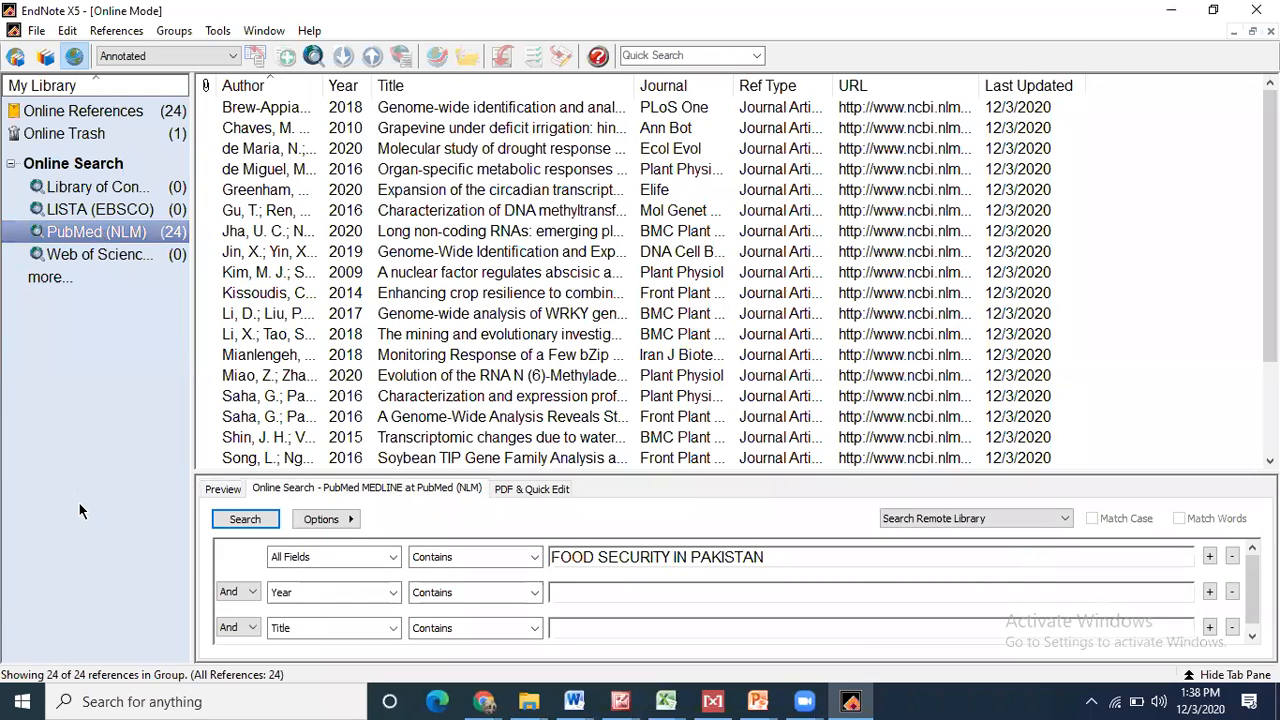
click(243, 525)
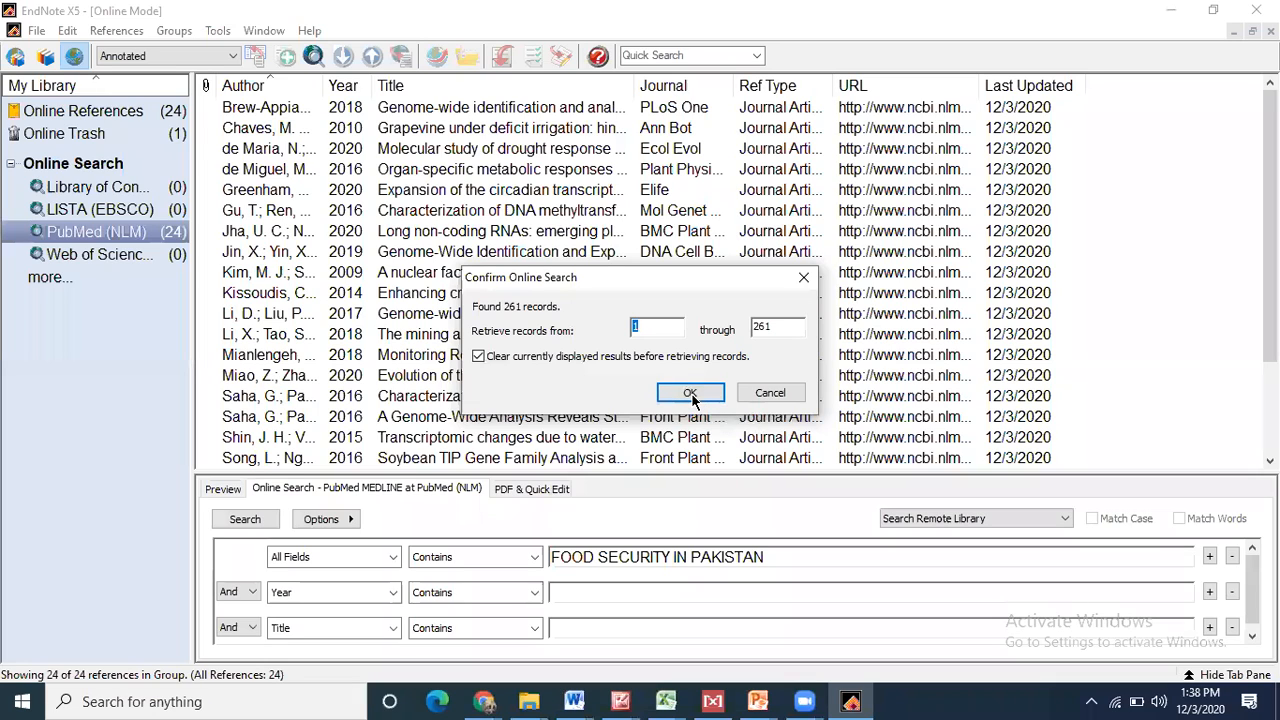
click(690, 393)
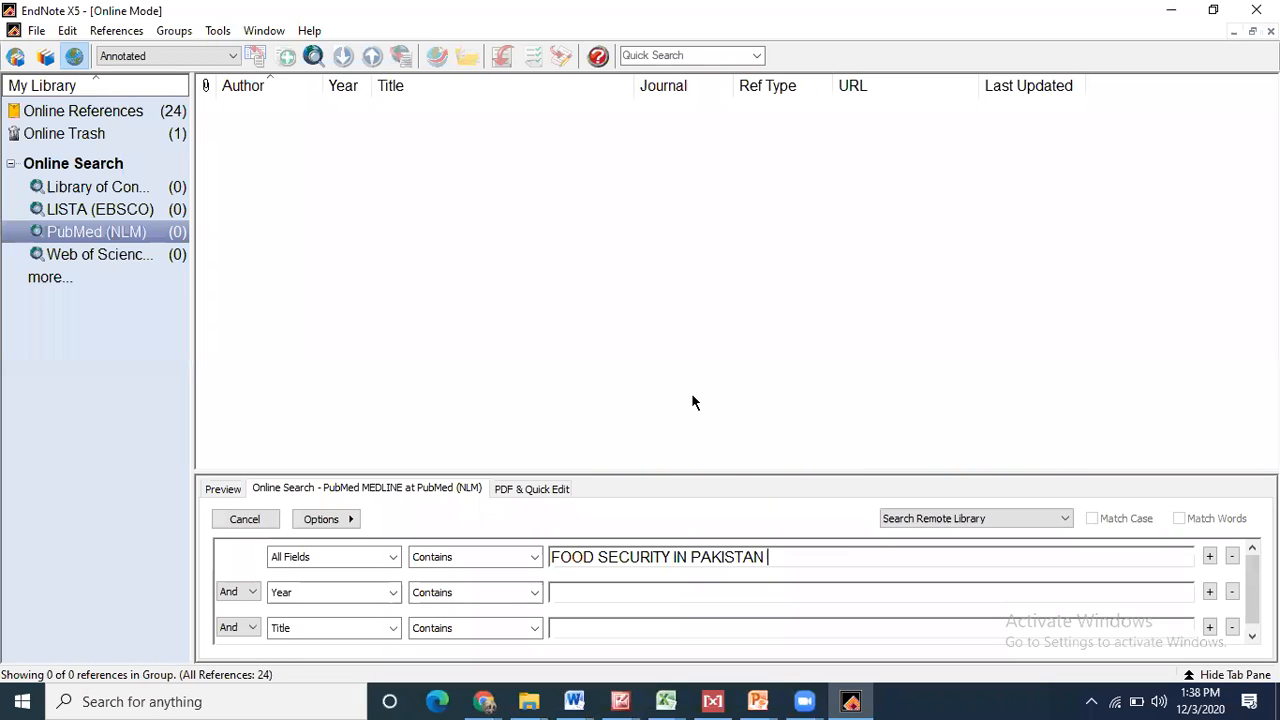
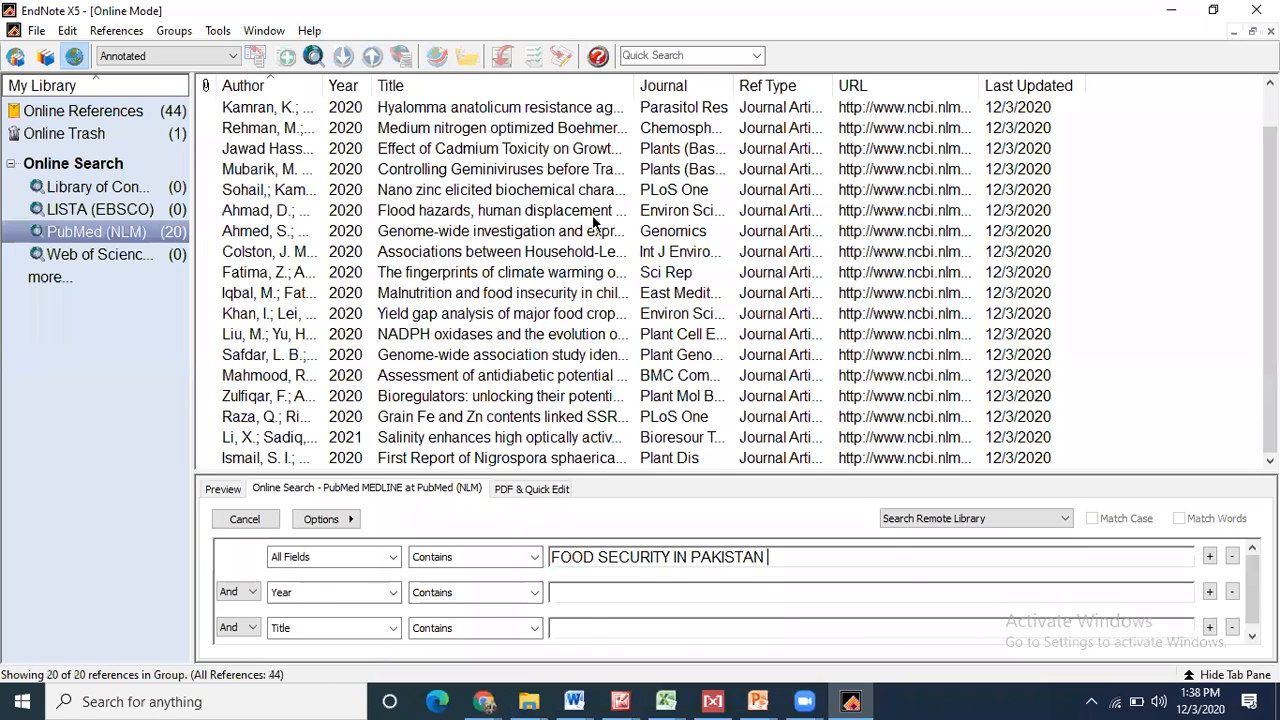
- Glance at the FOOD SECURITY IN PAKISTAN PDF while the PubMed search keeps loading references
key(alt+Tab)
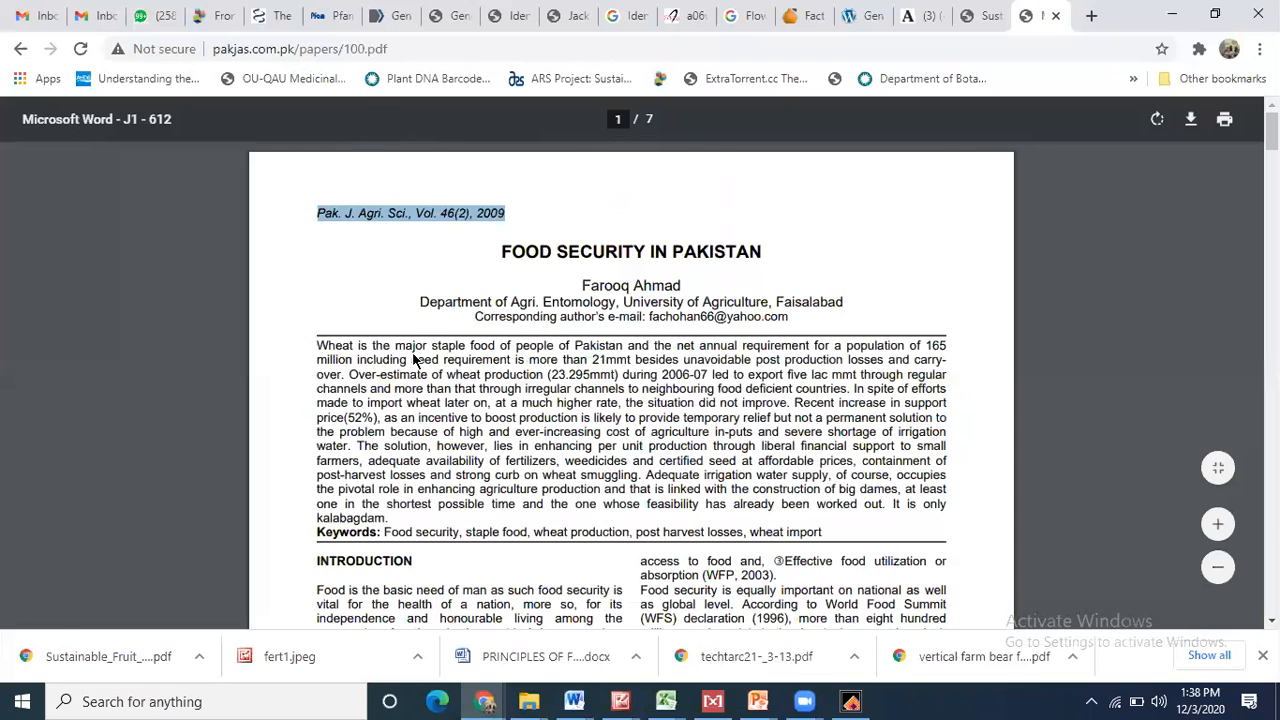
key(alt+Tab)
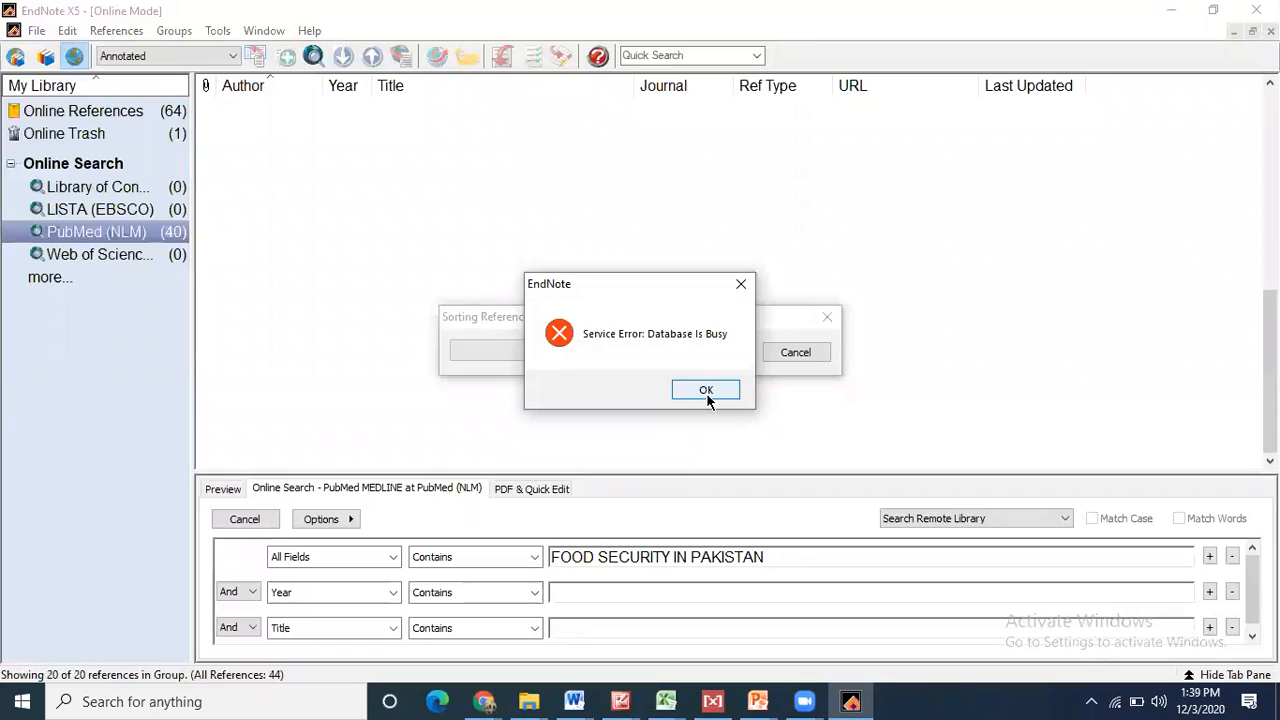
- Copy the Raza 2020 rice reference into the Alza_sustainabale fruit production library, then minimize EndNote
click(740, 284)
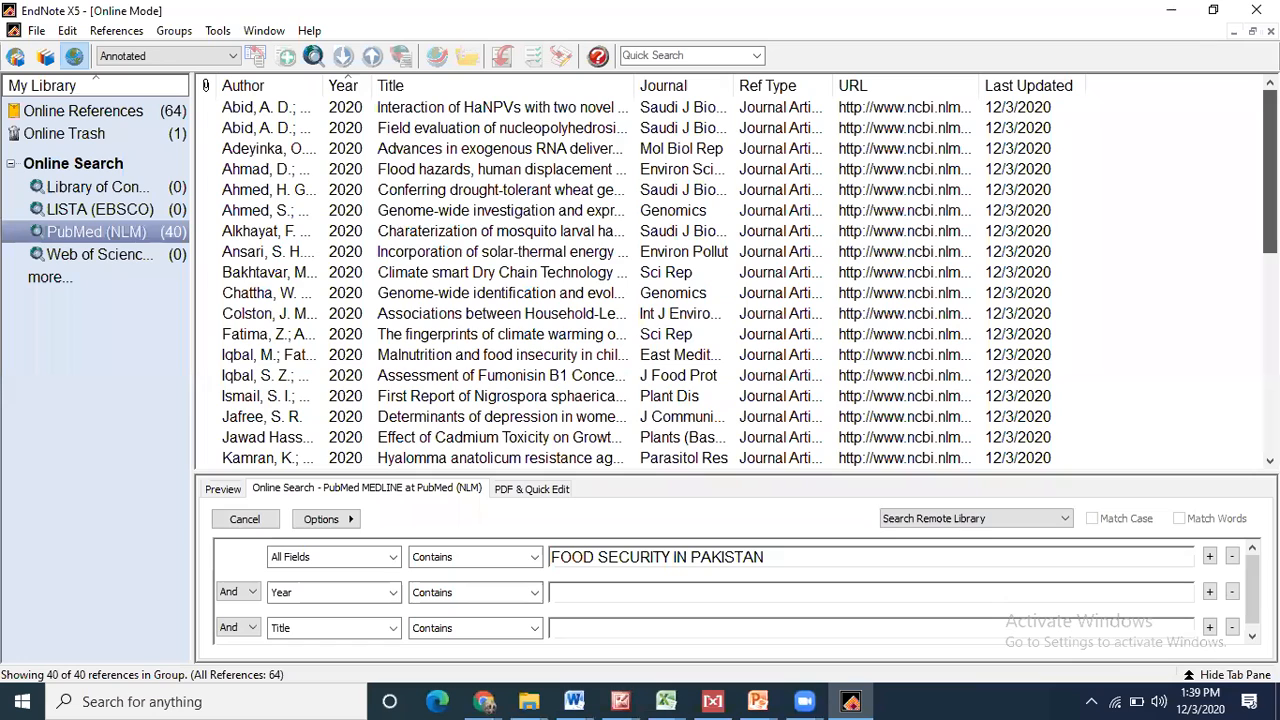
drag(1270, 172, 1270, 372)
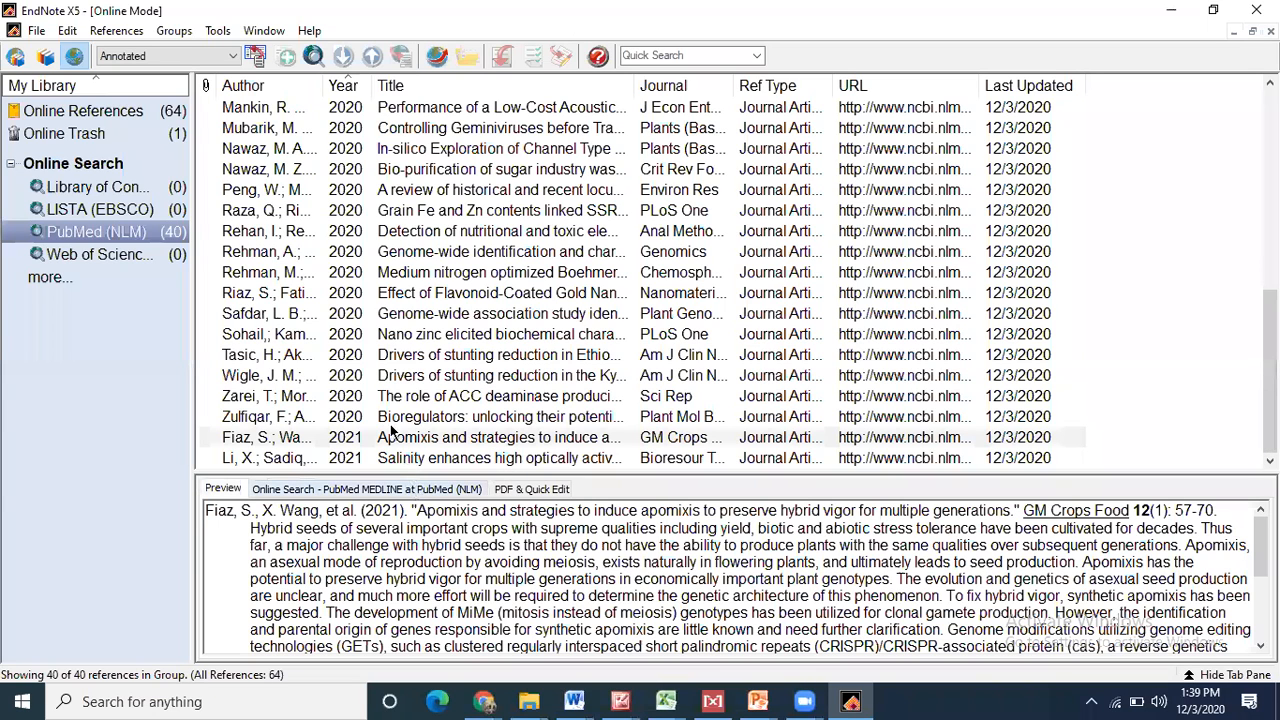
click(381, 356)
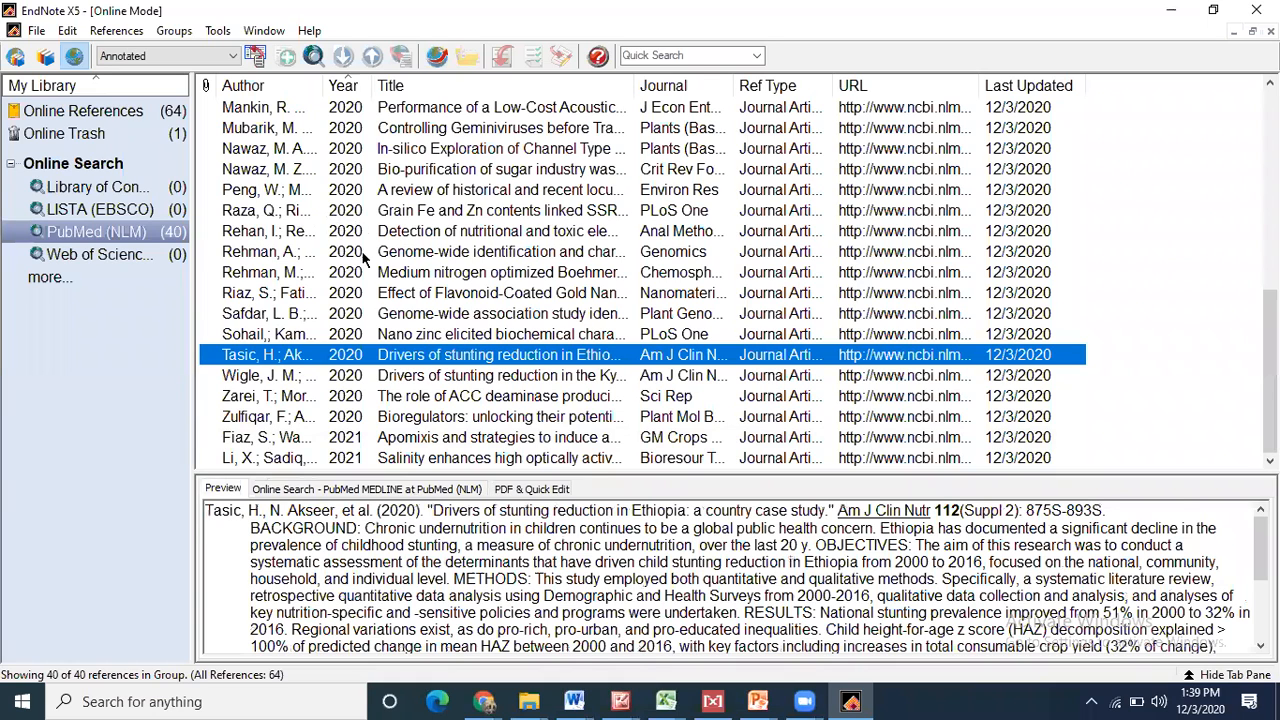
right_click(333, 212)
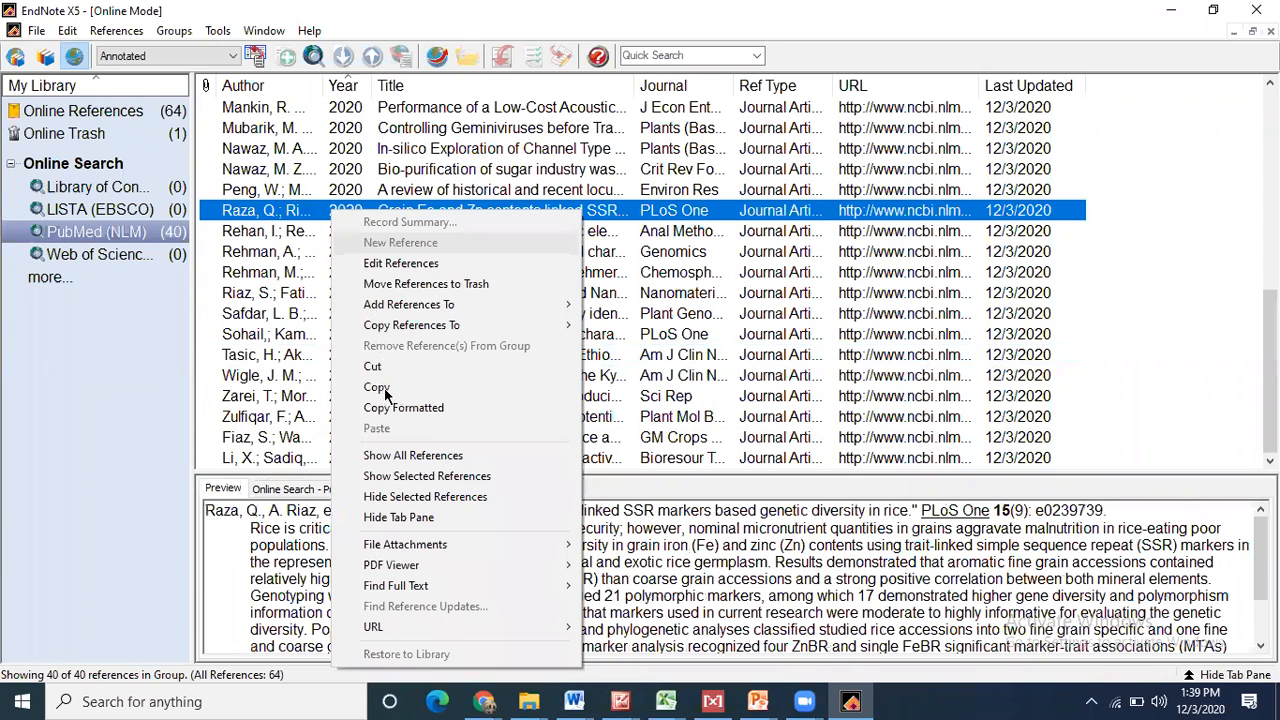
click(40, 67)
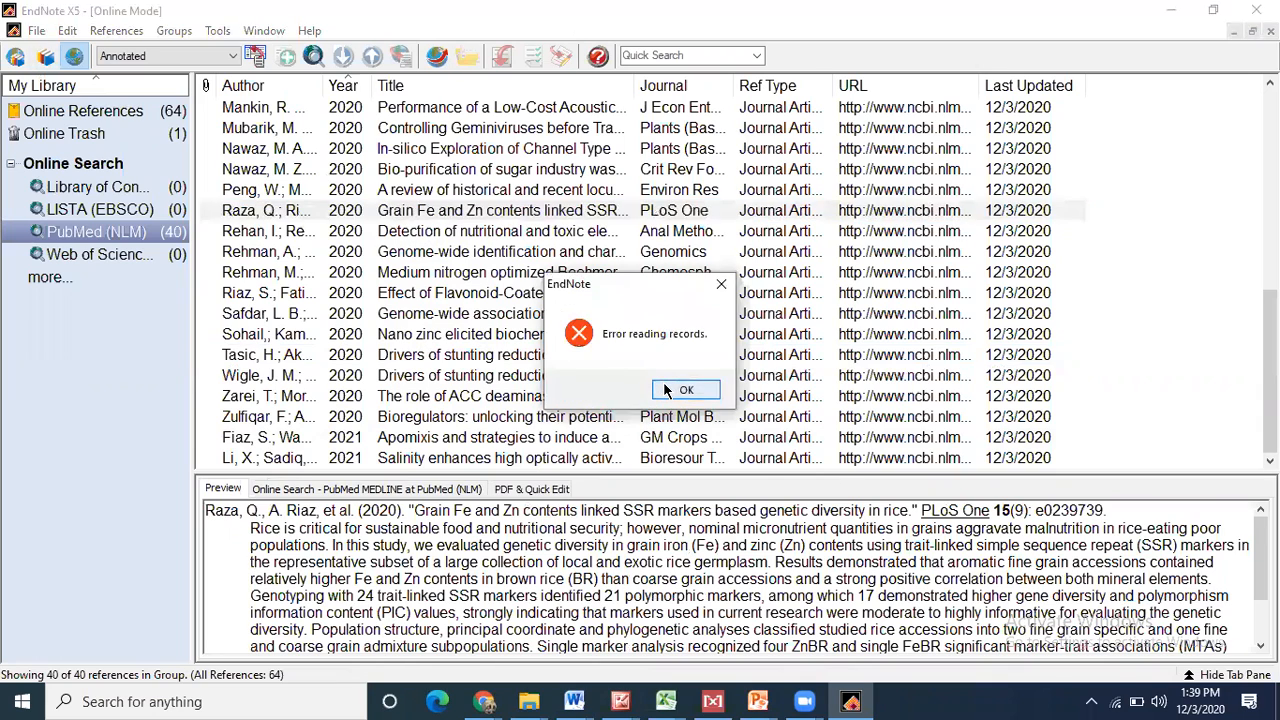
click(668, 390)
click(45, 58)
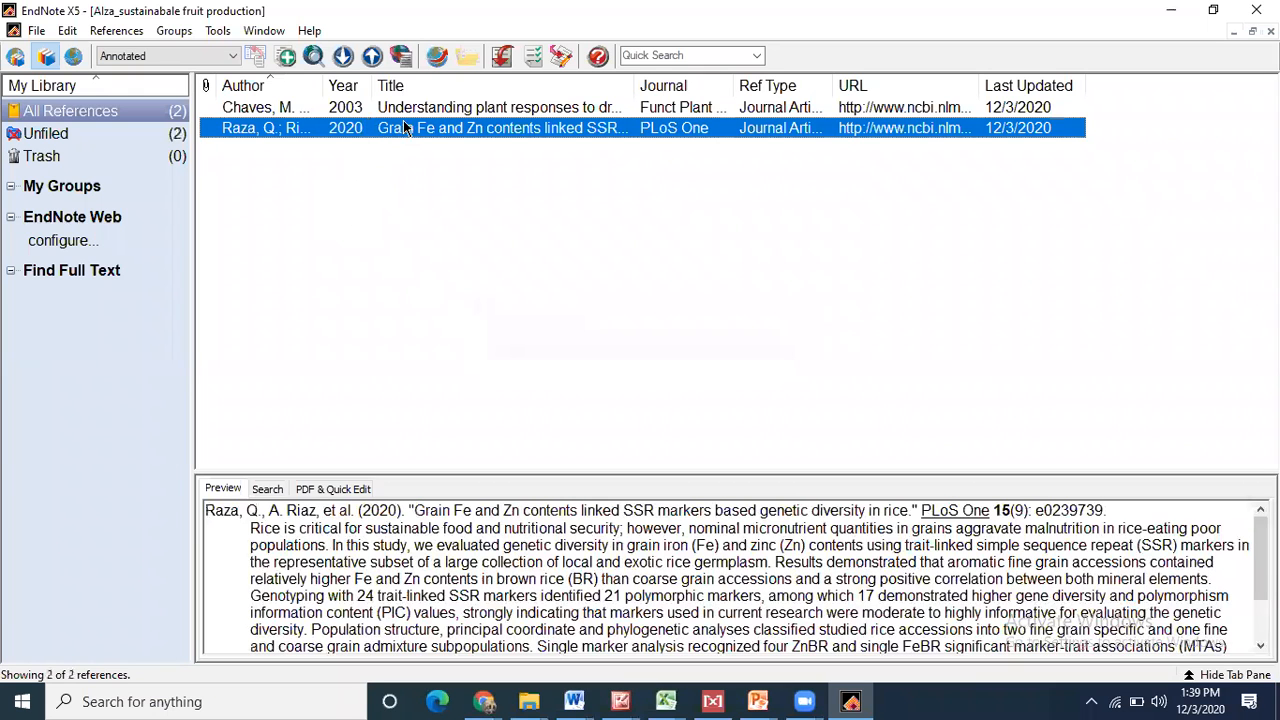
click(1171, 12)
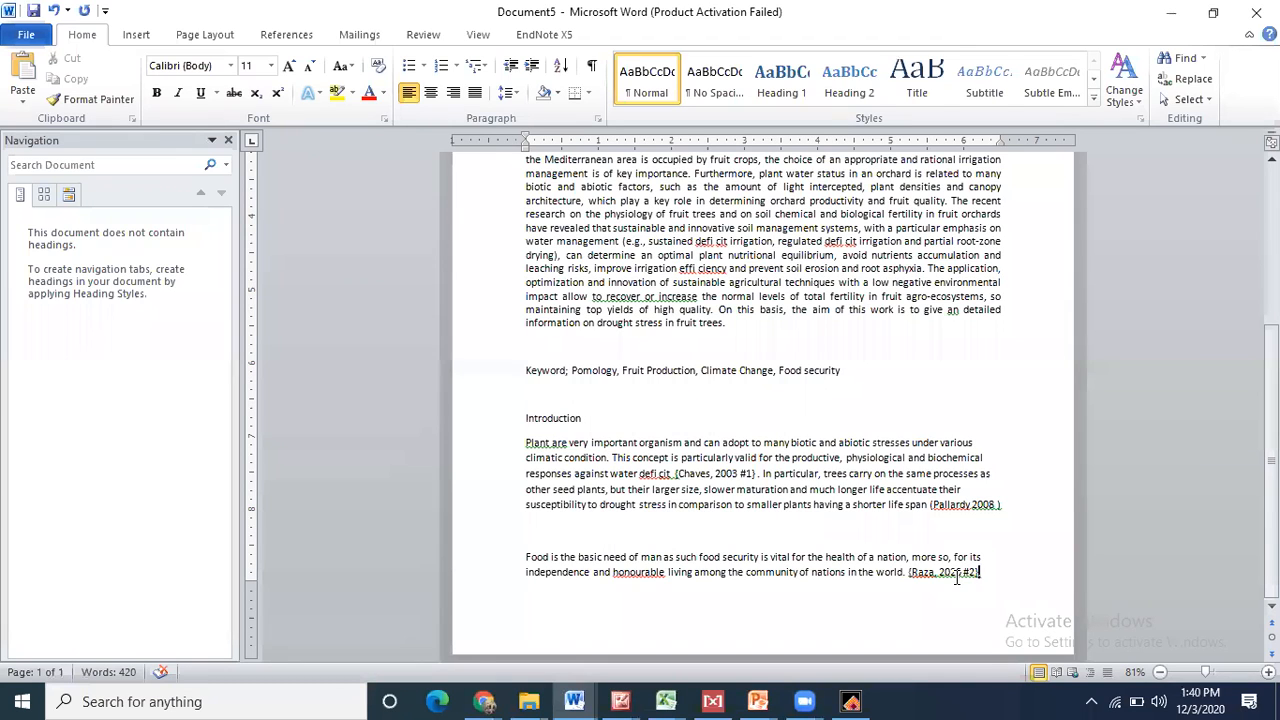
- Start a new page after the introduction and insert an 8-column by 7-row table
key(Return)
key(Return)
key(Return)
key(Return)
key(Return)
key(Return)
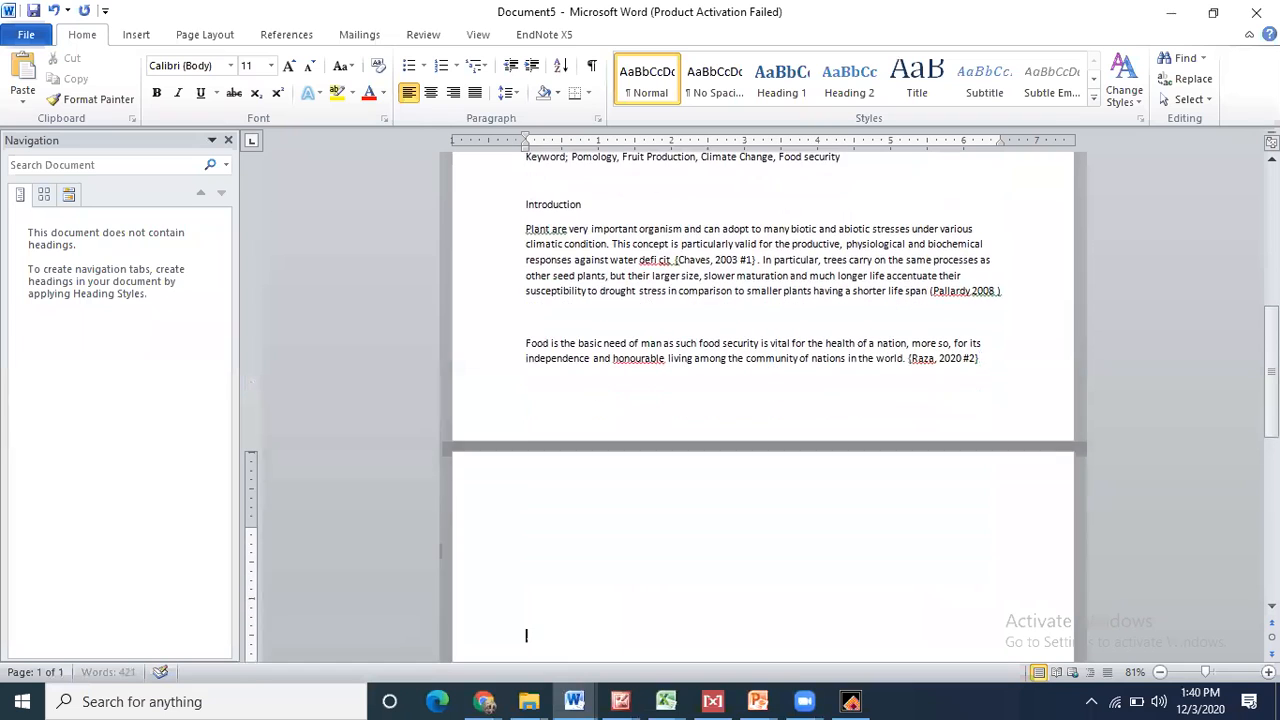
click(135, 35)
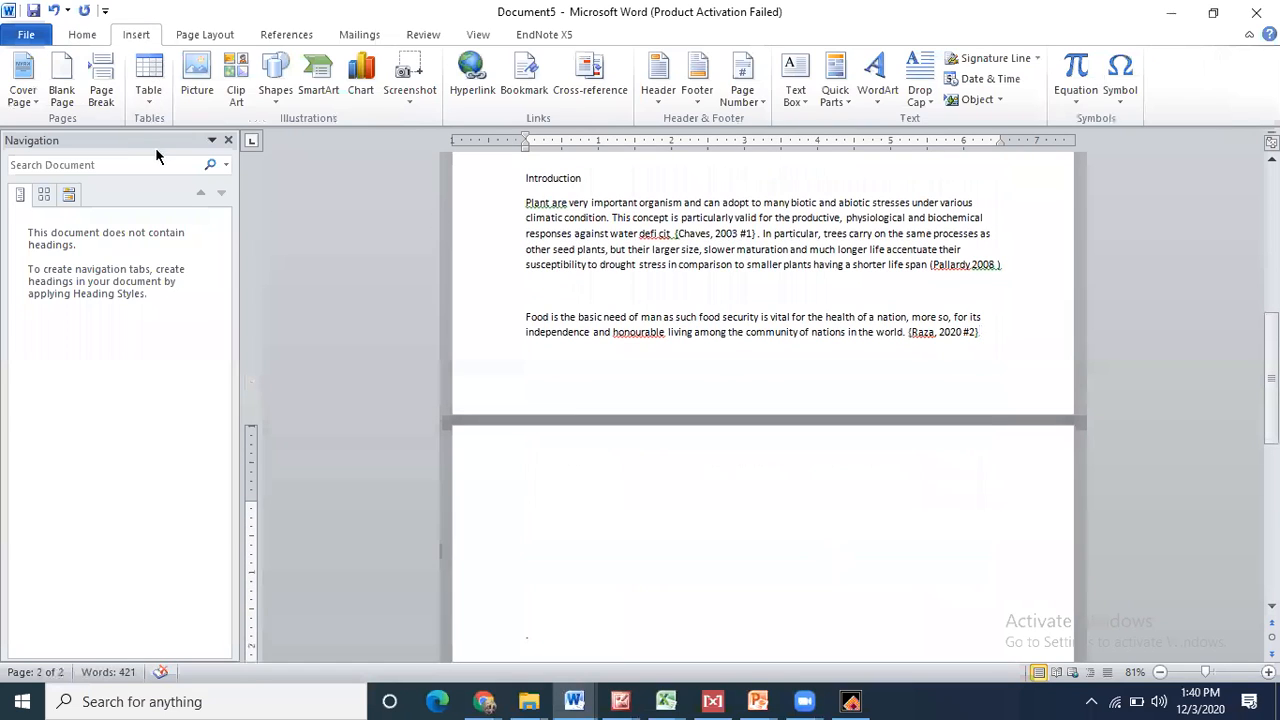
click(148, 80)
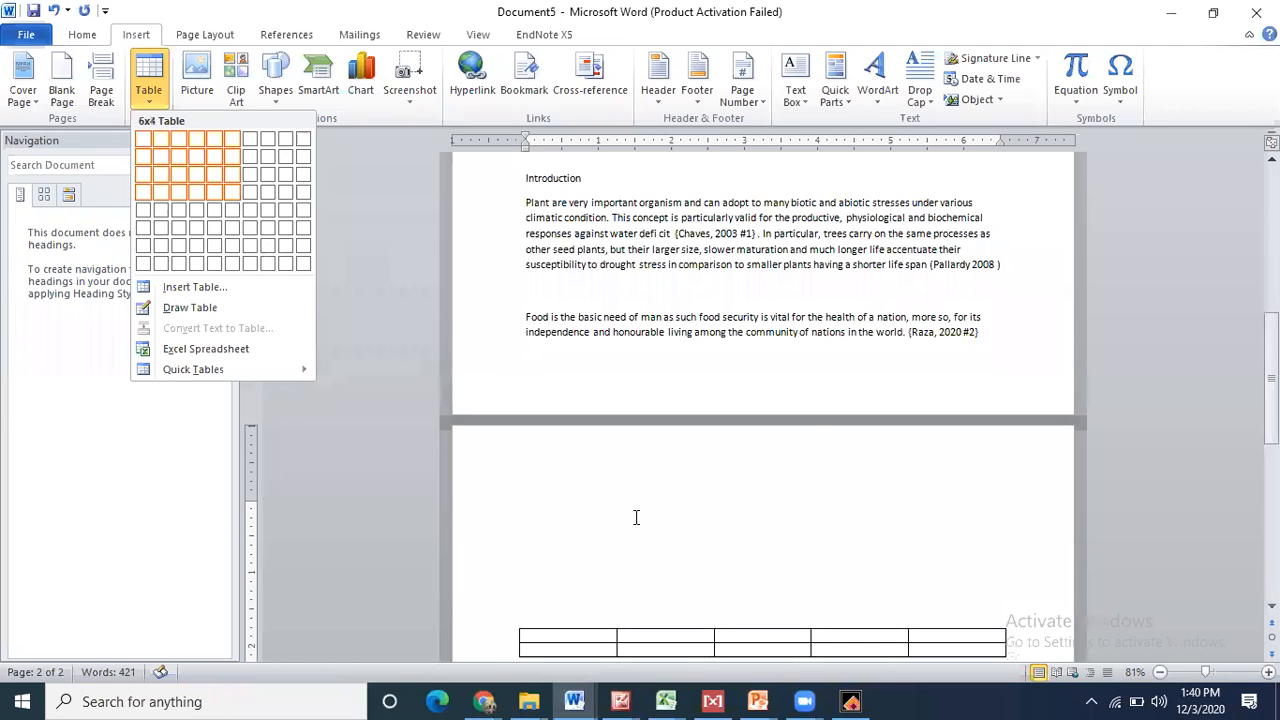
click(268, 245)
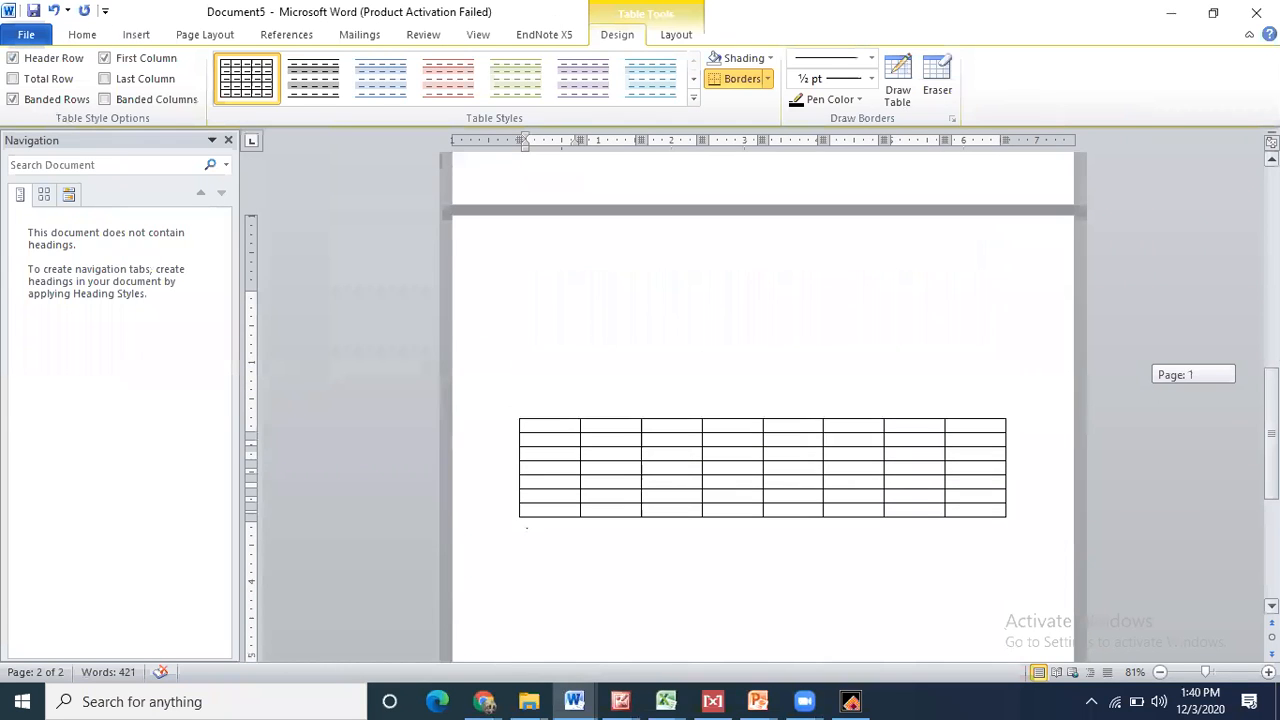
mouse_move(484, 701)
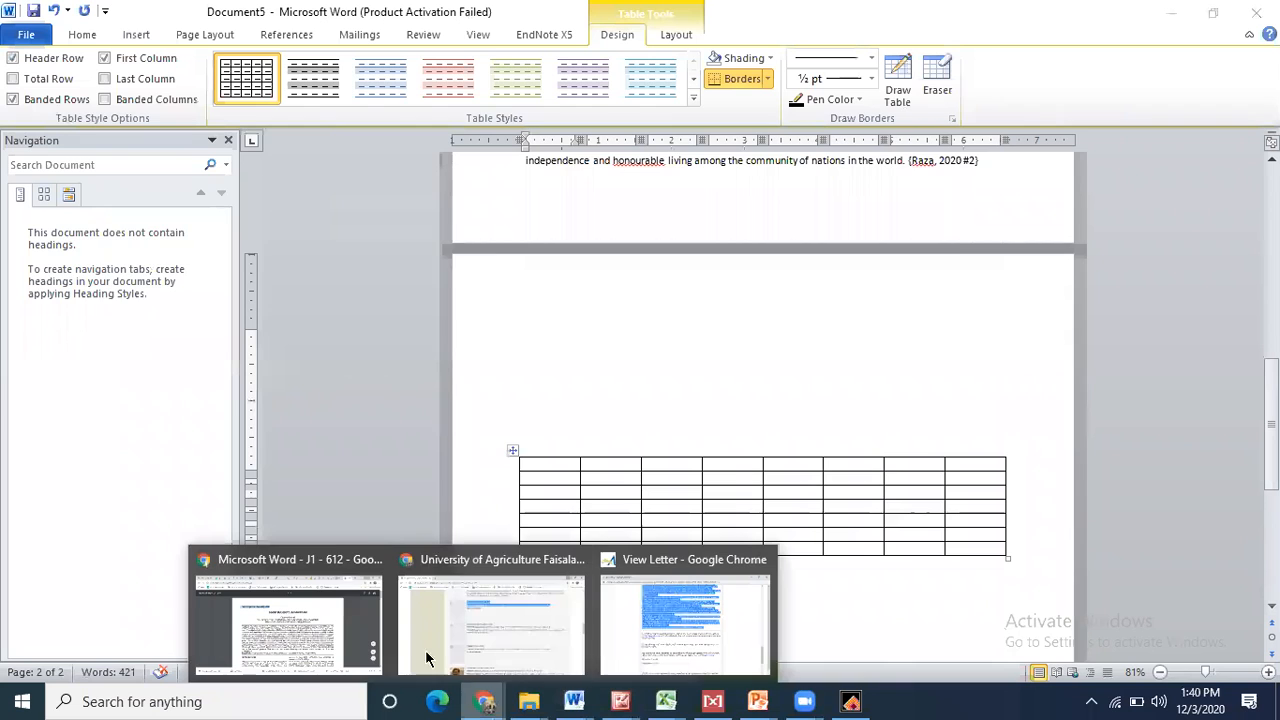
click(352, 641)
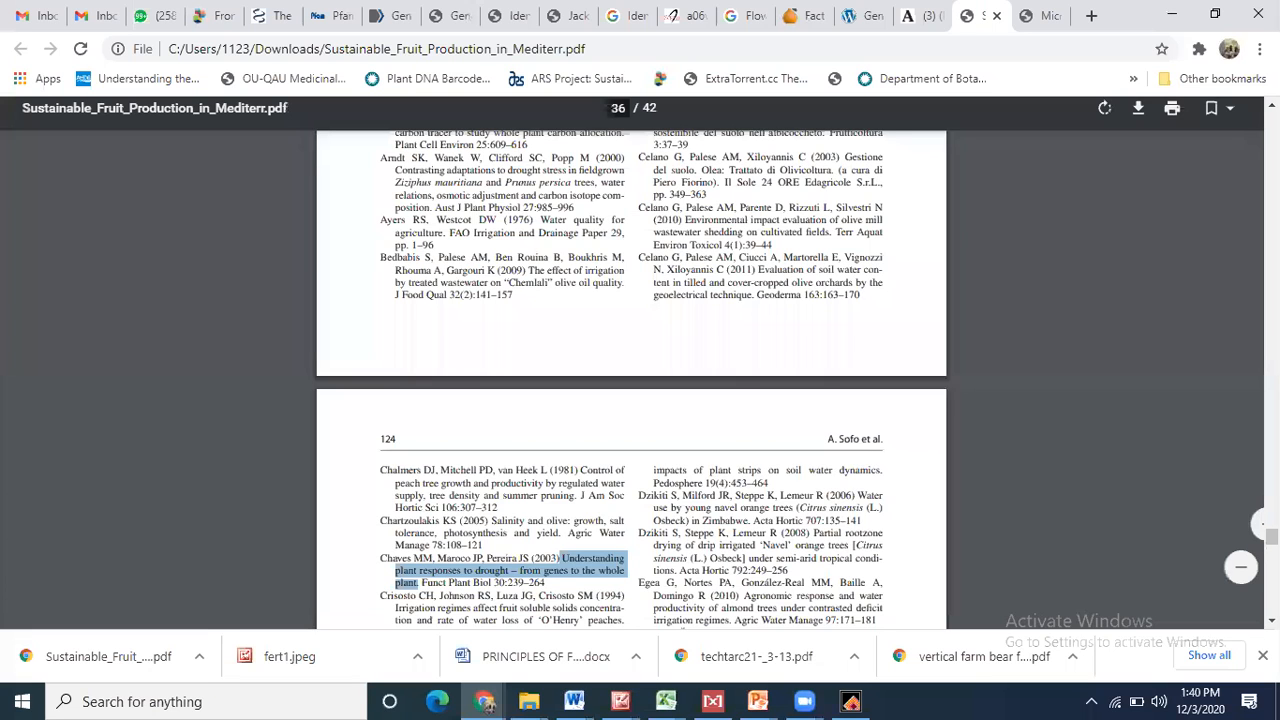
drag(1272, 537, 1272, 330)
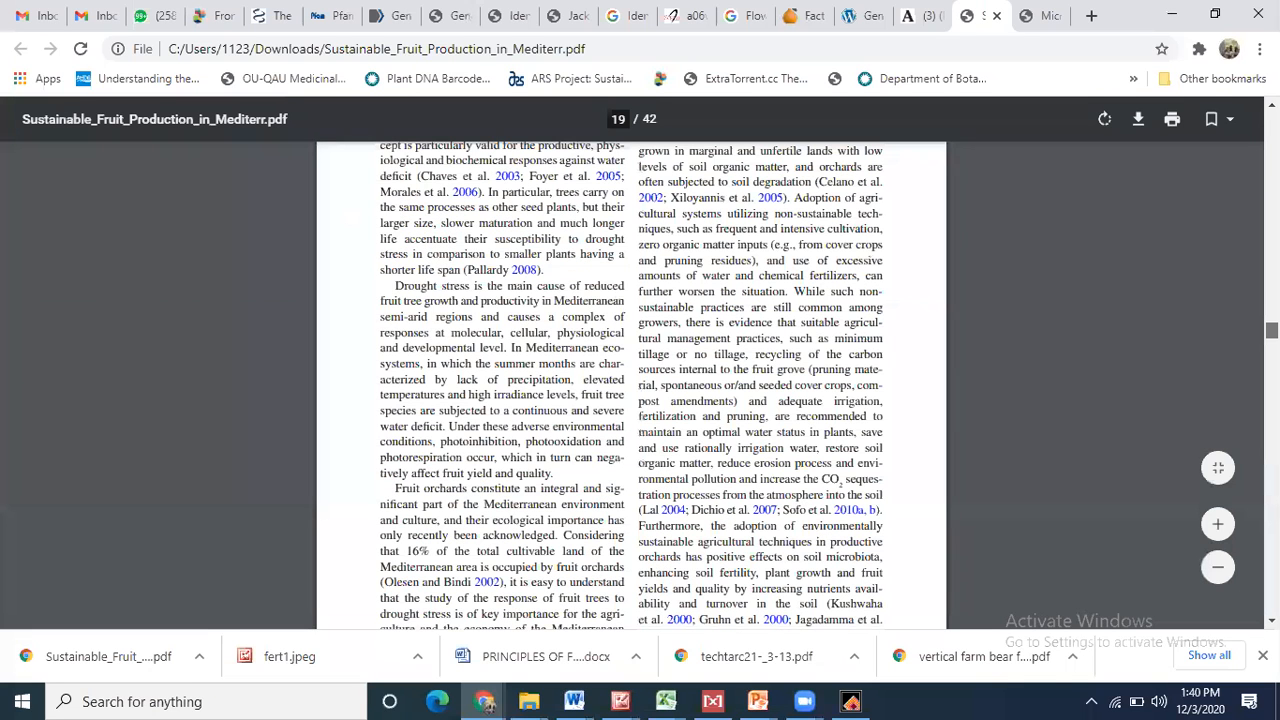
scroll(631, 385, up, 10)
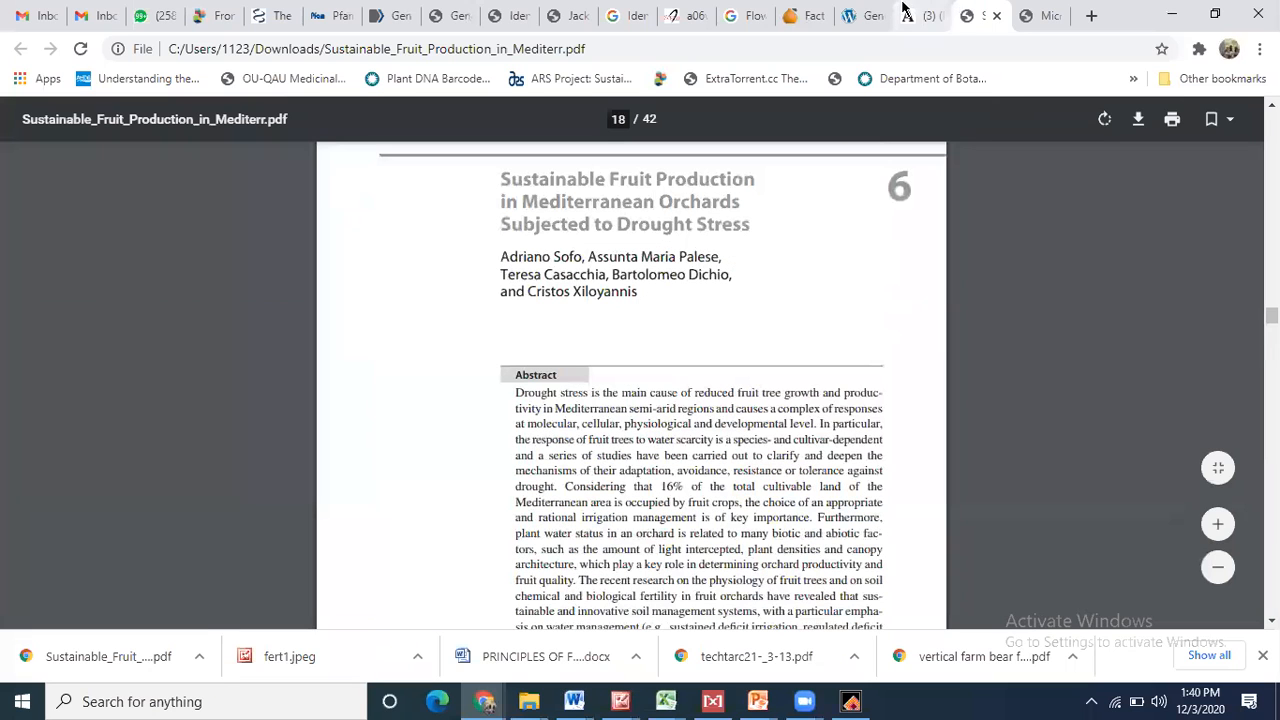
click(690, 12)
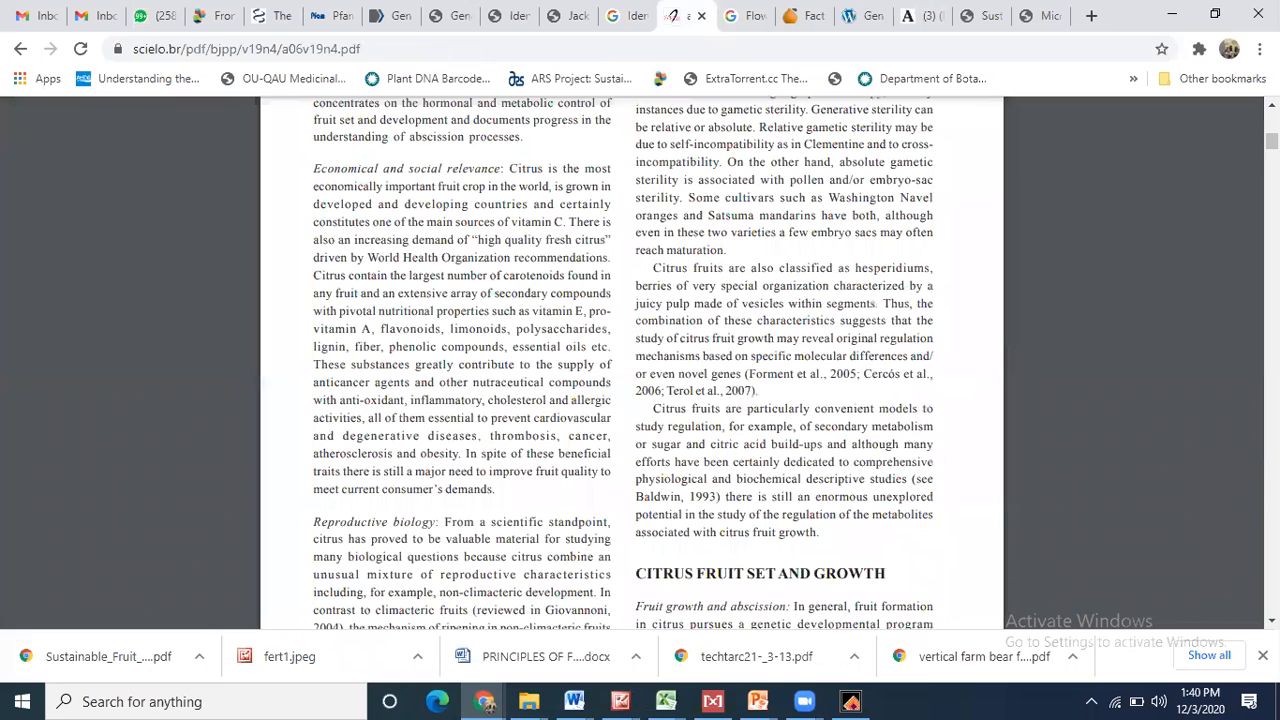
scroll(631, 385, down, 5)
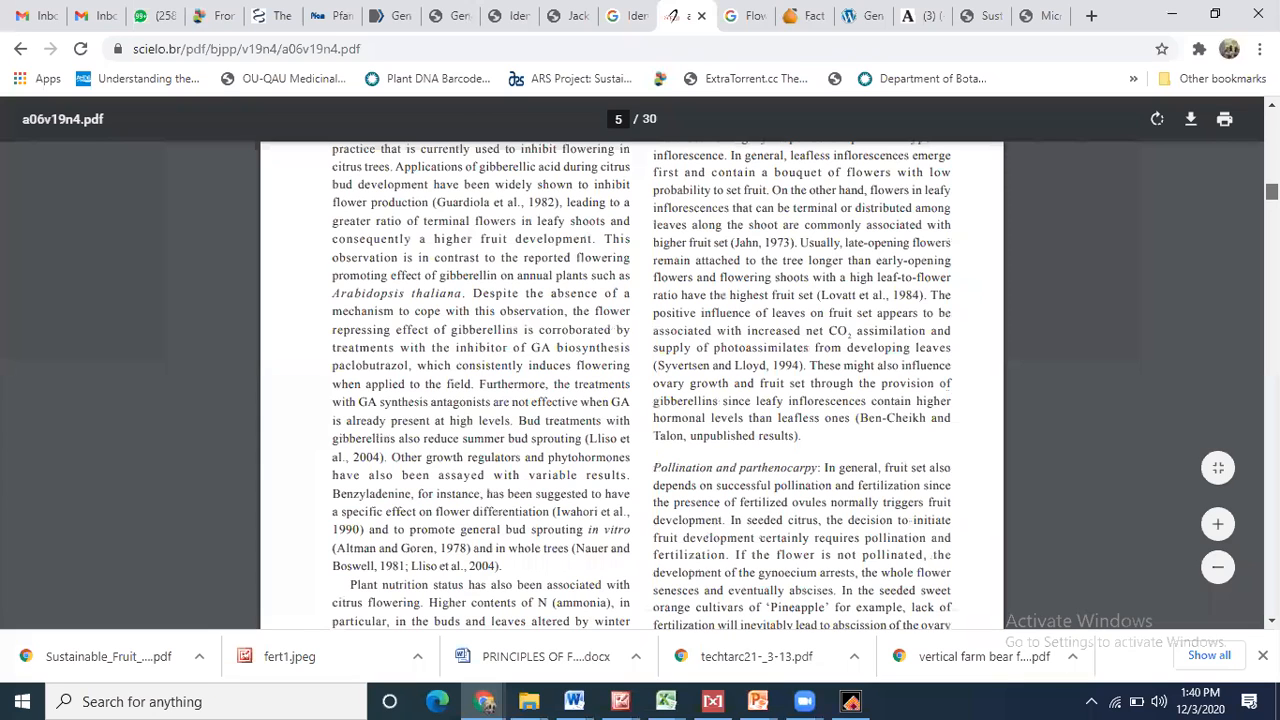
drag(1272, 191, 1272, 340)
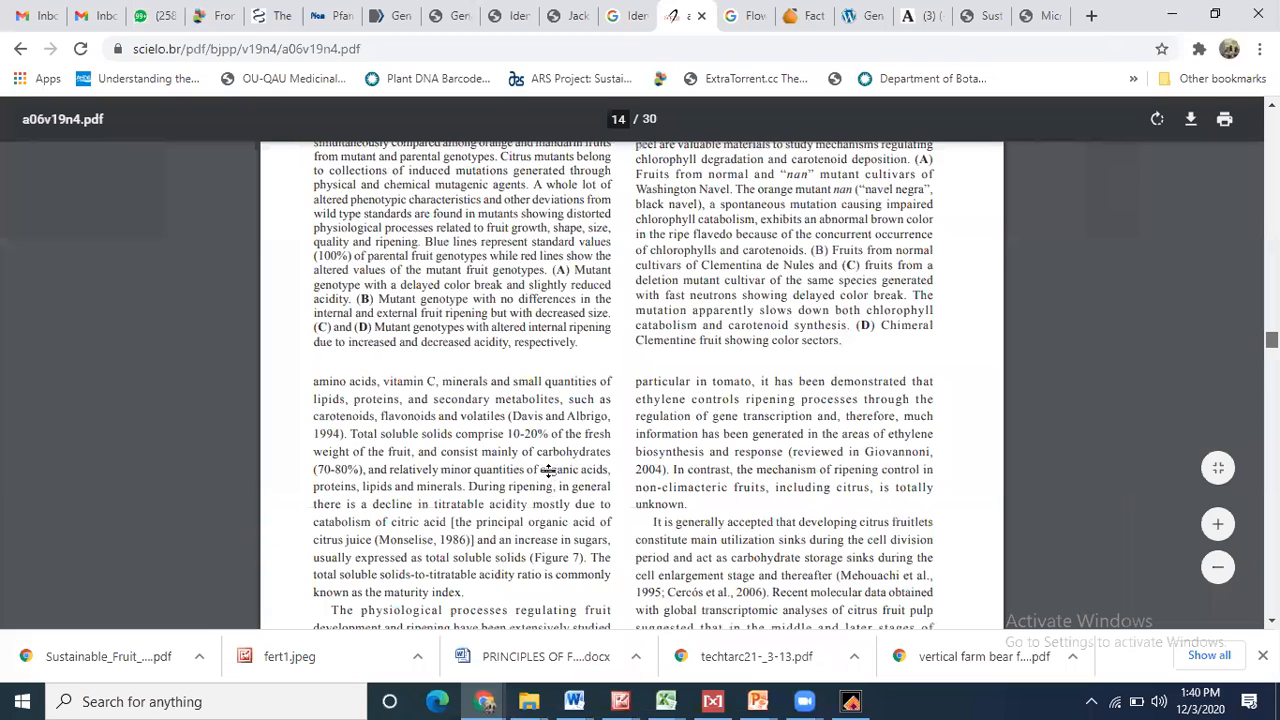
key(alt+Tab)
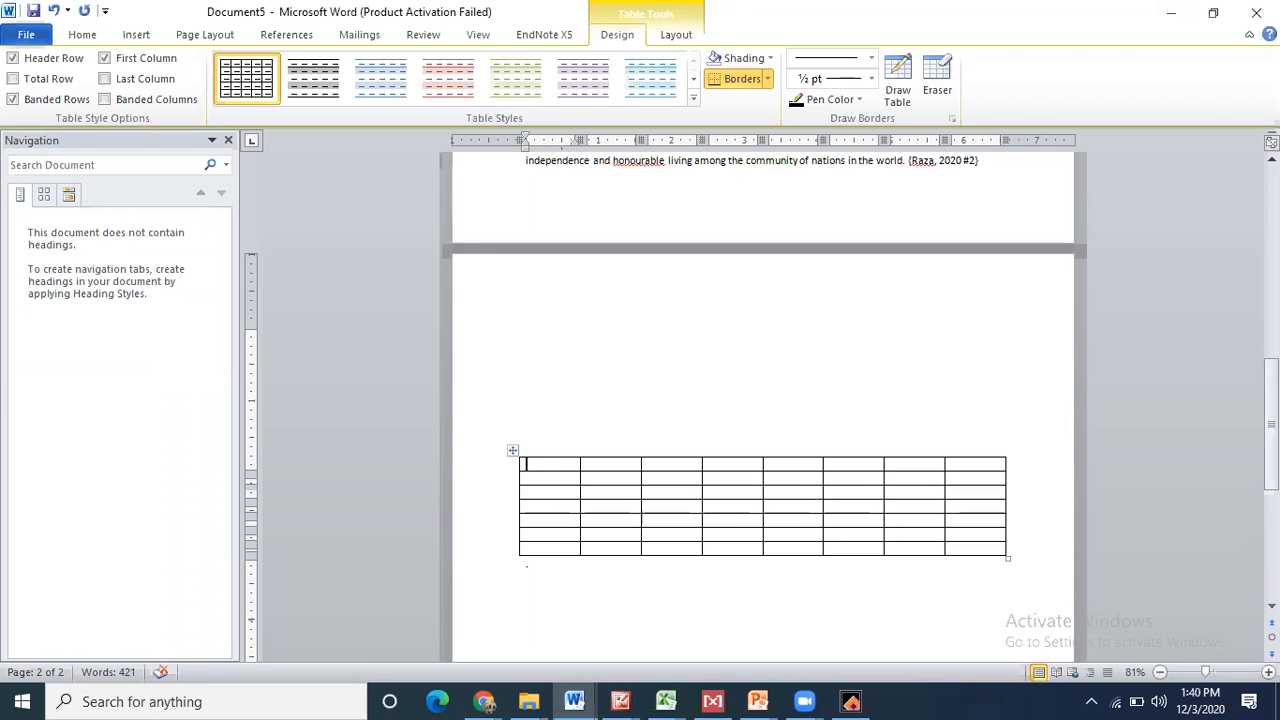
- Type the headers Fruit, Methods, Recommendation and Reference across the table's first row
text(Fruit)
click(611, 452)
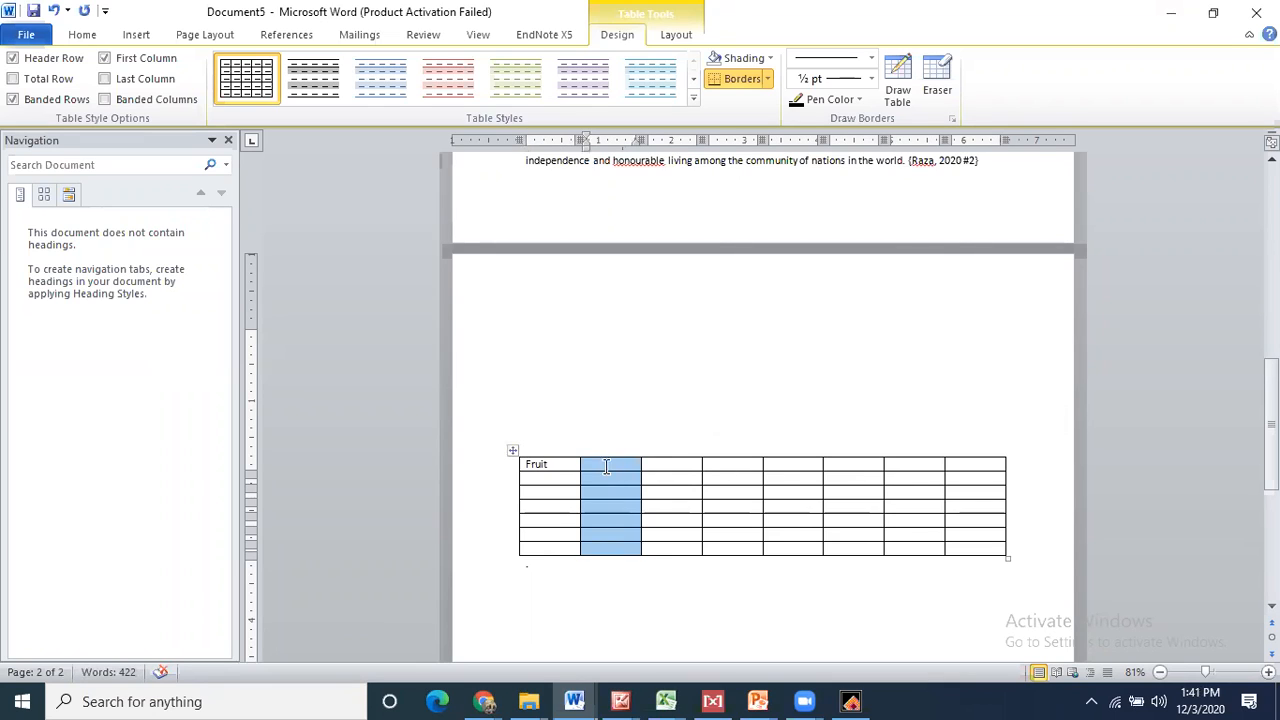
click(606, 465)
text(Methods)
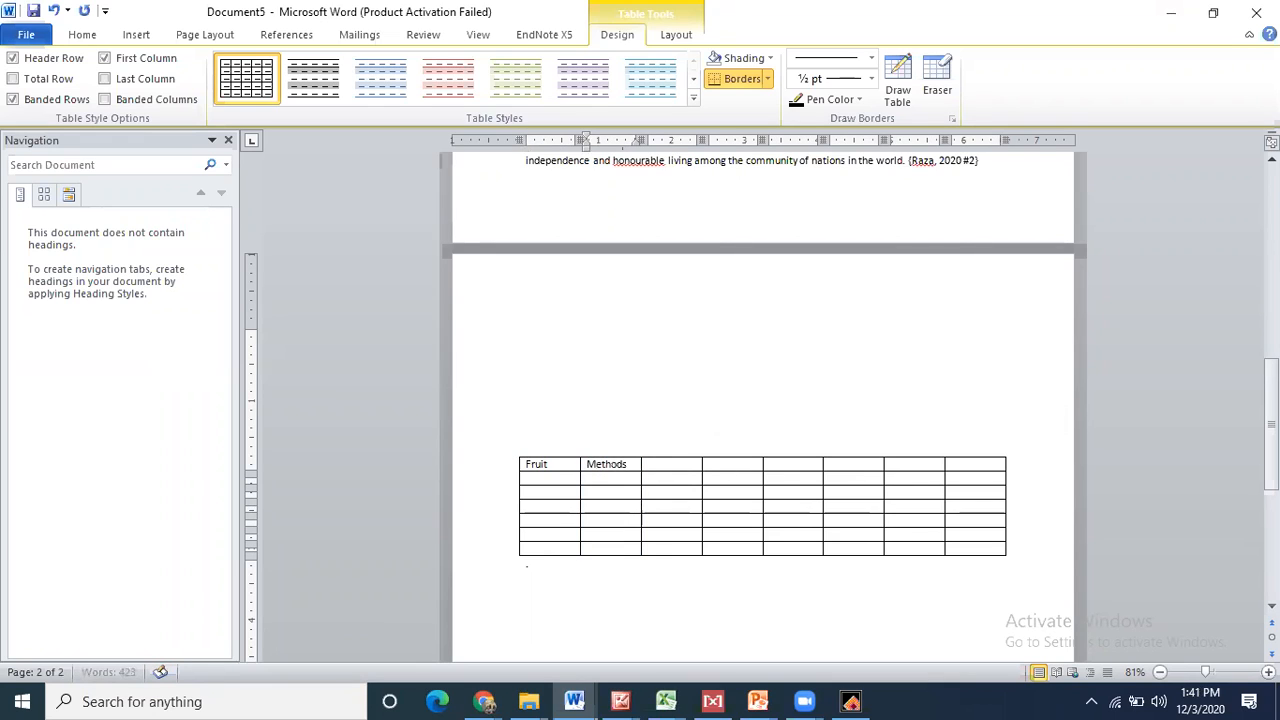
click(674, 464)
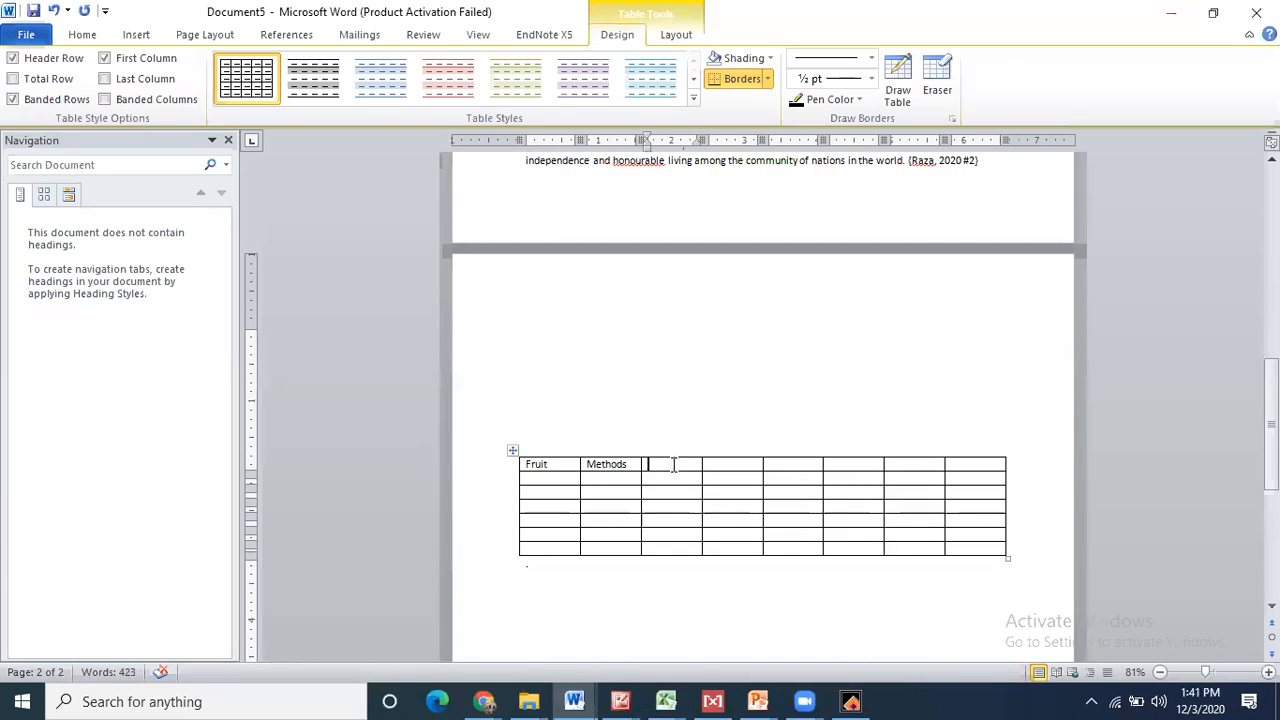
text(Recommend)
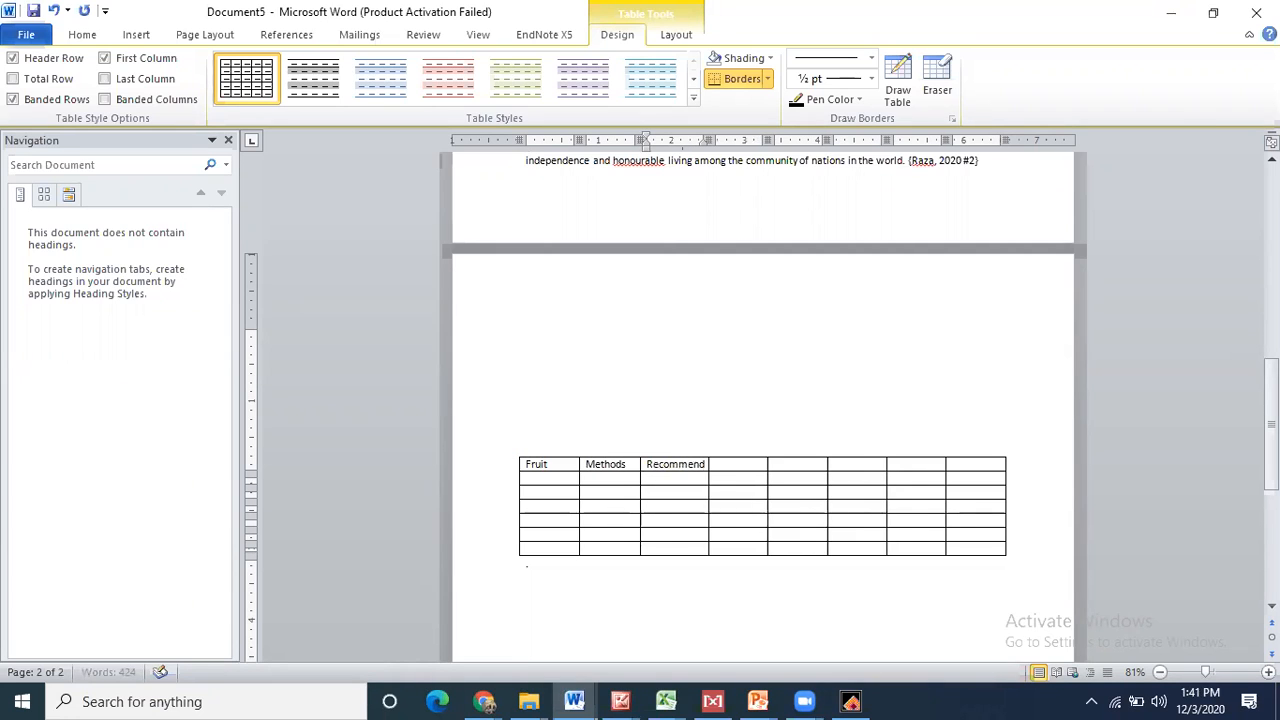
text(ation)
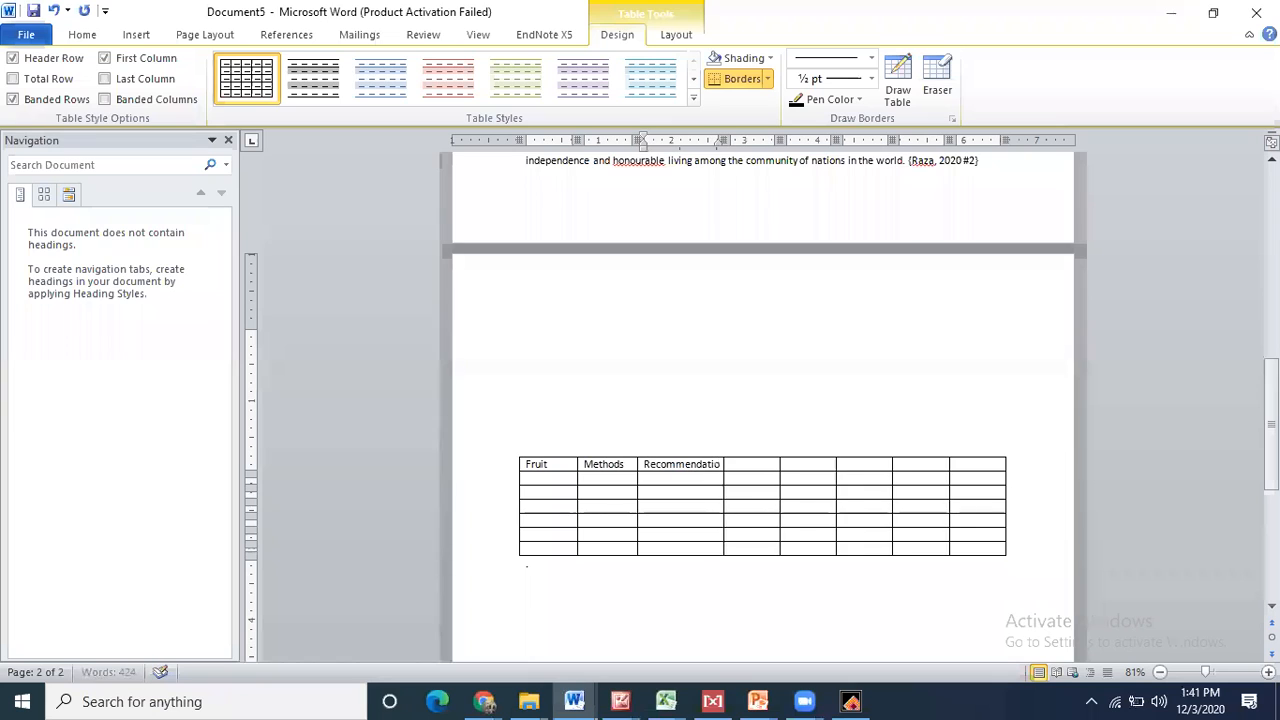
click(762, 467)
text(Reference)
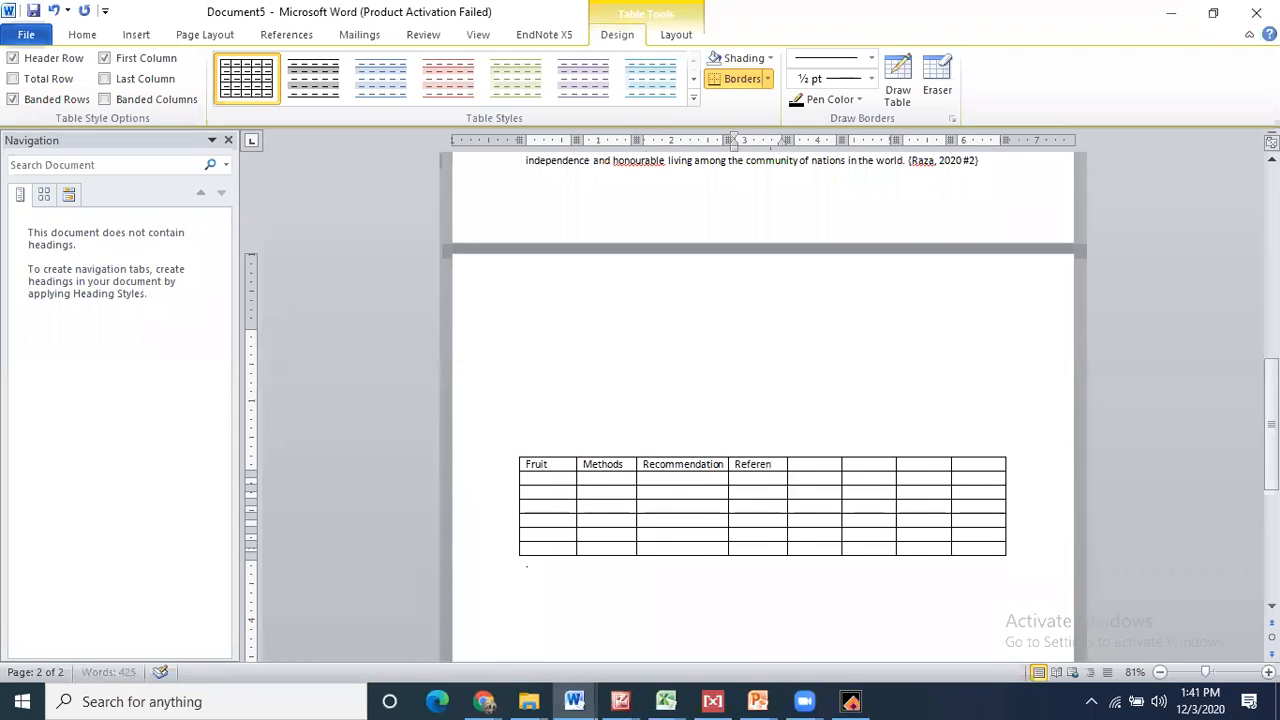
- Delete the four empty right-hand columns from the table
drag(820, 466, 966, 557)
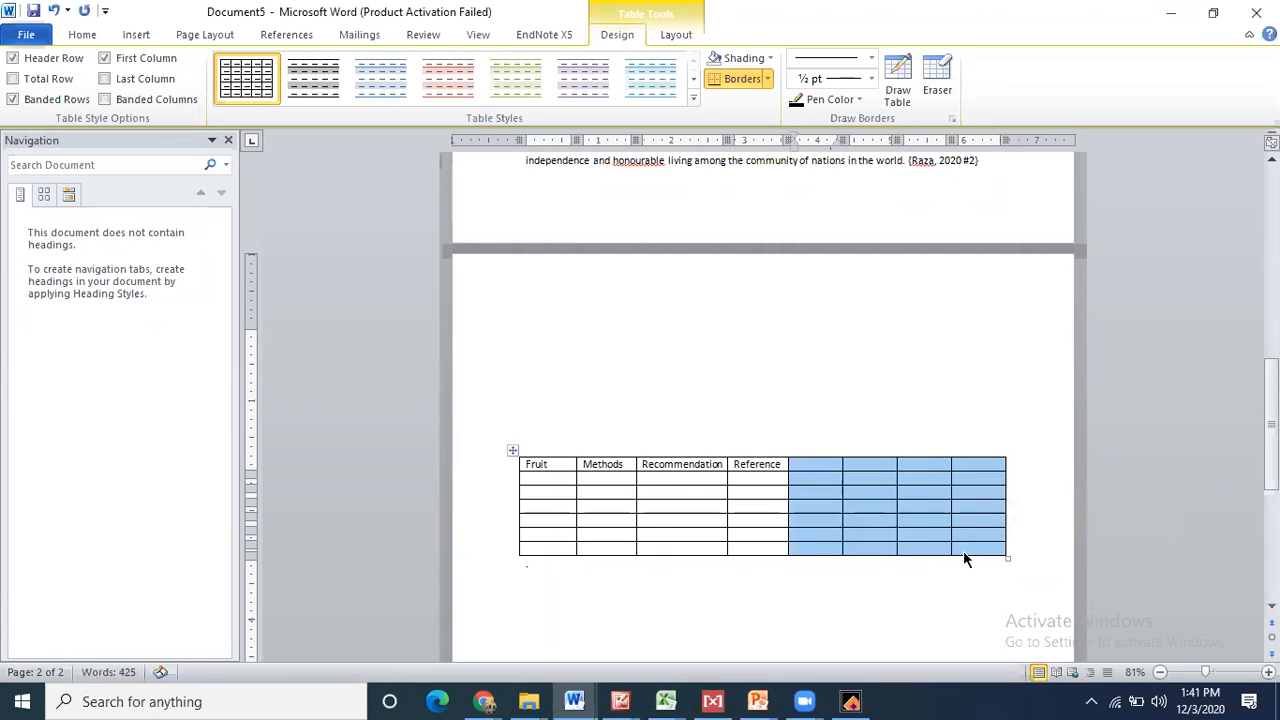
right_click(966, 557)
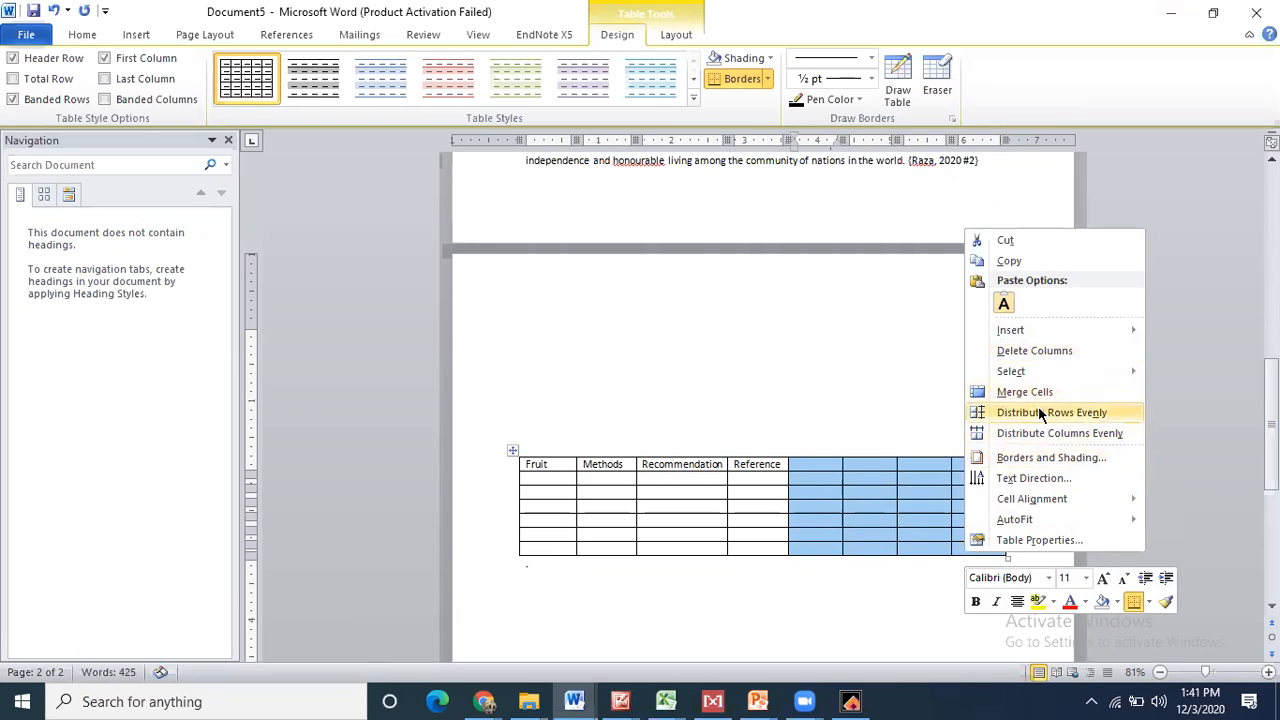
click(841, 472)
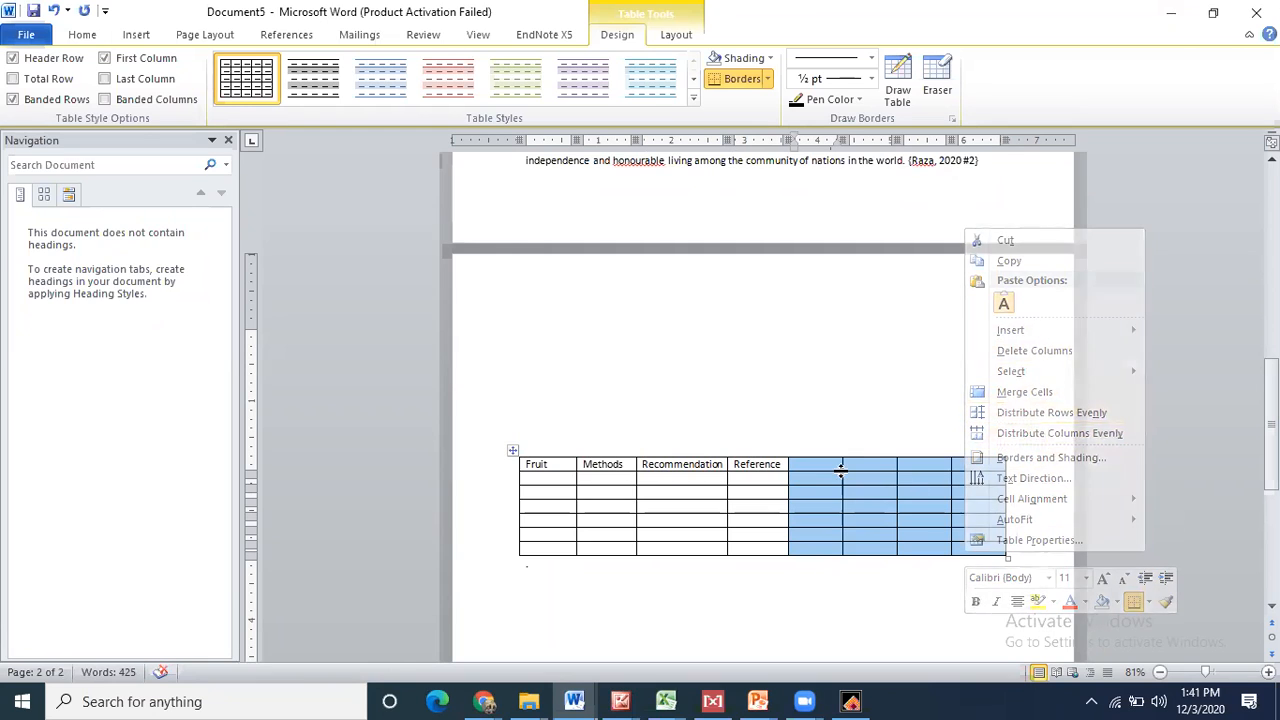
click(814, 469)
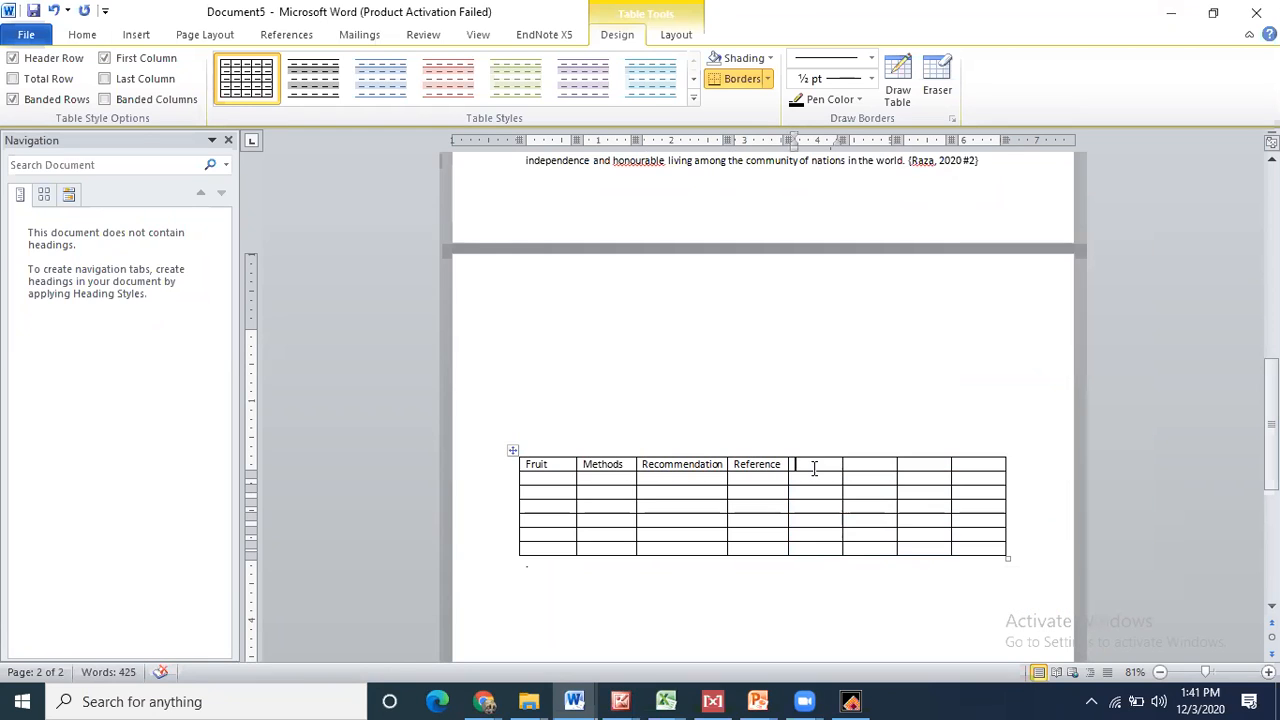
drag(814, 469, 905, 514)
right_click(905, 509)
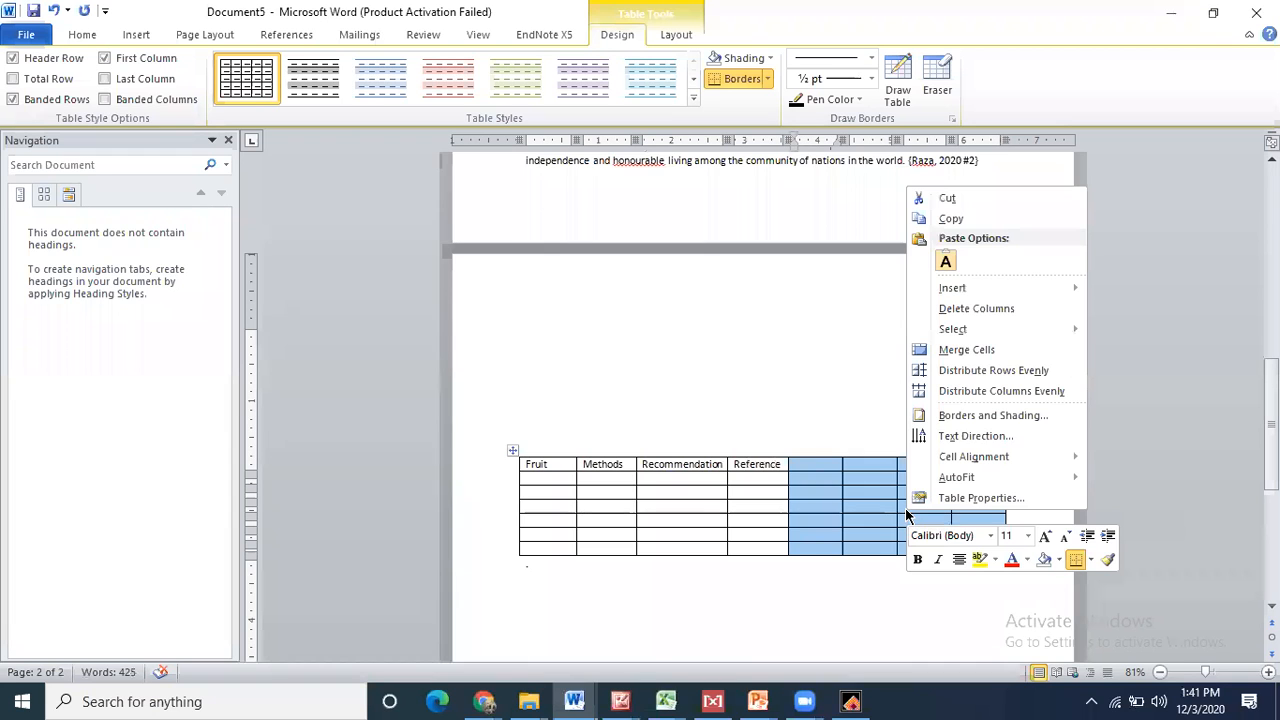
click(976, 308)
- Enter Citrus senesis in the first cell under Fruit
click(537, 482)
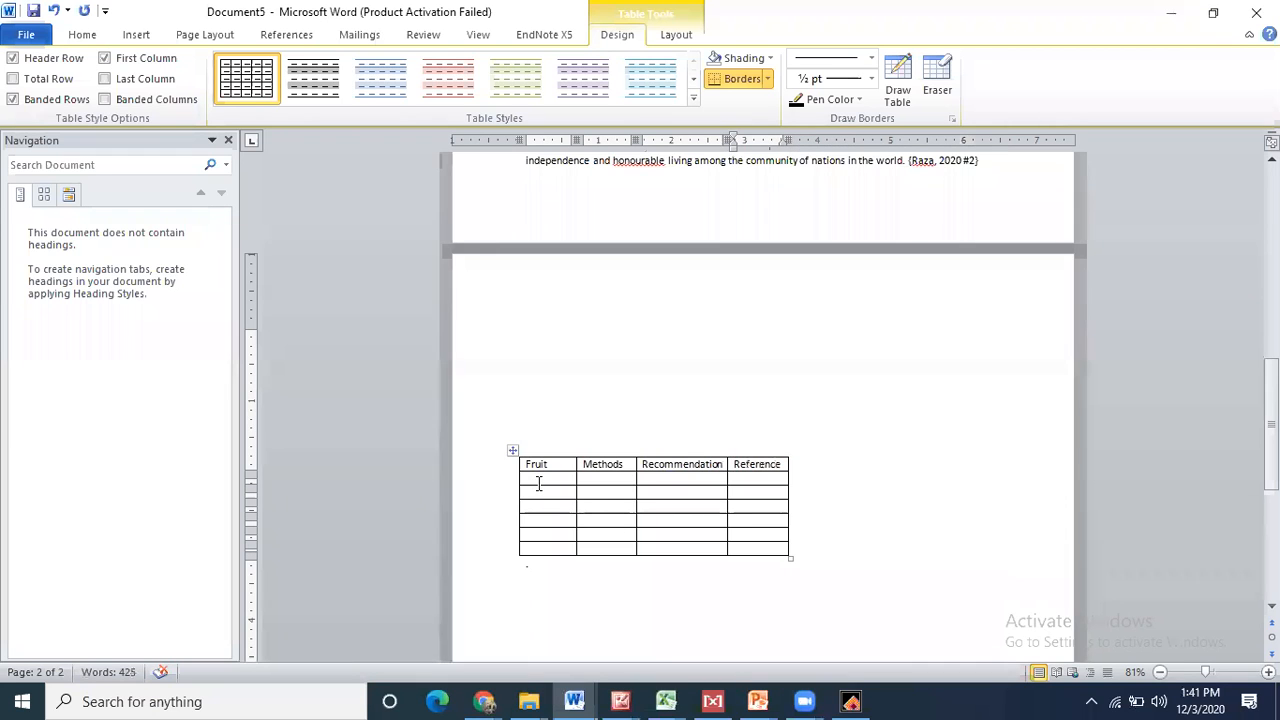
text(Citrus senesis)
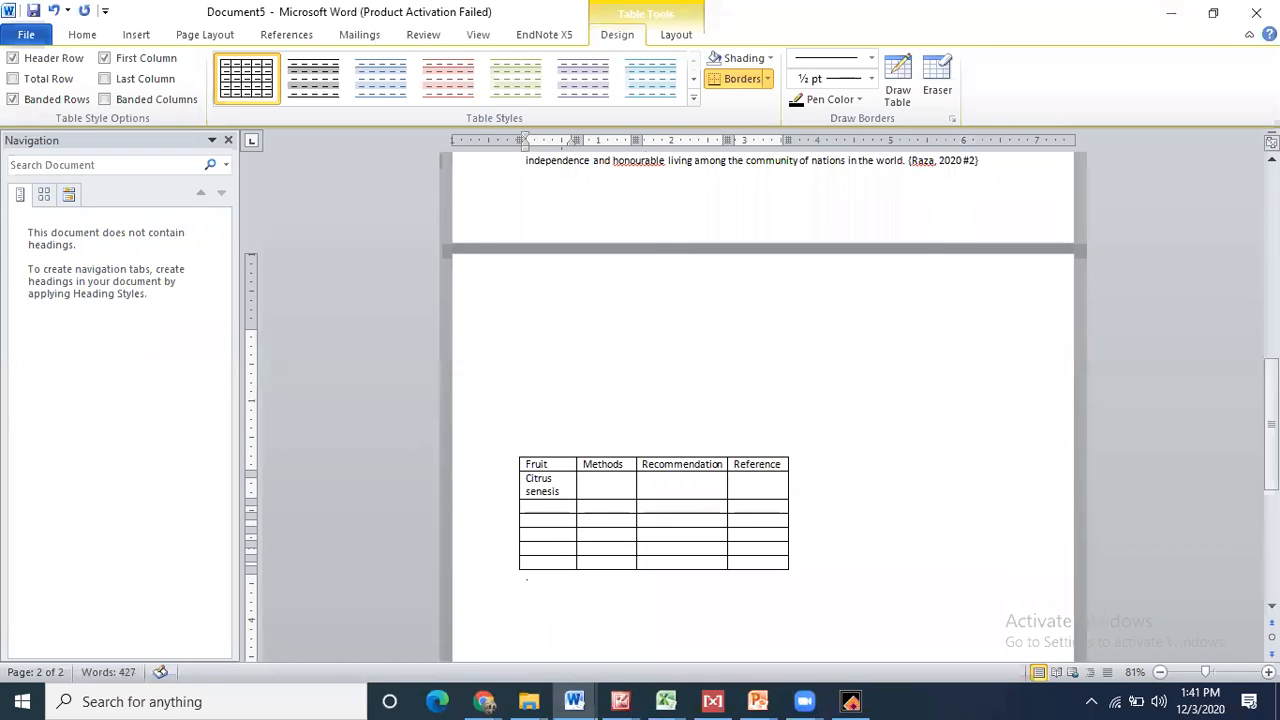
click(602, 484)
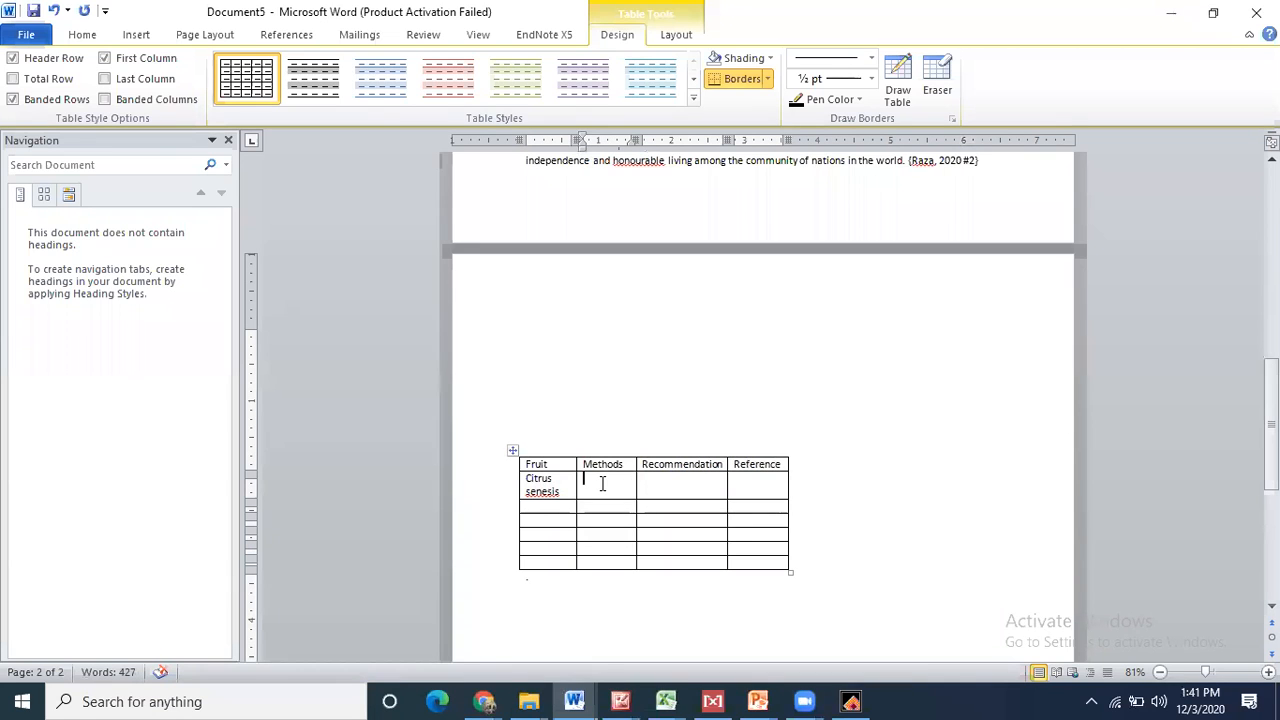
- Type the caption 'Table1: Different organi methods used for sustainable fruit production in different plant spe' above the table
click(533, 358)
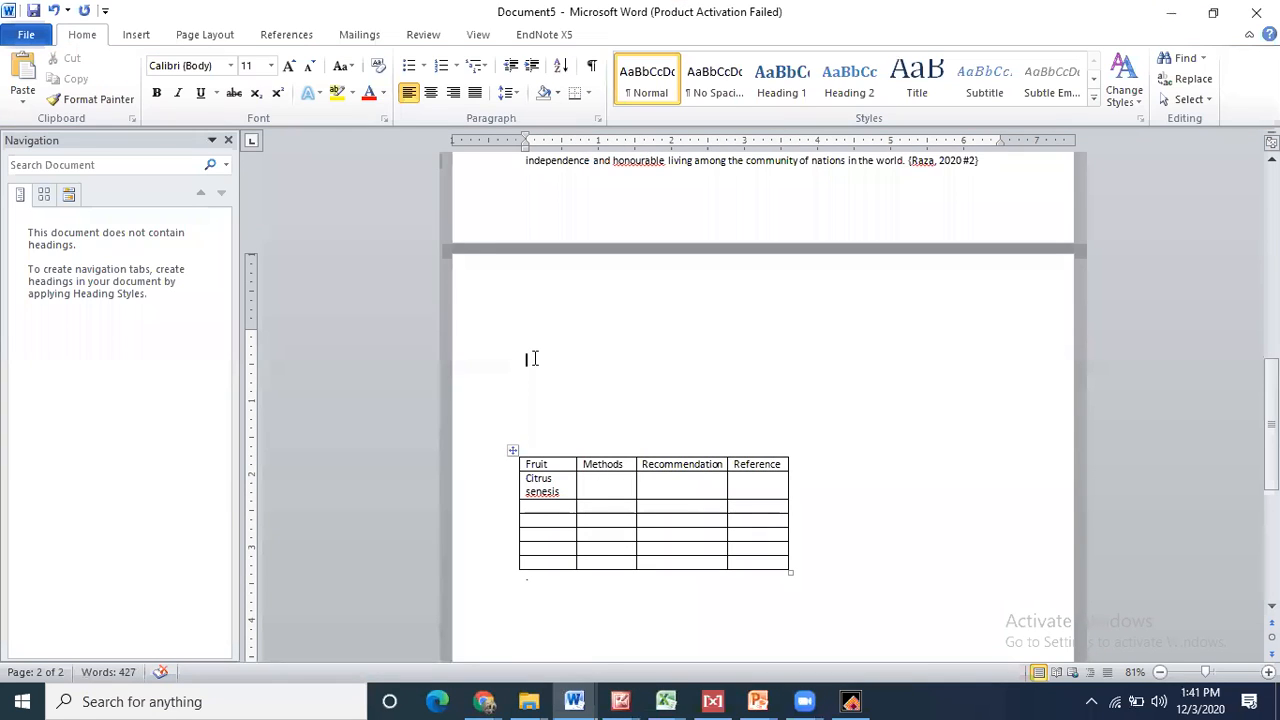
text(Table1:)
text(Di)
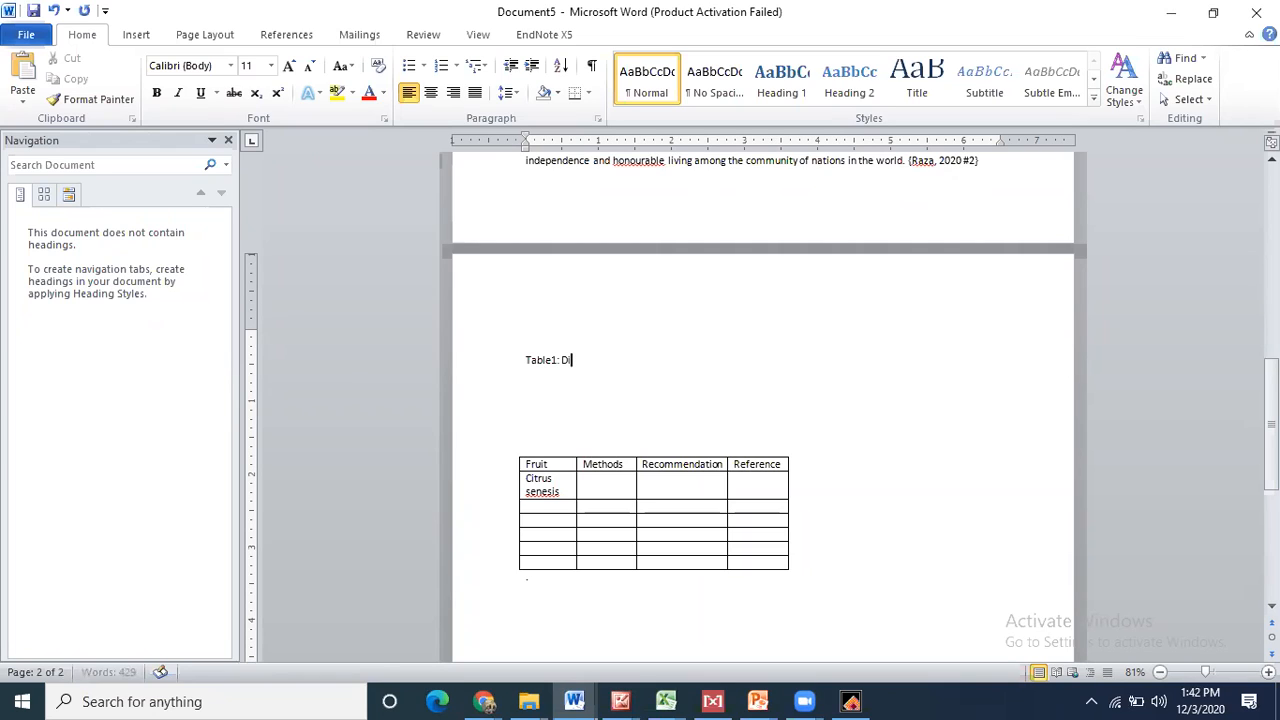
text(fferent organi methods used)
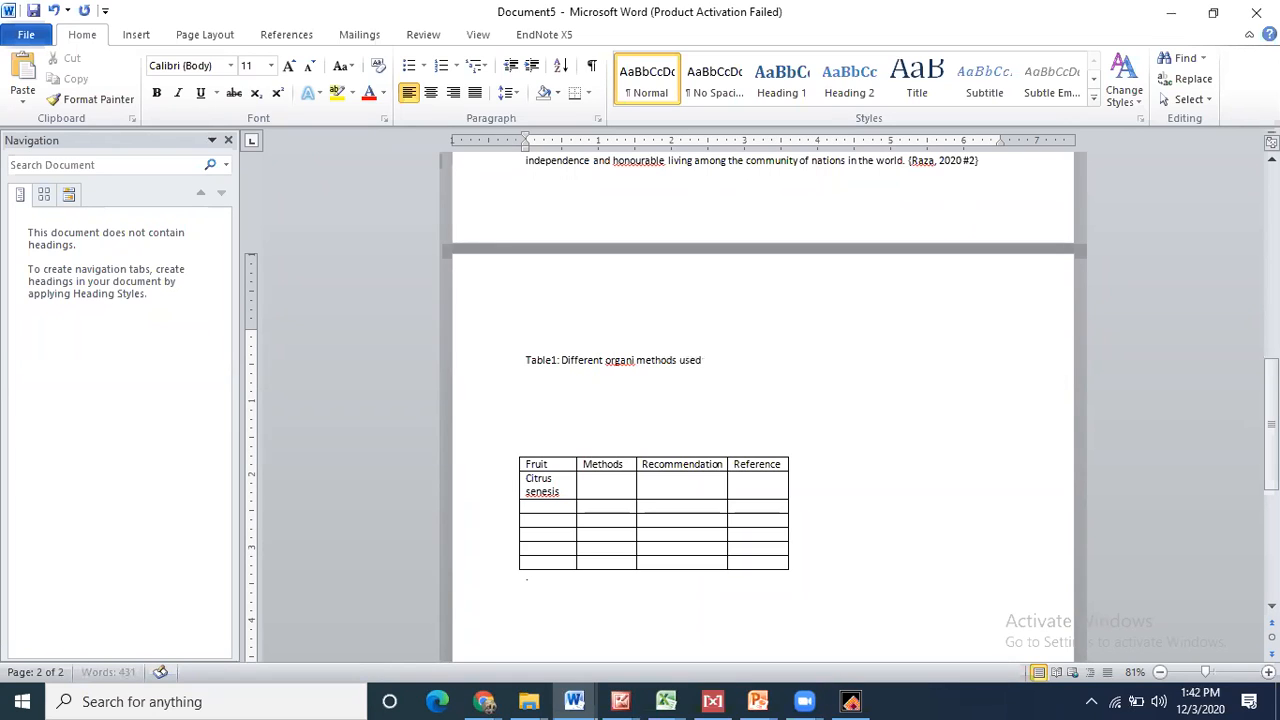
text( for sustainable fruit produc)
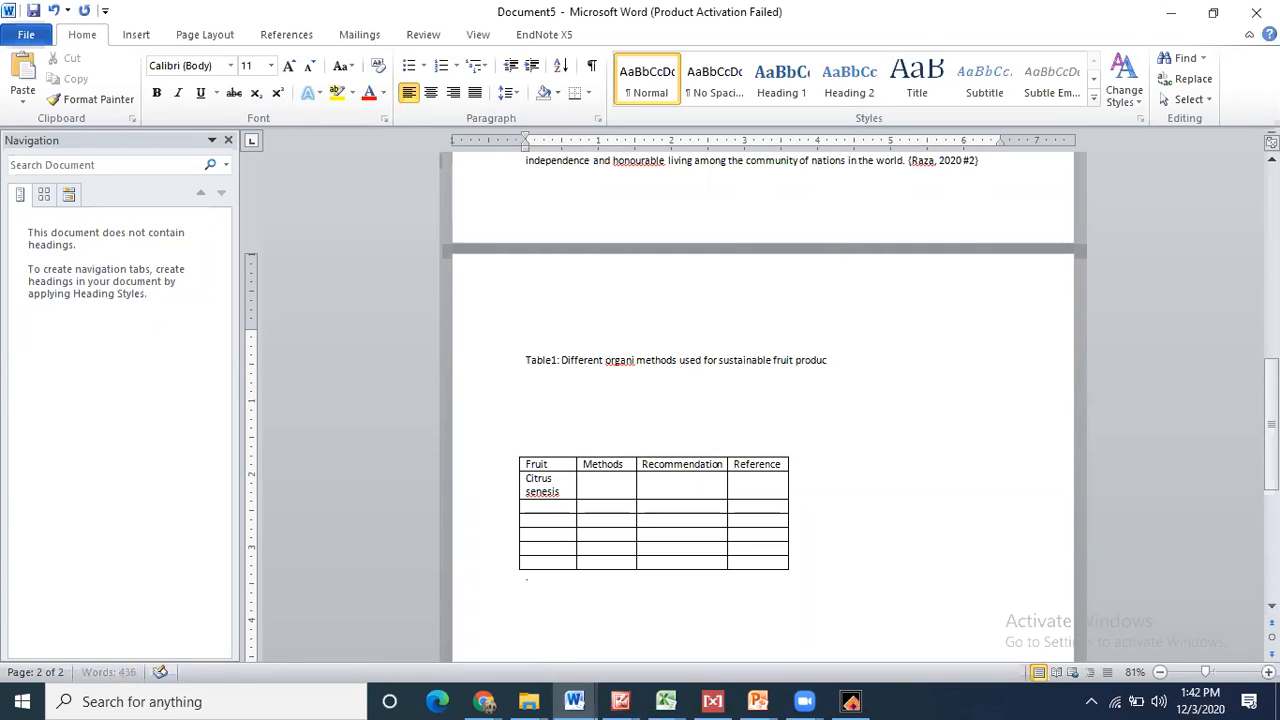
text(tion in different plant specu)
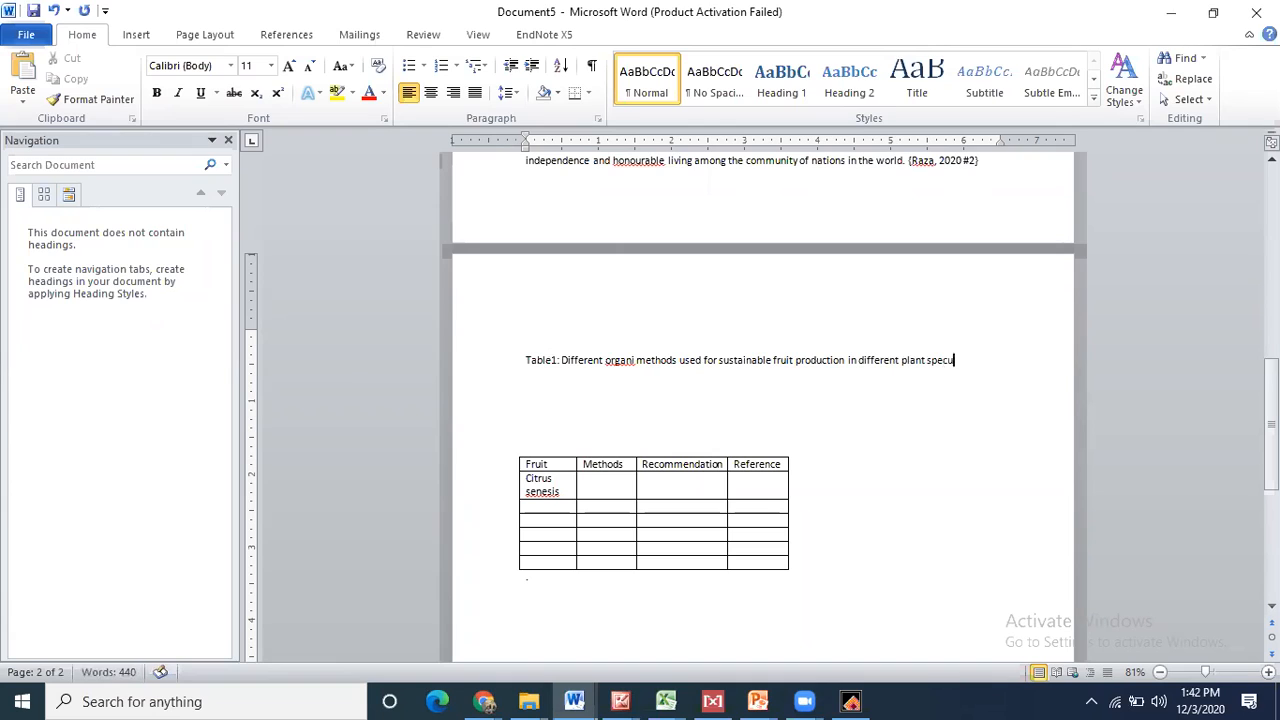
- Finish the caption with 'species' and fill Citrus Methods with 'FYM and With onion extract to control disease'
key(BackSpace)
text(ies)
click(596, 482)
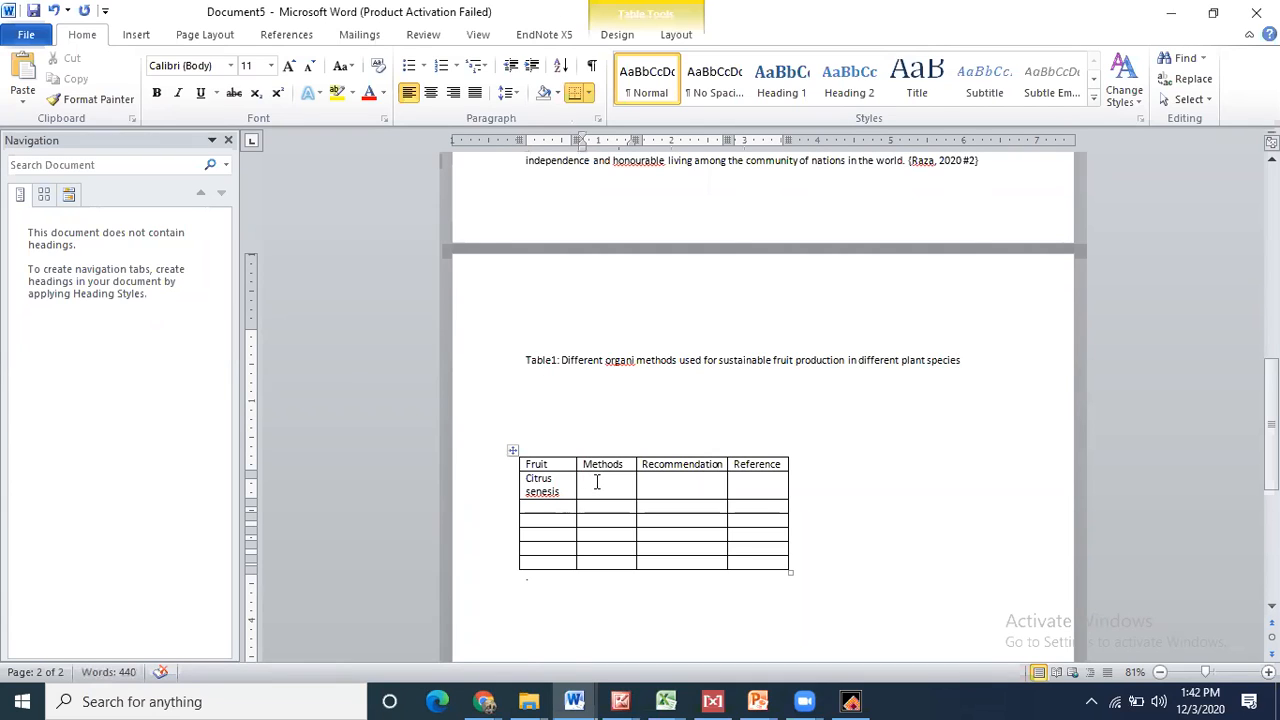
text(FYM and)
text(With on)
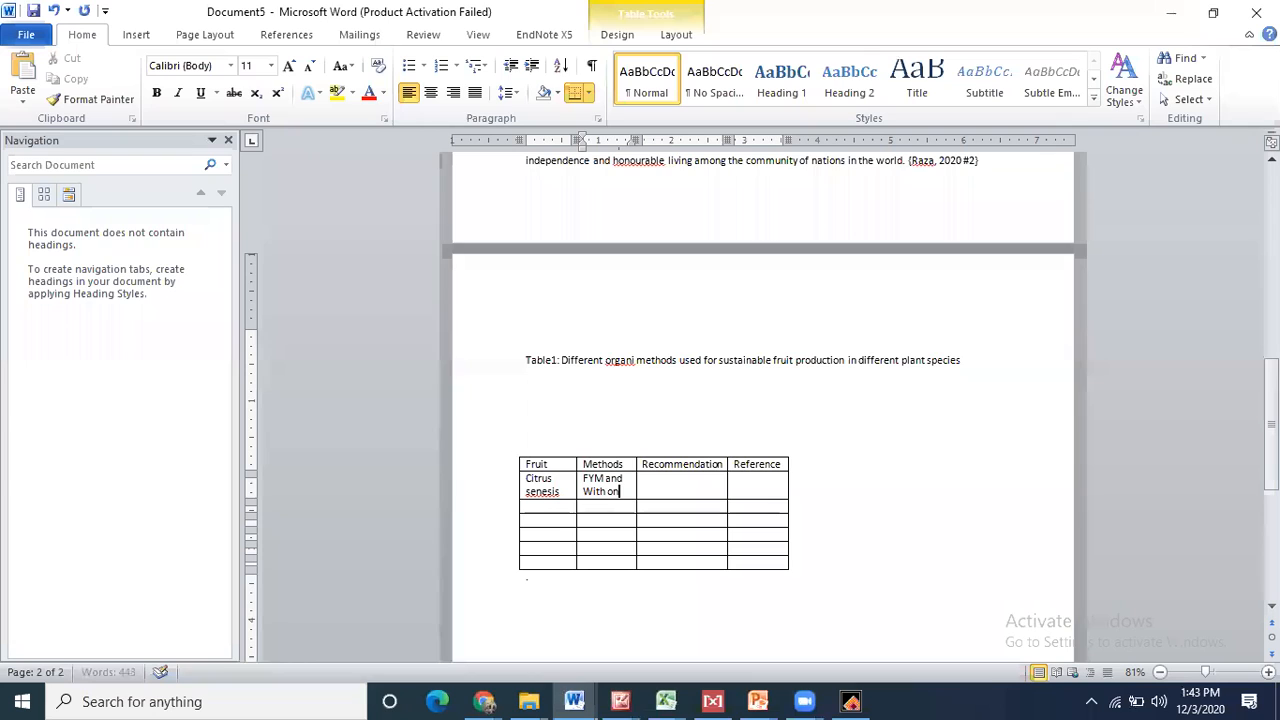
text(ion )
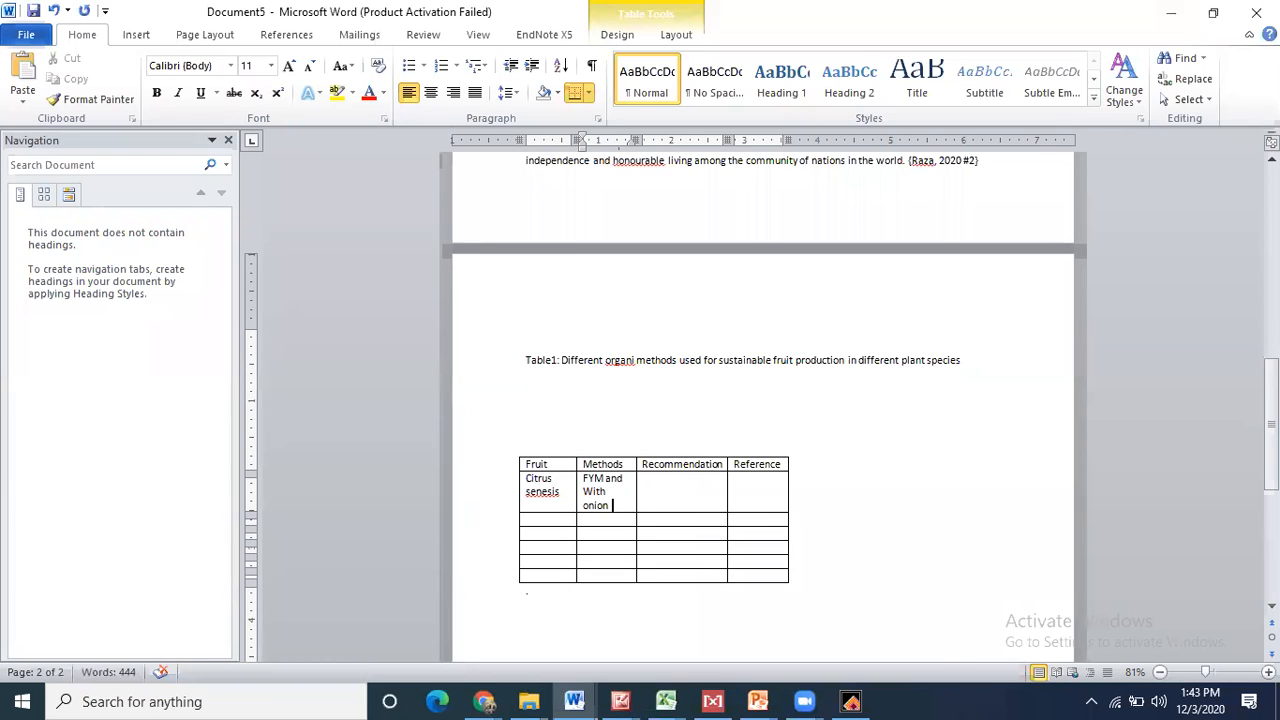
text(extract to)
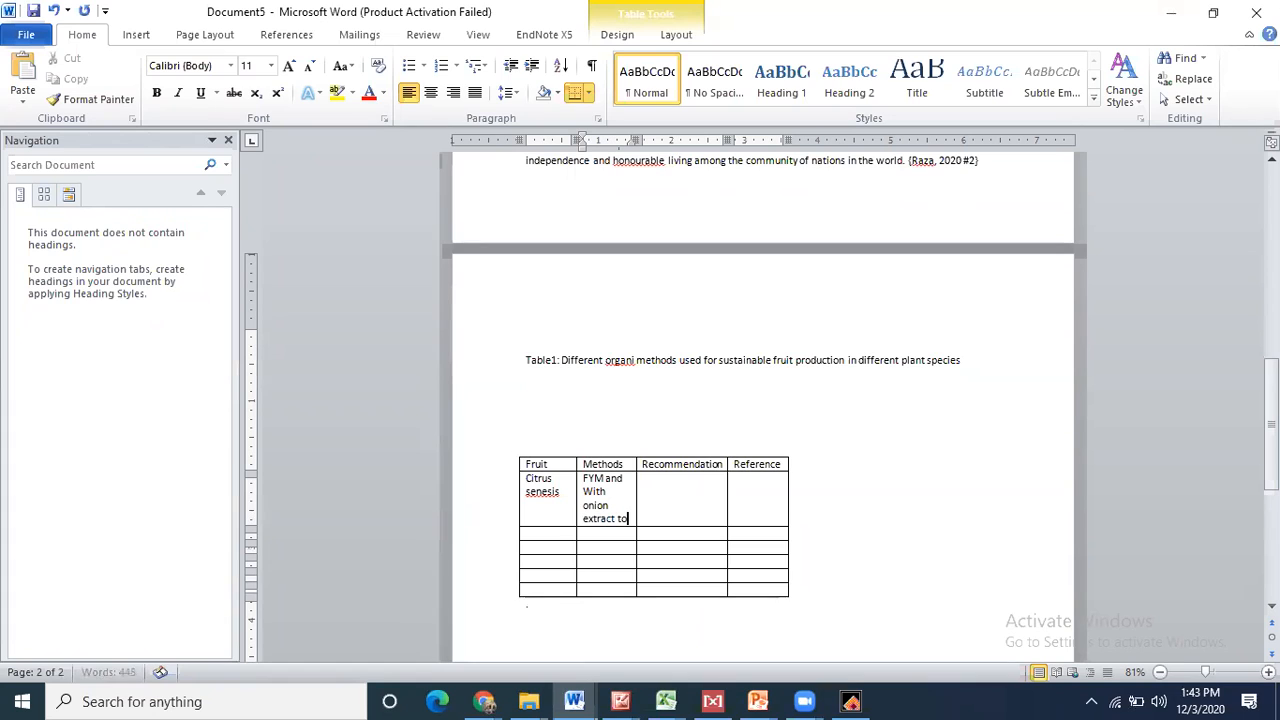
text( control disease)
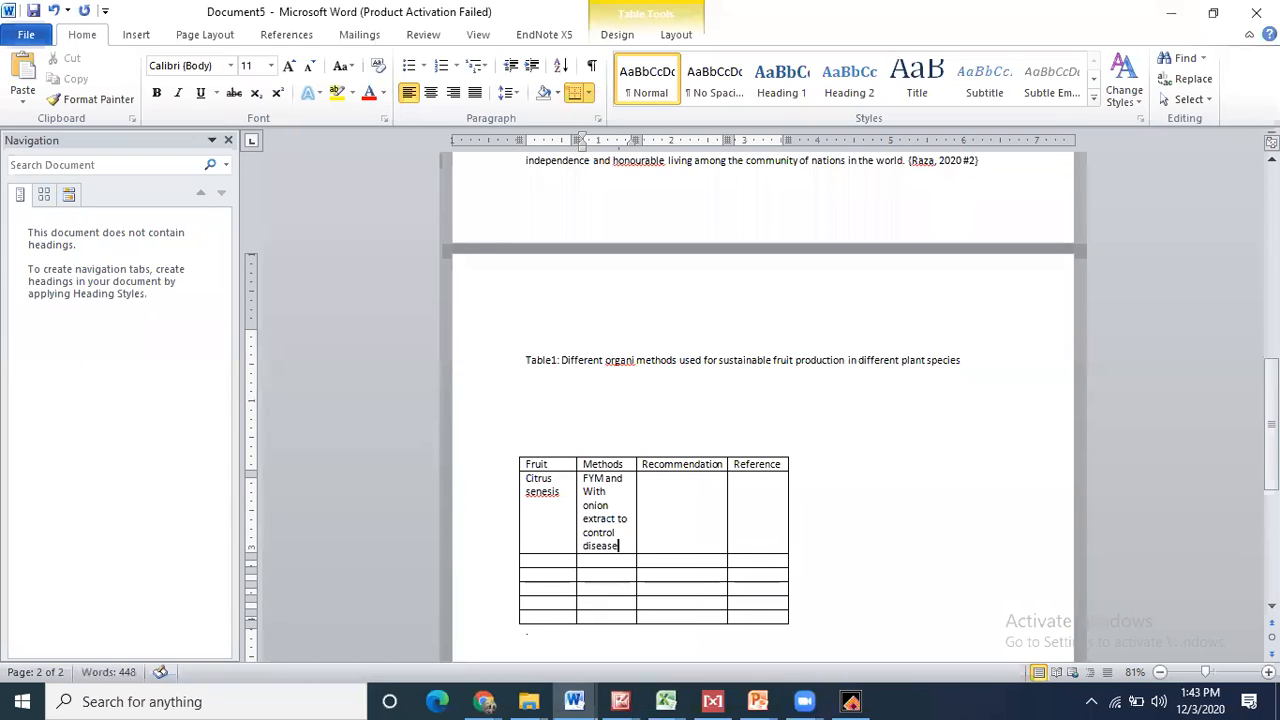
click(703, 503)
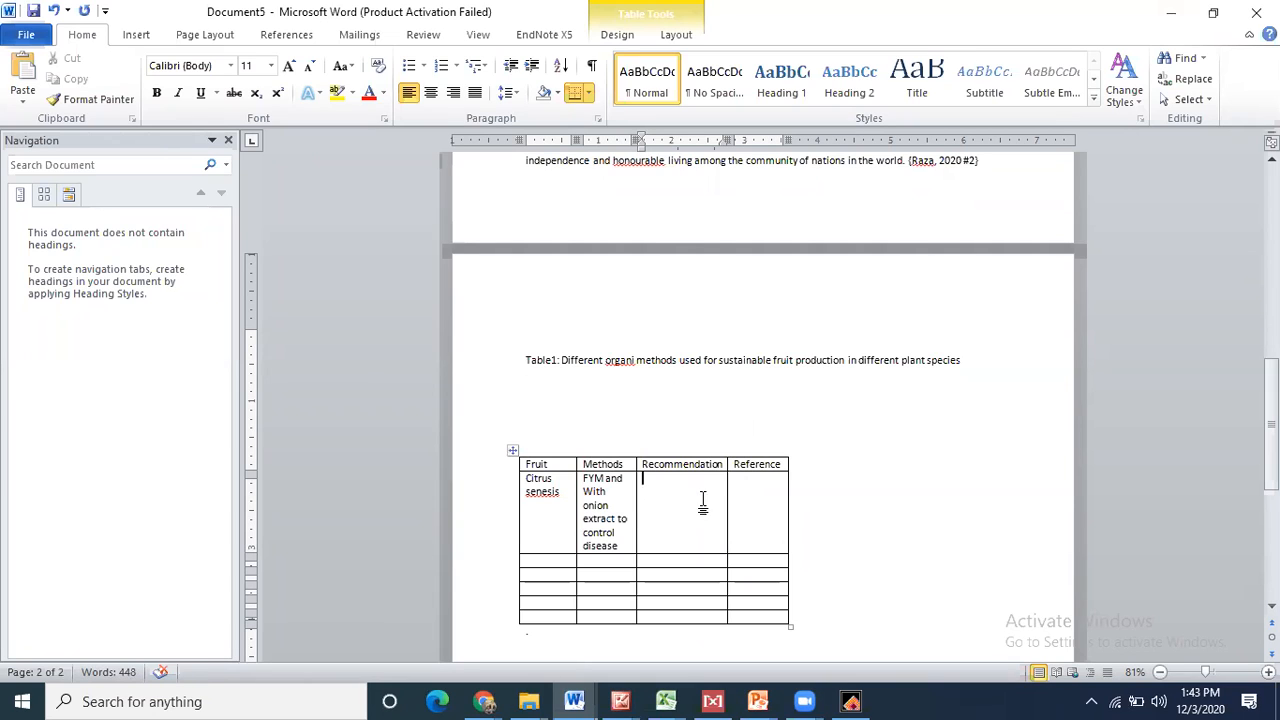
click(769, 495)
- Google 'Organic methods to control citrus baceria disease' in a new Chrome tab
mouse_move(484, 701)
click(320, 665)
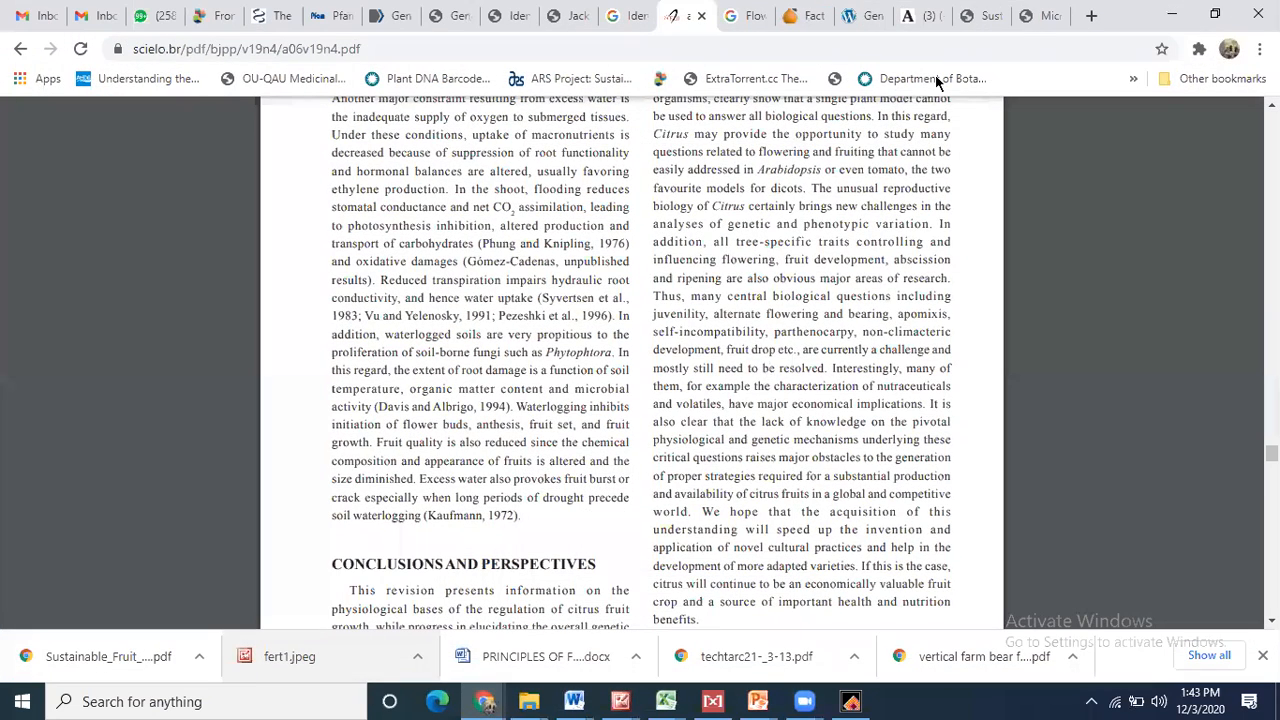
click(1088, 18)
text(Organ)
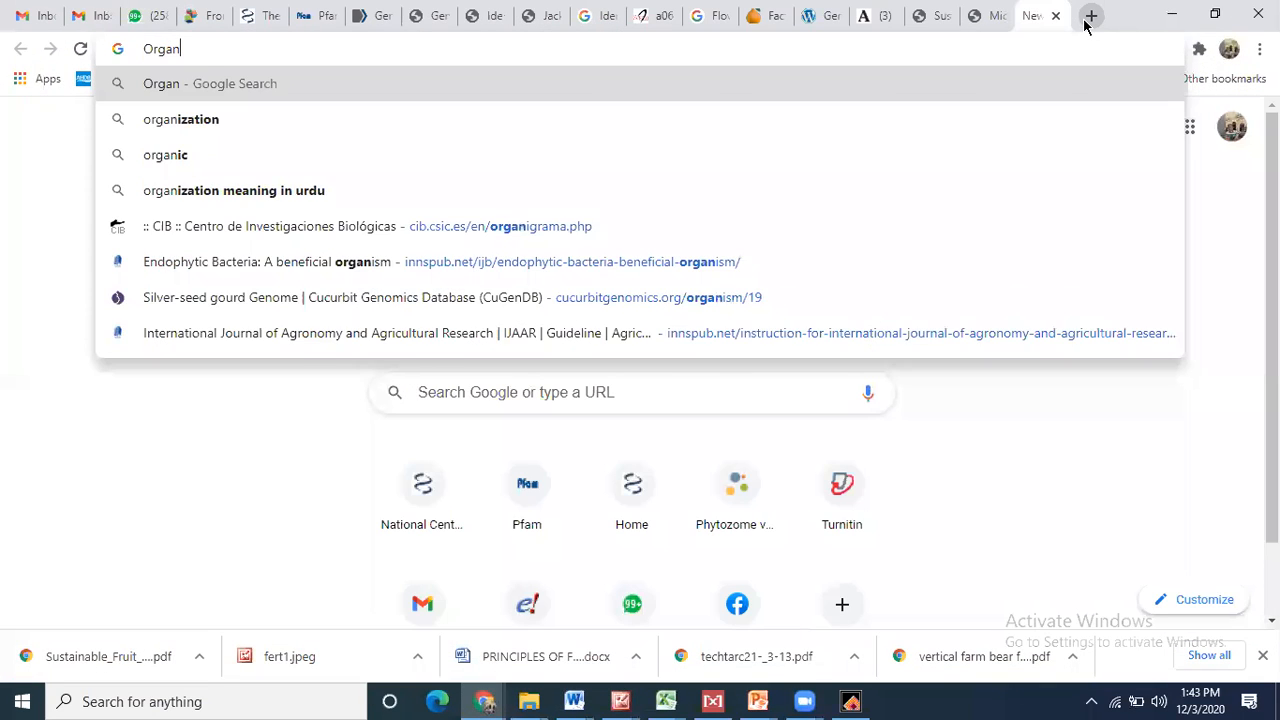
text(ic metho)
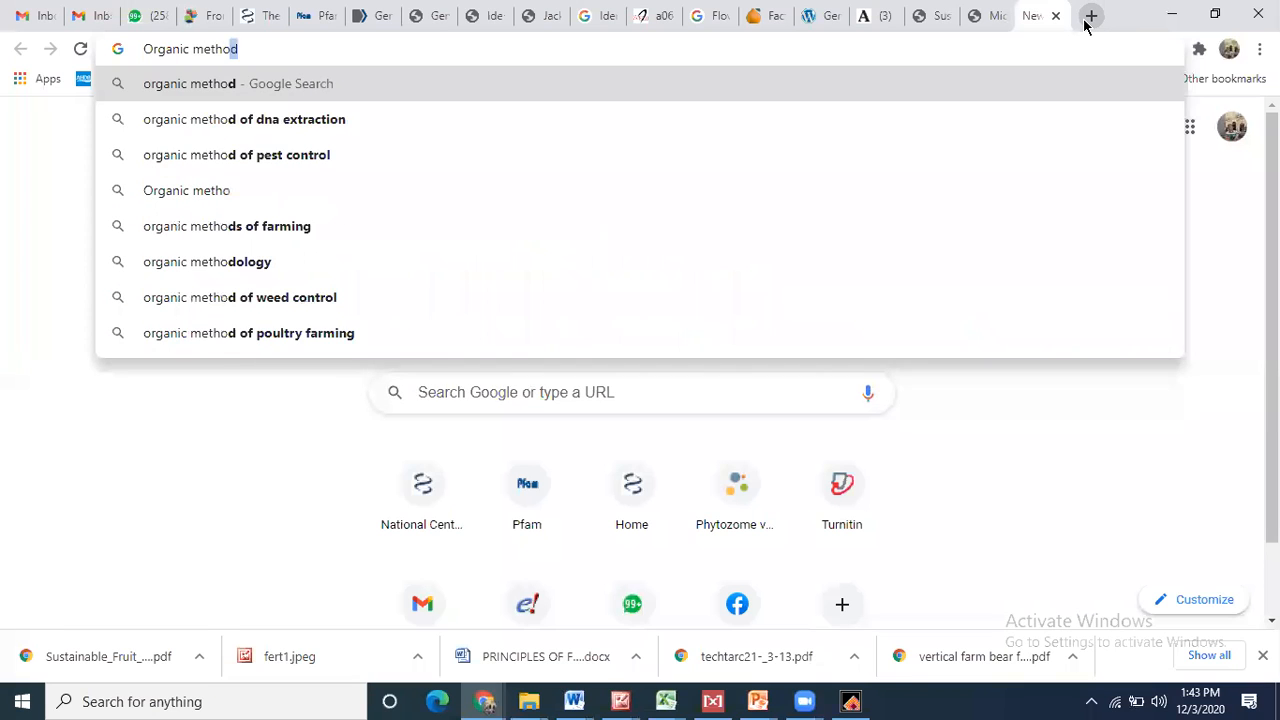
text(ds to c)
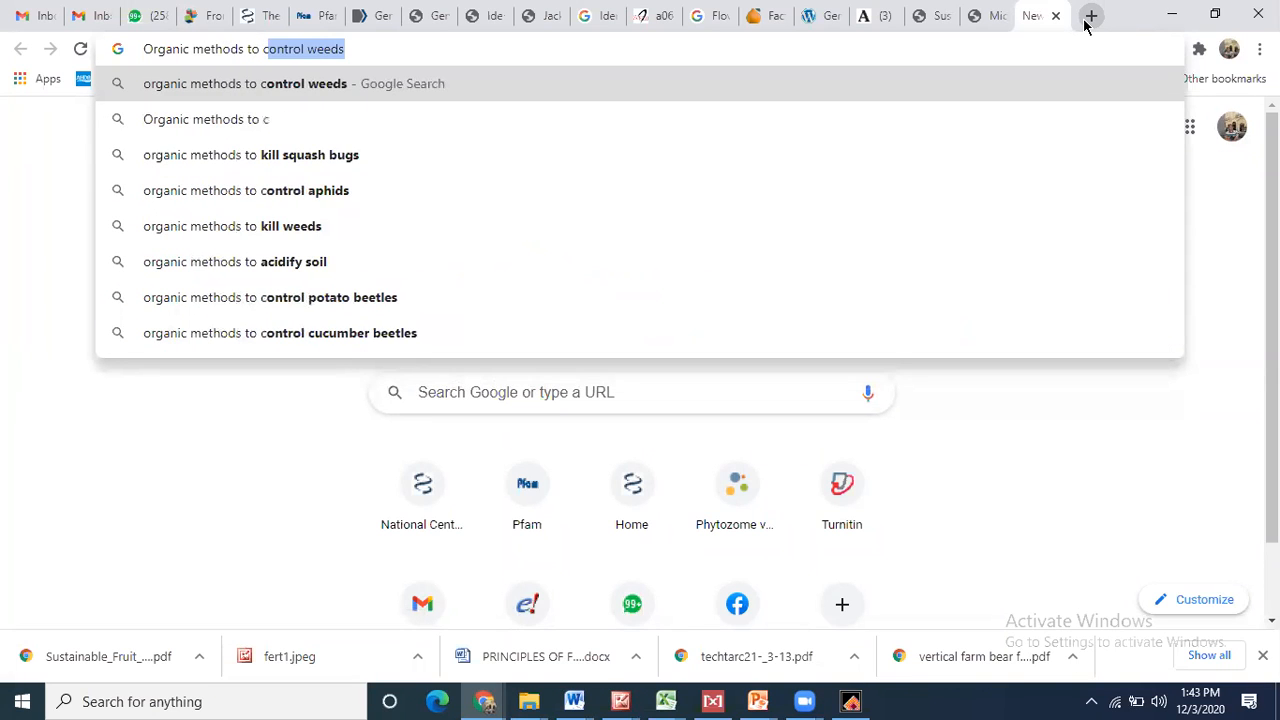
text(ontrol )
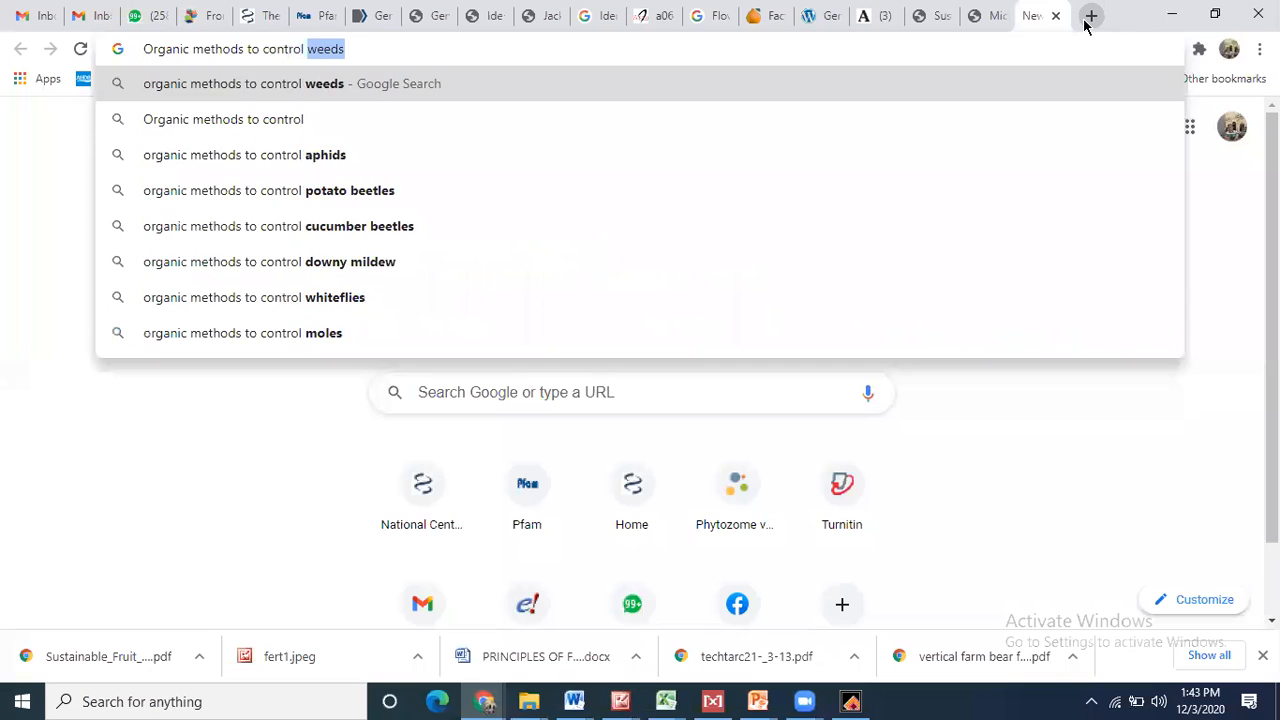
text(citrus c)
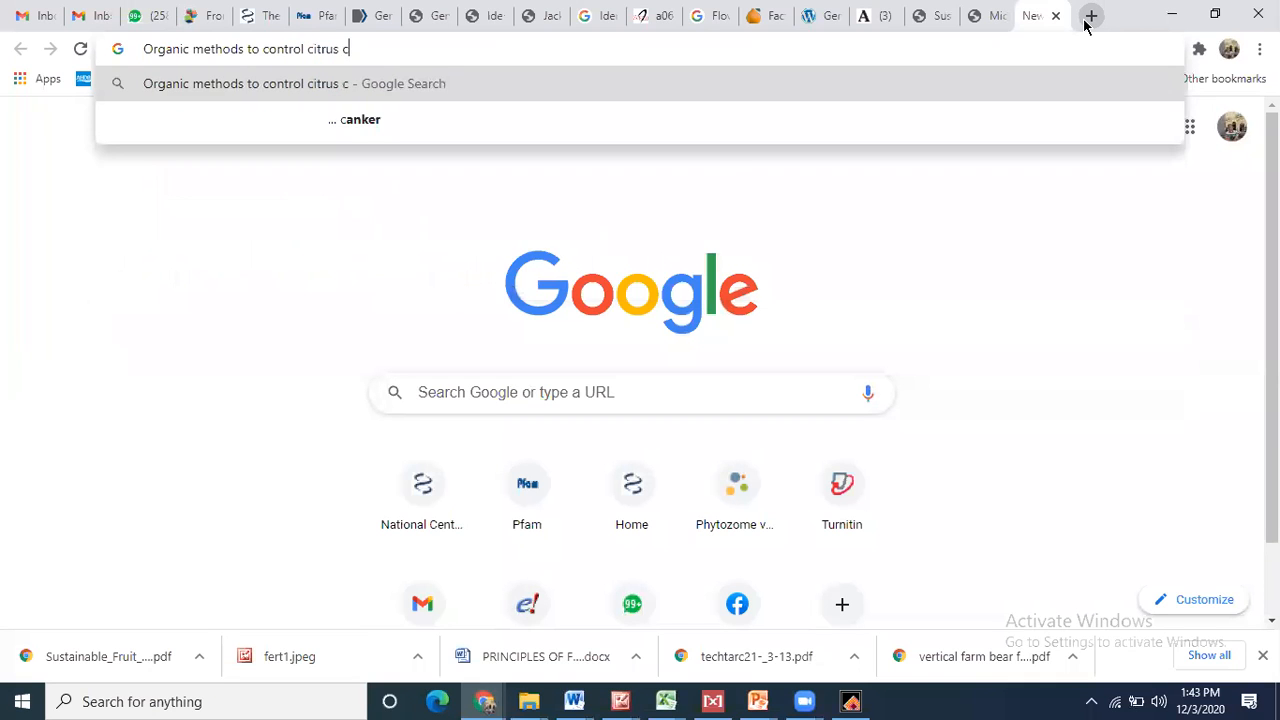
key(BackSpace)
text(bace)
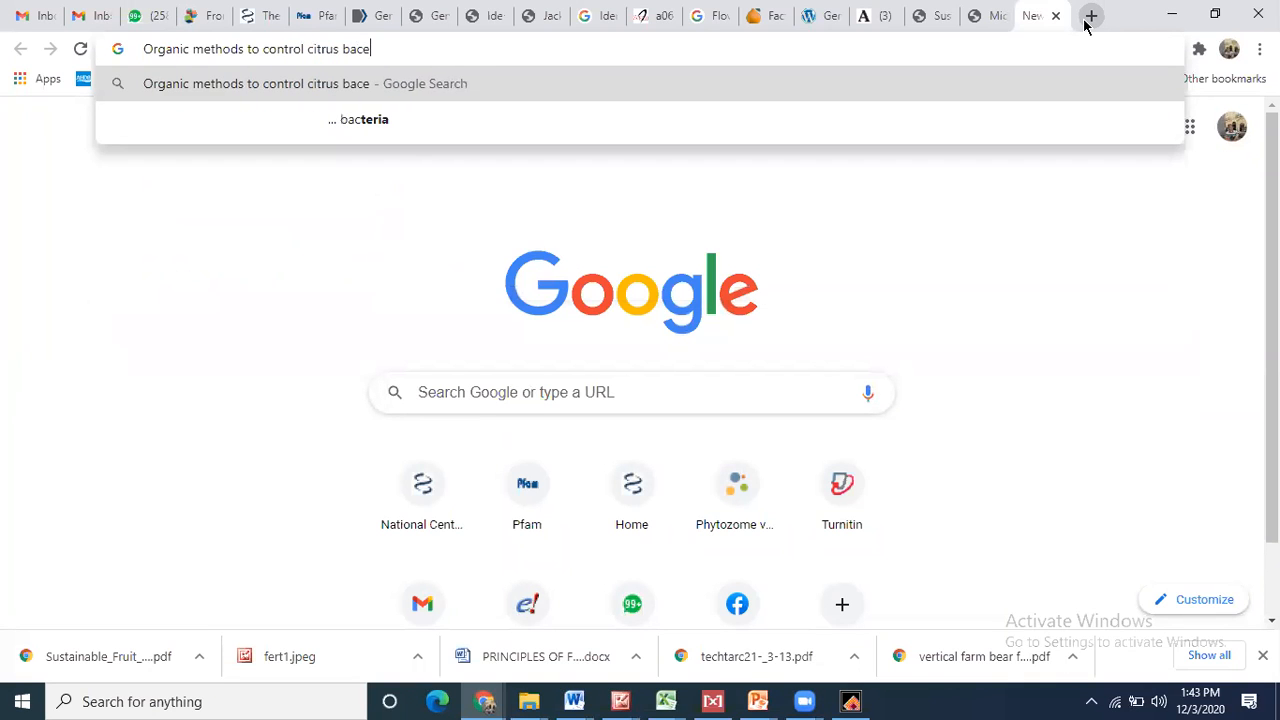
text(ria disease)
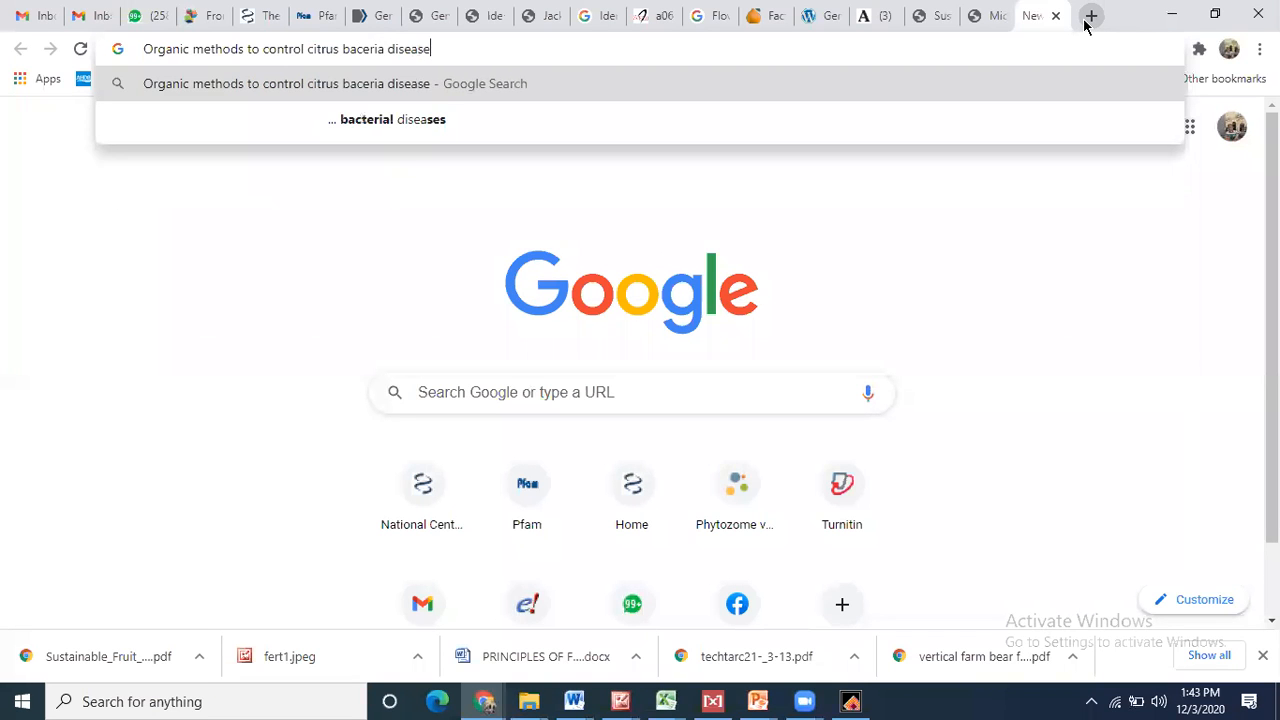
key(Return)
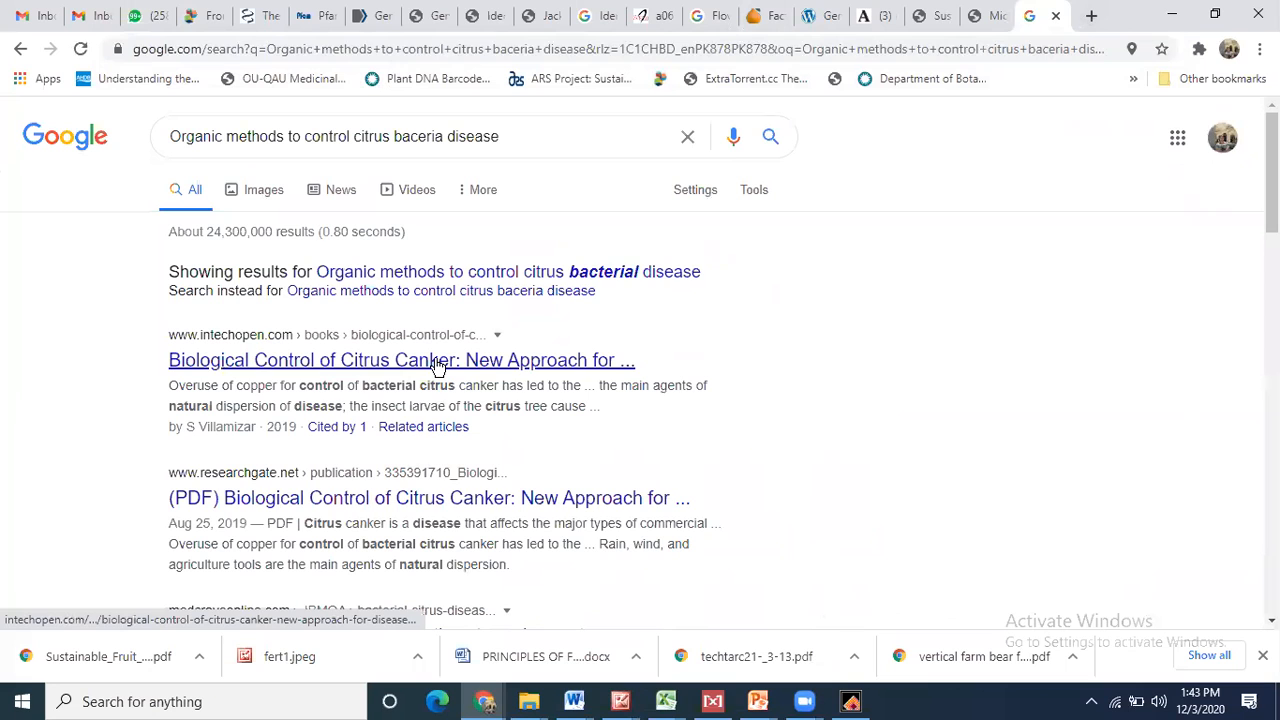
- Read through the IntechOpen chapter on biological control of citrus canker, then minimize Chrome
click(437, 362)
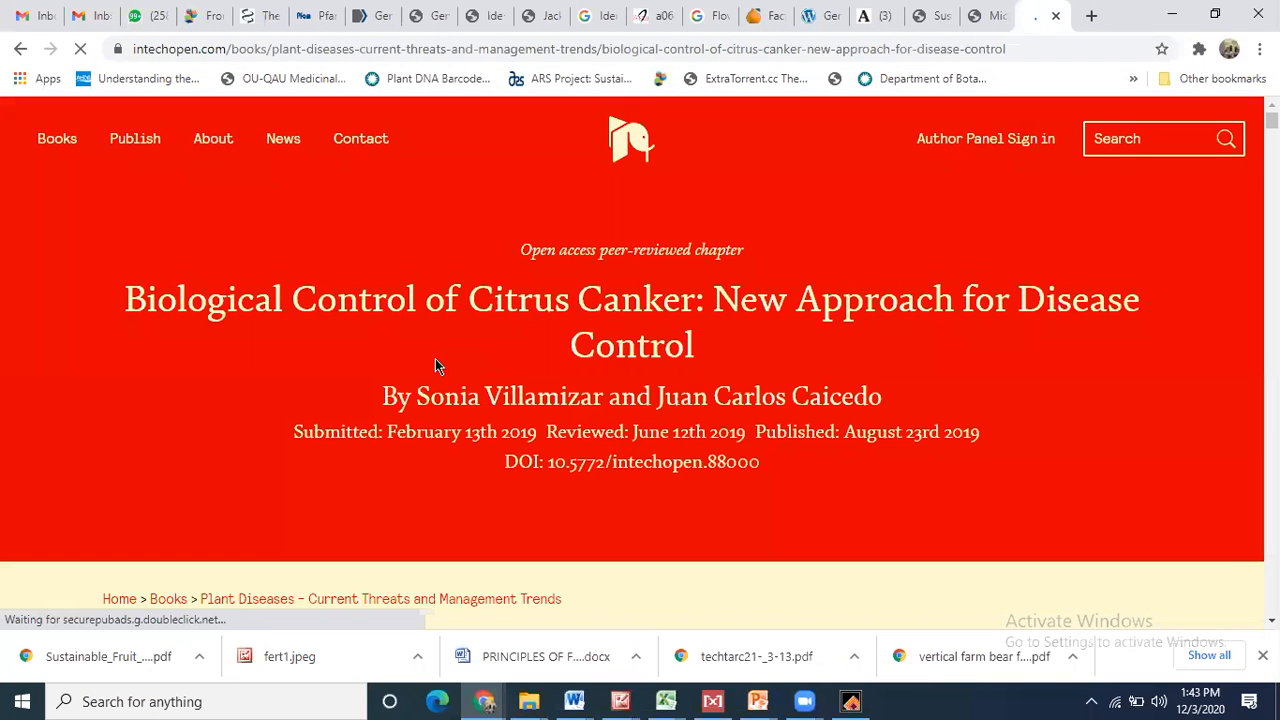
scroll(436, 358, down, 10)
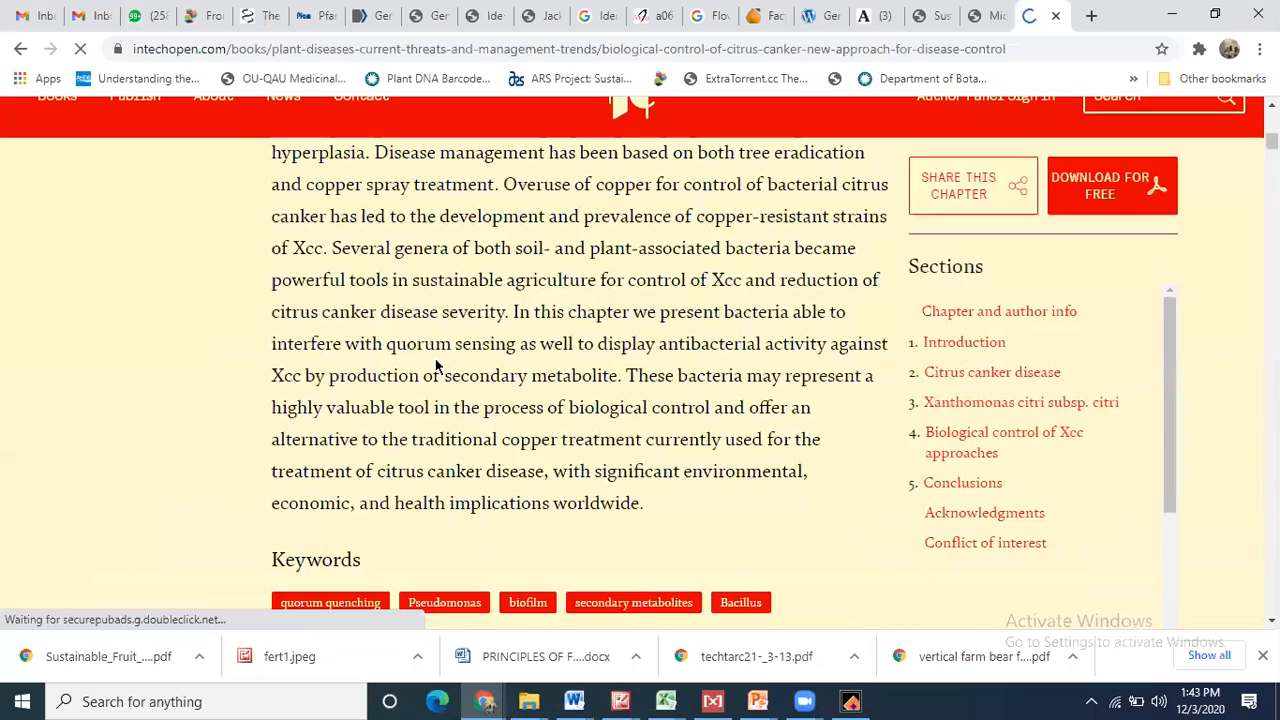
scroll(436, 358, up, 1)
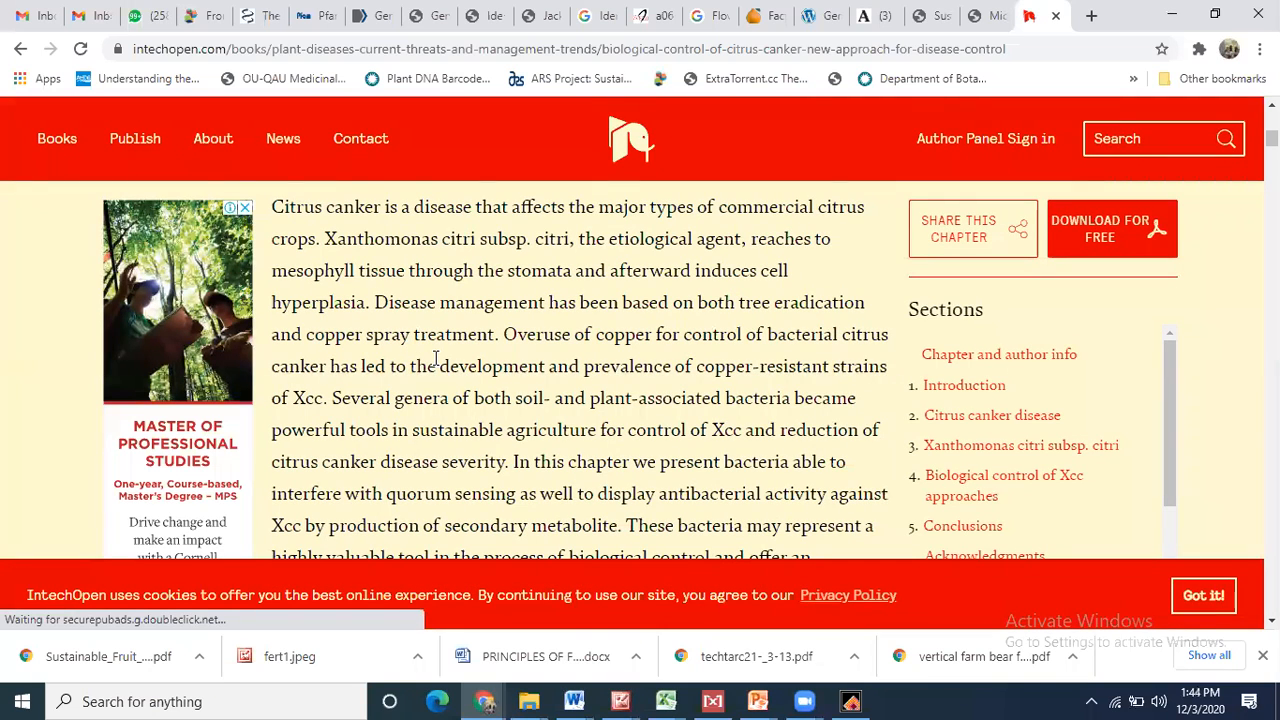
scroll(435, 358, down, 1)
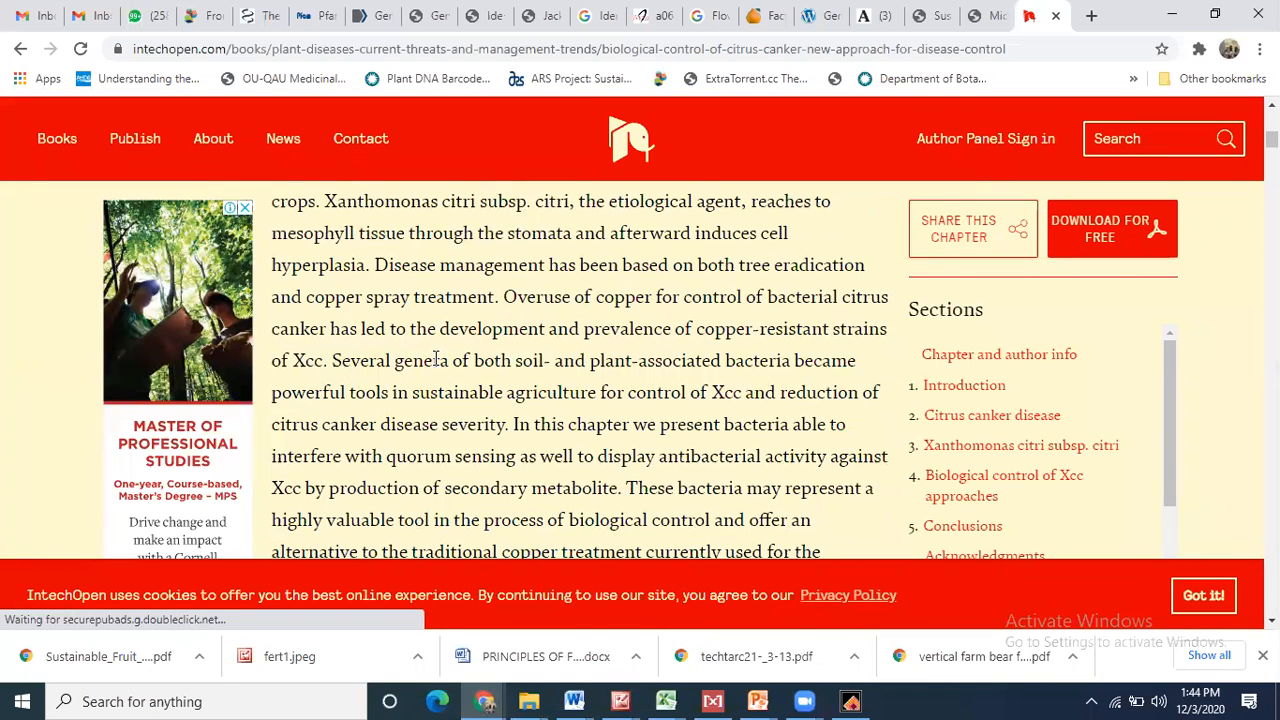
scroll(435, 358, down, 2)
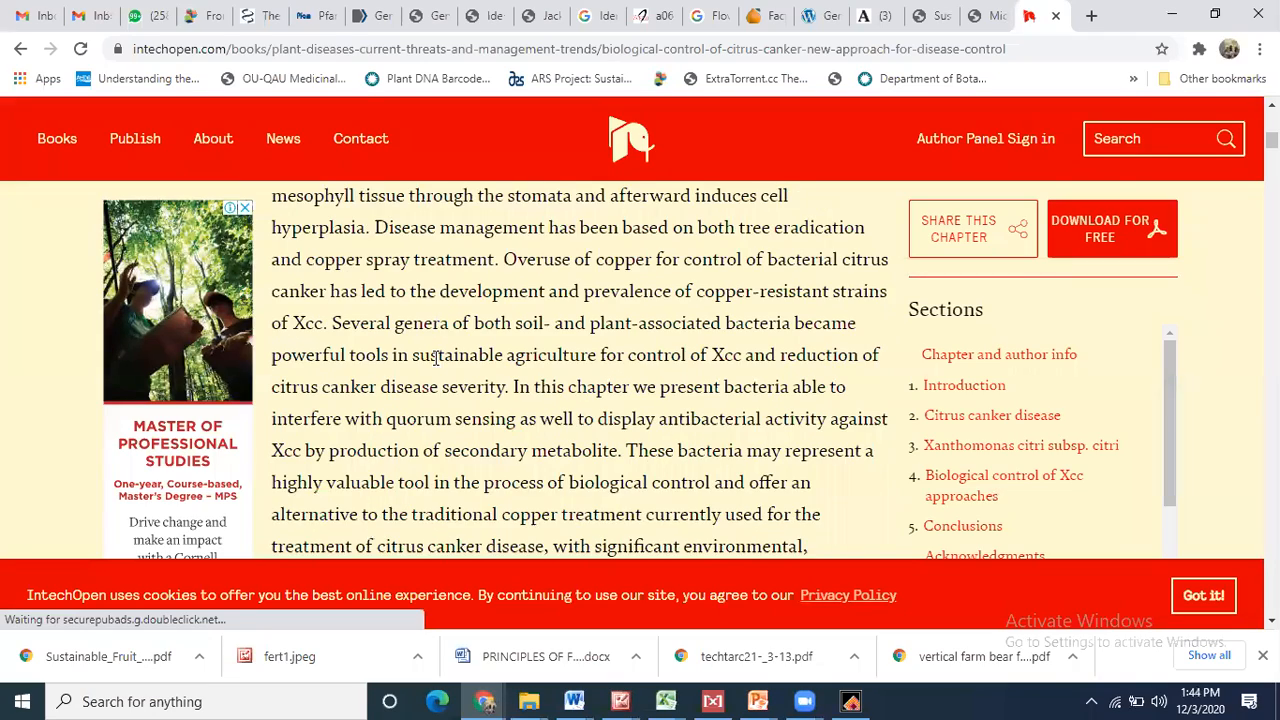
scroll(435, 358, down, 4)
scroll(435, 358, up, 7)
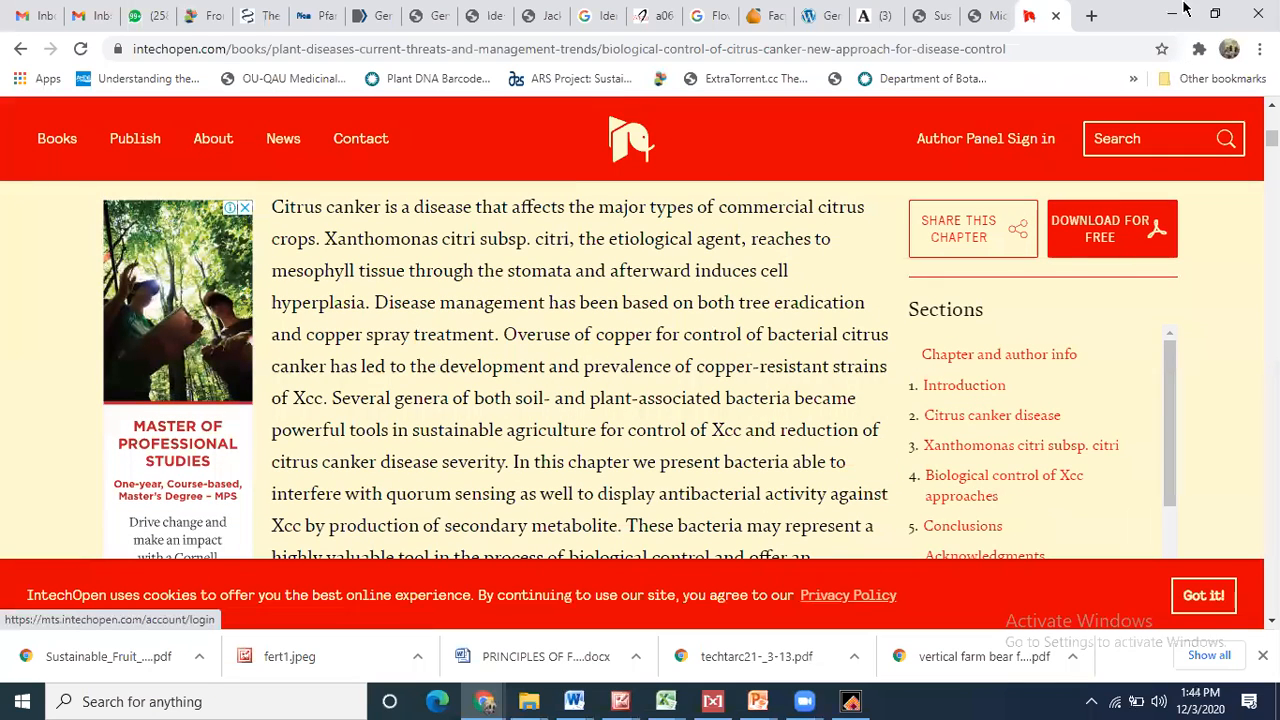
click(1178, 13)
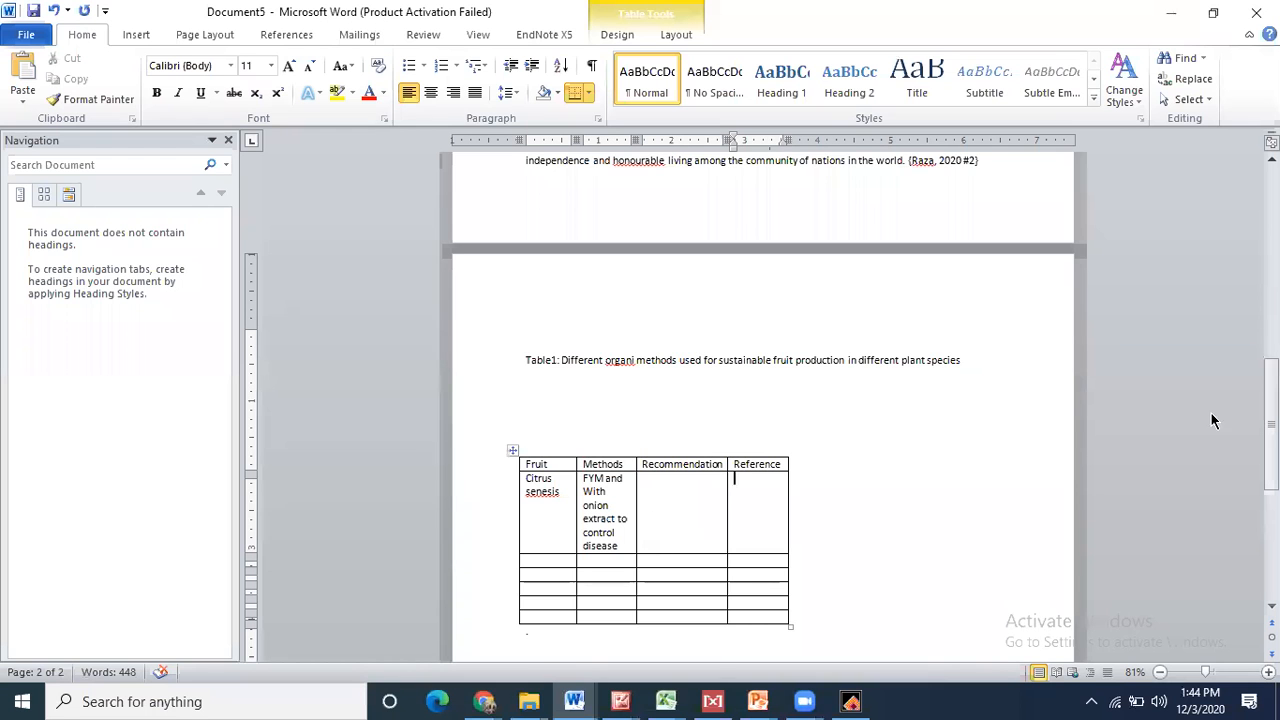
mouse_move(1272, 430)
mouse_down()
mouse_move(1272, 385)
mouse_move(1272, 445)
mouse_move(1272, 268)
mouse_move(1272, 516)
mouse_move(1272, 378)
mouse_move(1272, 443)
mouse_up()
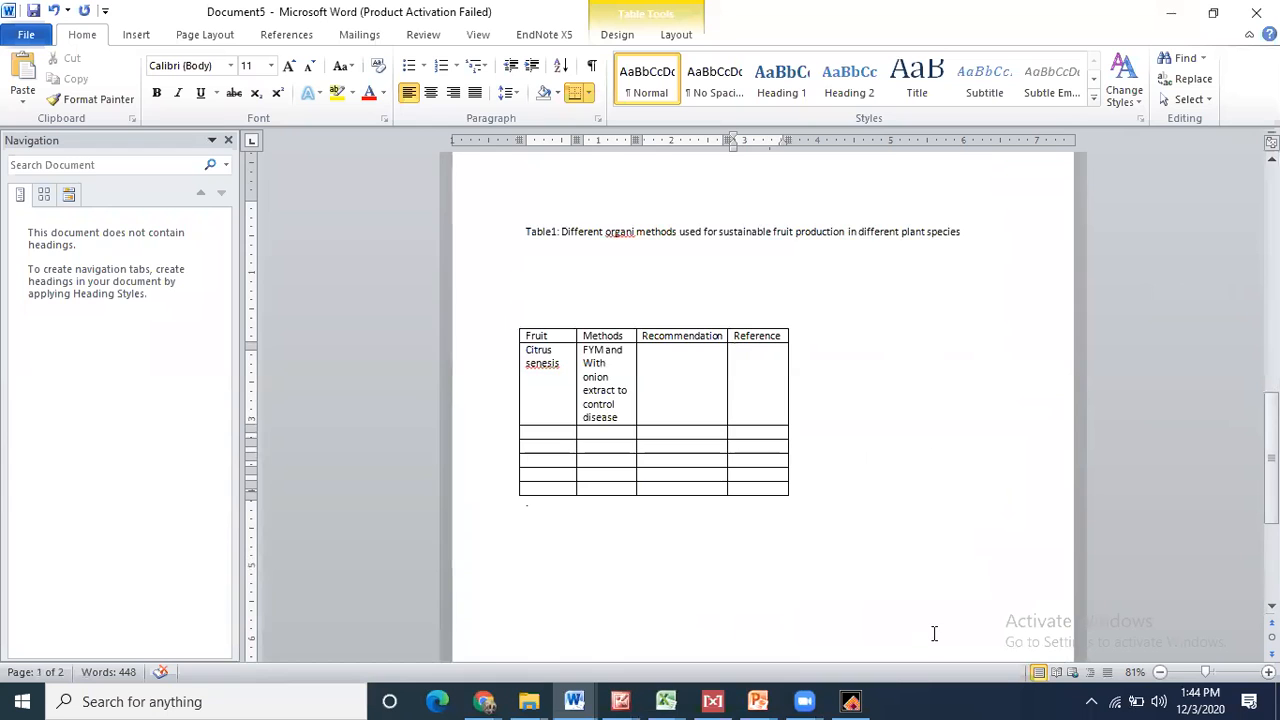
- Select the Ahmed 2020, Brew-Appiah 2018, de Maria 2020 and Fatima 2020 references in Local Library Mode
click(862, 700)
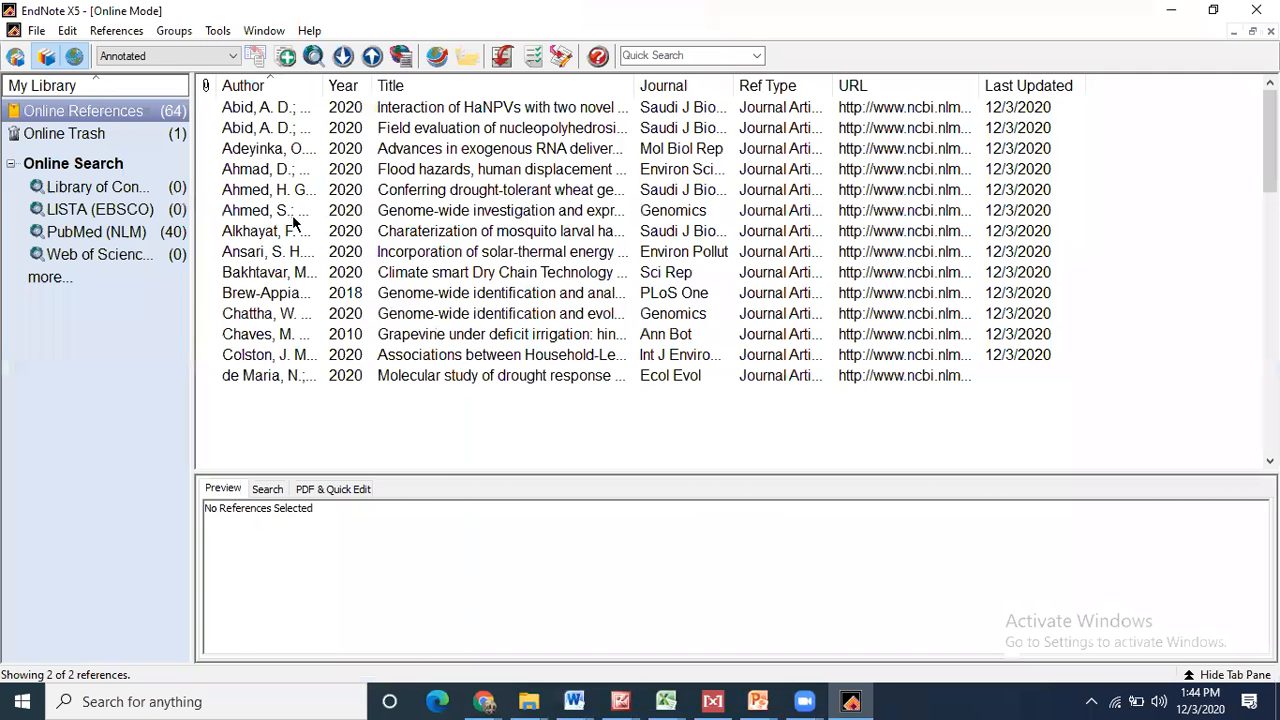
click(291, 213)
ctrl+click(281, 298)
ctrl+click(280, 379)
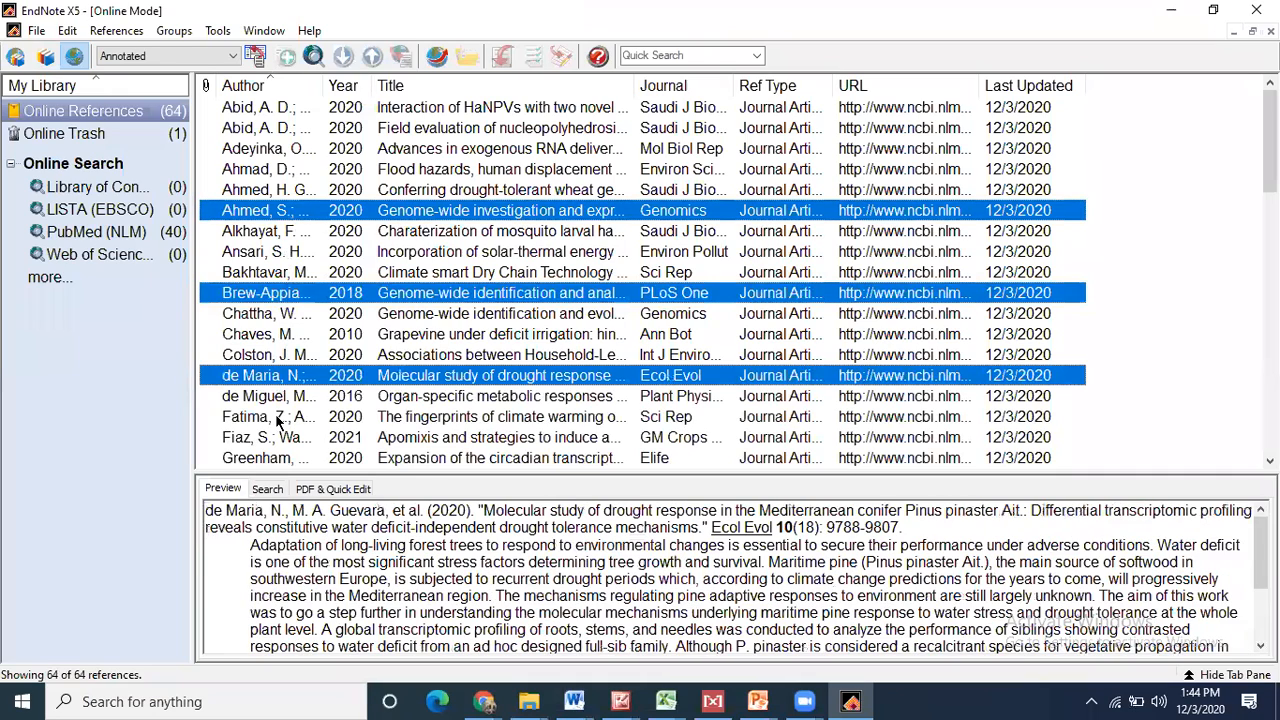
ctrl+click(278, 420)
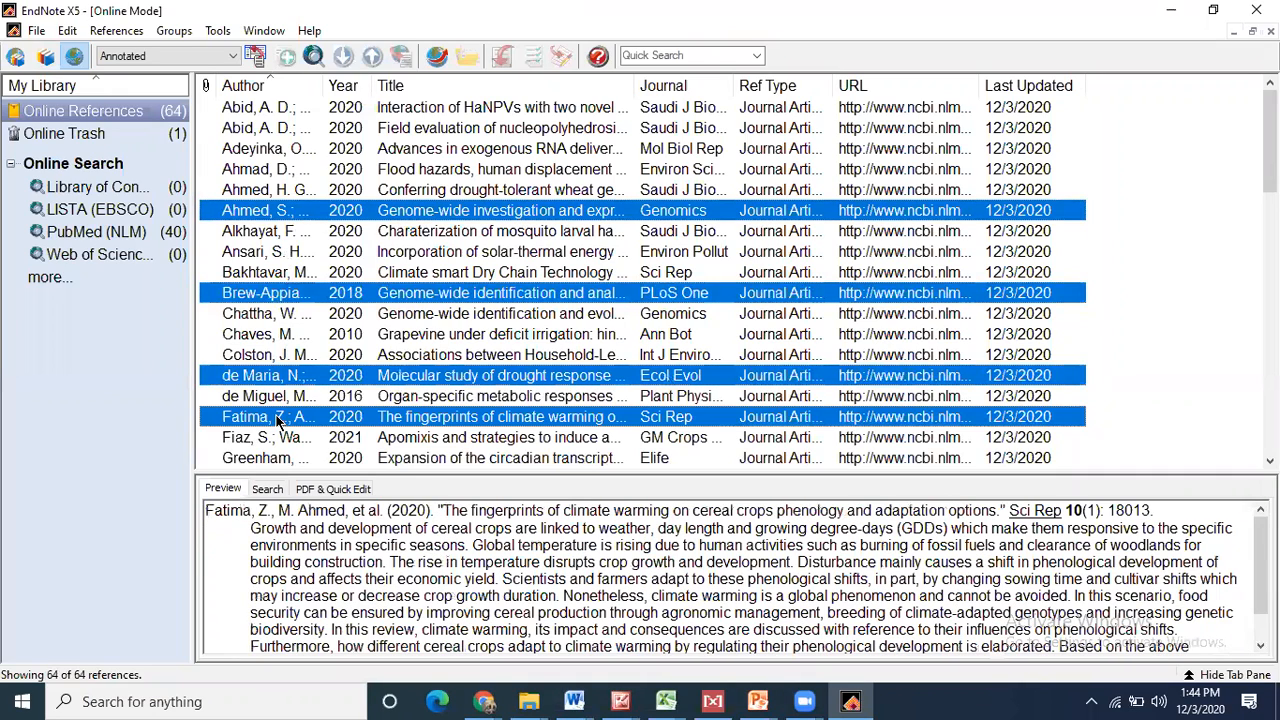
click(45, 57)
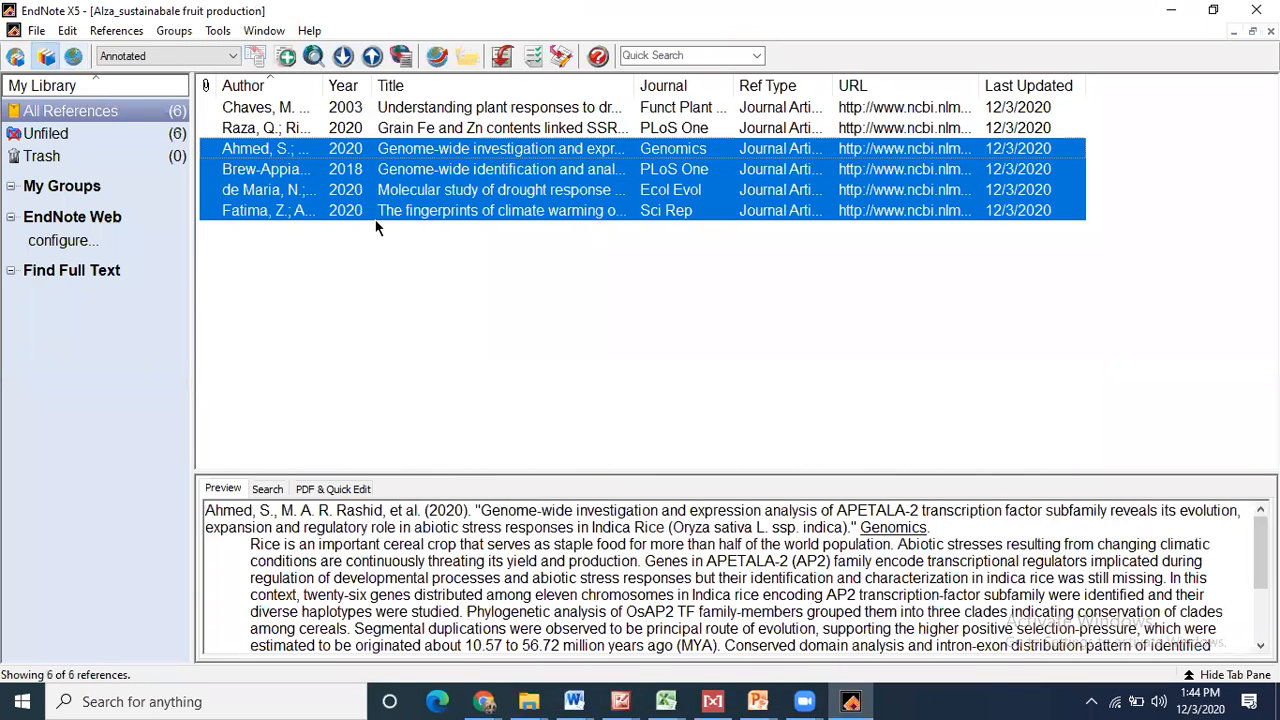
click(1171, 10)
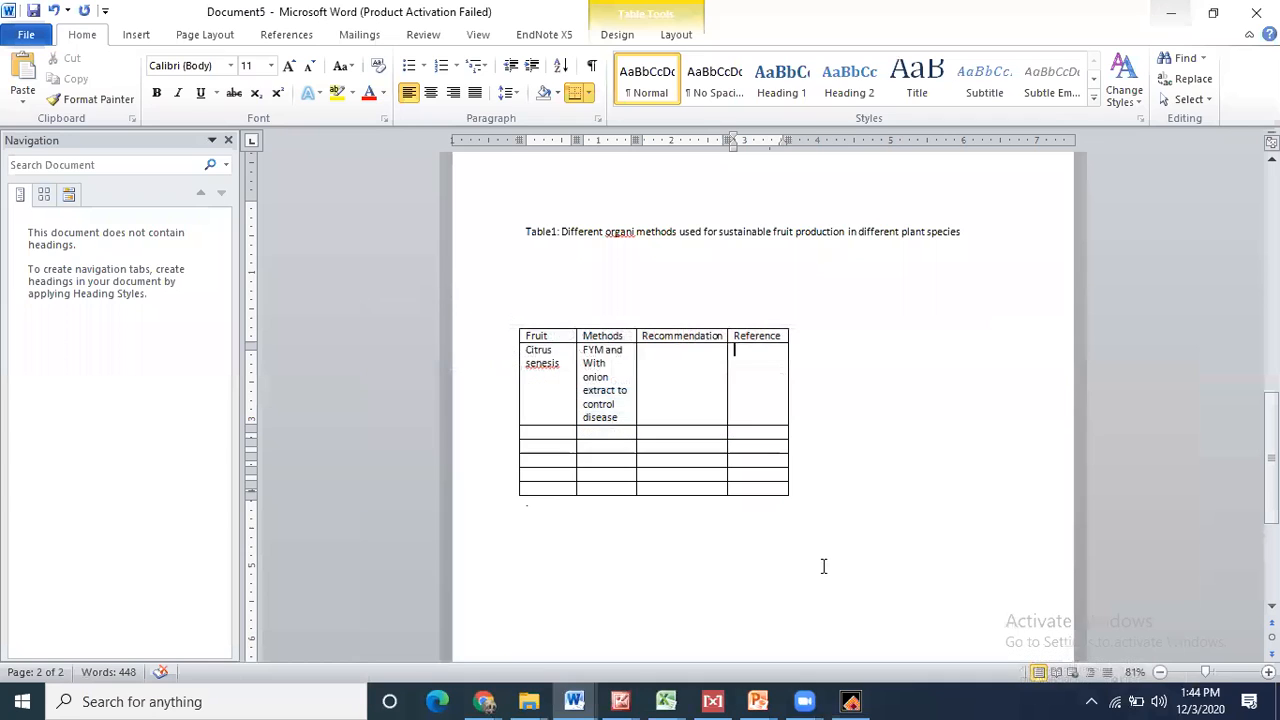
- Cite the four selected references with Alt+2 on the empty line above the Table1 caption
click(971, 224)
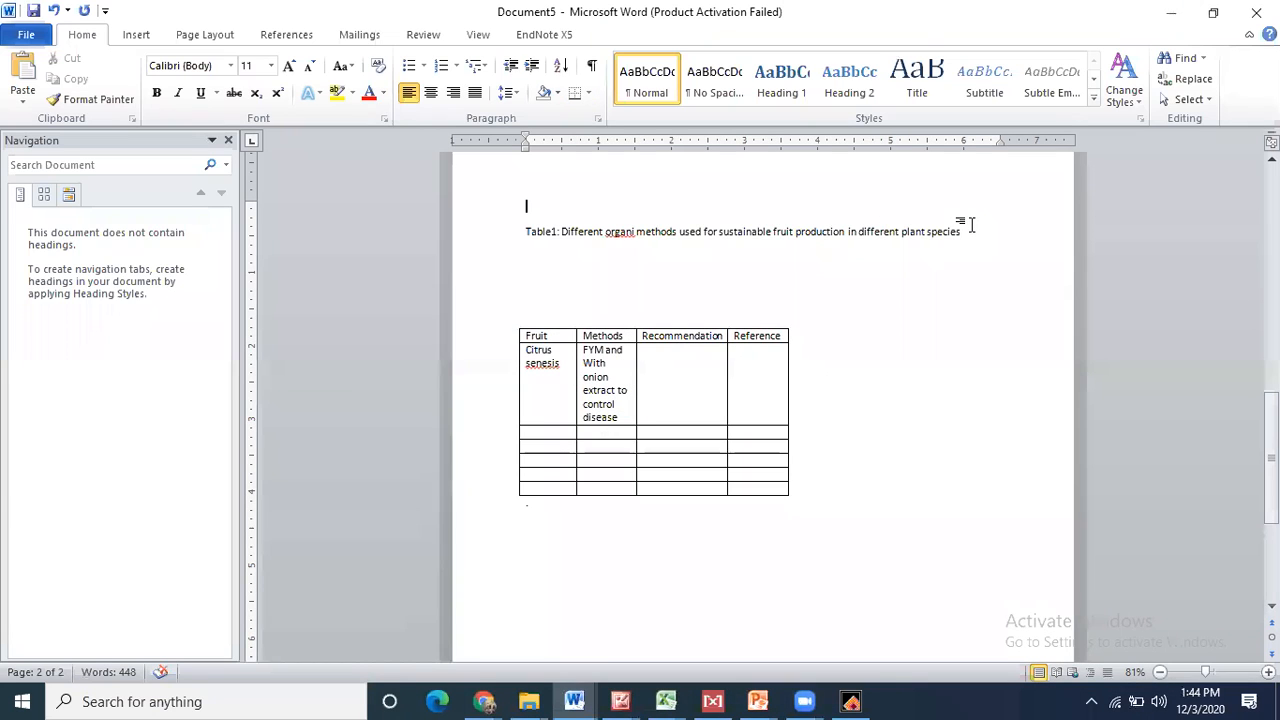
key(alt+2)
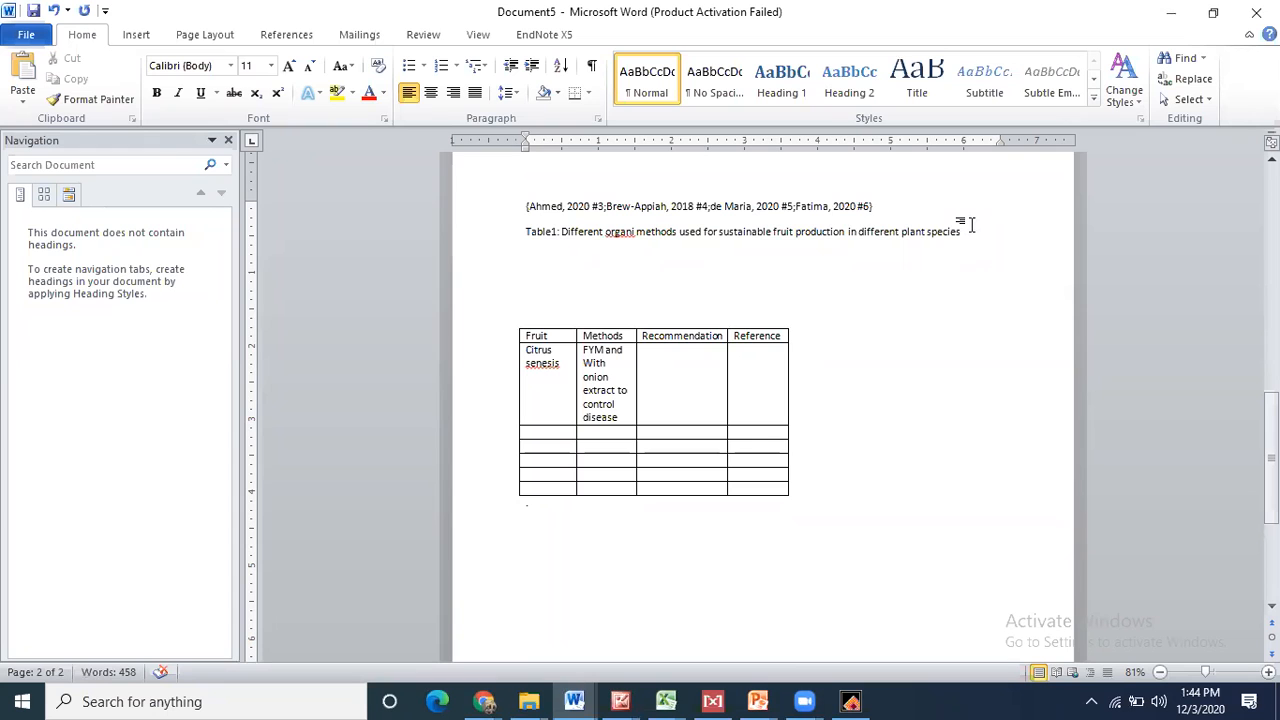
drag(1272, 457, 1272, 382)
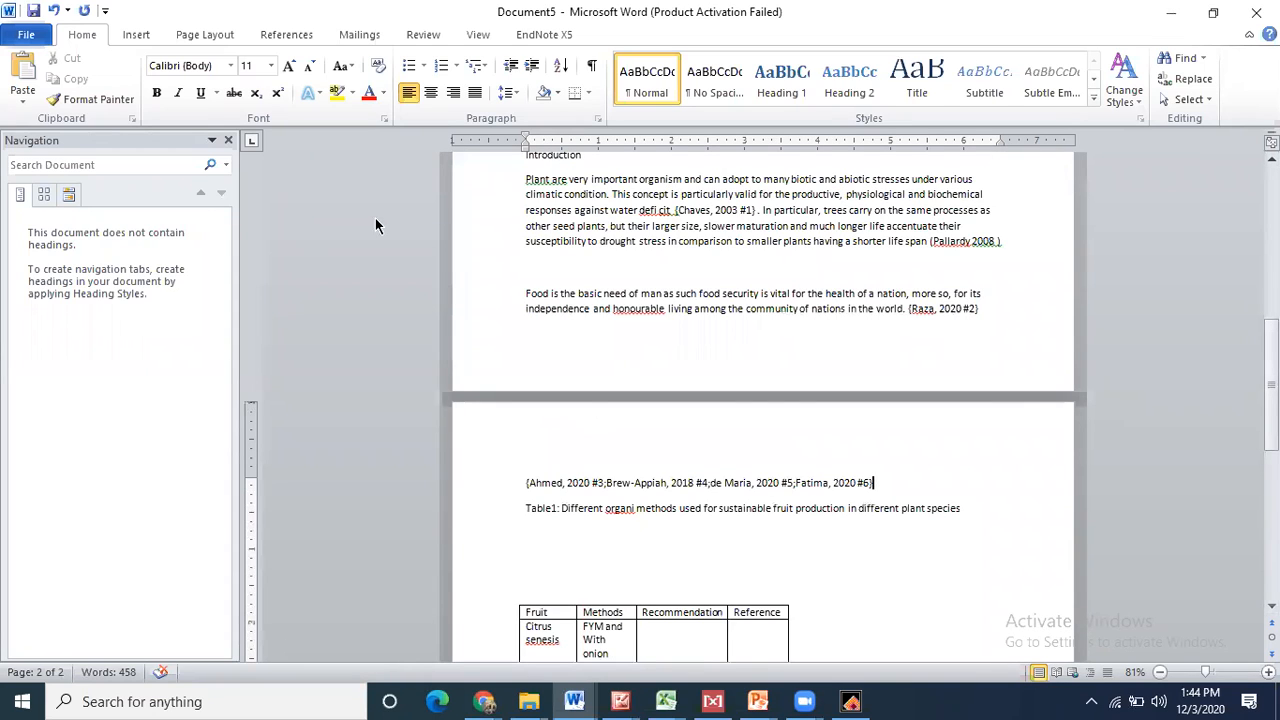
- Format the Word citations in tf-standard-cse style and build the six-entry bibliography below the table
click(546, 36)
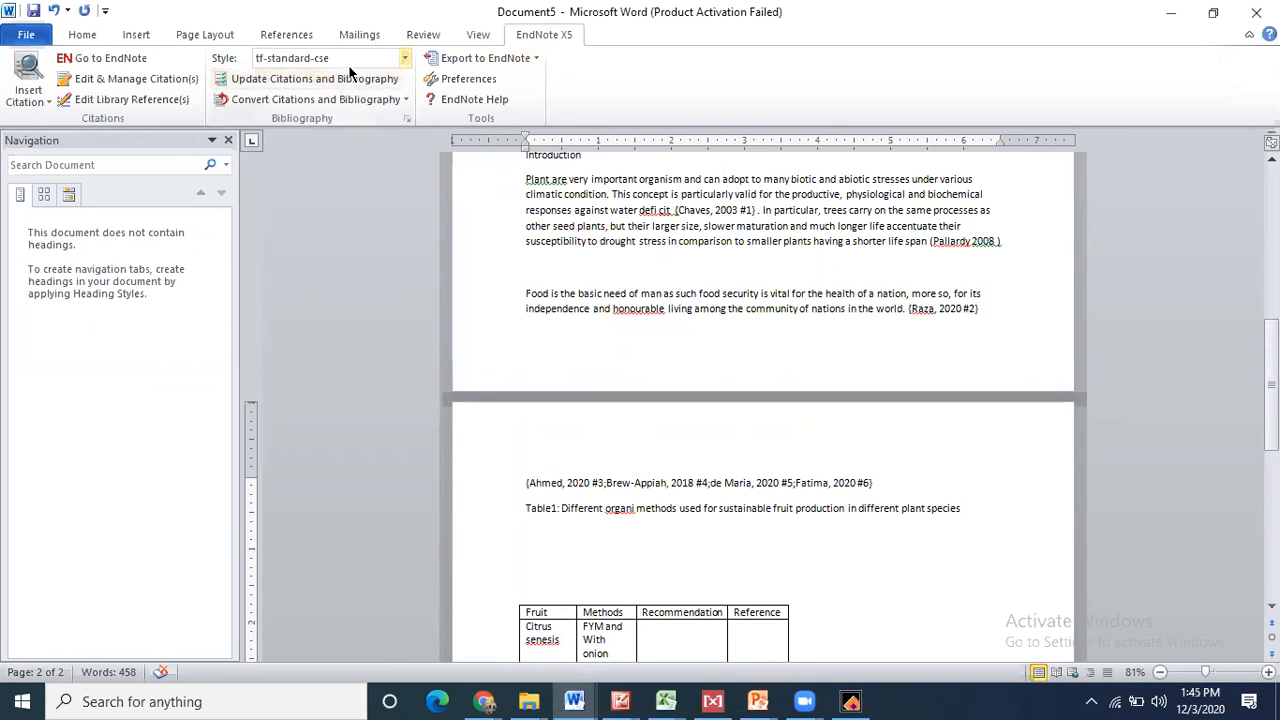
click(272, 81)
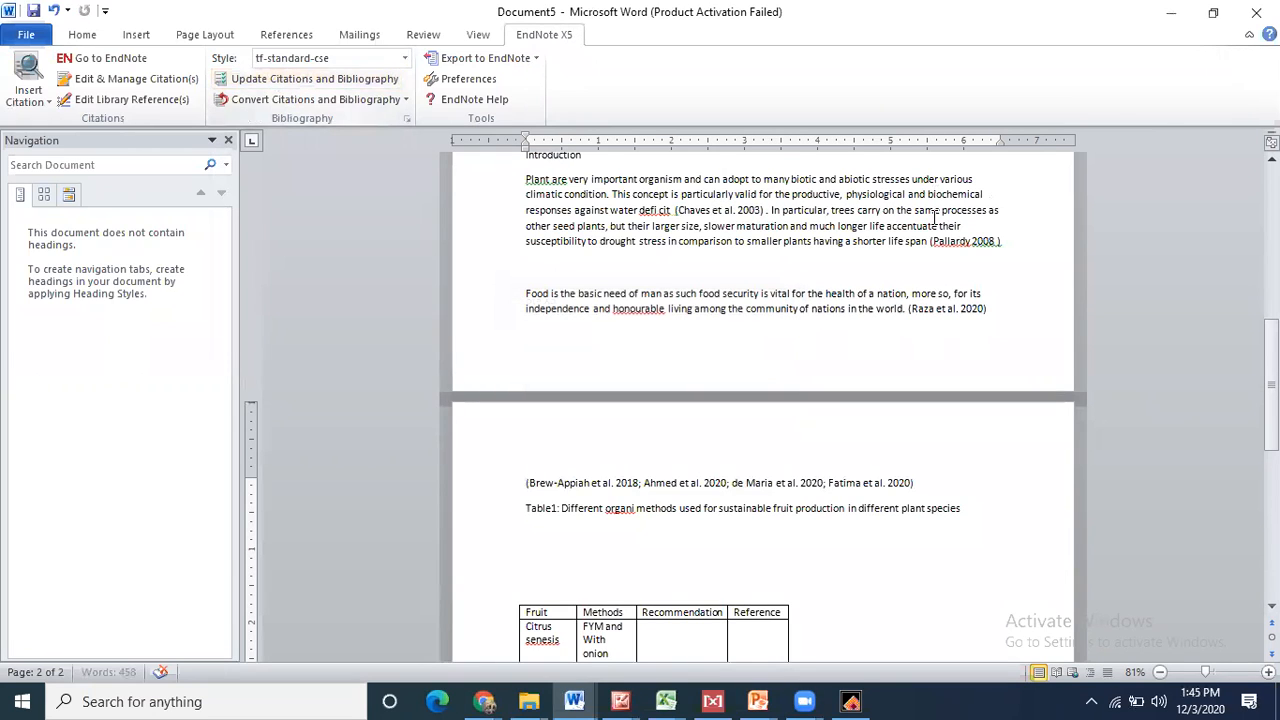
drag(1271, 362, 1271, 475)
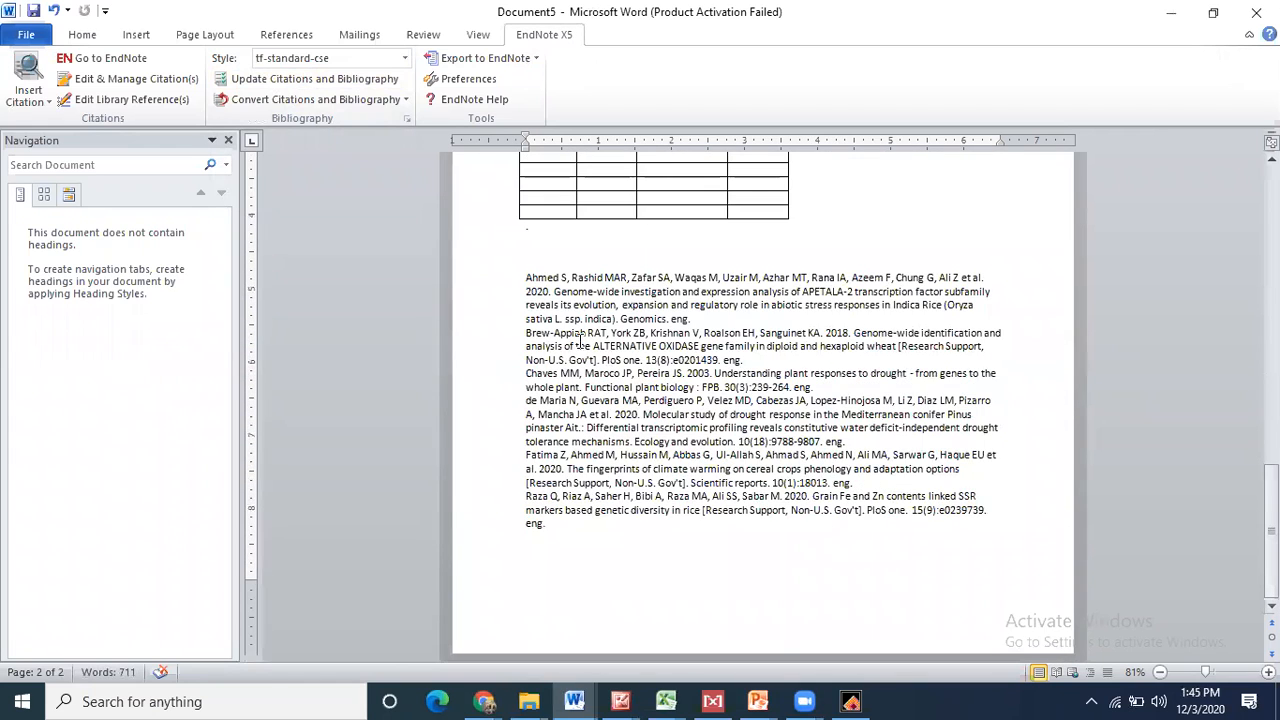
- Switch the citation style to Adv Agronomy and update the citations and bibliography
click(336, 60)
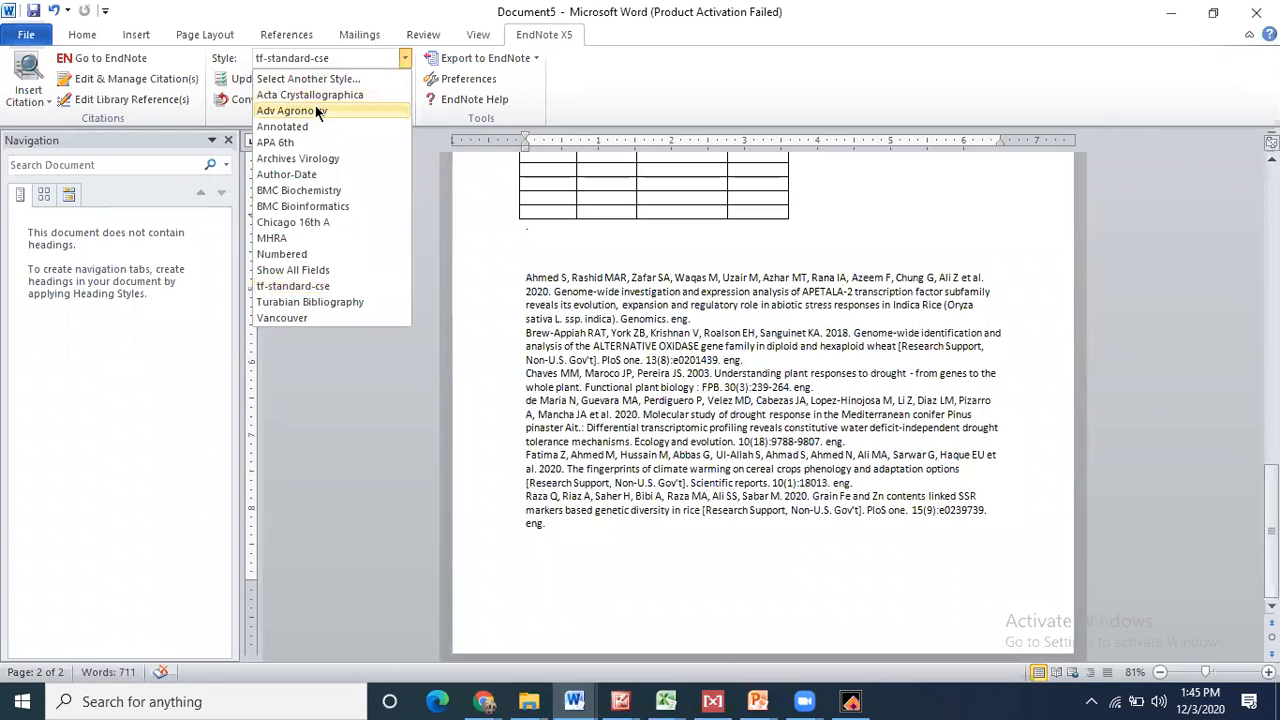
click(301, 106)
click(290, 80)
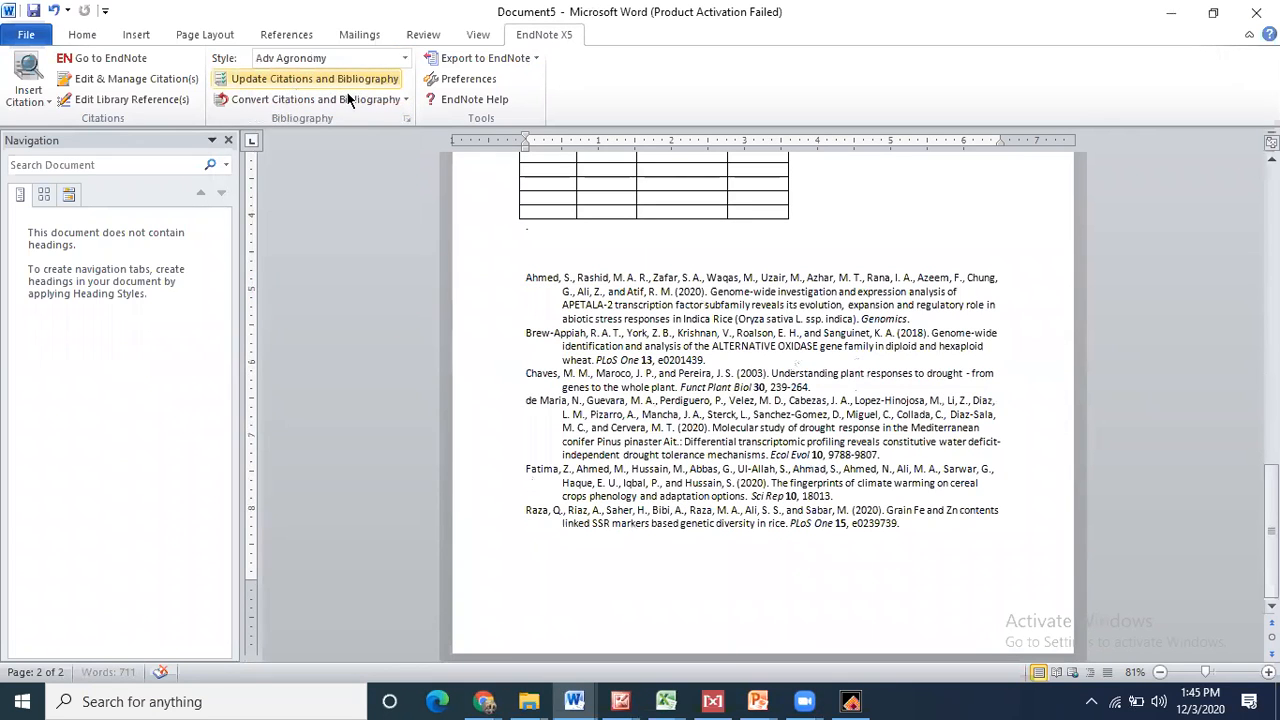
- Inspect the reformatted six-entry bibliography at the end of the document
click(526, 281)
click(597, 553)
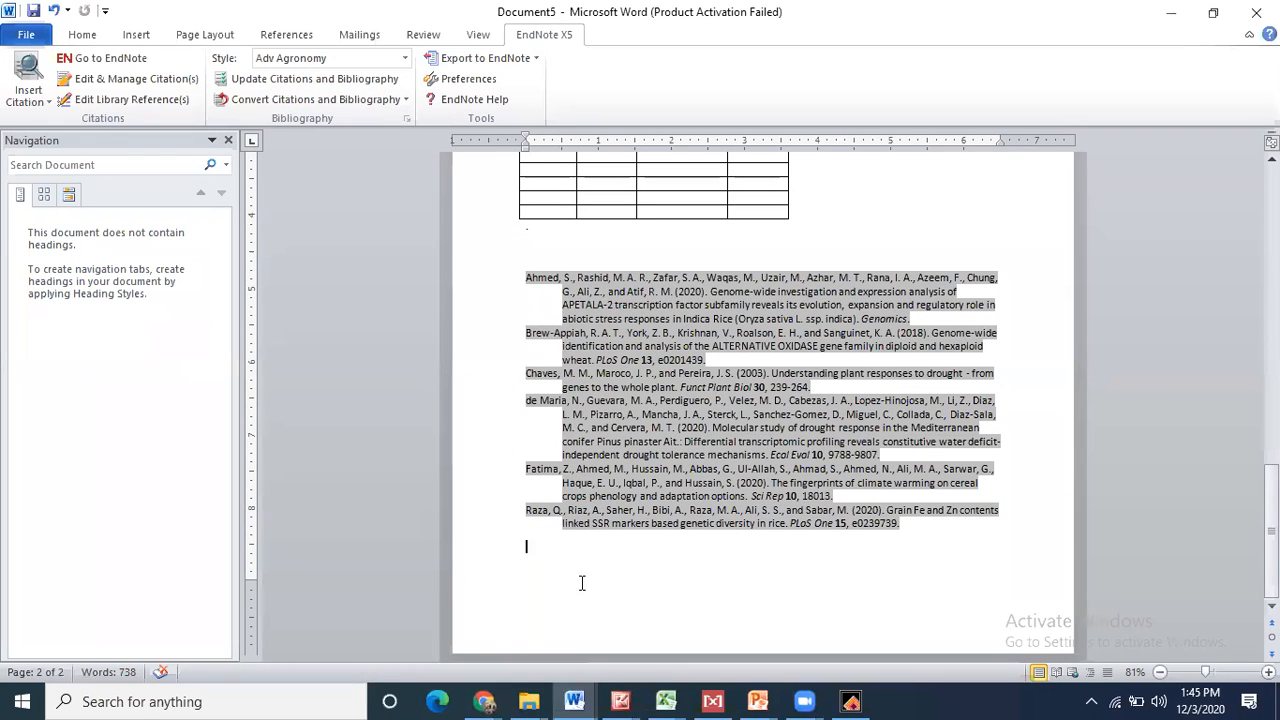
click(556, 244)
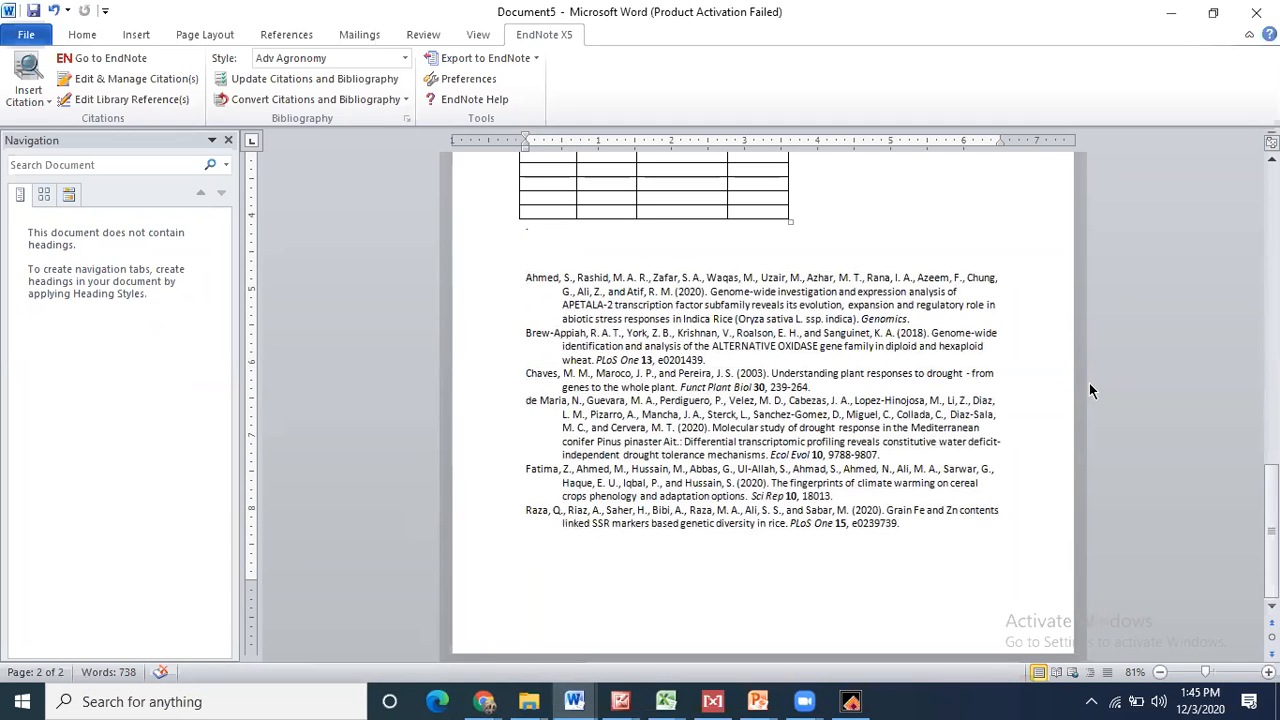
drag(1271, 530, 1271, 314)
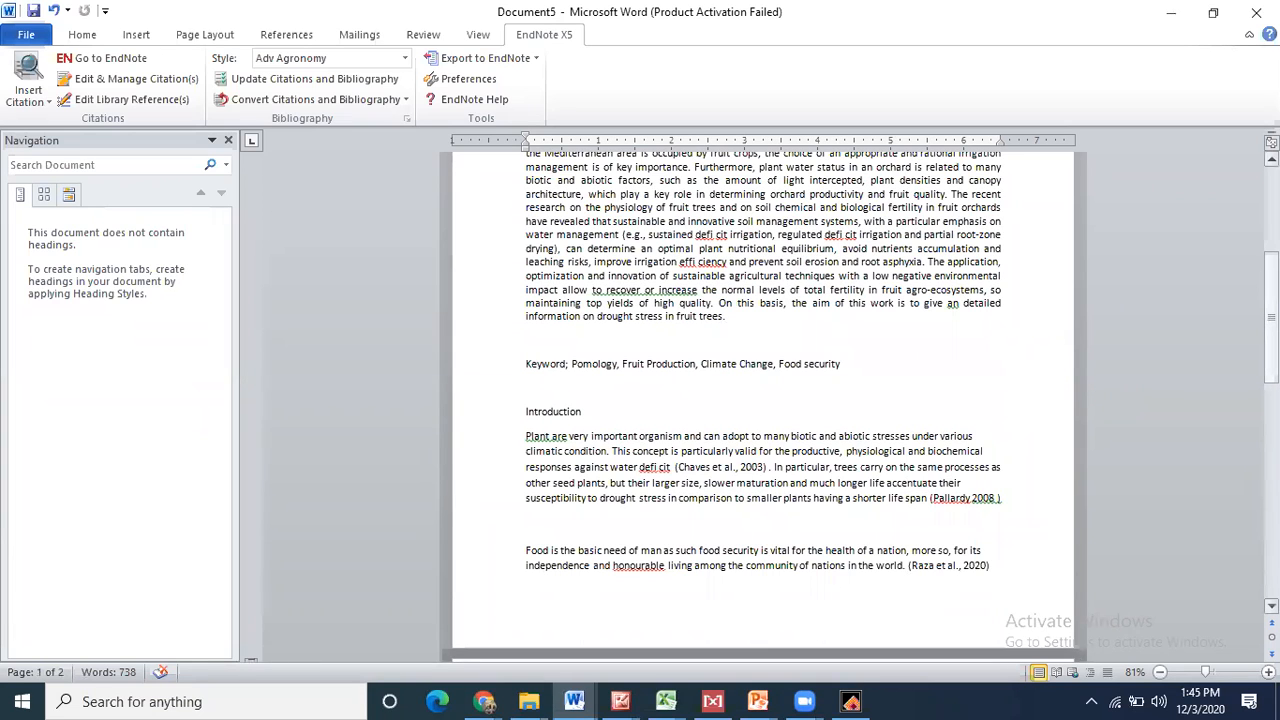
drag(1271, 314, 1271, 454)
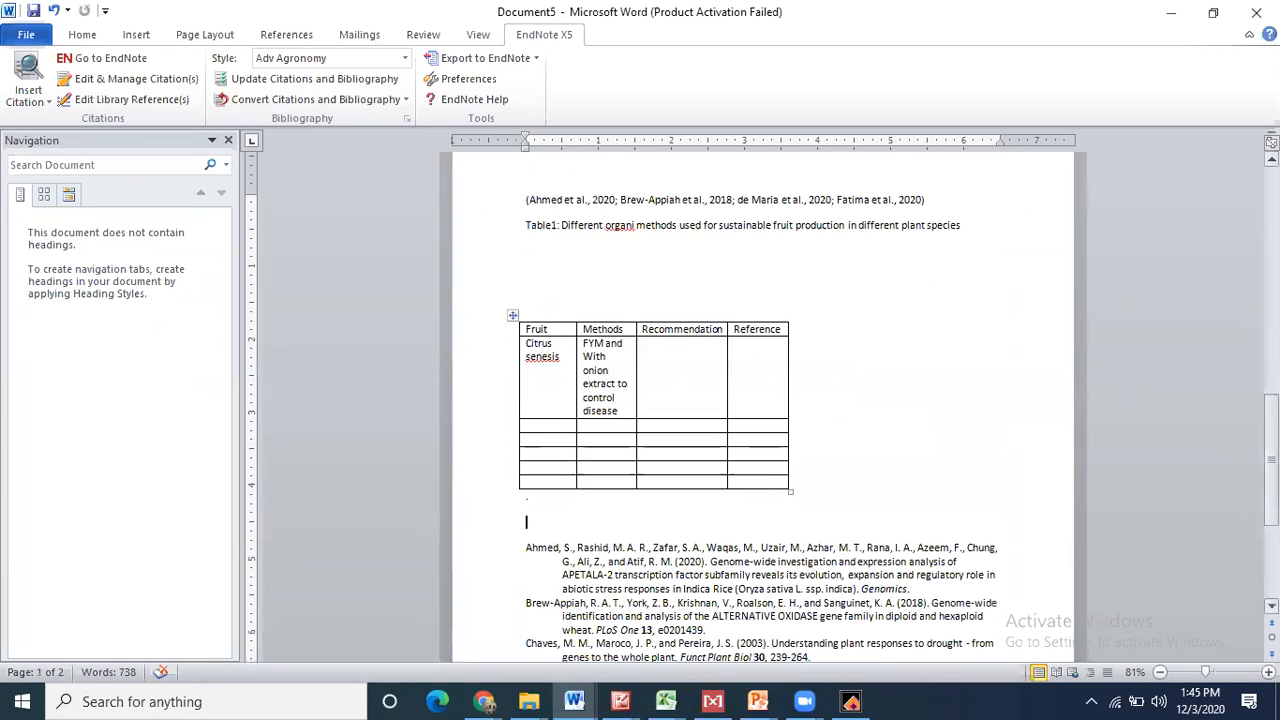
- Insert the Ahmed, Brew-Appiah, de Maria and Fatima citation into the Citrus senesis Reference cell
click(772, 365)
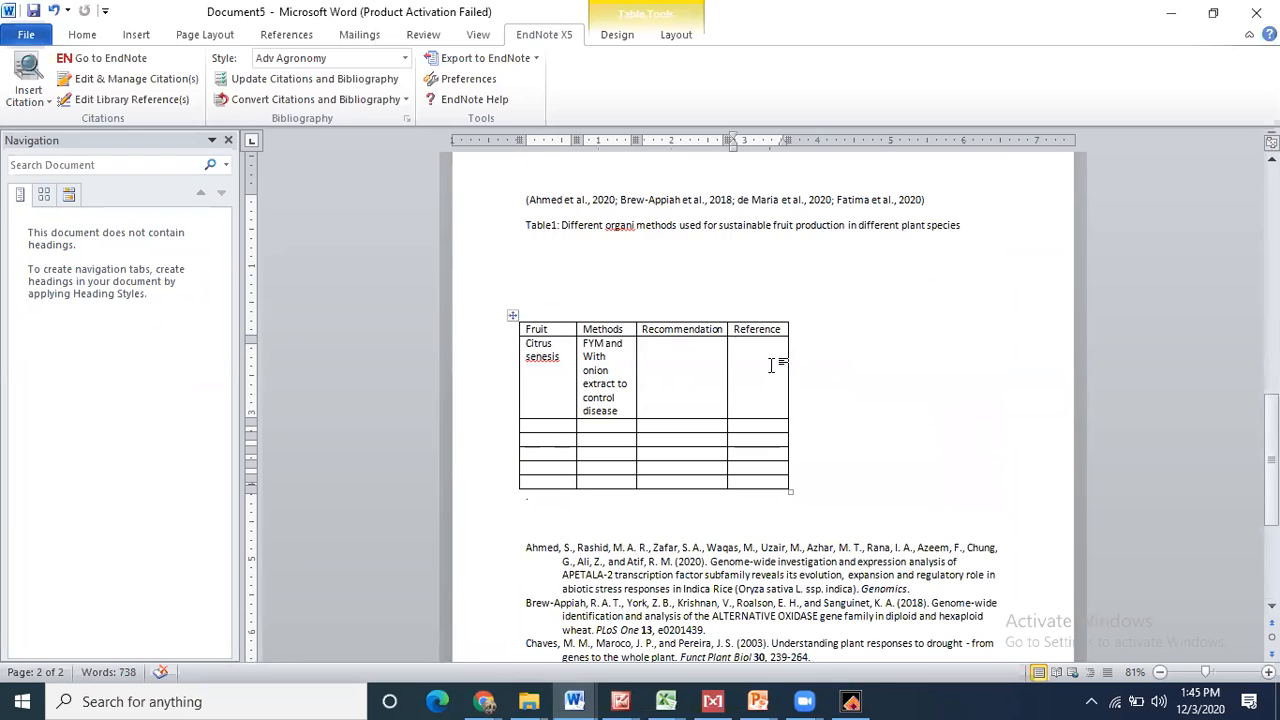
text({Ahmed, 2020 #3;Brew-Appiah, 2018 #4;de Maria, 2020 #5;Fatima, 2020 #6})
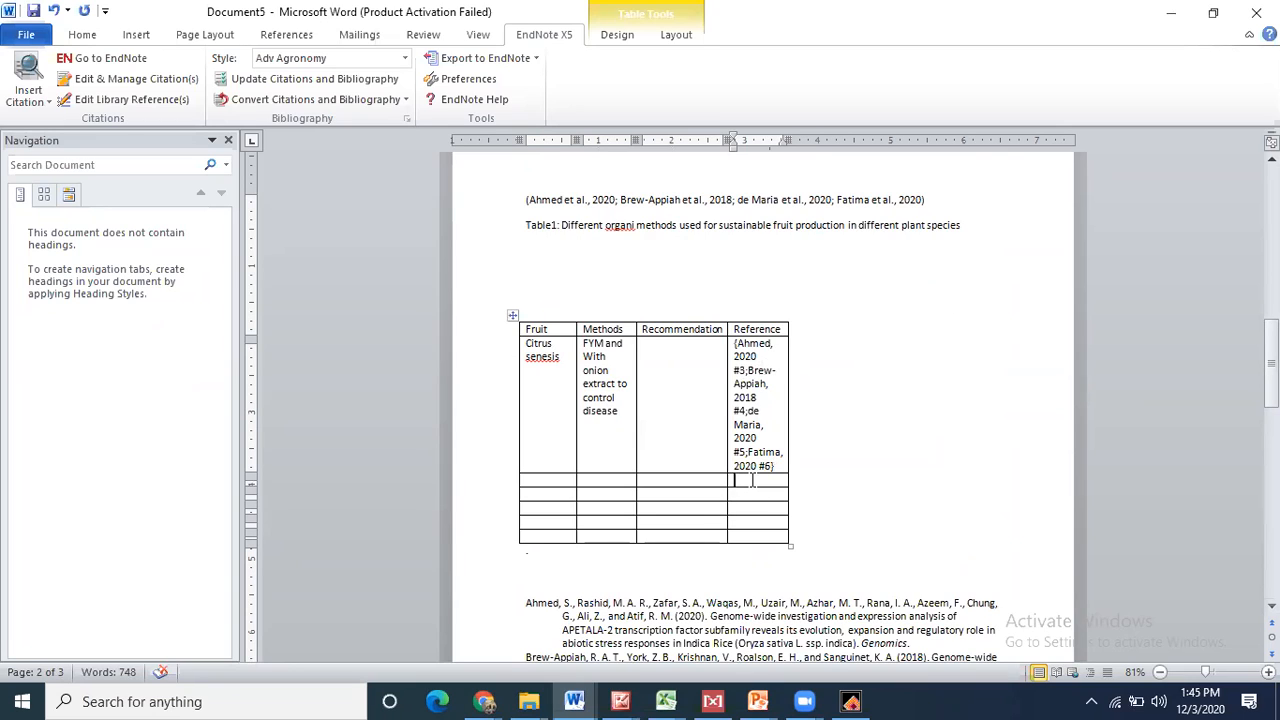
click(744, 537)
click(746, 494)
mouse_move(1271, 357)
mouse_down()
mouse_move(1271, 383)
mouse_move(1271, 335)
mouse_move(1271, 358)
mouse_up()
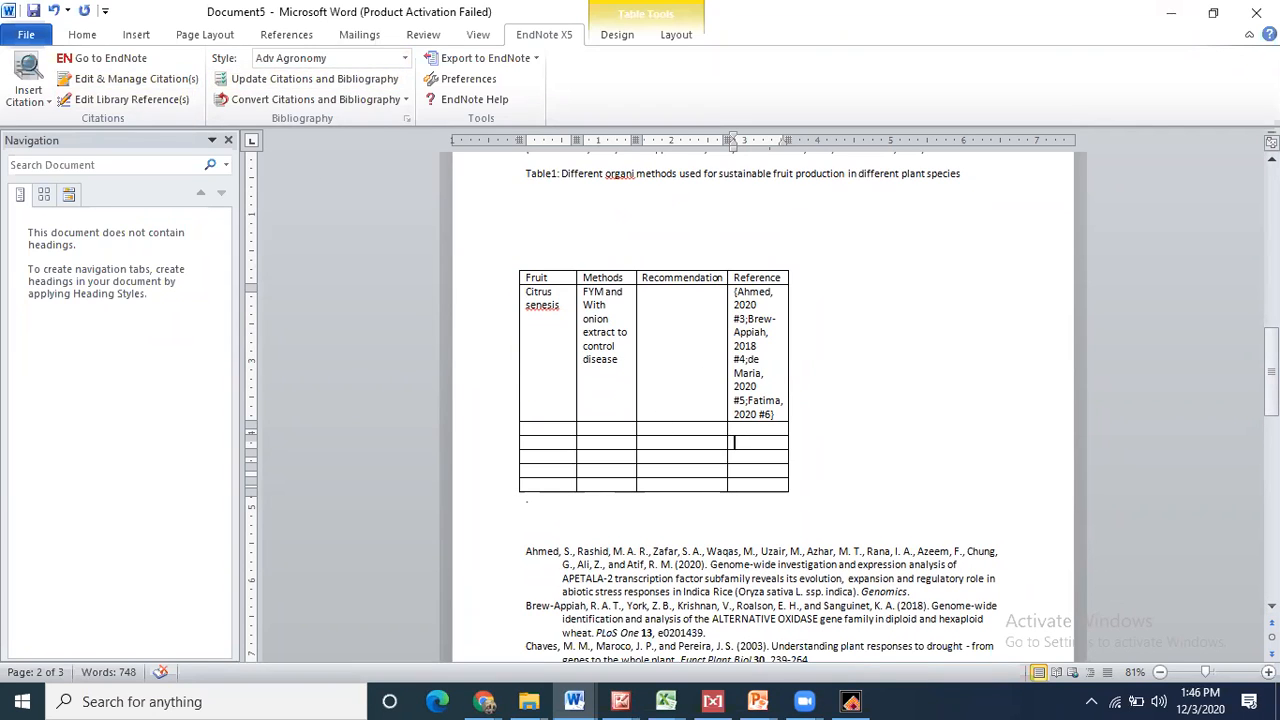
drag(1271, 371, 1271, 266)
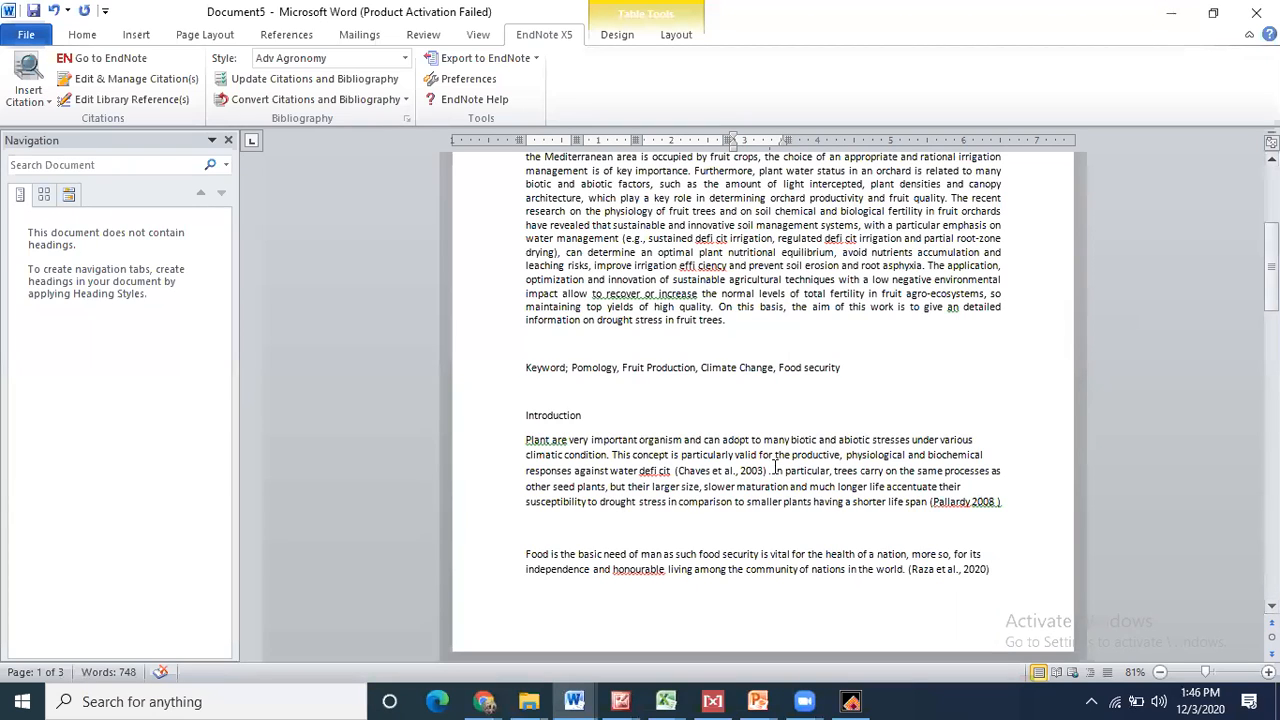
click(697, 478)
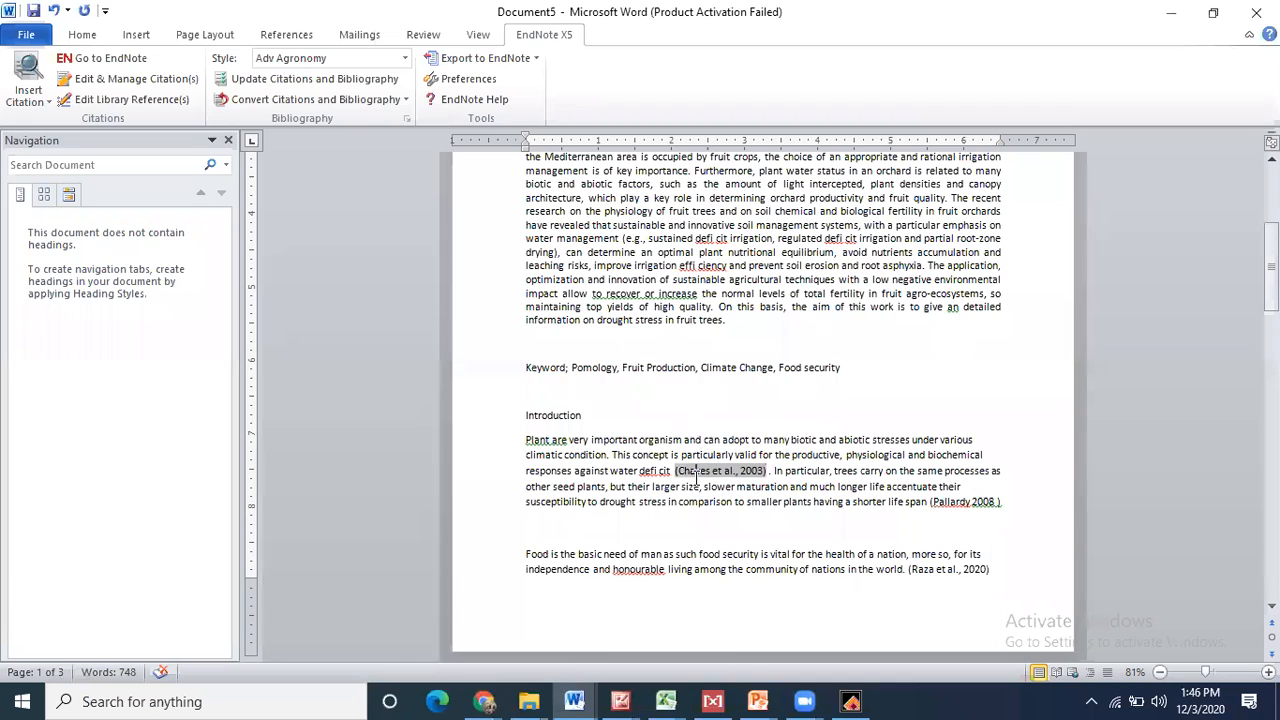
drag(1271, 288, 1271, 233)
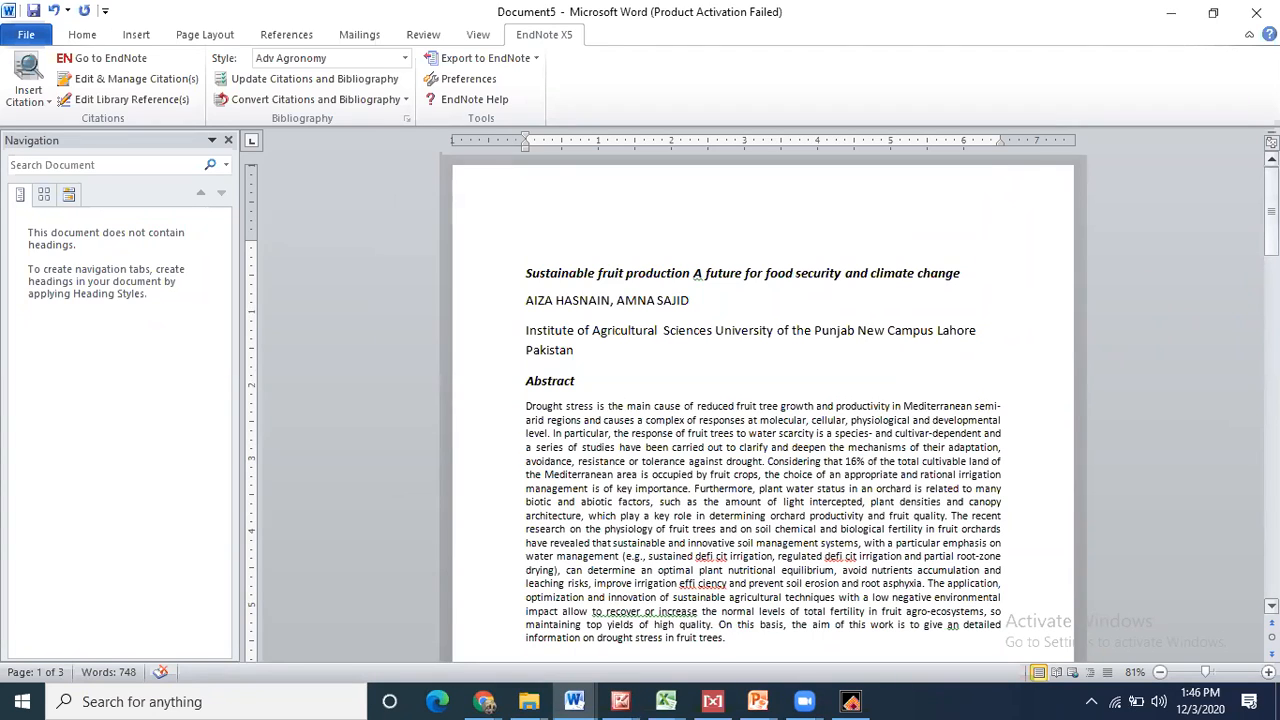
drag(1271, 233, 1271, 305)
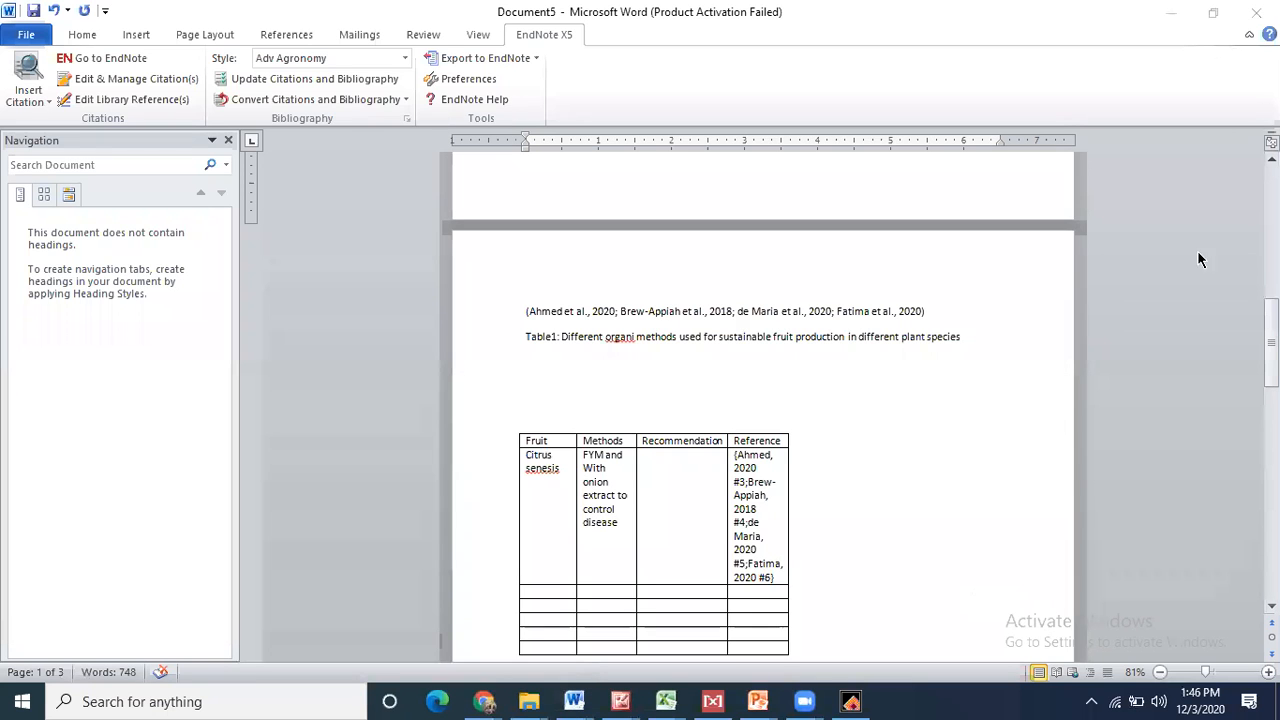
drag(1271, 340, 1271, 208)
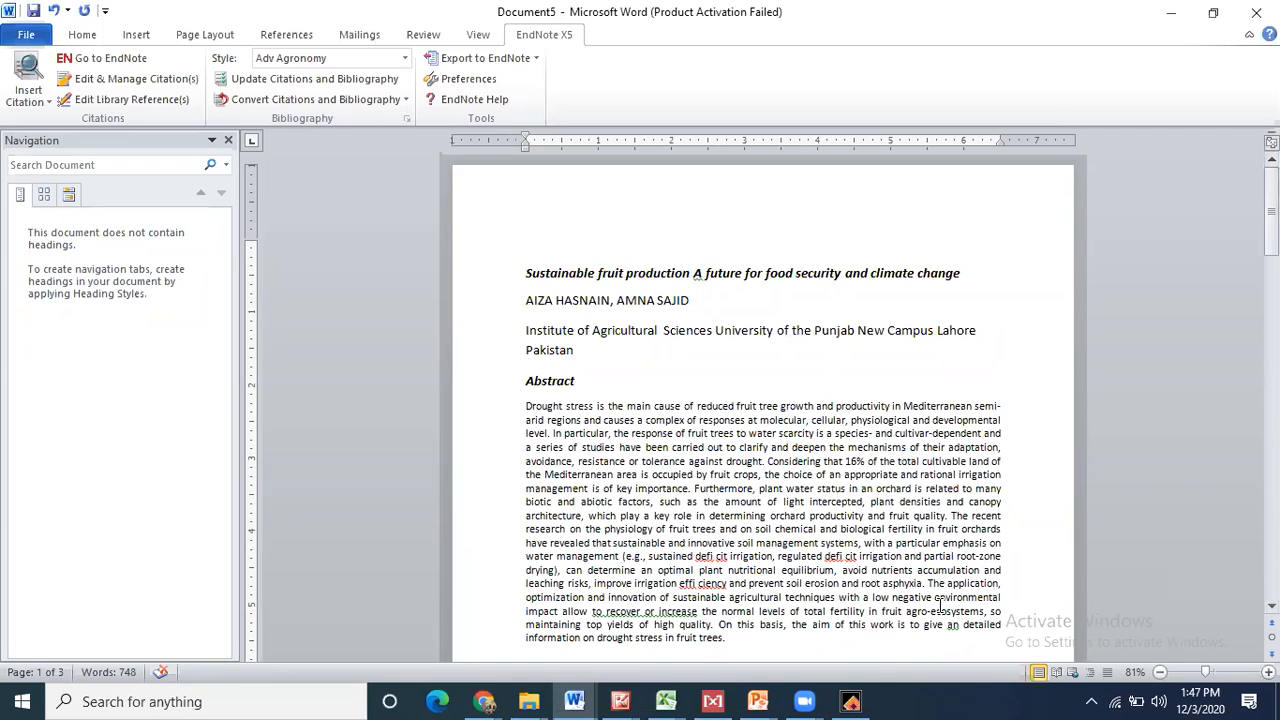
- Search Google for 'Postharvest review' in a new browser tab
key(alt+Tab)
click(1090, 18)
text(P)
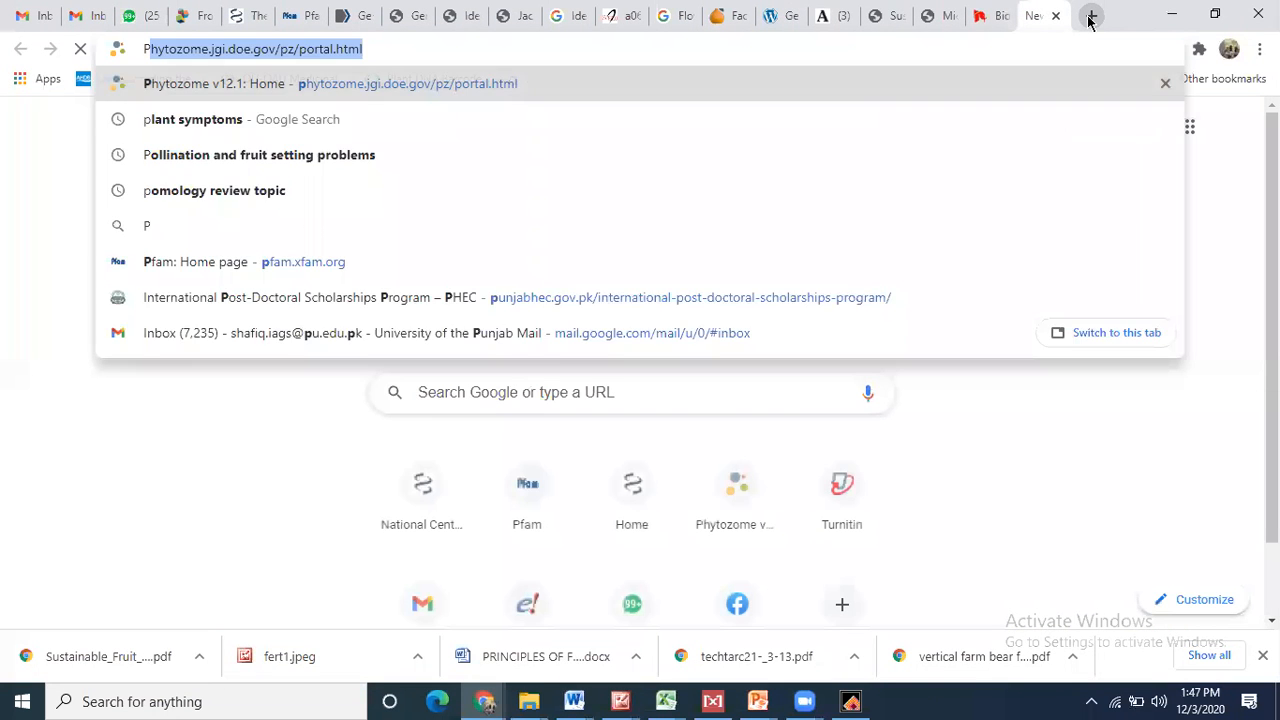
text(osthar)
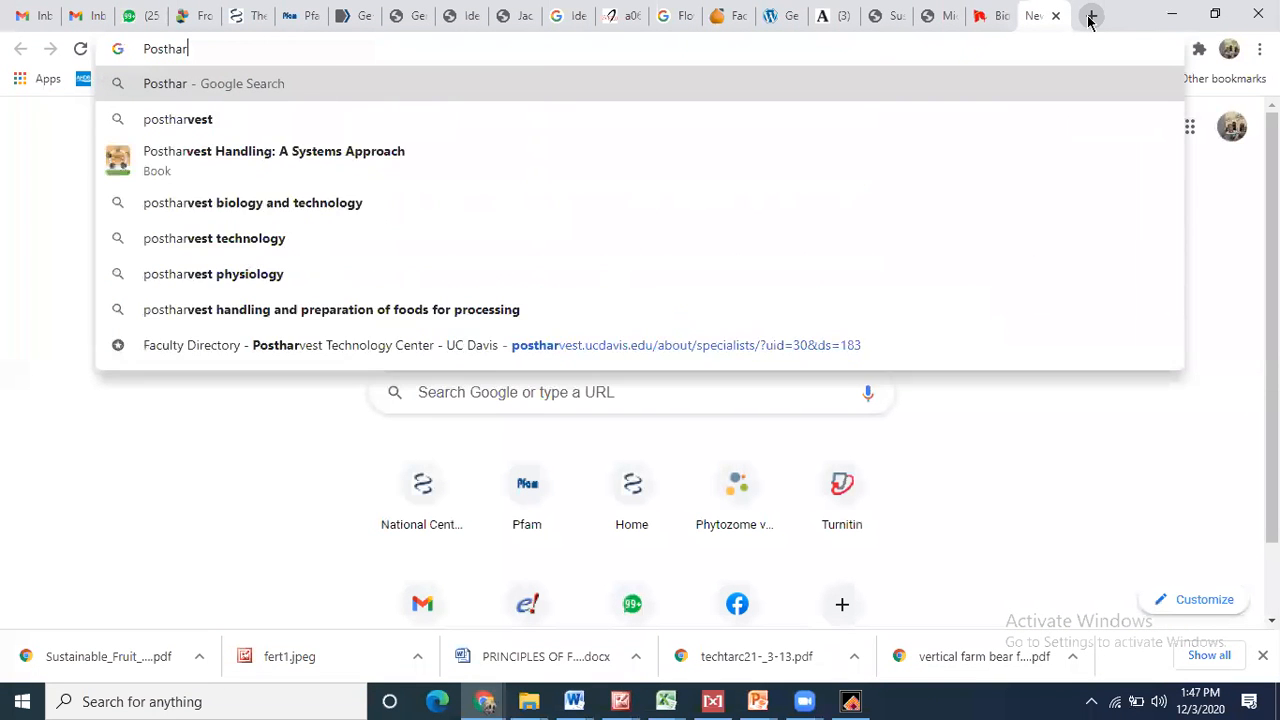
text(vest revi)
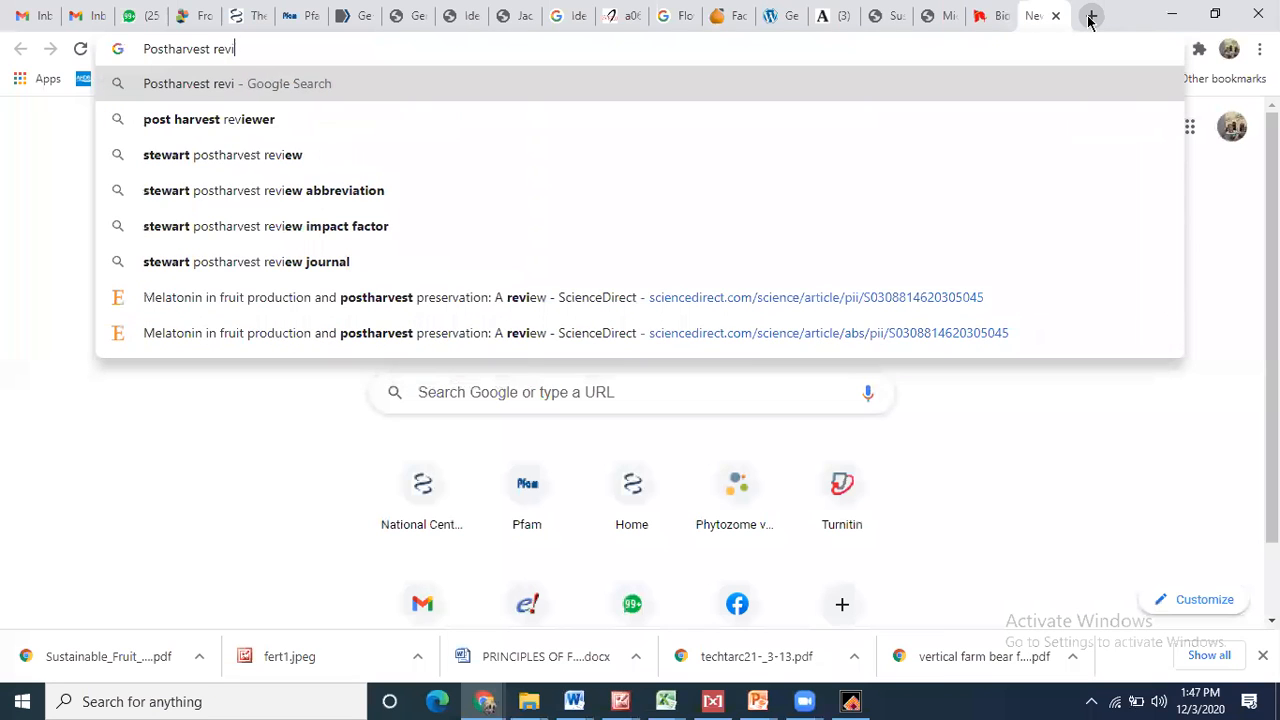
text(ew)
key(Return)
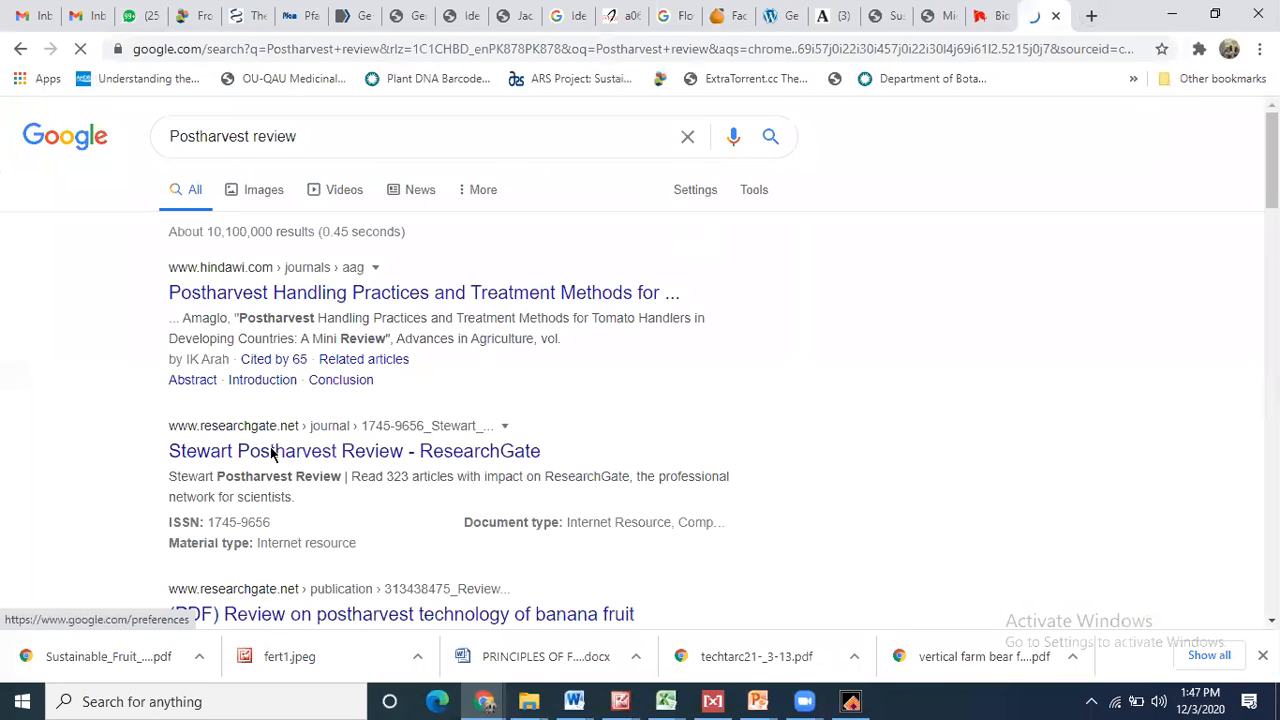
- Look at the Stewart Postharvest Review ResearchGate result, then return to the results list
scroll(358, 452, down, 1)
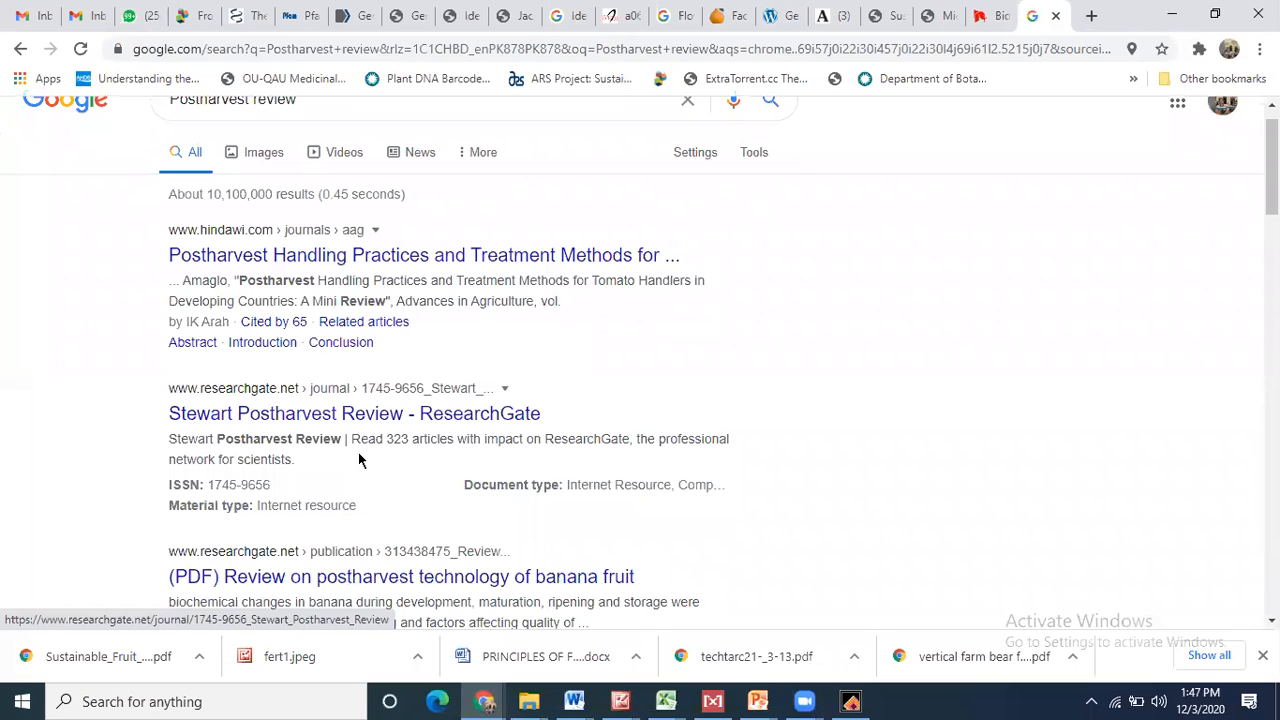
click(365, 422)
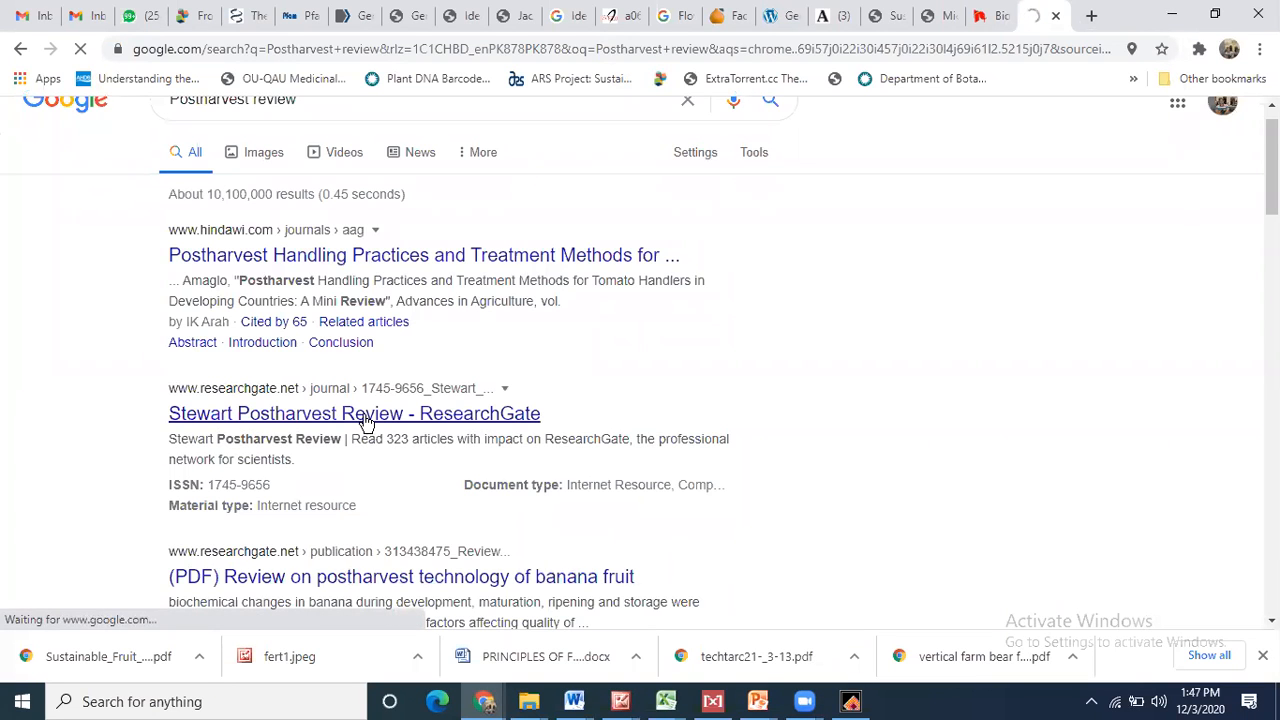
click(24, 49)
scroll(377, 370, down, 3)
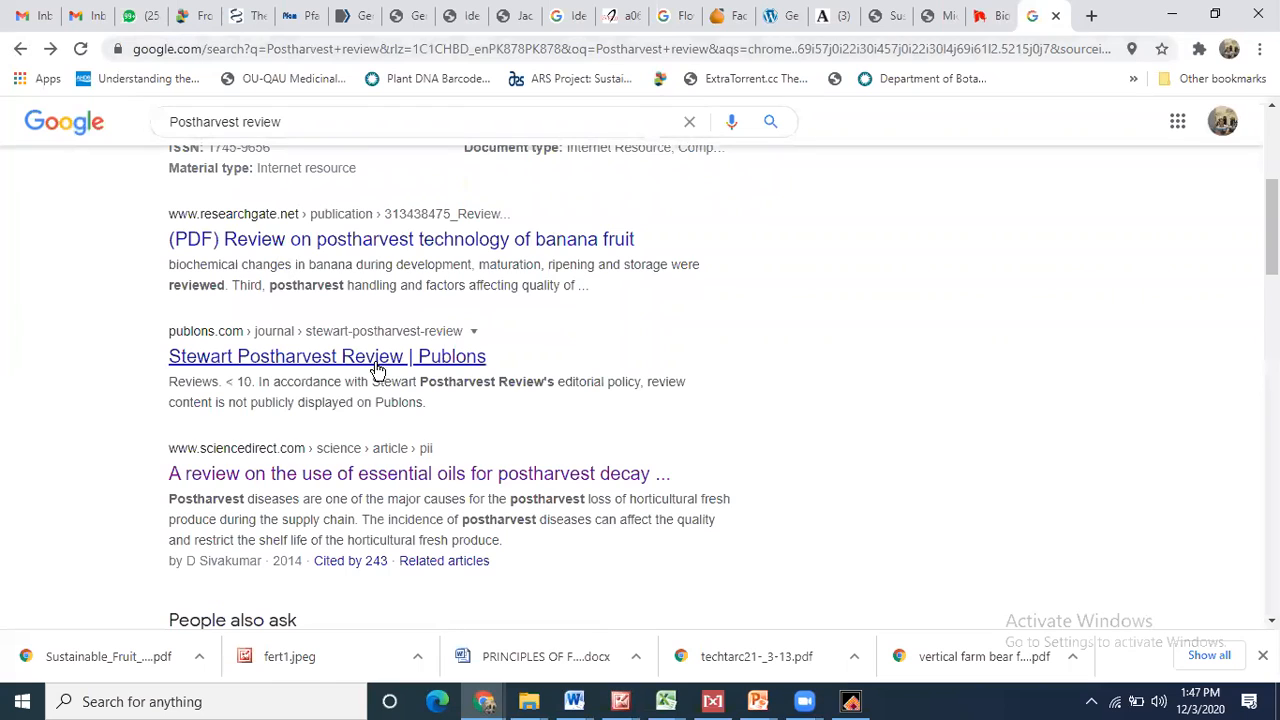
click(365, 362)
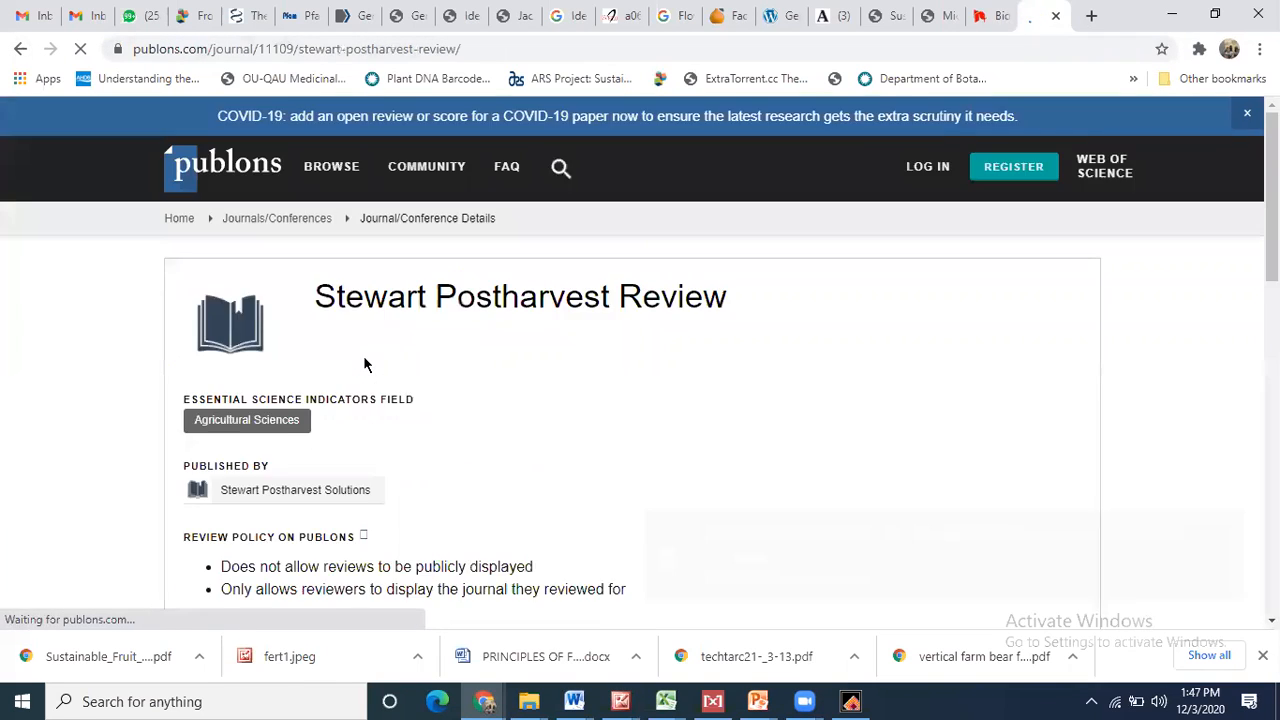
scroll(364, 364, down, 1)
scroll(364, 364, down, 8)
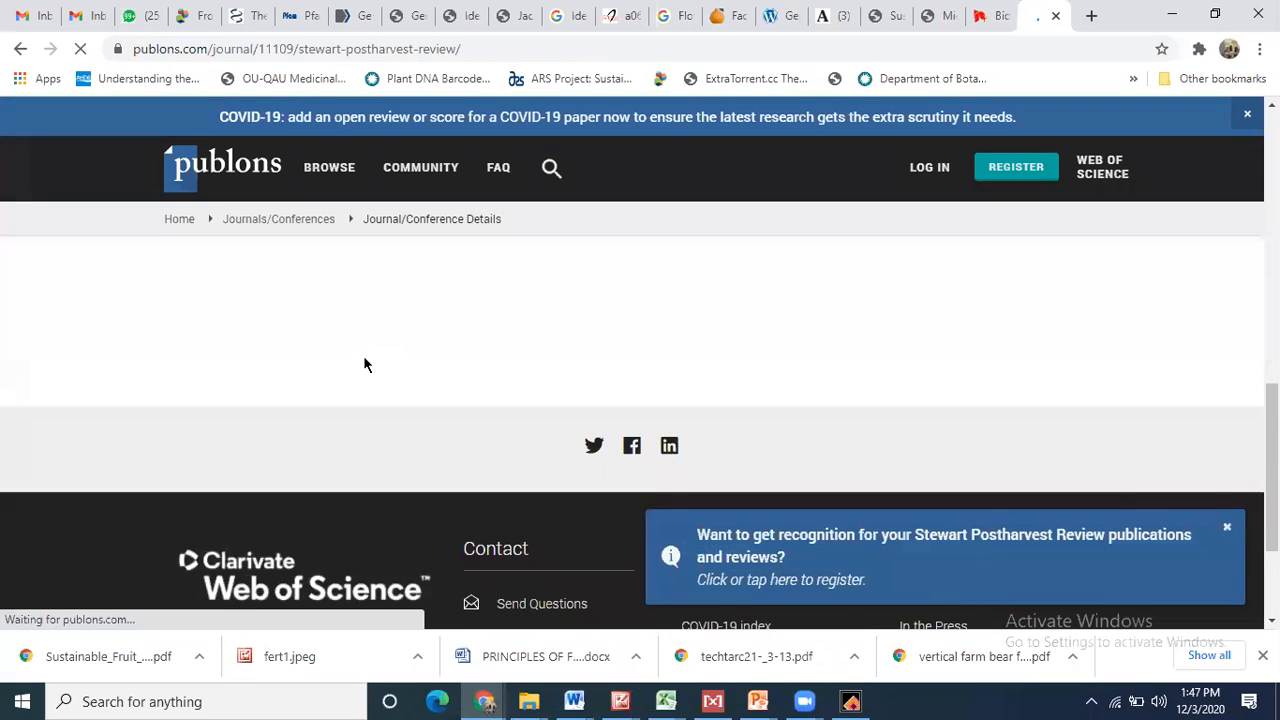
click(224, 275)
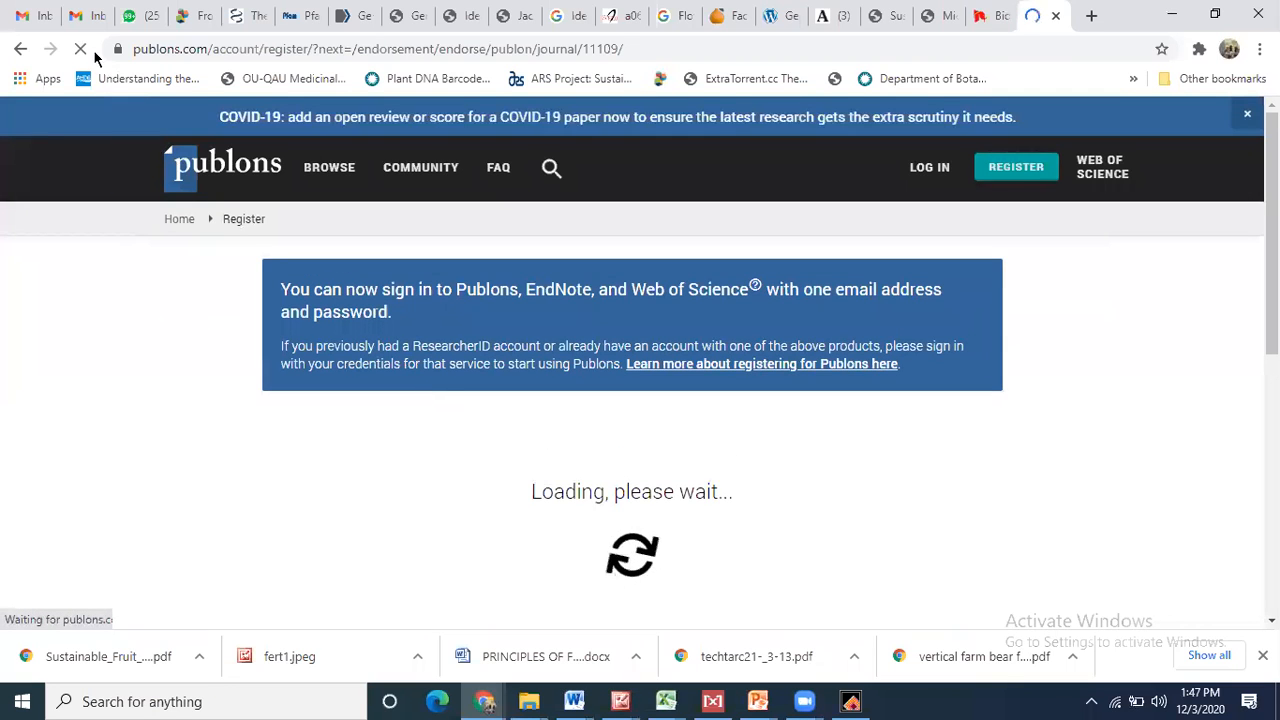
click(19, 49)
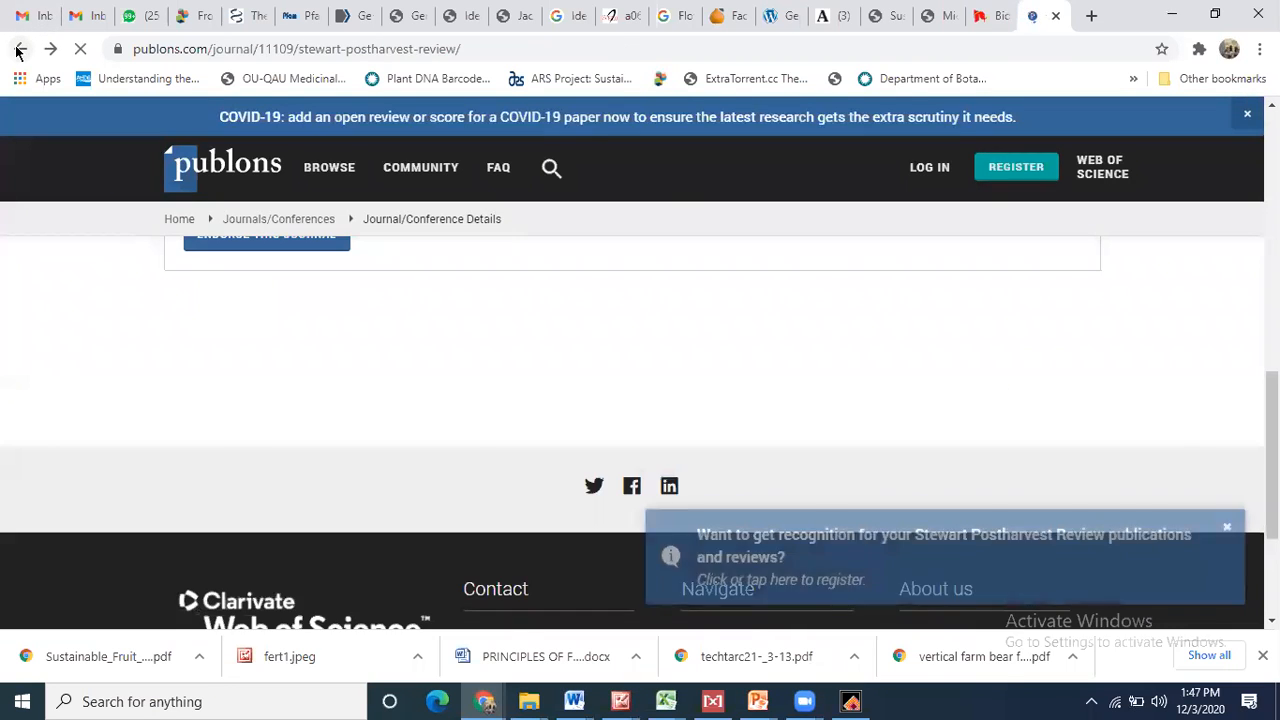
click(19, 49)
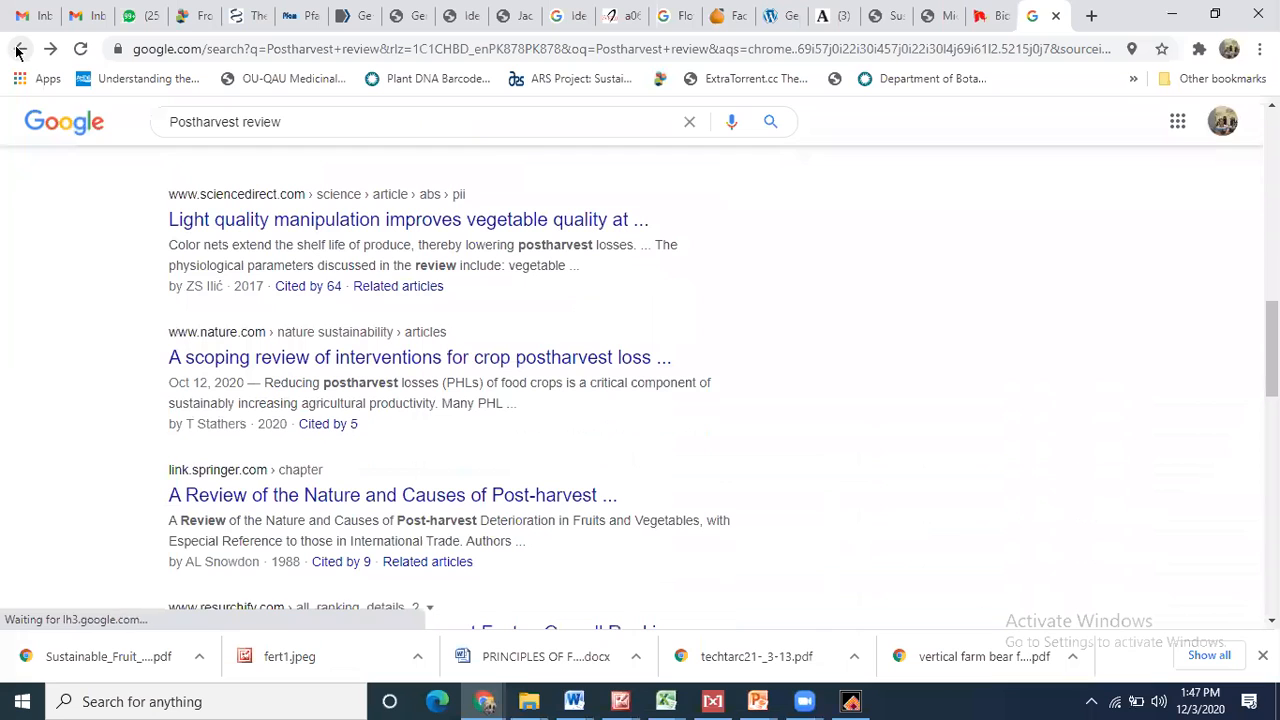
click(428, 496)
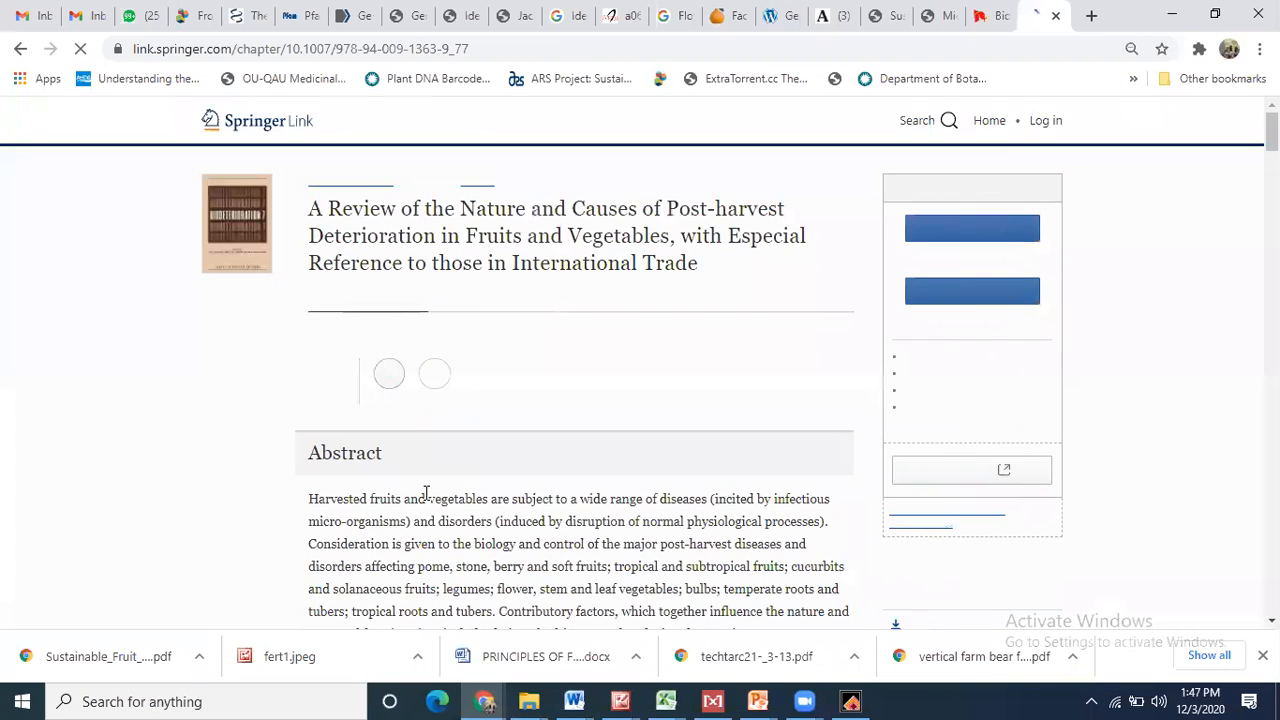
- Read the Springer post-harvest deterioration chapter abstract, select its URL, and start a new tab
scroll(426, 492, down, 2)
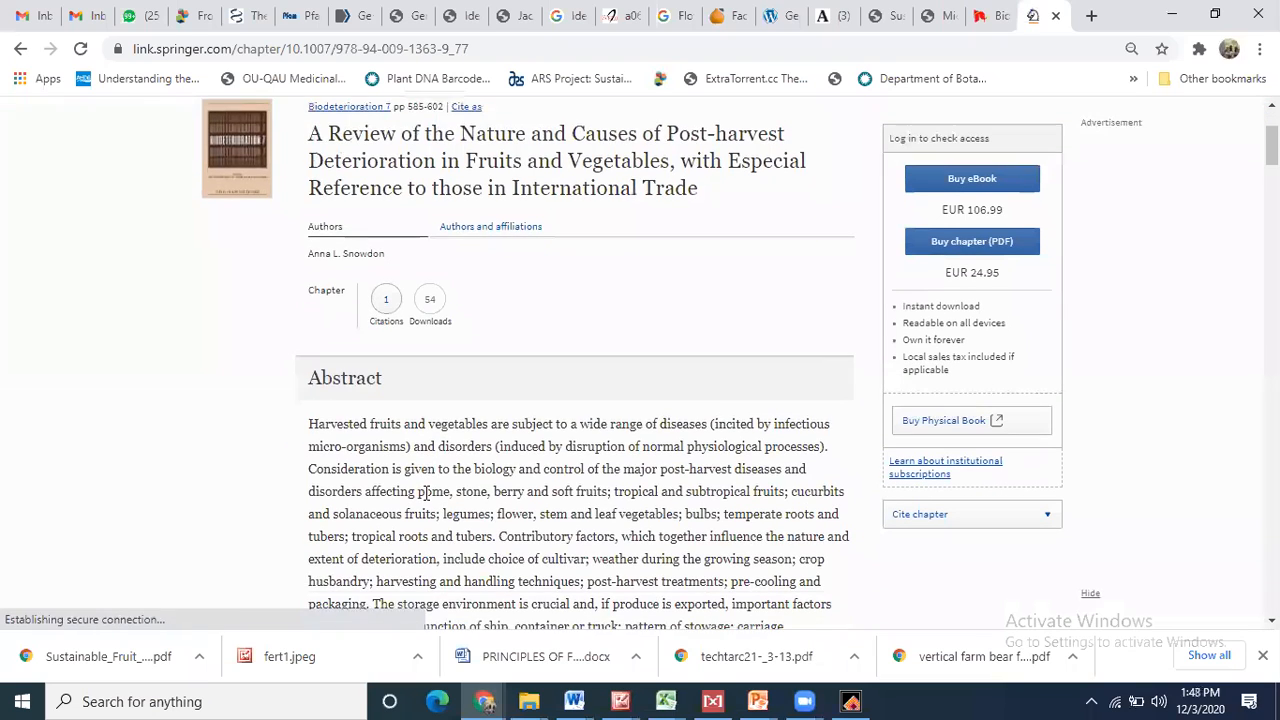
scroll(426, 500, down, 1)
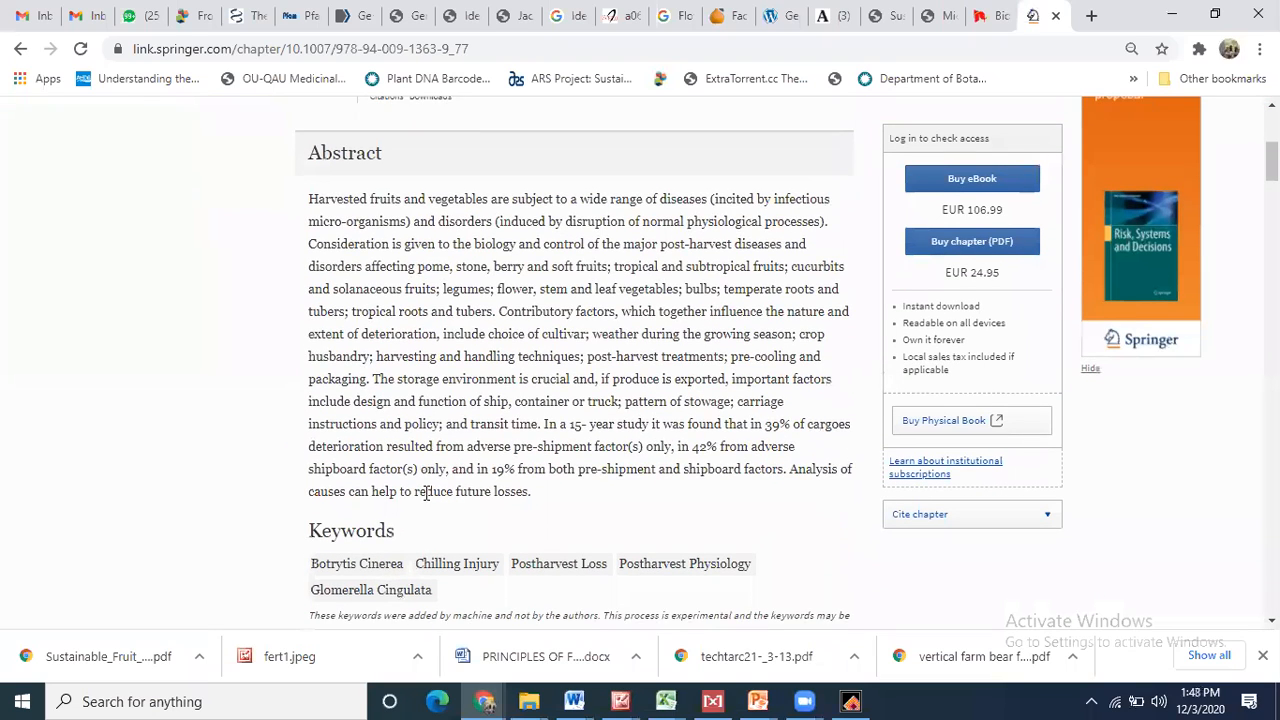
drag(1271, 158, 1271, 157)
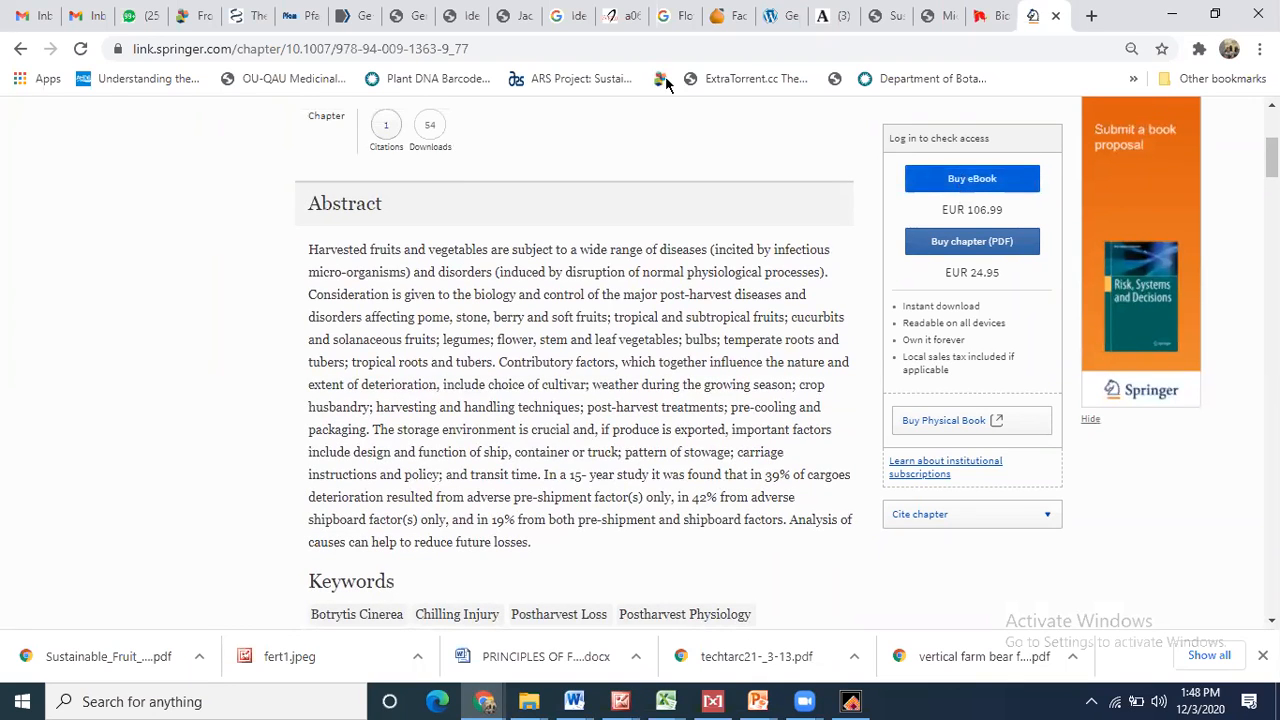
click(577, 41)
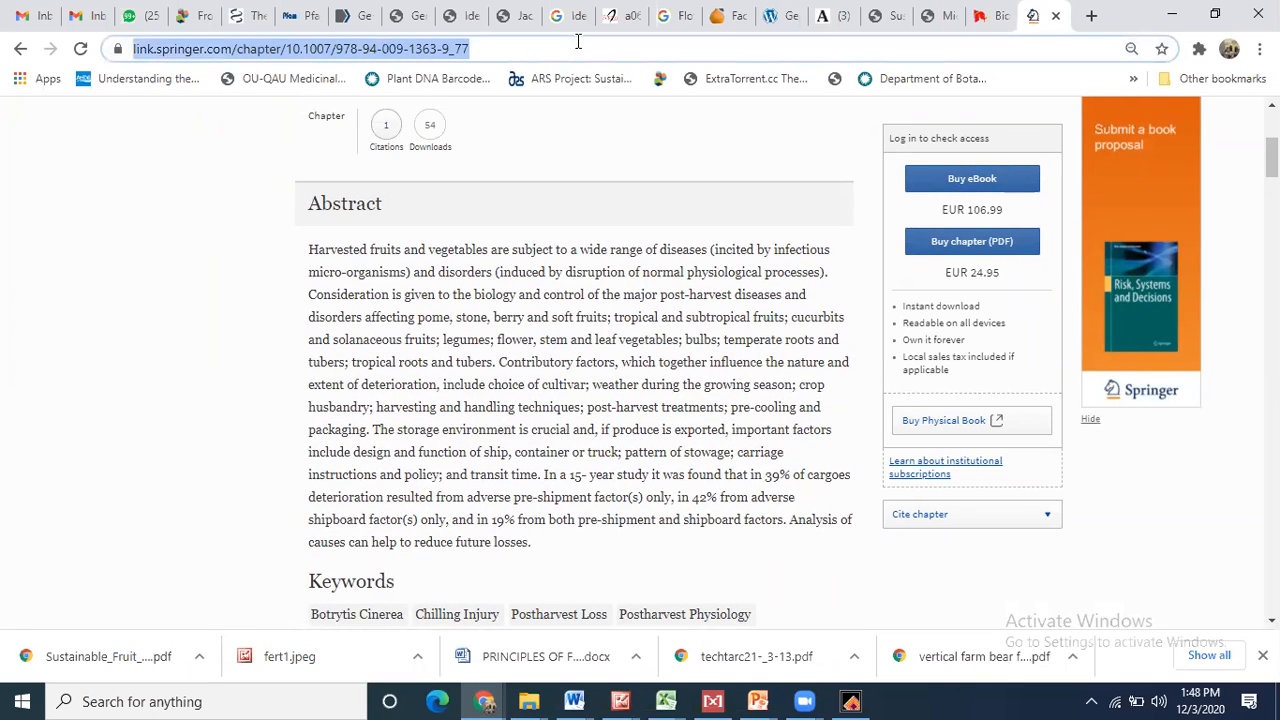
click(1091, 16)
- Go to sci-hub.ren and search it with the pasted Springer chapter address
text(sc)
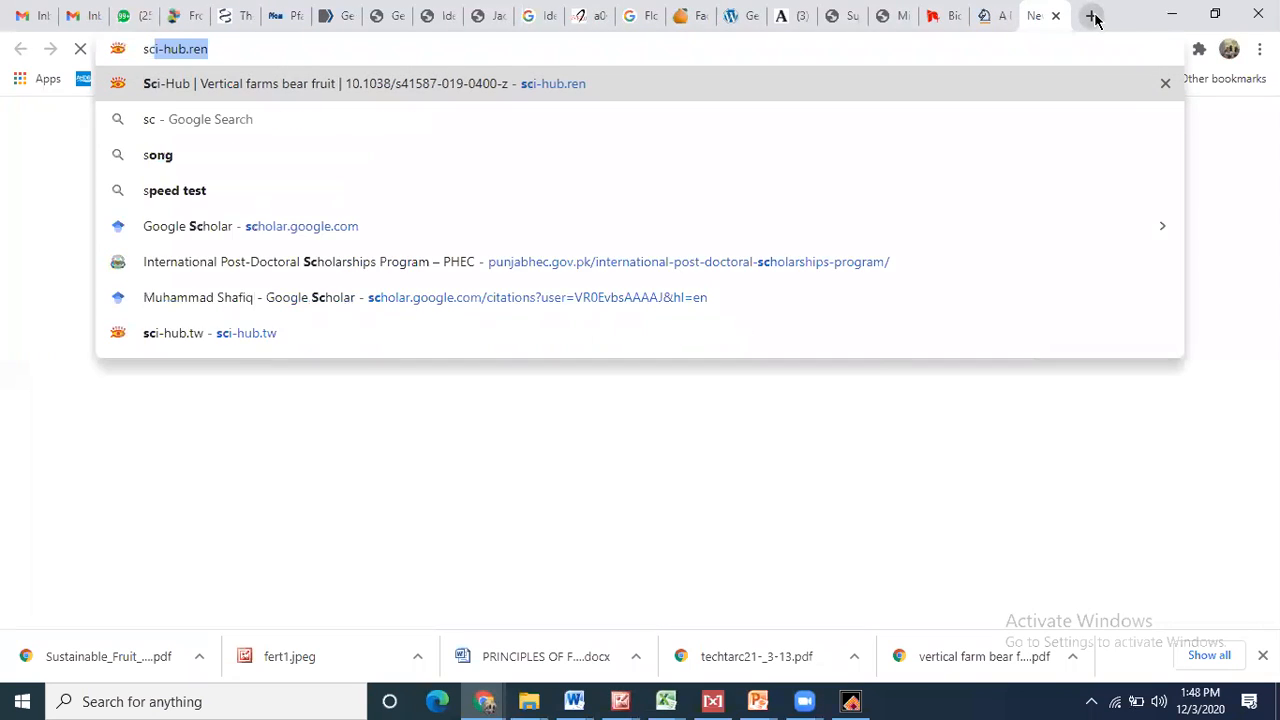
text(i)
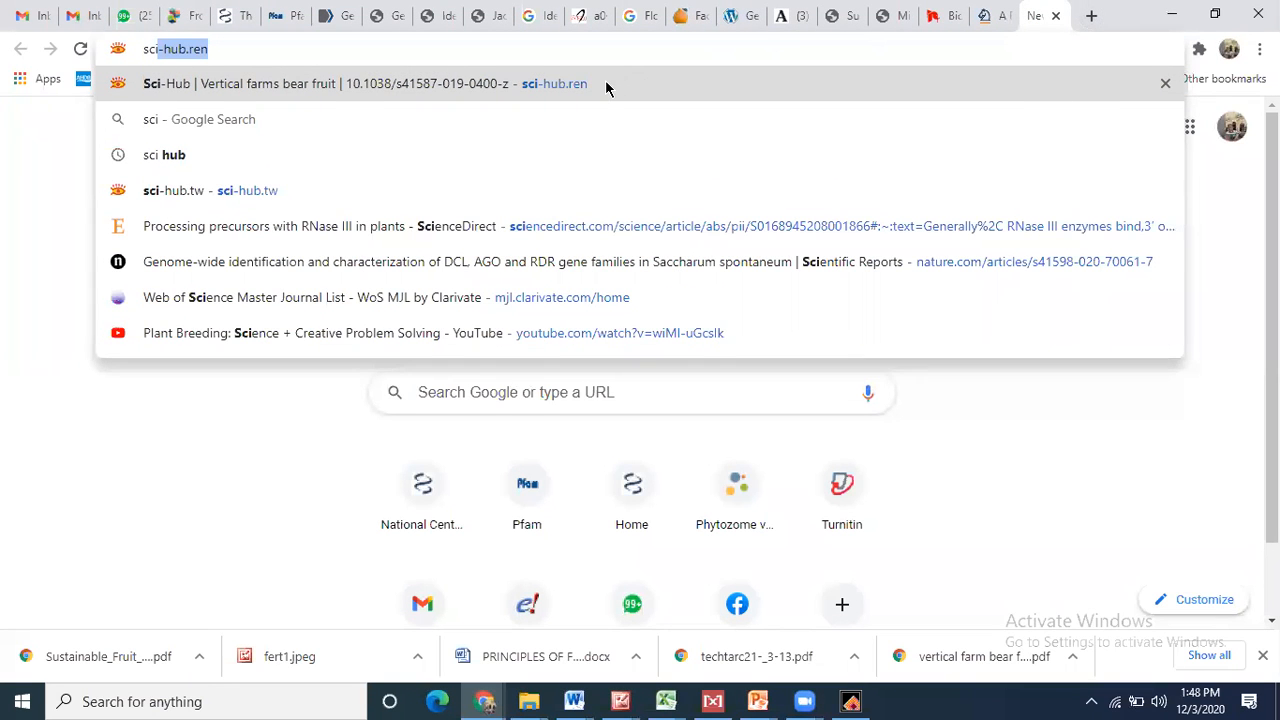
key(Return)
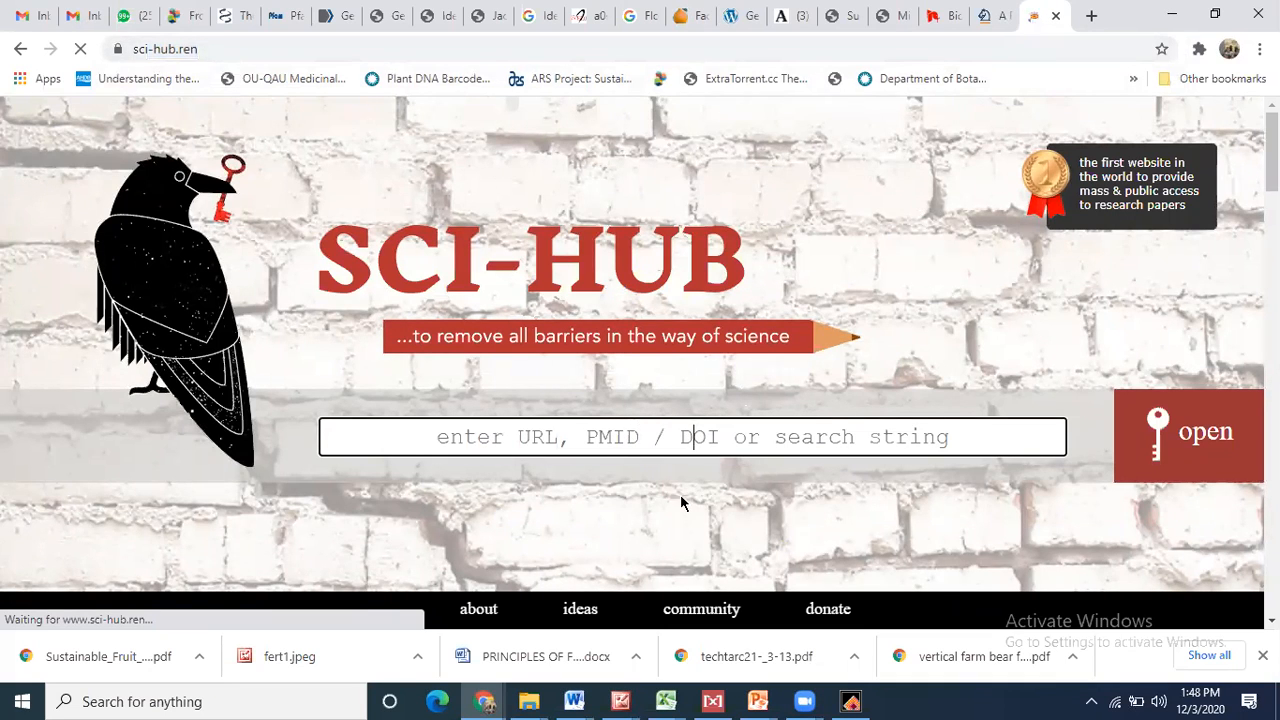
key(ctrl+v)
click(1180, 466)
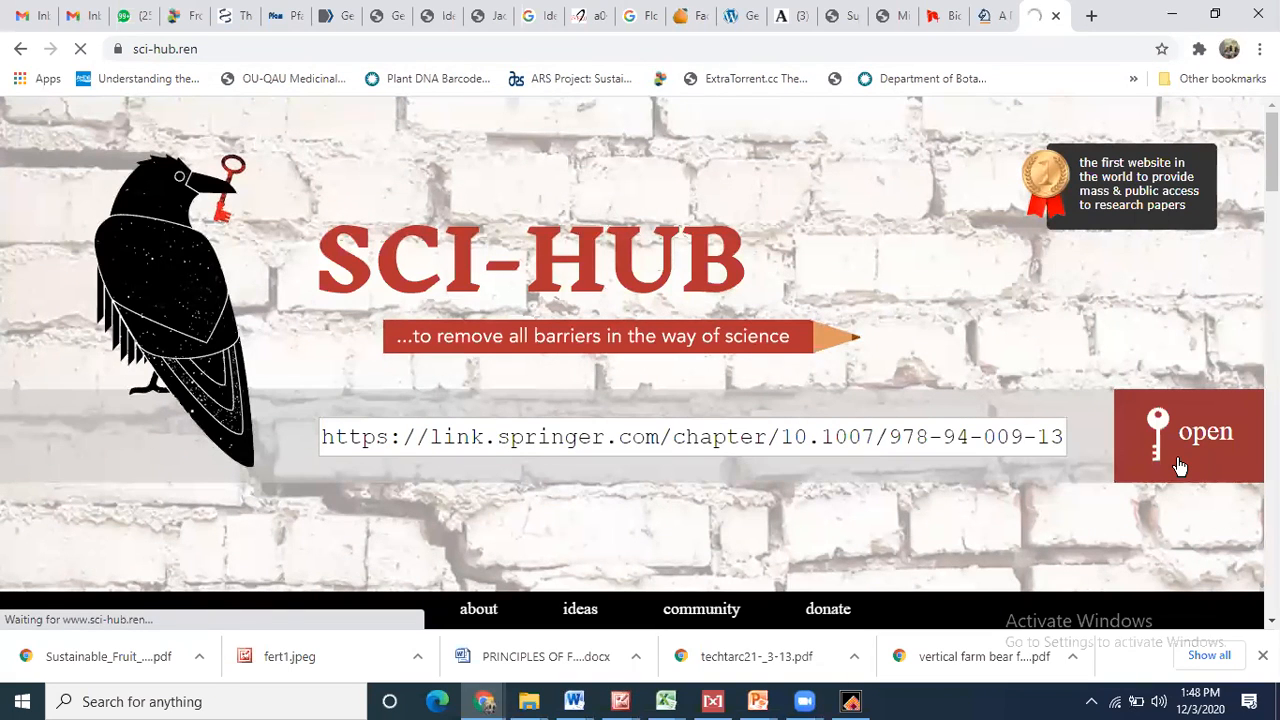
- Copy the full Springer chapter URL into Sci-Hub to open snowdon1988.pdf
click(986, 15)
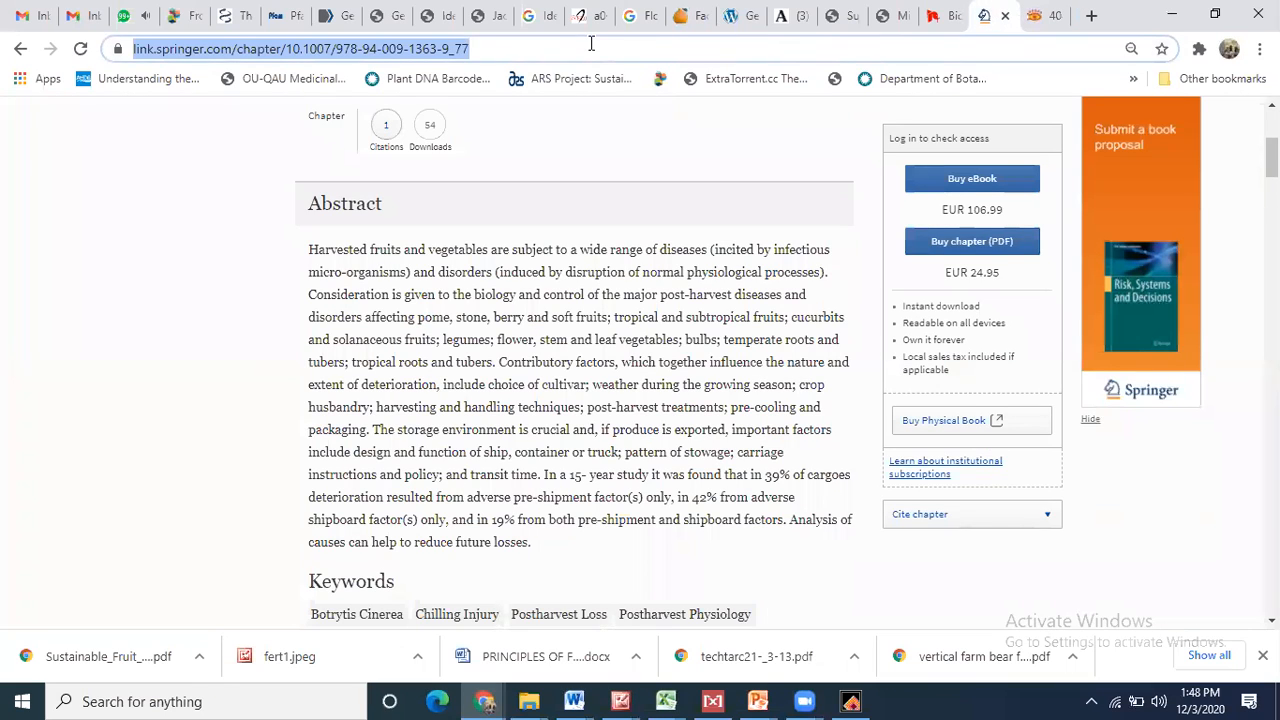
right_click(429, 52)
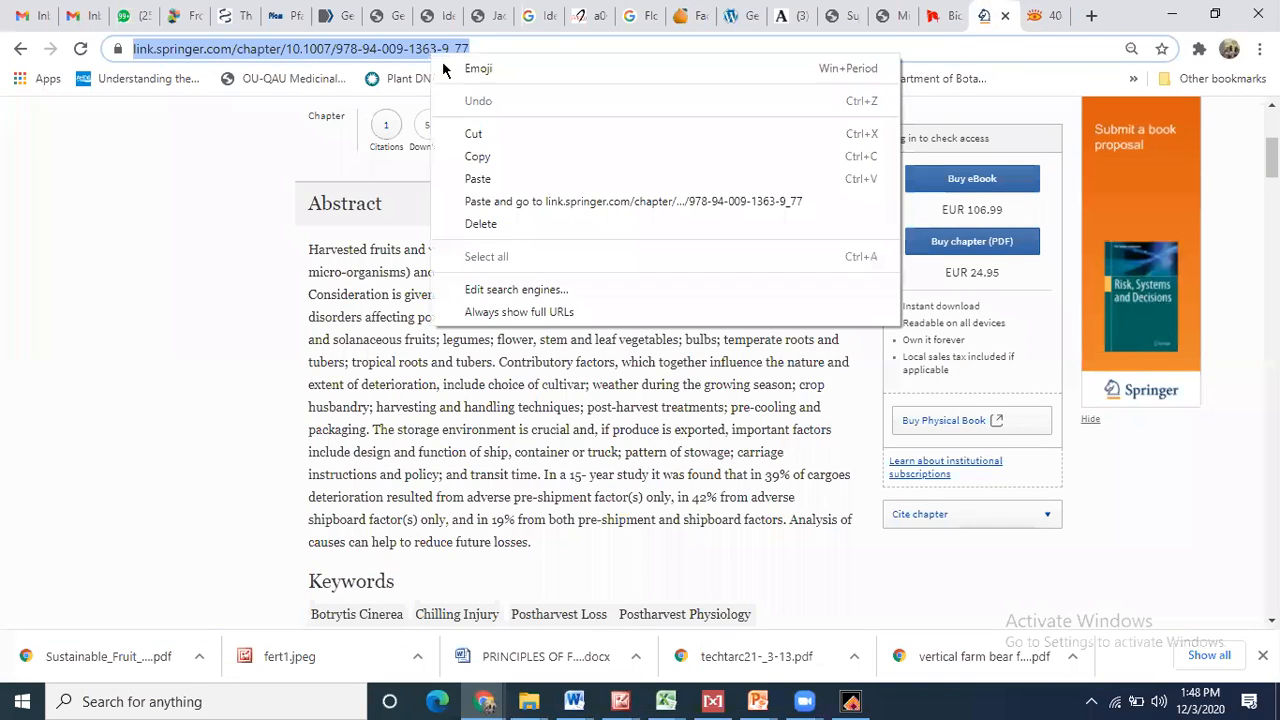
click(477, 157)
click(1044, 12)
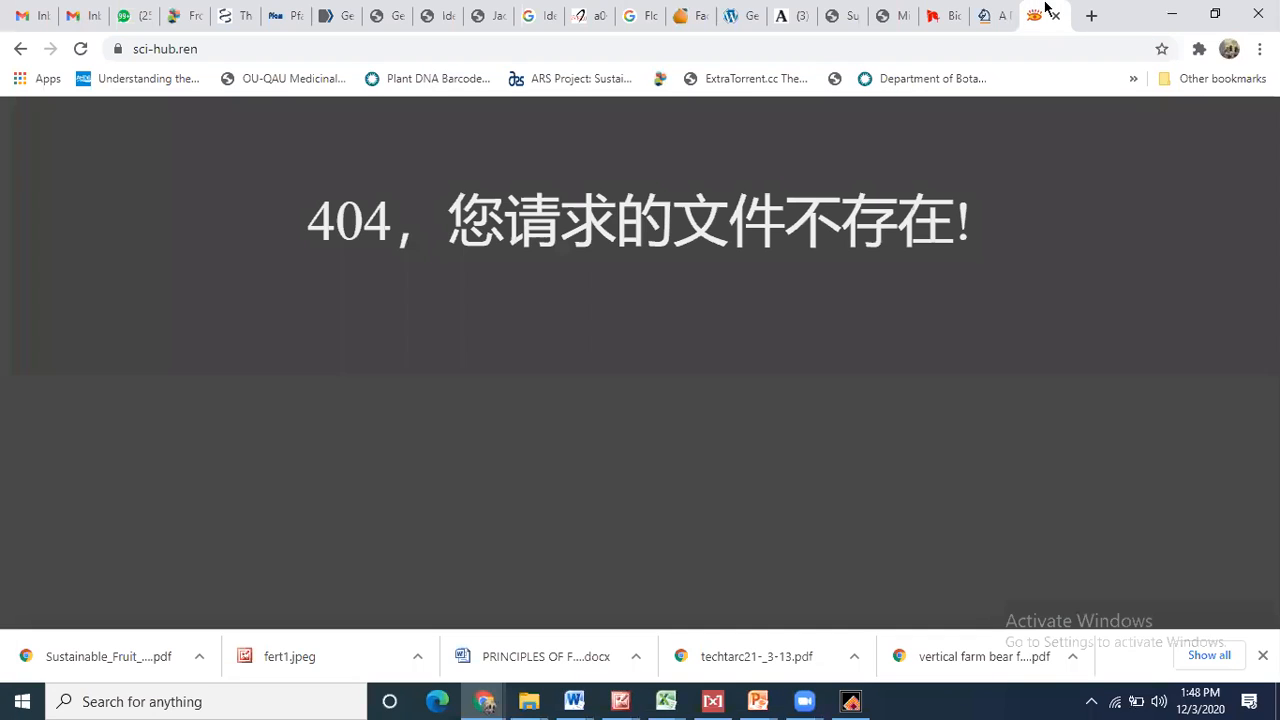
double_click(472, 324)
click(20, 48)
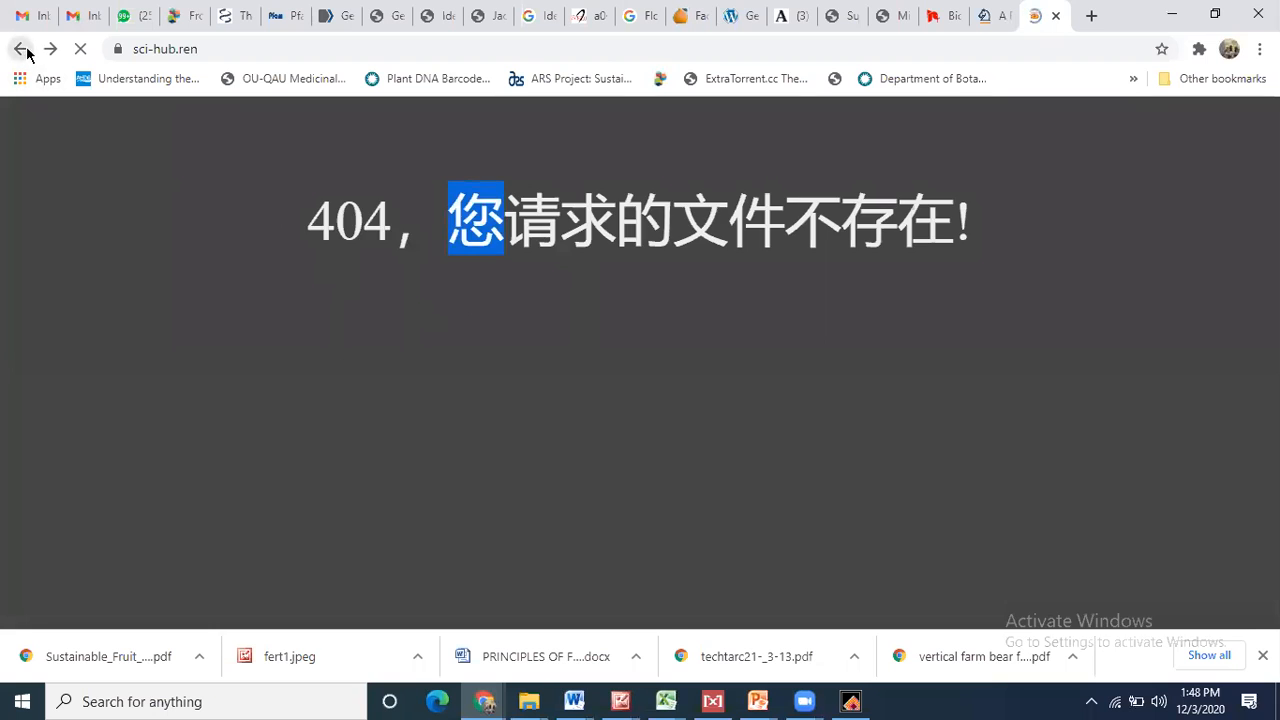
key(ctrl+v)
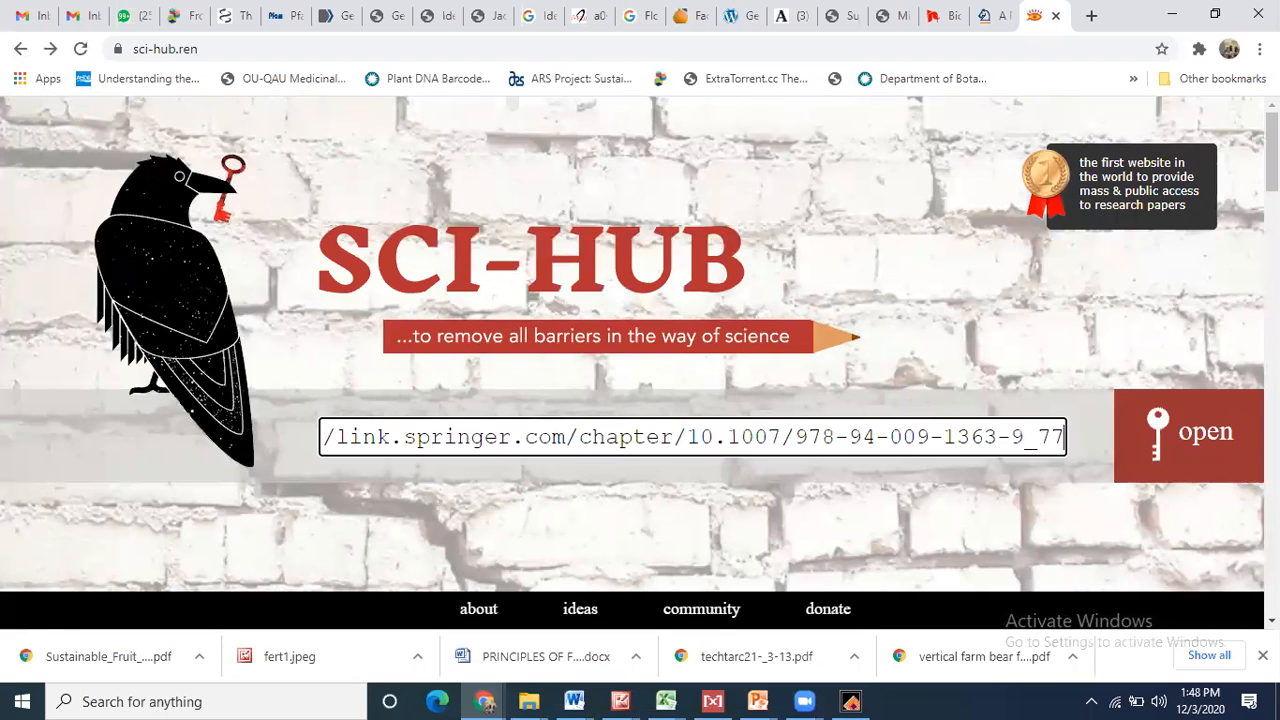
click(1193, 476)
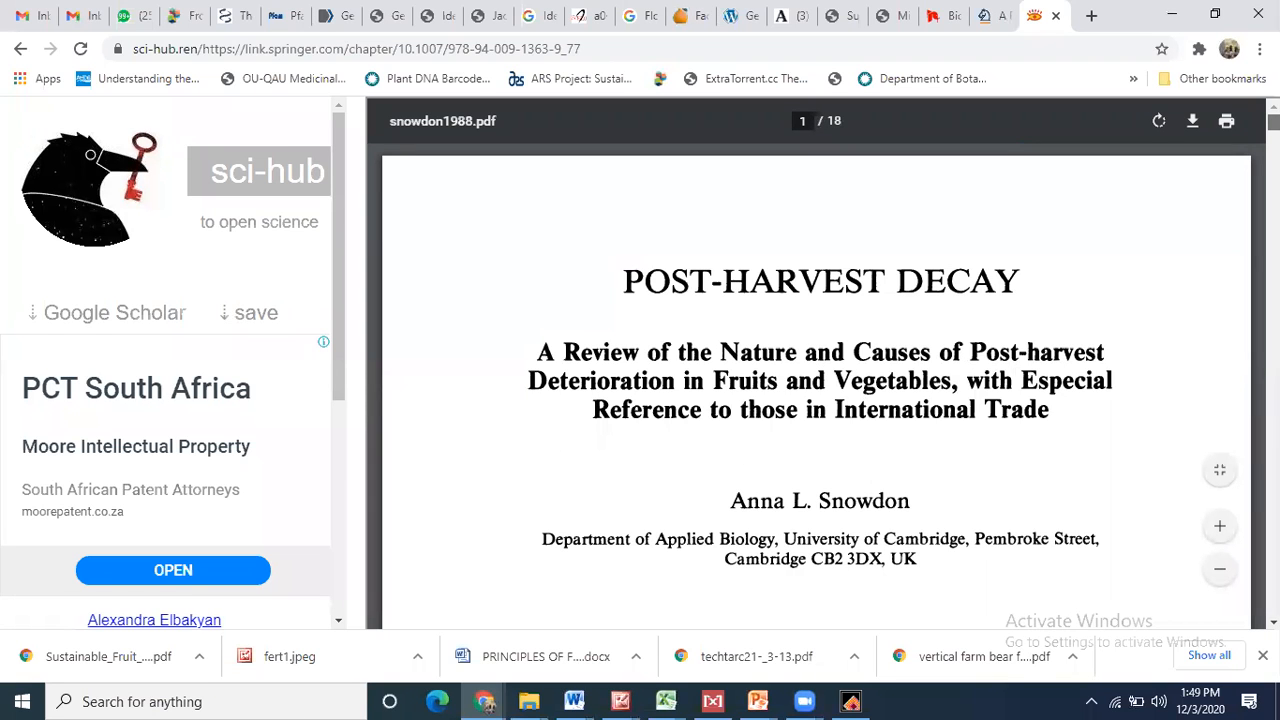
- Scroll through the snowdon1988.pdf pages, then go back to the Springer chapter page
scroll(816, 390, down, 8)
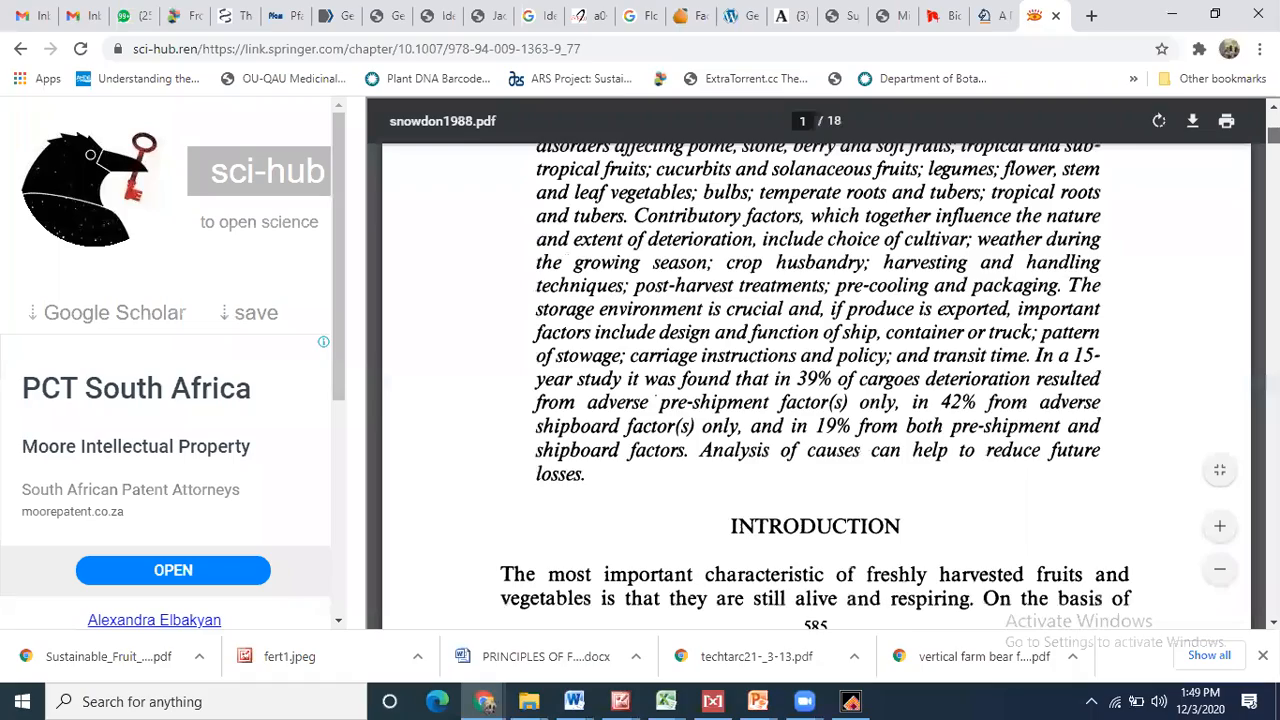
scroll(816, 390, down, 20)
scroll(816, 390, down, 20)
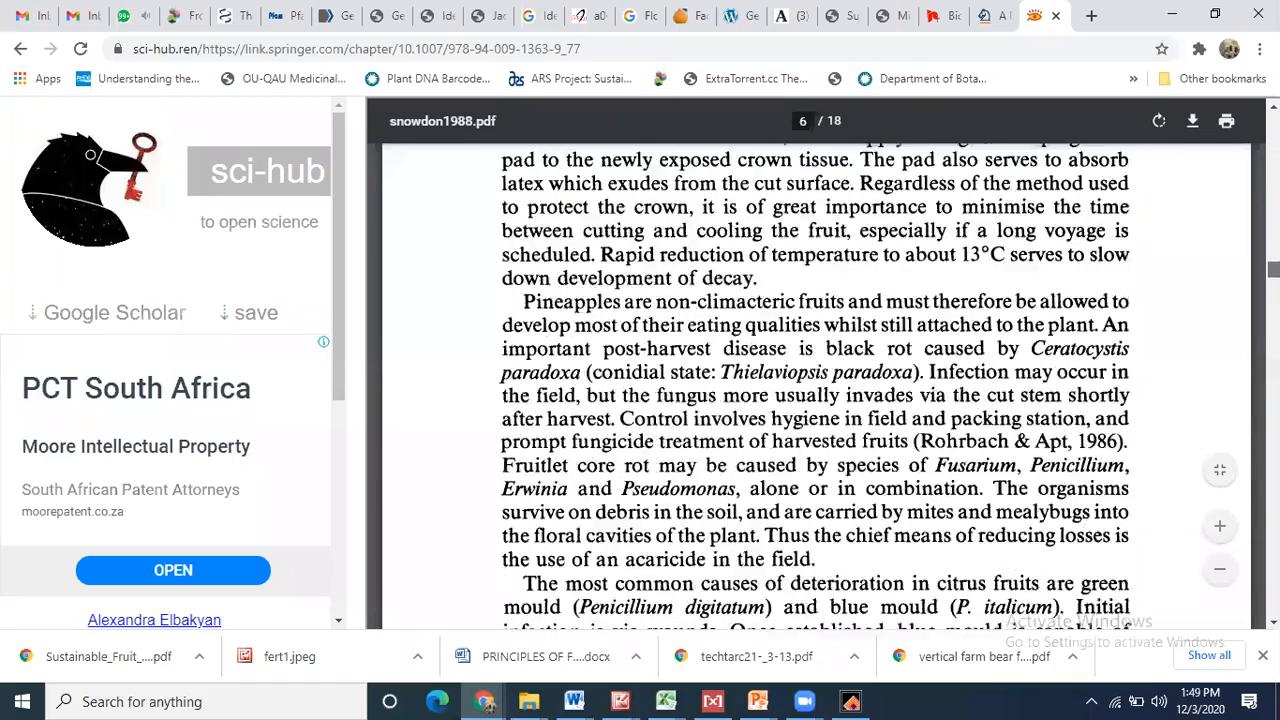
scroll(816, 390, down, 4)
scroll(816, 390, down, 18)
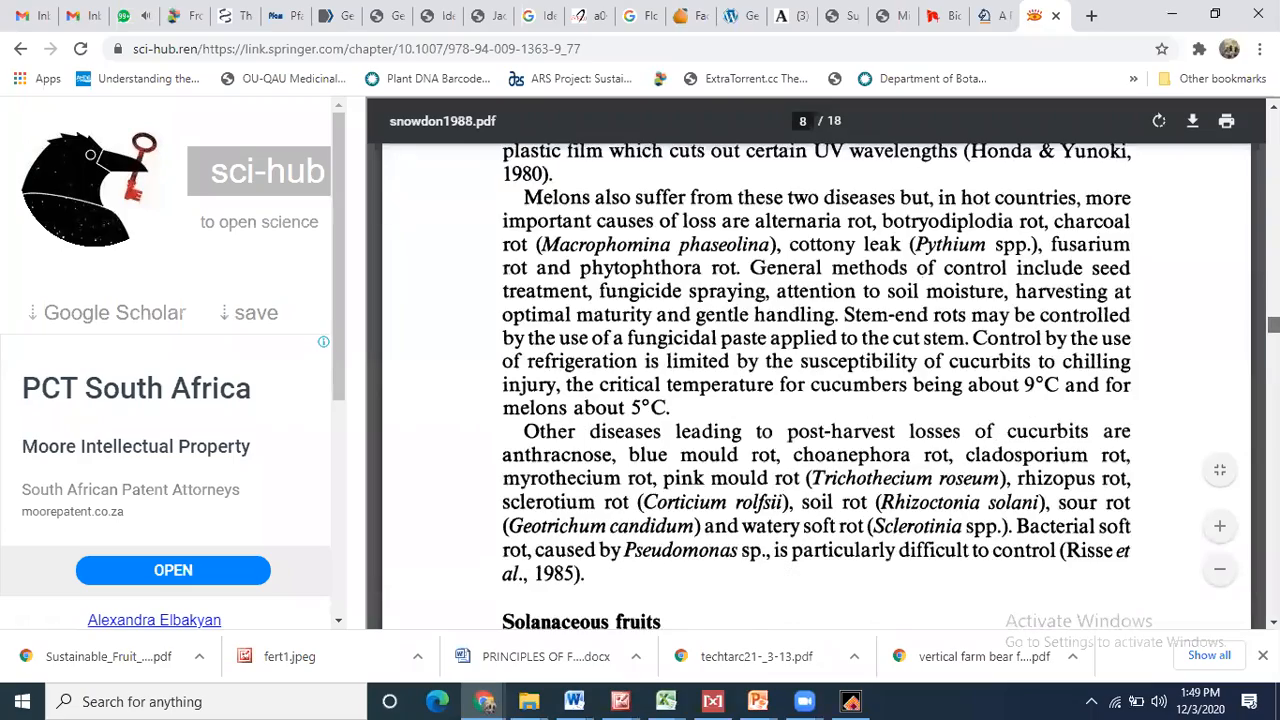
scroll(815, 385, down, 15)
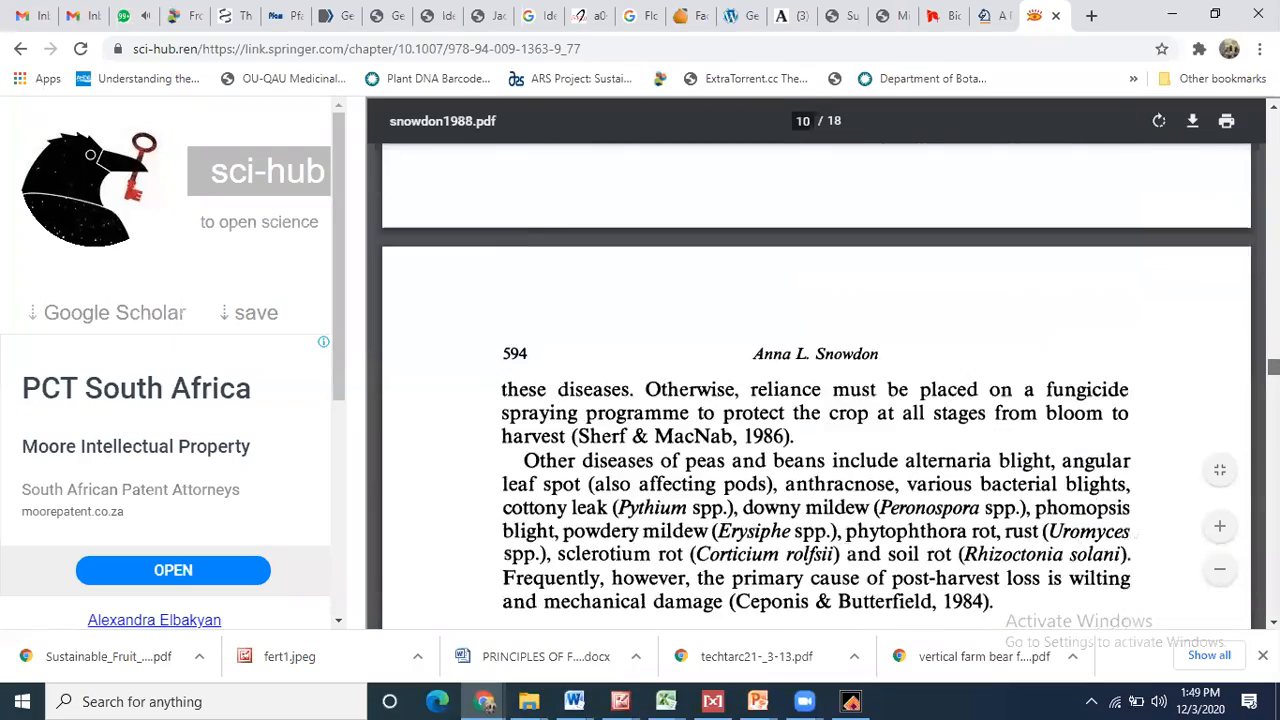
scroll(815, 385, down, 5)
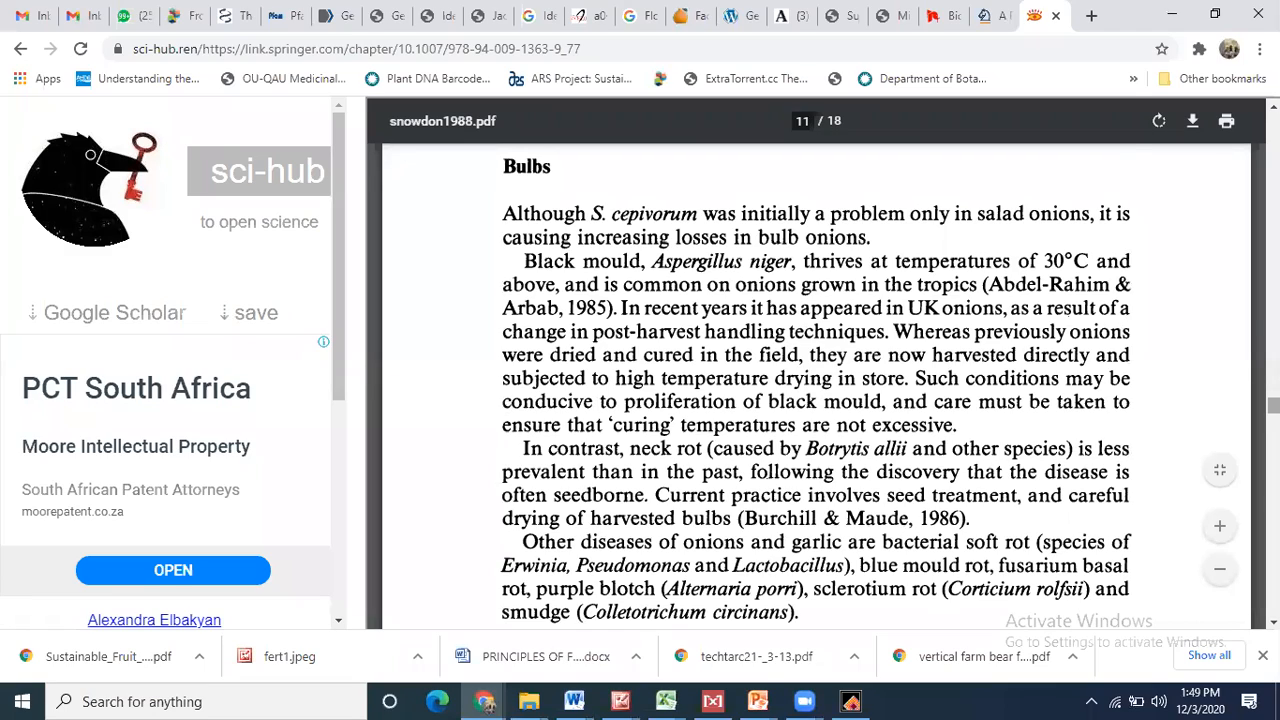
scroll(815, 385, down, 20)
scroll(815, 385, down, 10)
drag(1273, 520, 1273, 253)
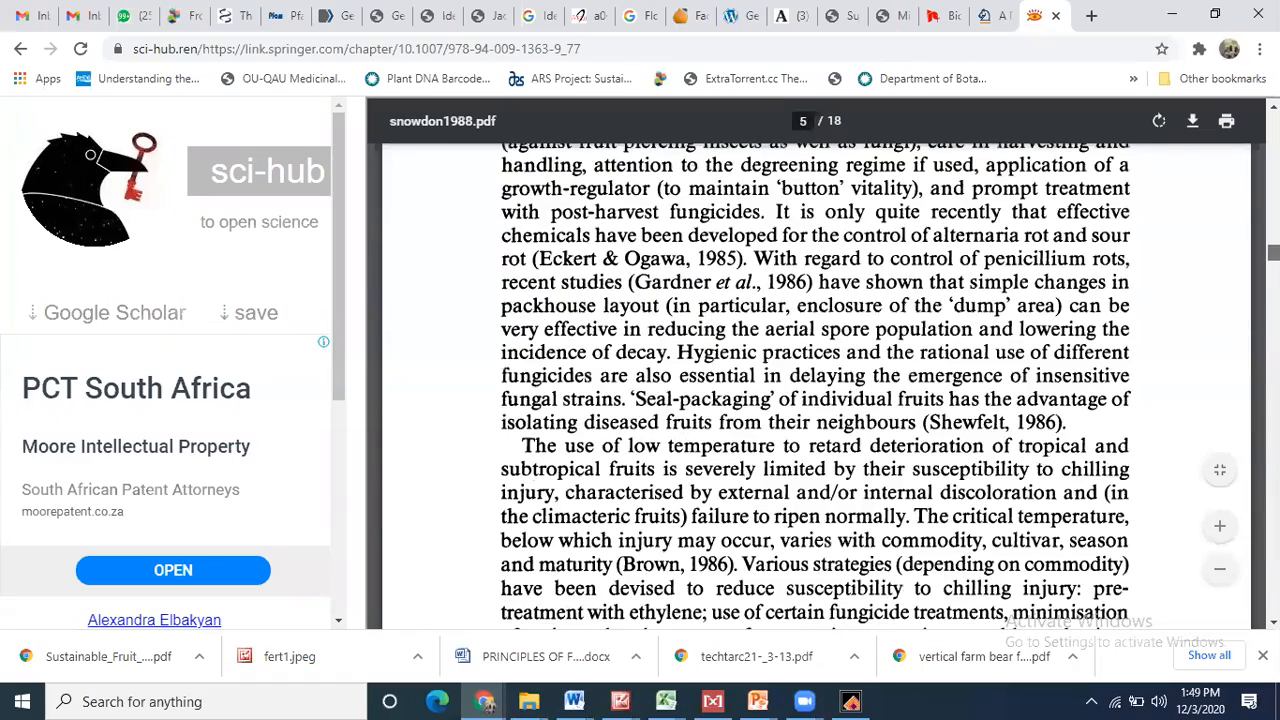
scroll(1238, 258, down, 5)
click(20, 48)
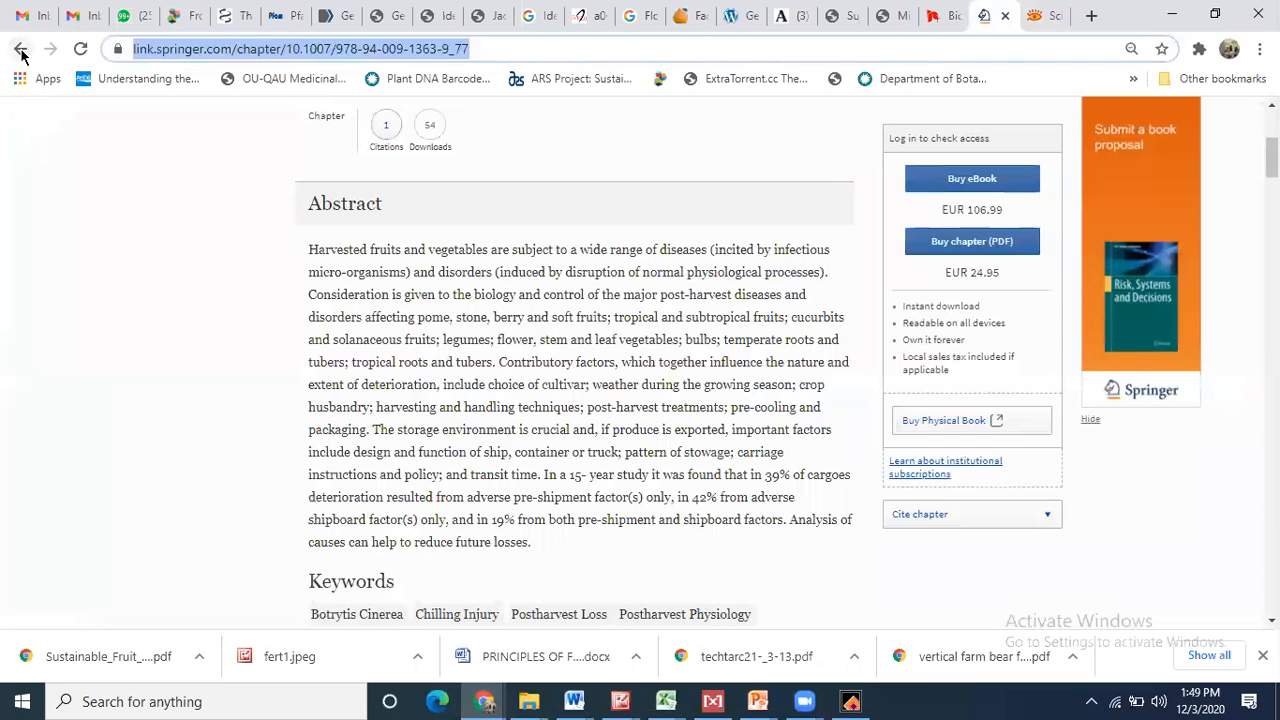
- Go back to the 'Postharvest review' Google results and scroll through them
click(20, 49)
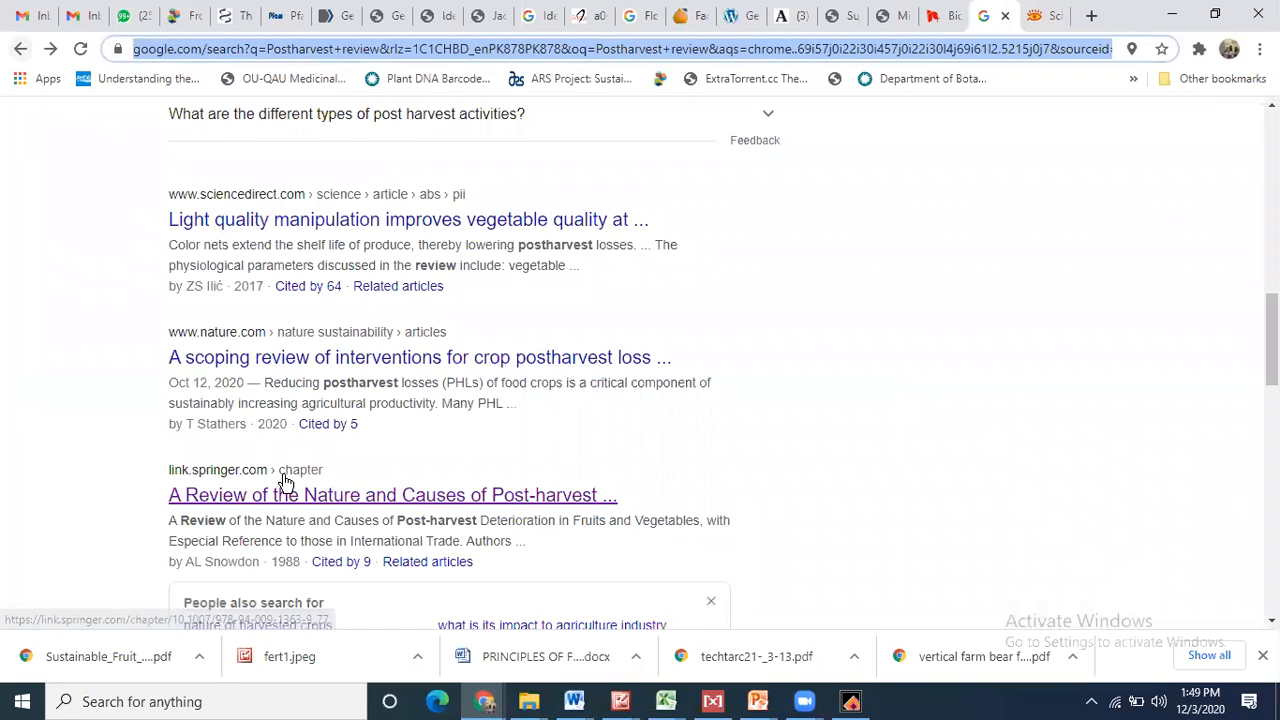
key(Down)
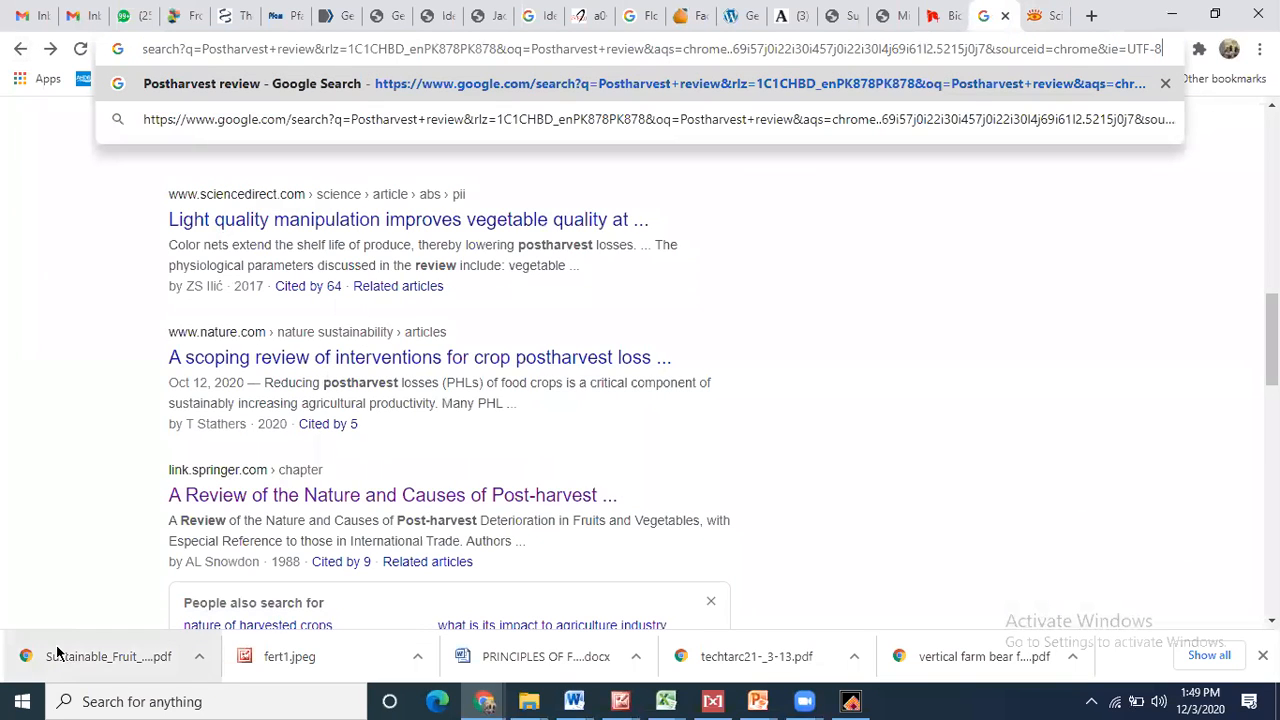
click(51, 471)
scroll(53, 476, down, 1)
scroll(53, 476, down, 5)
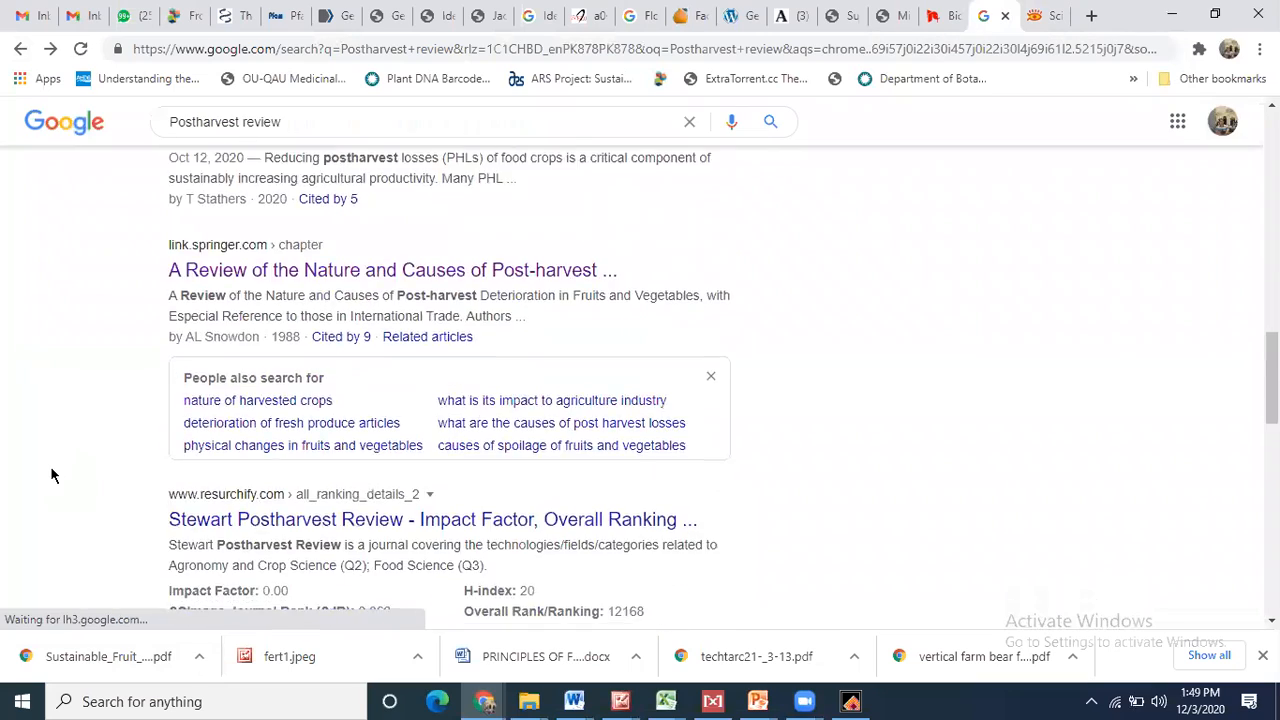
scroll(53, 476, down, 5)
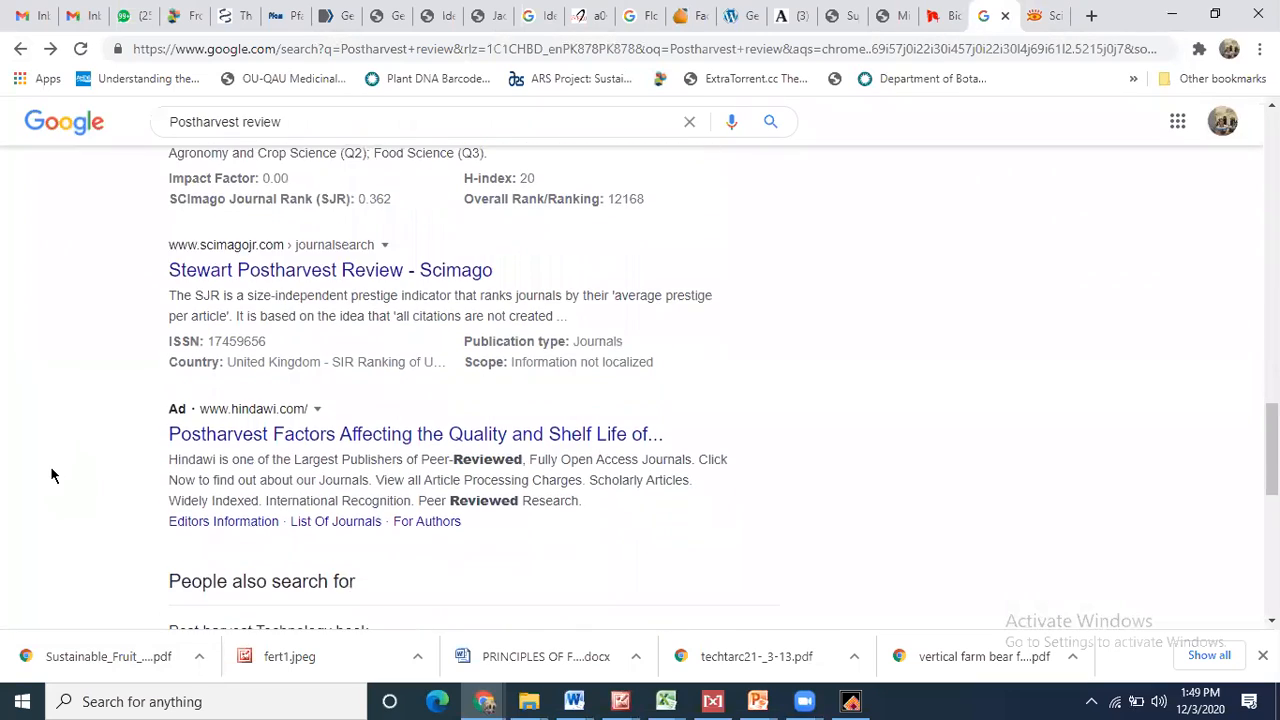
scroll(53, 476, up, 6)
scroll(53, 476, up, 10)
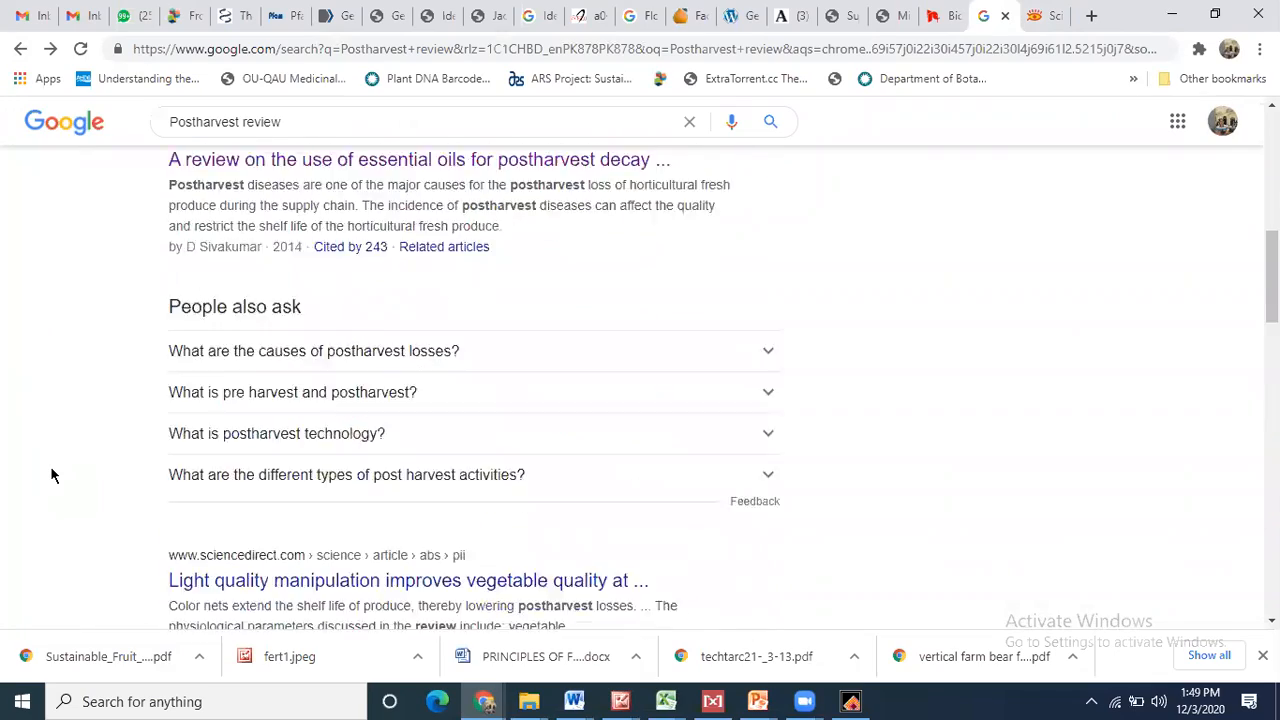
- Show image results for 'Postharvest review' and preview the postharvest diseases table image
click(236, 189)
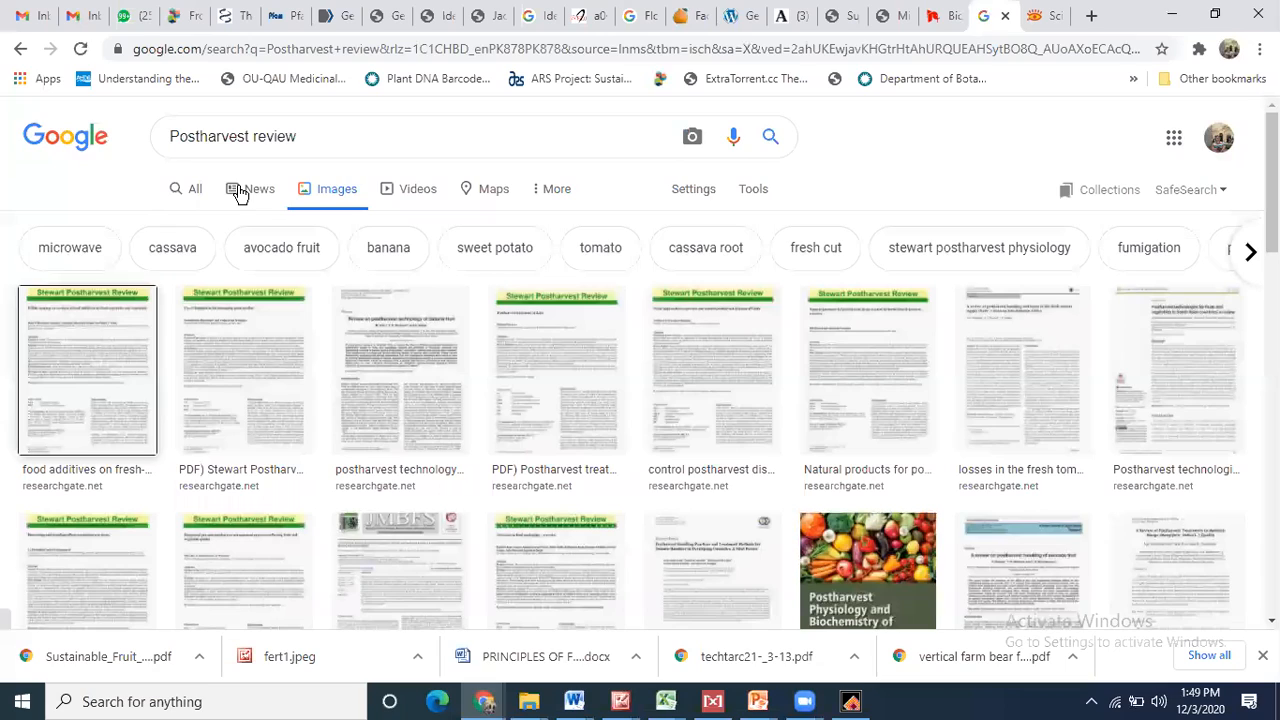
scroll(238, 193, down, 10)
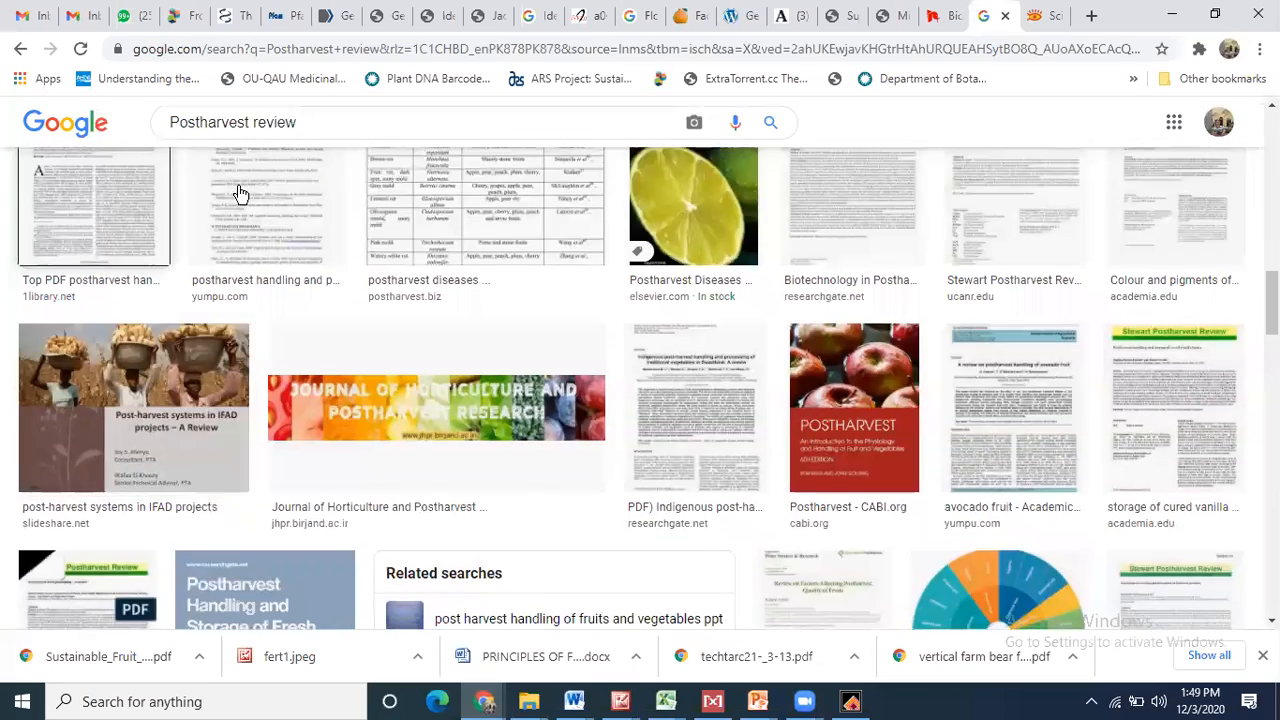
scroll(240, 194, down, 5)
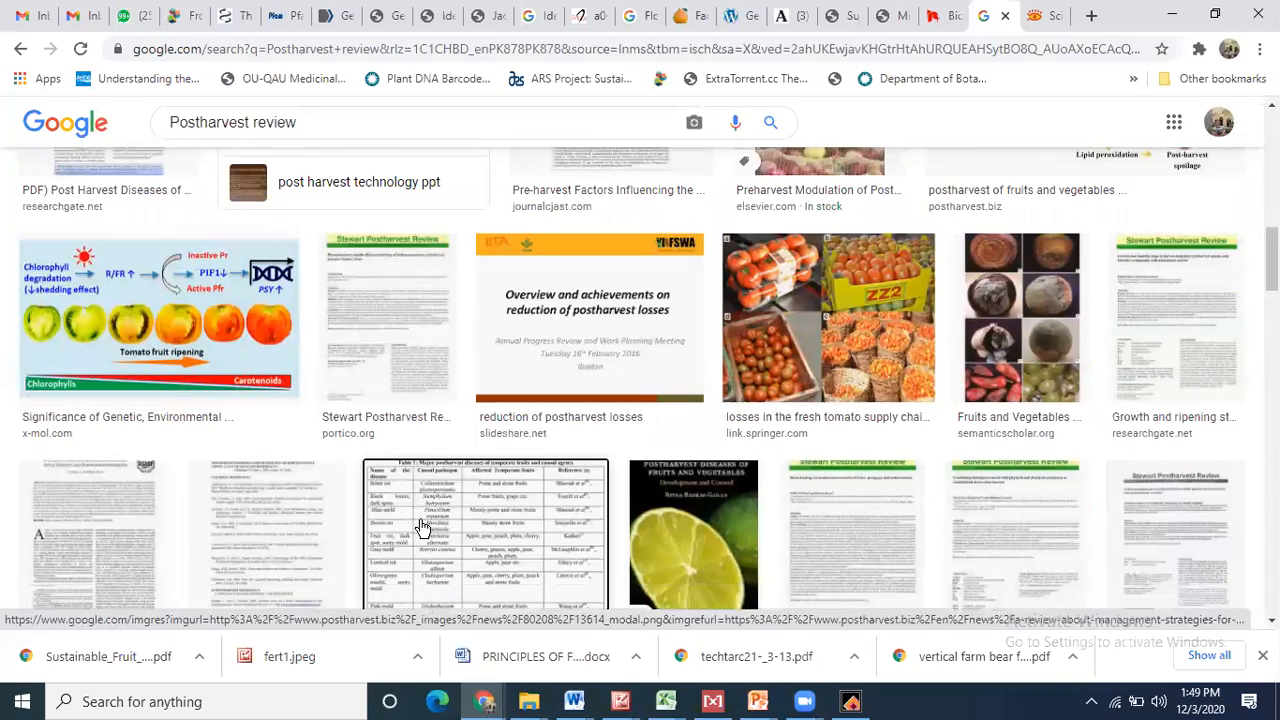
click(424, 528)
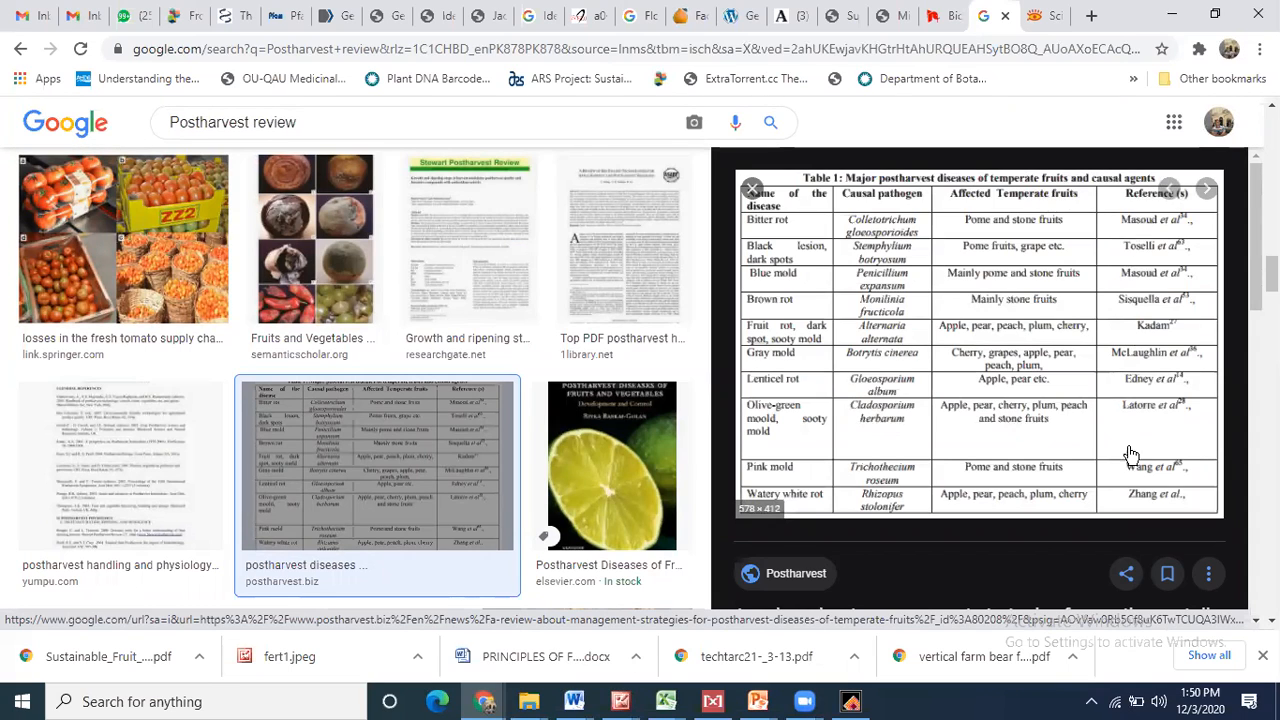
- Open the postharvest.biz temperate-fruit diseases article, then return to the image results
click(1035, 328)
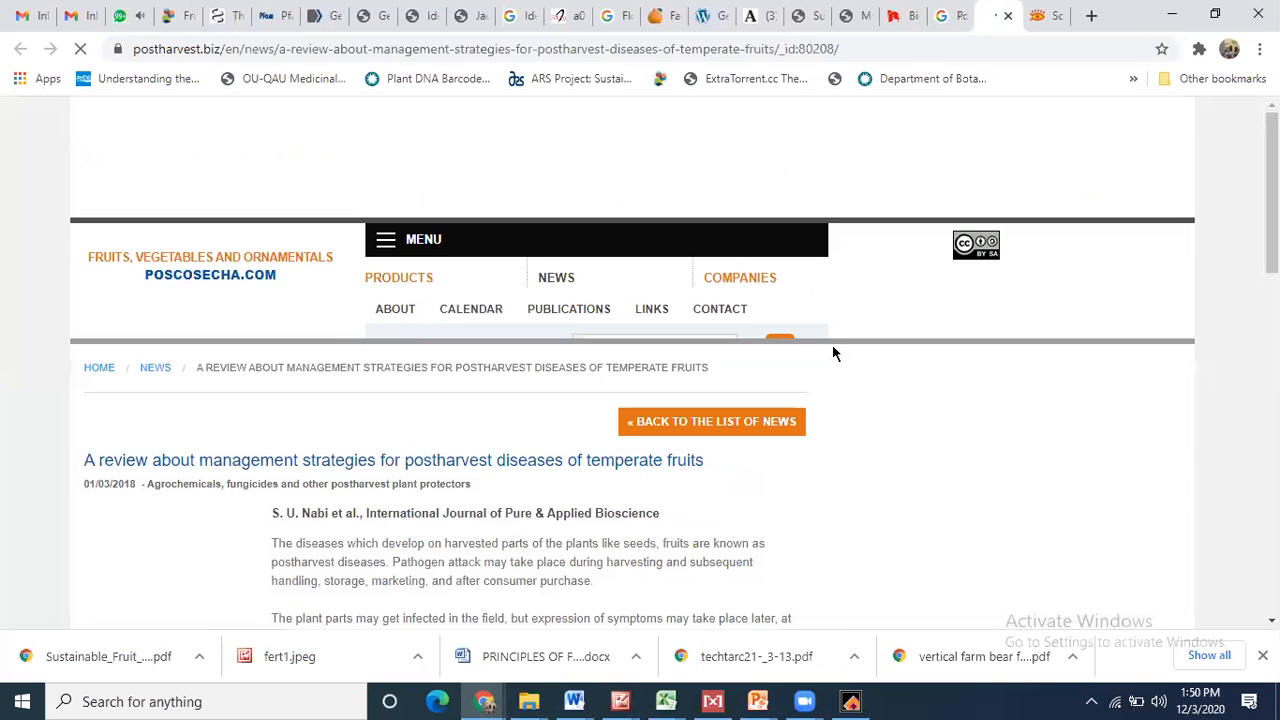
scroll(640, 400, down, 3)
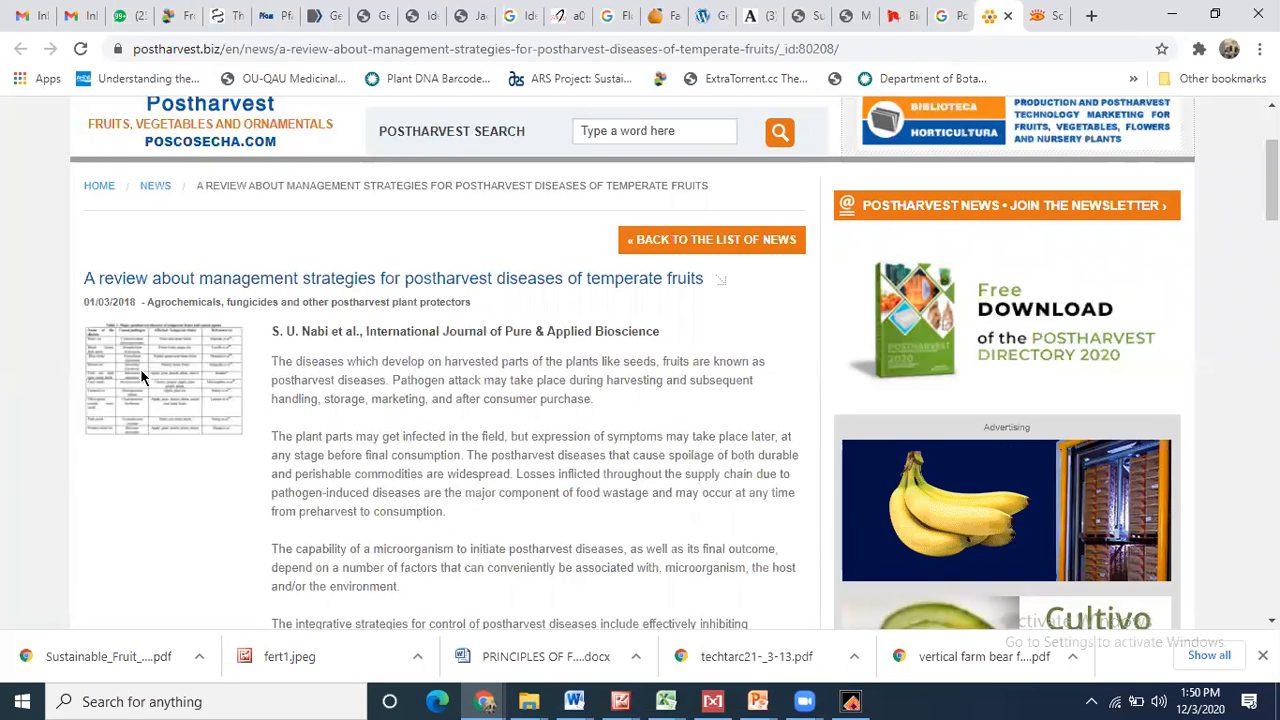
click(958, 15)
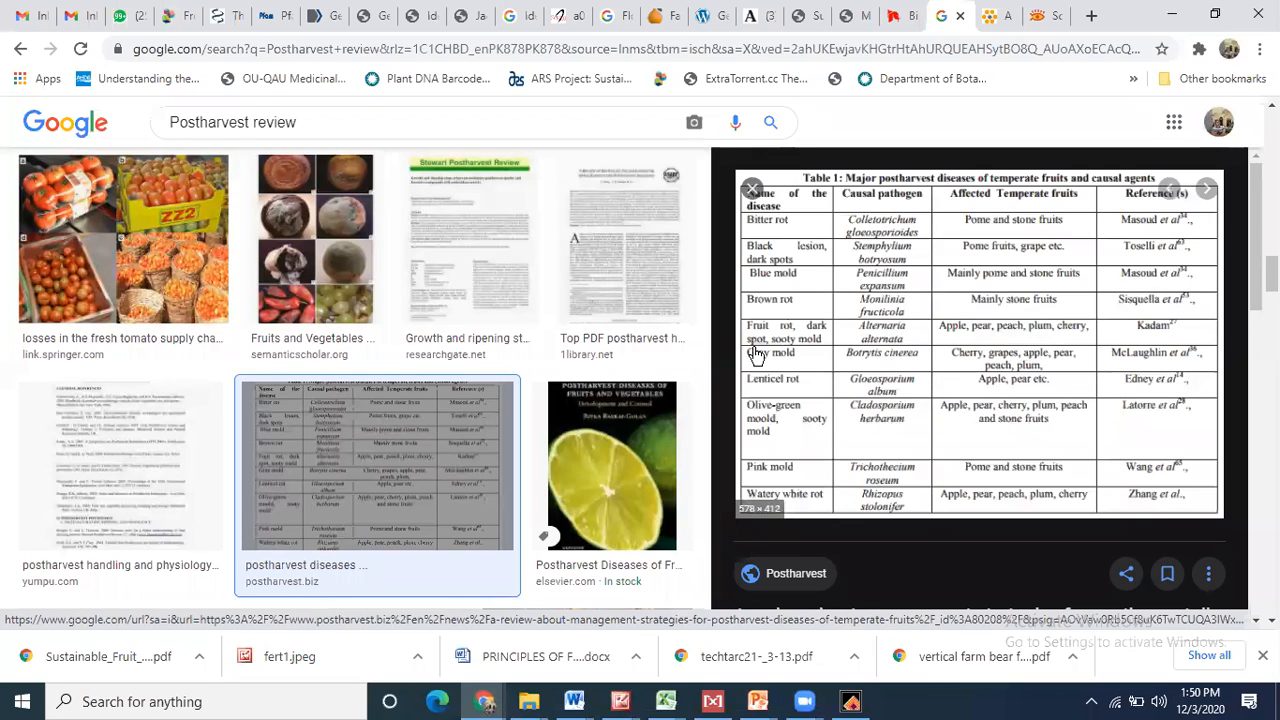
- Preview the 'Challenges in Postharvest Management' biocontrol-agents table image
scroll(356, 380, down, 8)
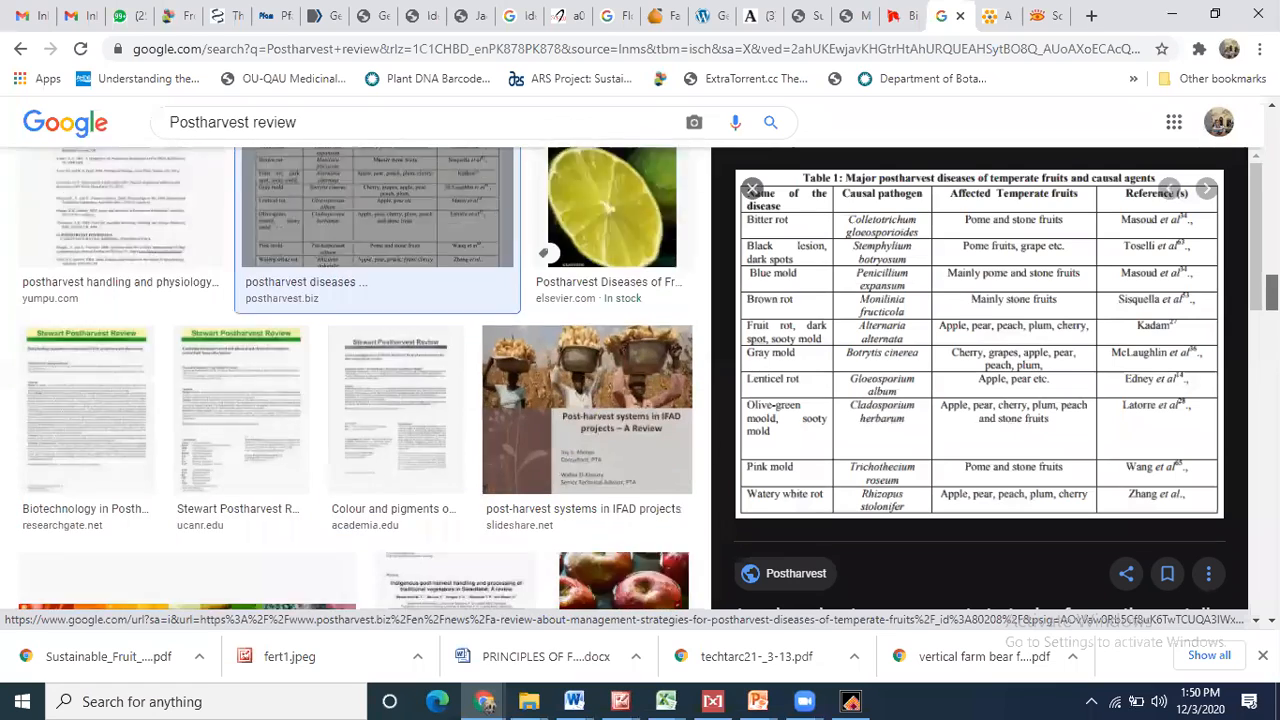
scroll(356, 380, down, 7)
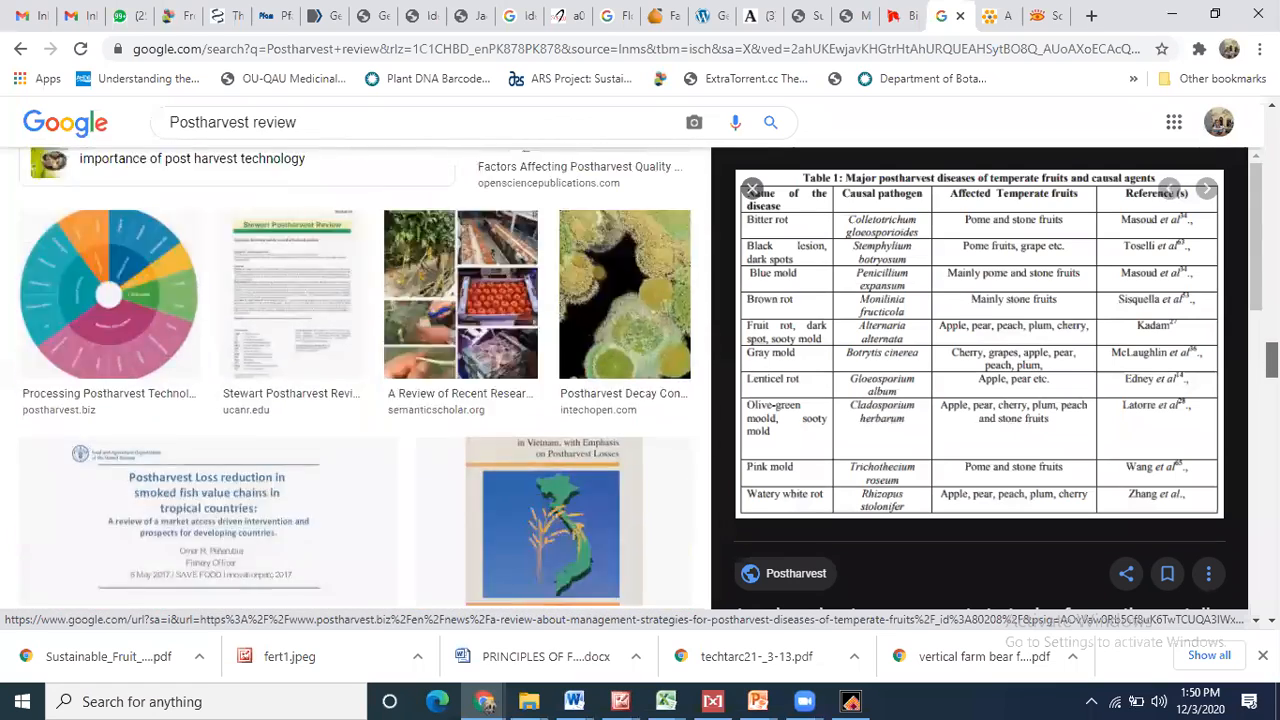
scroll(356, 380, up, 1)
scroll(356, 380, down, 6)
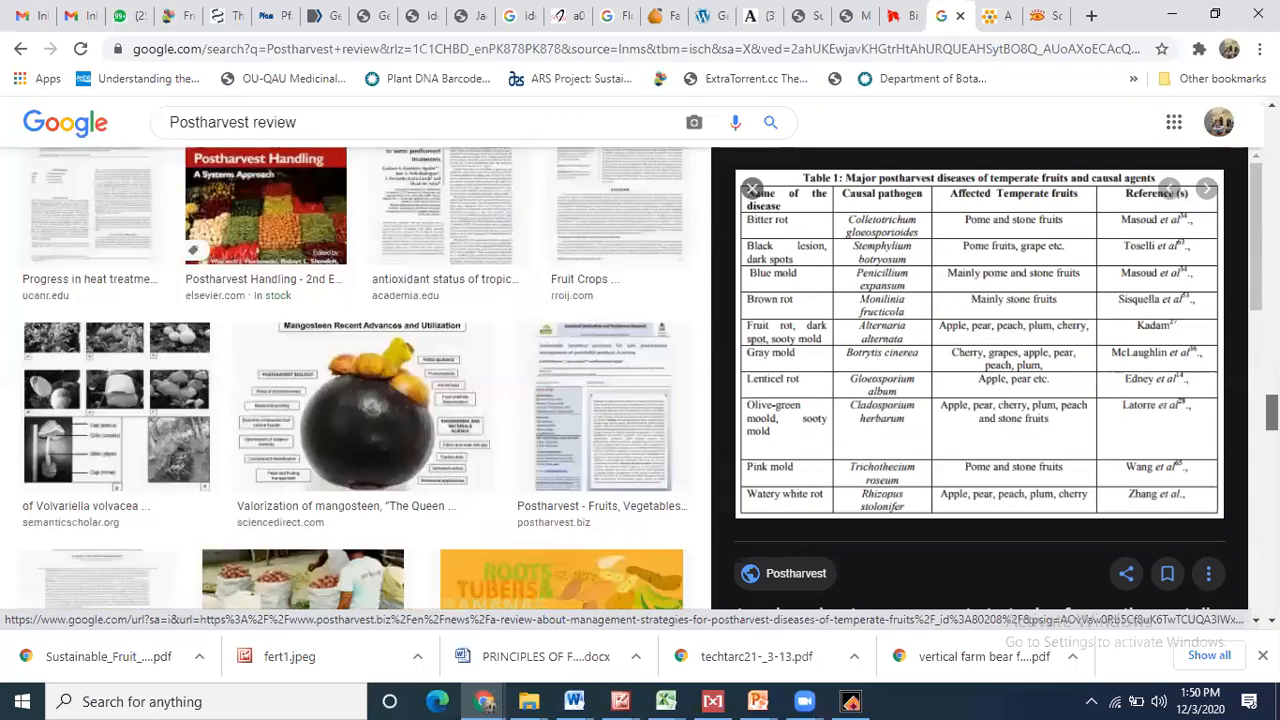
scroll(356, 380, down, 8)
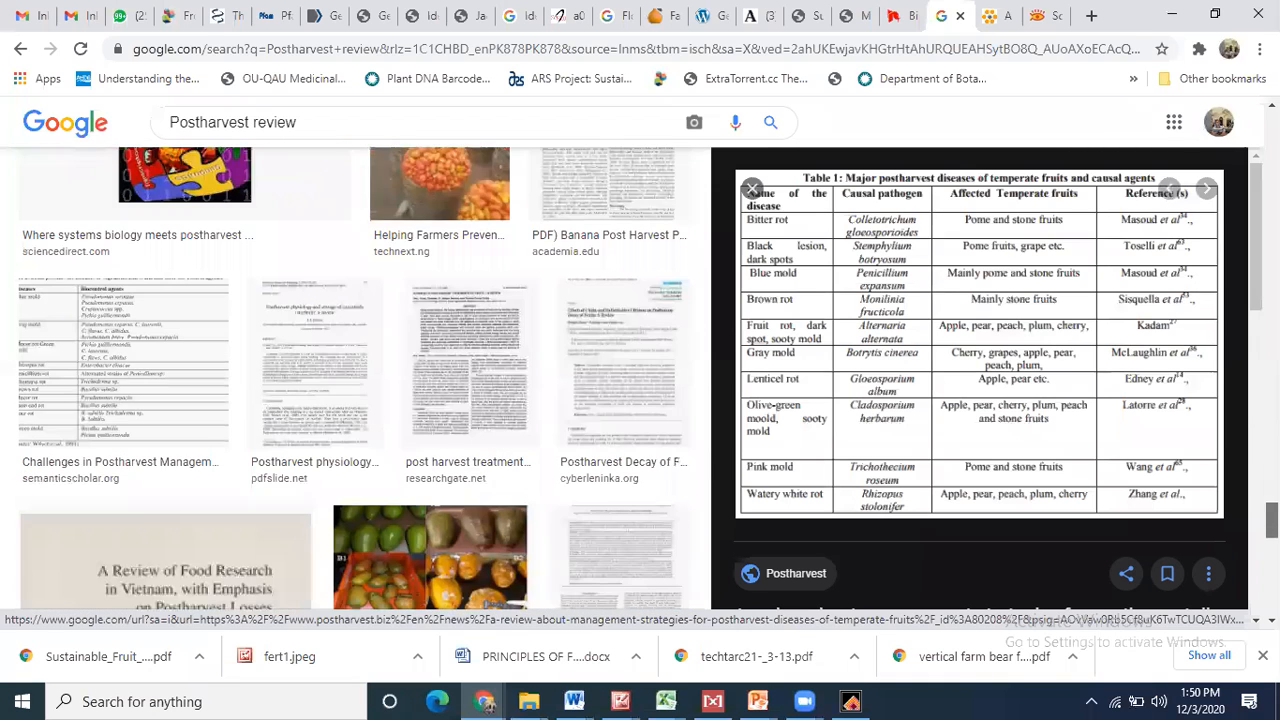
scroll(140, 330, up, 2)
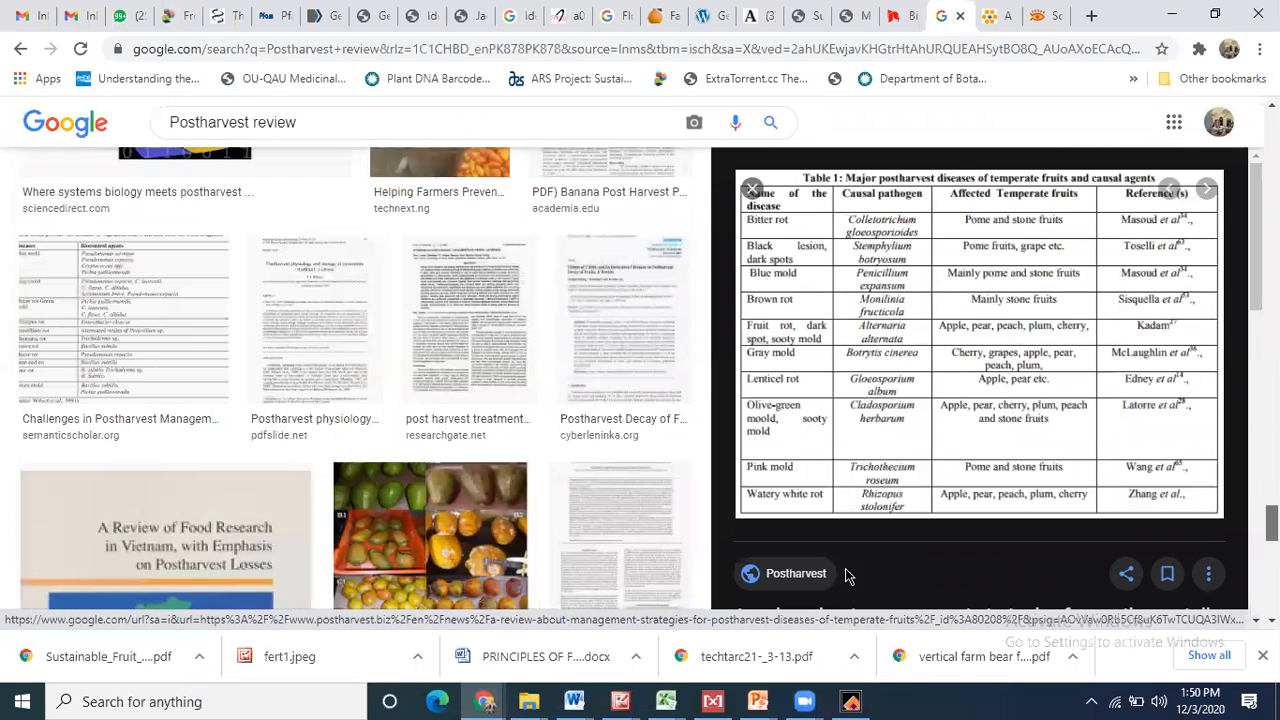
click(135, 313)
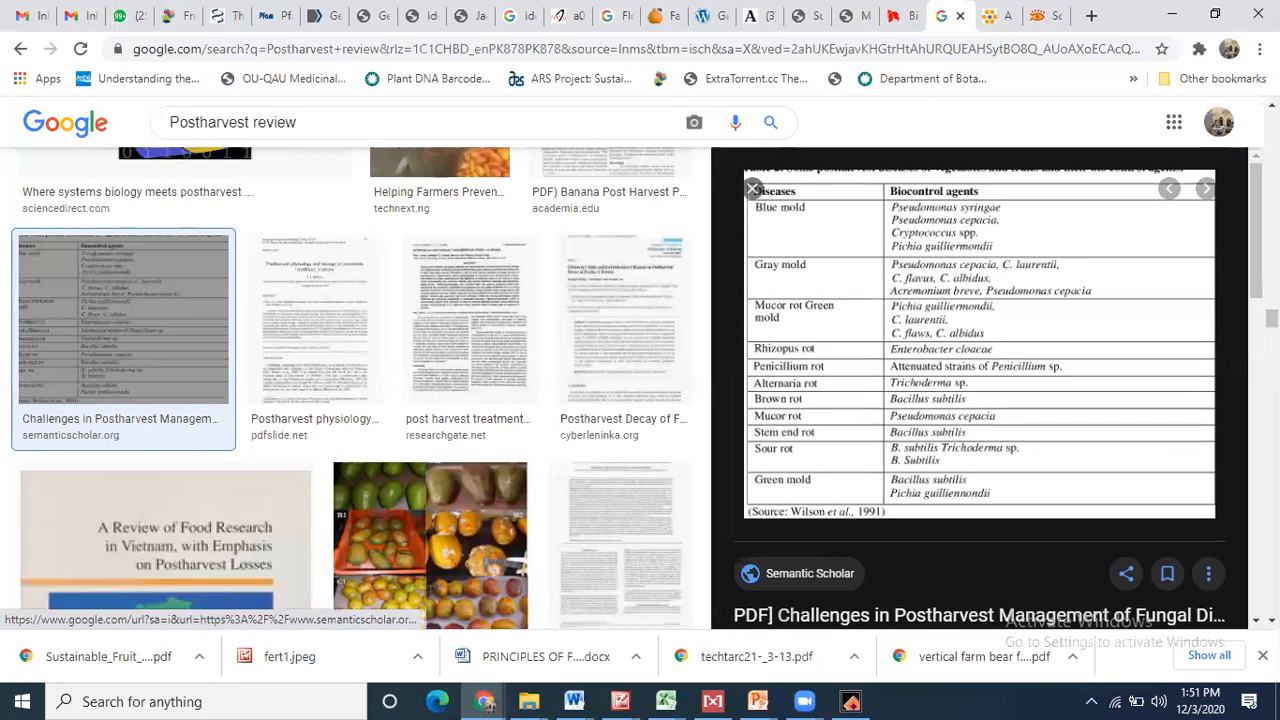
scroll(129, 300, up, 5)
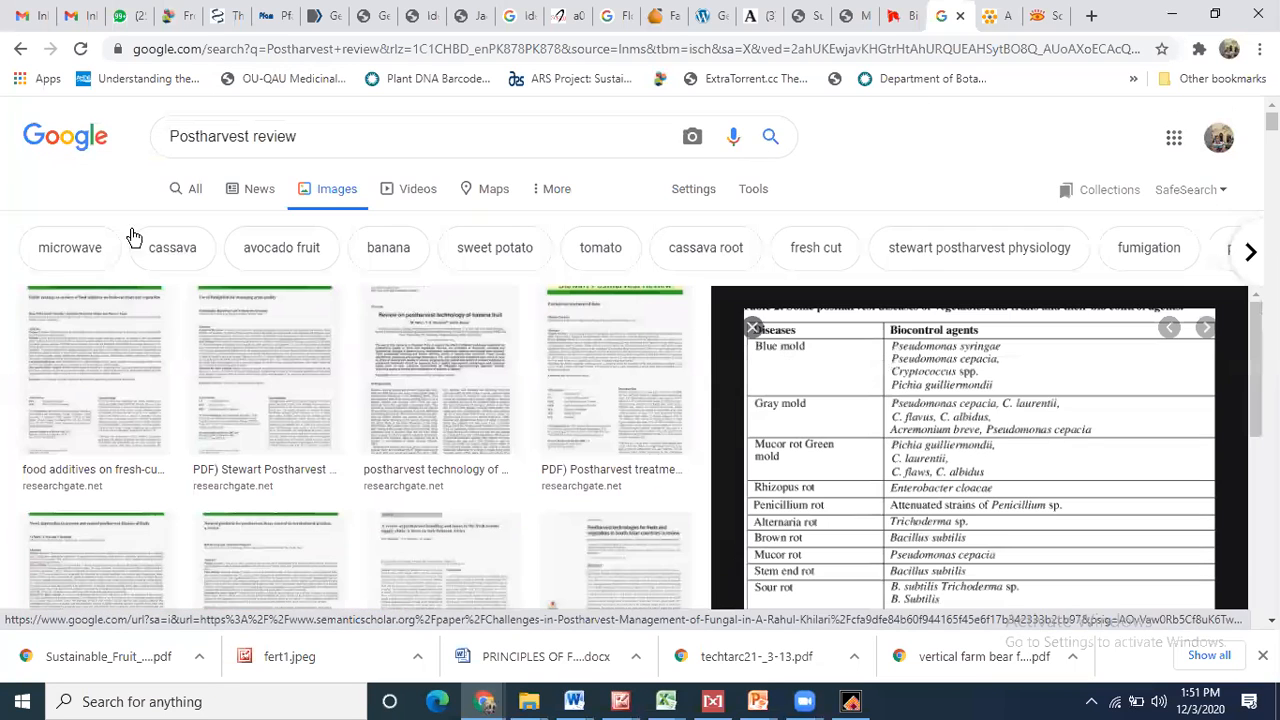
- From the All results, open the 'Light quality manipulation' review article on ScienceDirect
click(185, 188)
scroll(185, 190, down, 2)
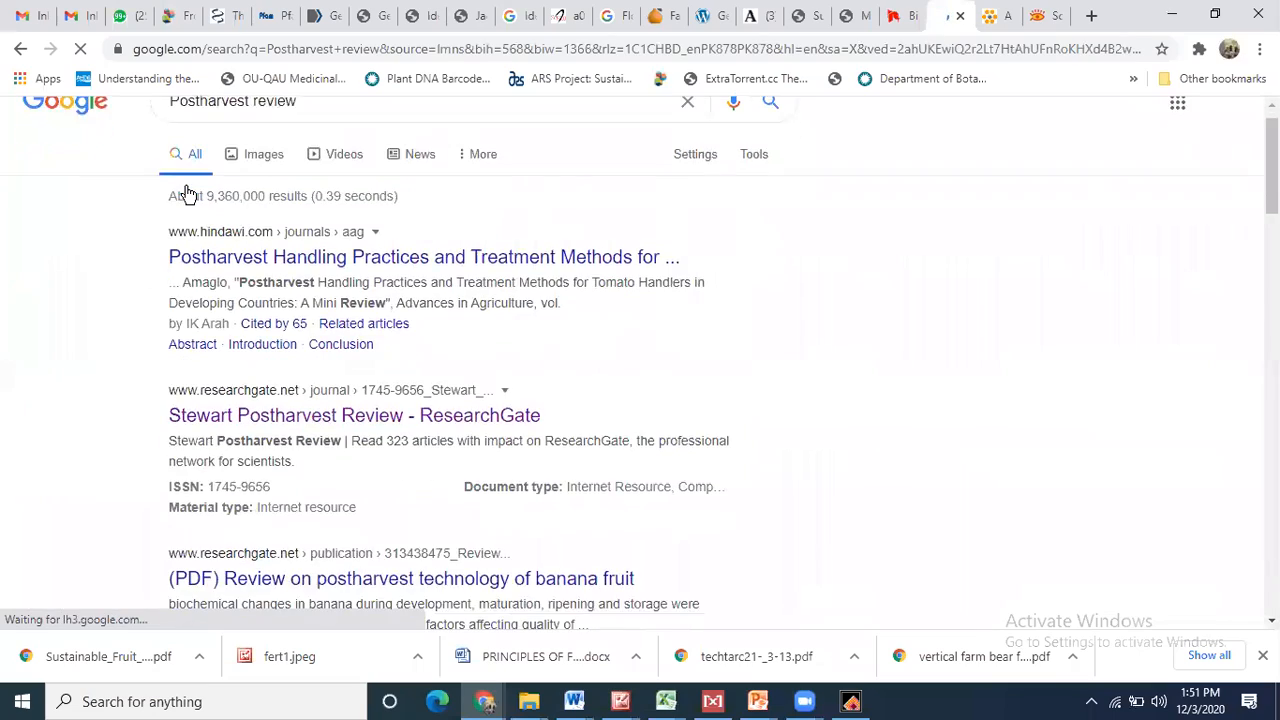
scroll(187, 193, down, 8)
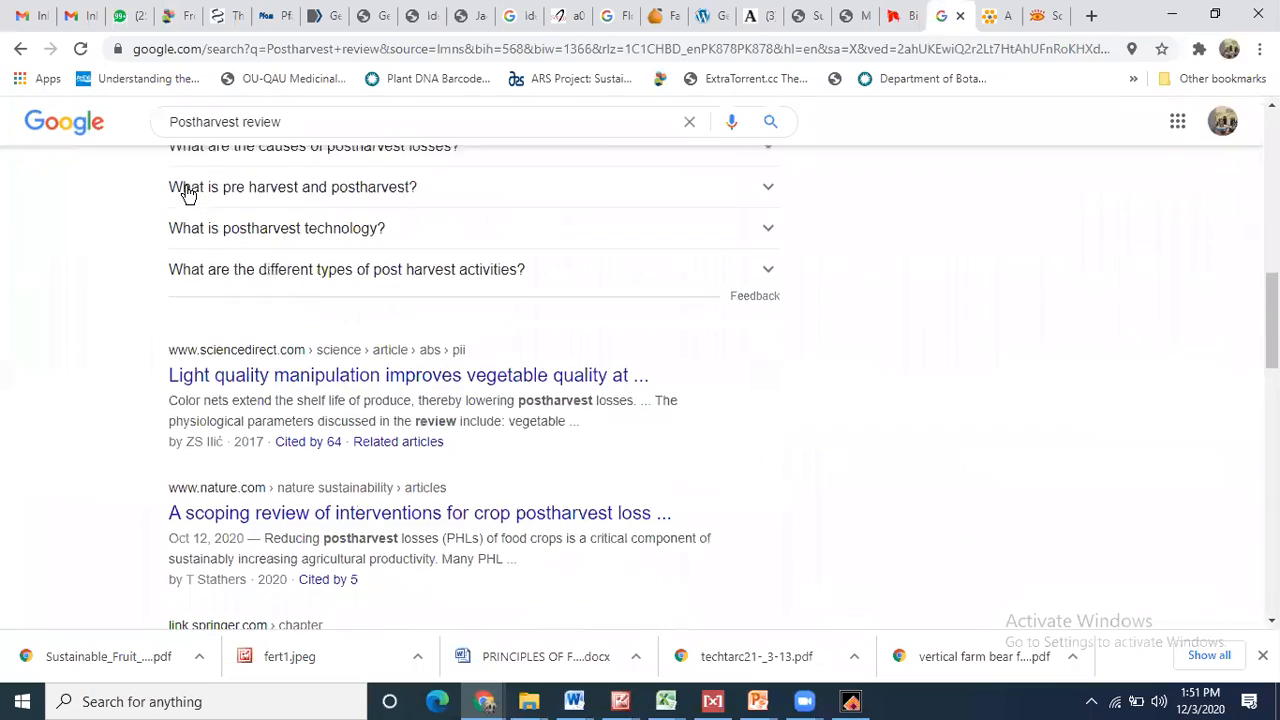
click(363, 342)
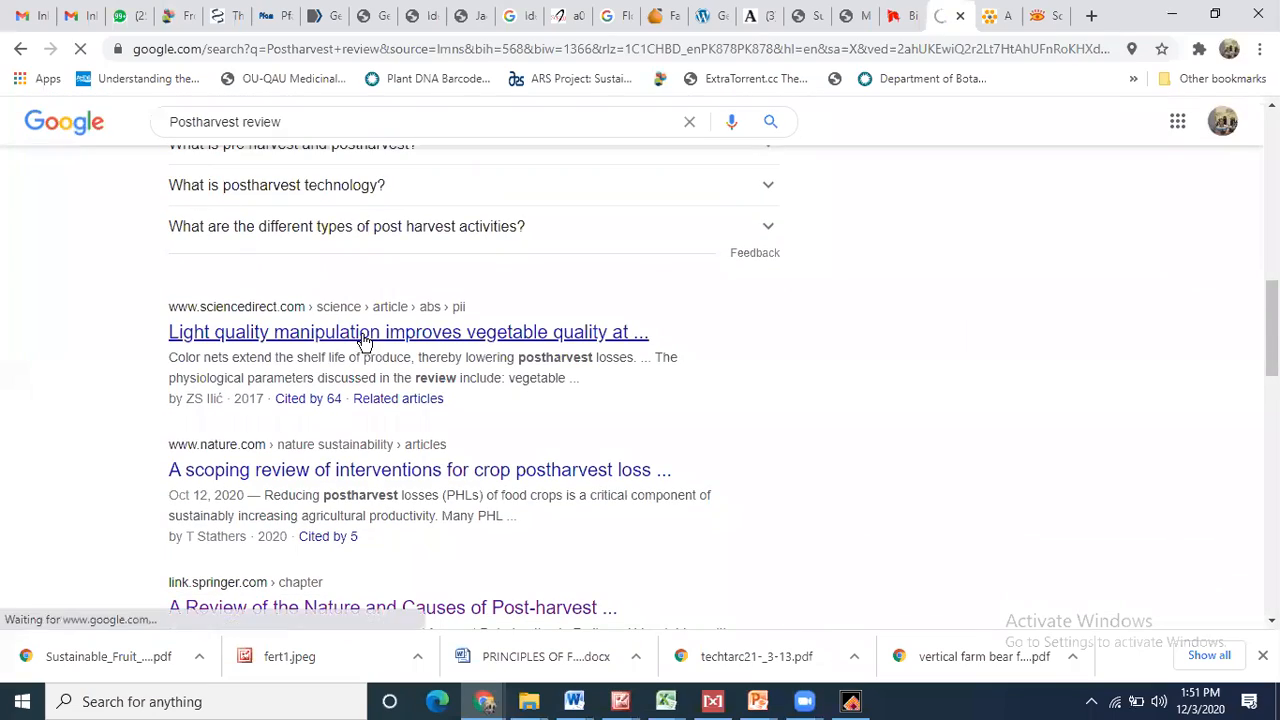
- Skim the review page, select its web address, and return to the Sci-Hub Snowdon PDF
scroll(363, 342, down, 5)
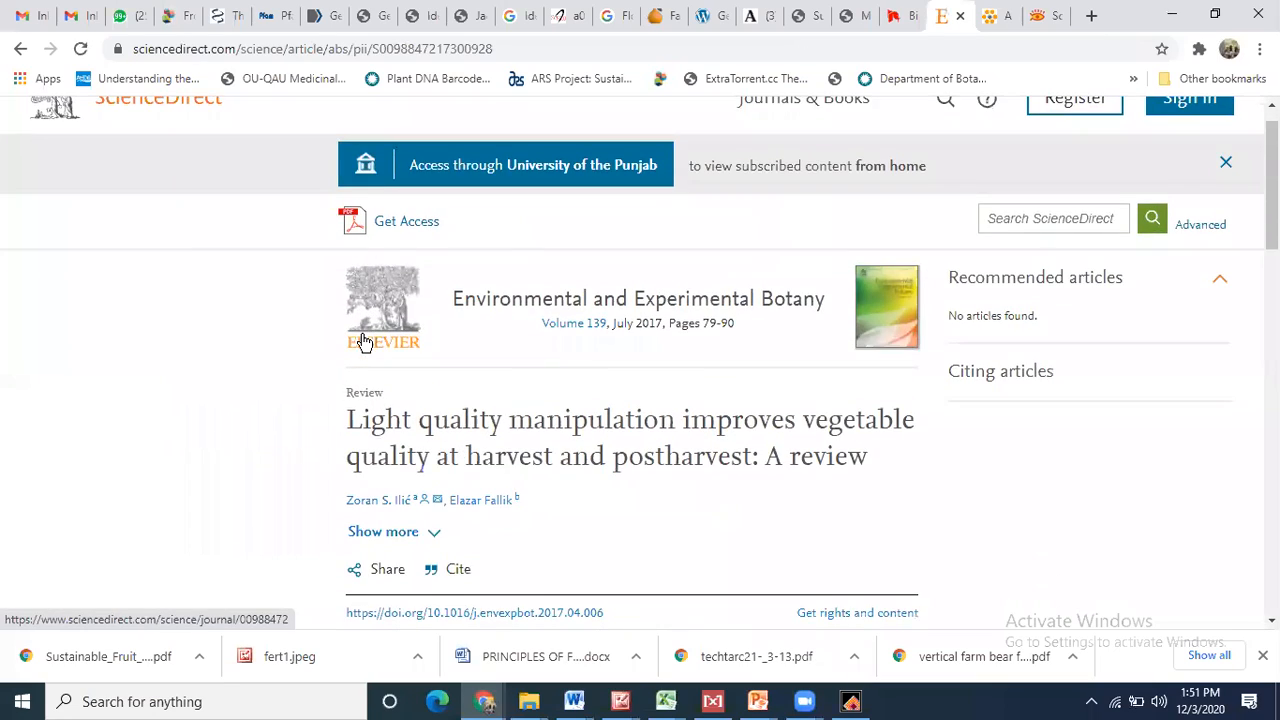
scroll(363, 342, down, 10)
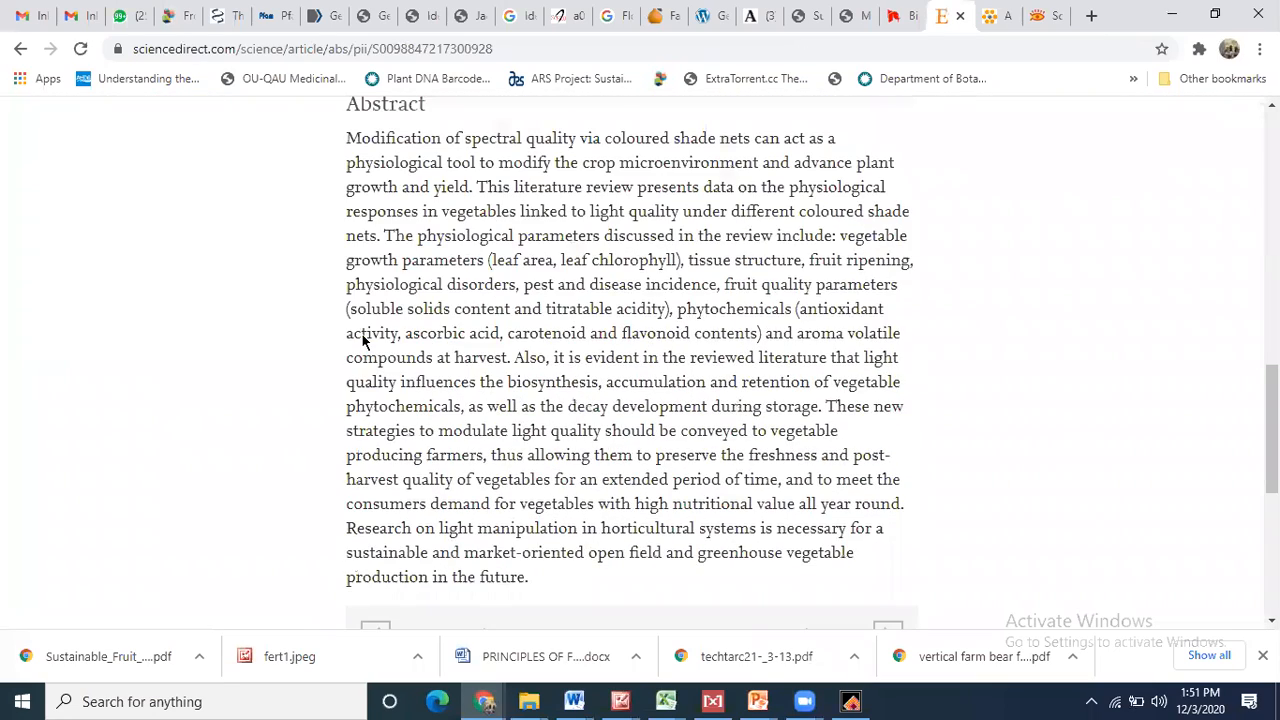
scroll(363, 342, up, 15)
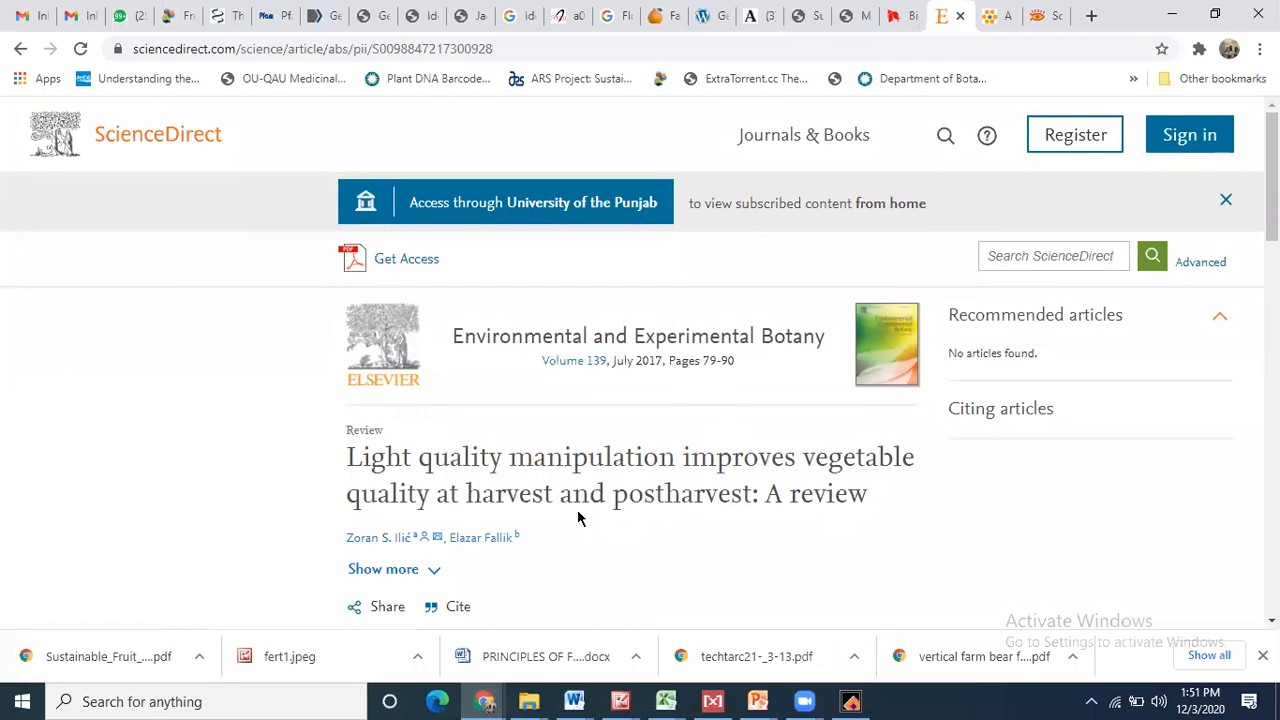
scroll(578, 517, down, 1)
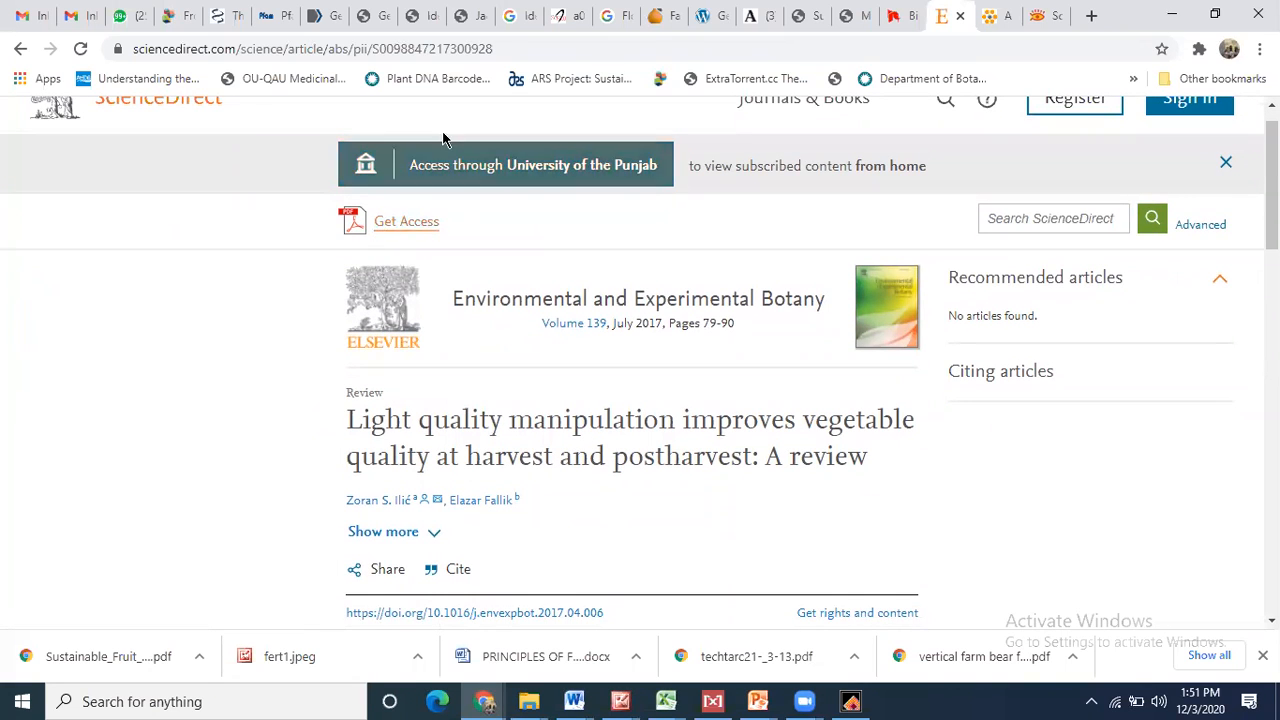
click(514, 54)
key(ctrl+c)
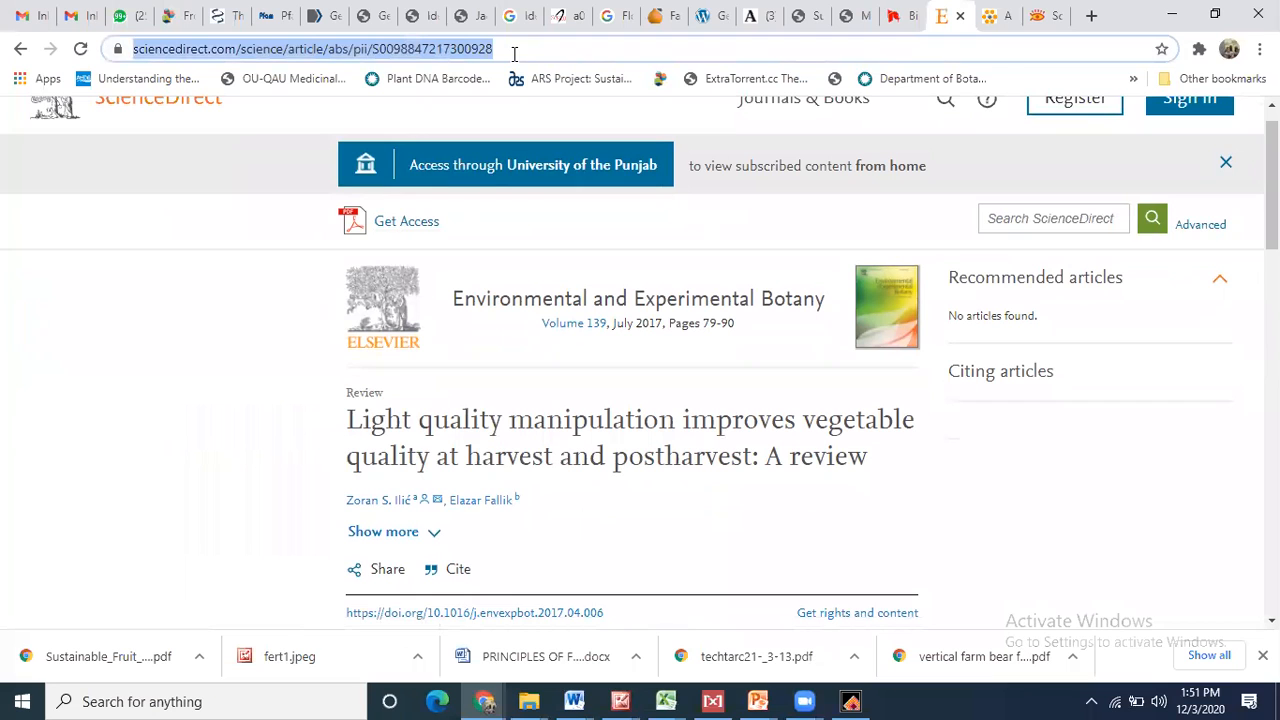
click(1040, 14)
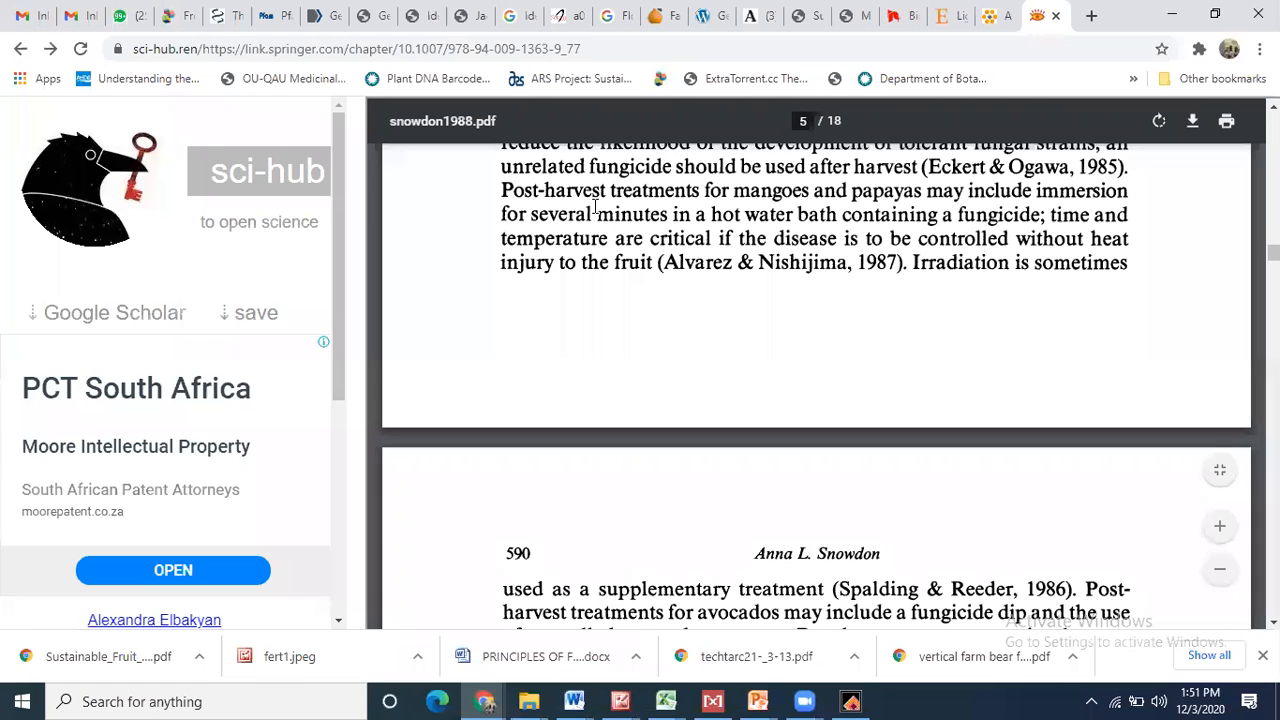
- Load the light quality review in Sci-Hub by pasting its ScienceDirect link
click(553, 50)
text(sc)
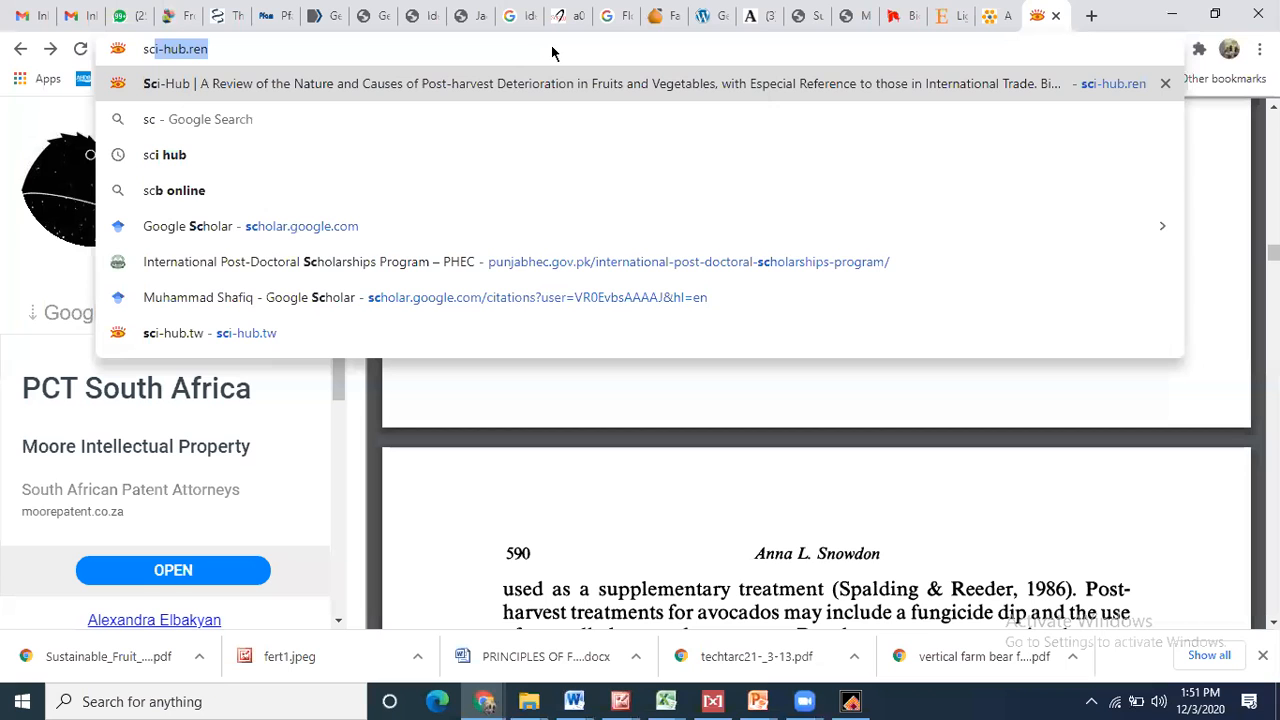
click(500, 96)
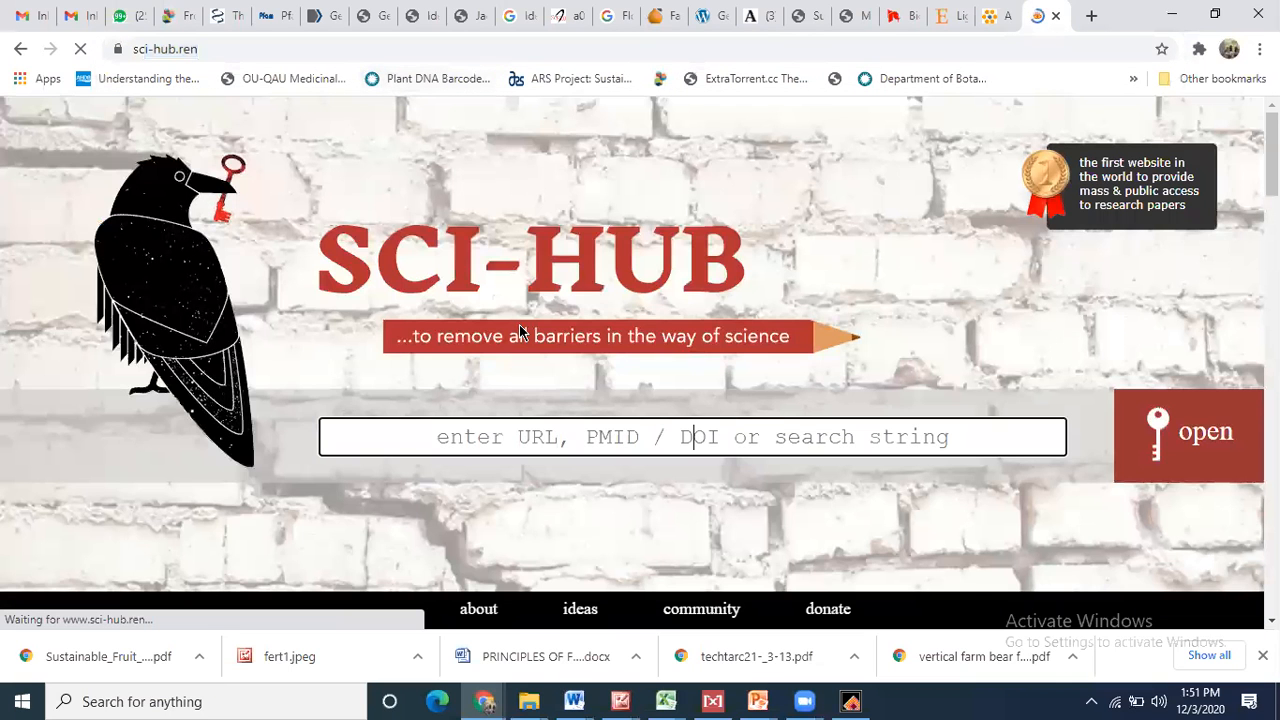
click(694, 437)
key(ctrl+v)
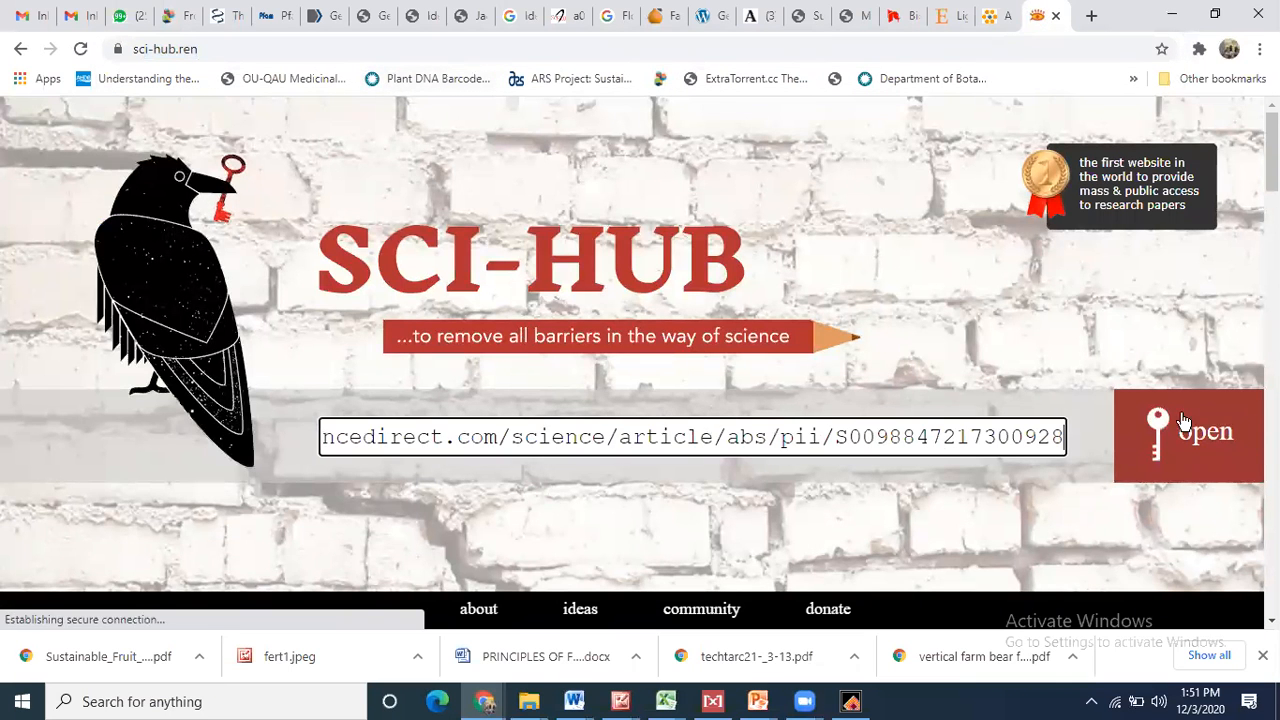
click(1227, 446)
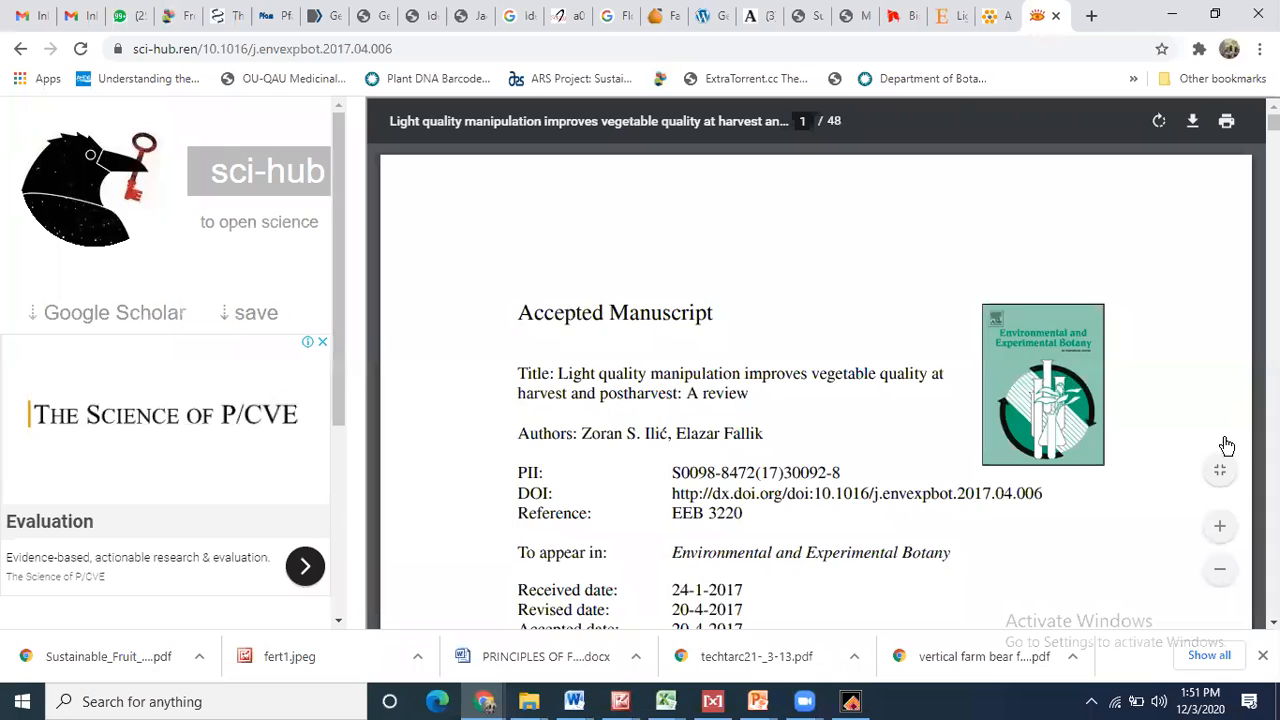
- Scroll to the end of the 48-page review PDF, then back up to Table 3 on page 47
scroll(815, 385, down, 10)
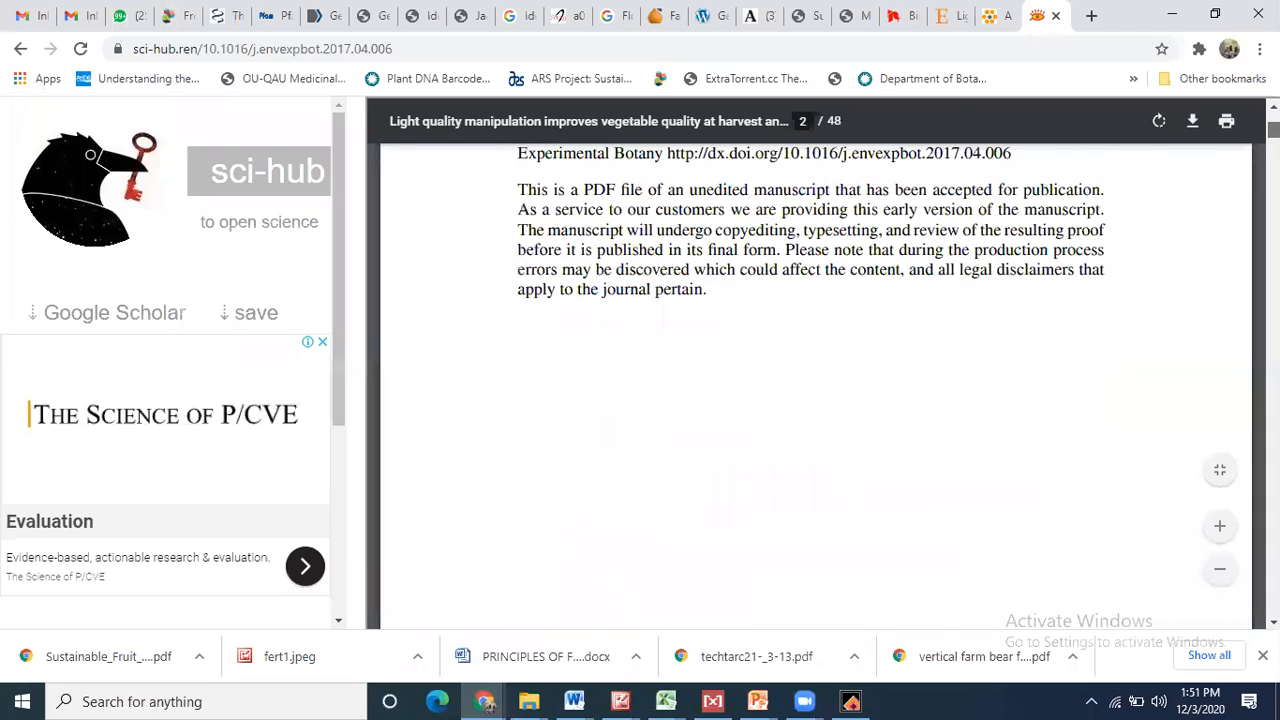
scroll(815, 385, up, 3)
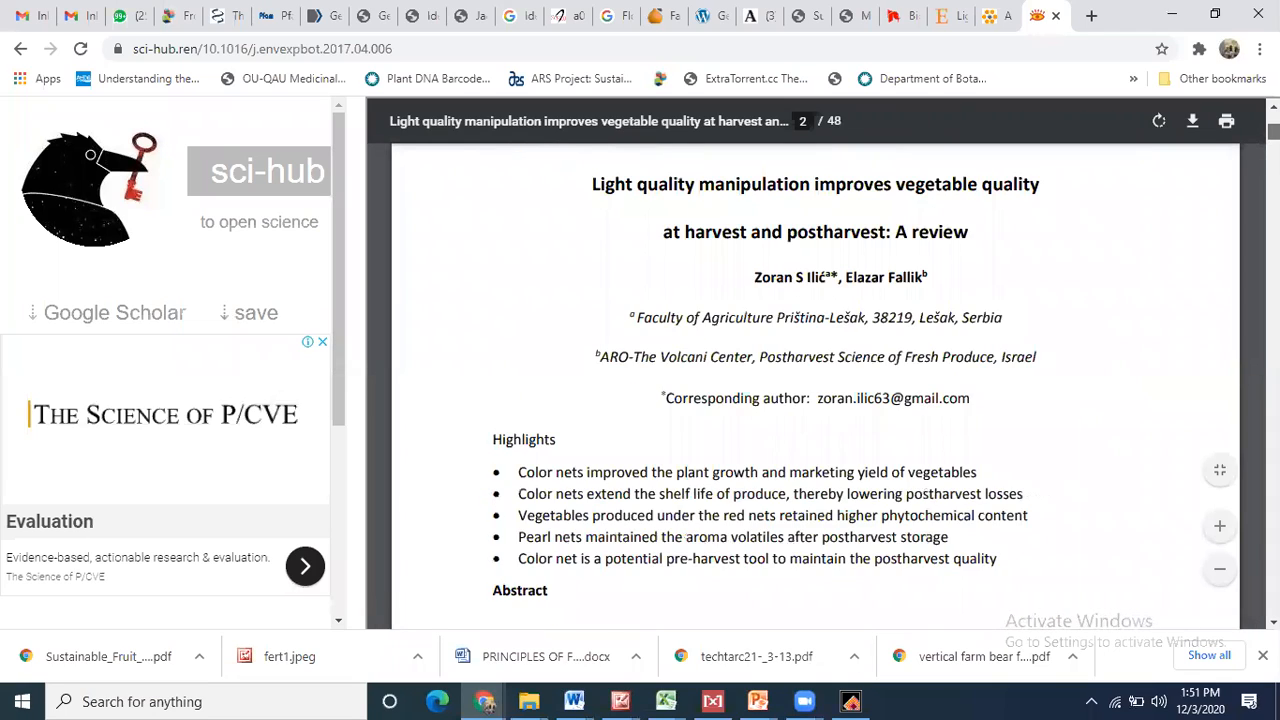
scroll(815, 385, down, 14)
scroll(815, 385, down, 20)
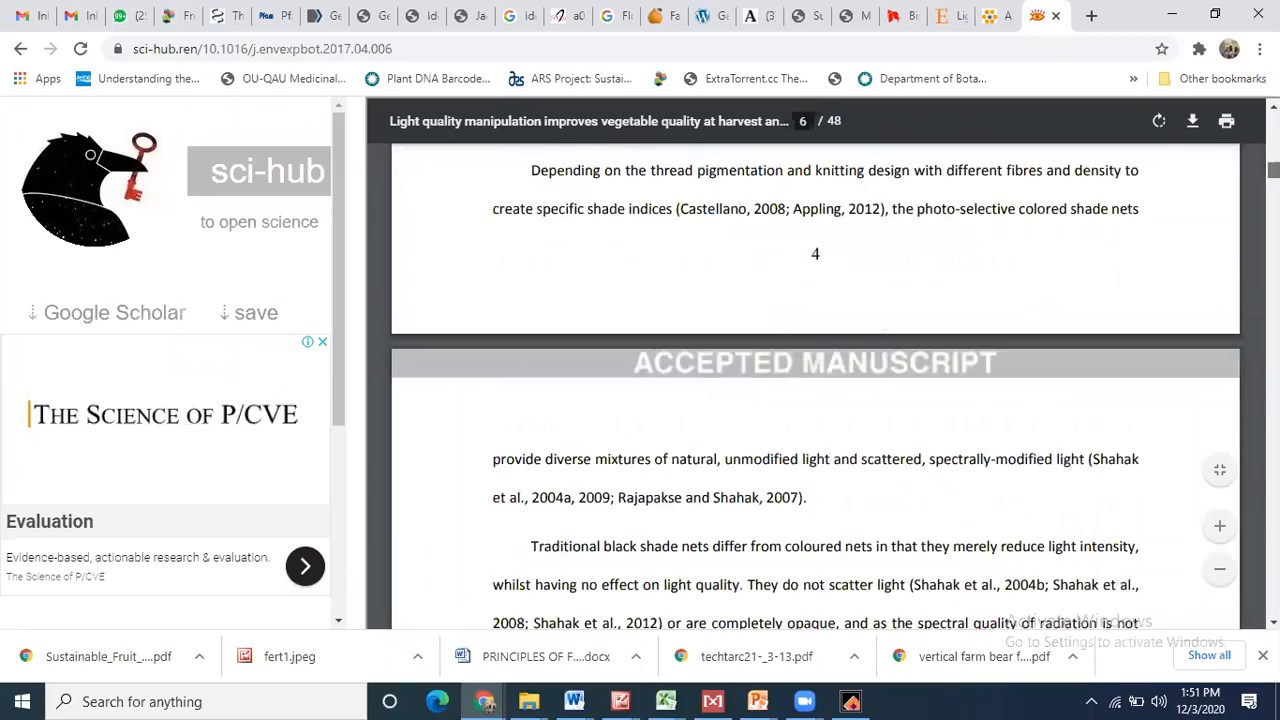
scroll(815, 385, down, 20)
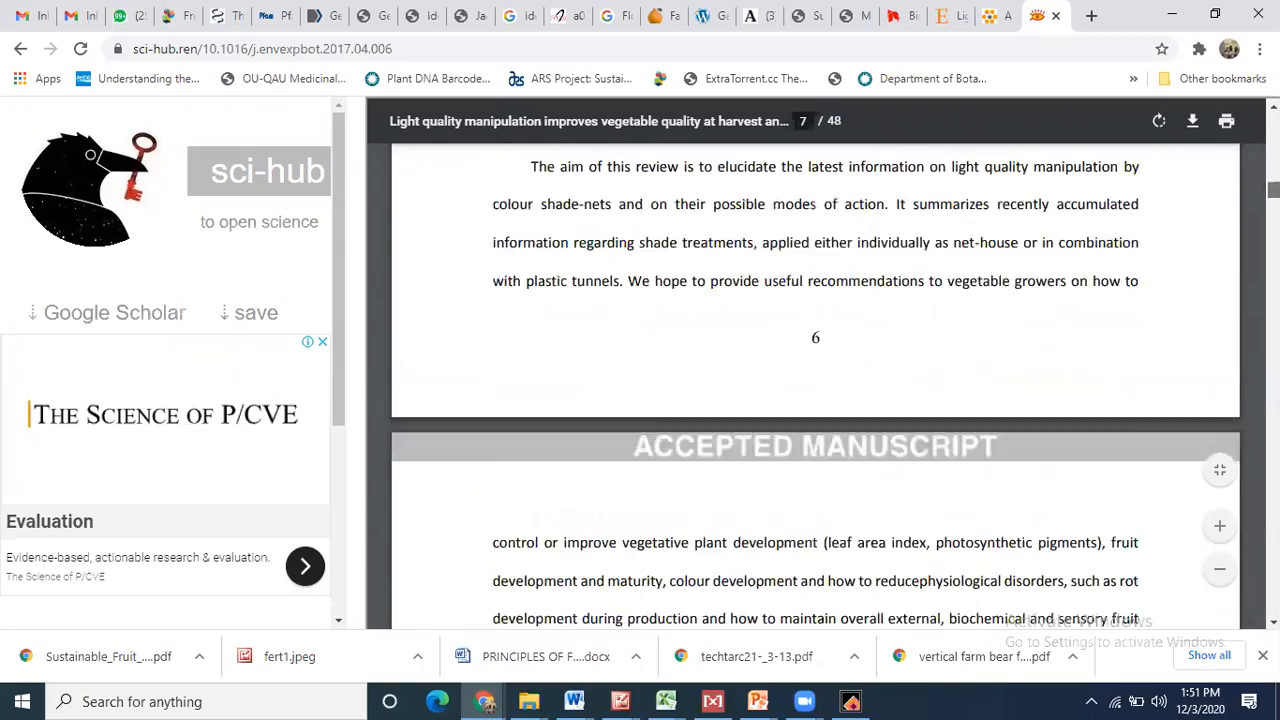
scroll(815, 385, down, 20)
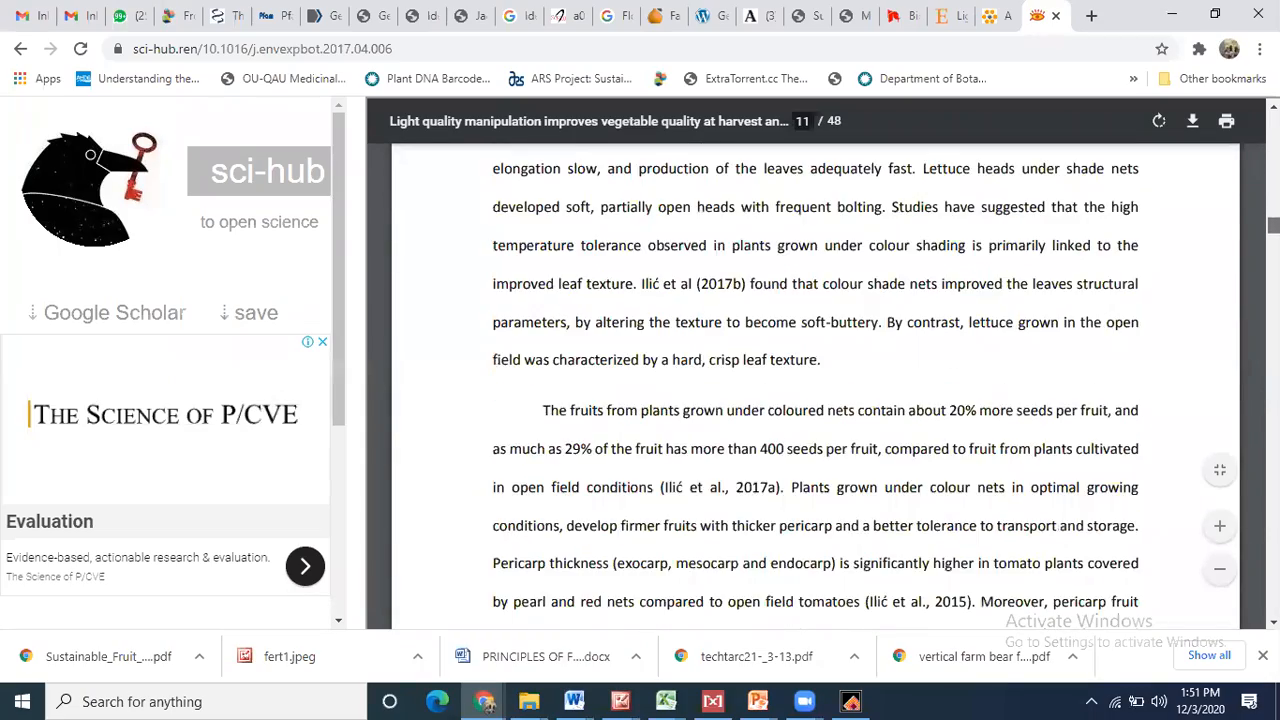
scroll(815, 385, down, 20)
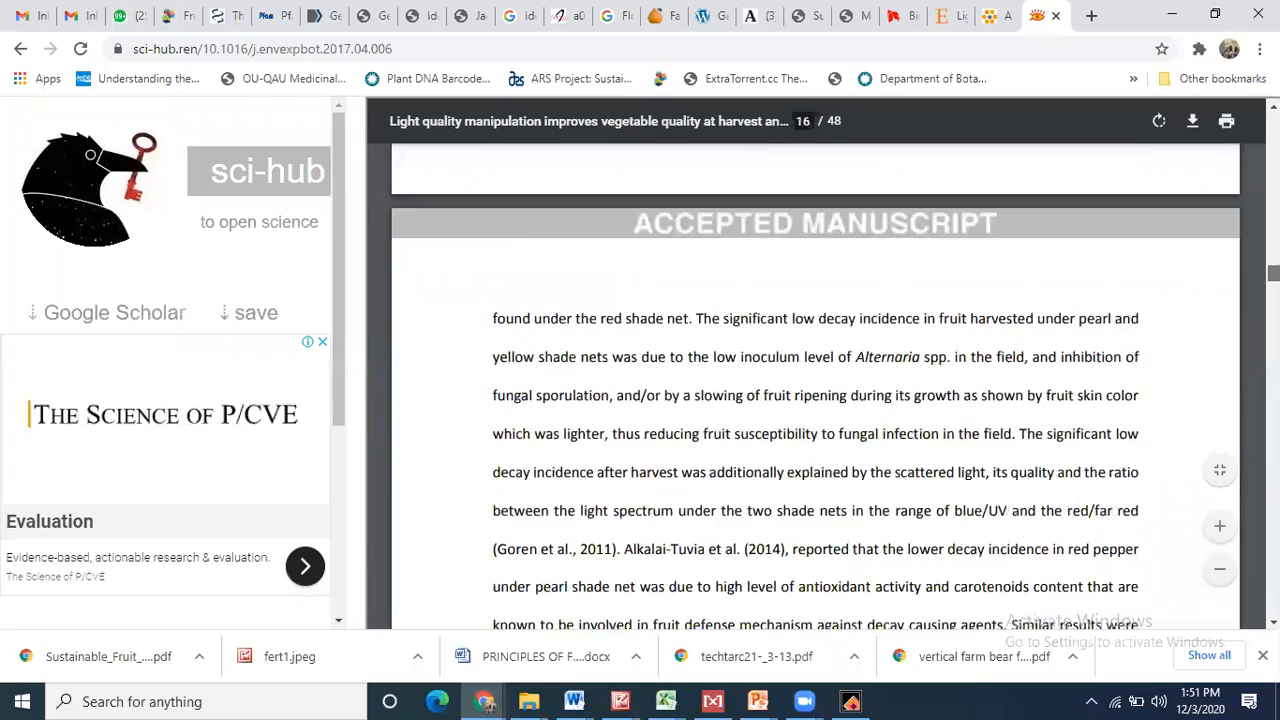
scroll(815, 385, down, 20)
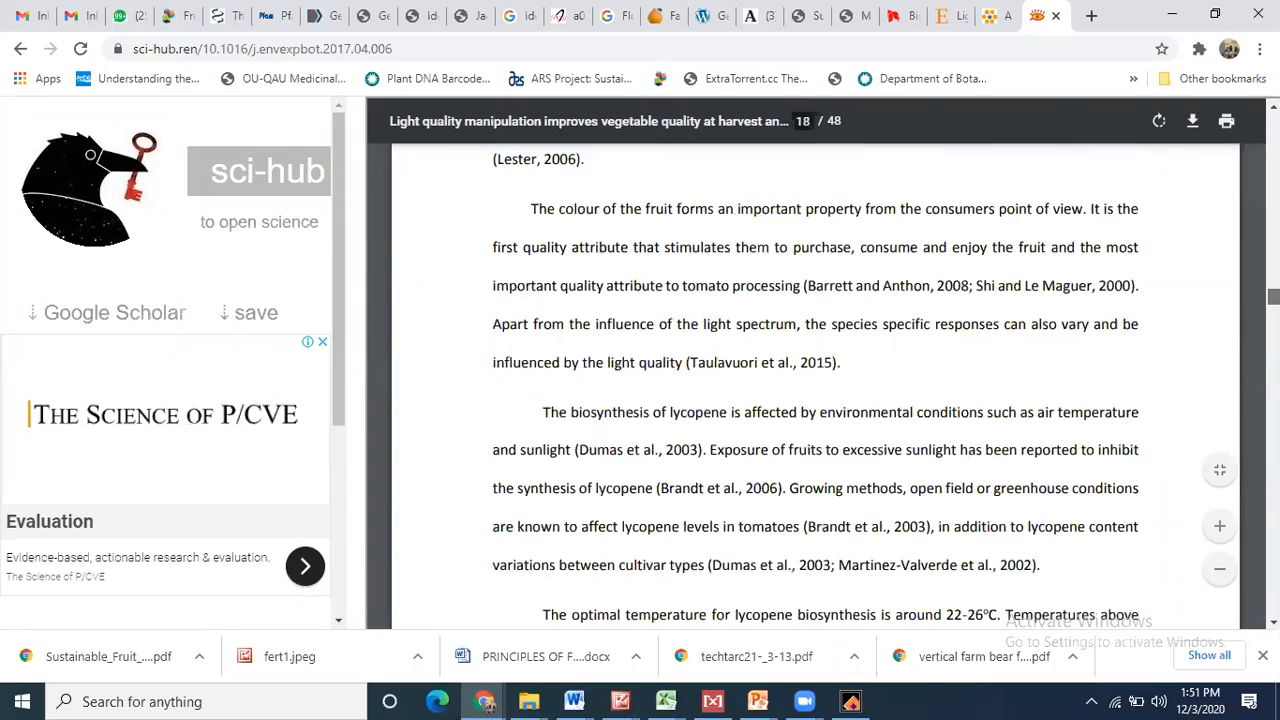
scroll(815, 385, down, 20)
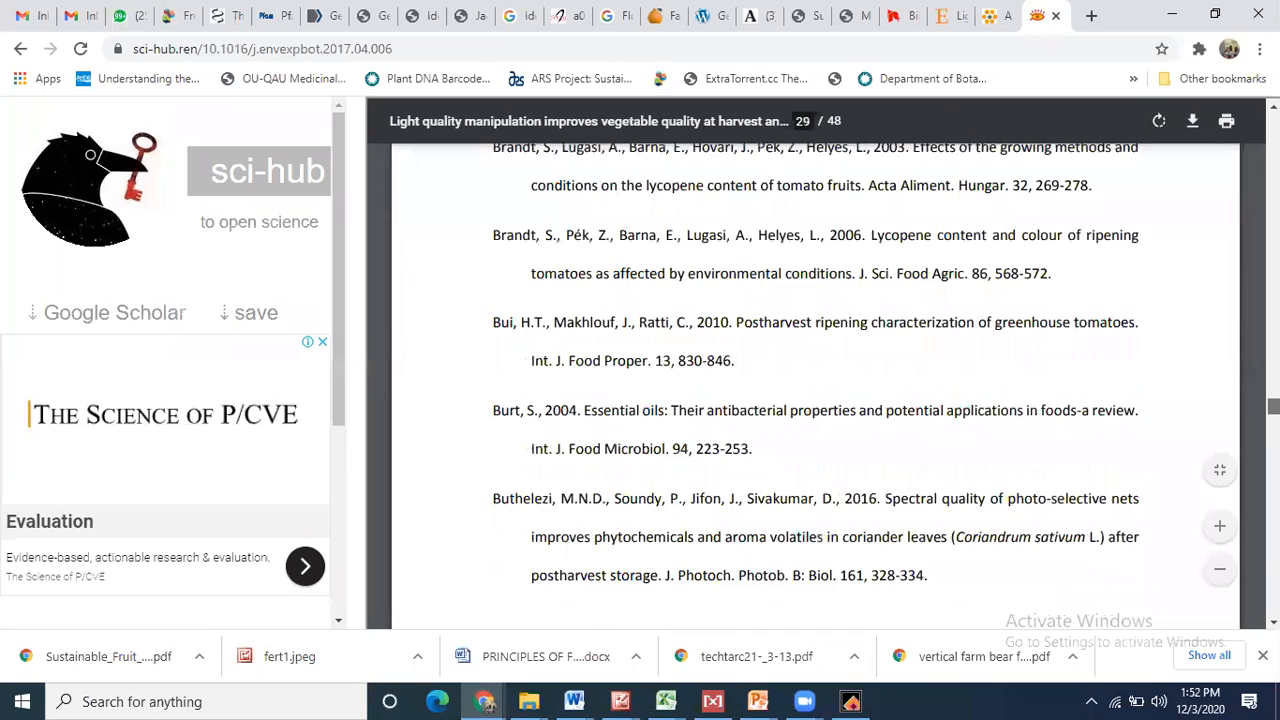
scroll(815, 385, down, 20)
scroll(815, 385, up, 12)
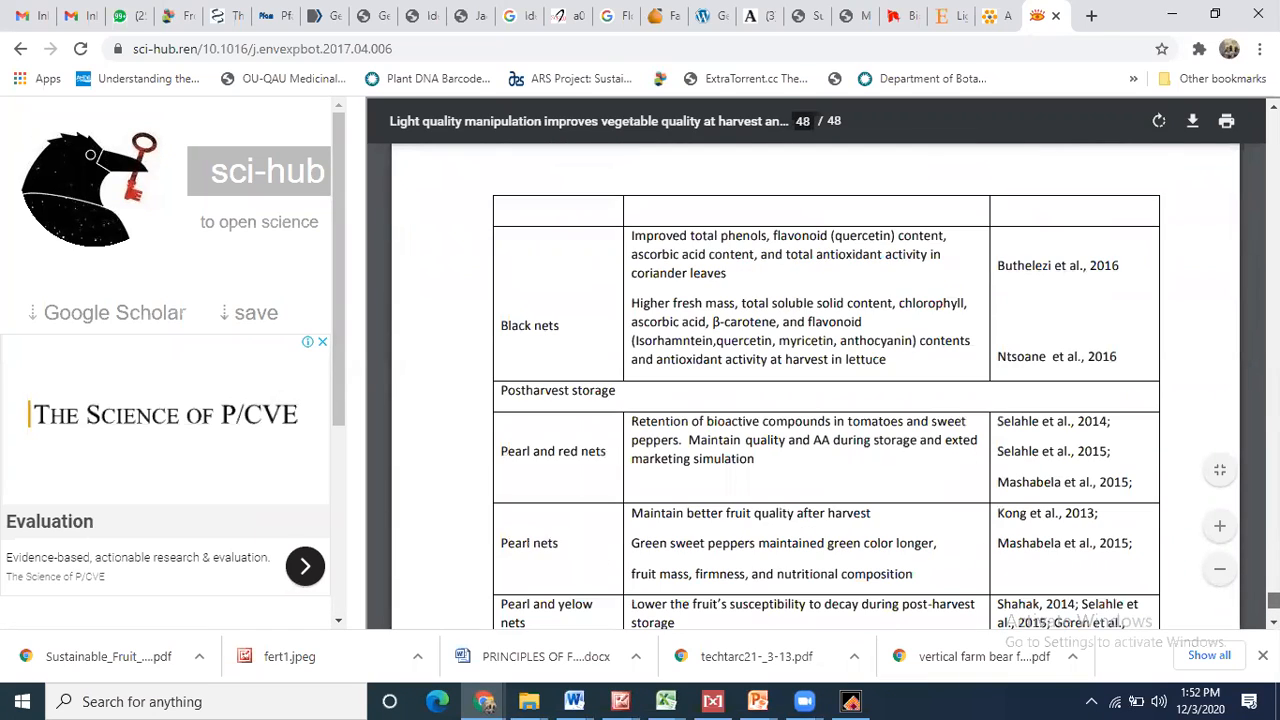
scroll(815, 385, up, 15)
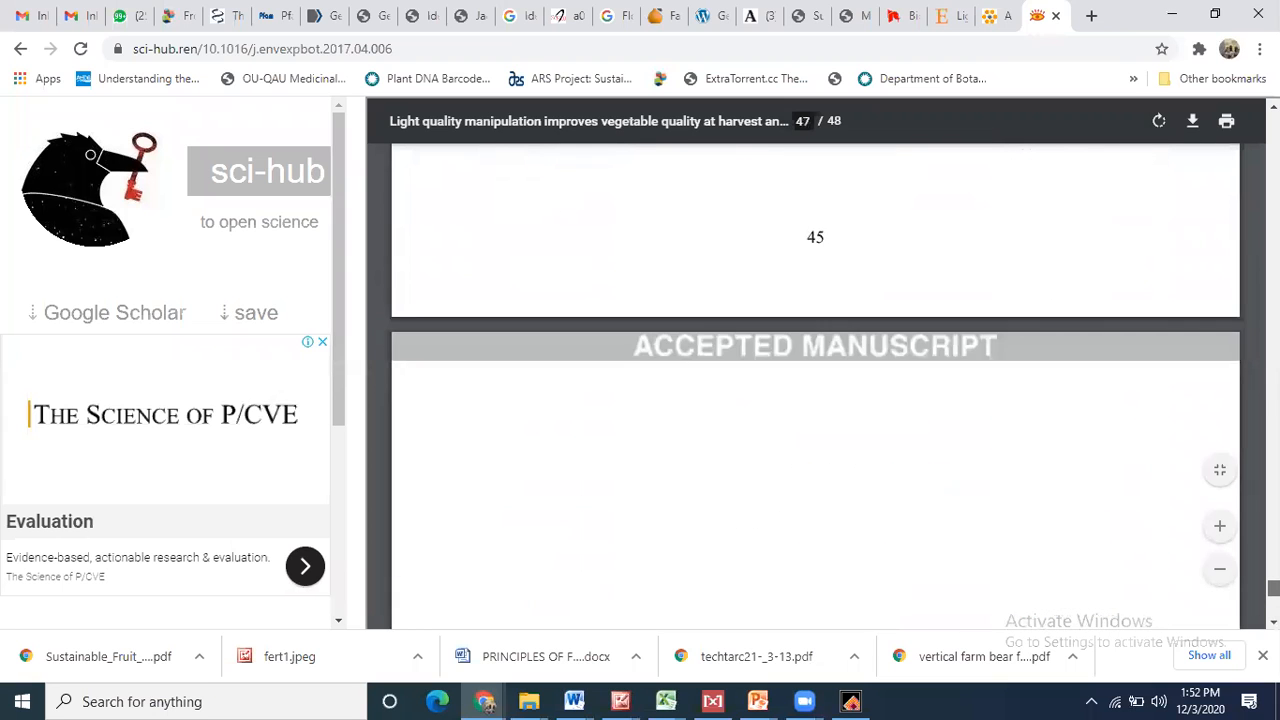
scroll(815, 385, down, 4)
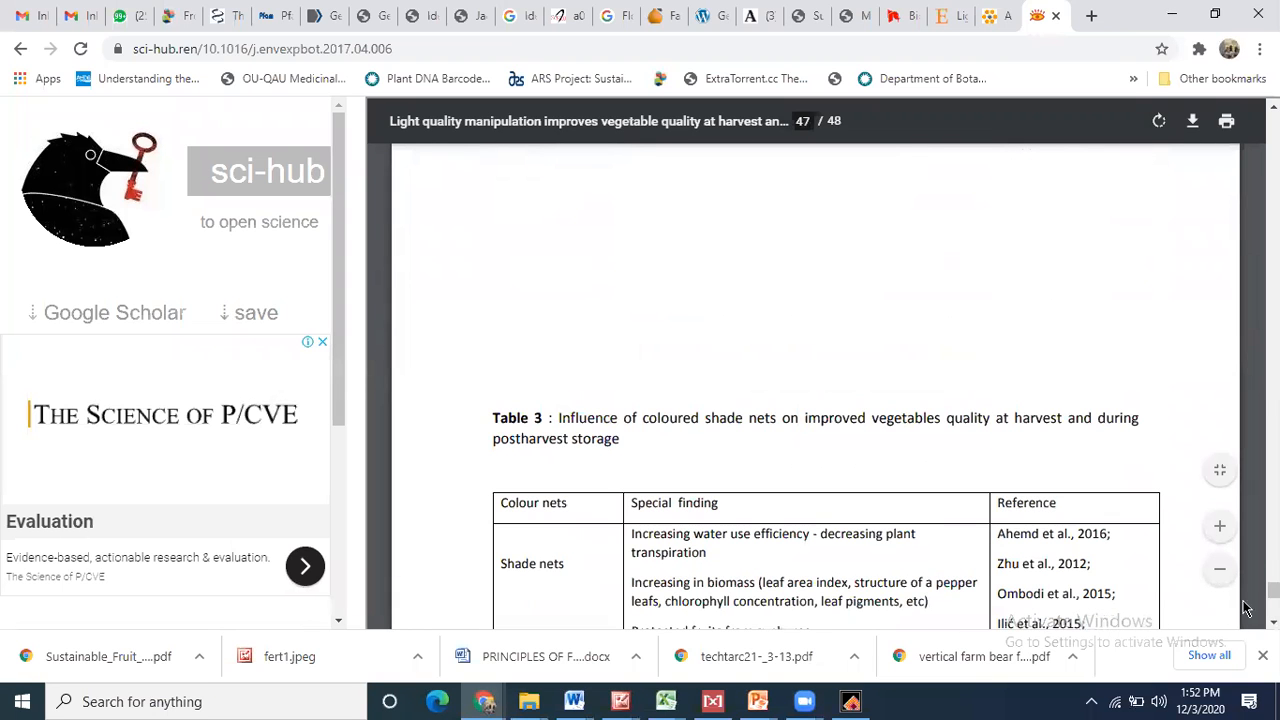
scroll(870, 238, down, 3)
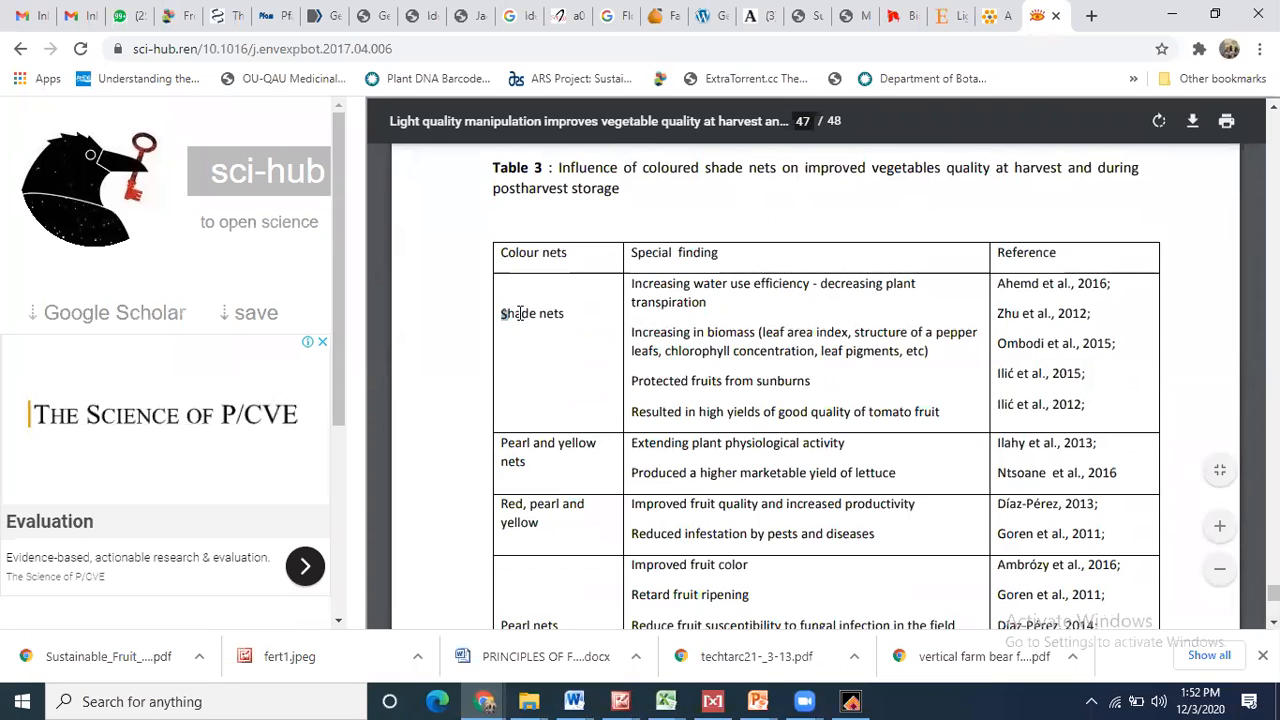
drag(502, 313, 572, 314)
click(572, 314)
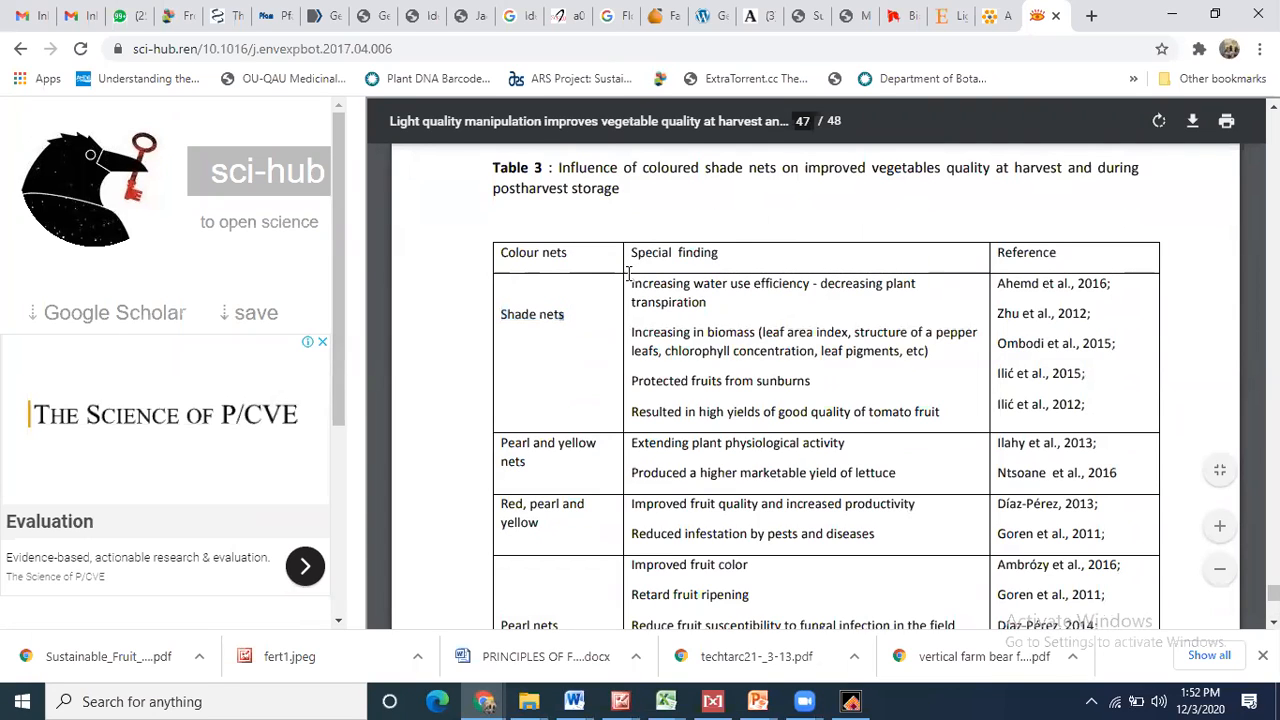
drag(632, 252, 750, 258)
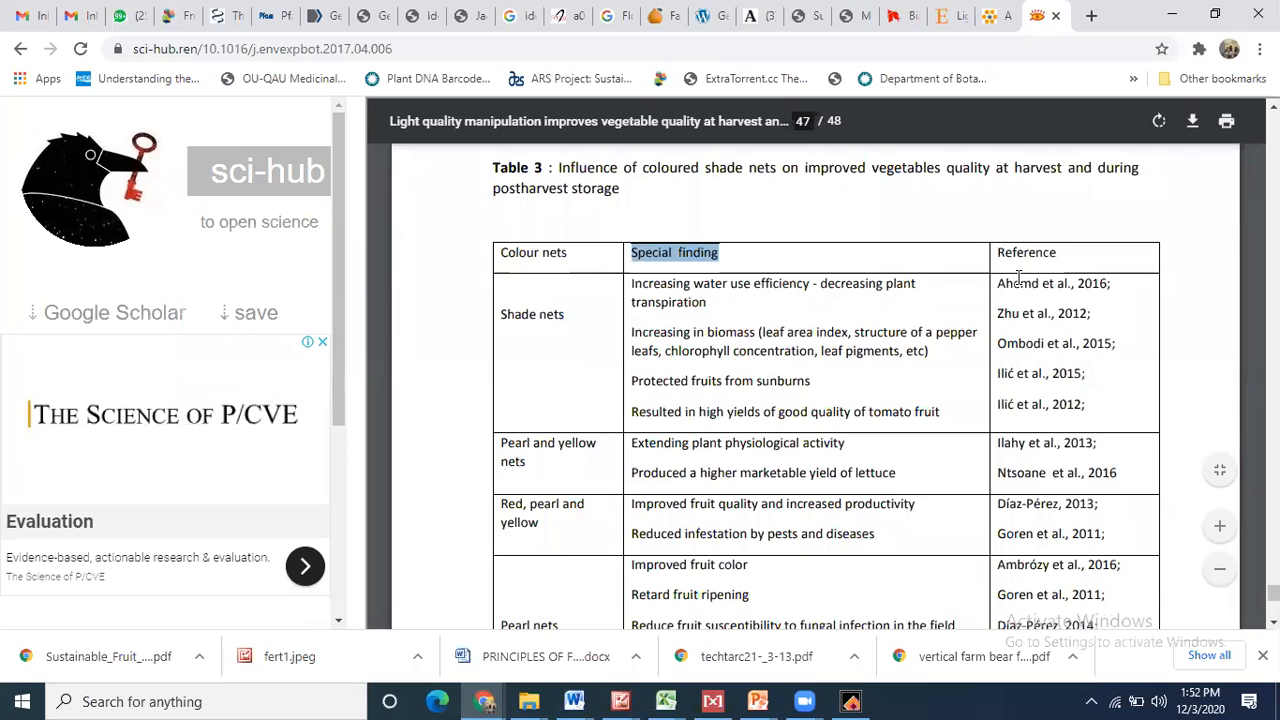
drag(1000, 283, 1151, 284)
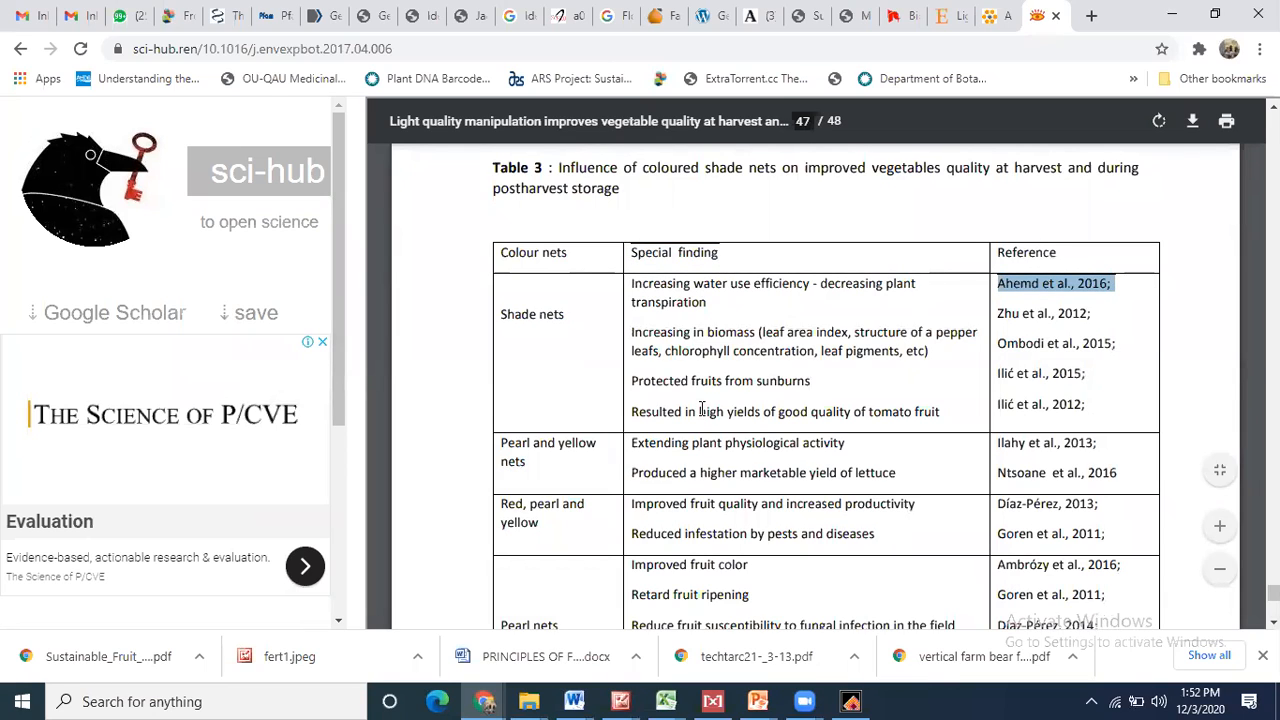
drag(501, 441, 527, 459)
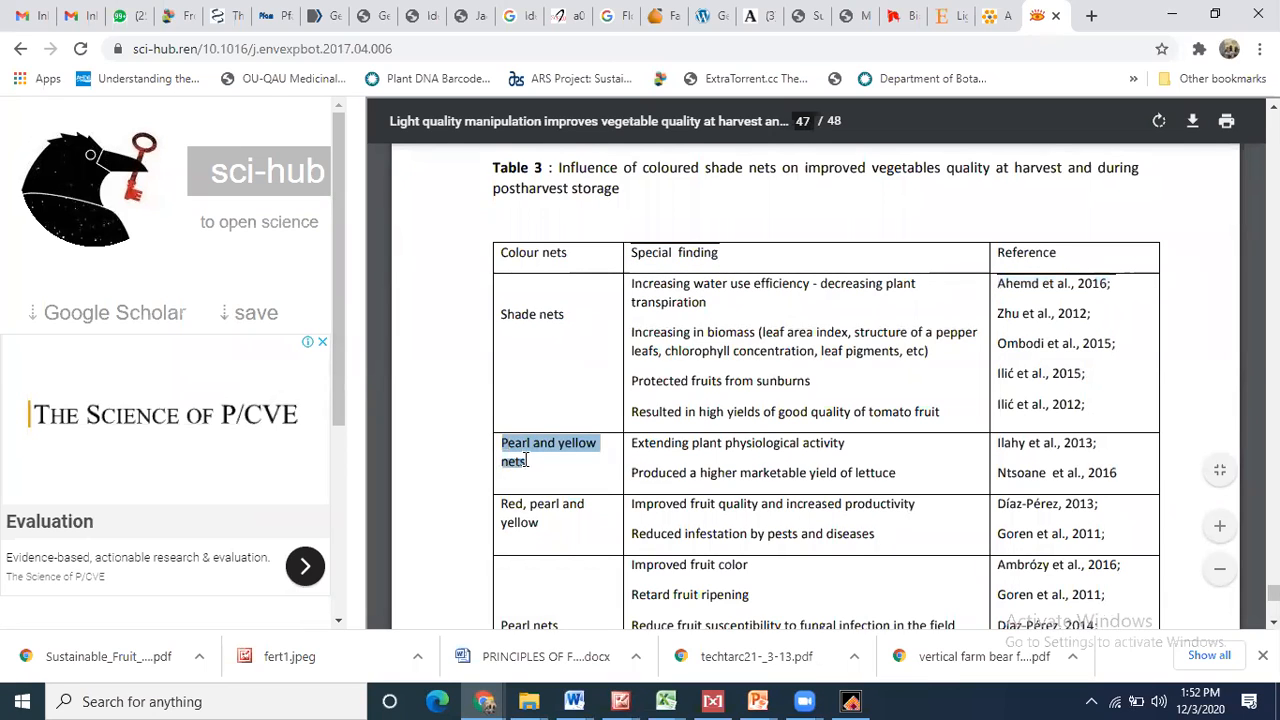
drag(631, 442, 911, 438)
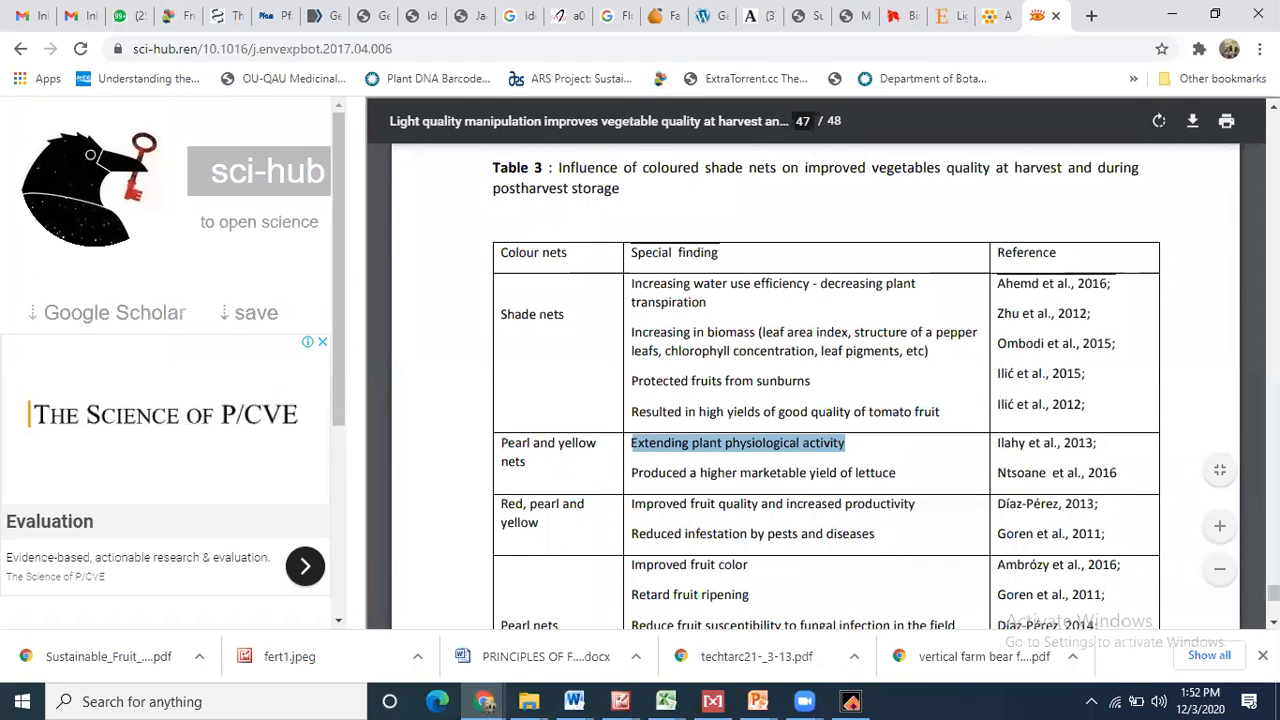
scroll(815, 387, down, 5)
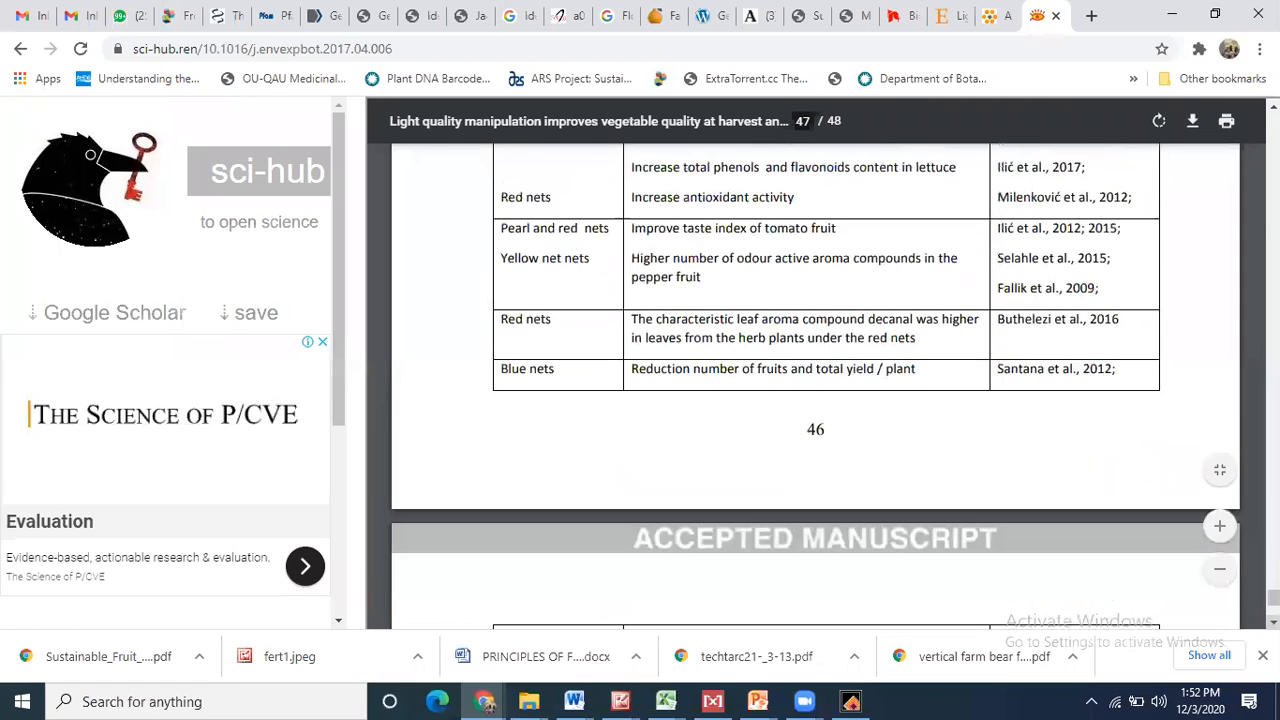
scroll(620, 425, down, 6)
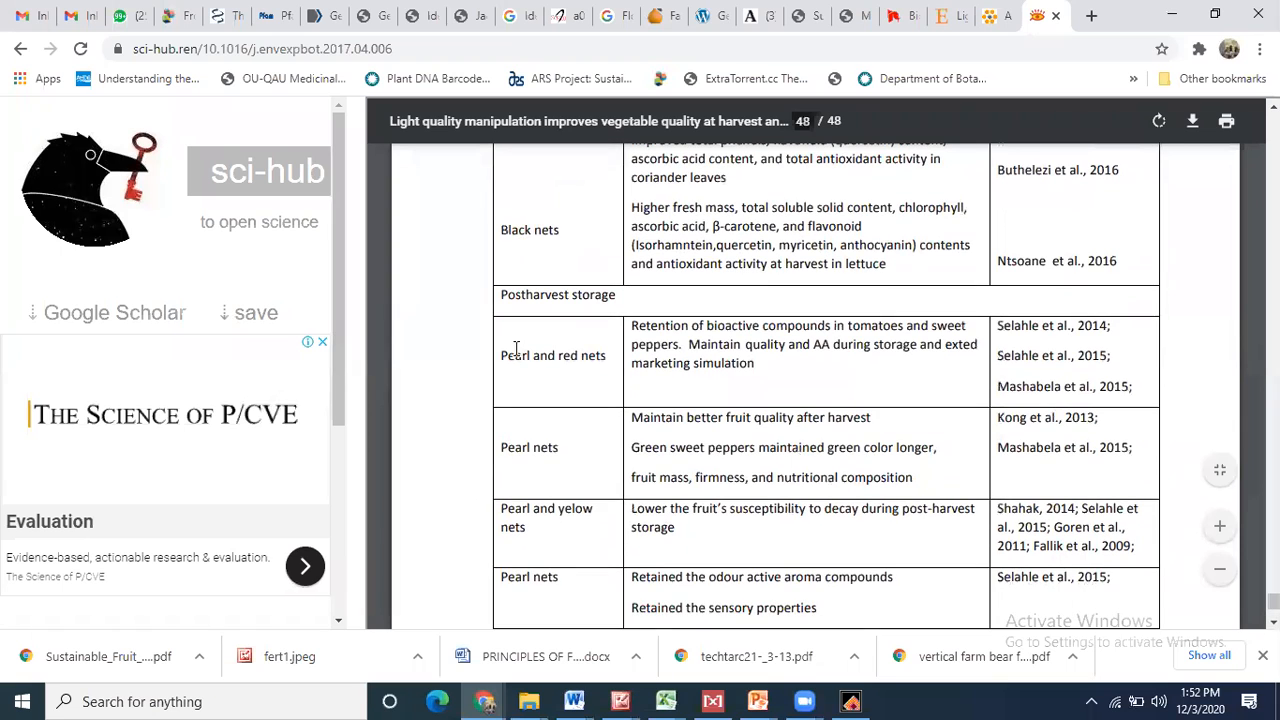
drag(514, 347, 676, 373)
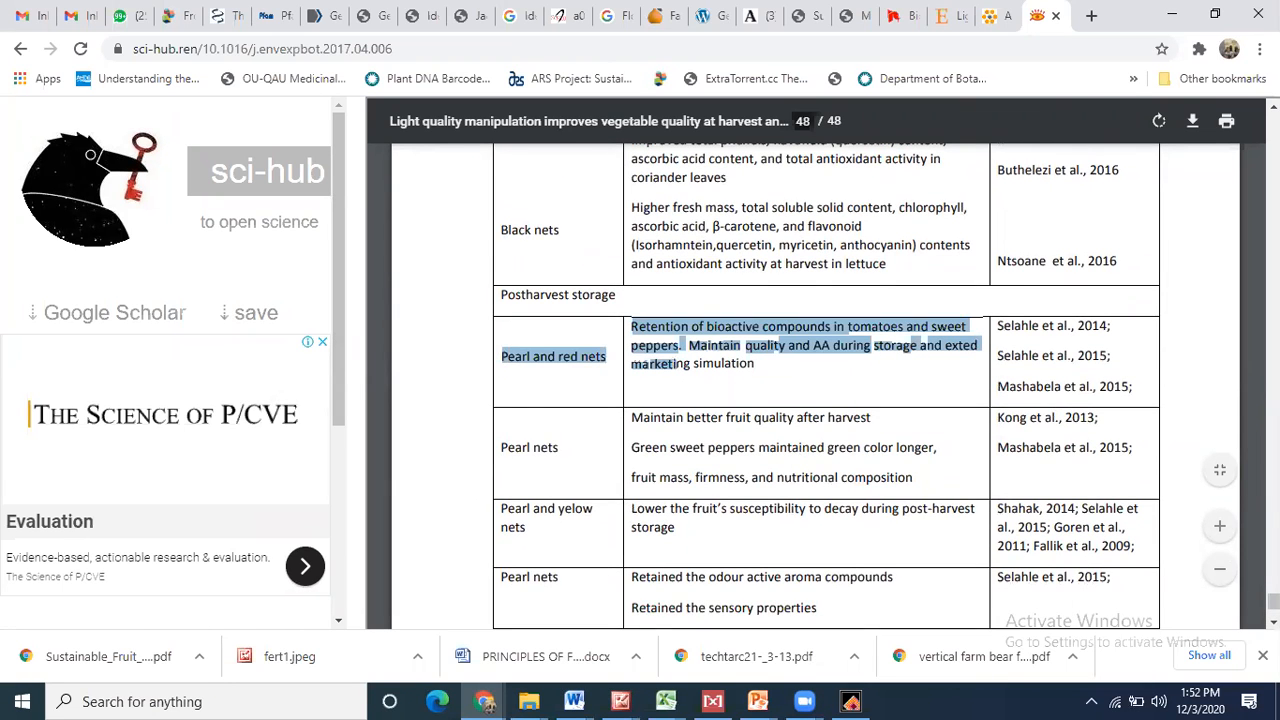
scroll(826, 386, down, 4)
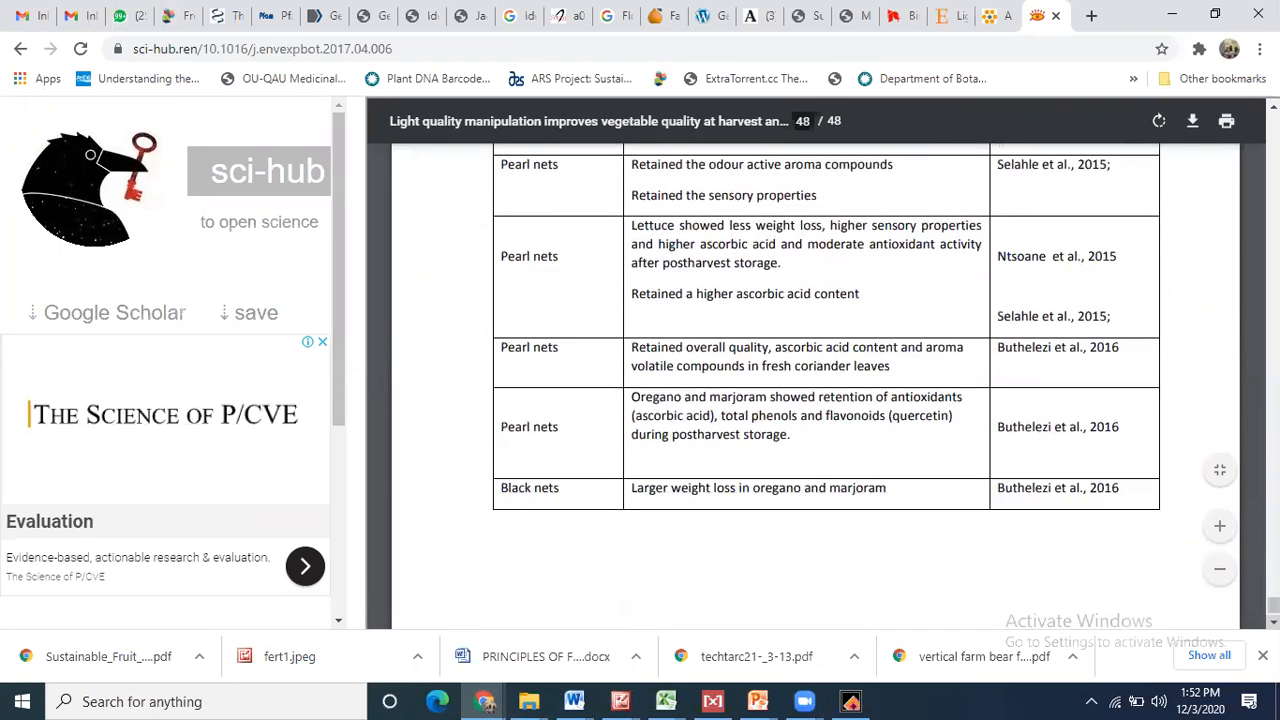
scroll(815, 385, up, 15)
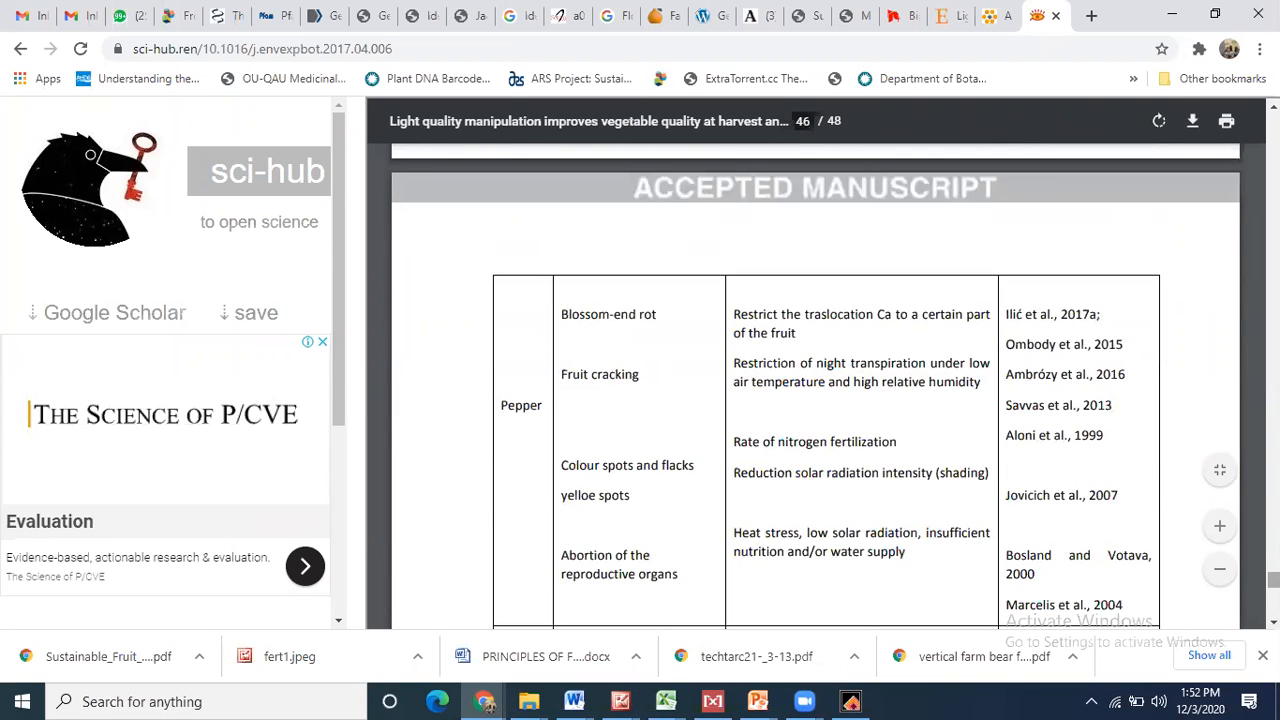
scroll(598, 396, up, 5)
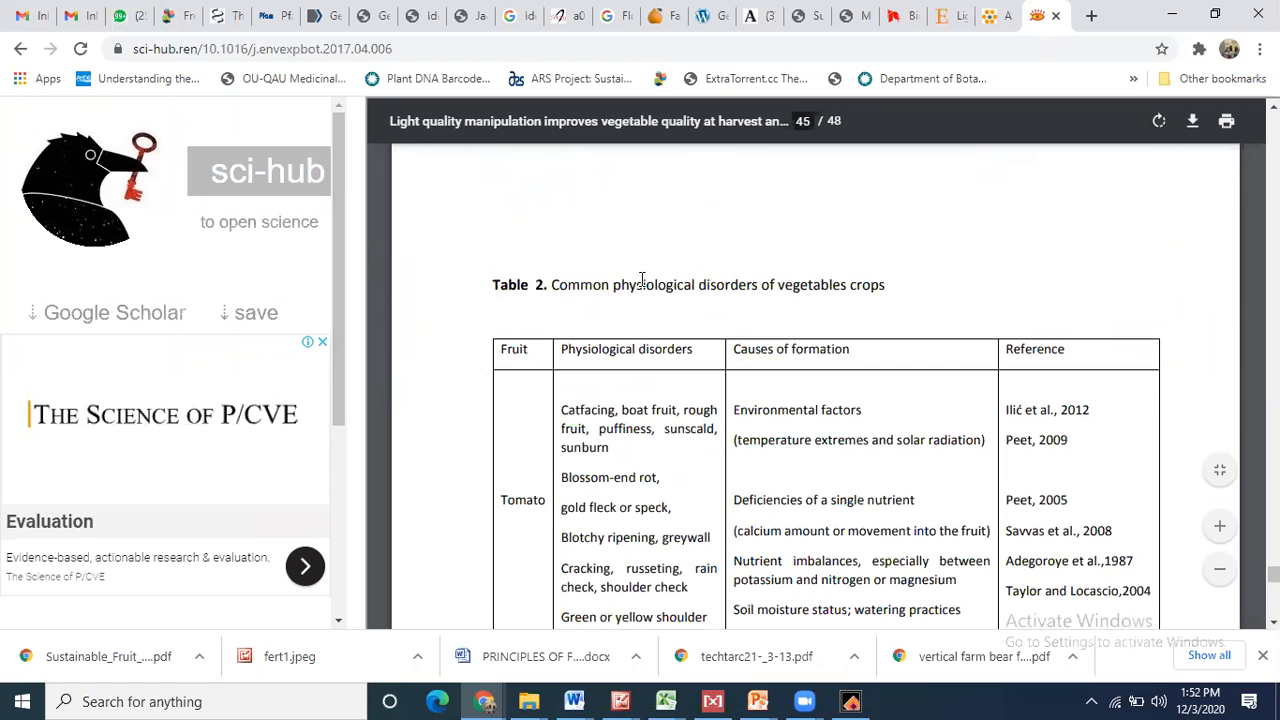
drag(503, 497, 525, 503)
drag(571, 414, 643, 636)
click(752, 313)
drag(734, 314, 788, 320)
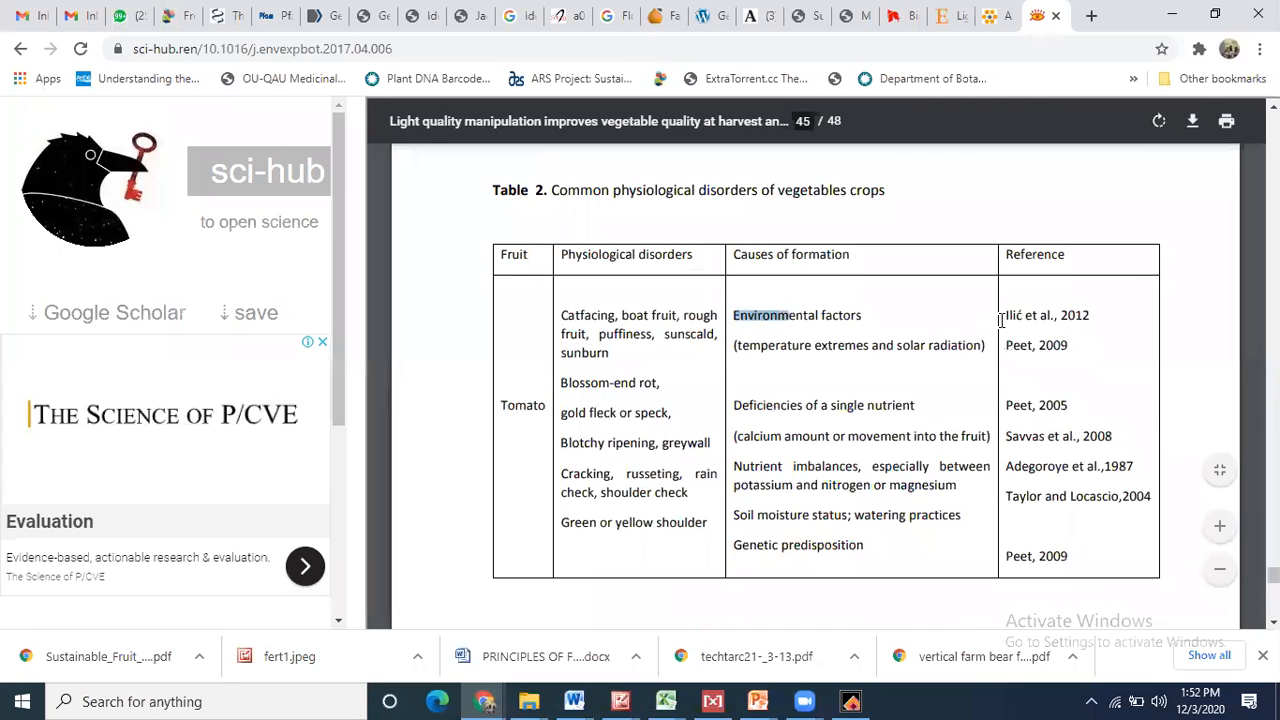
drag(1005, 316, 1100, 320)
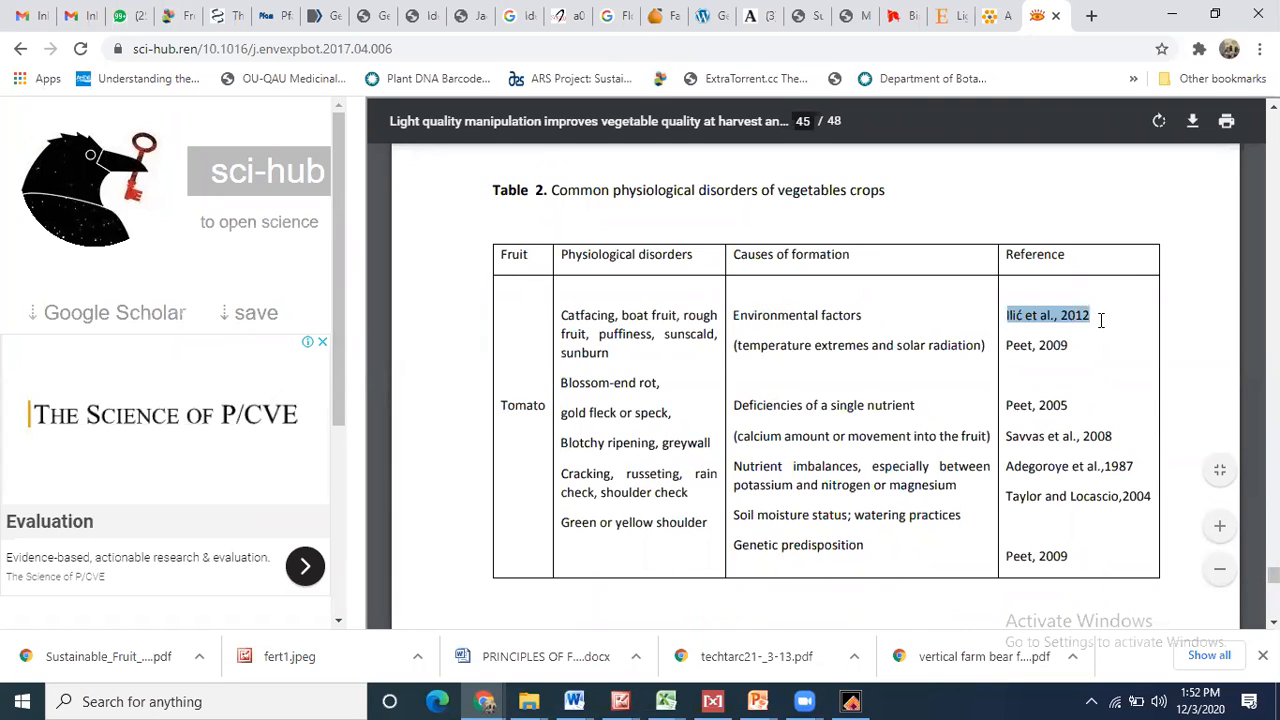